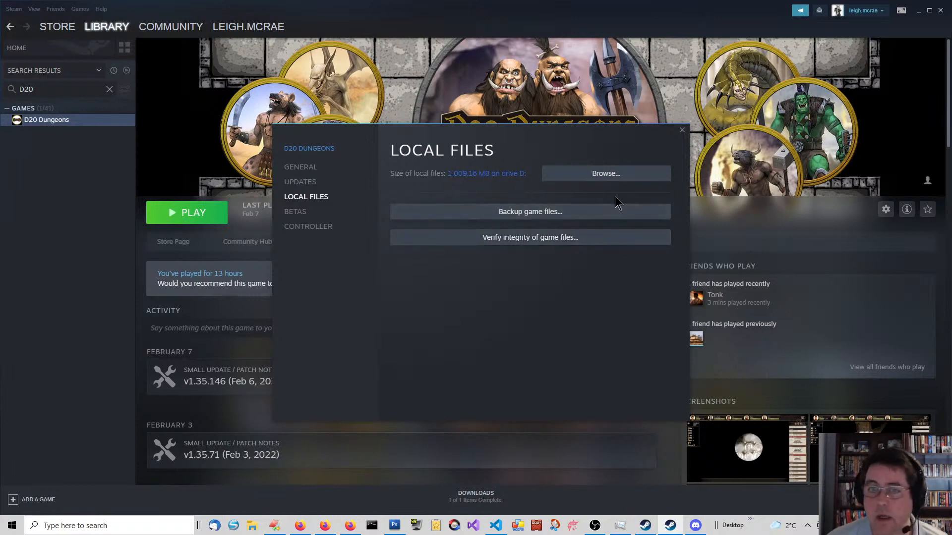
Browse D20 Dungeons' local files from its Steam properties, leaving only the install folder window open on the desktop
click(580, 180)
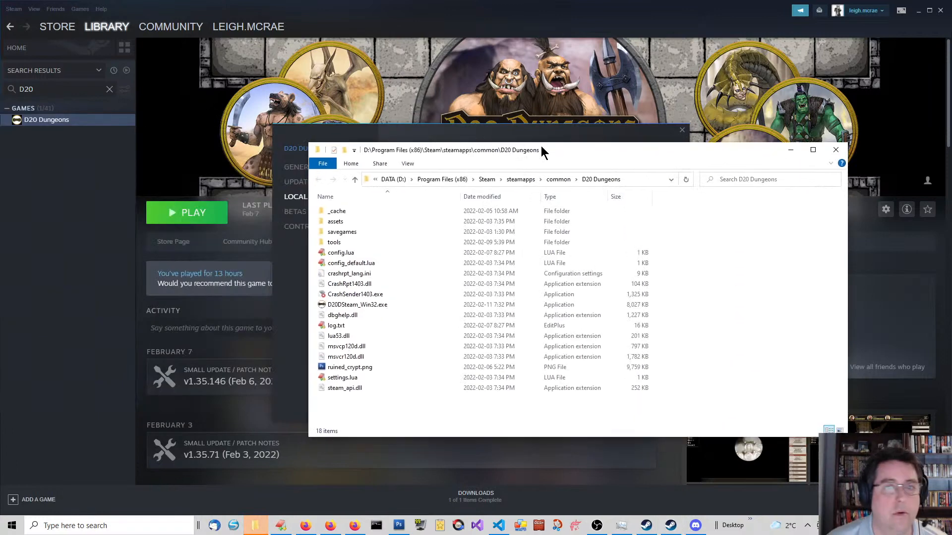
drag(542, 149, 458, 144)
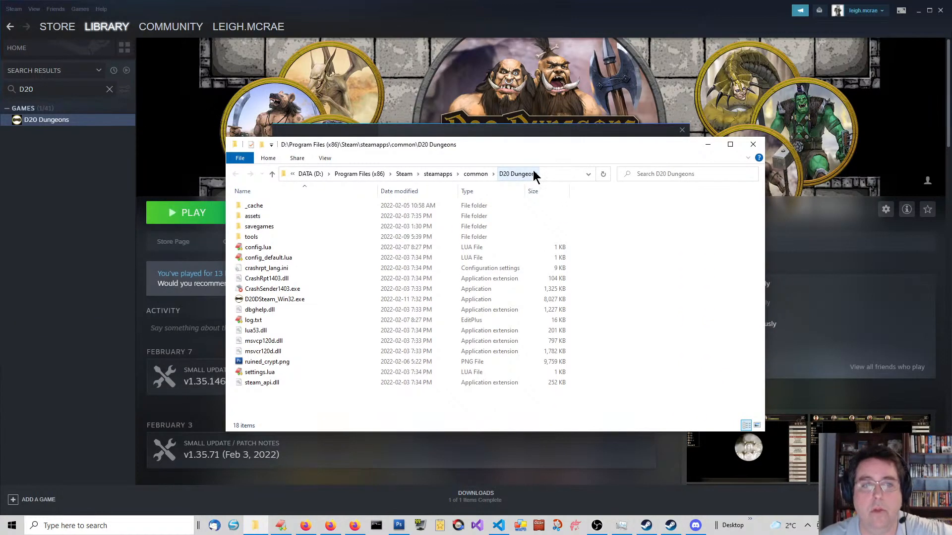
click(617, 131)
click(682, 130)
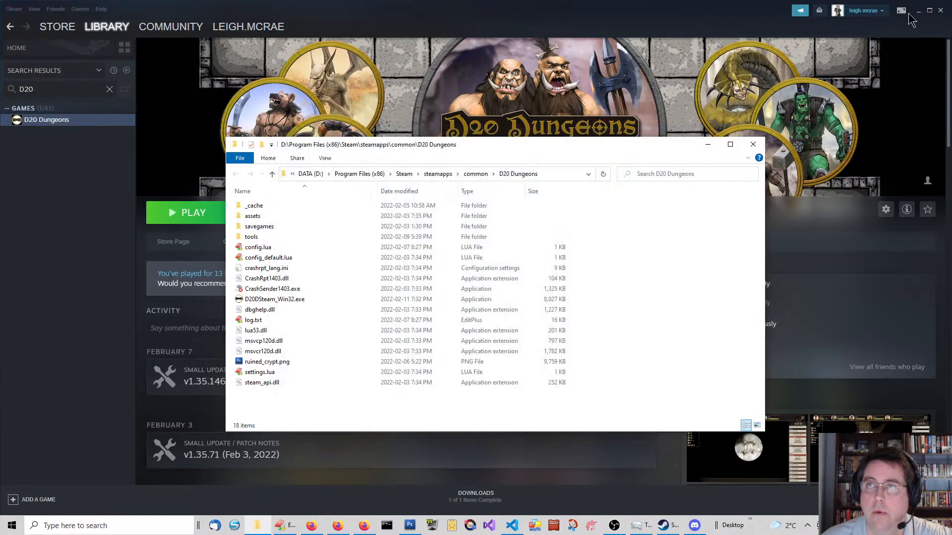
click(918, 10)
drag(585, 146, 564, 101)
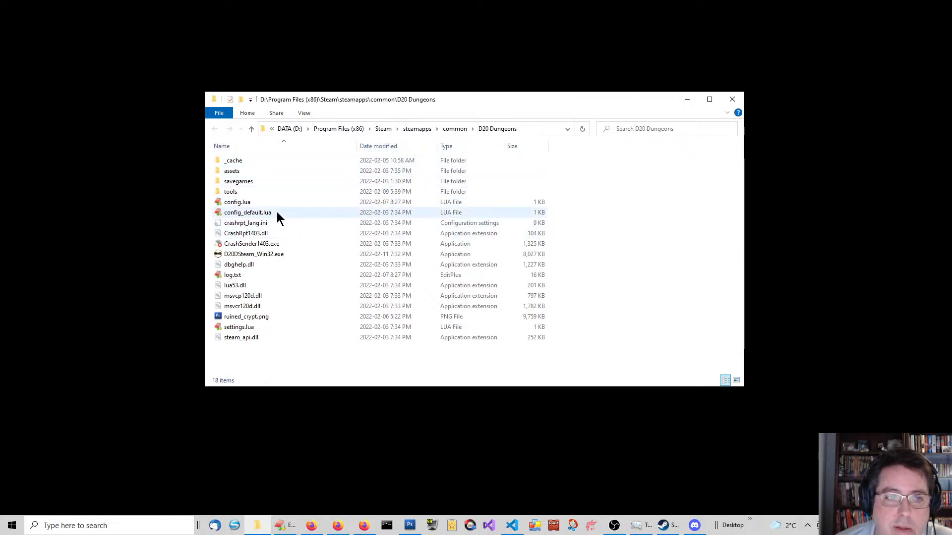
Go into the tools\ForgeEdit subfolder of the D20 Dungeons install folder and launch ForgeEditSteam_Win32.exe
click(243, 182)
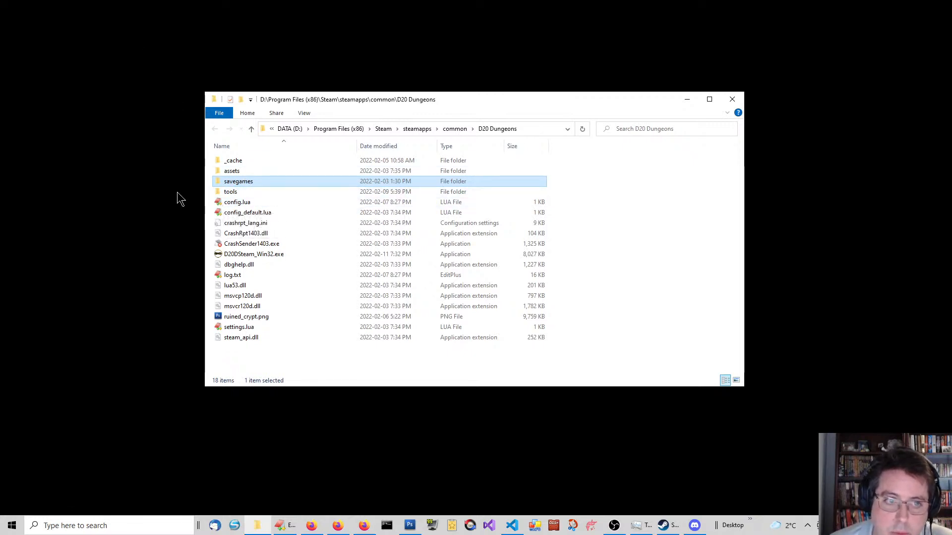
drag(507, 97, 523, 87)
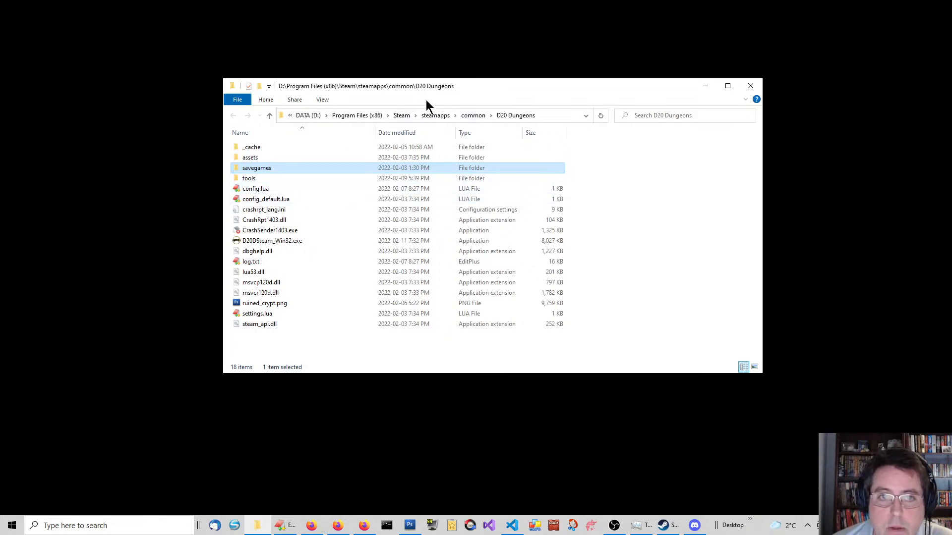
drag(527, 96, 521, 89)
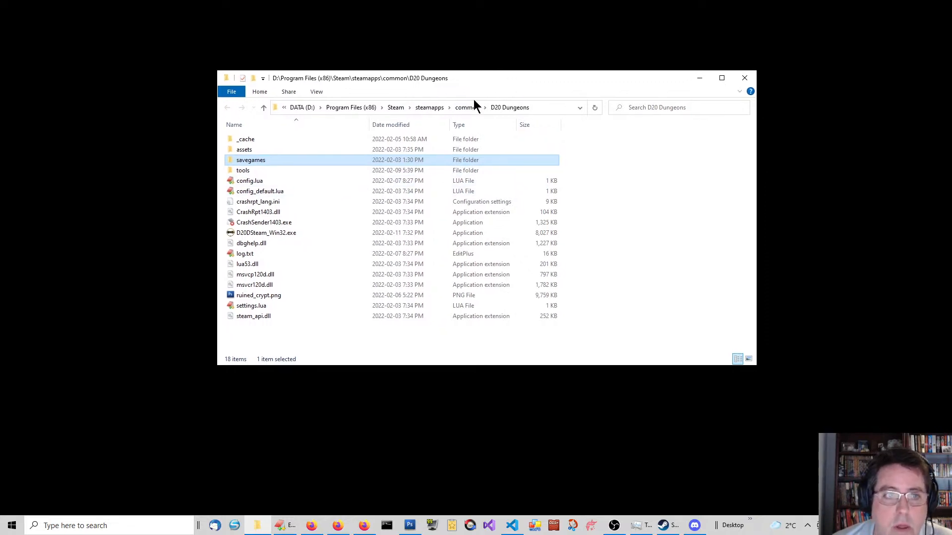
double_click(249, 171)
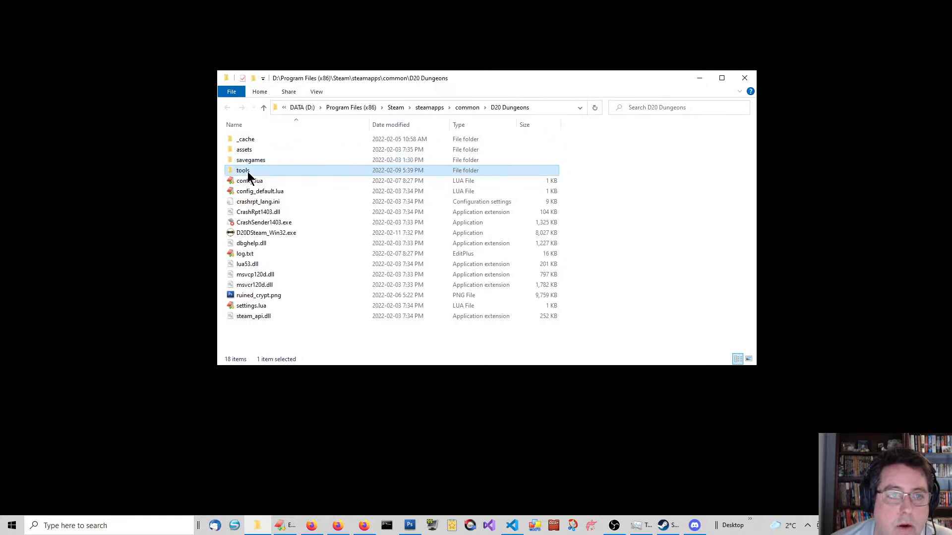
double_click(248, 139)
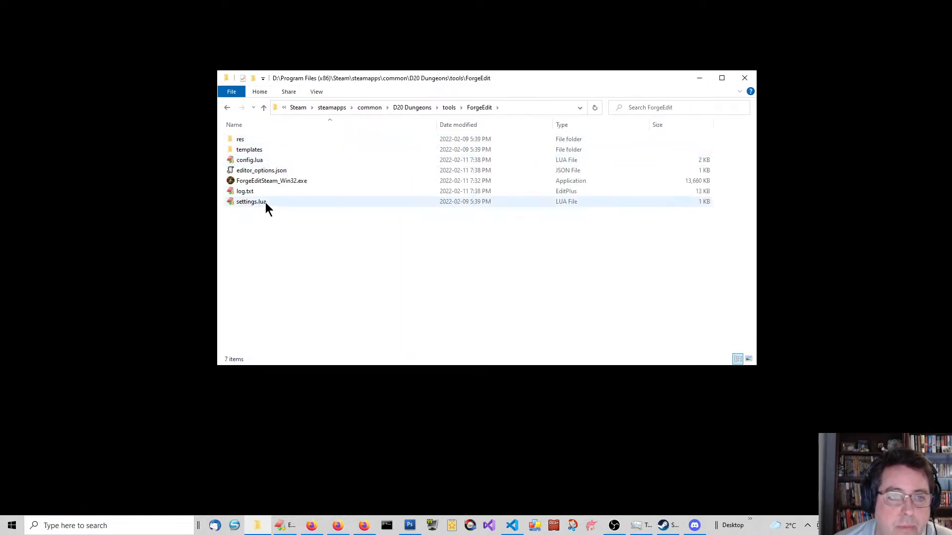
click(267, 181)
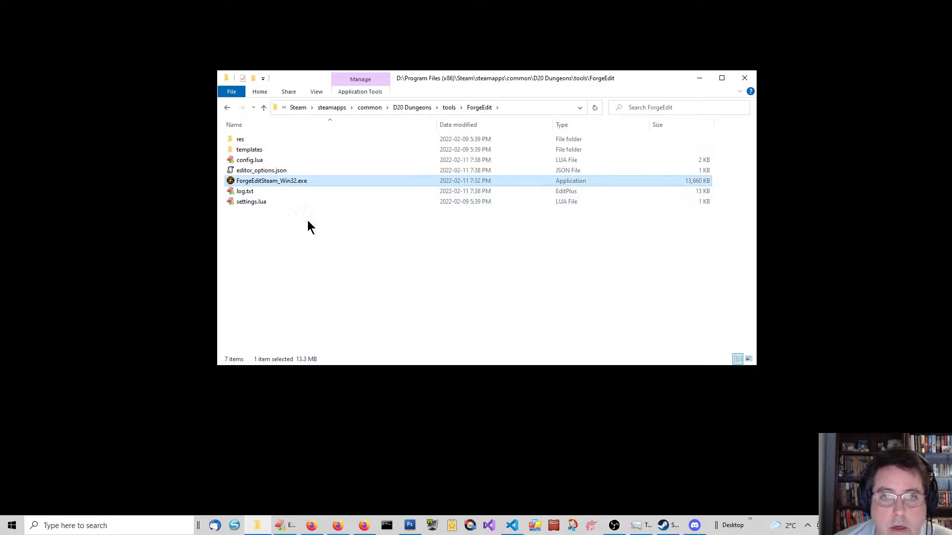
double_click(273, 181)
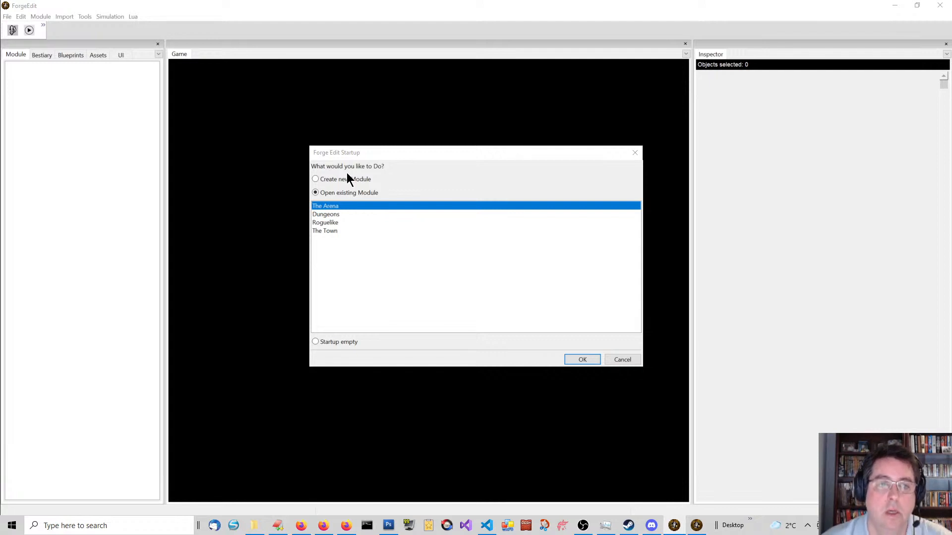
Open the existing module The Arena and start the game inside the editor
click(320, 206)
click(580, 359)
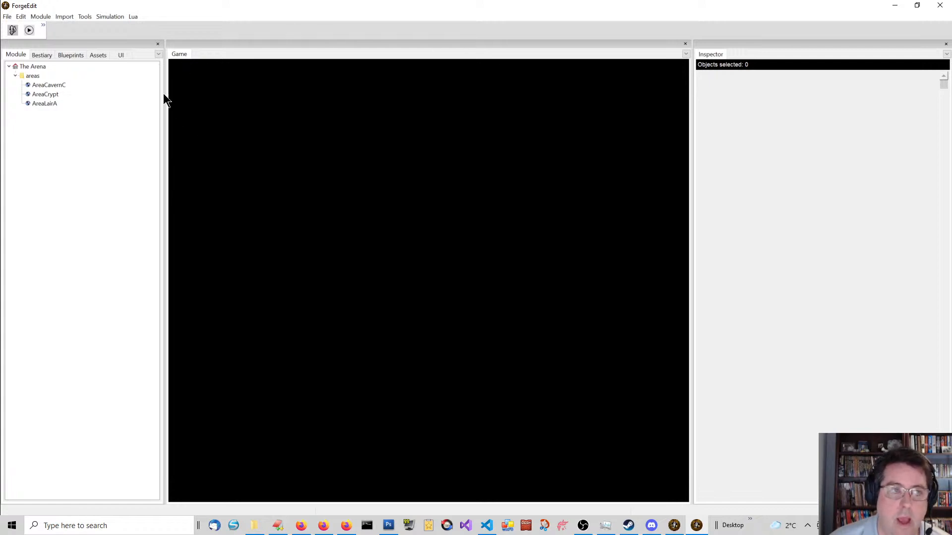
click(13, 31)
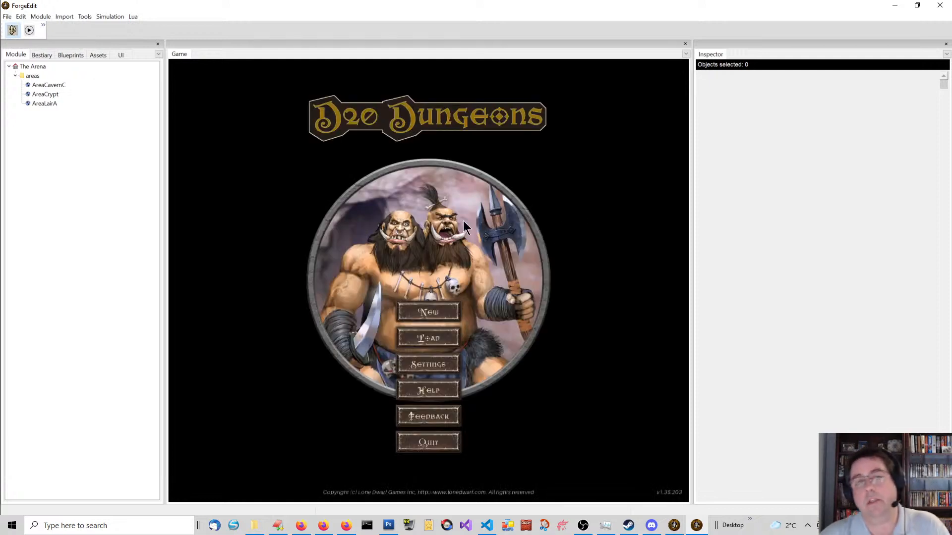
Start a new Standard Fantasy campaign with Medium advancement and a party of Bear, Gilmo, Binton and Gwenhala
click(441, 315)
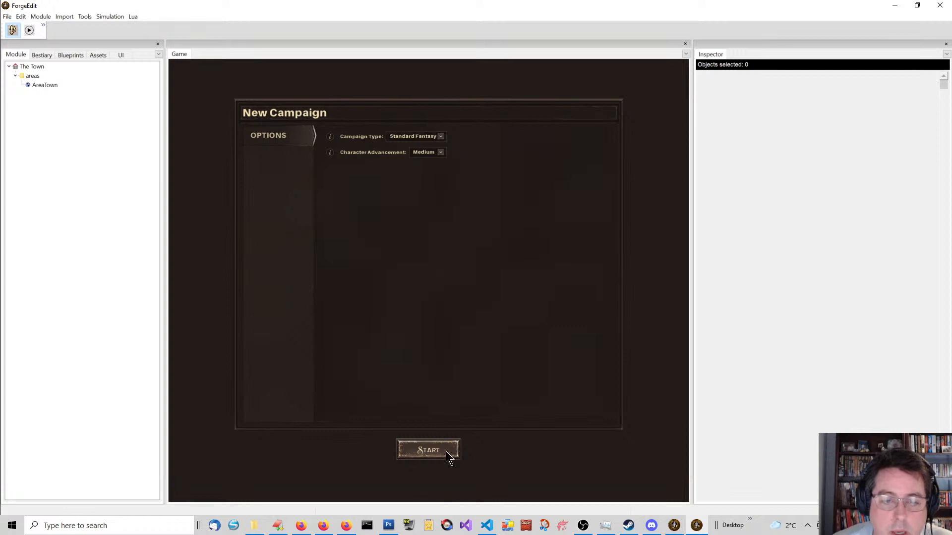
click(428, 450)
drag(530, 250, 392, 238)
drag(511, 278, 364, 228)
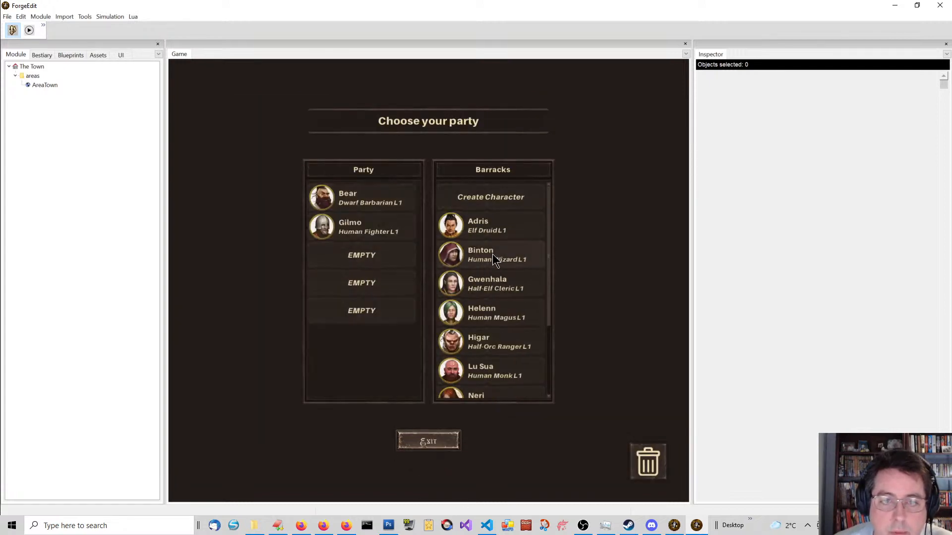
drag(494, 259, 384, 299)
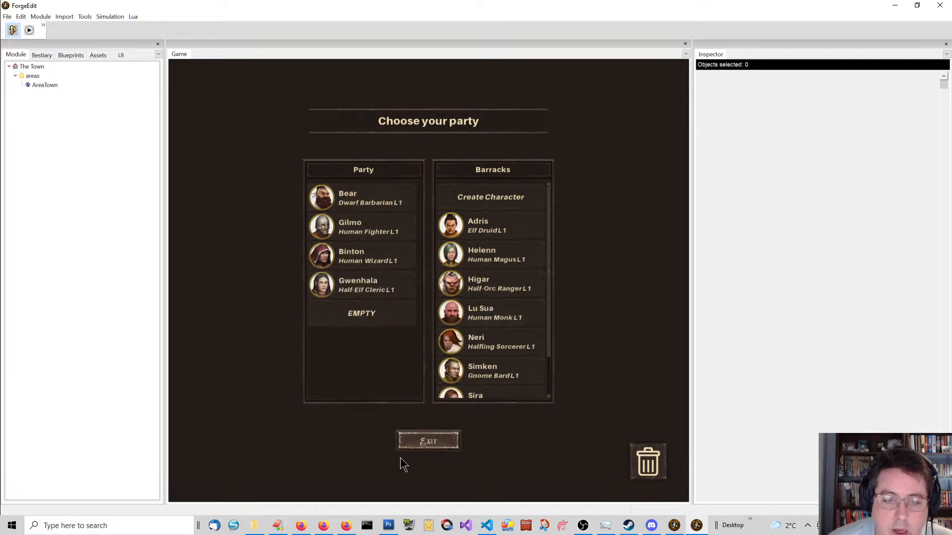
click(430, 442)
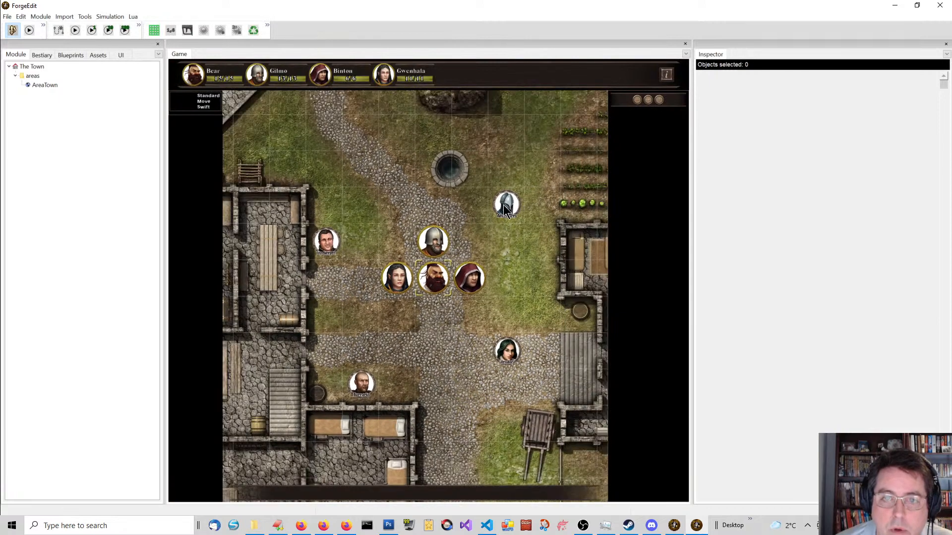
Use the helmeted character near the town well to bring up the adventure paths, and play The Arena
click(519, 212)
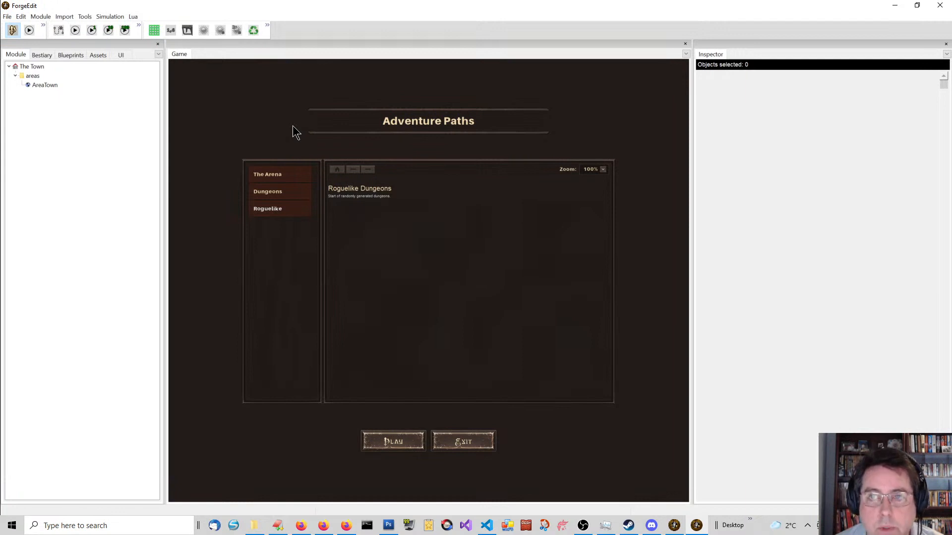
click(259, 177)
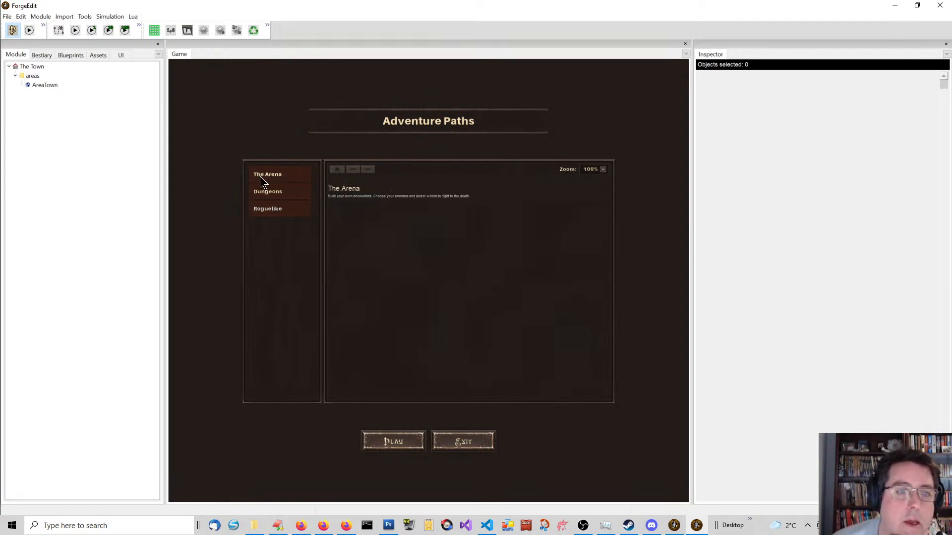
click(400, 440)
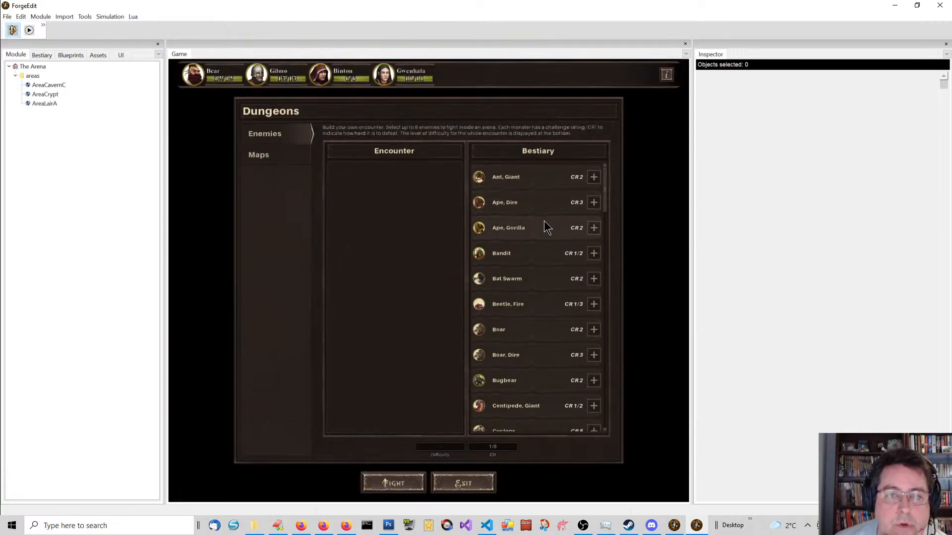
Add a Boar, a Dire Boar and a Bugbear from the bestiary to the encounter
scroll(543, 223, down, 14)
scroll(546, 281, up, 10)
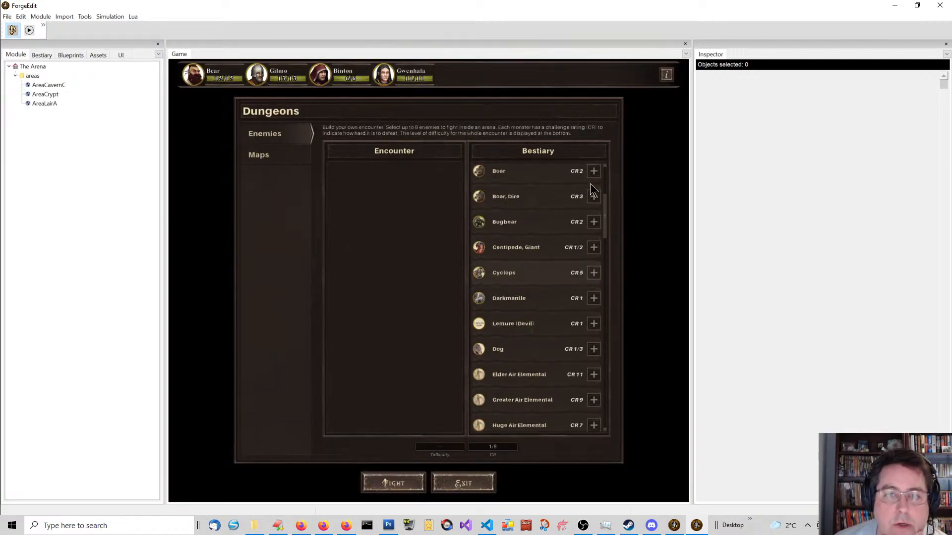
click(593, 171)
click(593, 196)
click(593, 222)
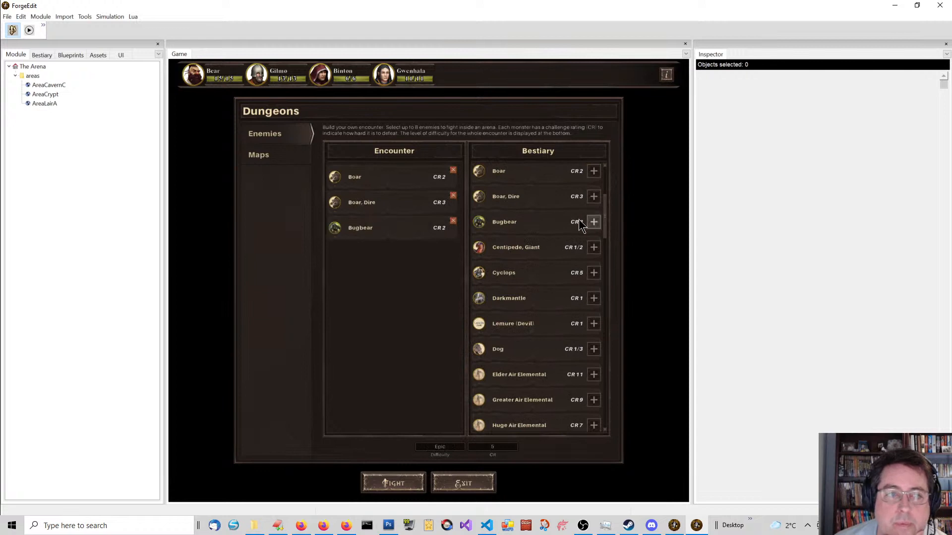
Choose the Crypt map for the encounter and start the fight
click(280, 160)
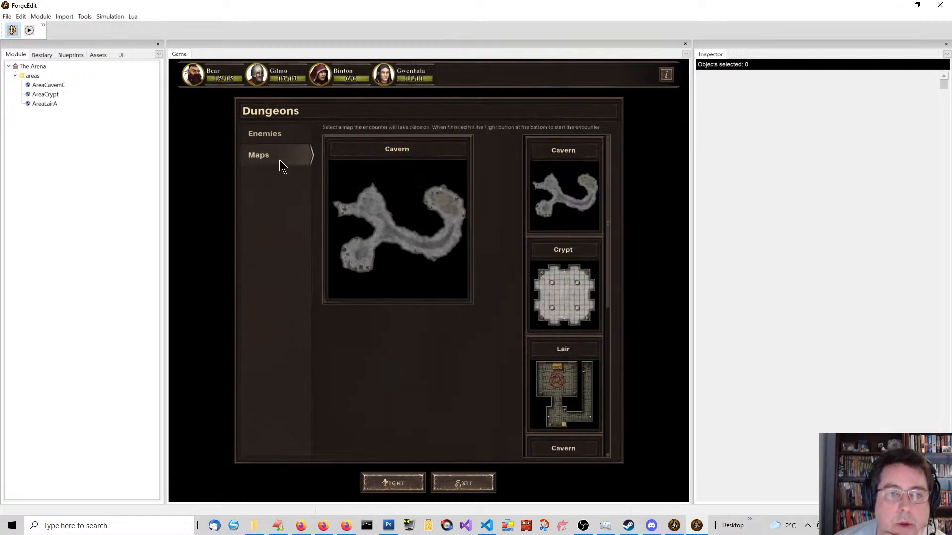
scroll(580, 253, down, 7)
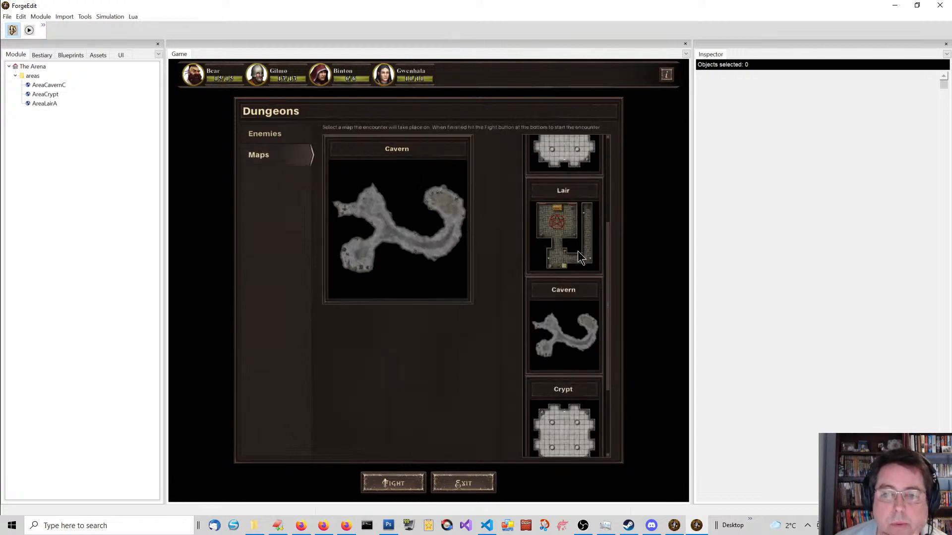
scroll(573, 270, down, 5)
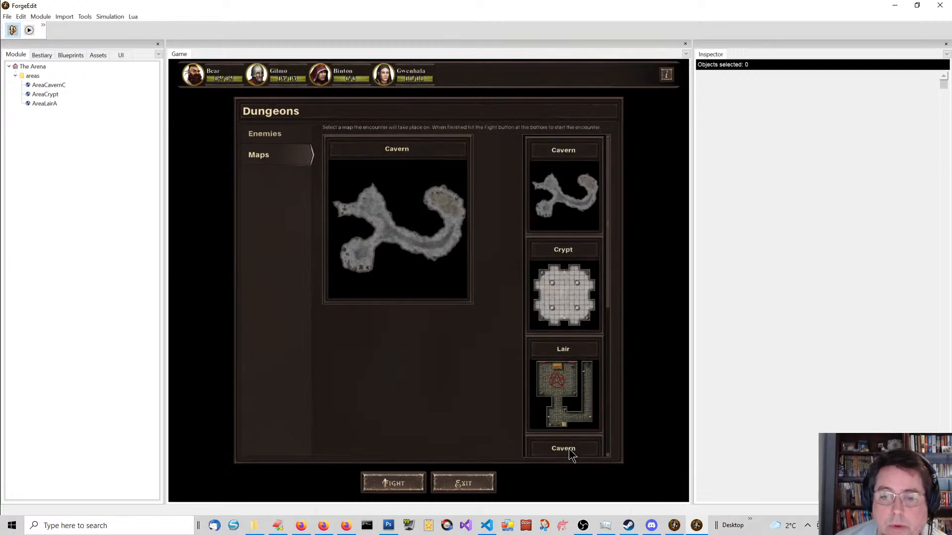
click(570, 305)
click(556, 187)
click(575, 310)
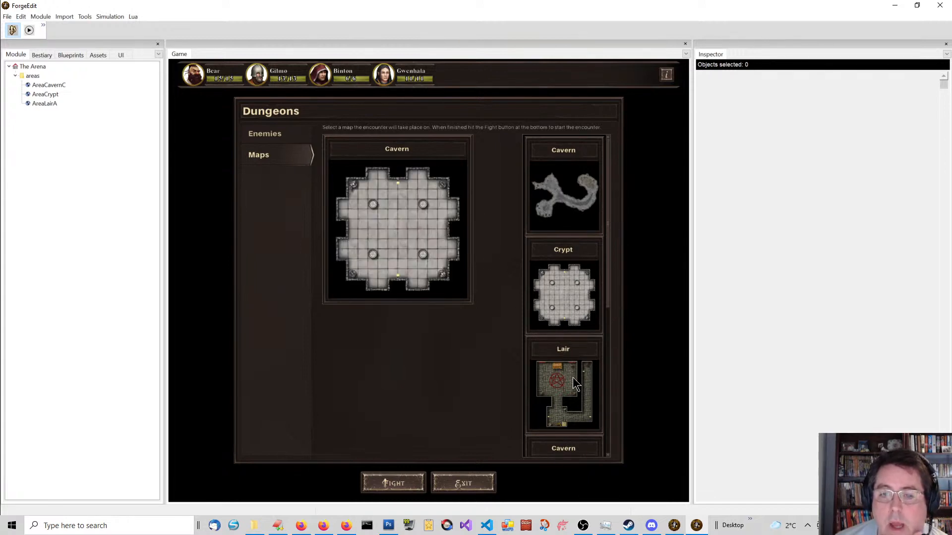
click(573, 376)
click(575, 317)
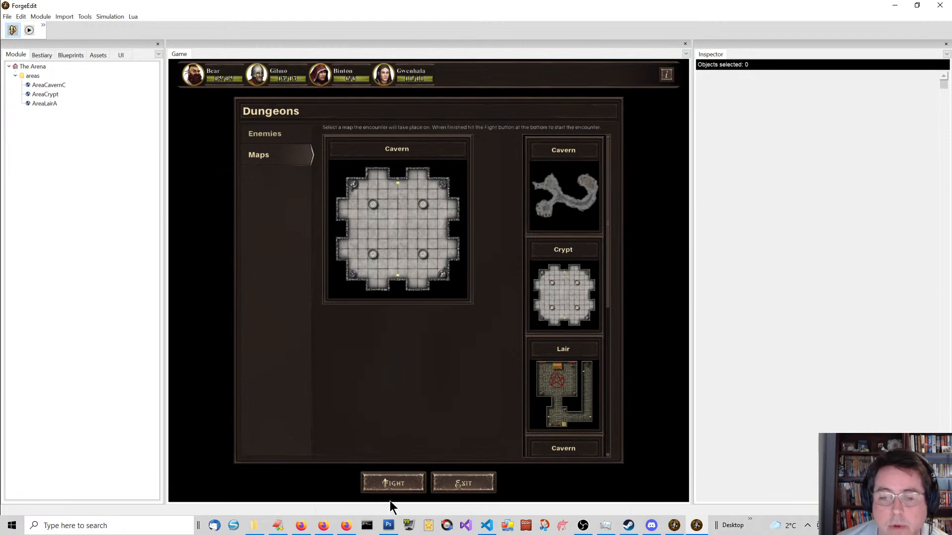
click(393, 485)
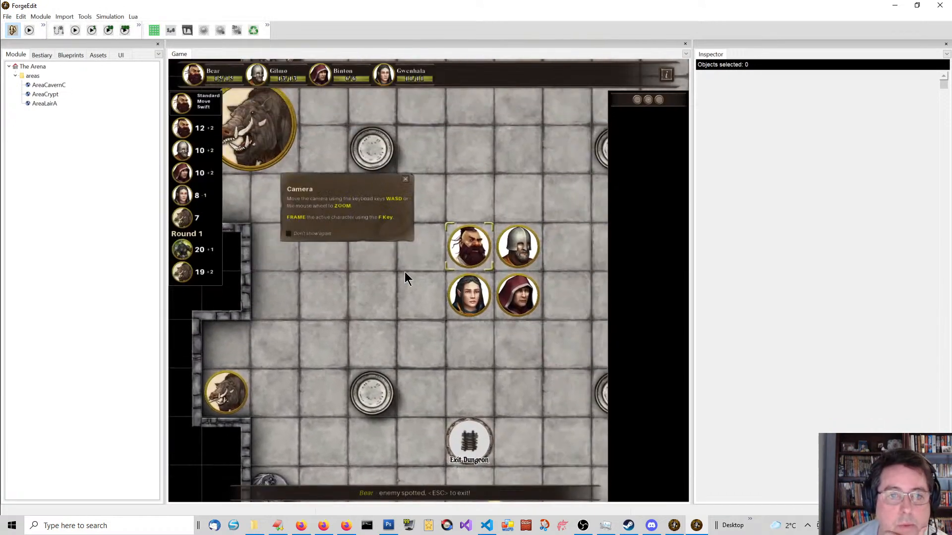
Dismiss the camera and hotkey tips and show the whole crypt room on the battle map
click(408, 179)
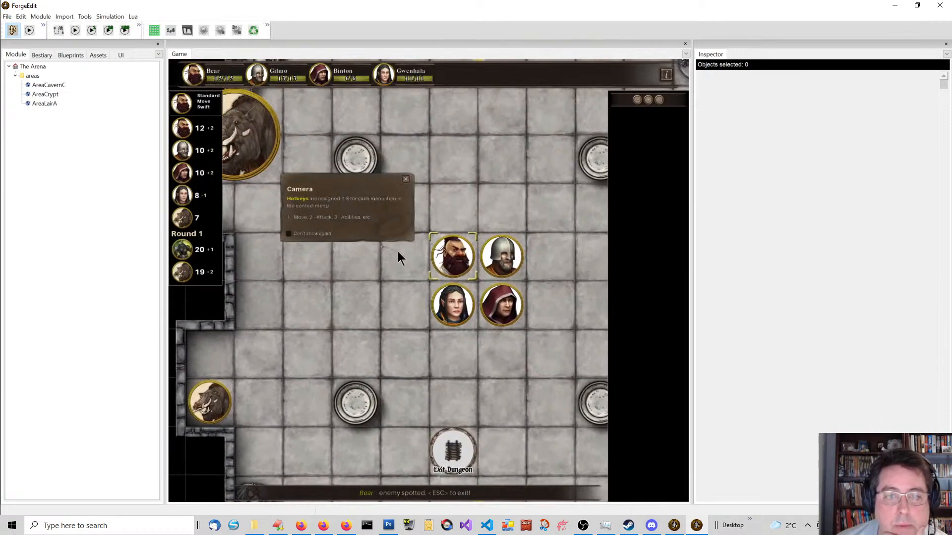
click(405, 180)
scroll(383, 208, down, 4)
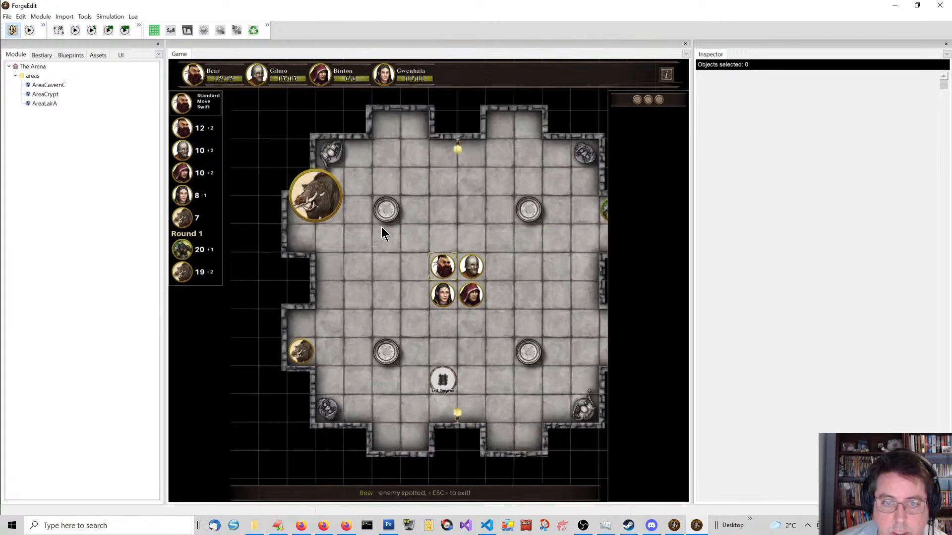
Turn the map's line-of-sight shadows on and back off, and toggle the grid display off and on again
click(204, 31)
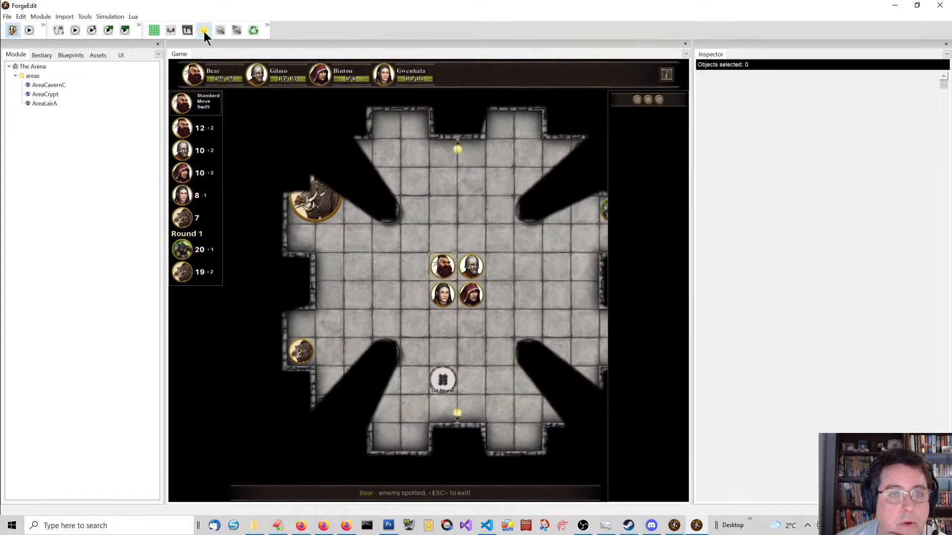
click(204, 30)
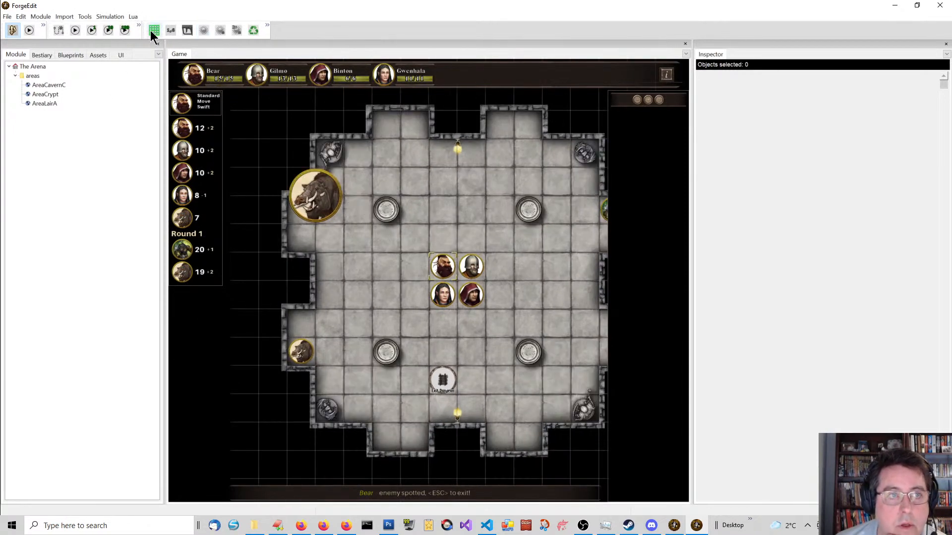
click(151, 31)
click(152, 31)
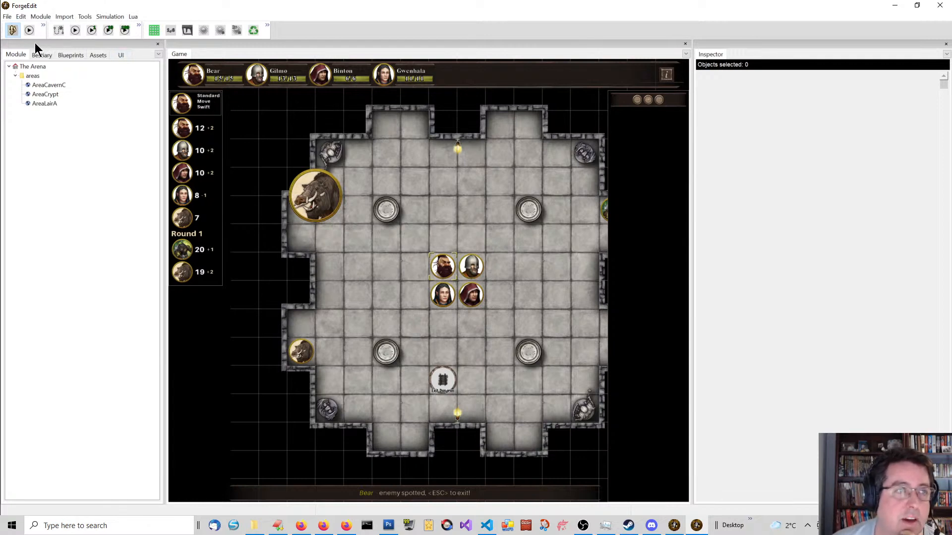
Stop the game running inside the editor
click(12, 30)
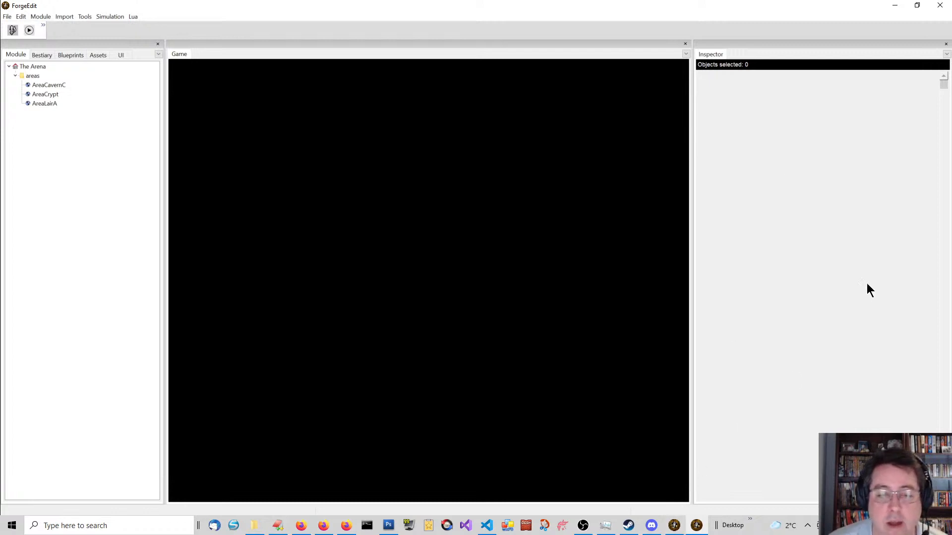
Switch to the Firefox window with the Lua class reference and close its Lua 5.3 Reference Manual tab
mouse_move(302, 527)
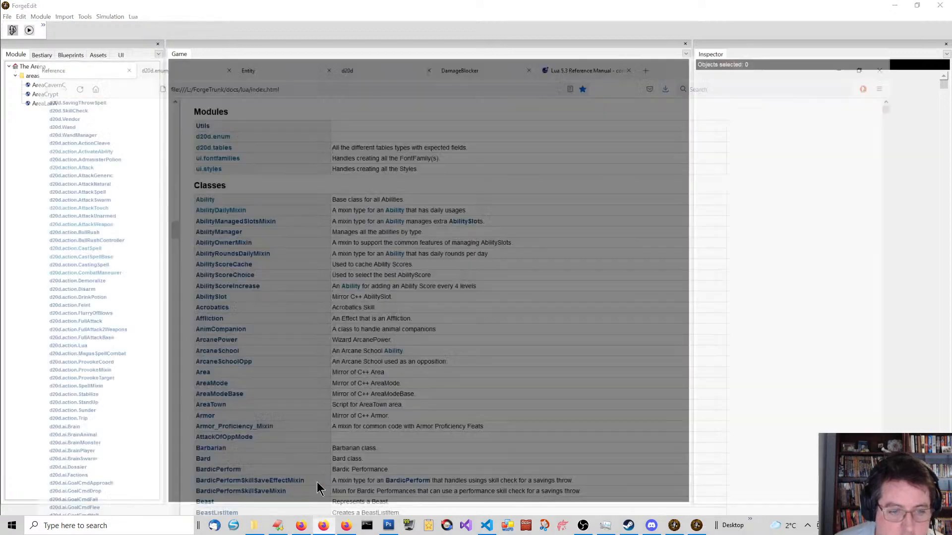
click(317, 481)
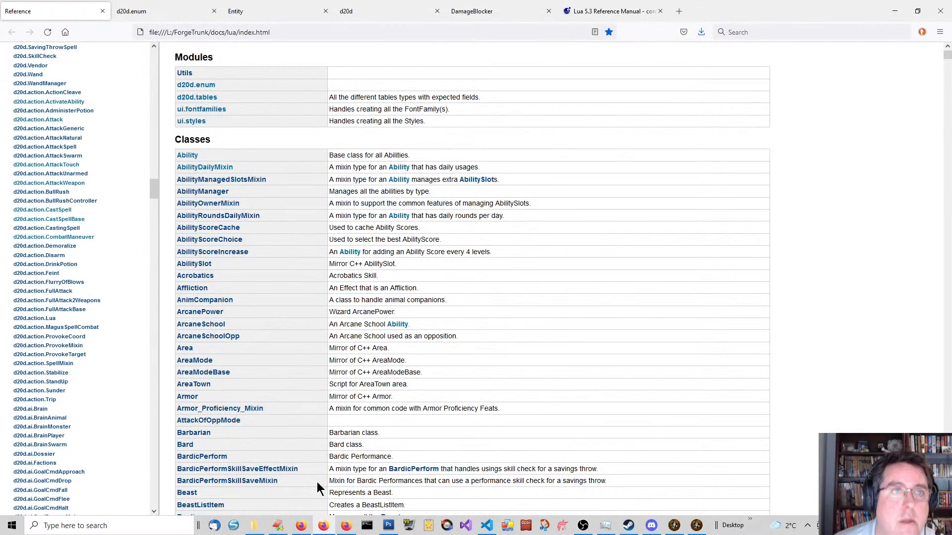
click(660, 11)
key(alt+Tab)
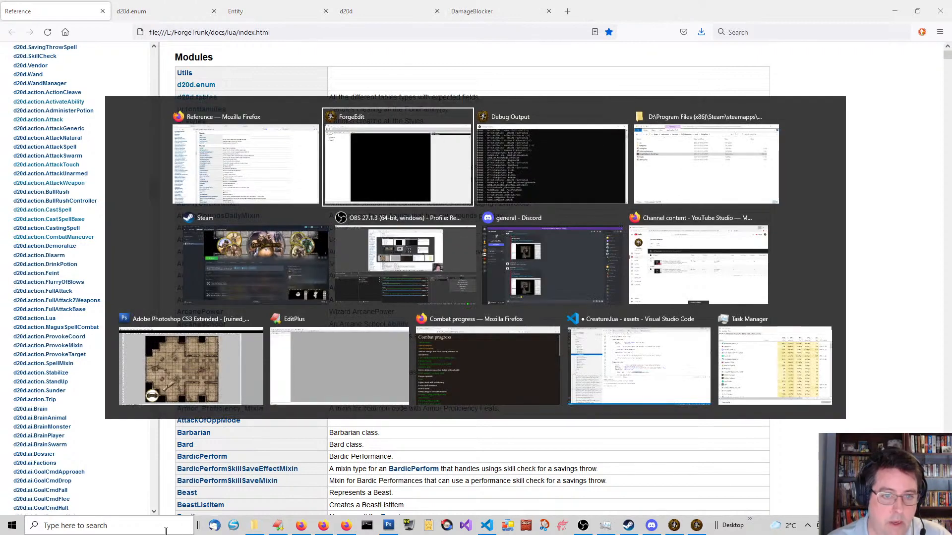
Switch to the Firefox window holding the D20 Dungeons Wiki and open the wiki's start page from its sitemap
click(301, 525)
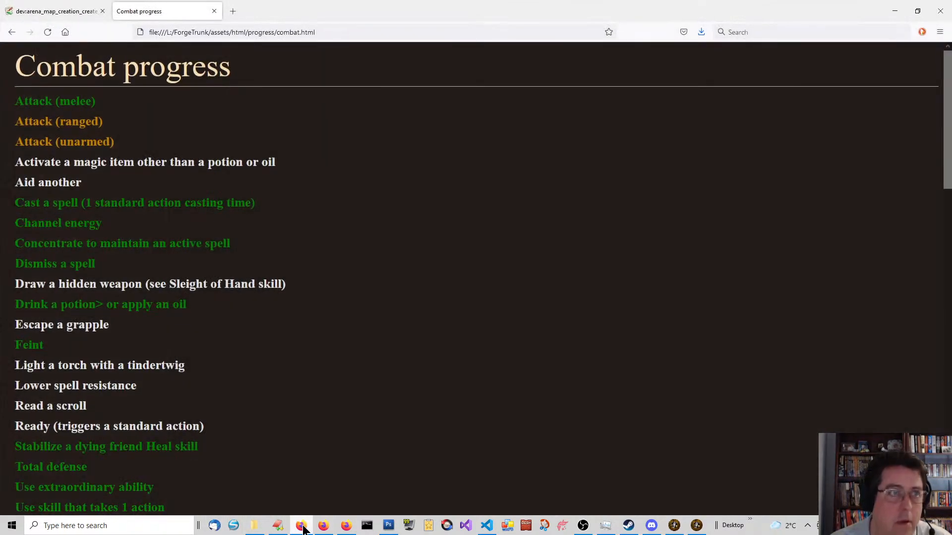
click(76, 14)
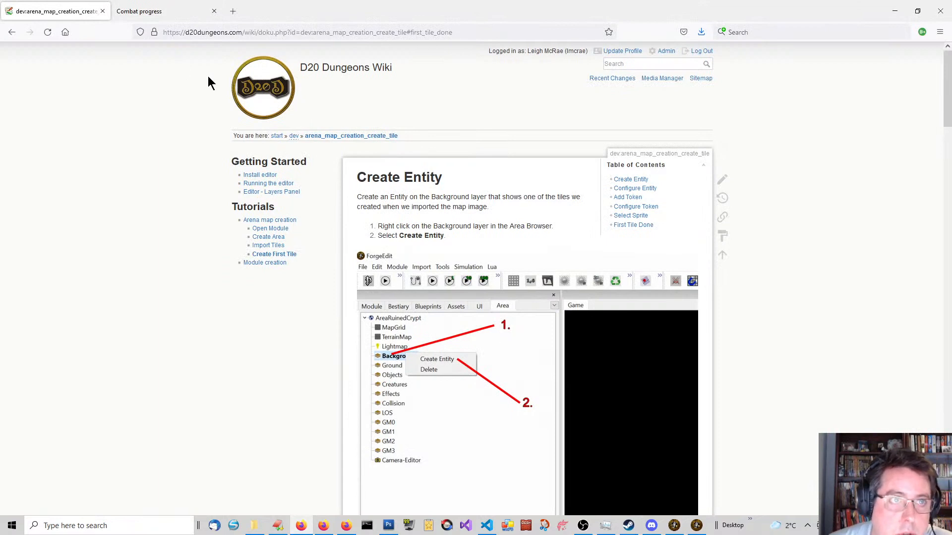
click(248, 32)
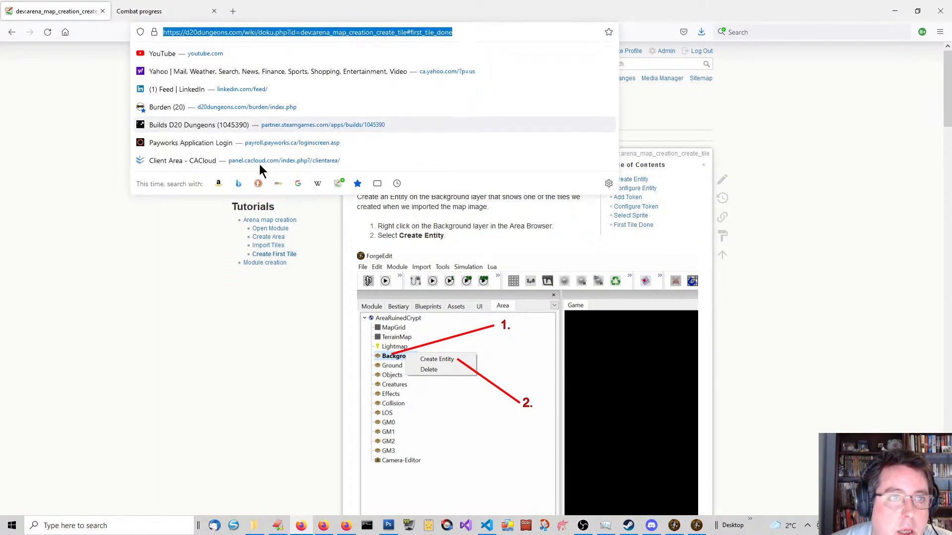
click(198, 362)
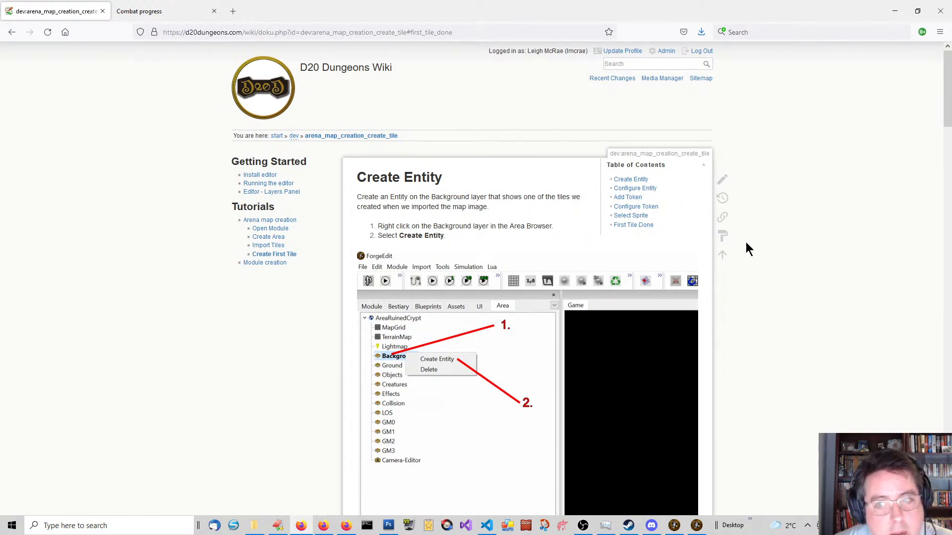
click(279, 221)
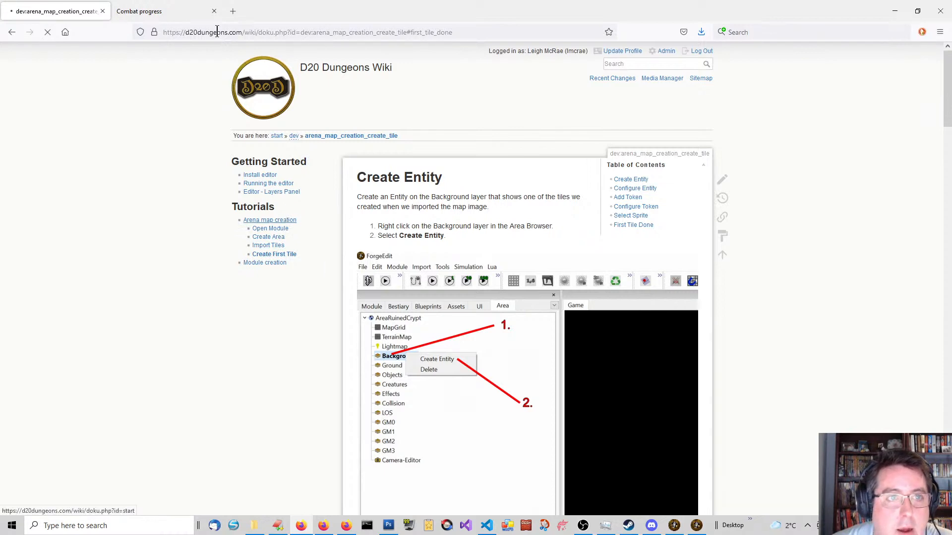
click(700, 79)
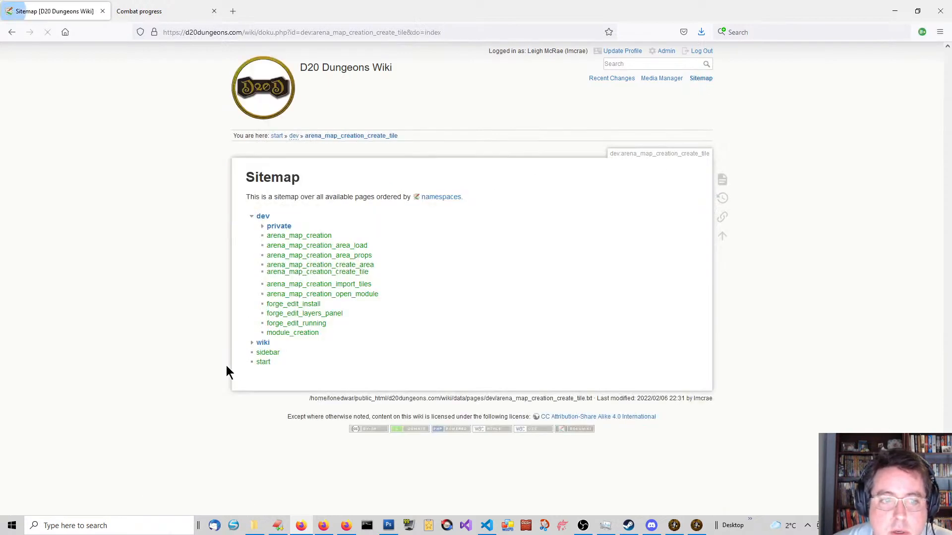
click(264, 364)
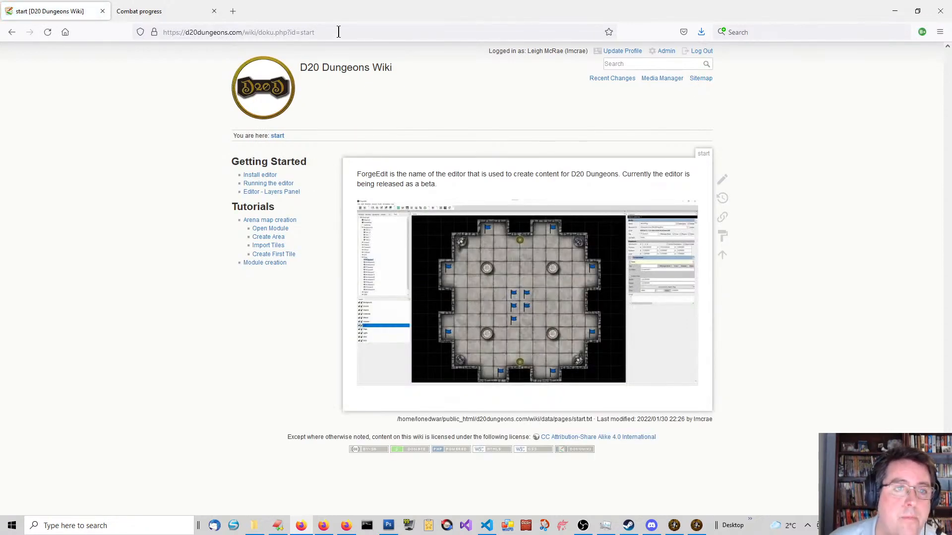
Open the wiki's Arena map creation tutorial and read through its Open Module page
click(284, 221)
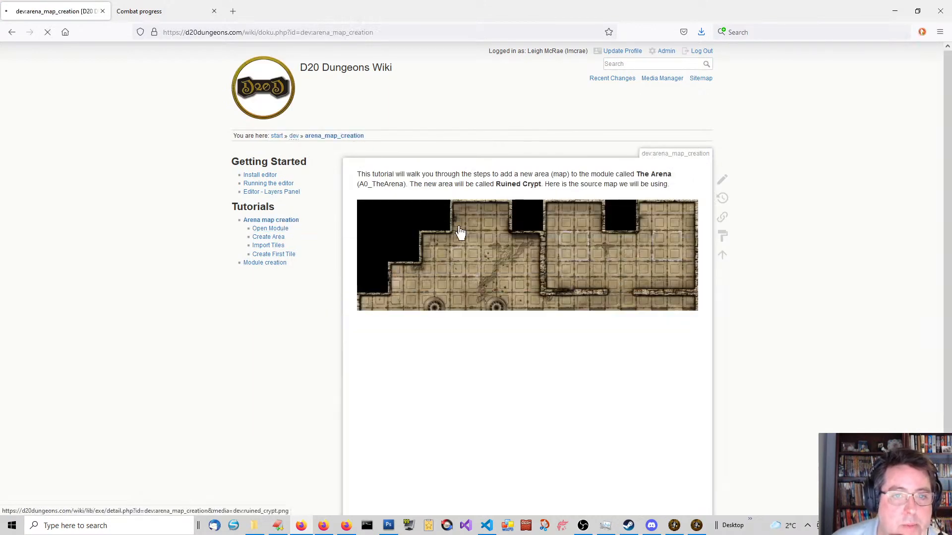
click(275, 229)
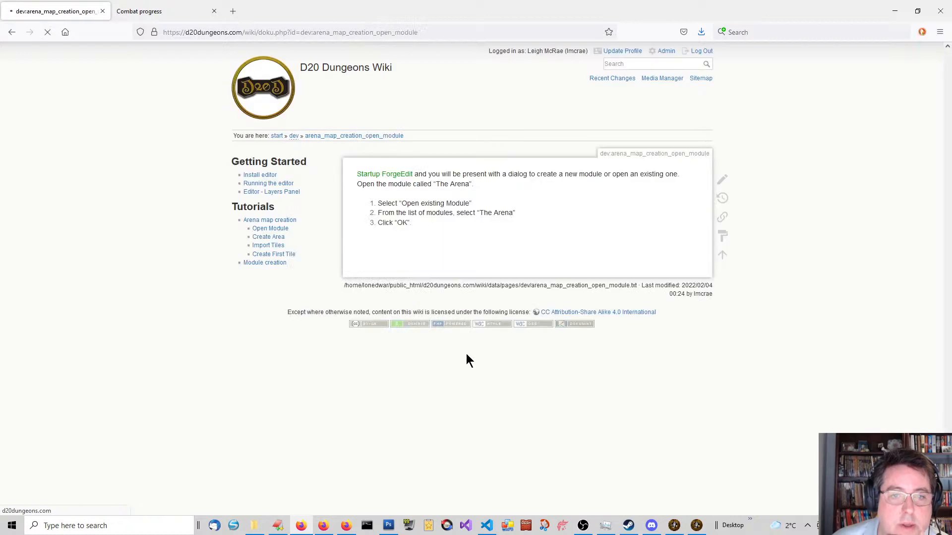
scroll(439, 359, down, 1)
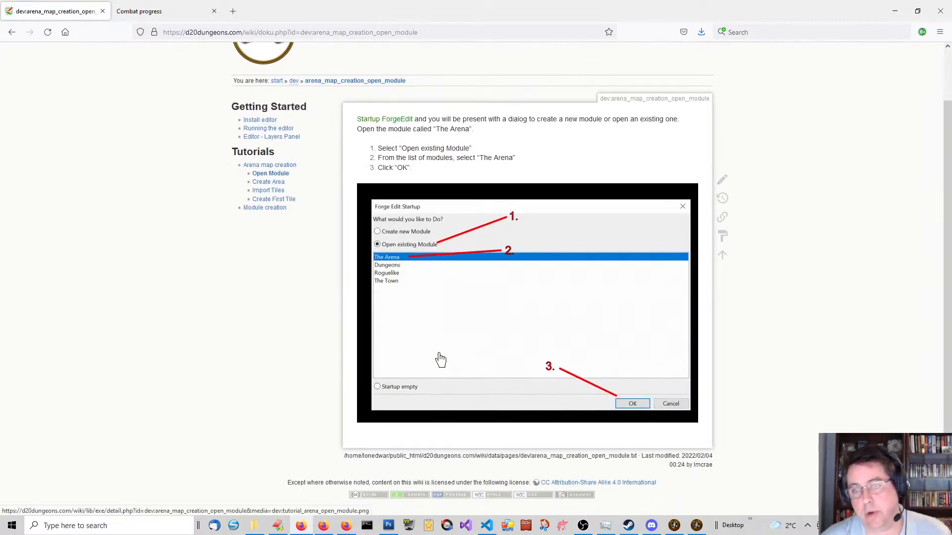
scroll(440, 358, up, 1)
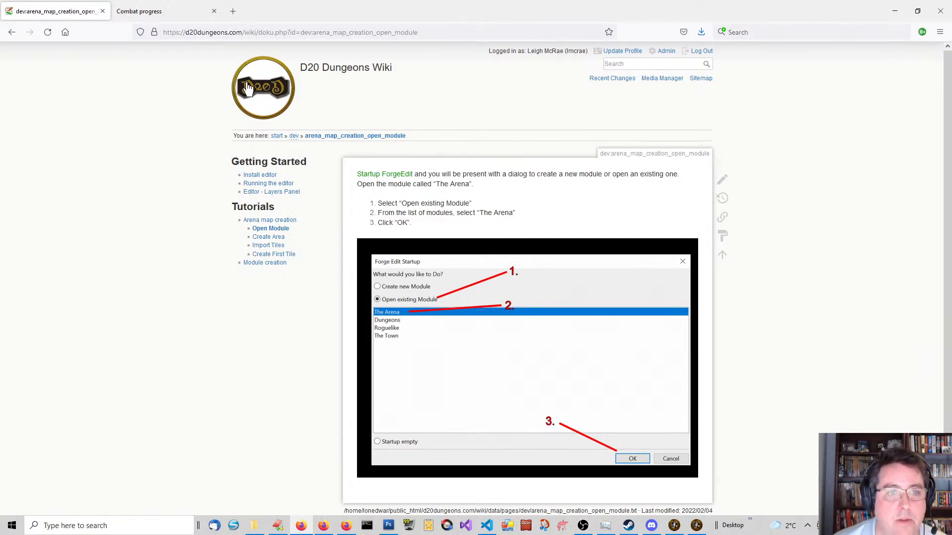
click(12, 33)
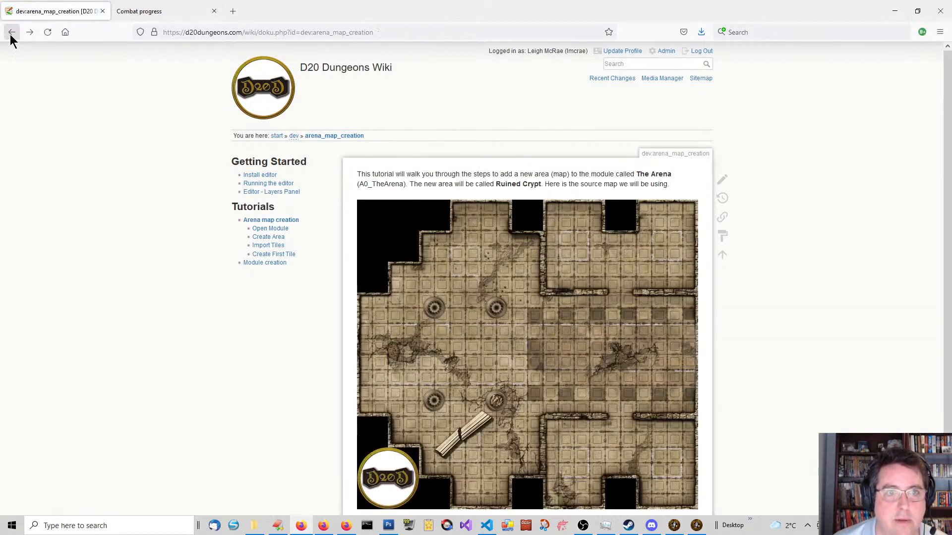
click(11, 33)
click(301, 32)
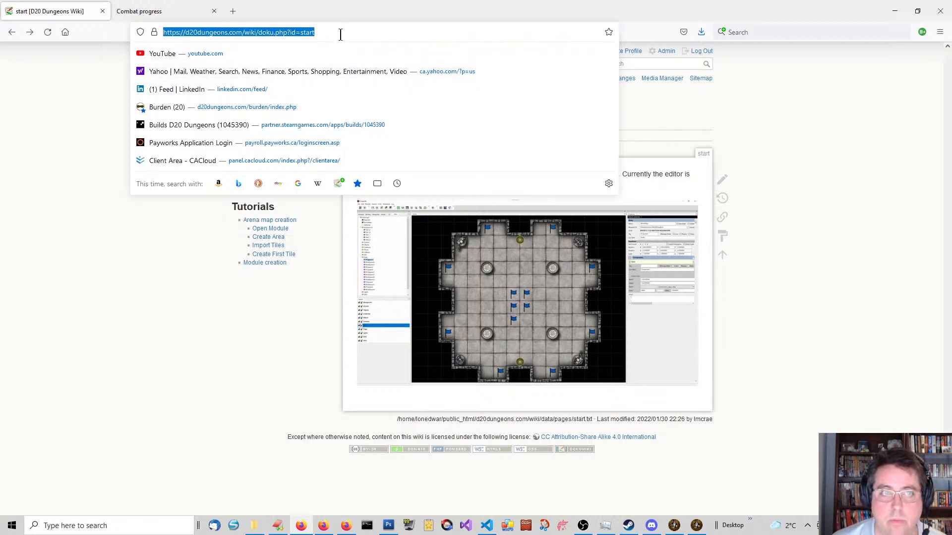
click(341, 35)
key(ctrl+shift+Left)
key(ctrl+shift+Left)
key(ctrl+shift+Left)
key(ctrl+shift+Left)
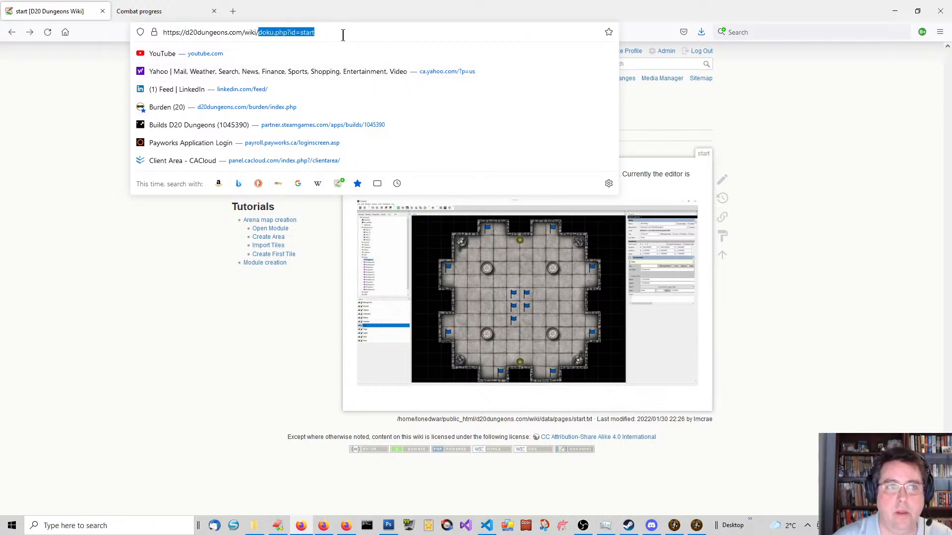
key(BackSpace)
key(Return)
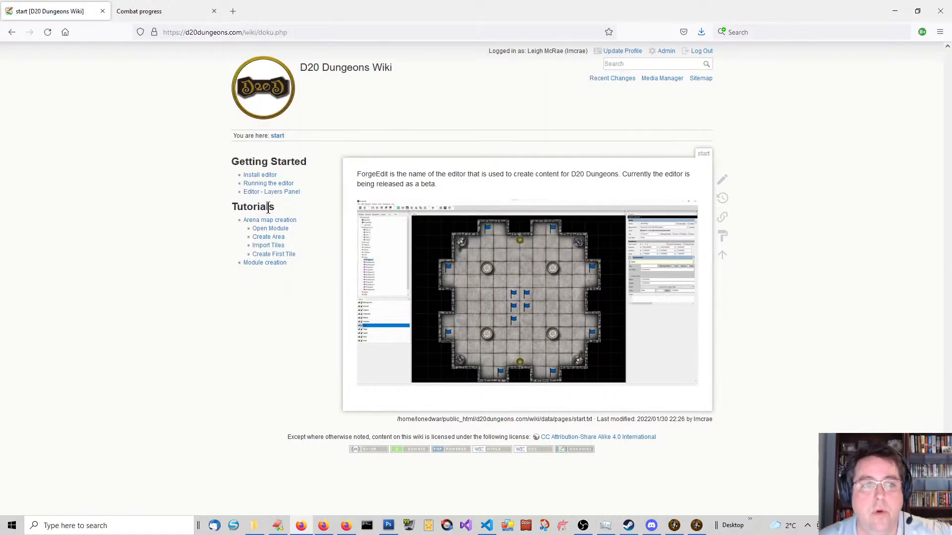
Open the Arena map creation tutorial, highlight the area name Ruined Crypt and examine the source map
click(295, 222)
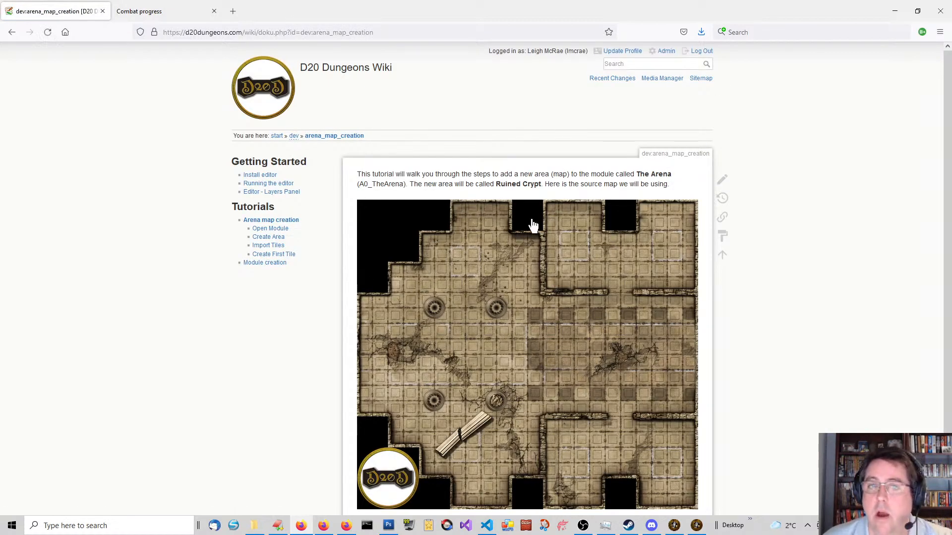
drag(495, 185, 542, 193)
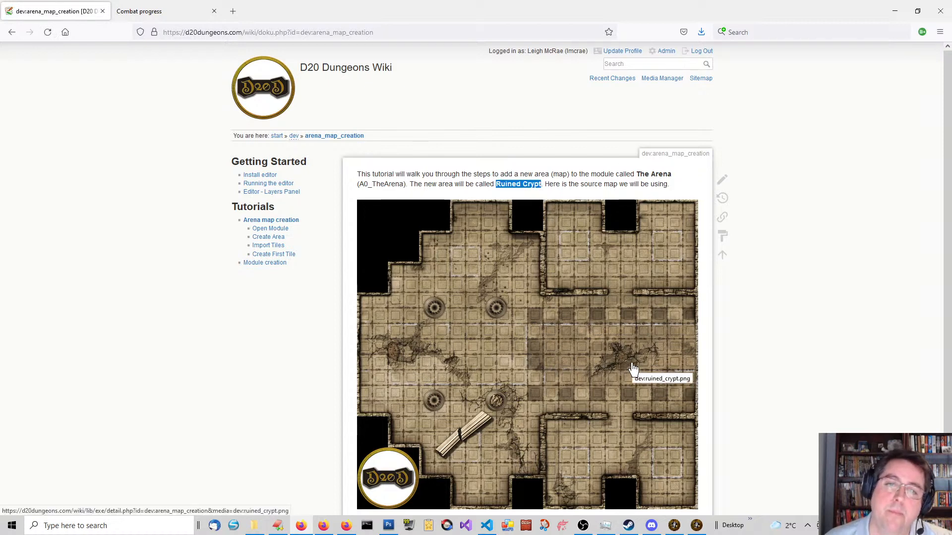
scroll(633, 370, down, 3)
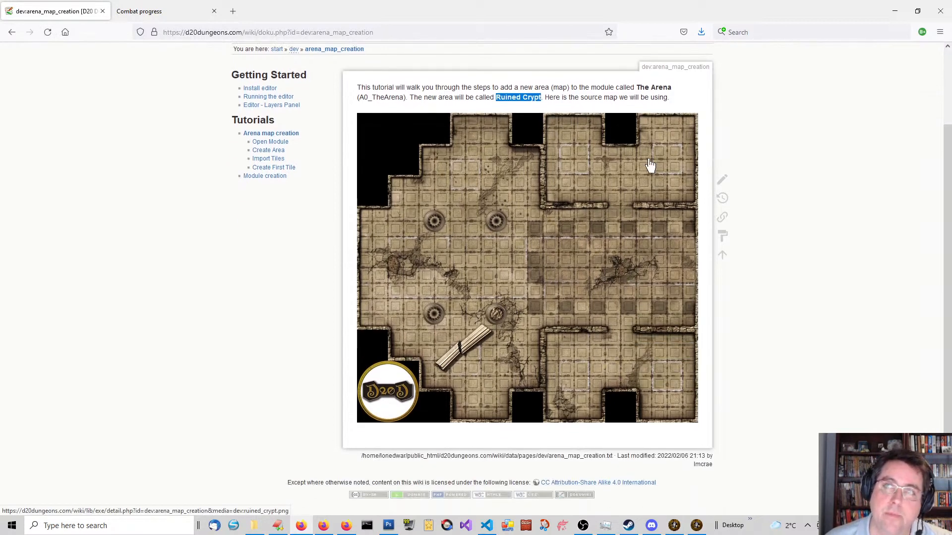
Back in ForgeEdit, create a new area named AreaRuinedCrypt with a 20 by 20 grid in The Arena module
click(895, 11)
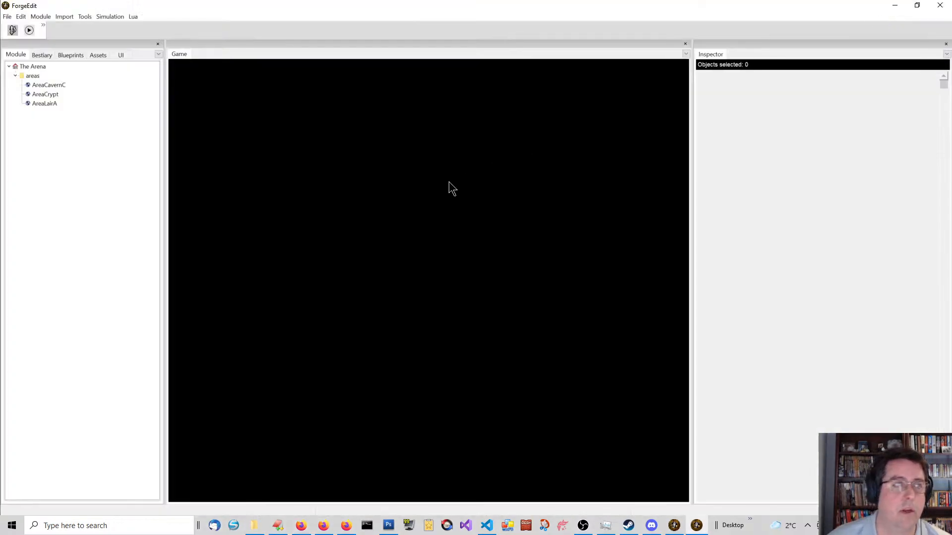
click(44, 19)
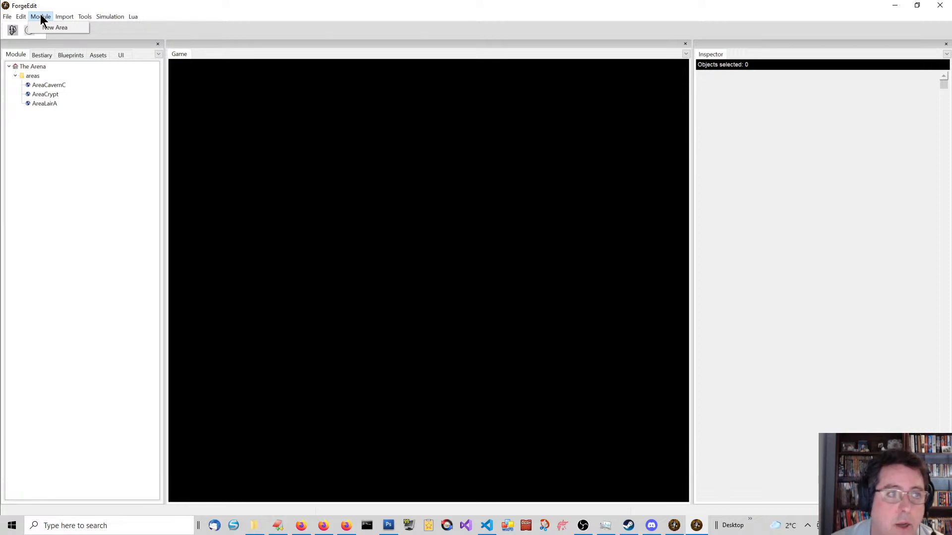
click(44, 28)
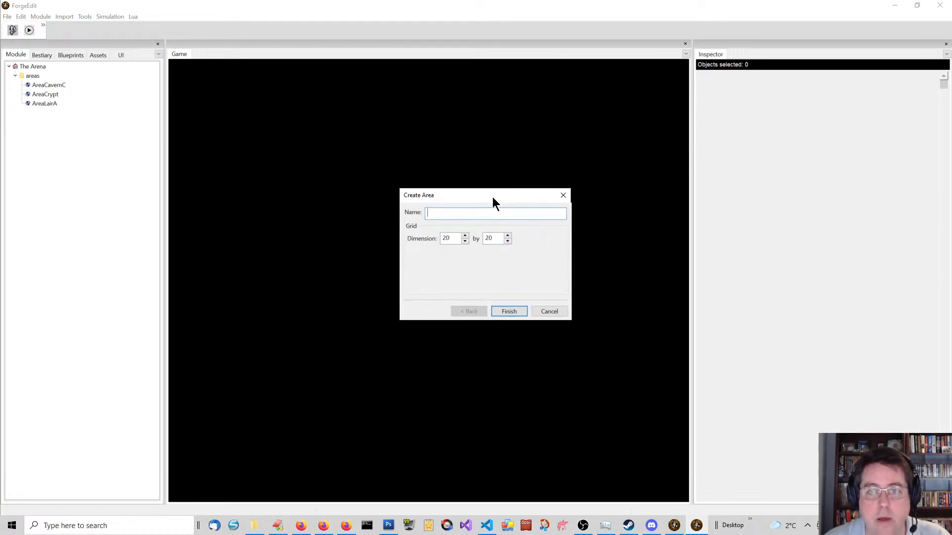
text(Area)
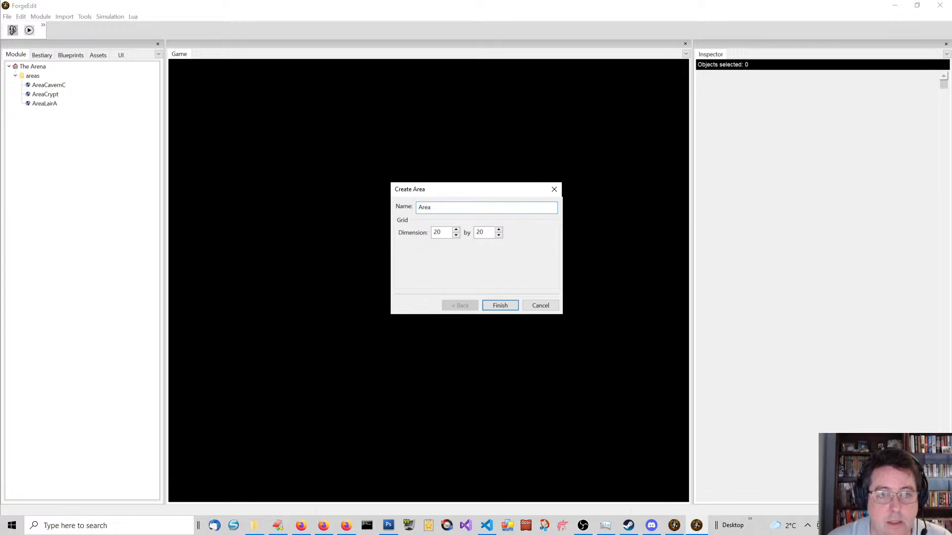
text(Ruin)
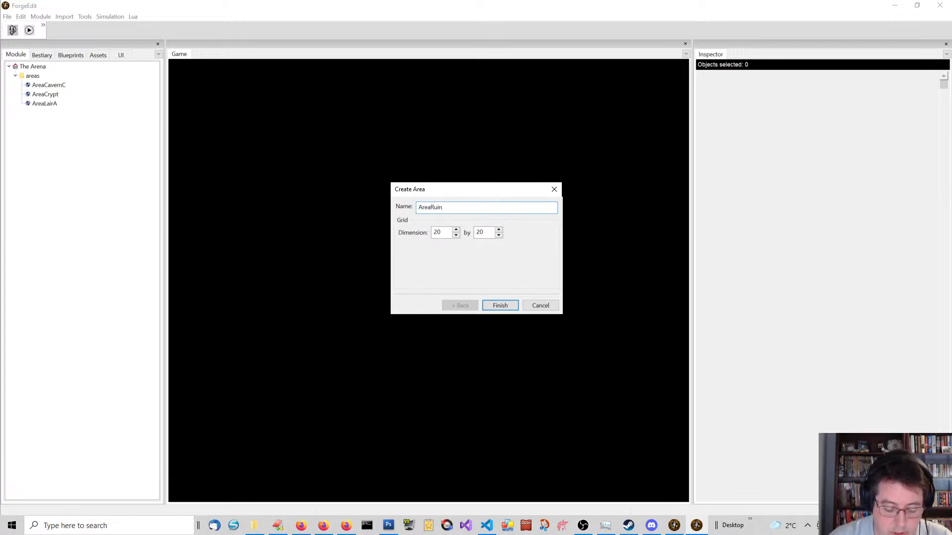
text(edCry)
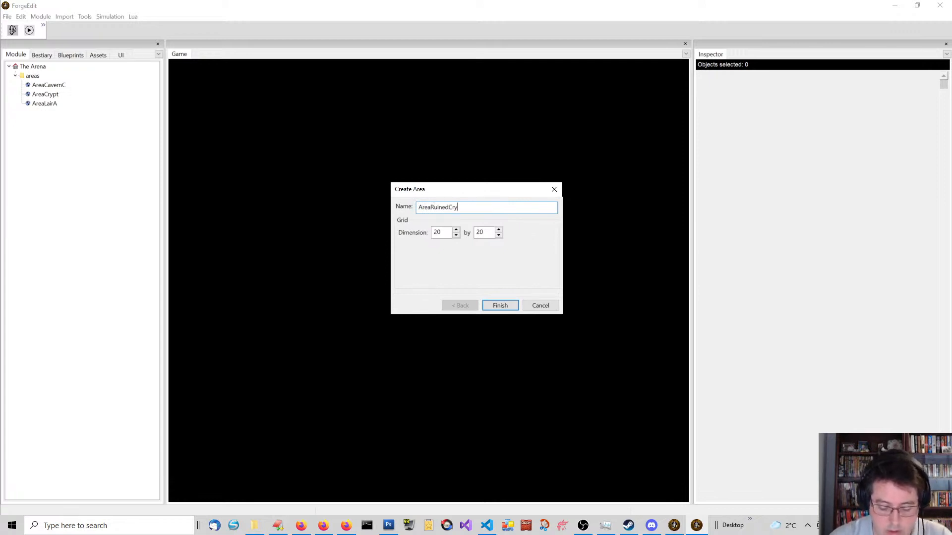
text(pt)
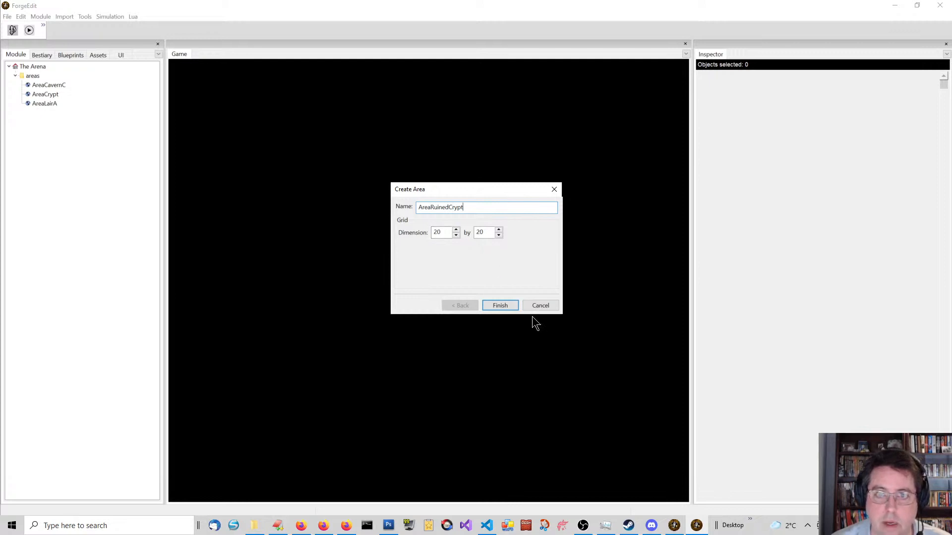
click(499, 306)
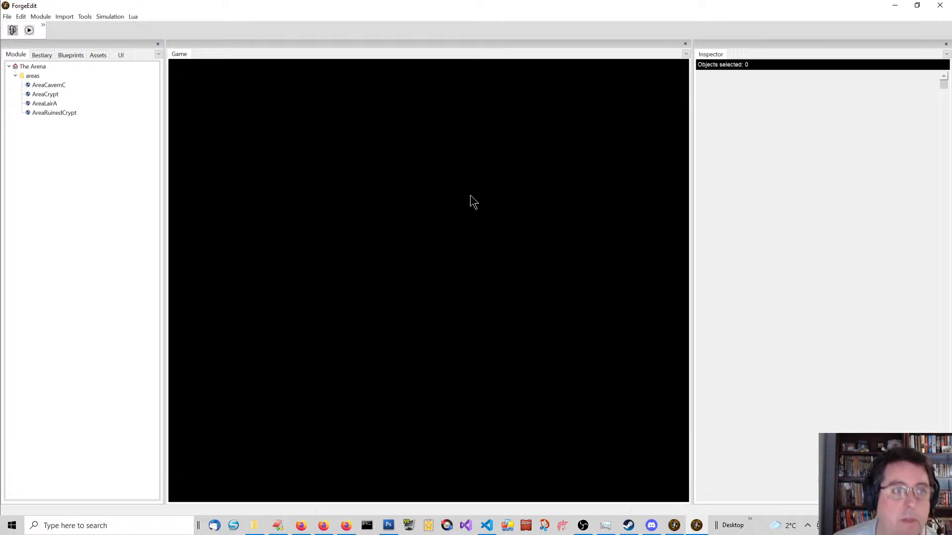
Save the module and select the new AreaRuinedCrypt area in the module tree
click(7, 17)
click(22, 50)
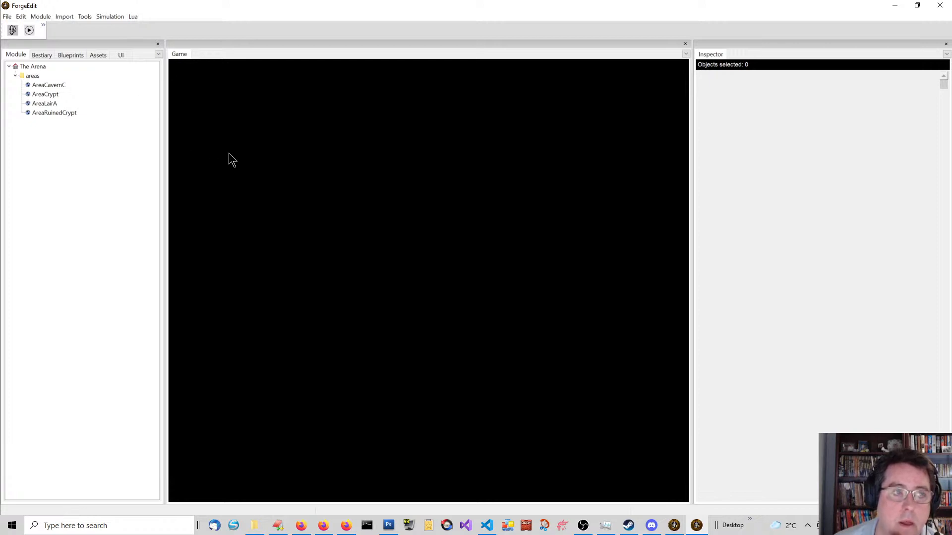
double_click(58, 112)
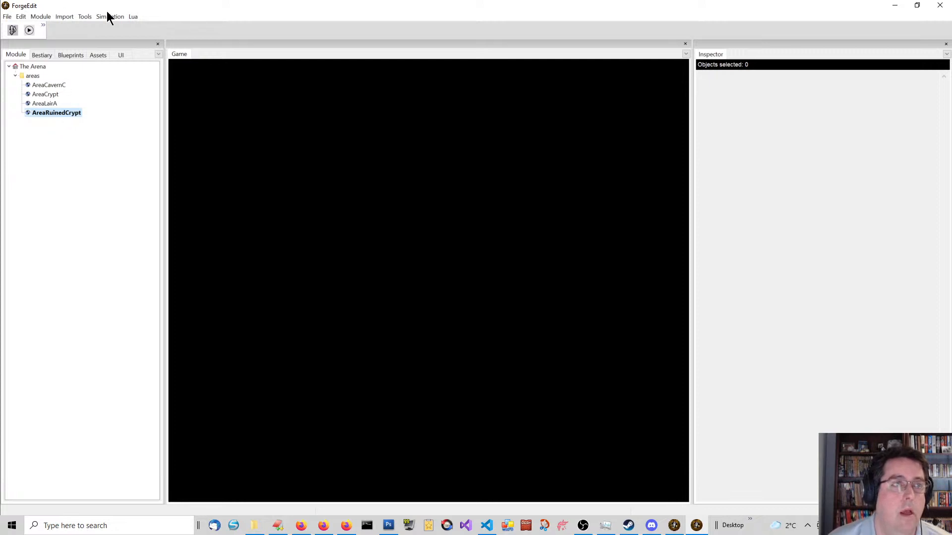
Minimize the editor, Lua reference and ForgeEdit folder windows, and move the Debug Output window to the middle of the desktop
click(895, 5)
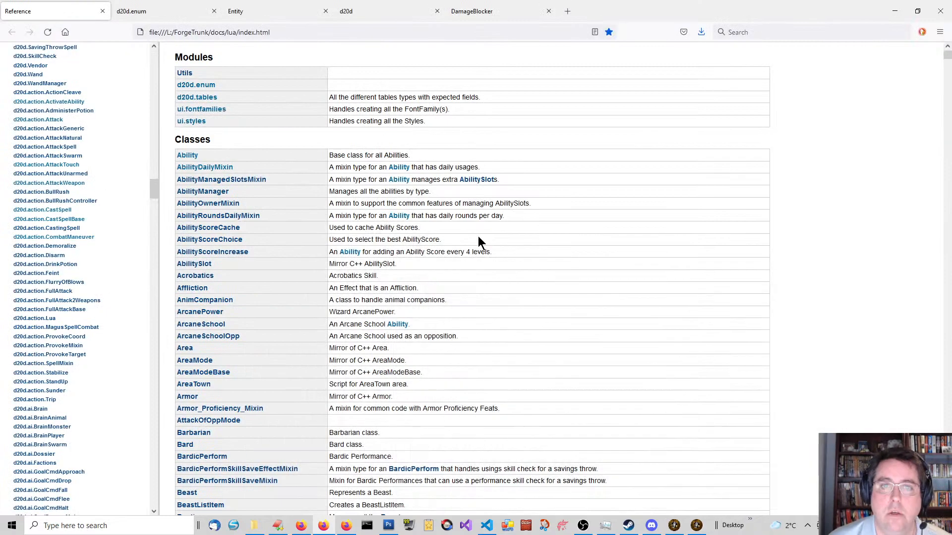
click(890, 11)
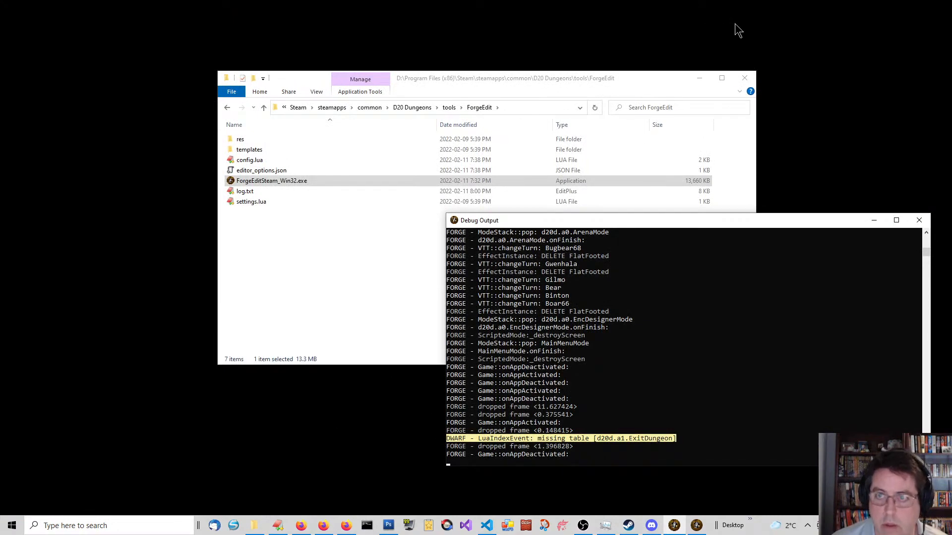
click(699, 79)
drag(689, 221, 589, 146)
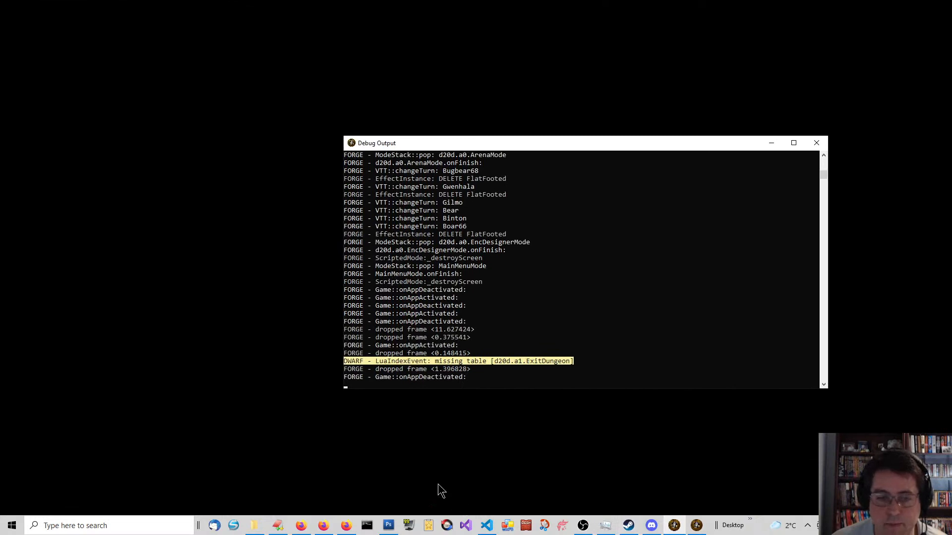
In File Explorer, go up to the D20 Dungeons folder and select ruined_crypt.png
click(254, 525)
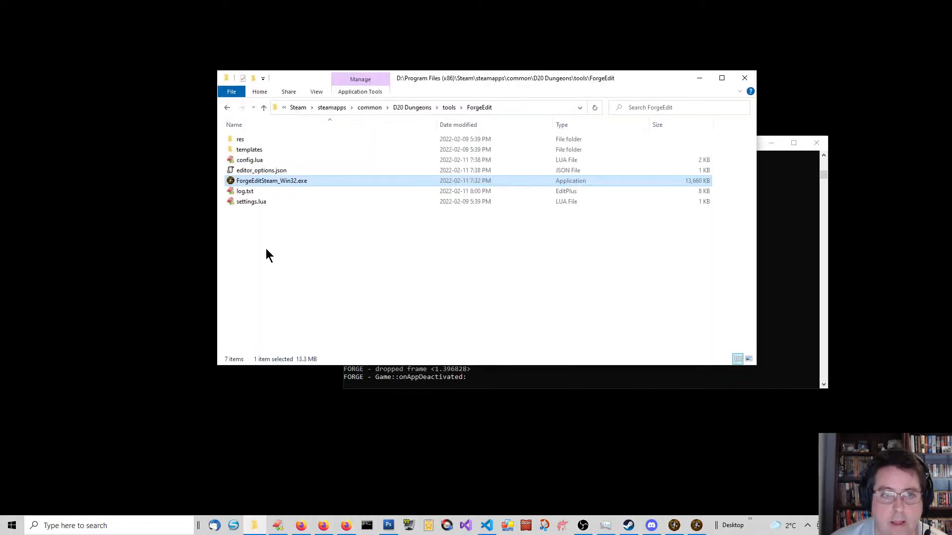
click(427, 107)
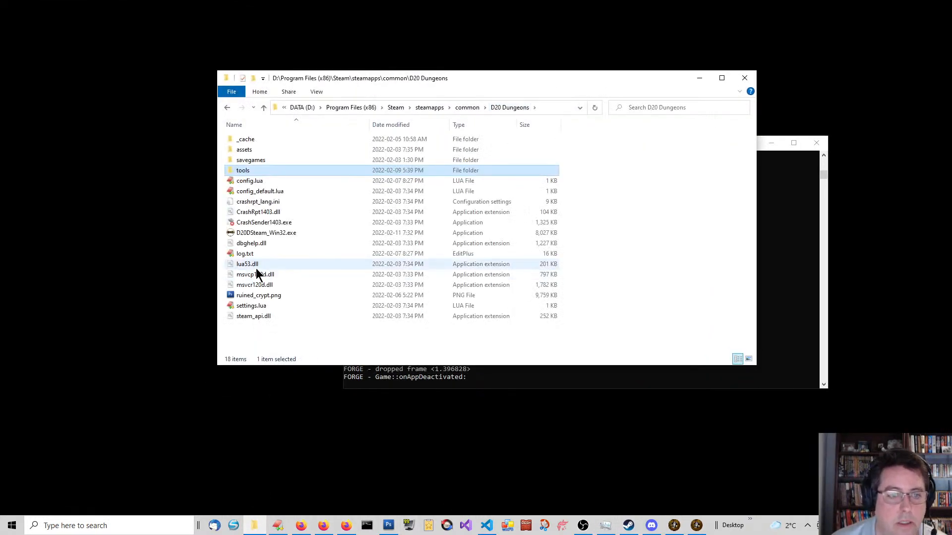
click(255, 298)
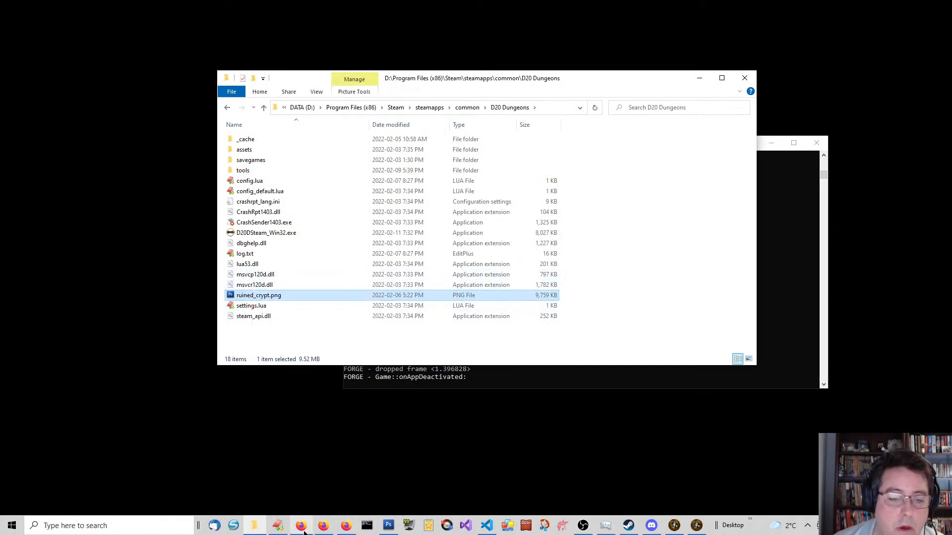
Switch to the wiki tutorial in Firefox, view the options for saving the source map image, and minimize the browser
mouse_move(303, 532)
click(244, 487)
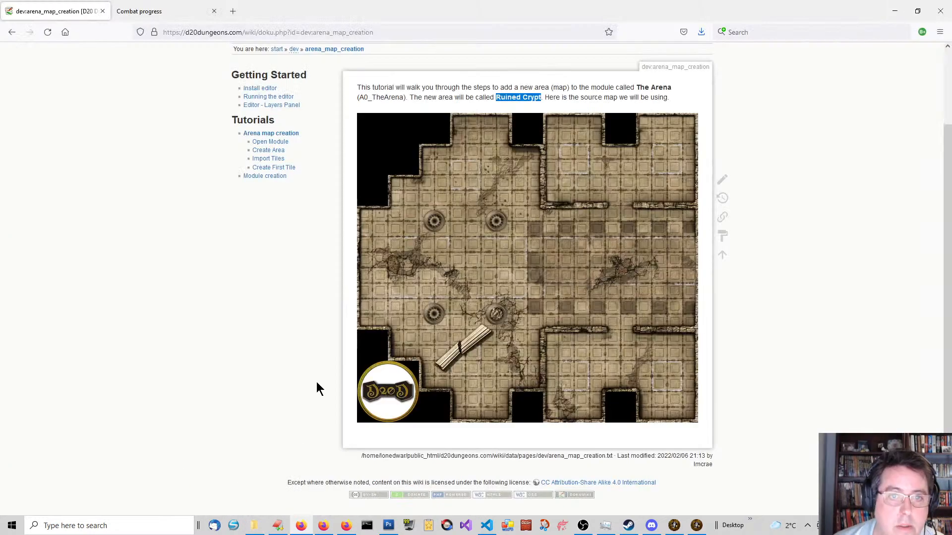
right_click(482, 200)
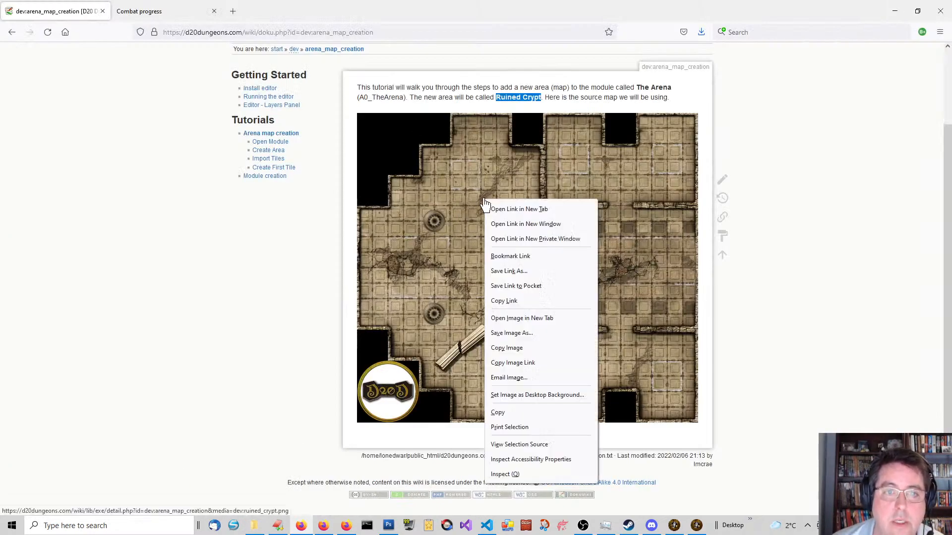
click(796, 168)
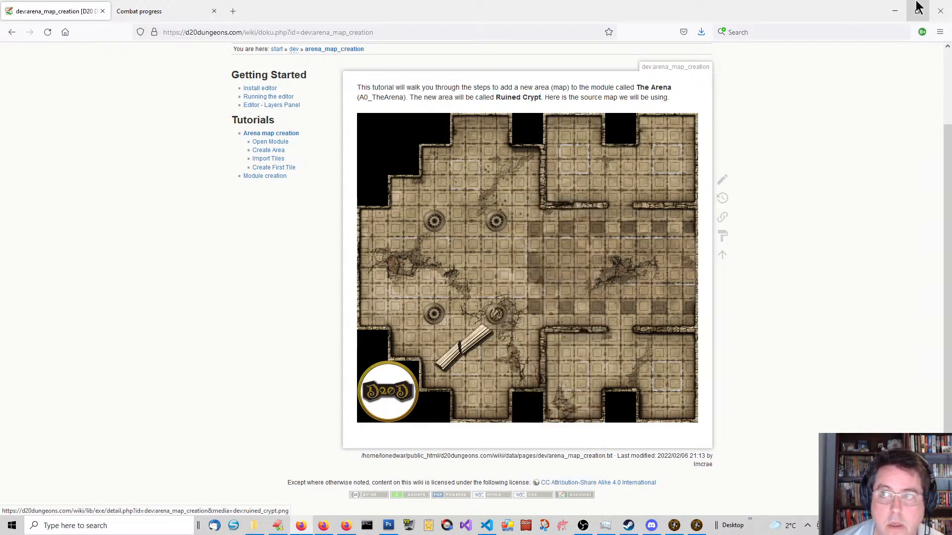
click(895, 11)
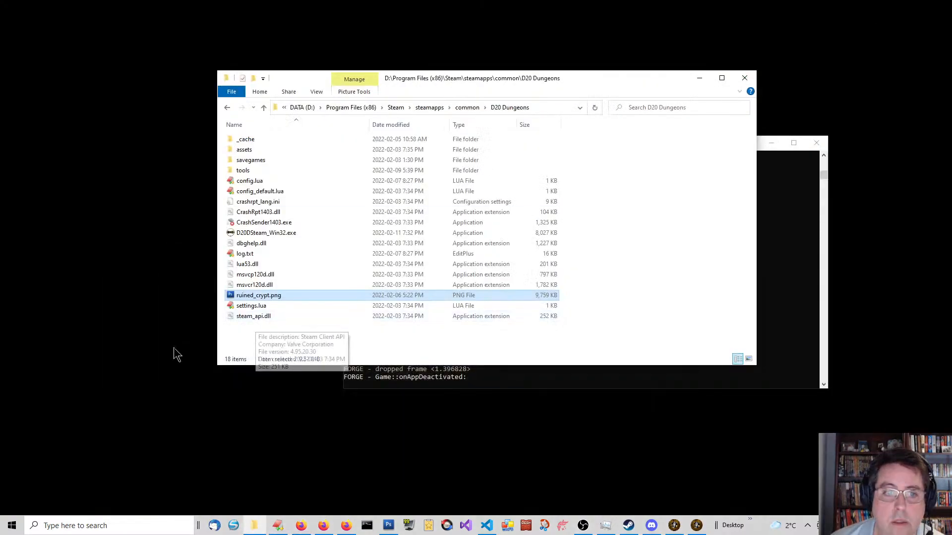
Open ruined_crypt.png in Photoshop, copy a one-square marquee selection of the floor grid and check its pixel size in a new document's settings
double_click(254, 294)
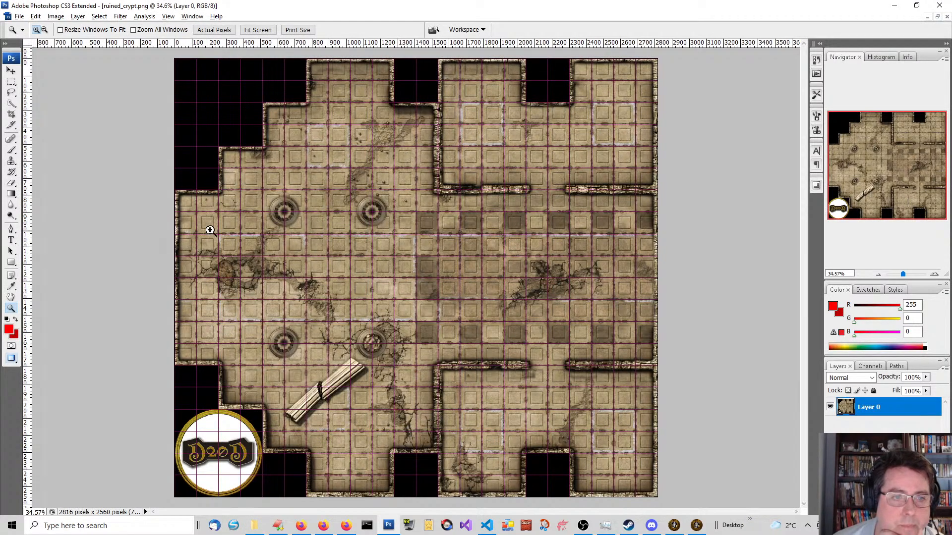
drag(251, 219, 299, 266)
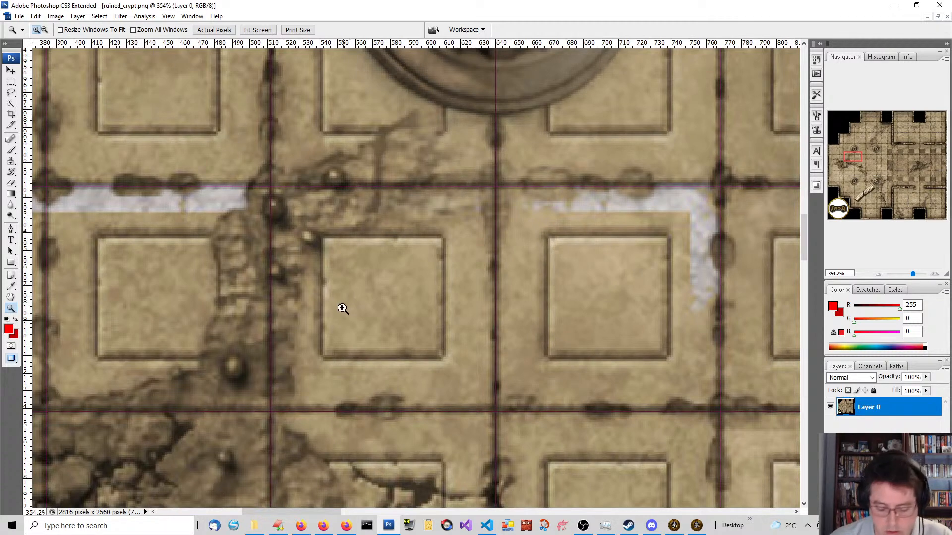
key(m)
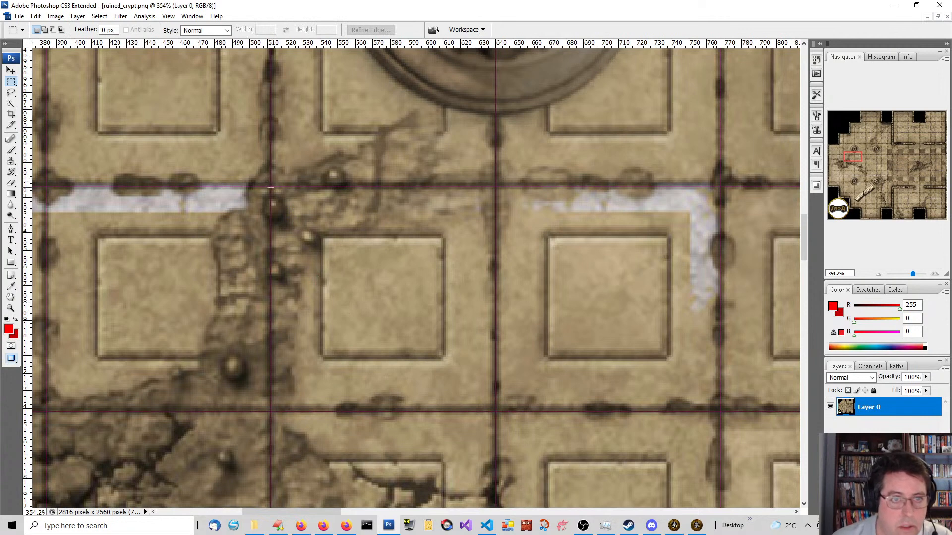
drag(487, 383, 494, 411)
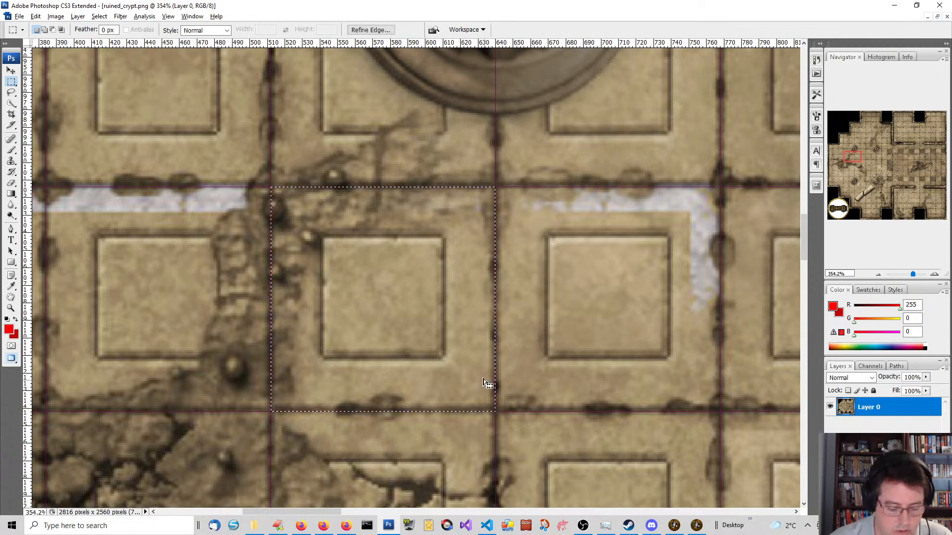
key(ctrl+c)
key(ctrl+n)
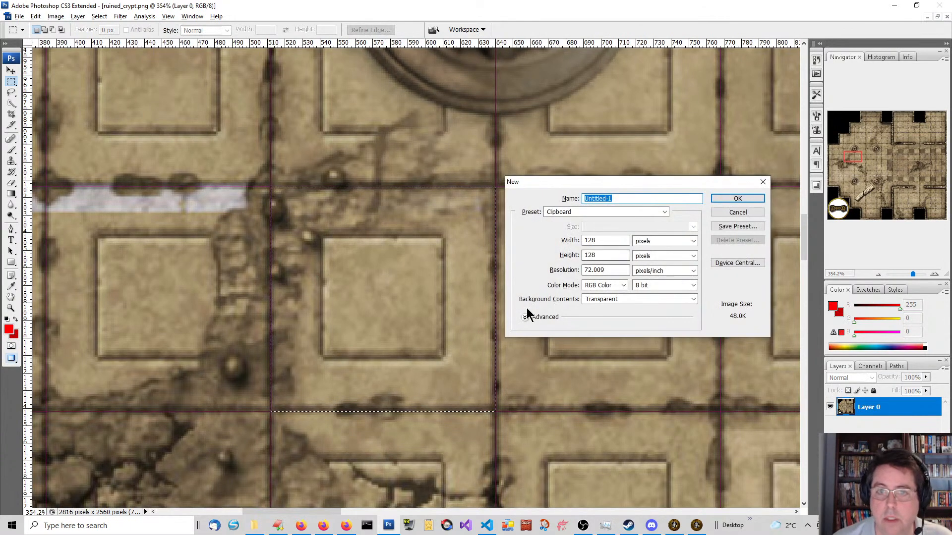
key(Escape)
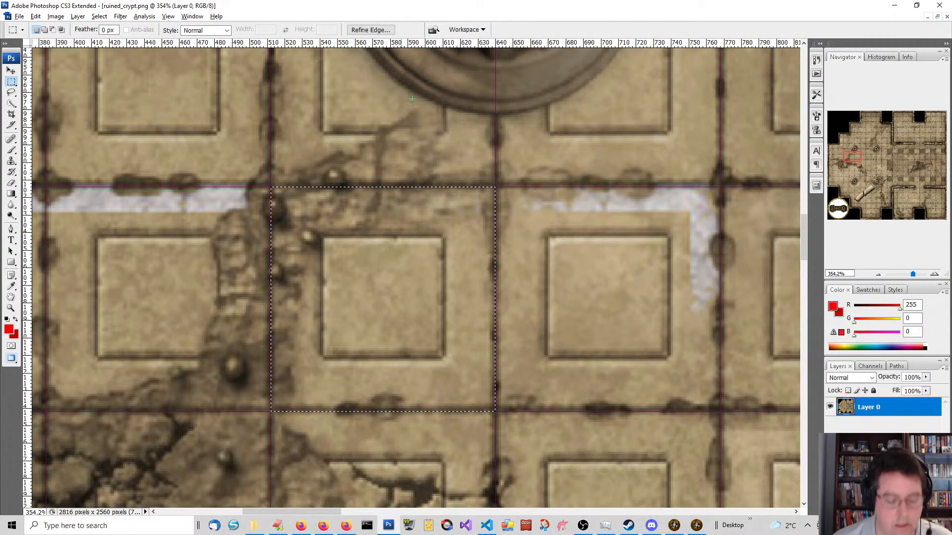
Fit the whole crypt map on screen, clear the selection and minimize Photoshop
key(z)
click(257, 30)
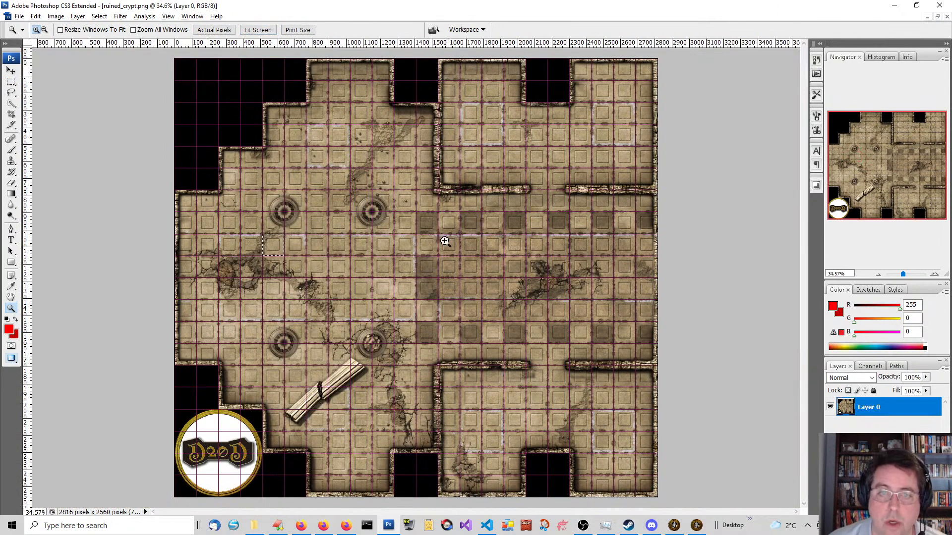
key(ctrl+d)
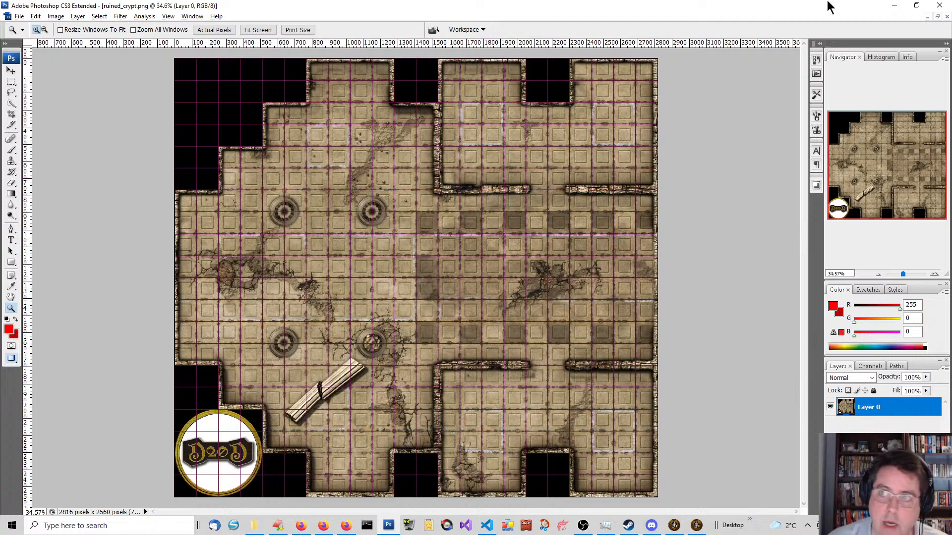
click(894, 6)
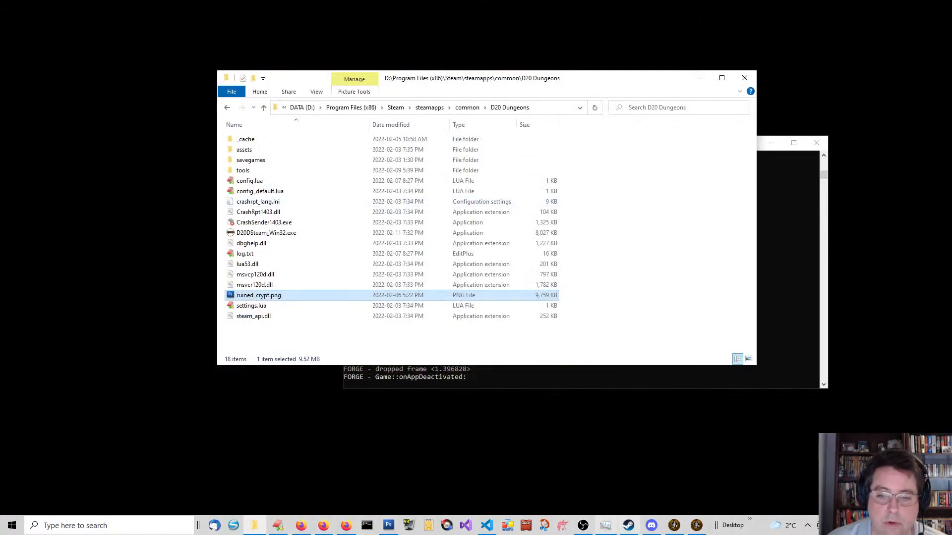
Switch to ForgeEdit, start the Make Tiles import and open the file browser for the source image
click(695, 527)
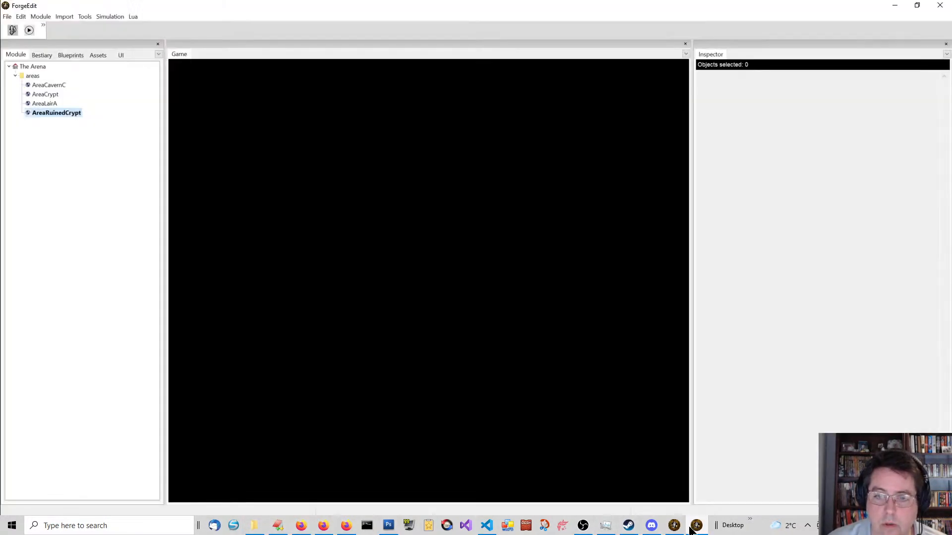
click(65, 17)
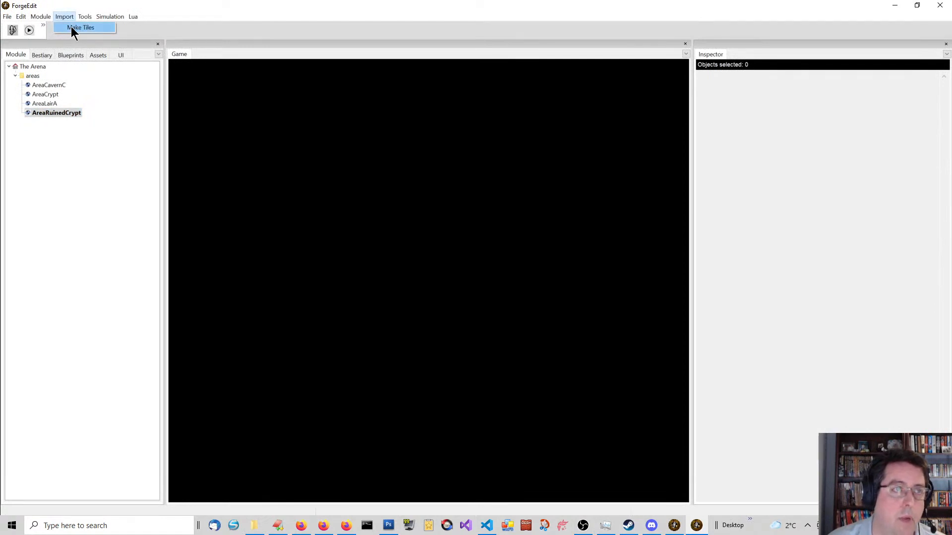
click(75, 28)
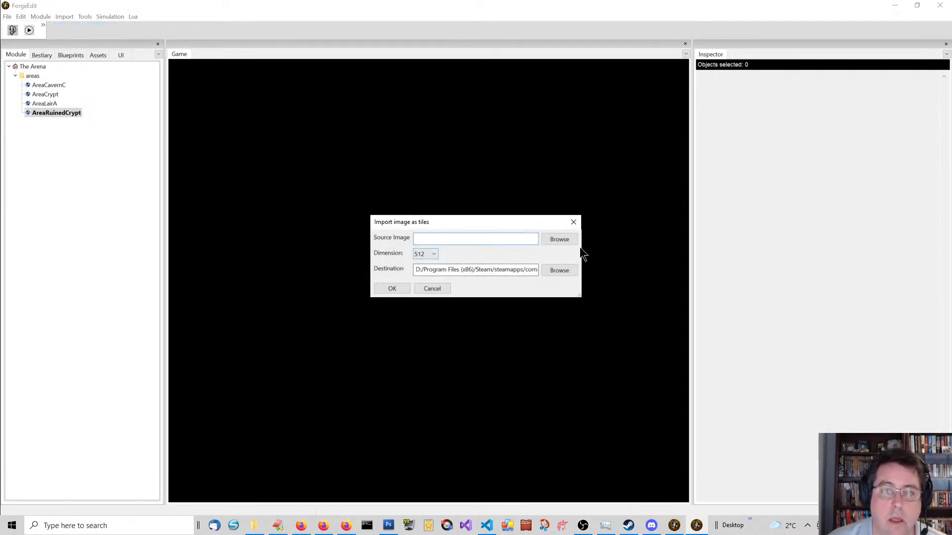
click(565, 242)
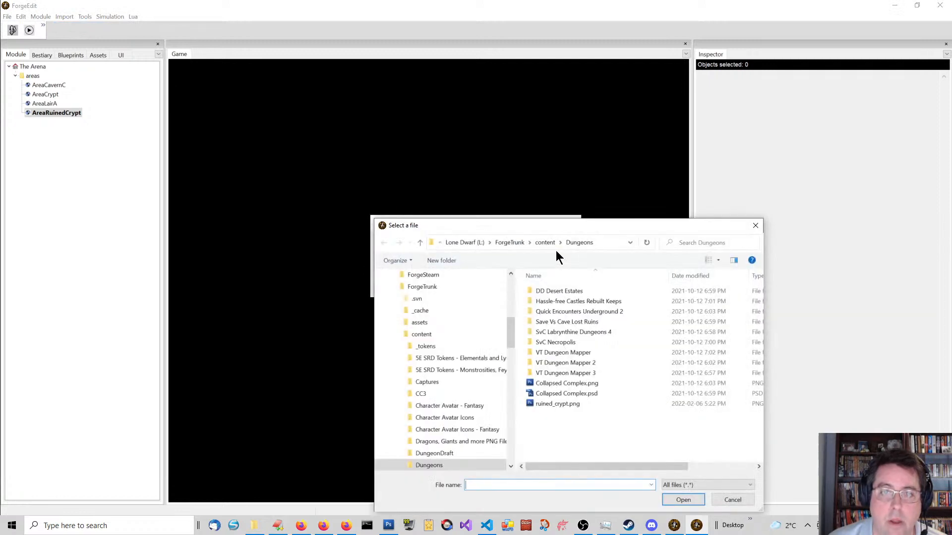
drag(558, 226, 391, 136)
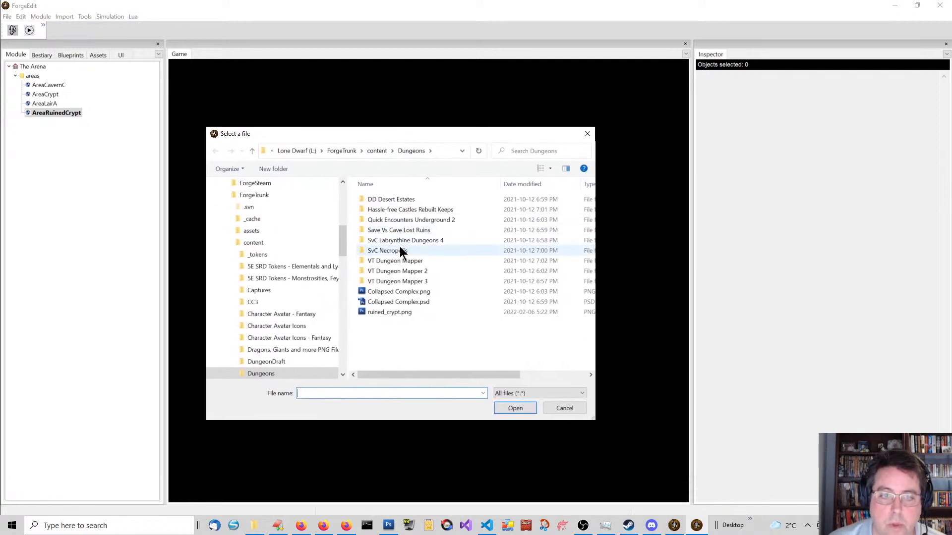
Browse to the Program Files (x86) folder on the DATA (D:) drive
click(296, 152)
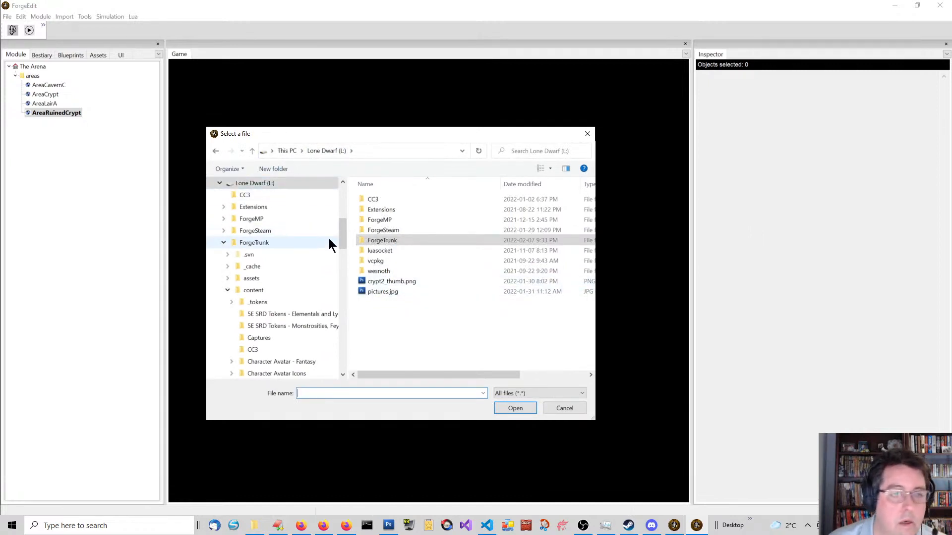
scroll(275, 239, up, 2)
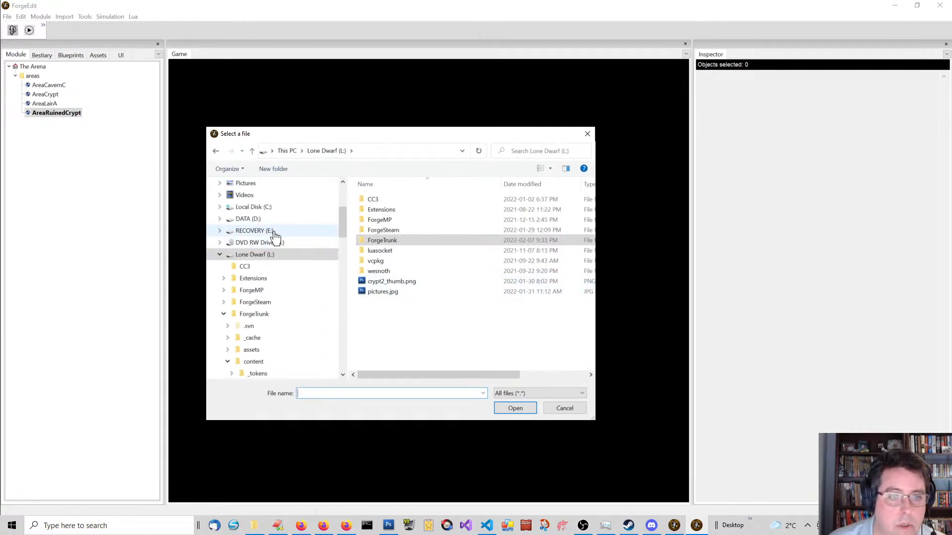
click(219, 255)
click(247, 255)
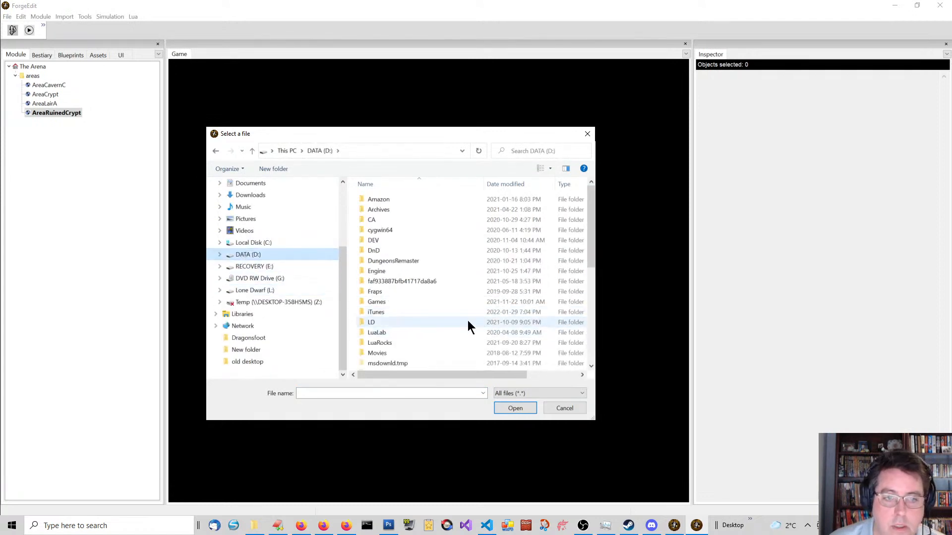
scroll(468, 320, down, 6)
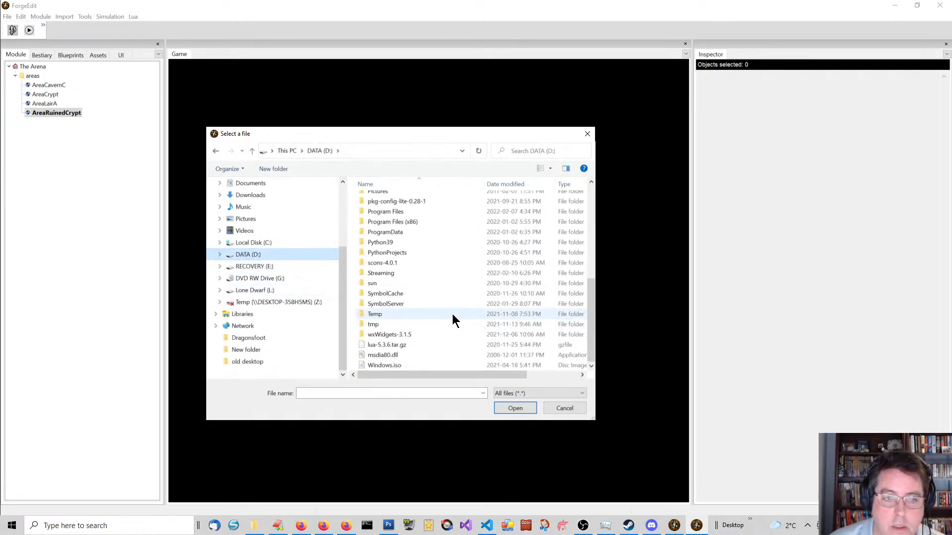
double_click(399, 223)
Choose ruined_crypt.png from Steam\steamapps\common\D20 Dungeons as the tile import's source image
scroll(404, 258, down, 5)
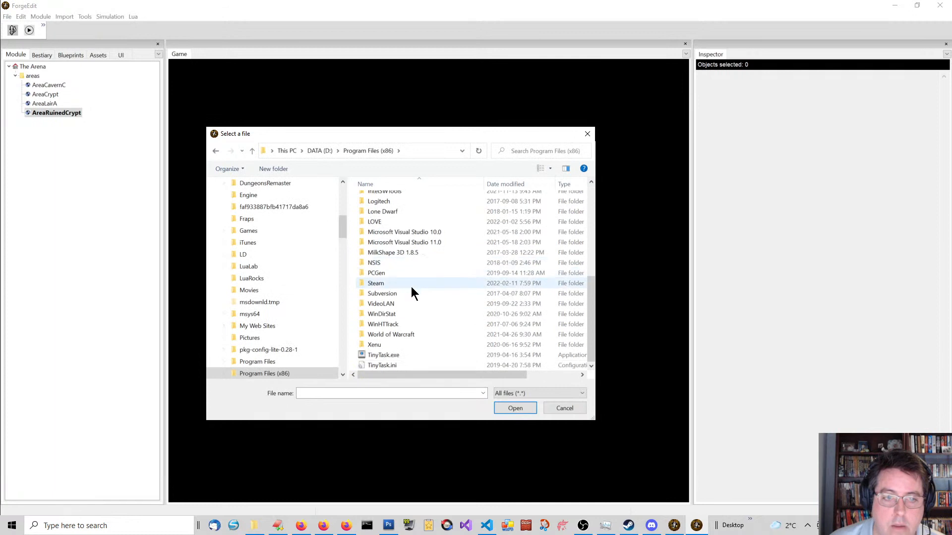
double_click(375, 284)
scroll(413, 215, down, 4)
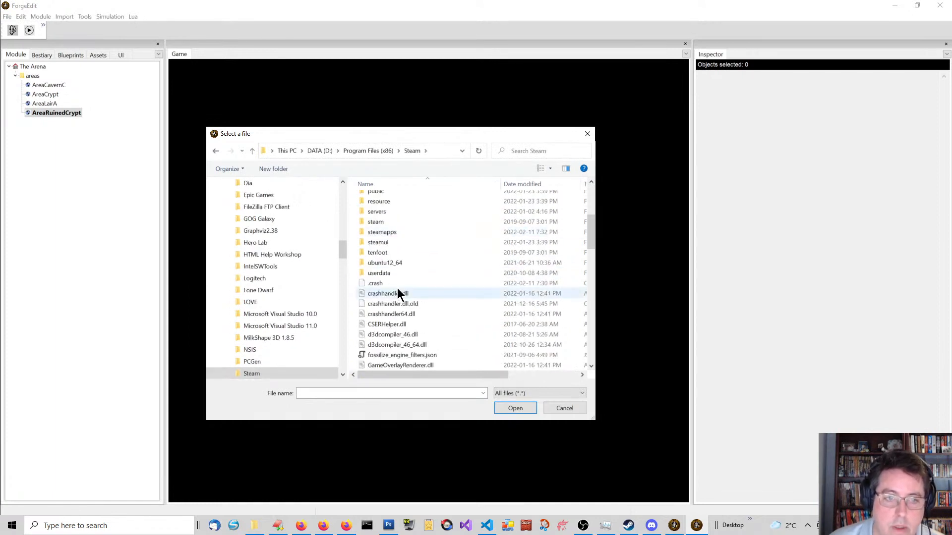
double_click(392, 233)
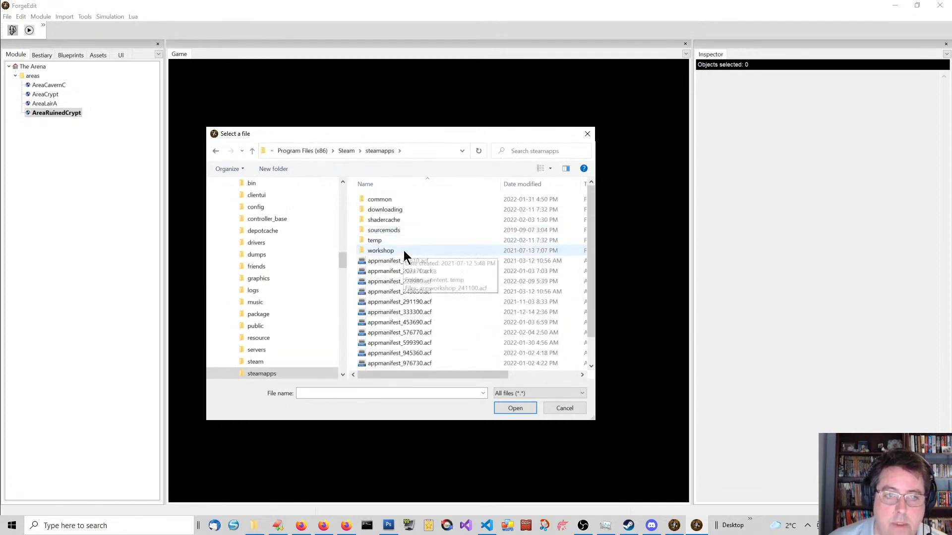
double_click(378, 200)
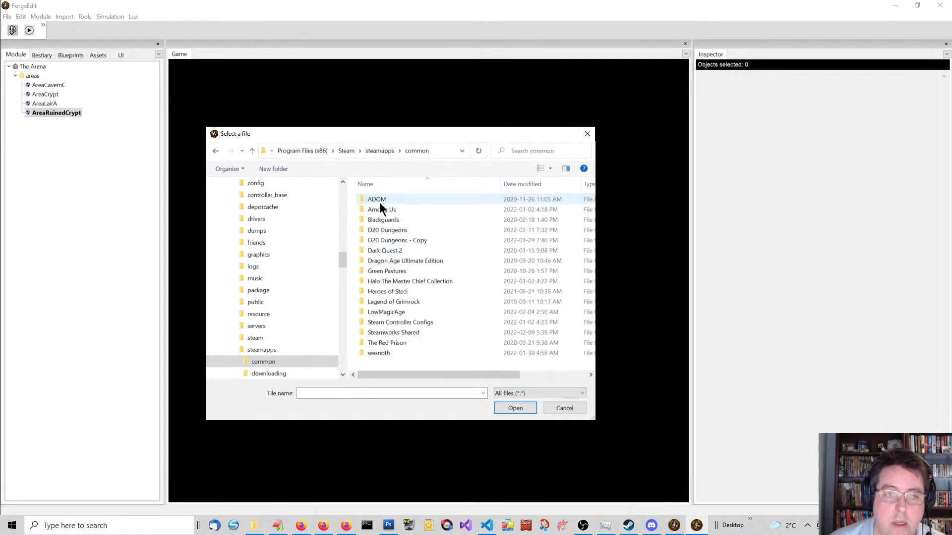
double_click(390, 231)
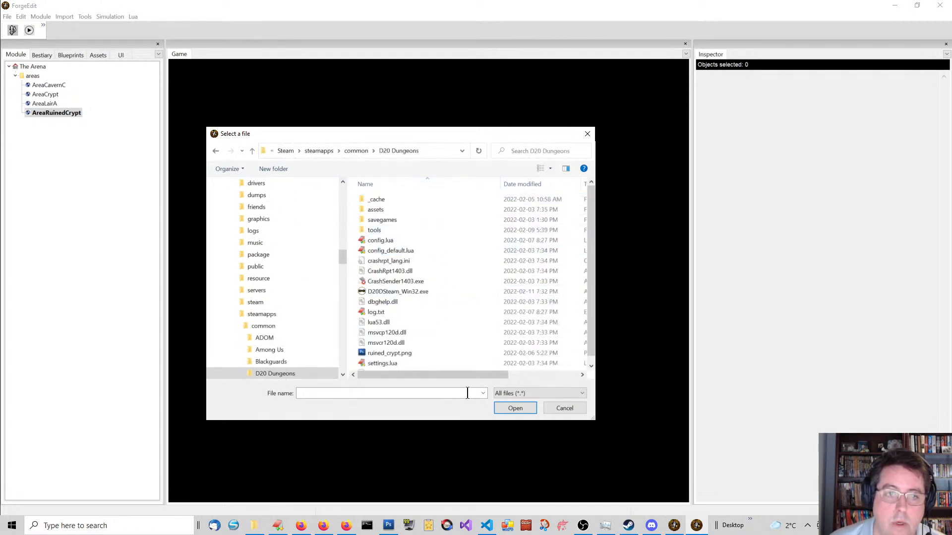
click(401, 345)
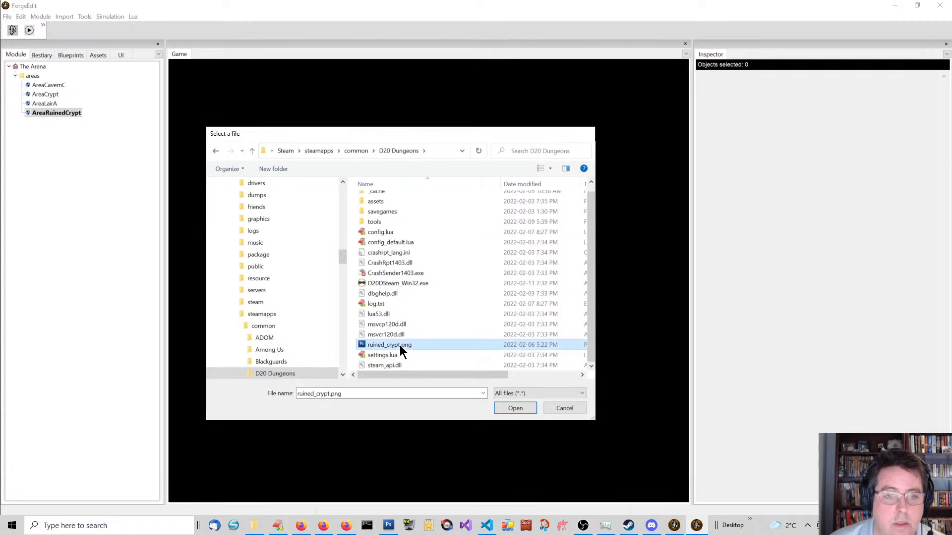
double_click(400, 345)
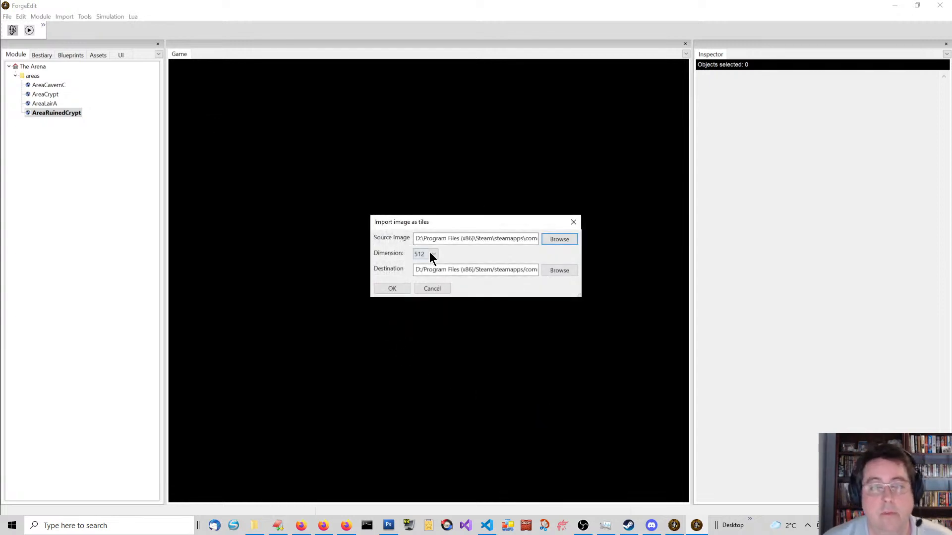
Enlarge the Import image as tiles dialog until the full source and destination paths are readable
drag(470, 218, 359, 163)
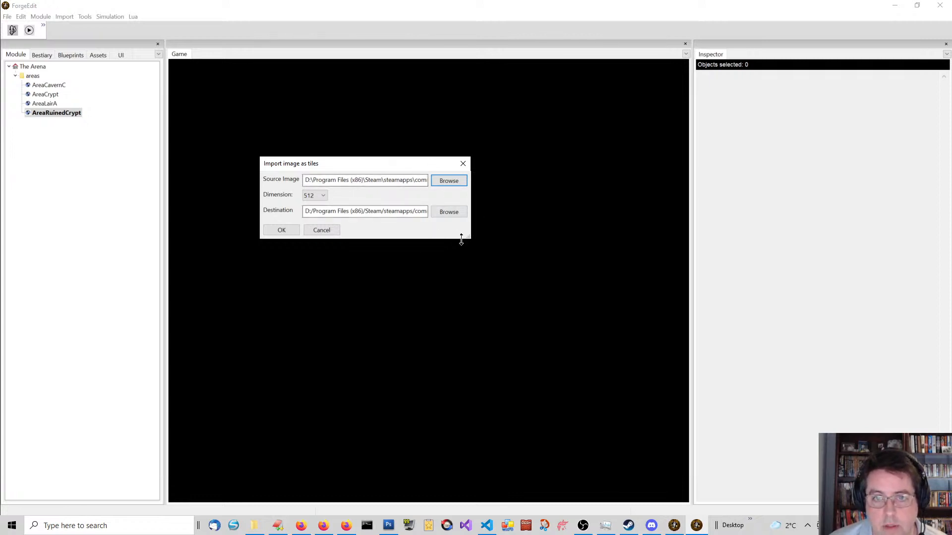
drag(468, 237, 639, 324)
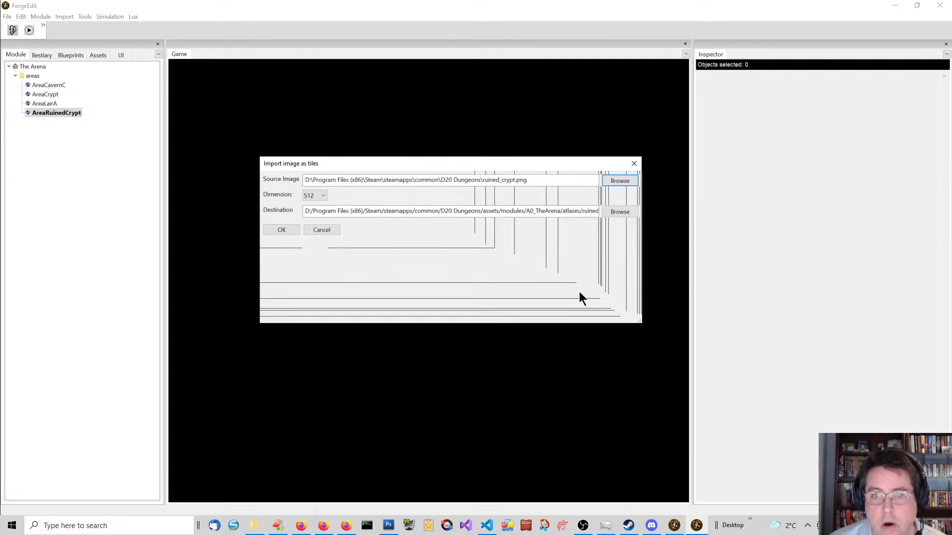
drag(541, 165, 513, 191)
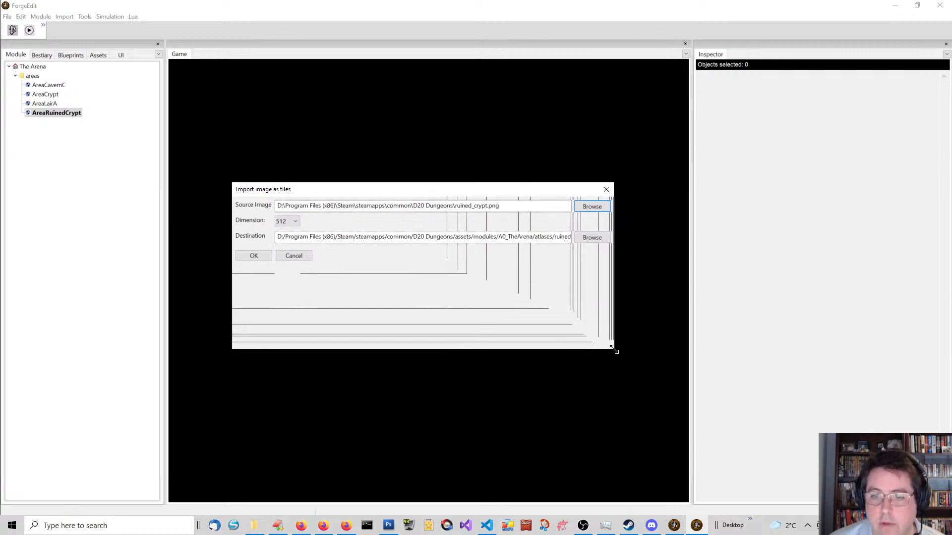
drag(615, 350, 620, 312)
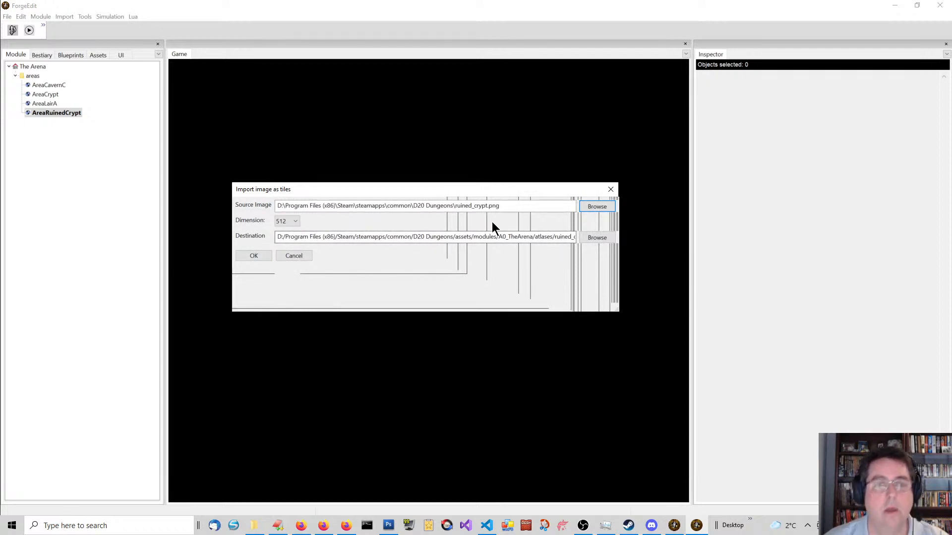
mouse_move(495, 184)
mouse_down()
mouse_move(504, 155)
mouse_move(504, 175)
mouse_up()
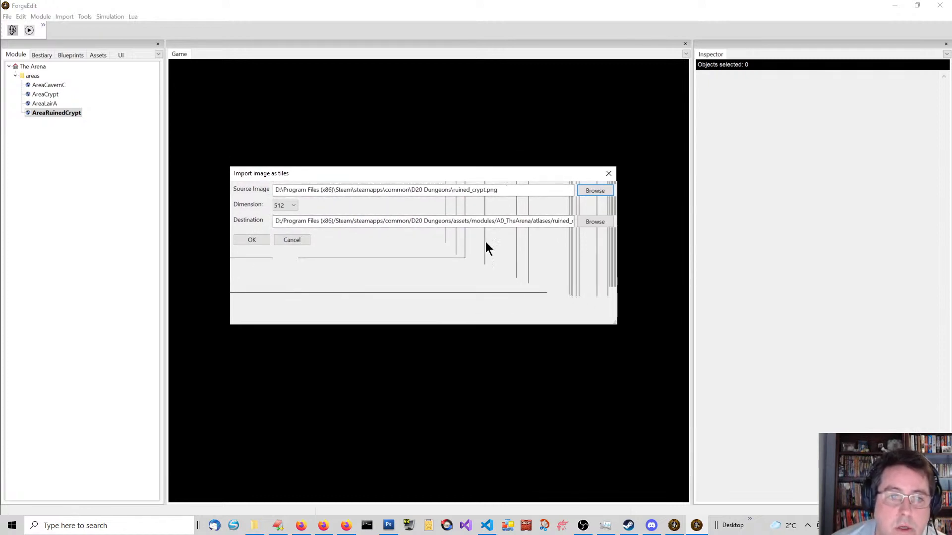
drag(618, 328, 667, 325)
click(603, 223)
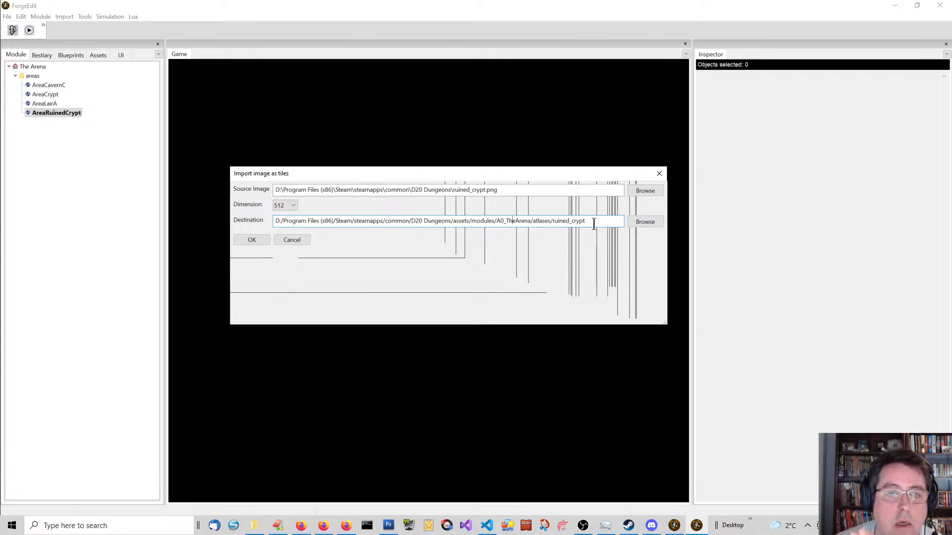
Import ruined_crypt.png as tiles of dimension 512 into the module's atlases/ruined_crypt folder, checking the debug output while it runs
click(261, 239)
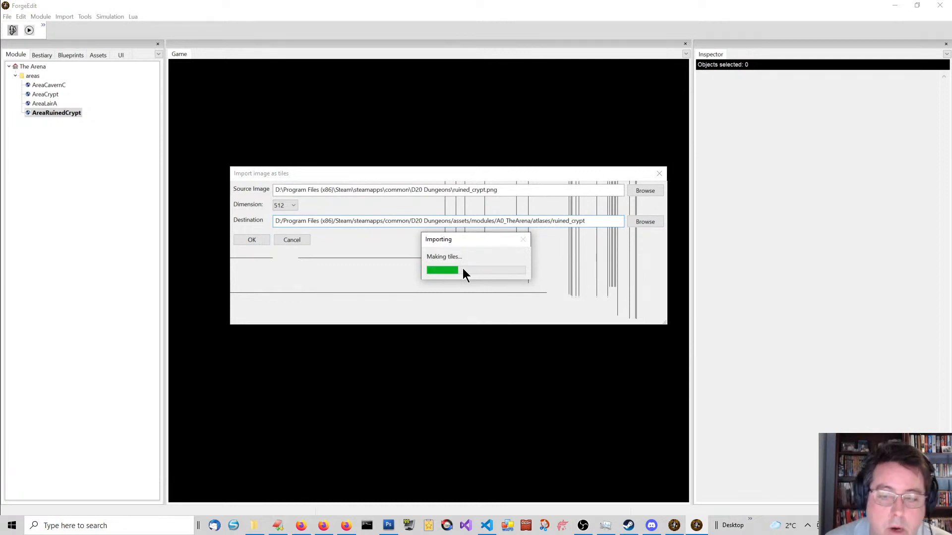
click(674, 526)
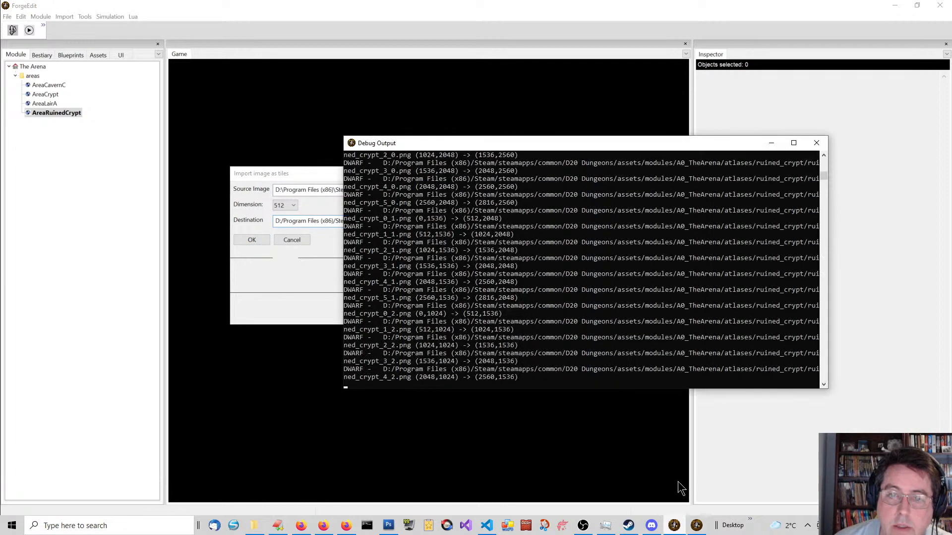
click(773, 145)
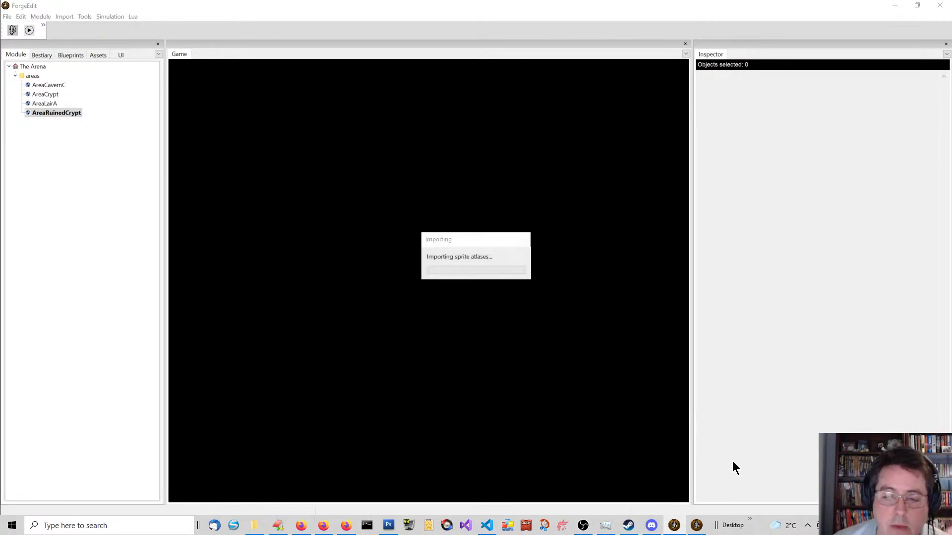
mouse_move(699, 528)
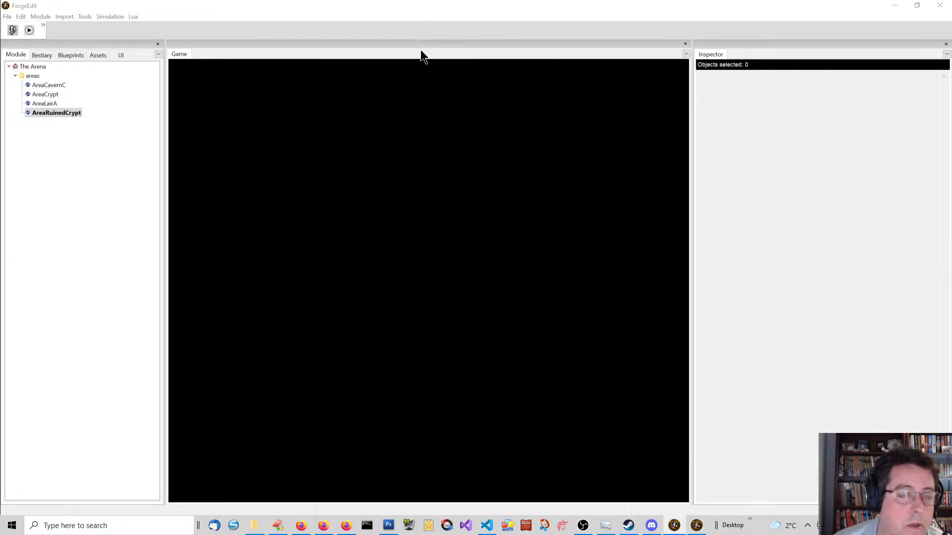
Open AreaCavernC as a reference, view its whole cavern map and close the area
click(56, 113)
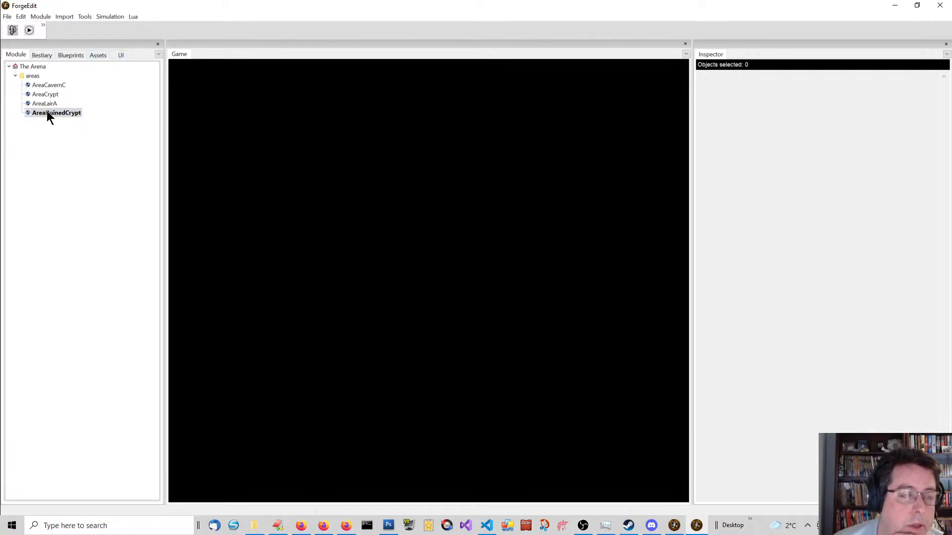
double_click(43, 86)
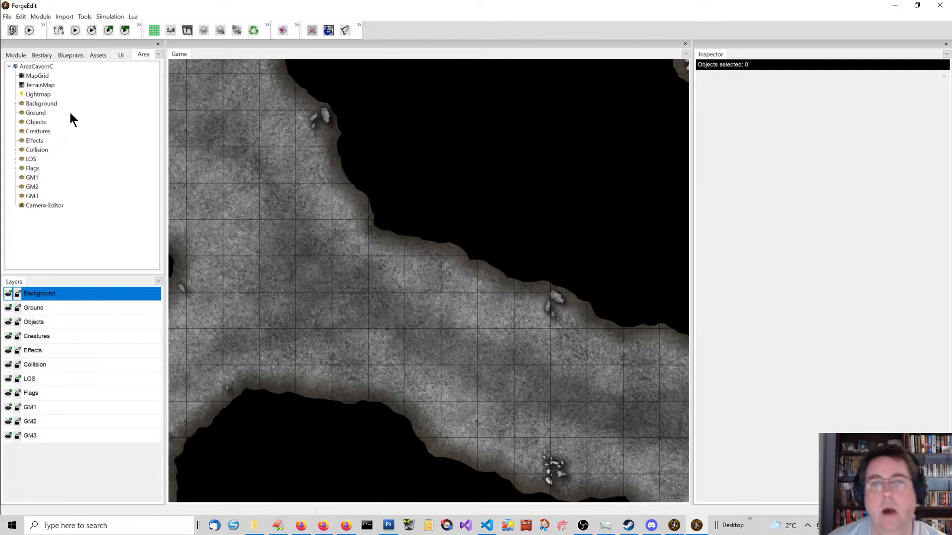
scroll(315, 161, down, 5)
scroll(319, 167, up, 2)
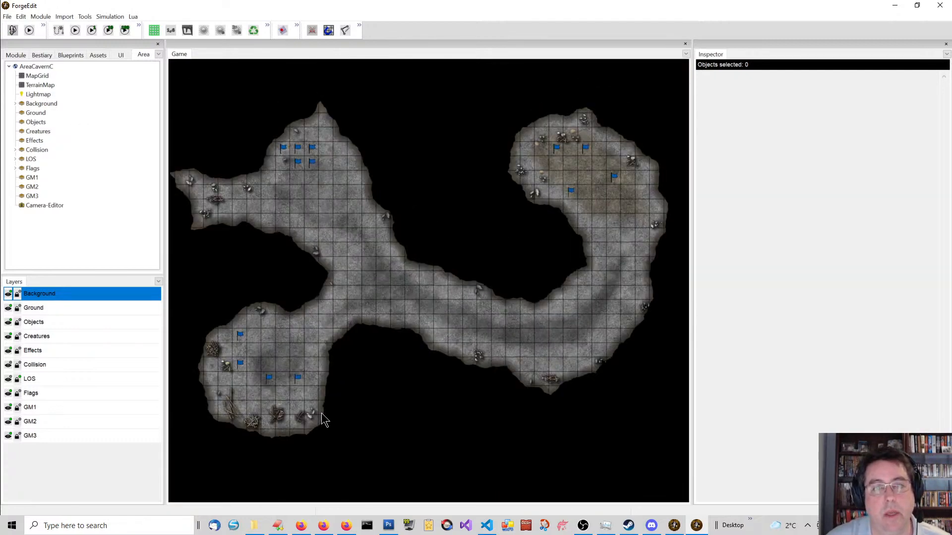
click(8, 18)
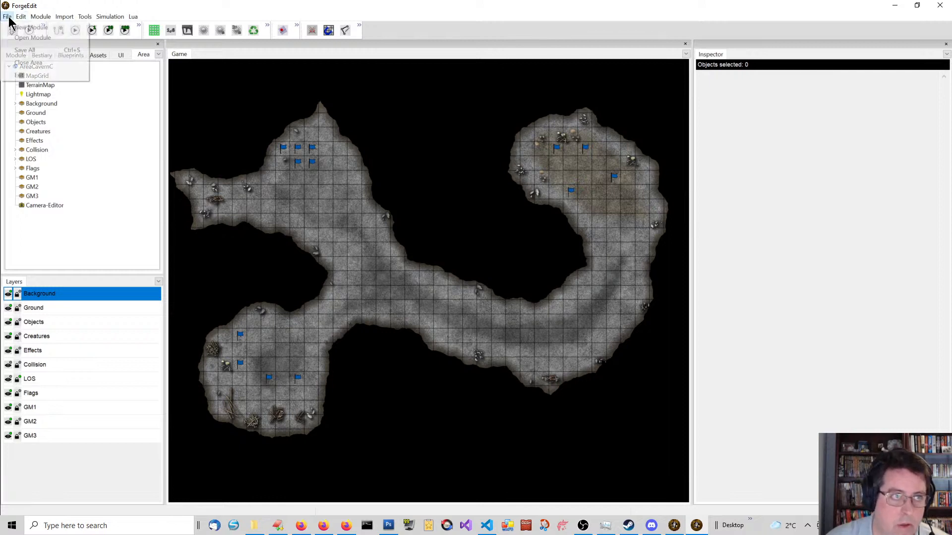
click(27, 63)
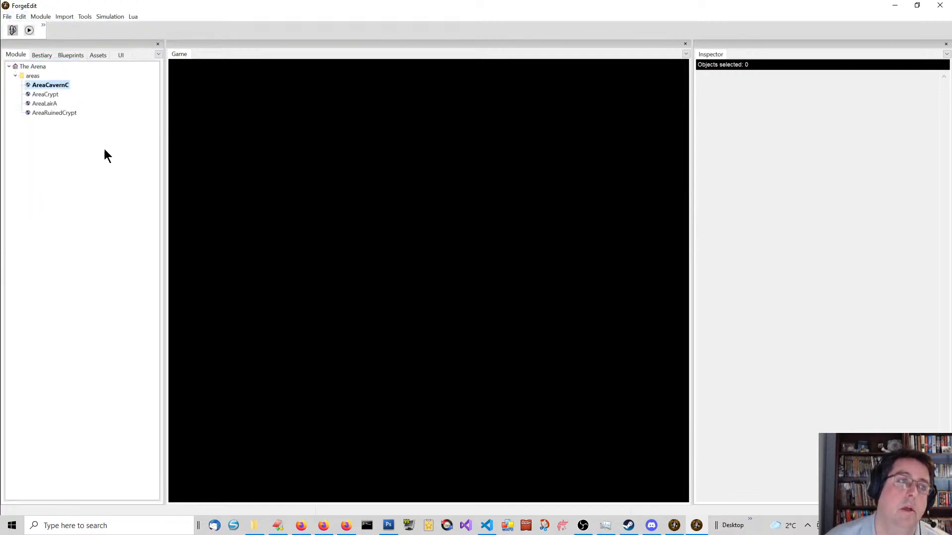
Open AreaCrypt to view its finished crypt map, and close the area
double_click(49, 96)
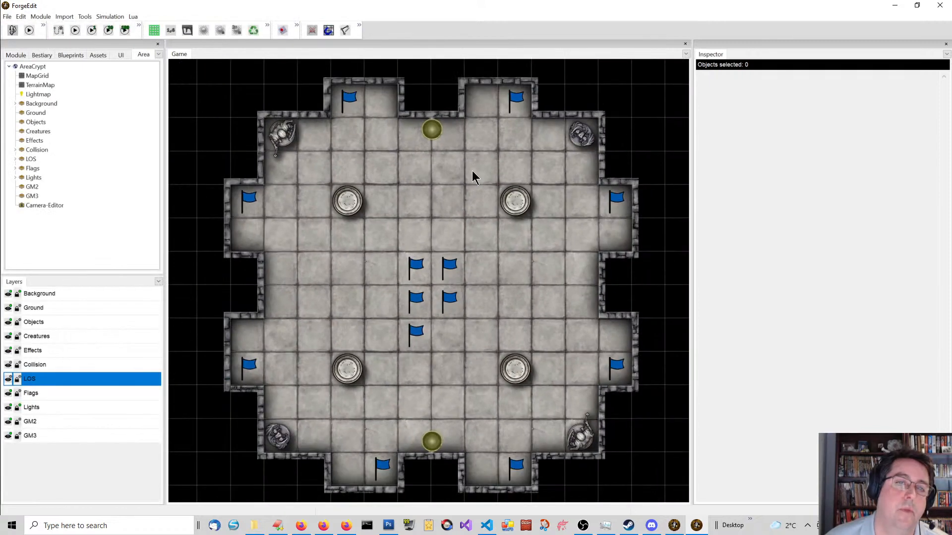
click(9, 20)
click(30, 62)
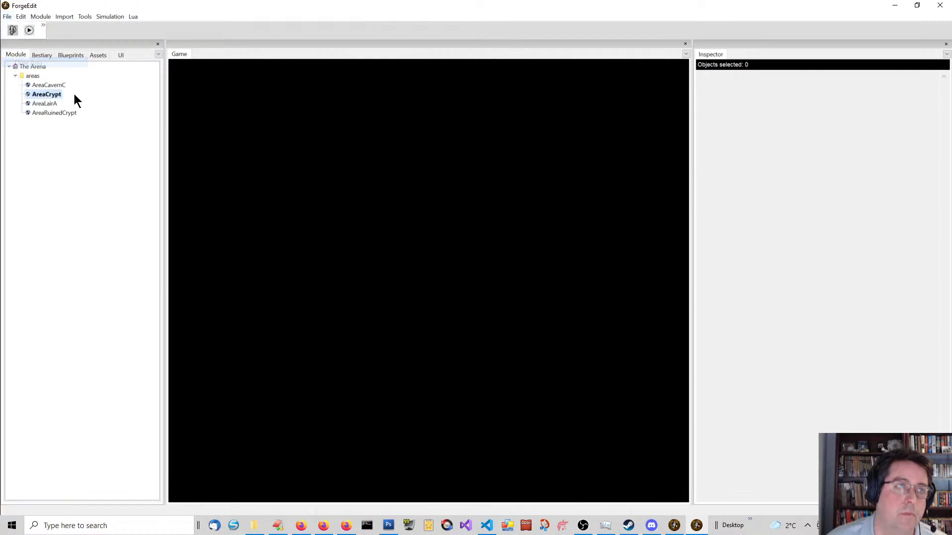
Open AreaRuinedCrypt and examine the extent of its empty map grid
double_click(49, 113)
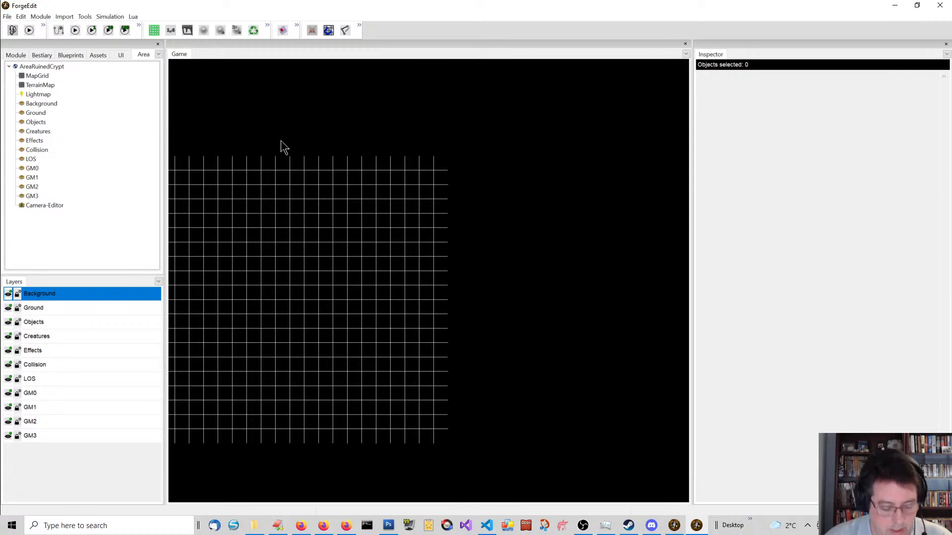
scroll(340, 249, up, 5)
scroll(451, 238, down, 5)
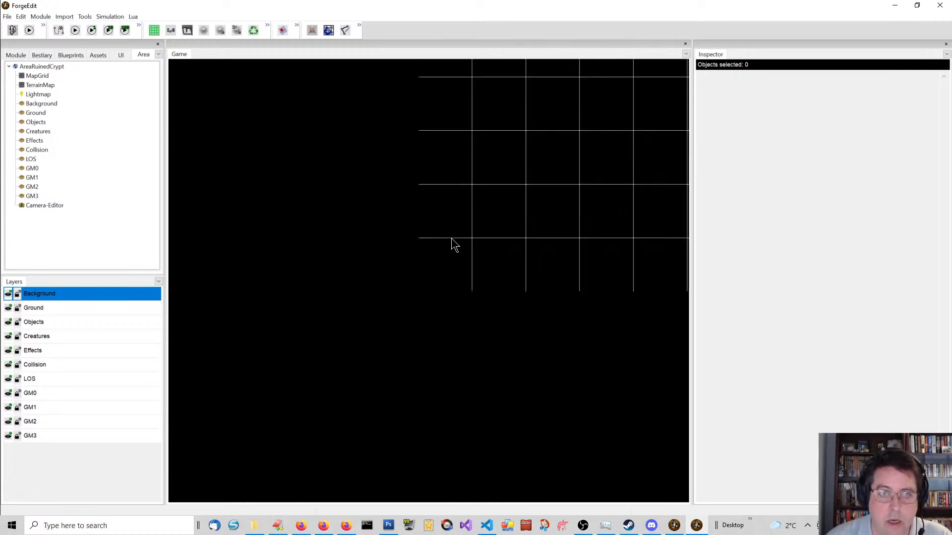
middle_drag(537, 186, 378, 319)
scroll(410, 297, down, 4)
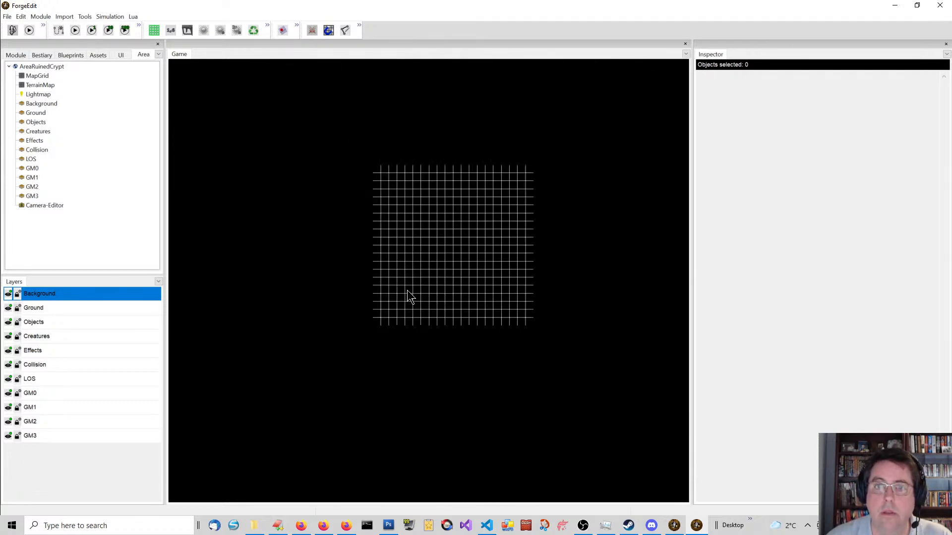
scroll(410, 298, up, 3)
middle_drag(508, 234, 452, 276)
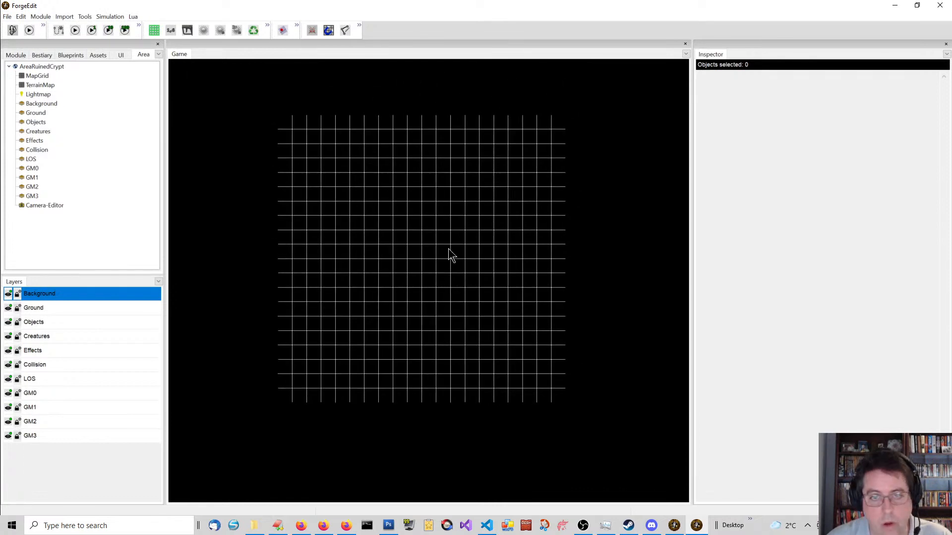
middle_drag(448, 248, 364, 267)
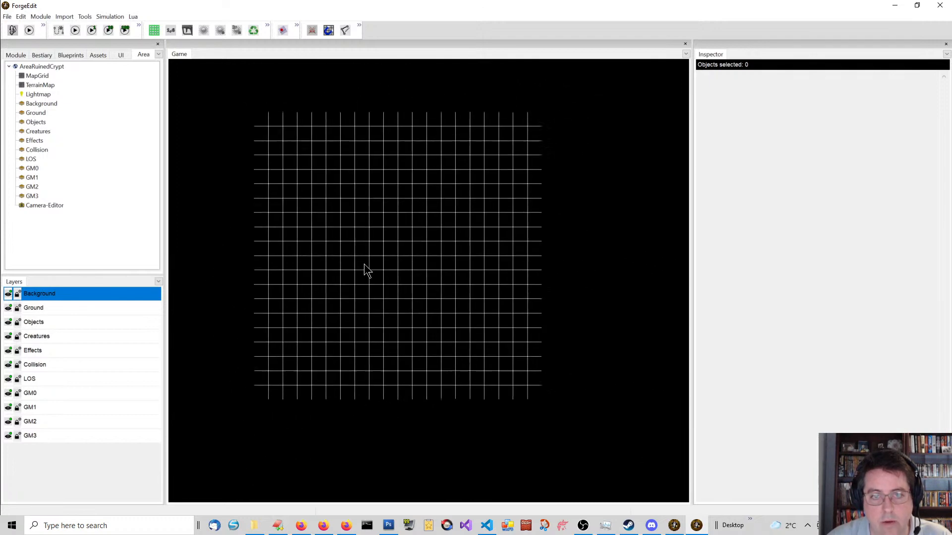
scroll(427, 251, up, 2)
scroll(425, 248, up, 2)
scroll(425, 248, down, 2)
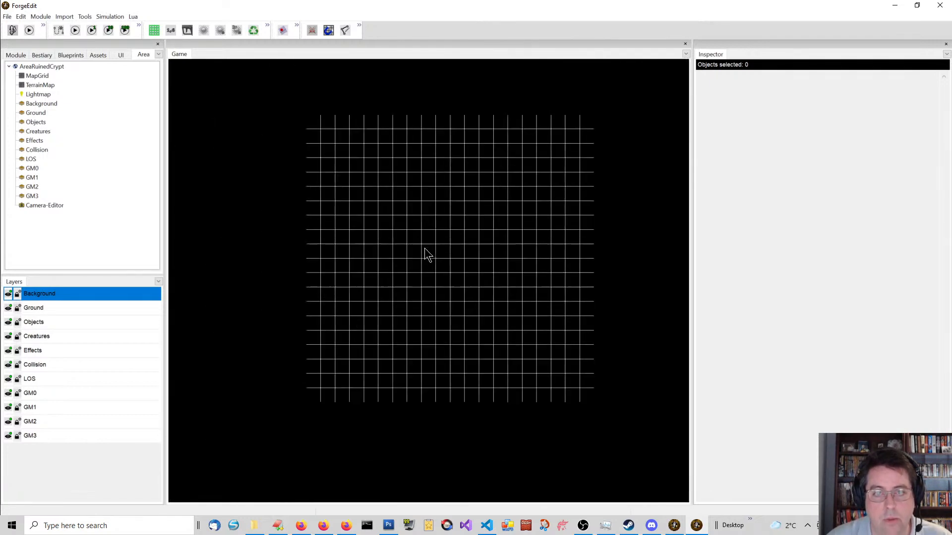
scroll(424, 248, down, 1)
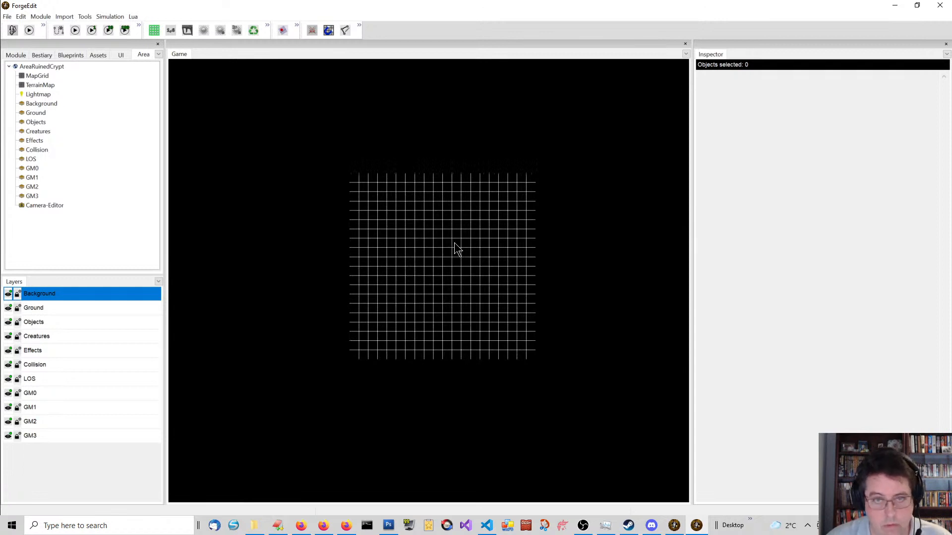
scroll(444, 245, up, 3)
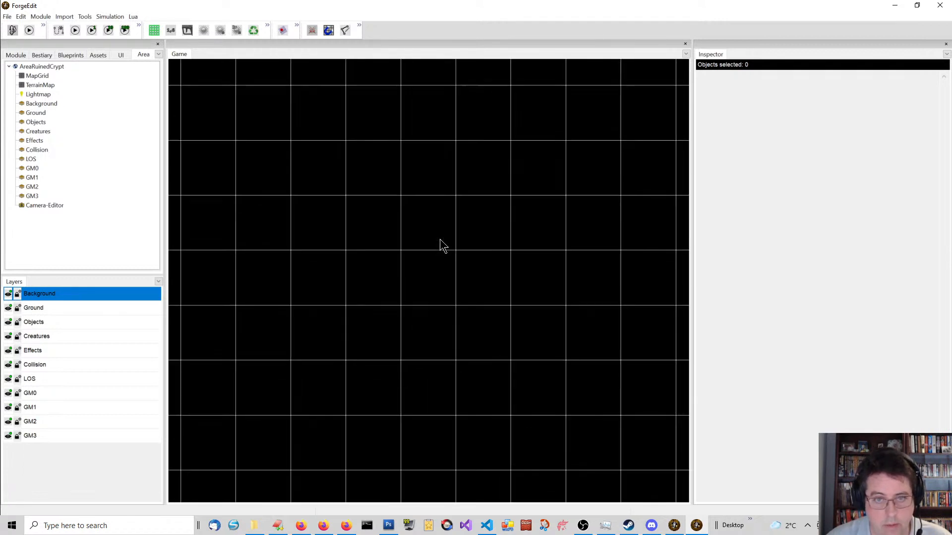
scroll(440, 239, up, 5)
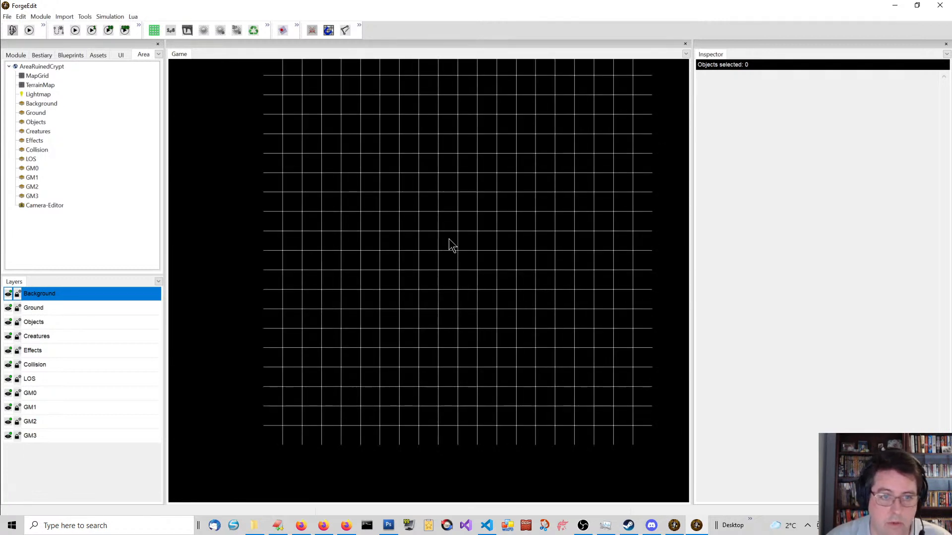
middle_drag(480, 202, 422, 263)
scroll(421, 267, down, 2)
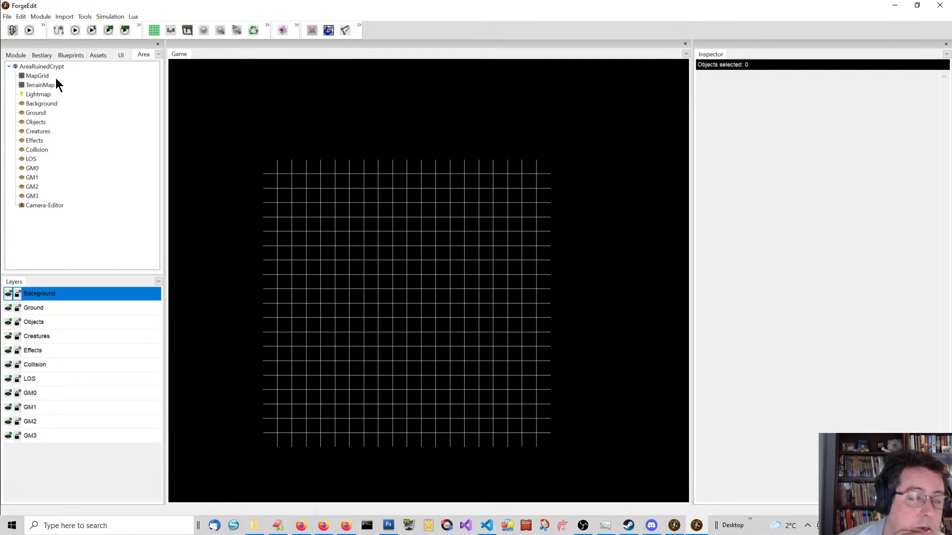
Inspect the properties of AreaRuinedCrypt and its MapGrid, switching the grid's visibility off and back on
click(39, 67)
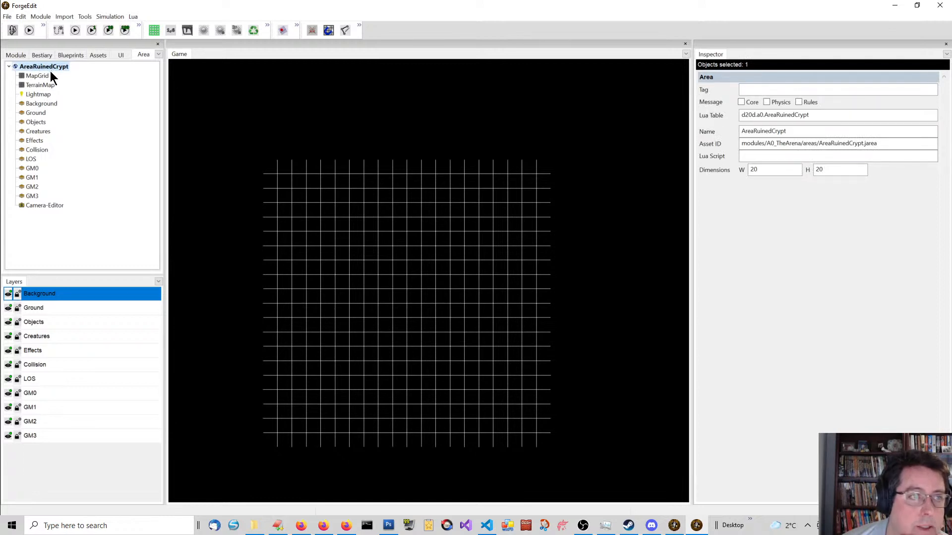
click(39, 76)
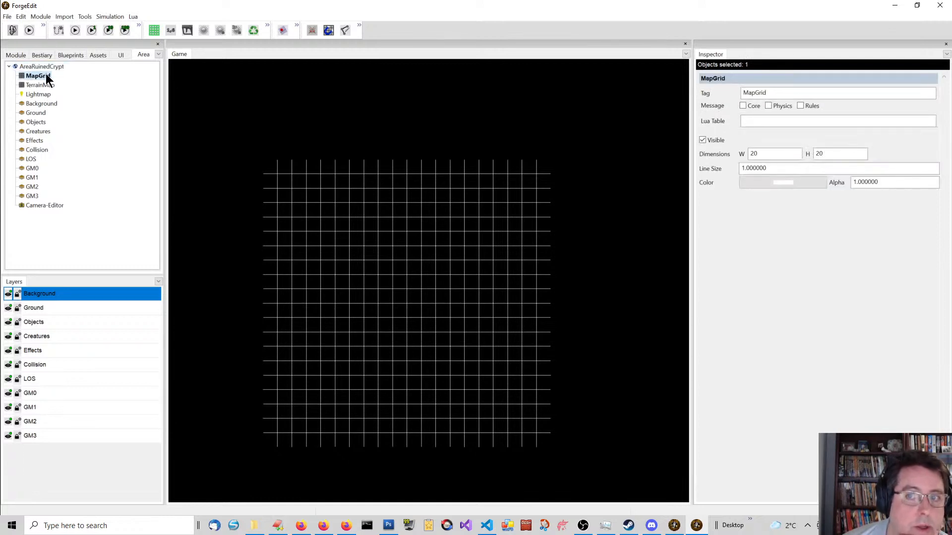
click(703, 141)
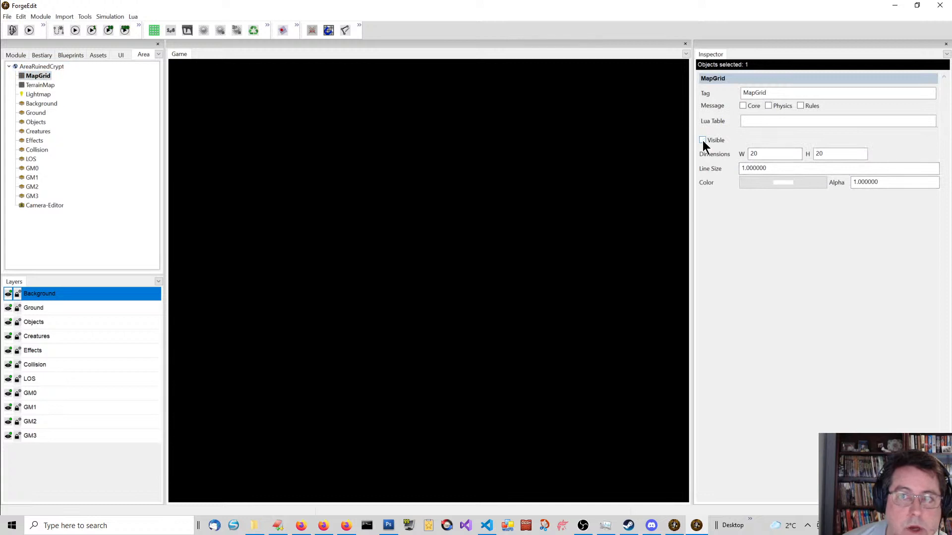
click(703, 140)
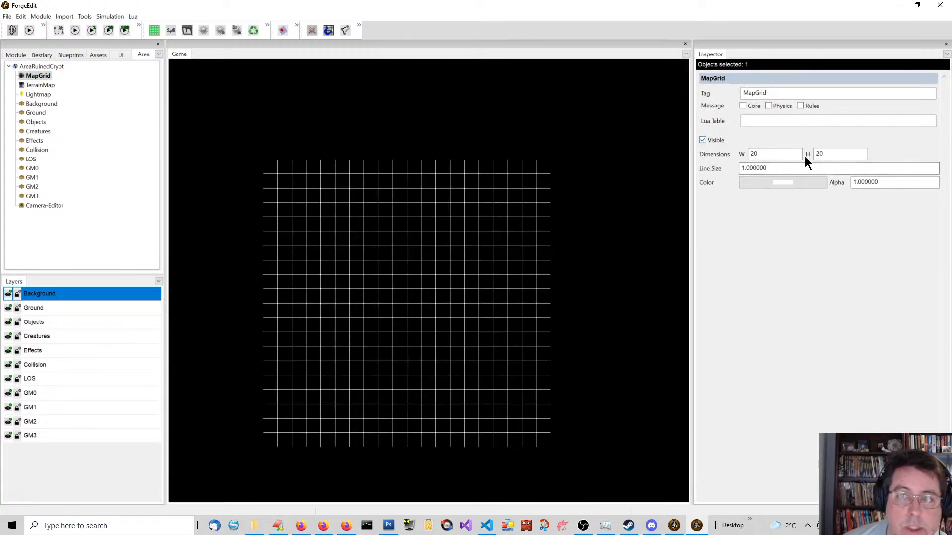
click(743, 169)
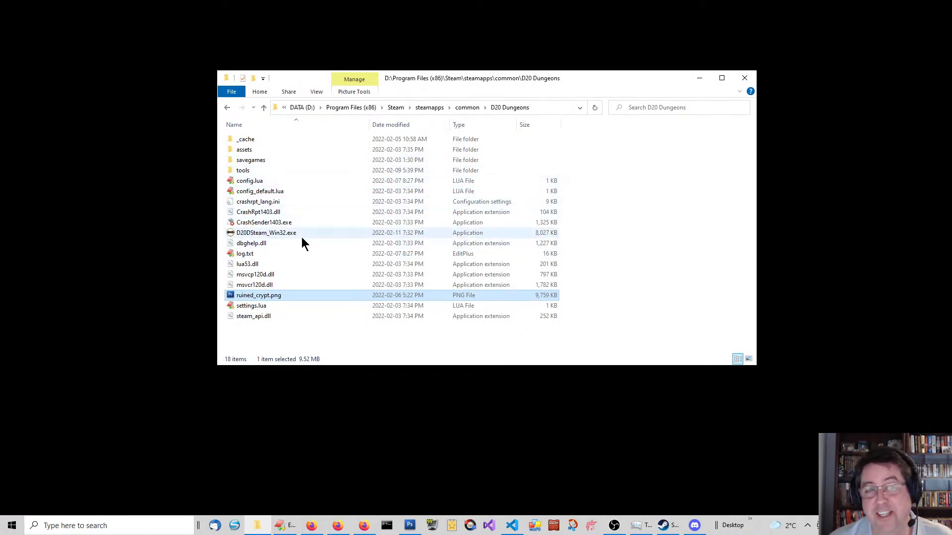
Run D20DSteam_Win32.exe from the D20 Dungeons folder in File Explorer, and relaunch ForgeEdit from the tools\ForgeEdit subfolder
click(284, 235)
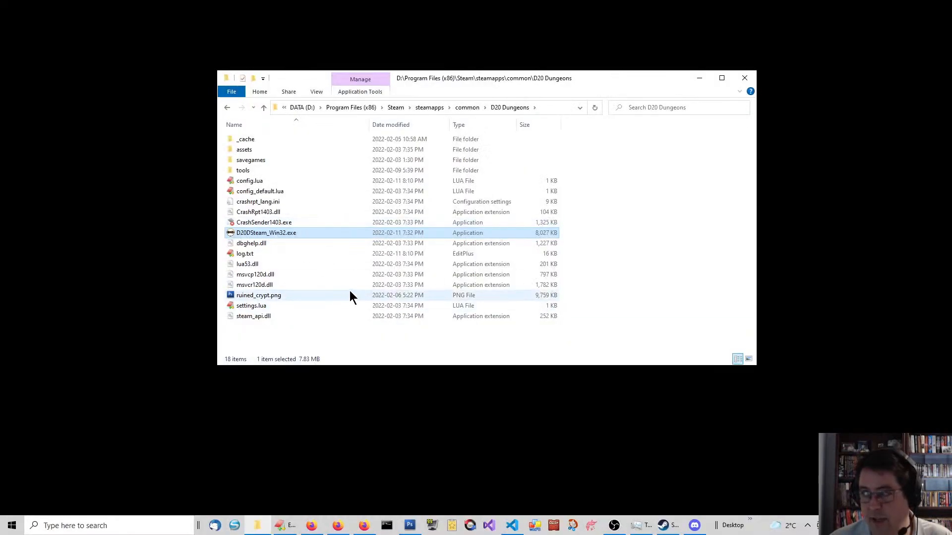
double_click(254, 168)
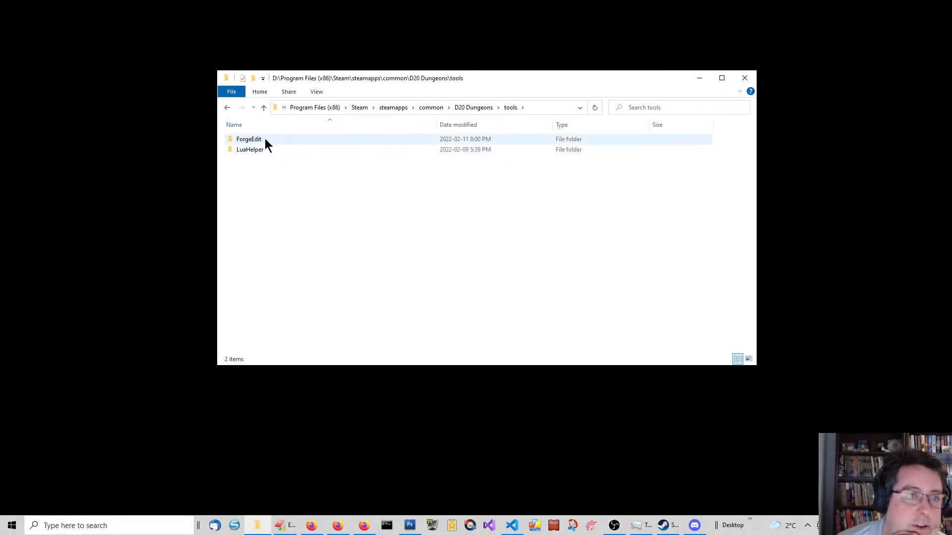
double_click(265, 141)
double_click(266, 181)
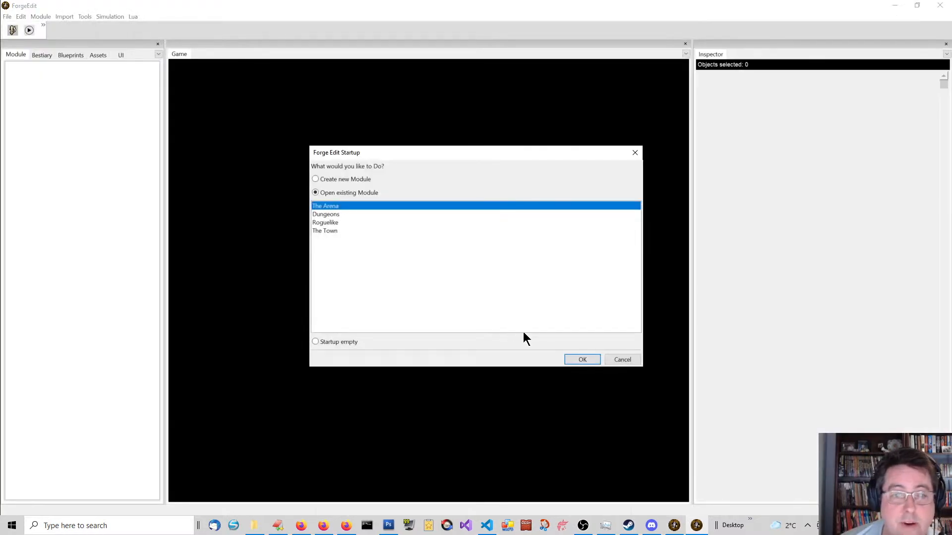
Open The Arena module and its AreaRuinedCrypt area, and look over the area's MapGrid and Lightmap entries
click(581, 359)
double_click(53, 113)
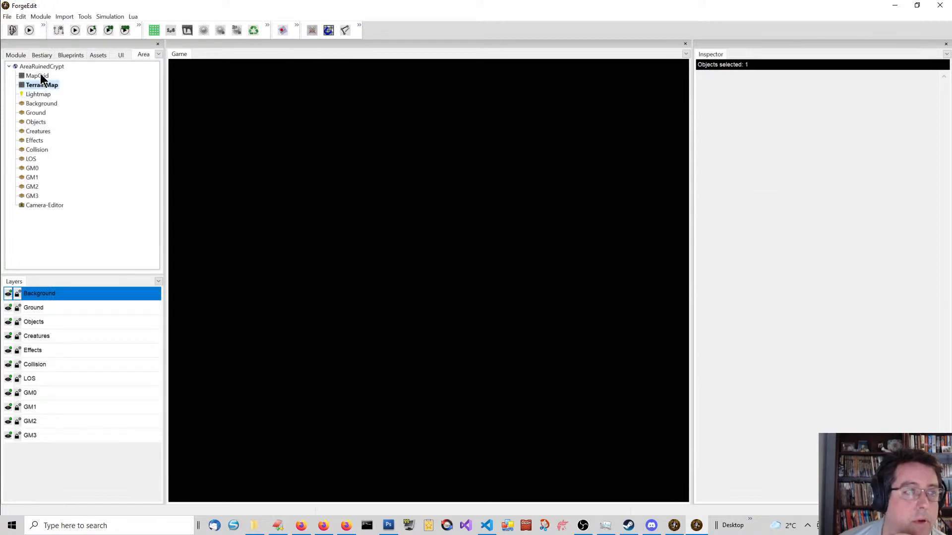
click(40, 76)
click(38, 94)
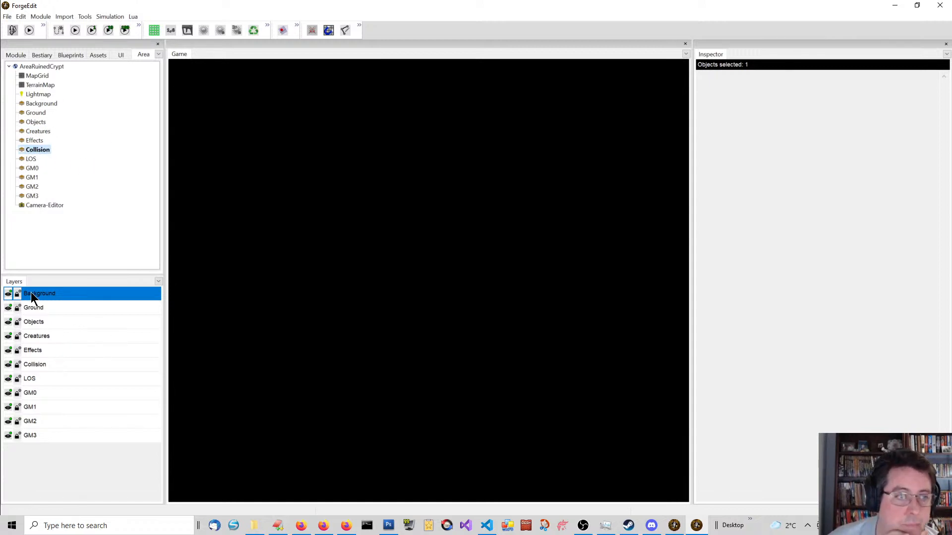
Create a new entity in AreaRuinedCrypt with Objects as the active layer
click(58, 306)
click(63, 323)
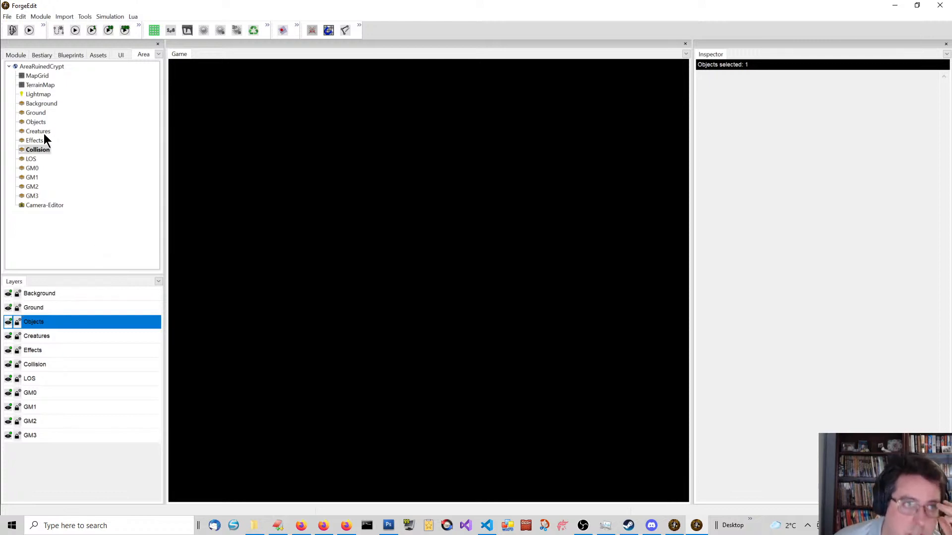
click(42, 103)
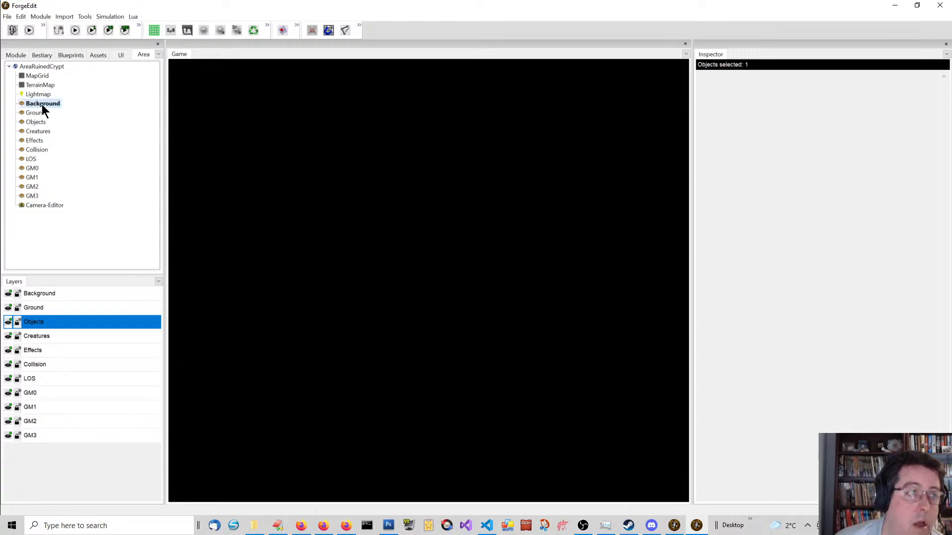
right_click(43, 105)
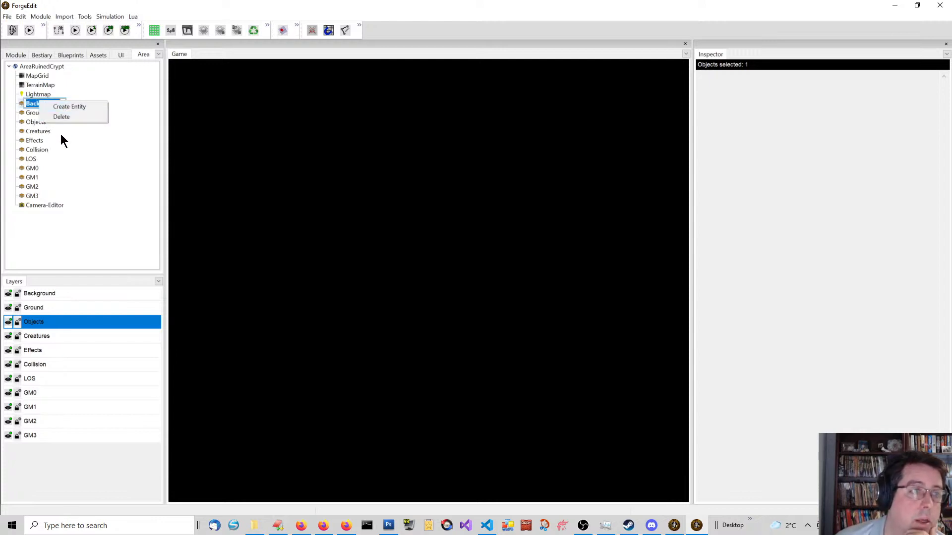
click(60, 134)
right_click(47, 102)
click(75, 107)
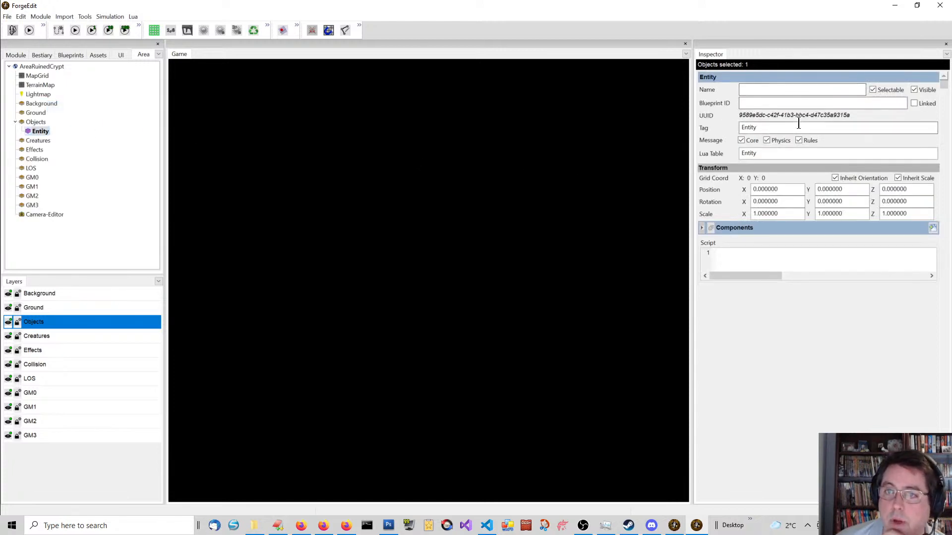
Set the new entity's tag to Tile0_0
click(759, 127)
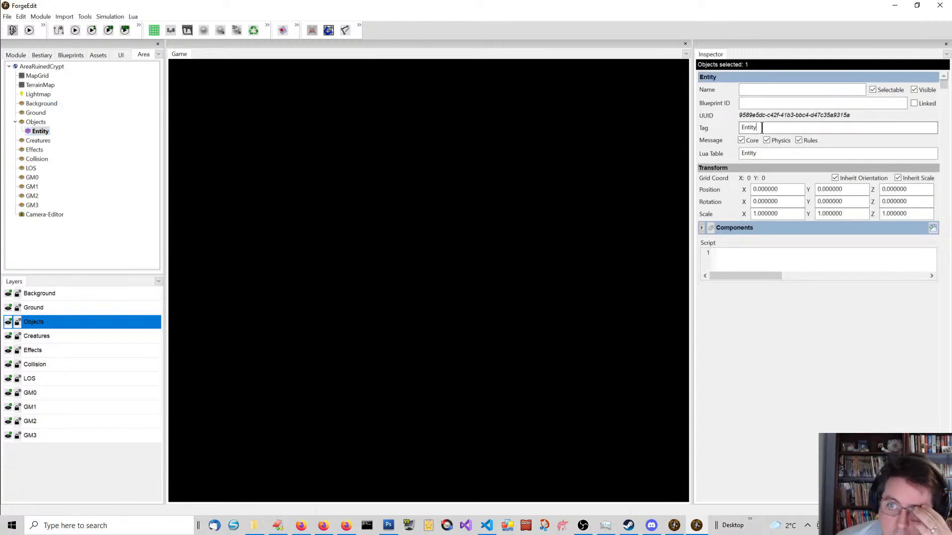
double_click(762, 128)
key(BackSpace)
text(Til)
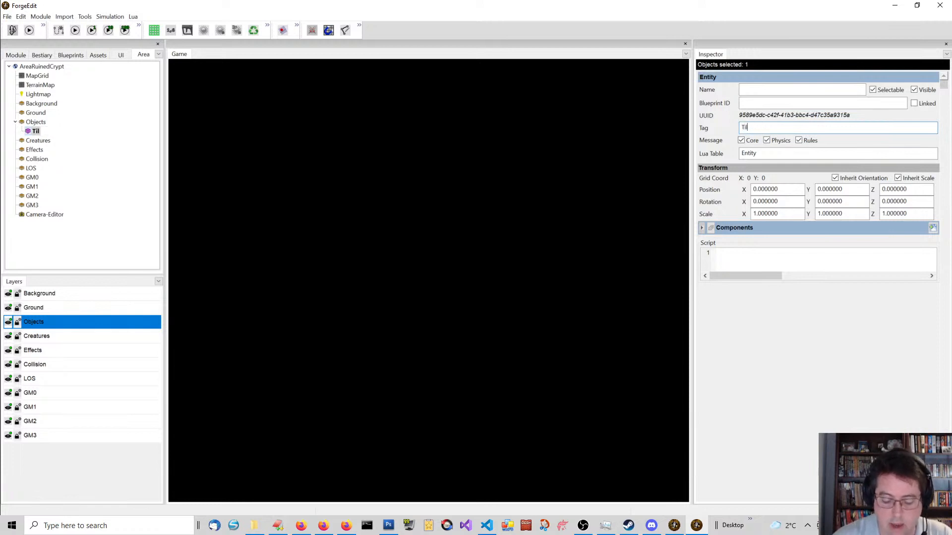
text(e0_)
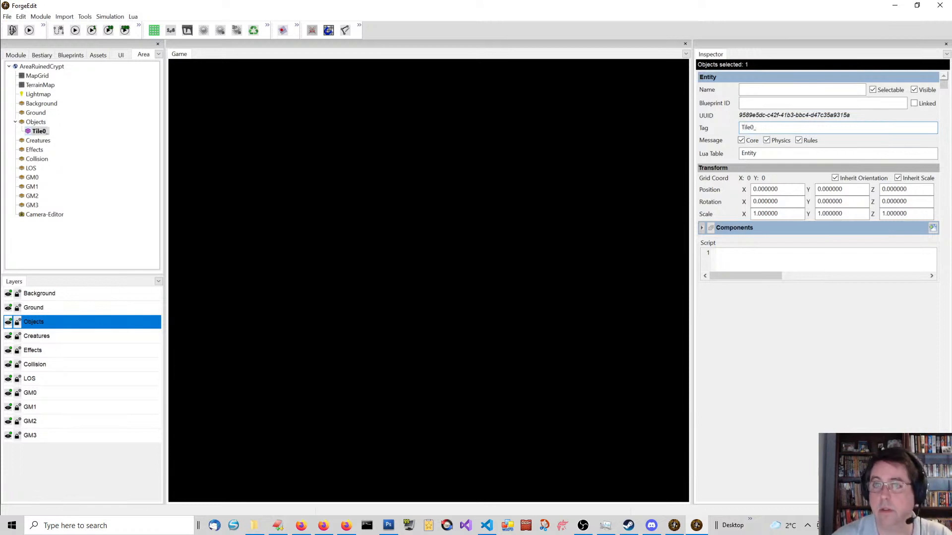
text(0)
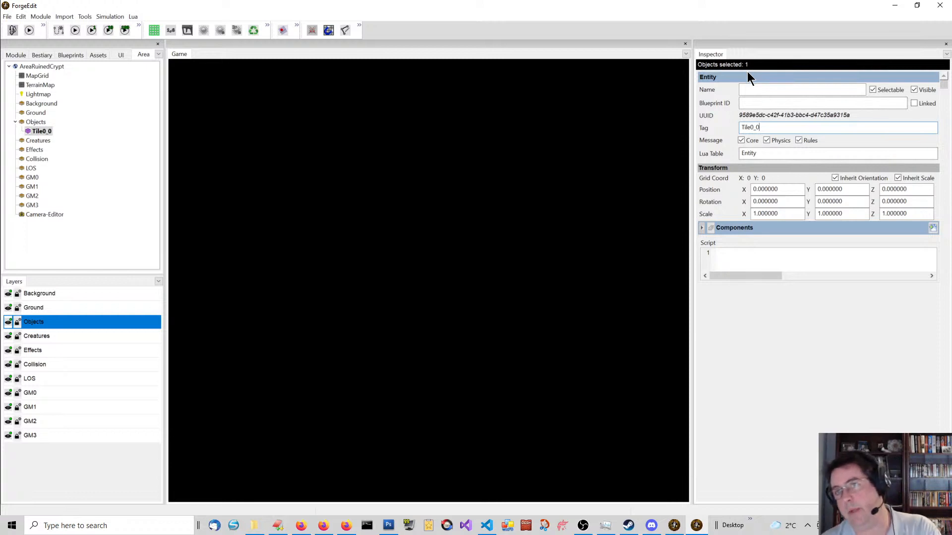
Add a Token component to the Tile0_0 entity
click(932, 229)
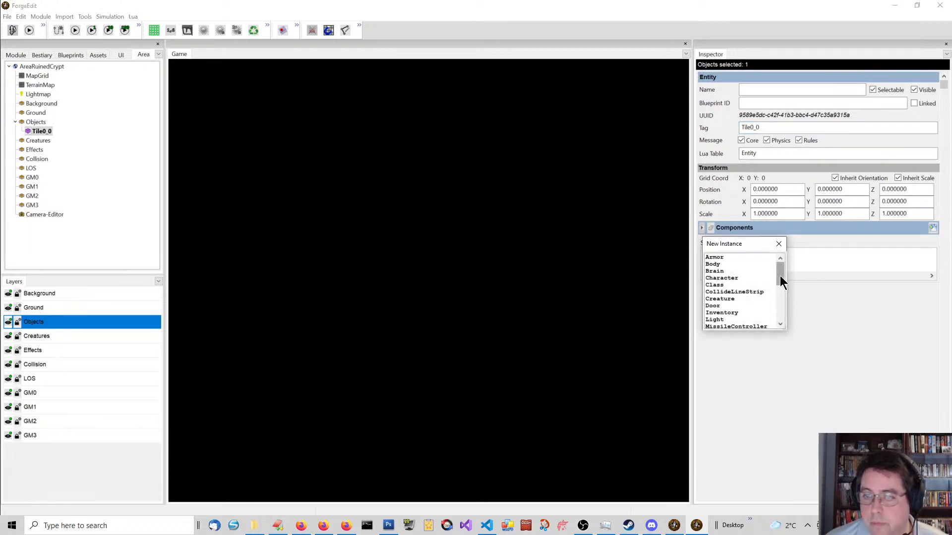
drag(781, 276, 784, 313)
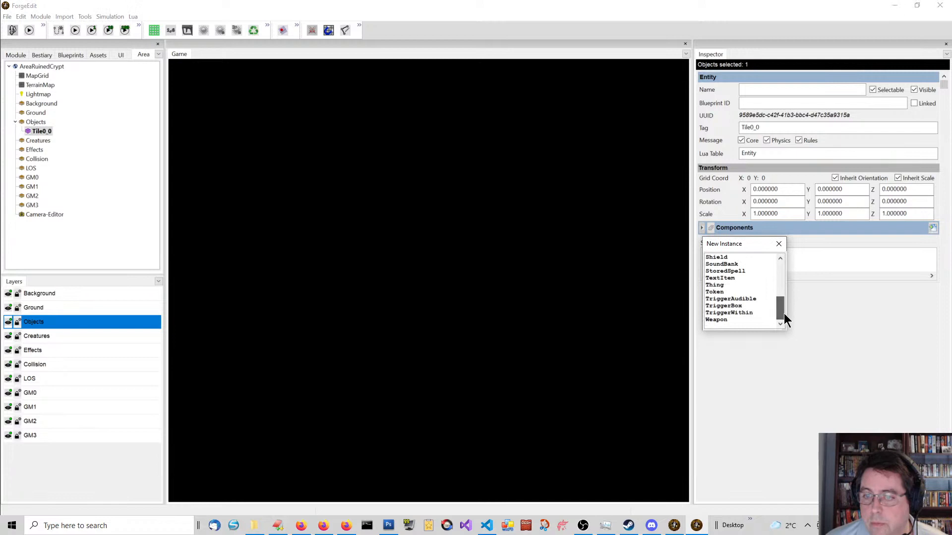
click(722, 292)
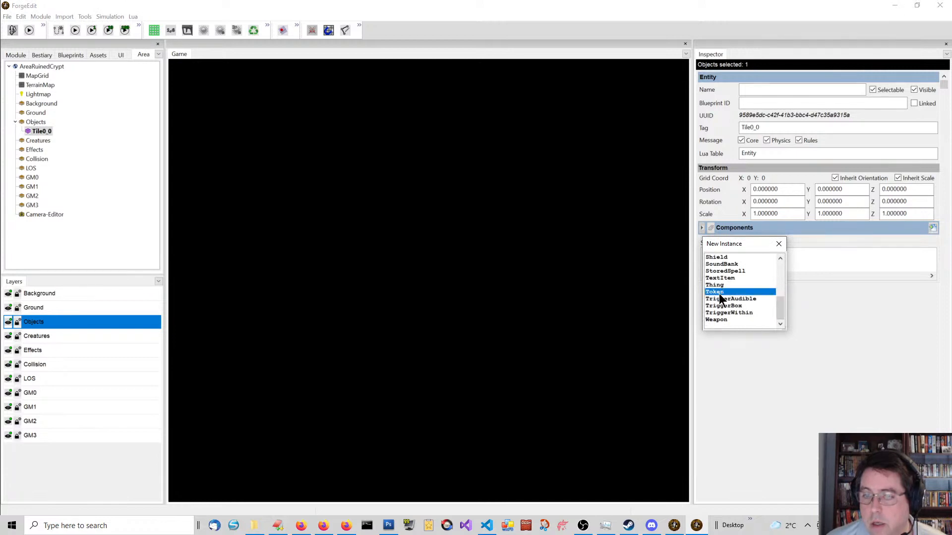
double_click(719, 293)
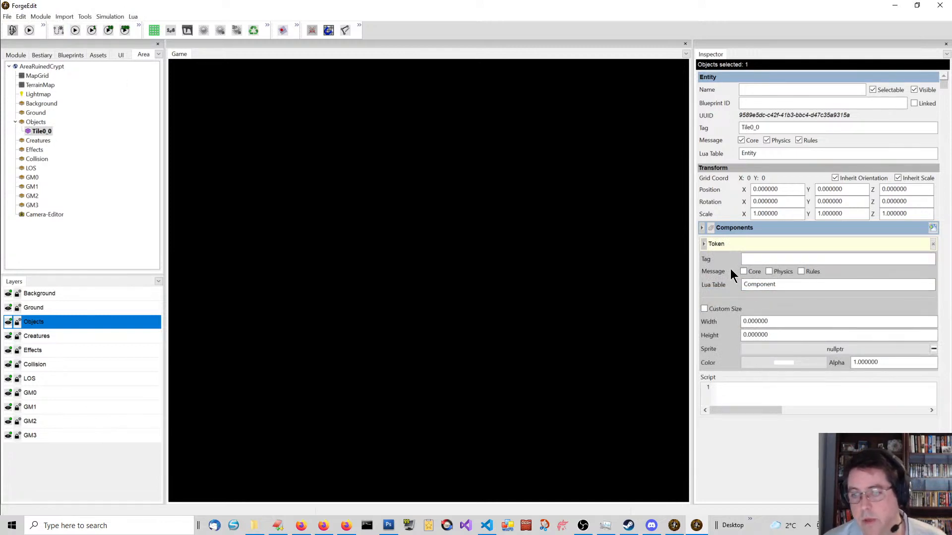
Open the sprite selection for Tile0_0's Token and reposition its window clear of the Inspector
click(782, 349)
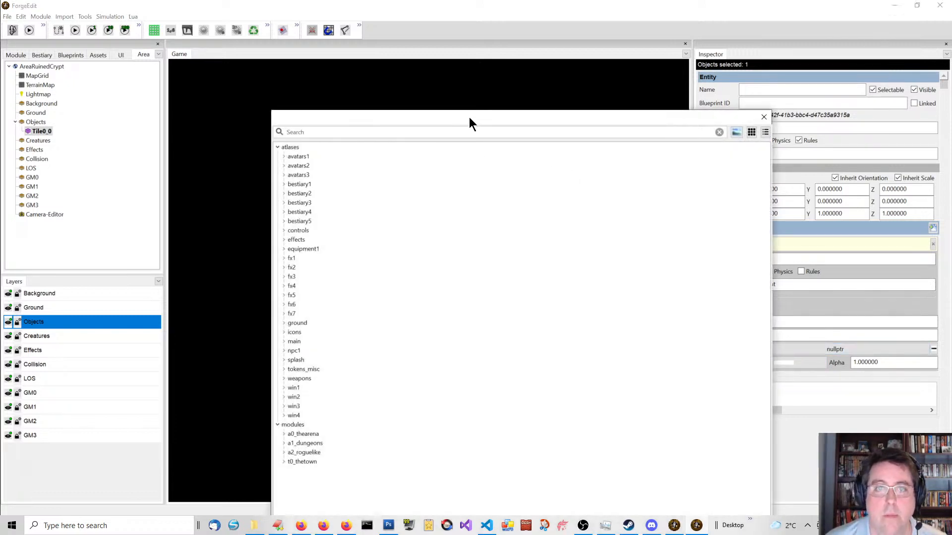
drag(469, 117, 408, 71)
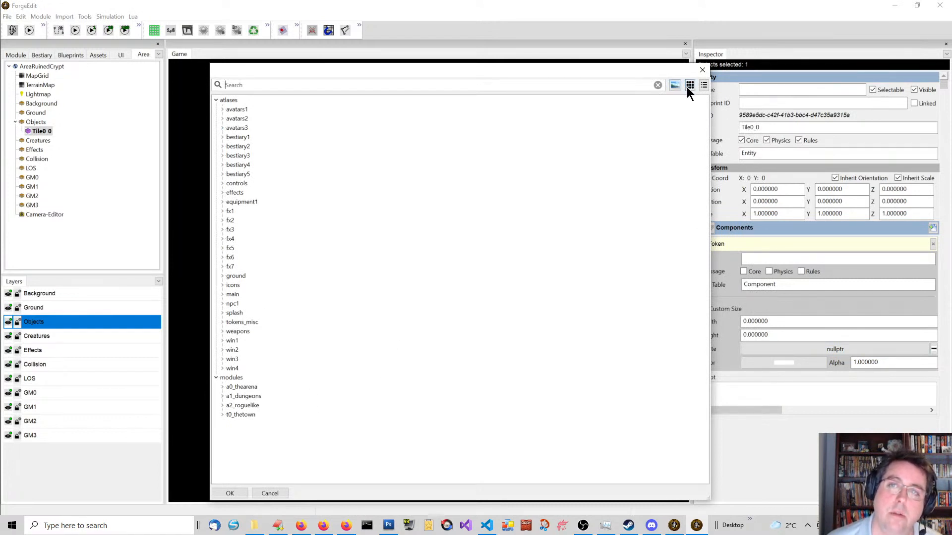
drag(632, 65, 606, 62)
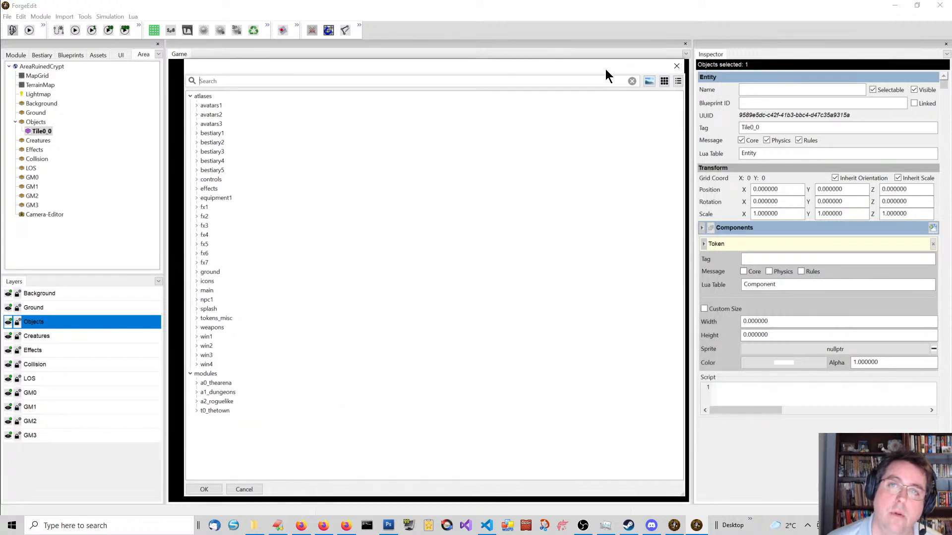
Try to switch the sprite selection window to its grid view, ignoring the unhandled exception
click(664, 81)
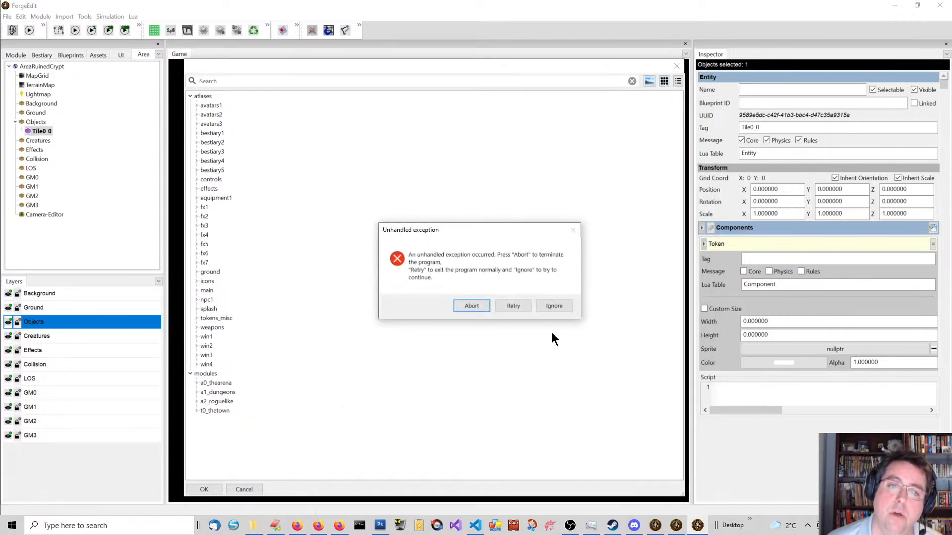
click(560, 308)
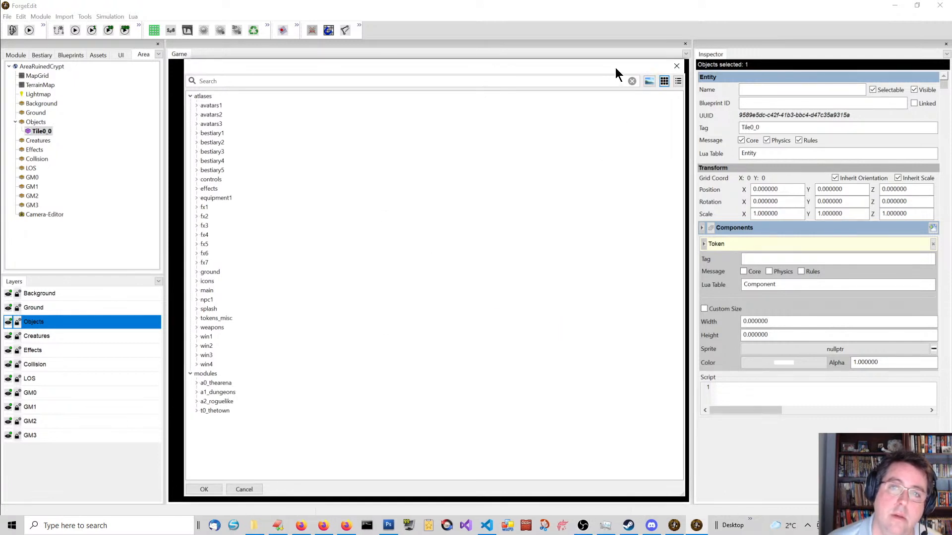
mouse_move(616, 68)
mouse_down()
mouse_move(553, 67)
mouse_move(610, 61)
mouse_up()
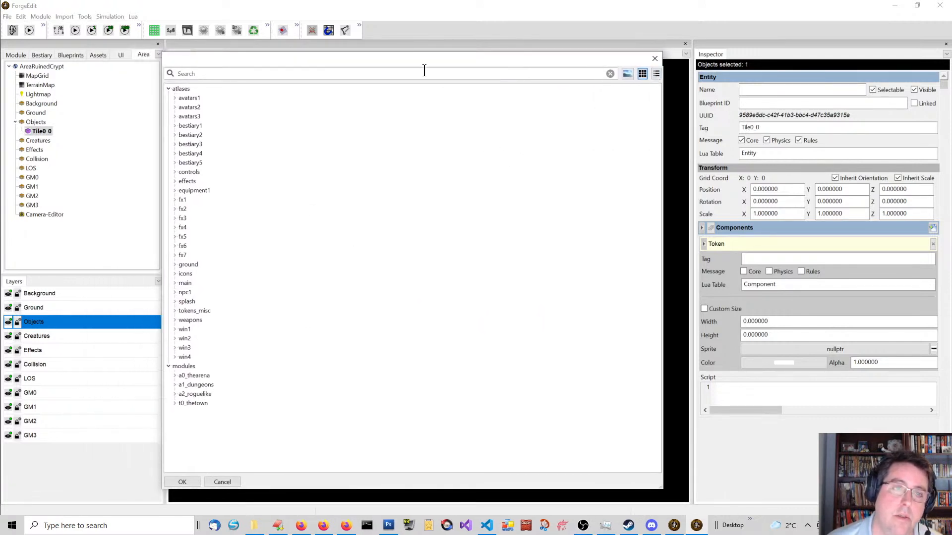
drag(418, 65, 438, 67)
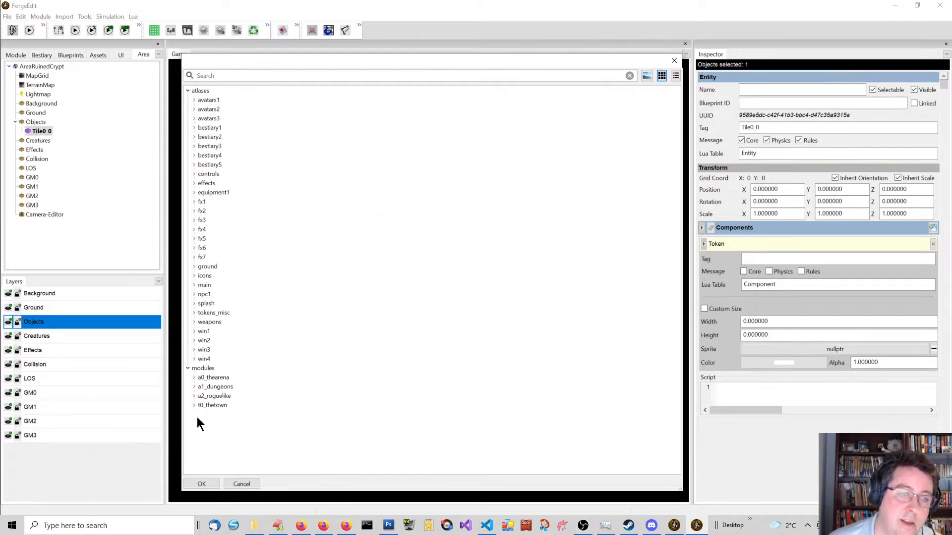
Assign the sprite ruined_crypt_0_0 from the a0_thearena module's ruined_crypt atlas to Tile0_0's Token
click(204, 368)
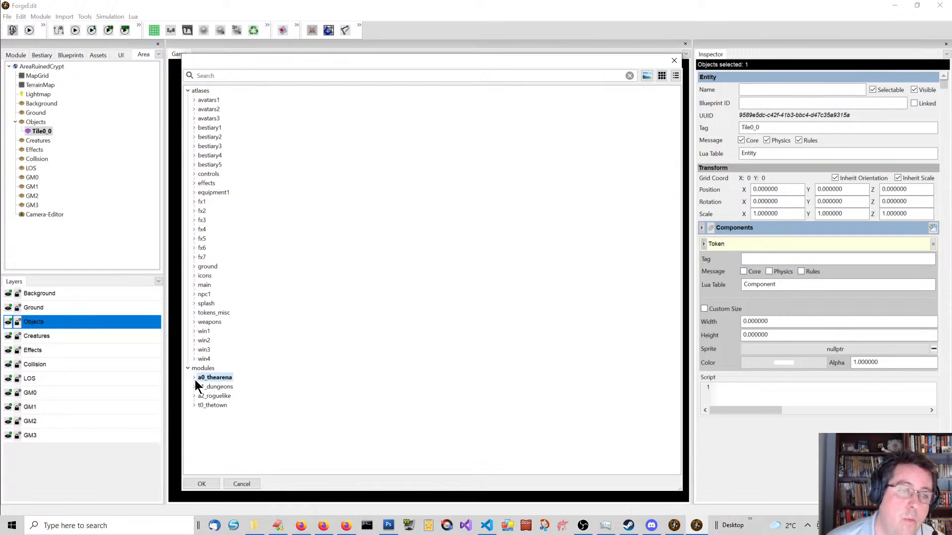
click(194, 378)
click(200, 387)
click(214, 387)
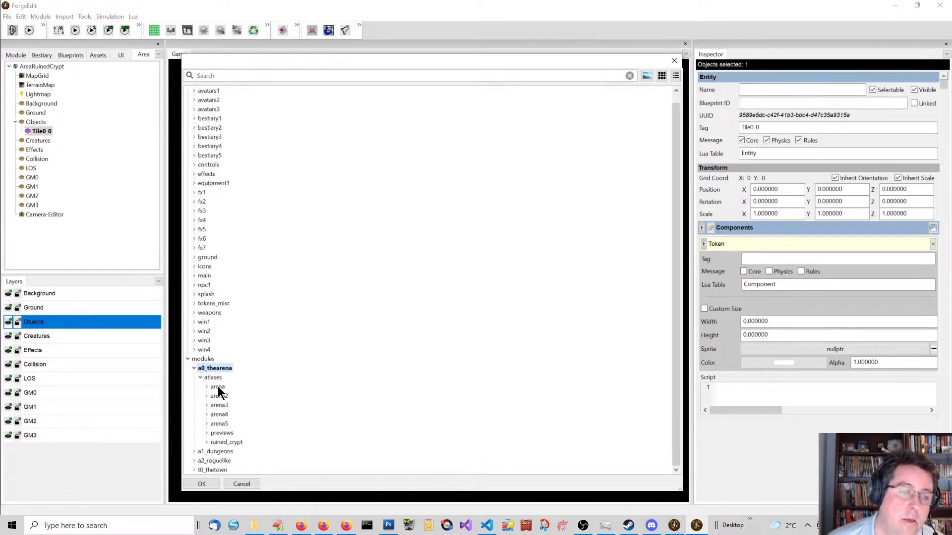
click(220, 369)
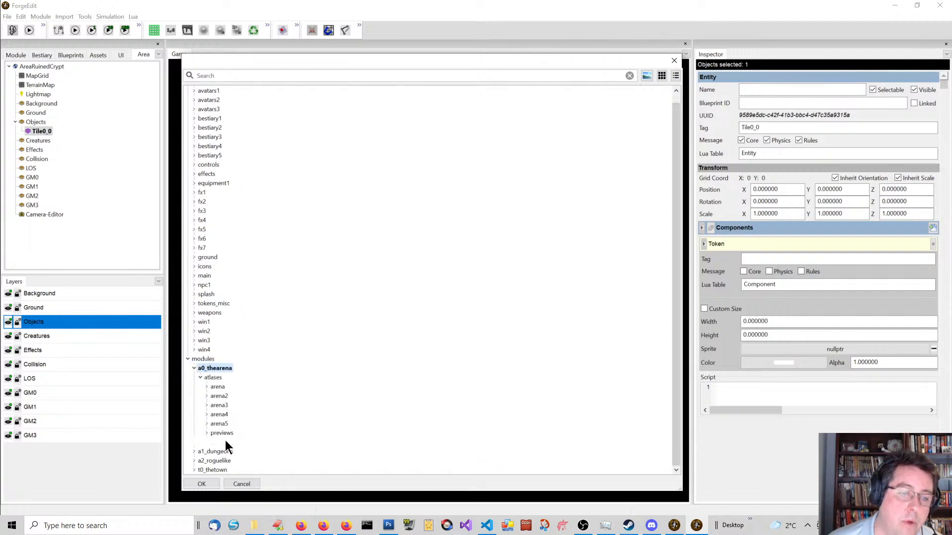
click(226, 442)
double_click(212, 443)
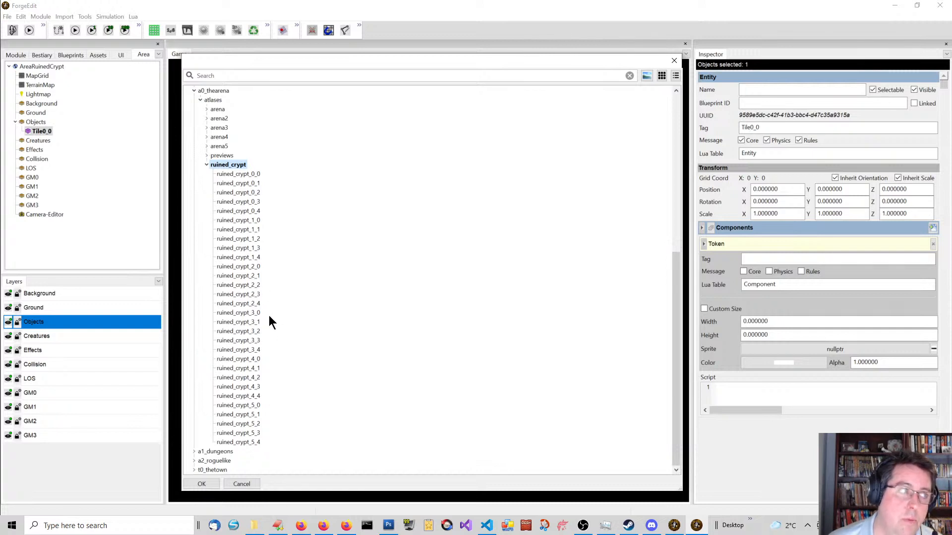
click(243, 175)
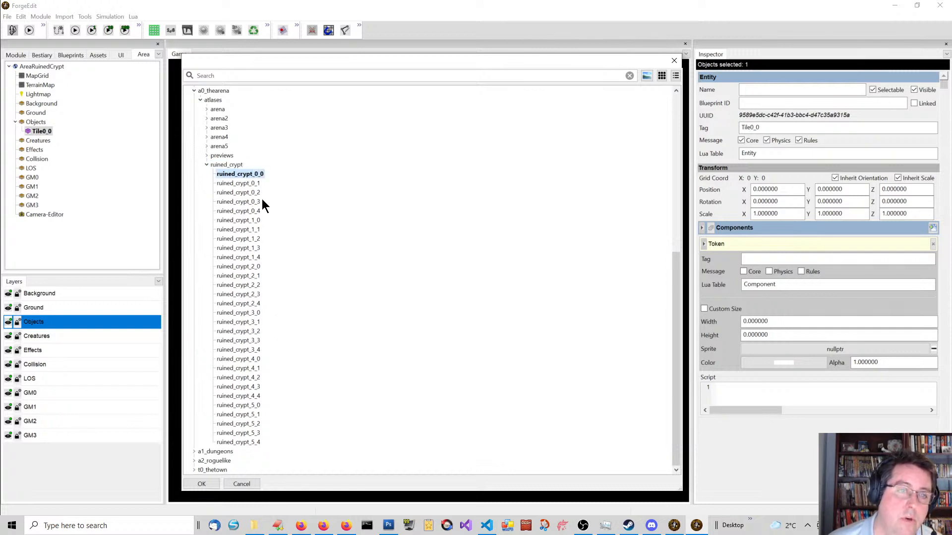
double_click(233, 174)
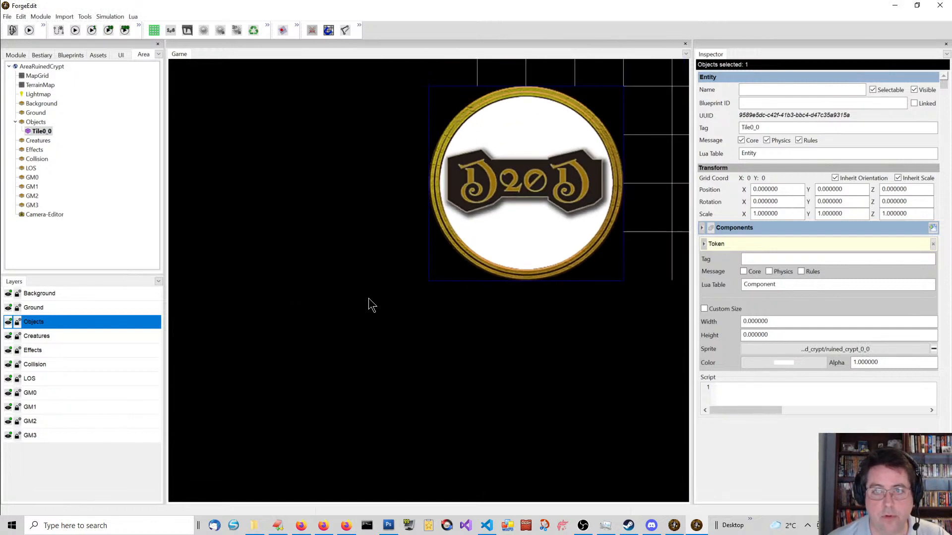
Examine the tile's placement on the map grid, compare it with ruined_crypt.png in Photoshop, and return to ForgeEdit
scroll(369, 298, down, 3)
middle_drag(366, 220, 276, 282)
middle_drag(543, 166, 503, 201)
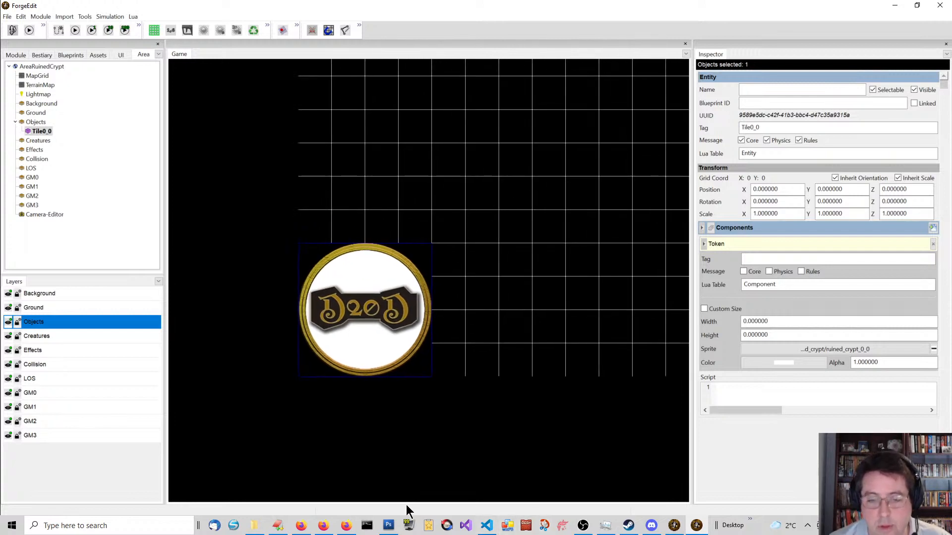
click(388, 525)
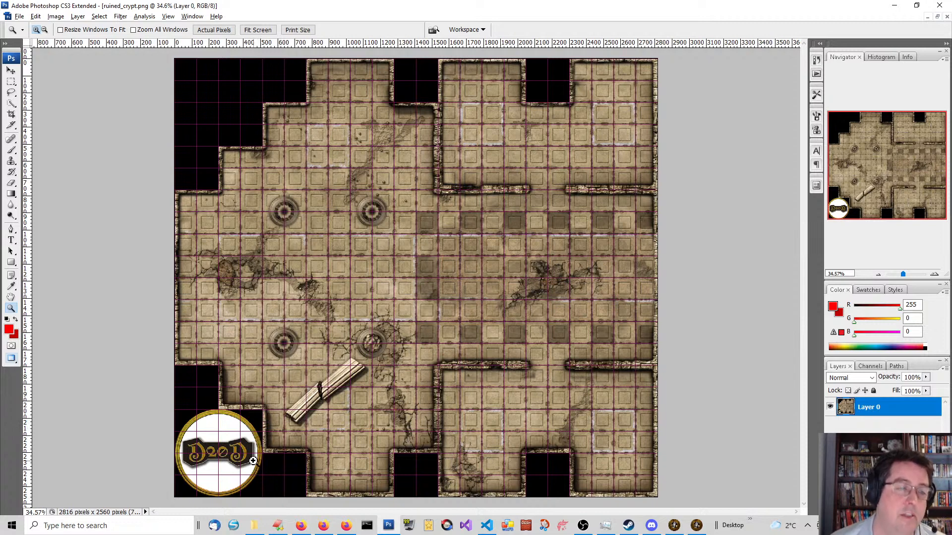
click(894, 6)
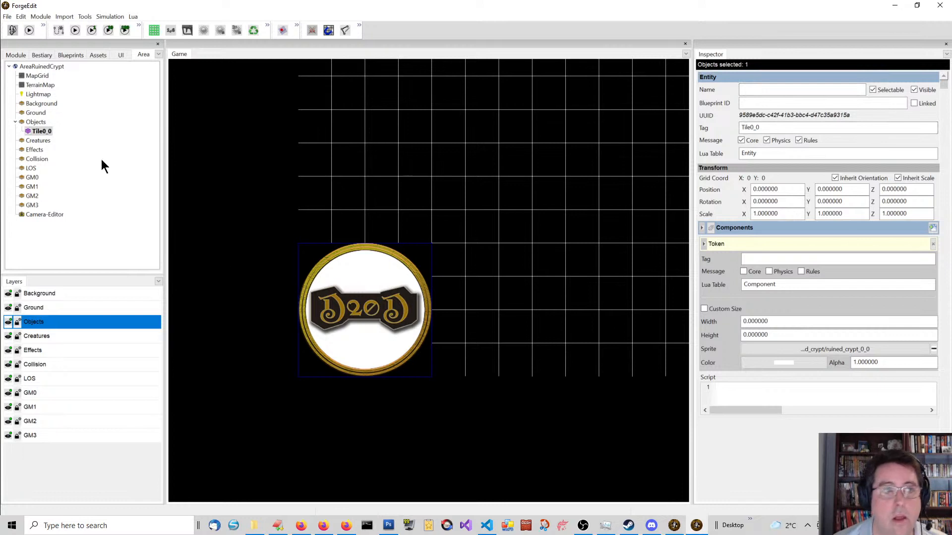
Move Tile0_0 from the Objects layer to the Background layer, and save the changes
click(35, 124)
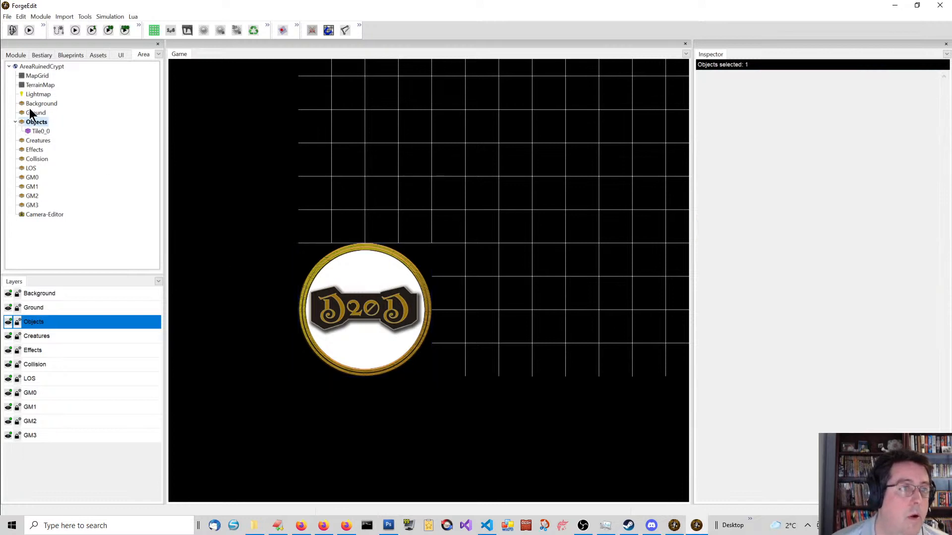
click(39, 132)
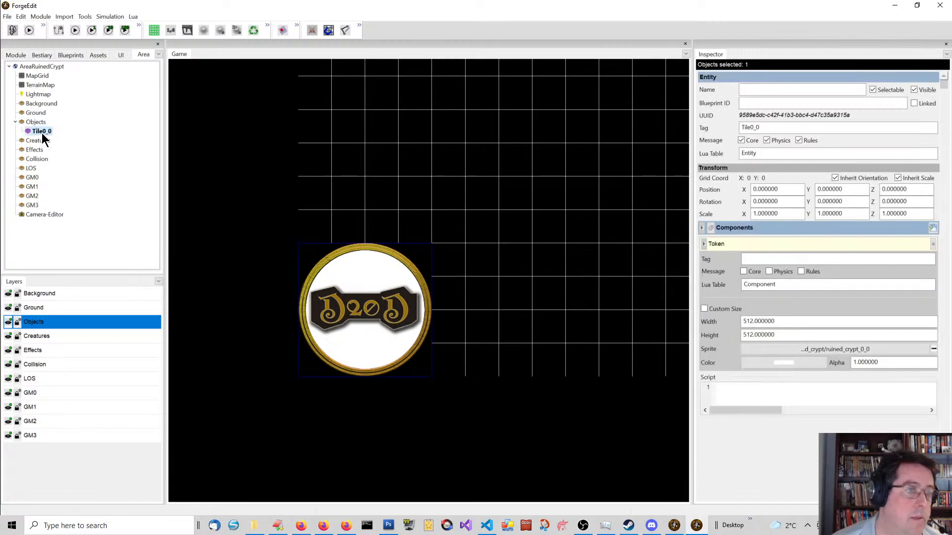
drag(39, 103, 40, 103)
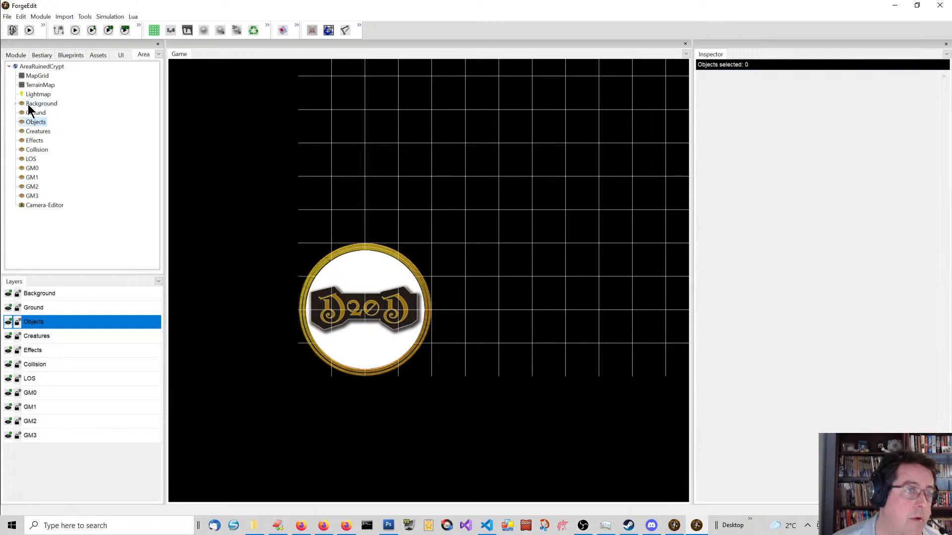
double_click(37, 106)
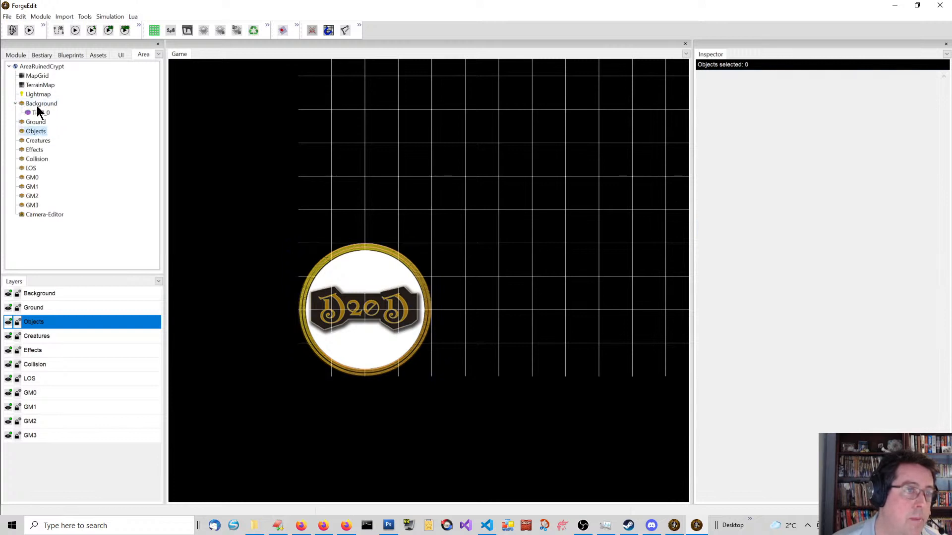
click(6, 17)
click(25, 50)
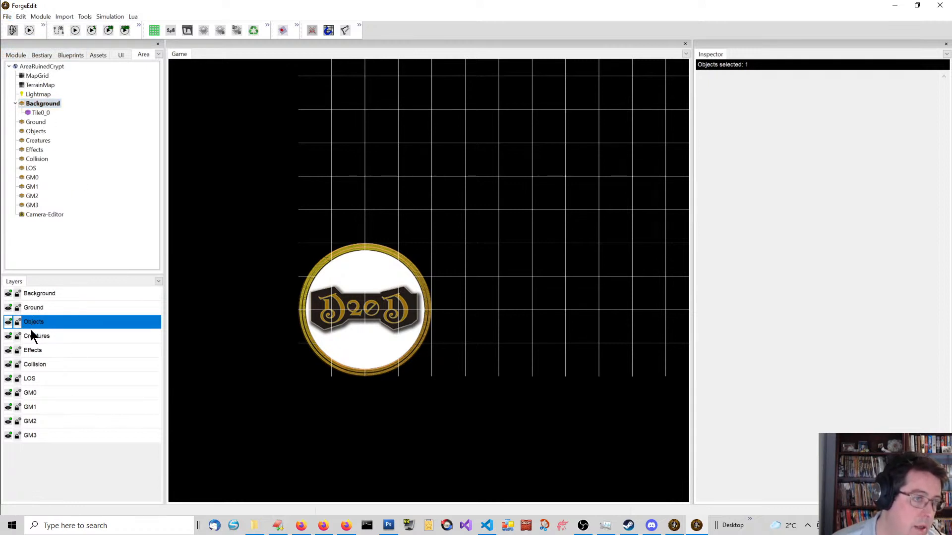
Make Background the active layer and select Tile0_0 on the map grid
click(43, 293)
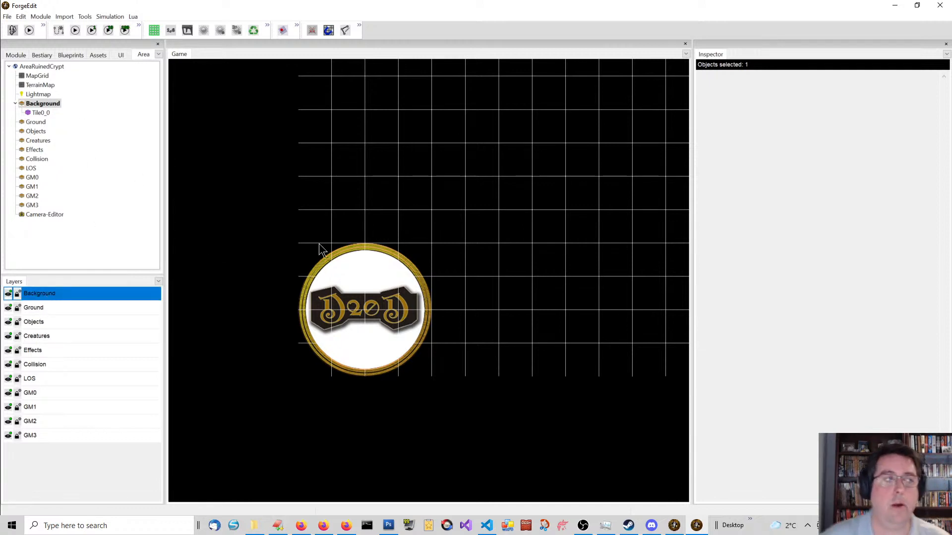
scroll(304, 246, down, 3)
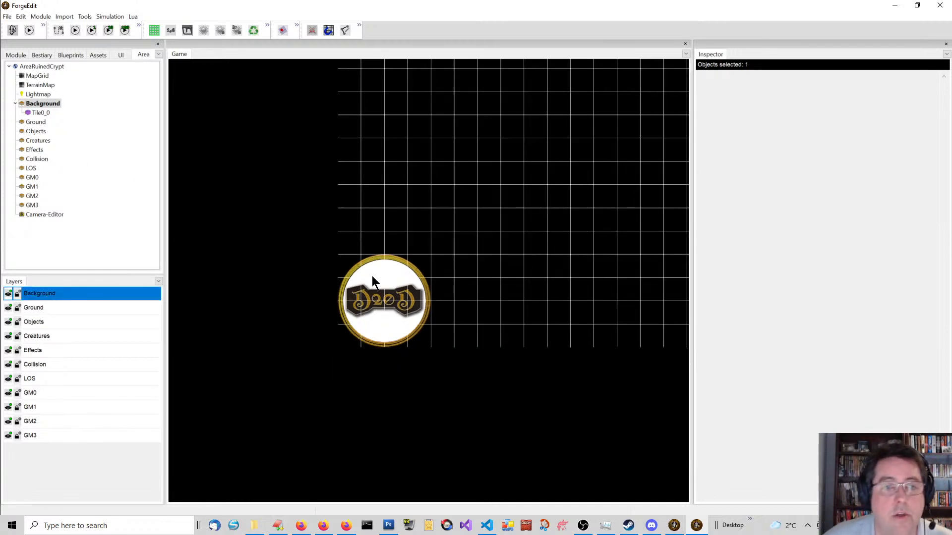
click(408, 296)
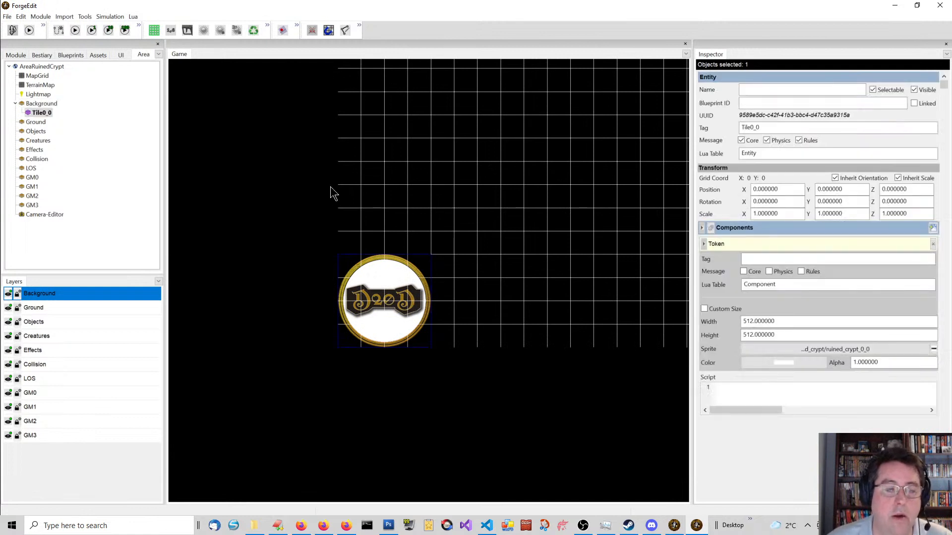
scroll(349, 199, down, 1)
middle_drag(539, 194, 452, 204)
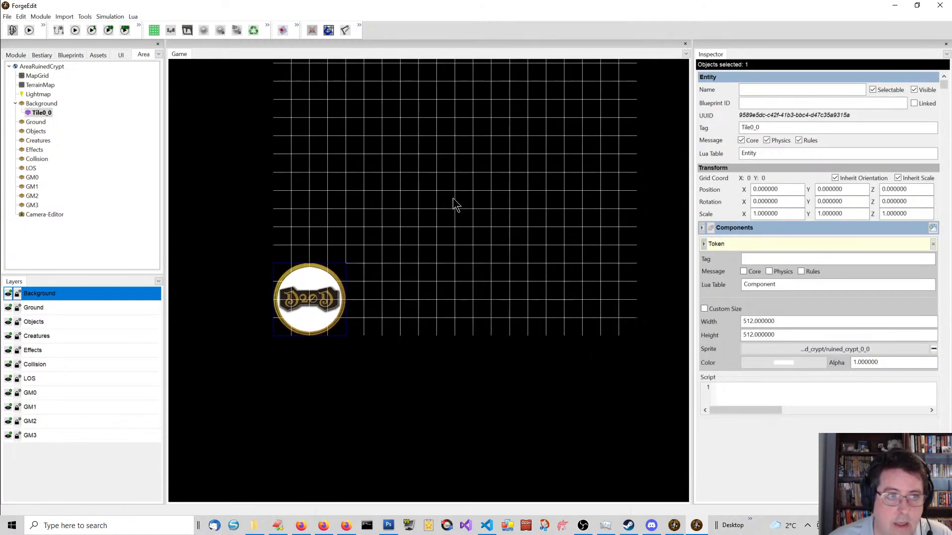
click(356, 207)
drag(229, 167, 451, 415)
drag(213, 191, 515, 349)
click(426, 370)
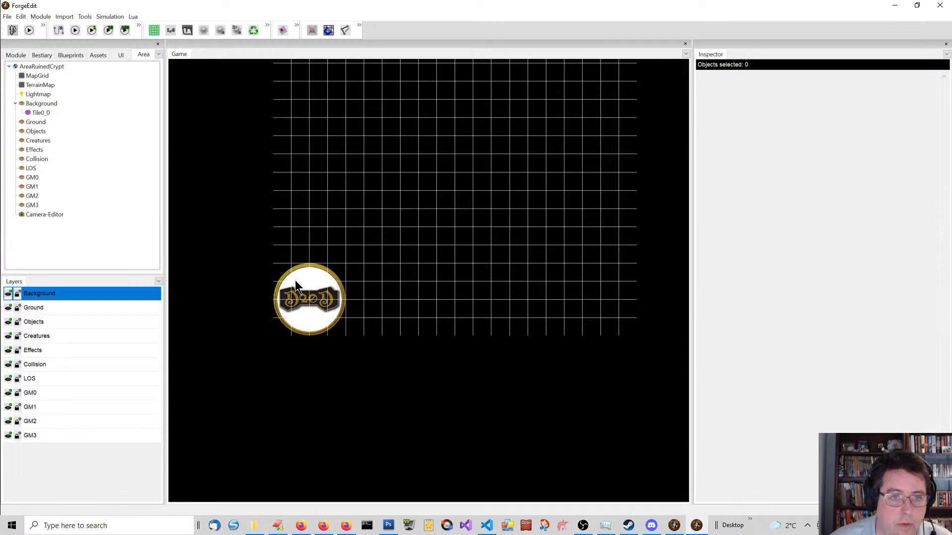
Duplicate Tile0_0, place the copy directly to its right at grid coordinate 4, 0, and change its tag to Tile1_0
click(307, 298)
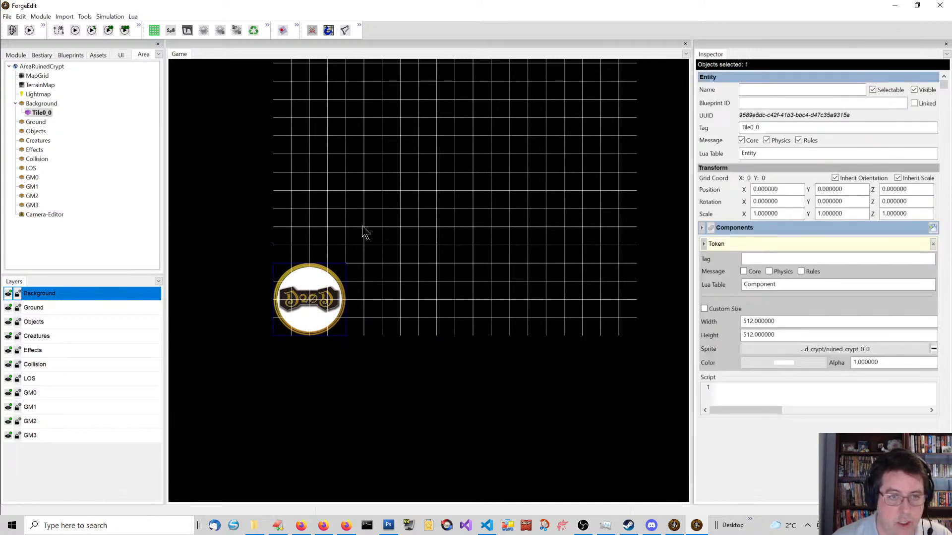
key(ctrl+d)
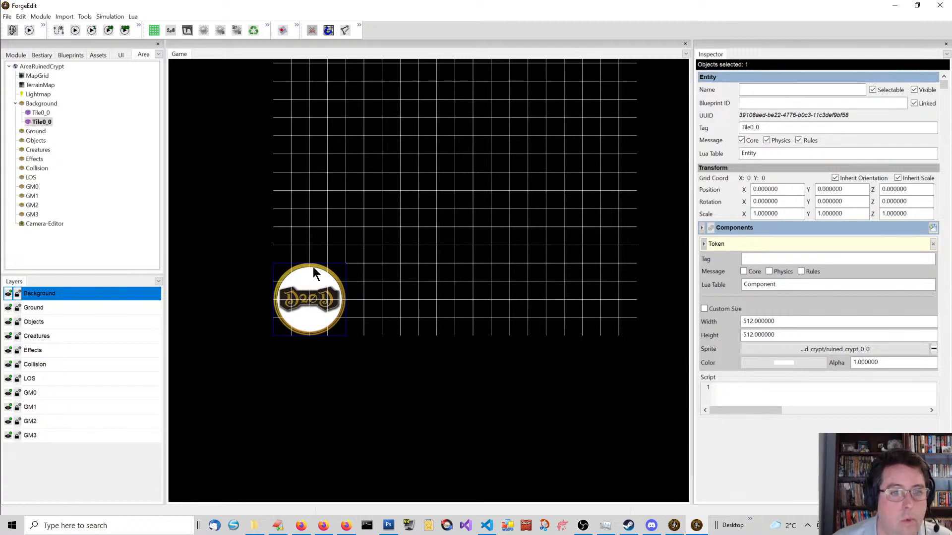
drag(311, 303, 382, 300)
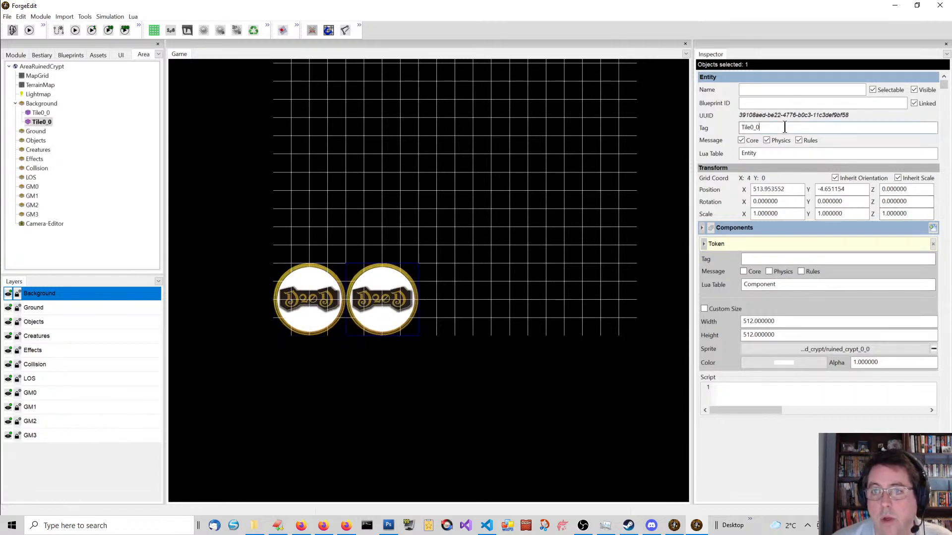
key(BackSpace)
text(1)
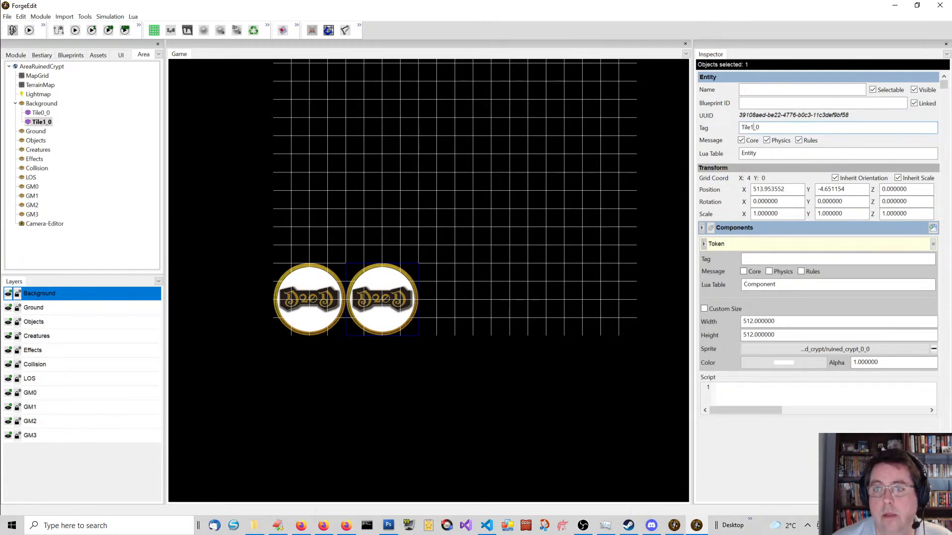
key(Tab)
Try twice to open the sprite selection for Tile1_0's Token, ignoring the unhandled exception each time
click(843, 350)
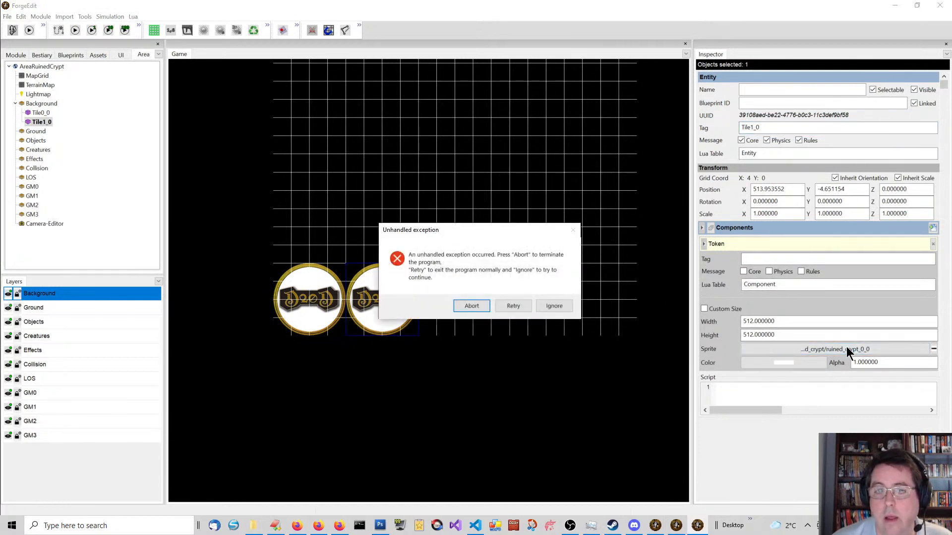
click(554, 306)
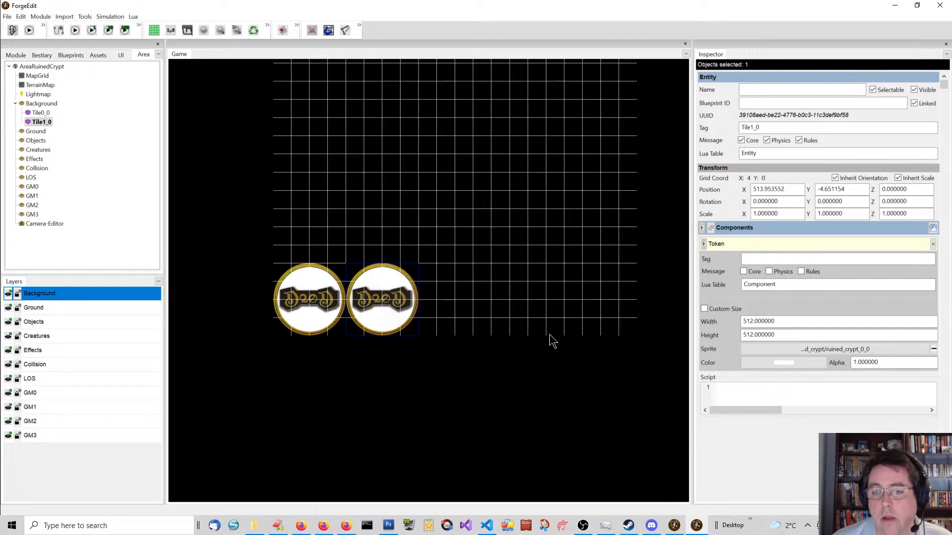
click(799, 349)
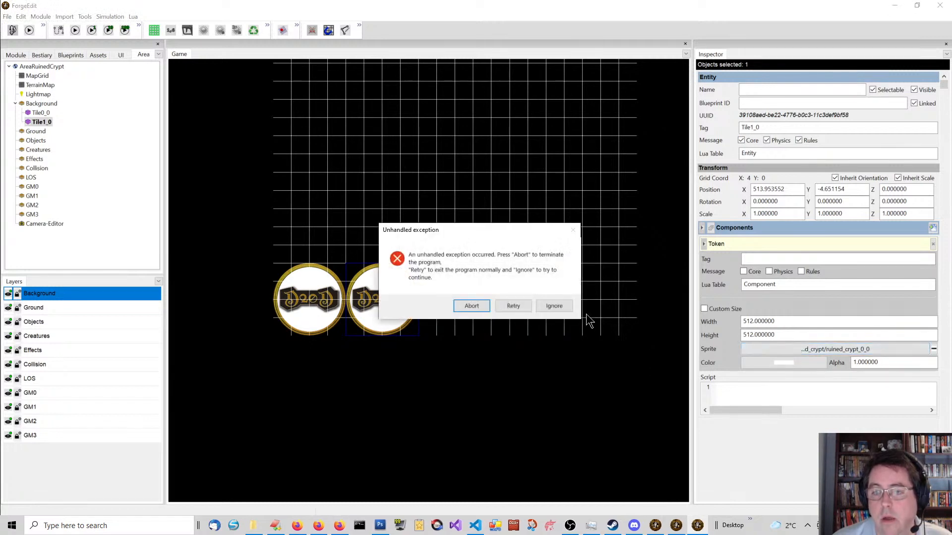
click(554, 306)
Save all changes to the module and close ForgeEdit
click(8, 16)
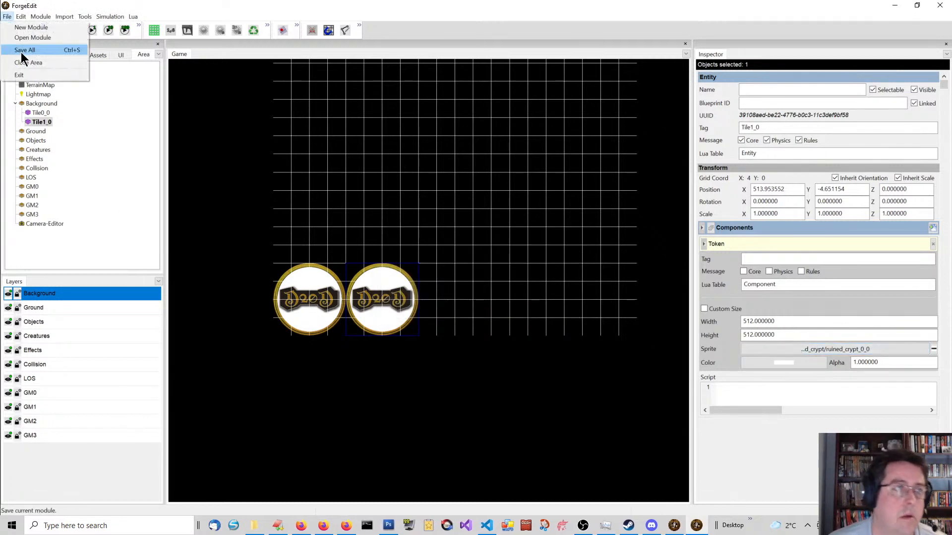
click(21, 51)
click(8, 16)
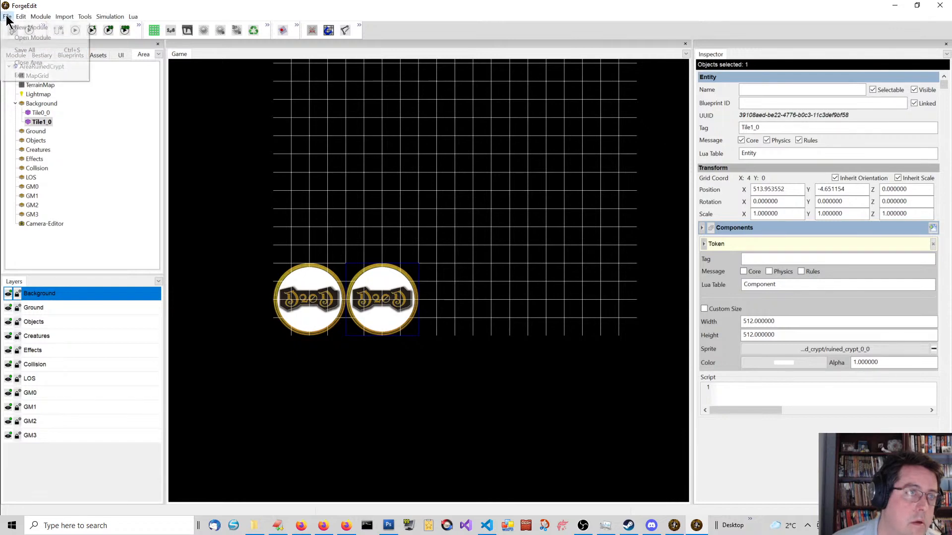
click(27, 63)
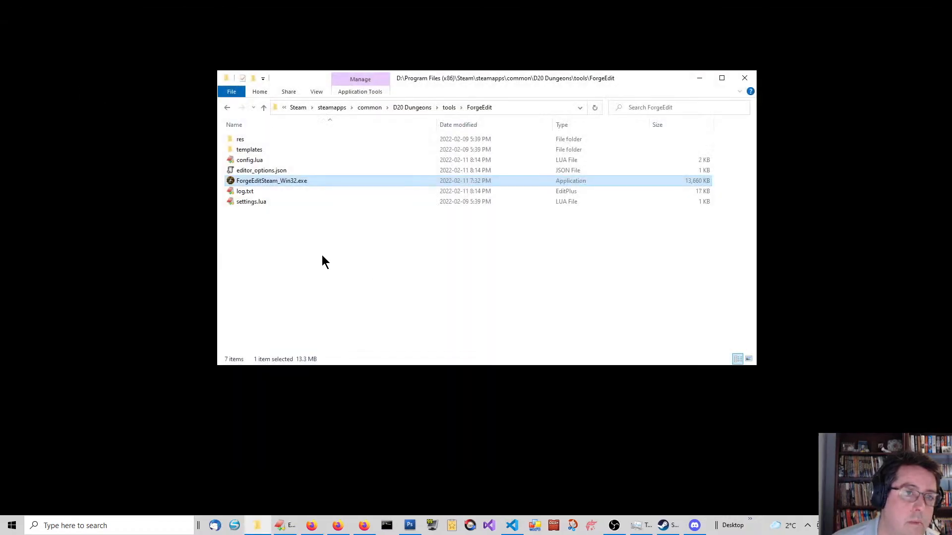
Browse to D20 Dungeons\assets\modules\A0_TheArena\atlases in File Explorer and examine the ruined_crypt atlas files
click(322, 255)
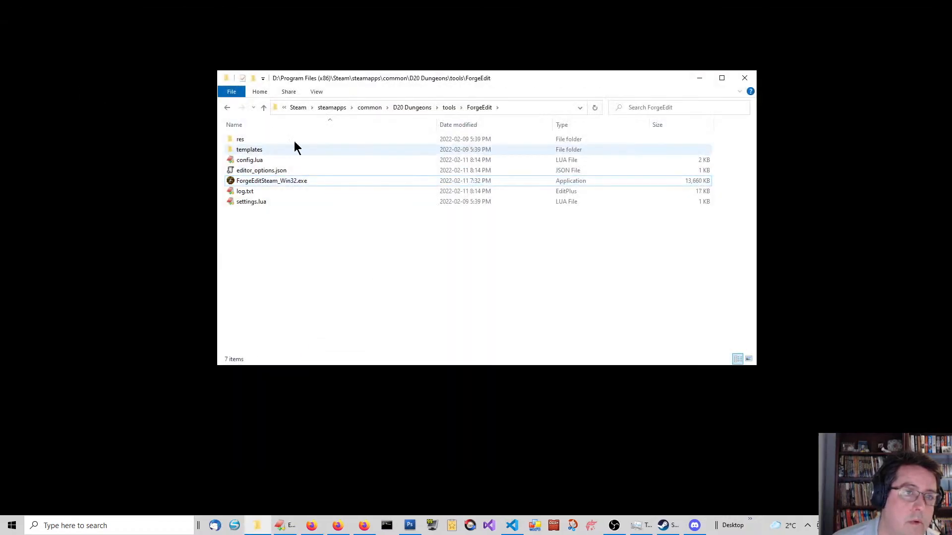
click(414, 109)
double_click(241, 151)
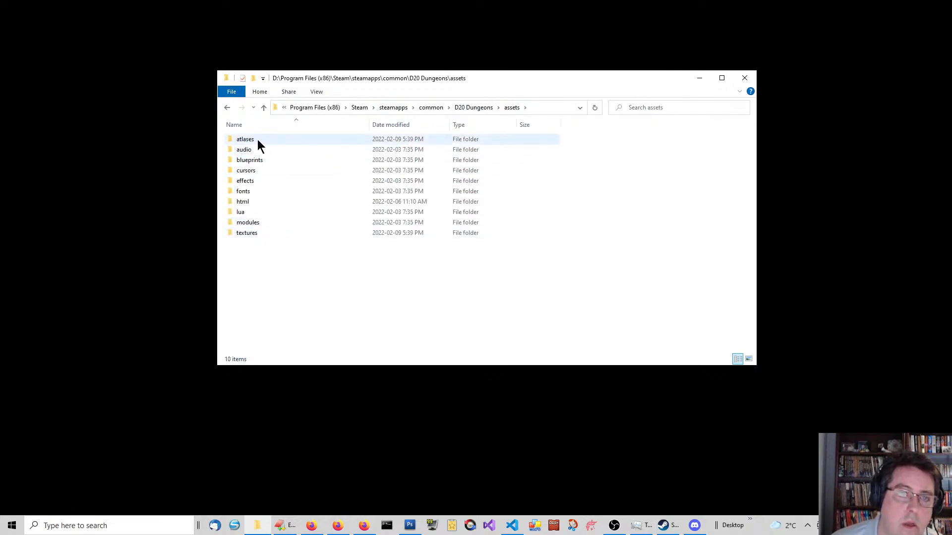
double_click(258, 222)
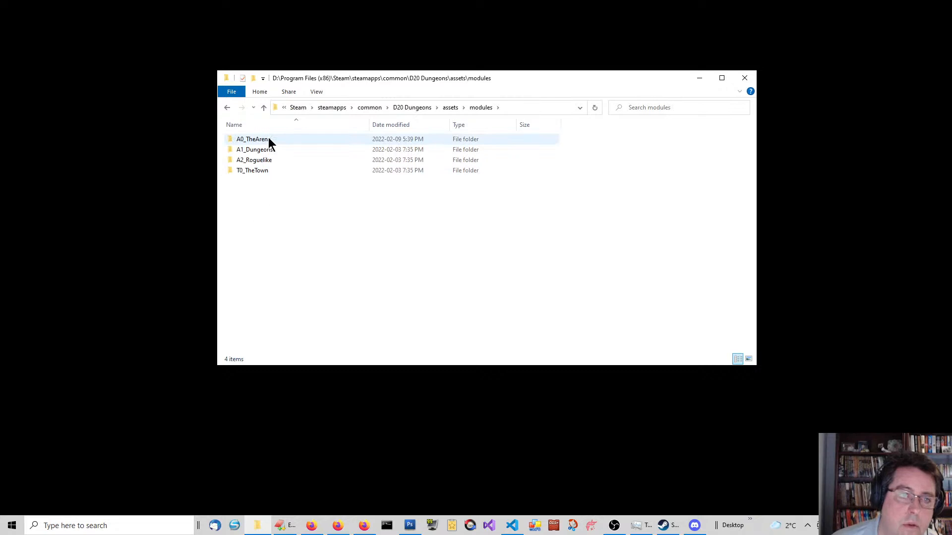
double_click(269, 140)
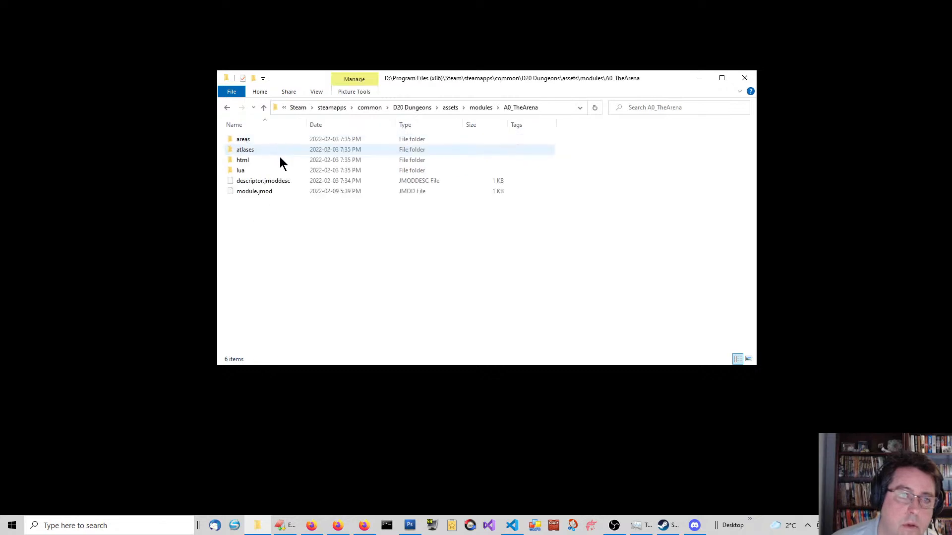
double_click(251, 149)
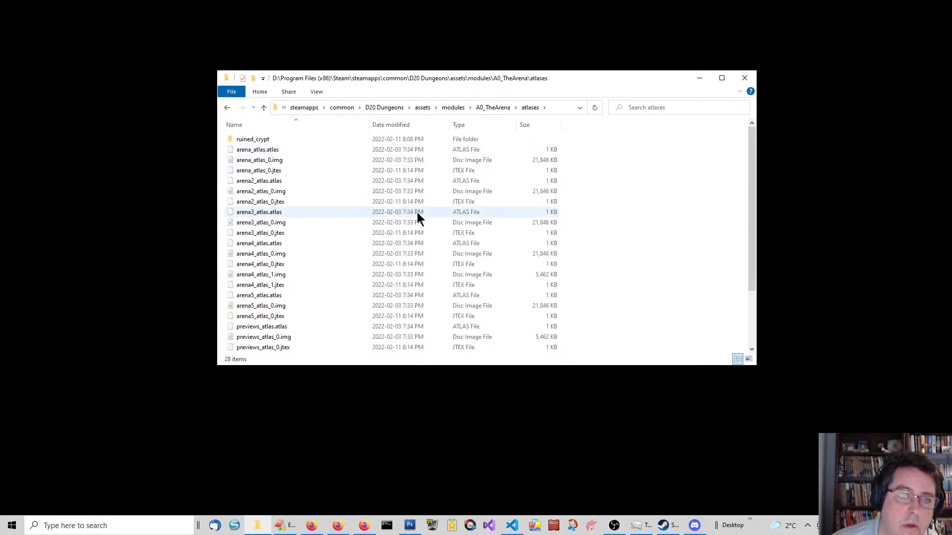
scroll(326, 344, down, 3)
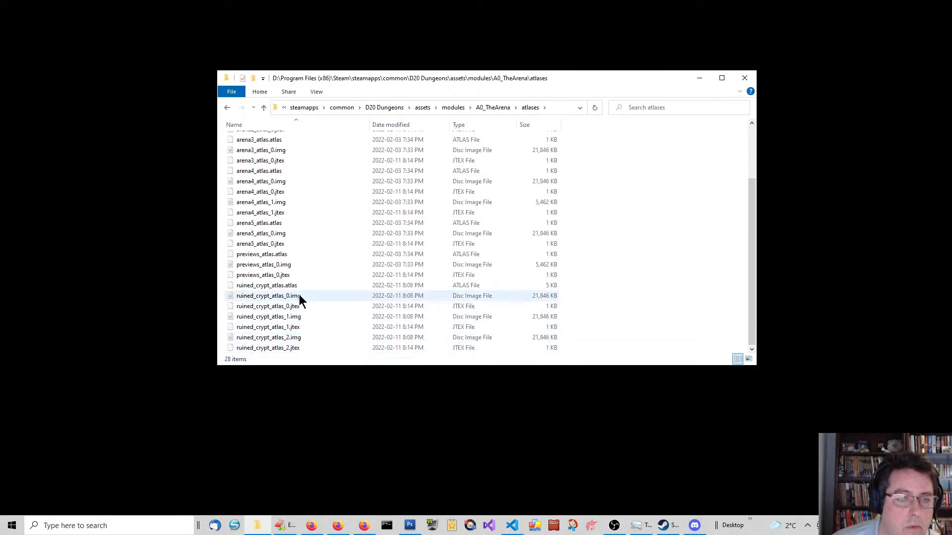
scroll(290, 347, up, 3)
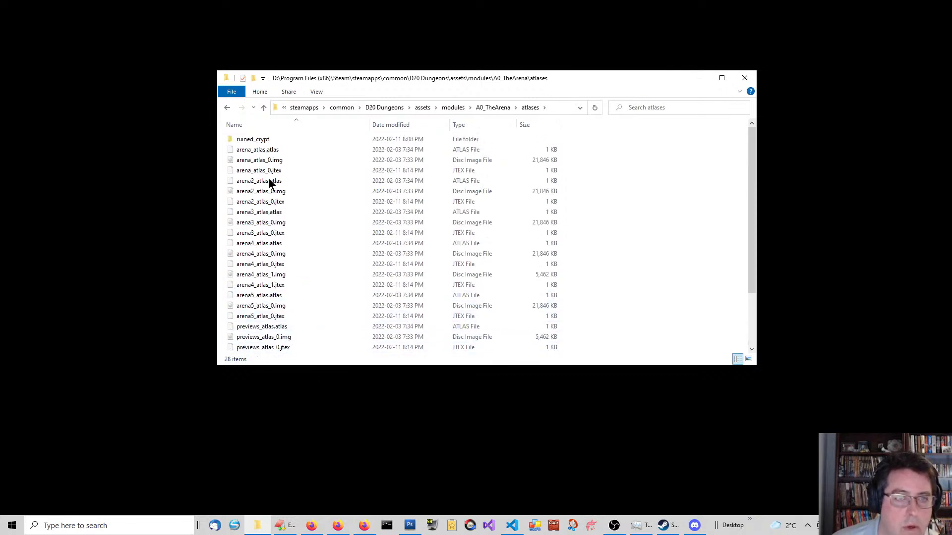
Open the ruined_crypt folder and examine its tile images, enlarging the window to fit them all
click(257, 140)
double_click(258, 140)
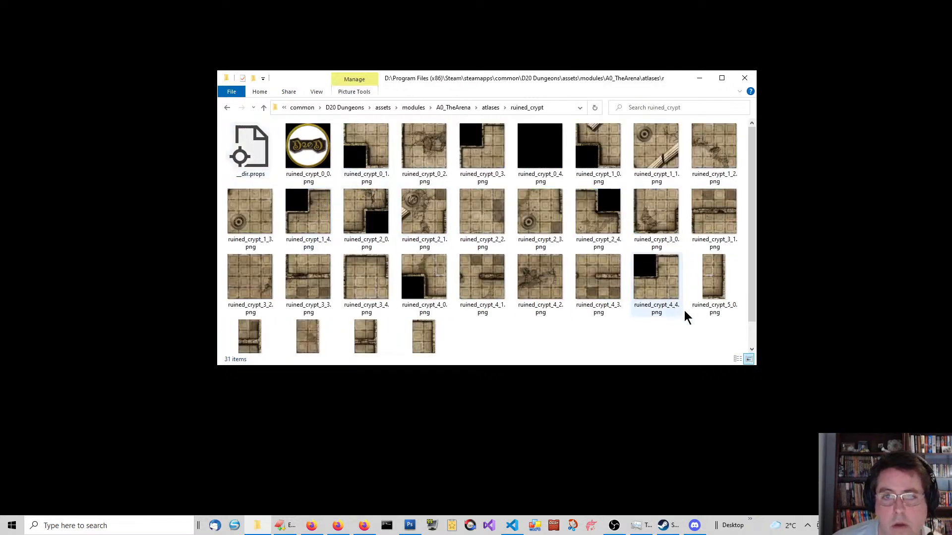
drag(754, 367, 786, 405)
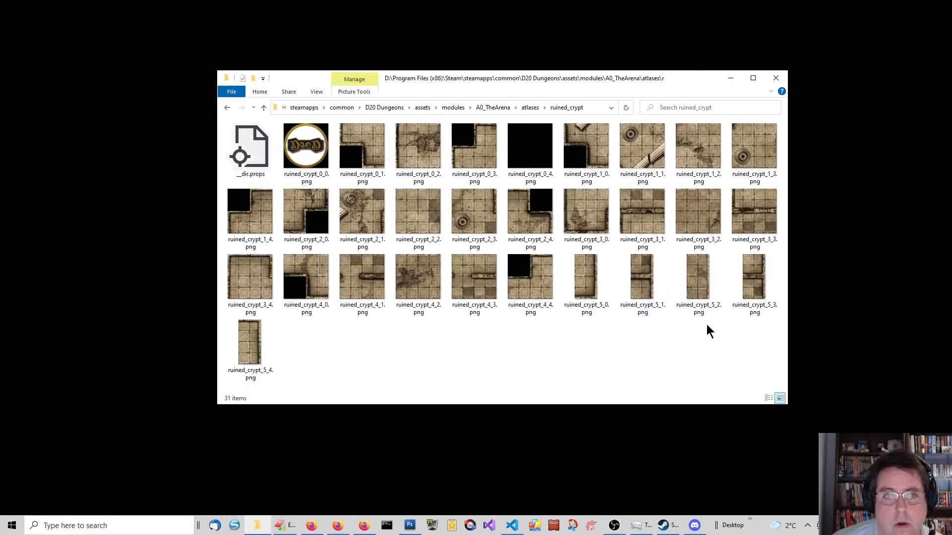
Go back up to the D20 Dungeons folder and open its tools\ForgeEdit subfolder
click(530, 107)
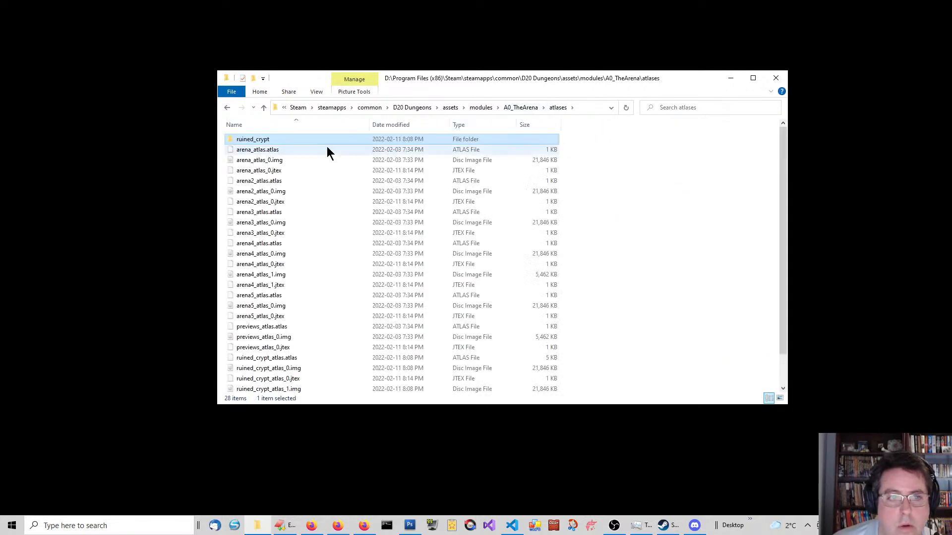
click(530, 109)
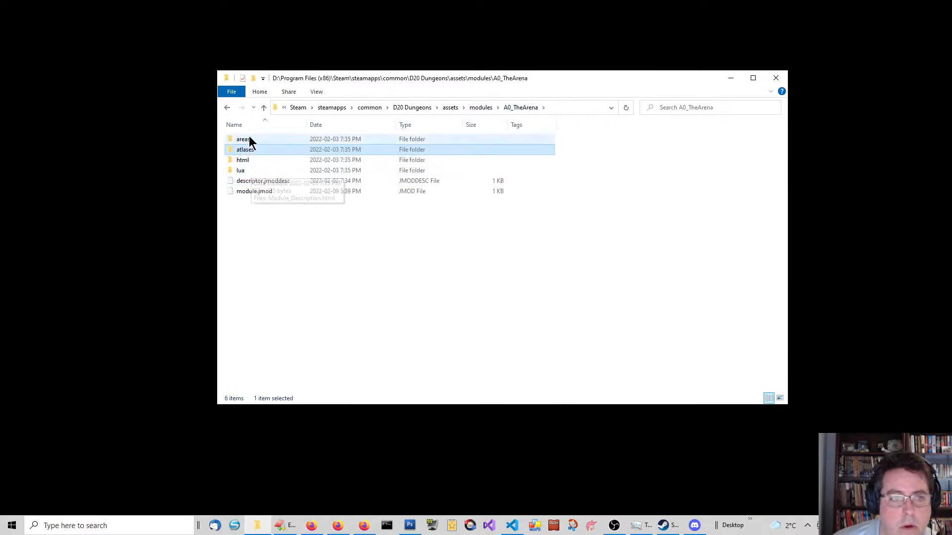
click(454, 110)
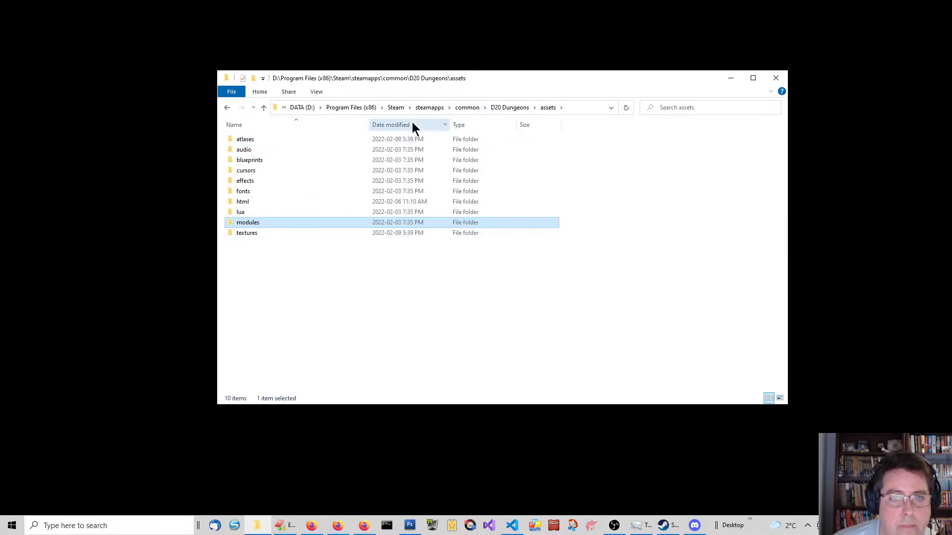
click(499, 109)
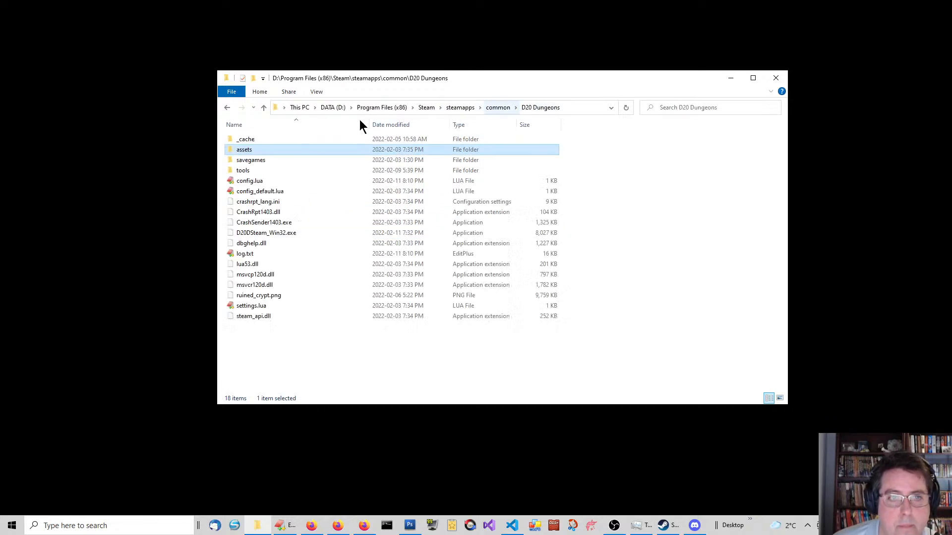
double_click(251, 174)
double_click(249, 140)
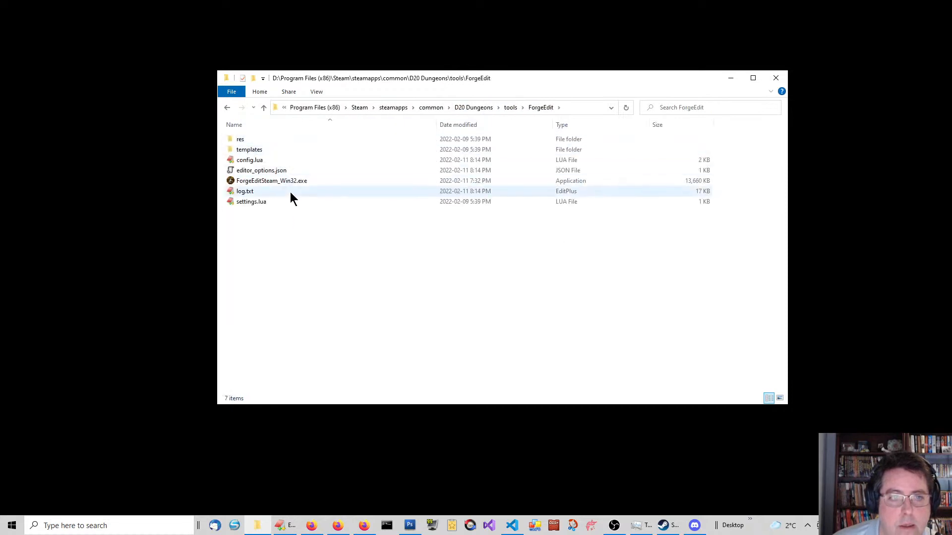
Launch ForgeEditSteam_Win32.exe, open the existing module The Arena, and load its AreaRuinedCrypt area
double_click(279, 183)
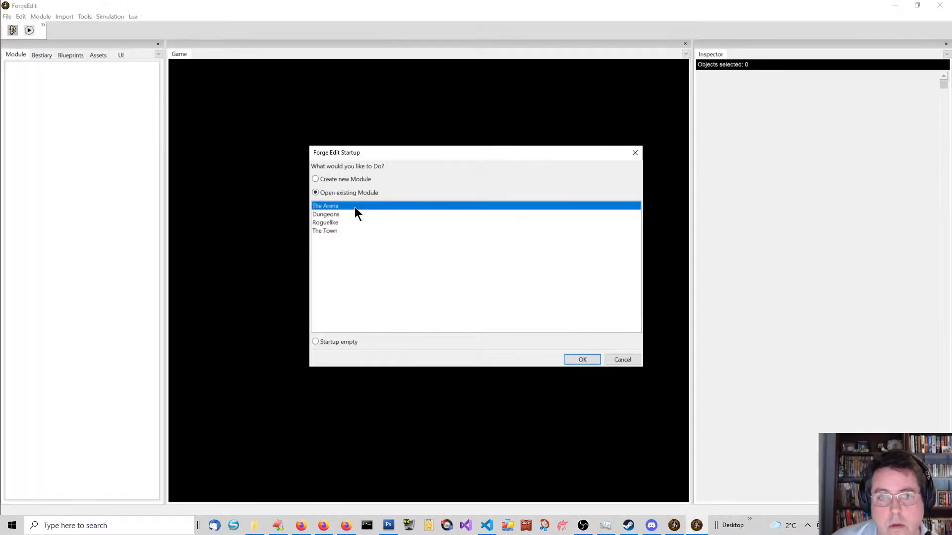
click(585, 362)
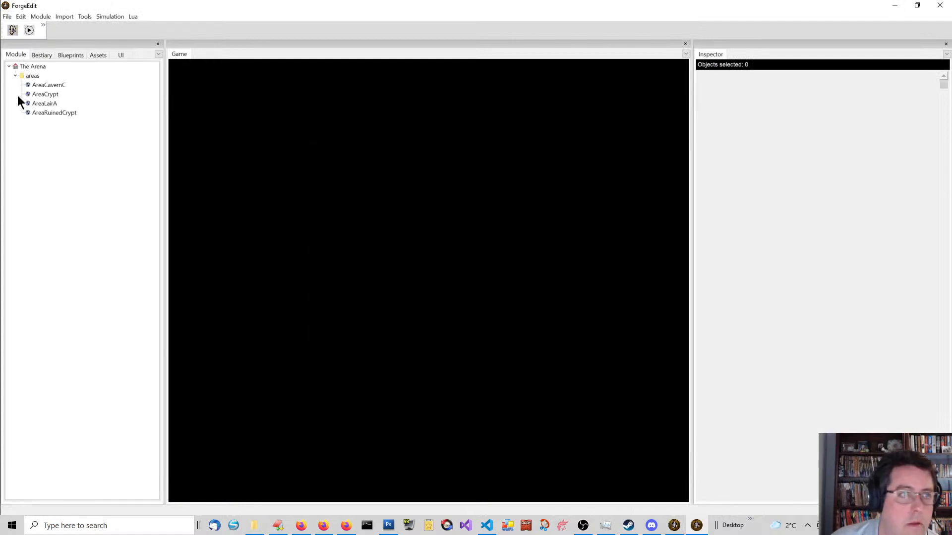
double_click(50, 113)
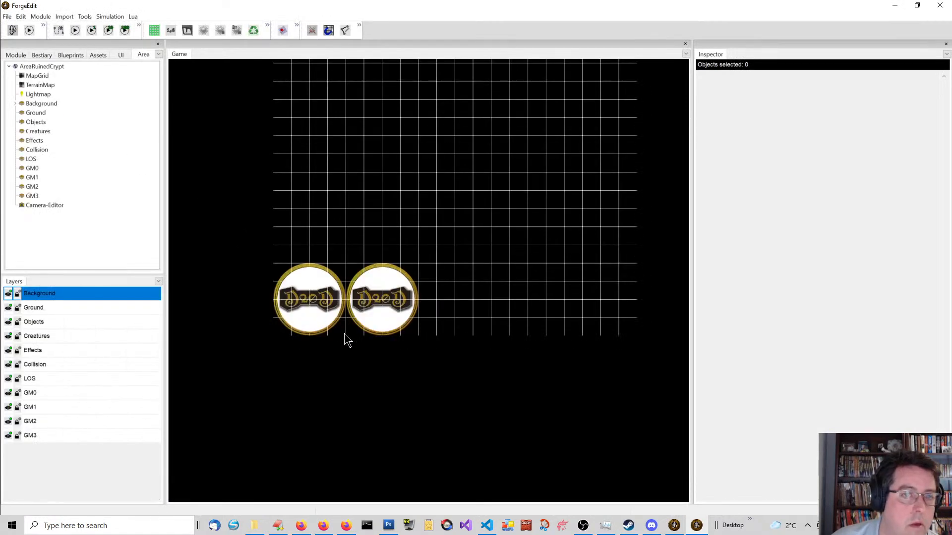
Assign the sprite ruined_crypt_1_0 from the a0_thearena module's ruined_crypt atlas to Tile1_0's Token
click(383, 290)
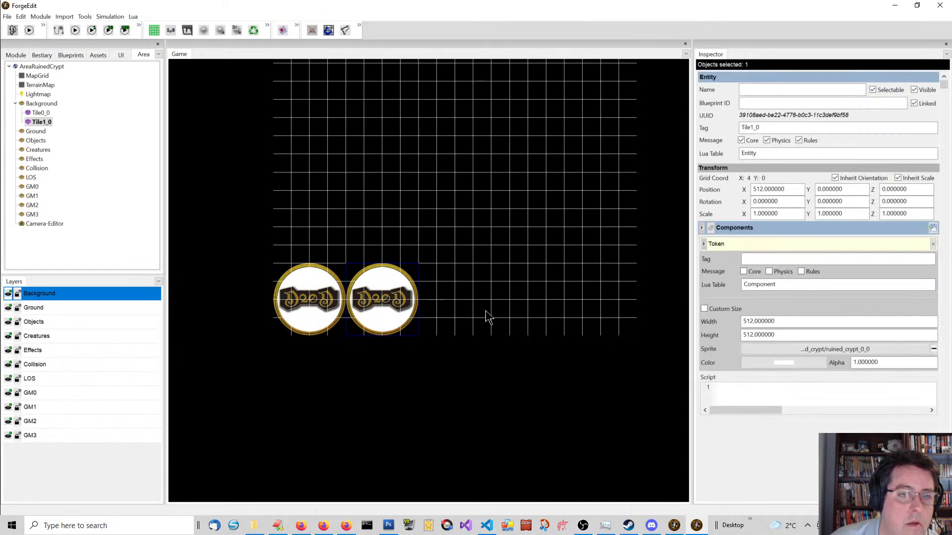
click(858, 350)
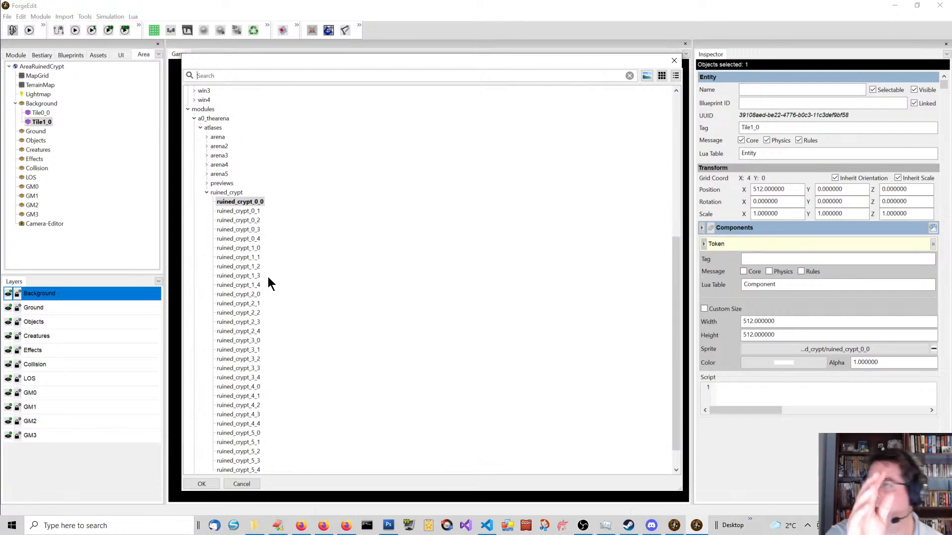
click(240, 248)
double_click(254, 248)
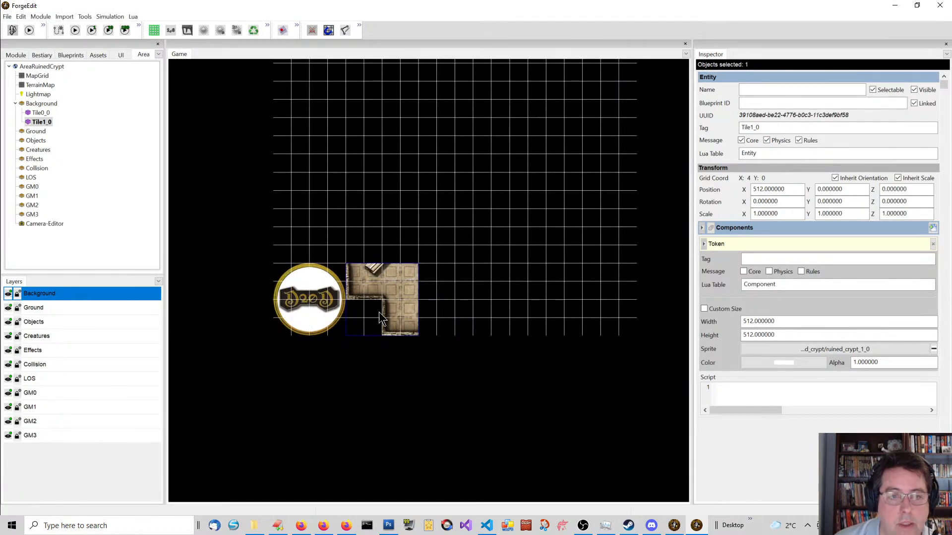
Check the ruined_crypt.png map in Photoshop, return to ForgeEdit, and duplicate Tile1_0 to grid coordinate 8, 0
click(389, 527)
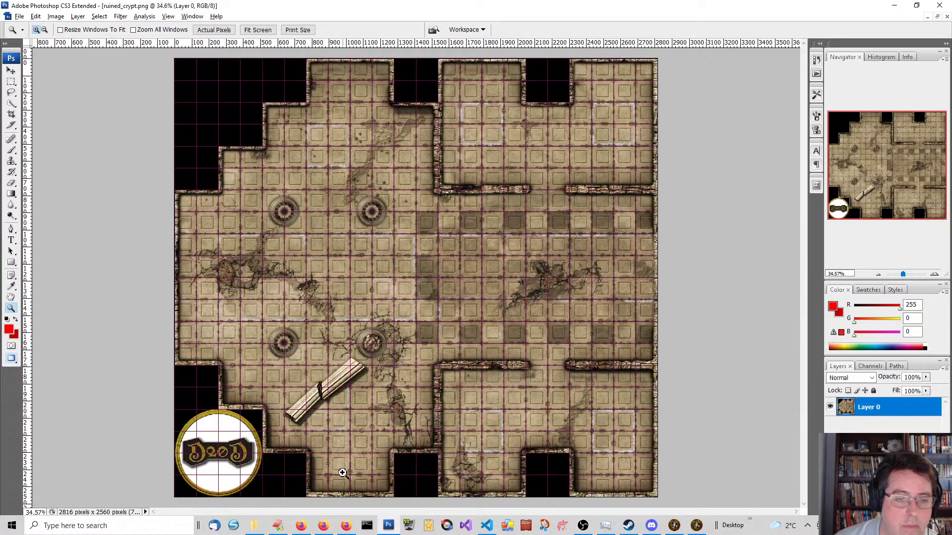
click(896, 6)
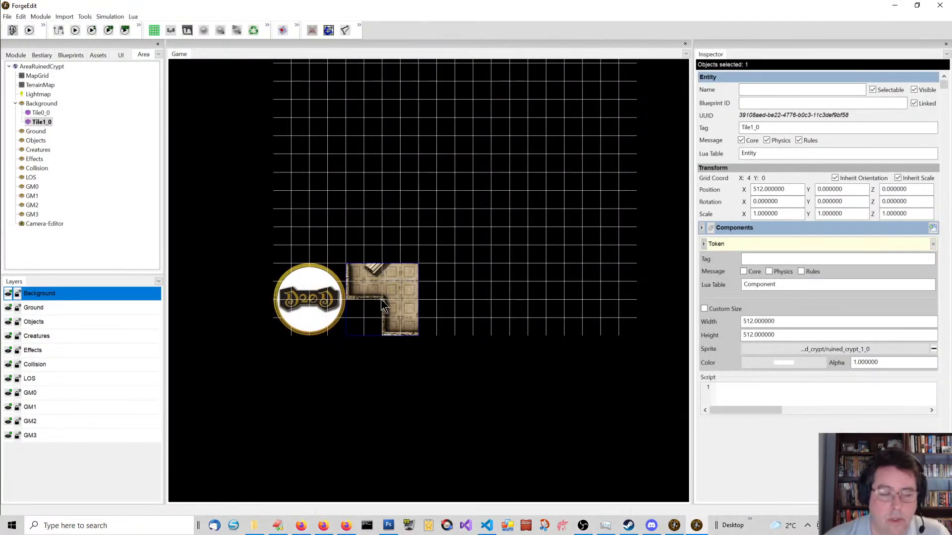
key(ctrl+d)
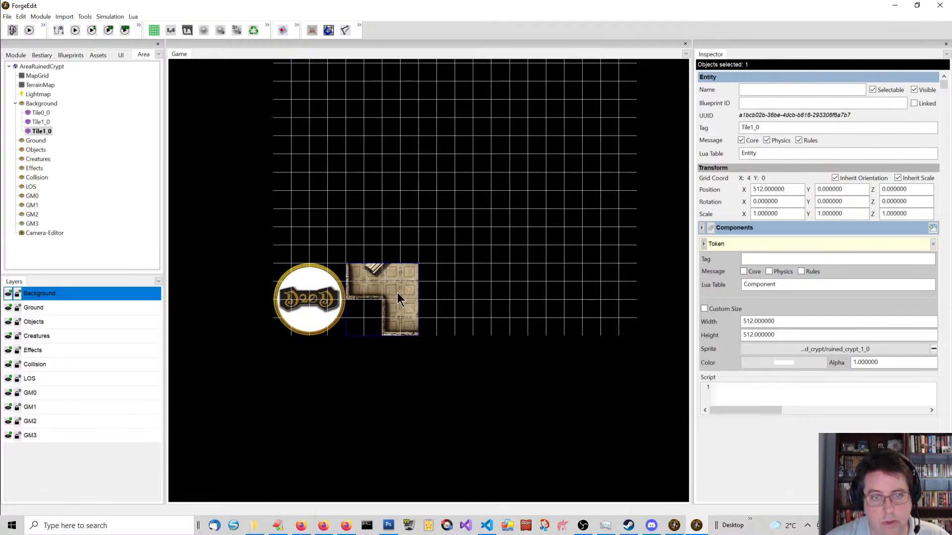
drag(400, 299, 473, 296)
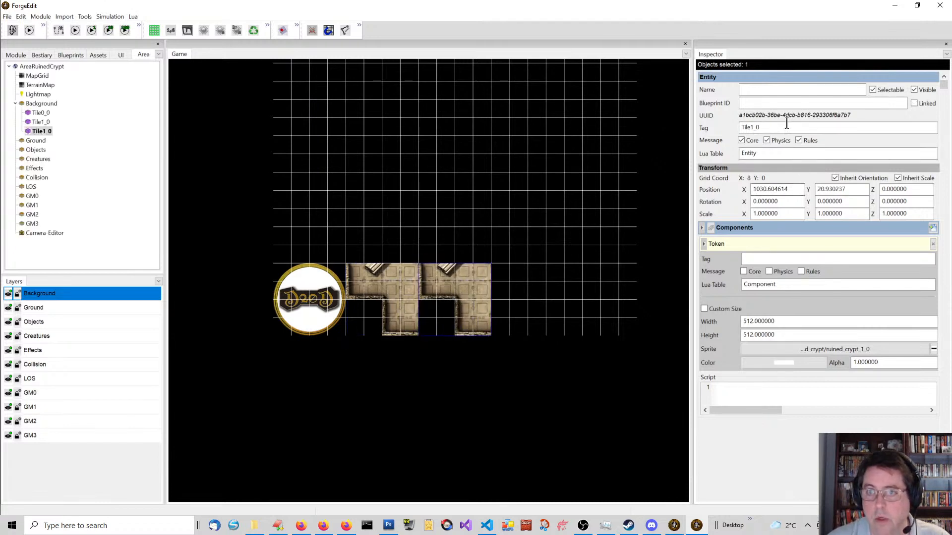
Tag the duplicated tile Tile2_0 and assign the sprite ruined_crypt_2_0 to its Token
key(BackSpace)
text(2)
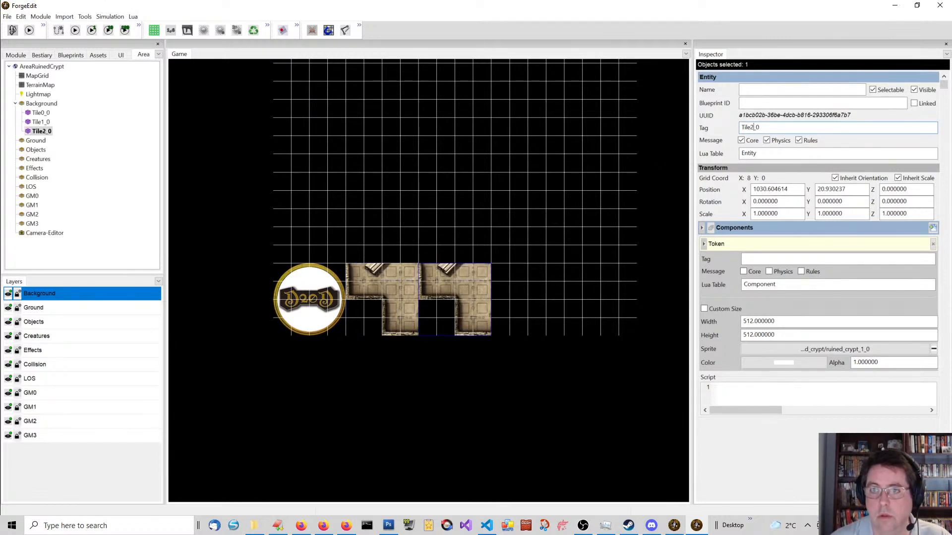
key(Tab)
click(852, 350)
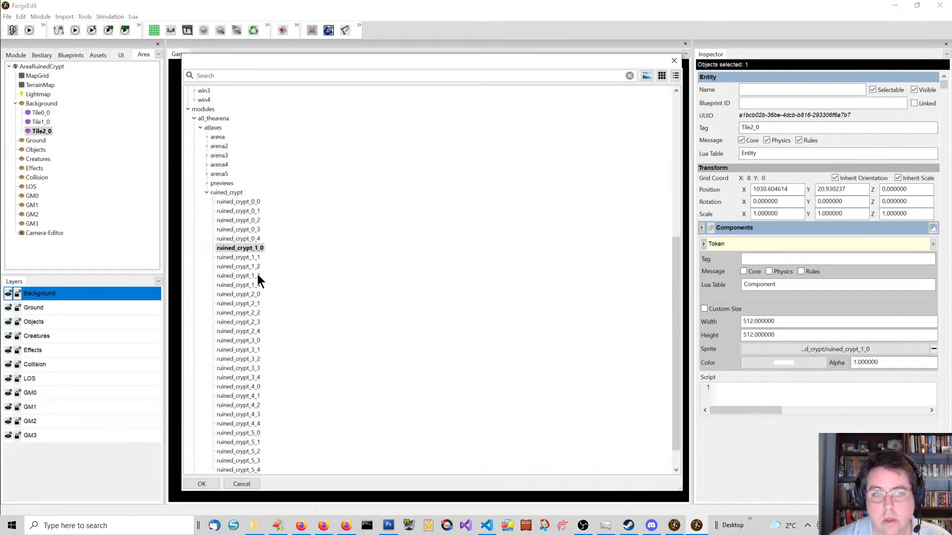
double_click(247, 295)
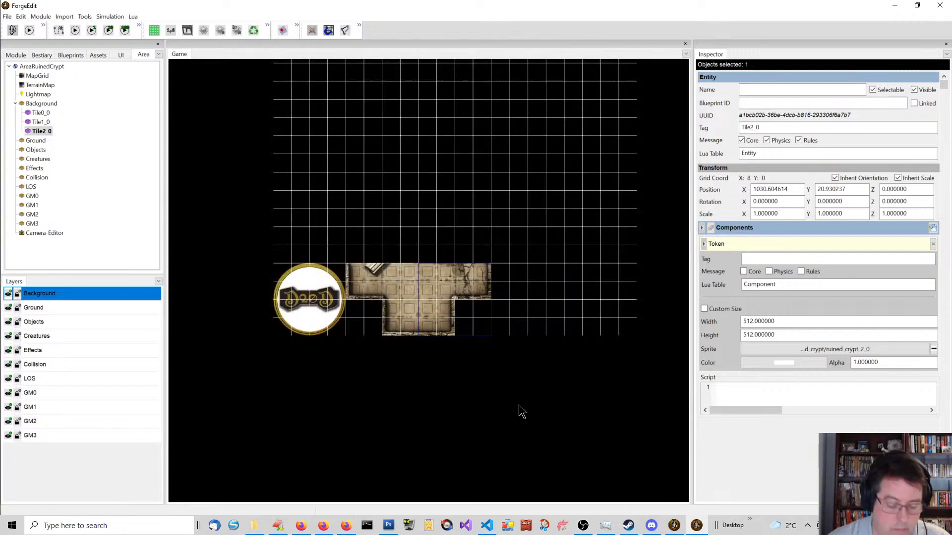
Duplicate Tile2_0 to grid coordinate 12, 0 as Tile3_0, with the Token sprite ruined_crypt_3_0
key(ctrl+d)
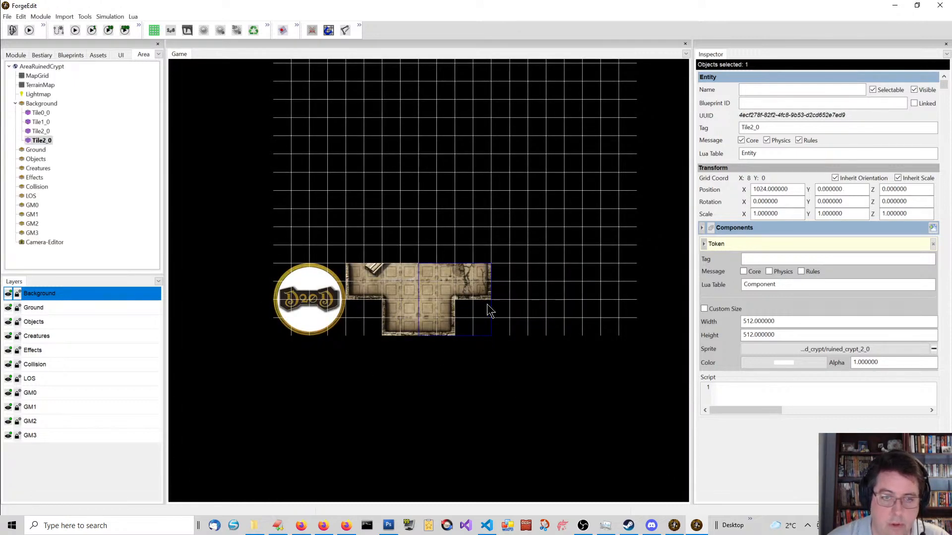
drag(466, 298, 538, 298)
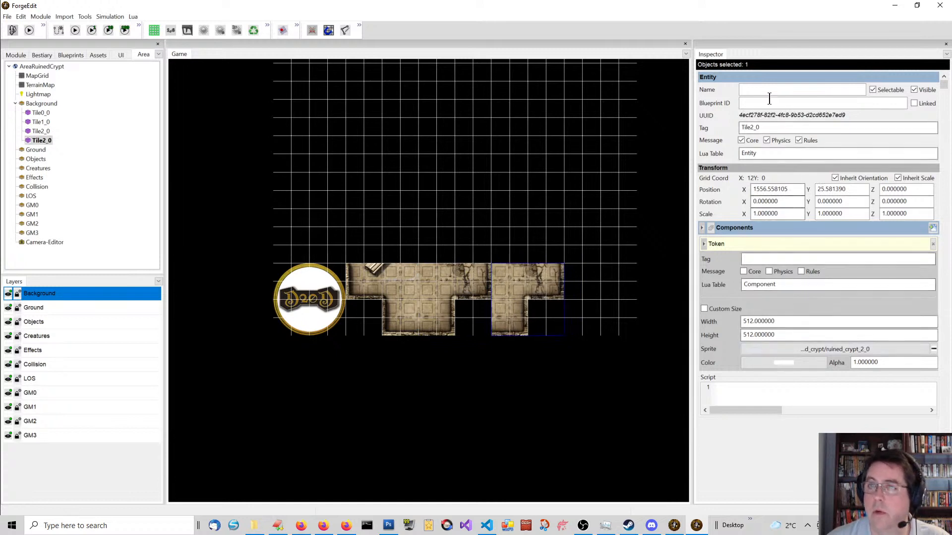
click(757, 128)
key(shift+Left)
key(Left)
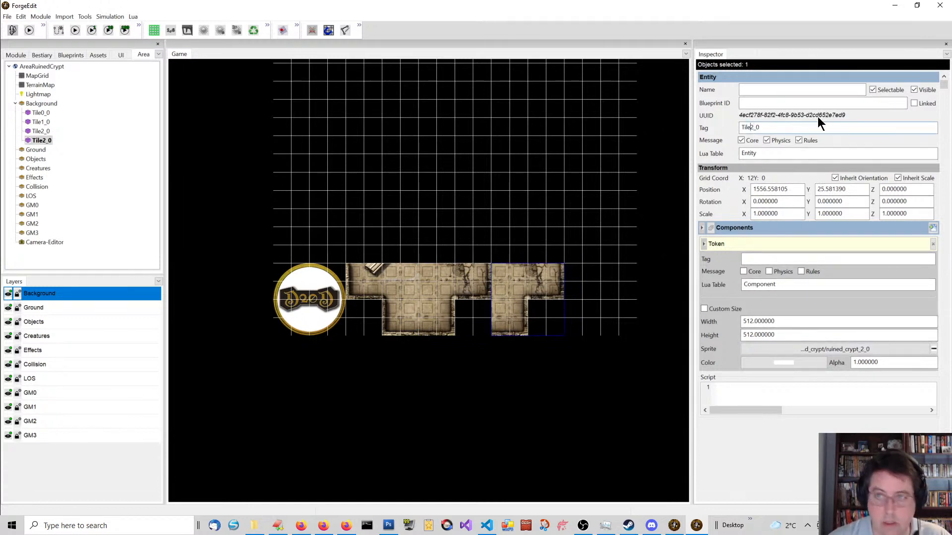
key(BackSpace)
text(3)
key(Tab)
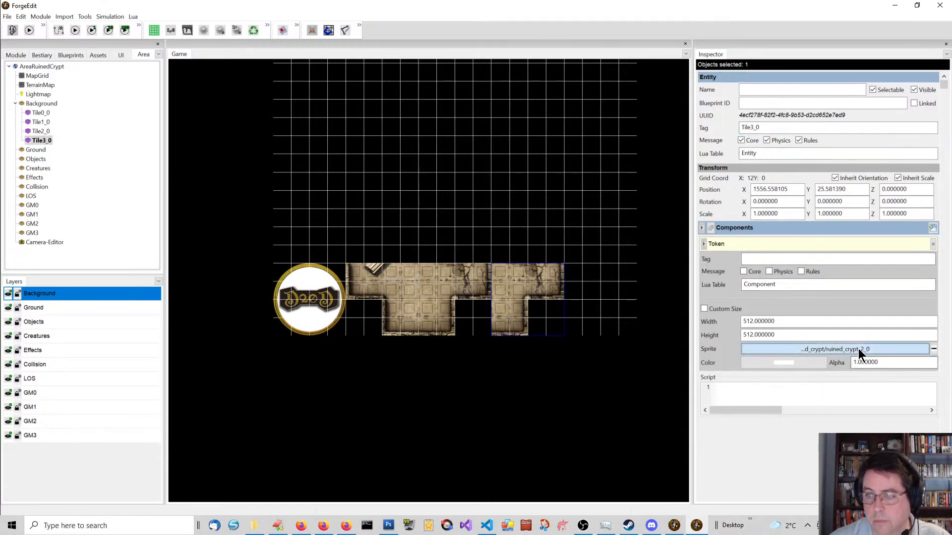
click(859, 350)
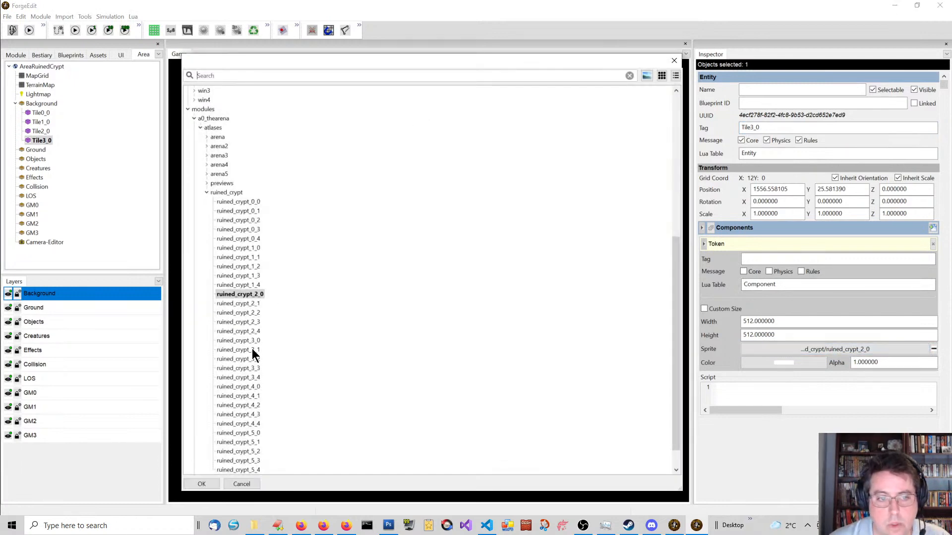
double_click(253, 340)
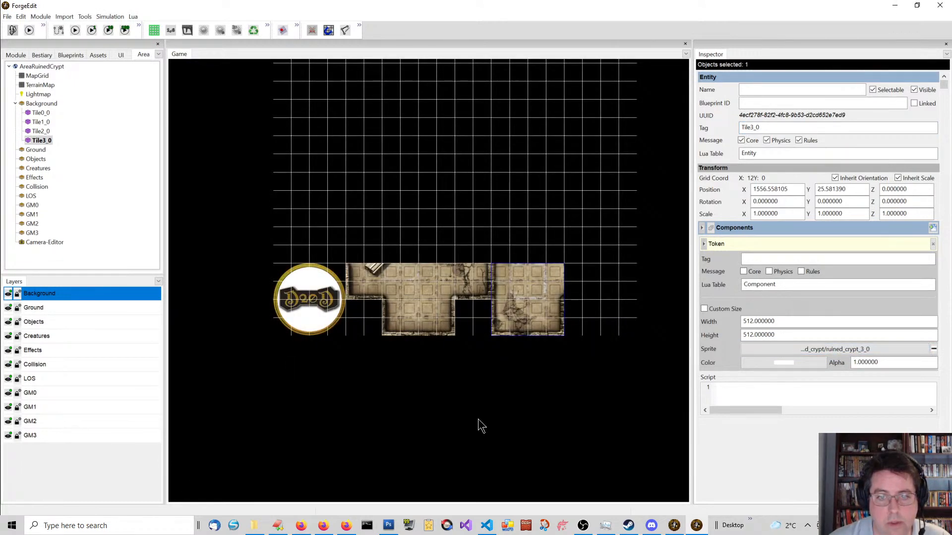
Duplicate Tile3_0 to grid coordinate 16, 0 and review the Background layer's tiles one by one
key(ctrl+d)
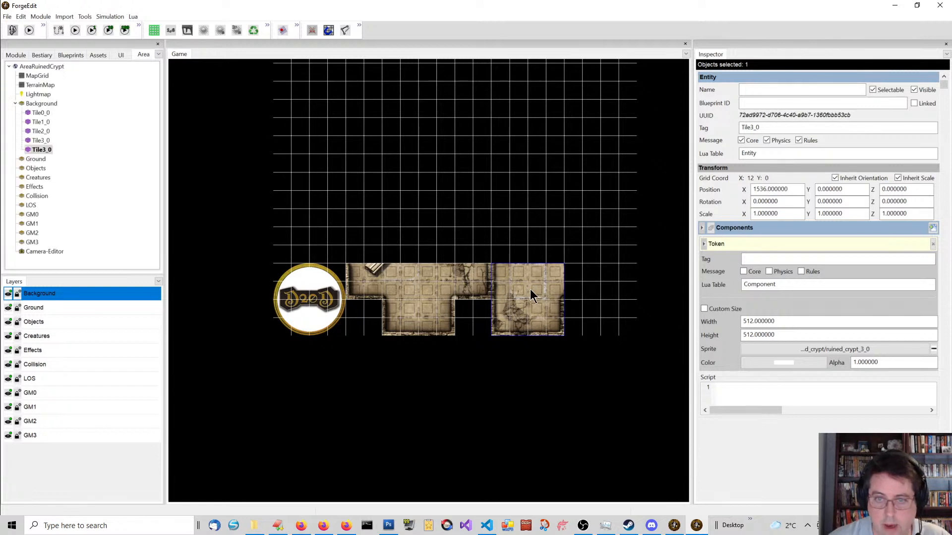
drag(531, 290, 596, 285)
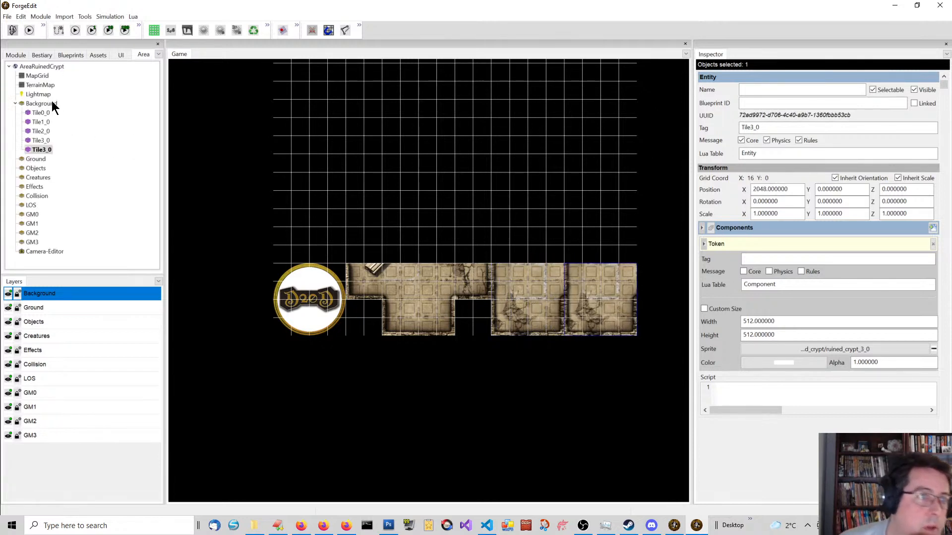
click(44, 114)
click(44, 123)
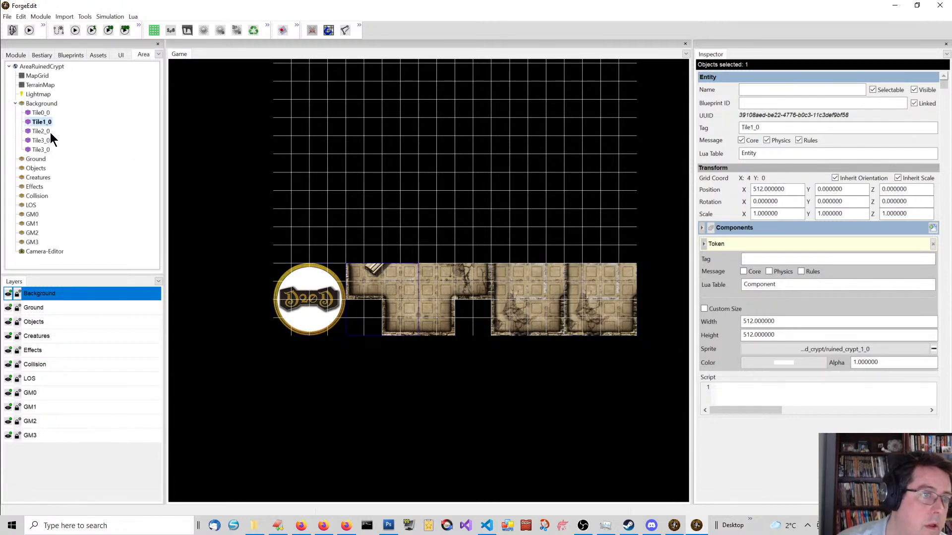
click(49, 132)
click(44, 141)
click(49, 150)
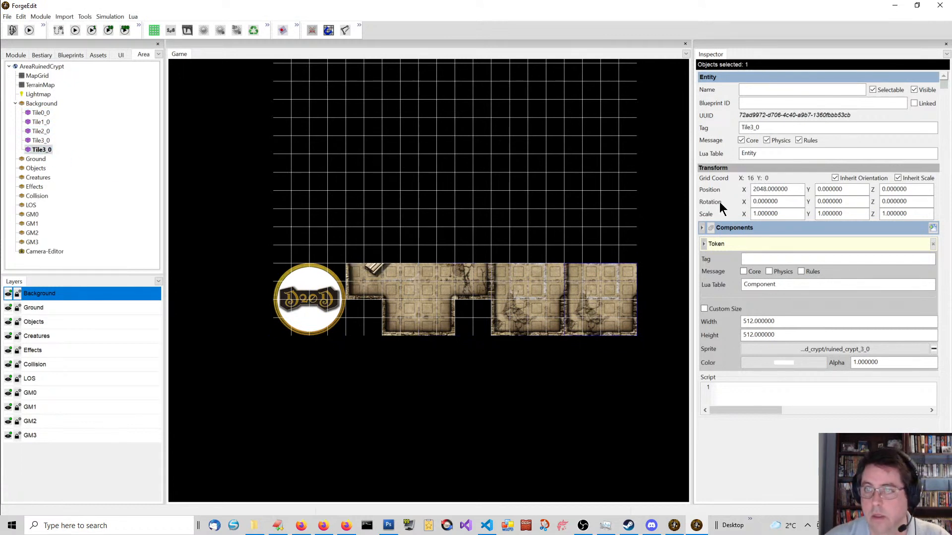
click(538, 298)
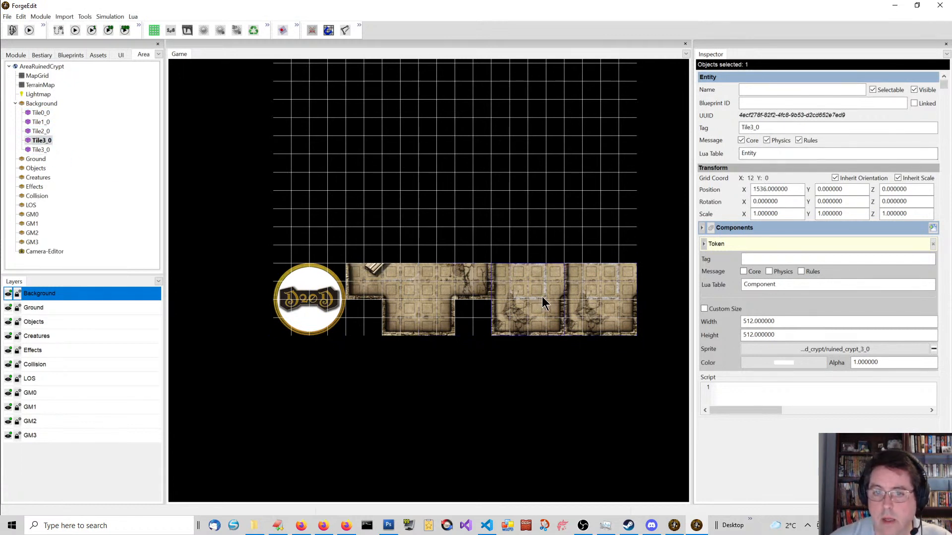
Tag the tile at grid coordinate 16, 0 as Tile4_0 and assign it the sprite ruined_crypt_4_0
click(600, 302)
click(753, 129)
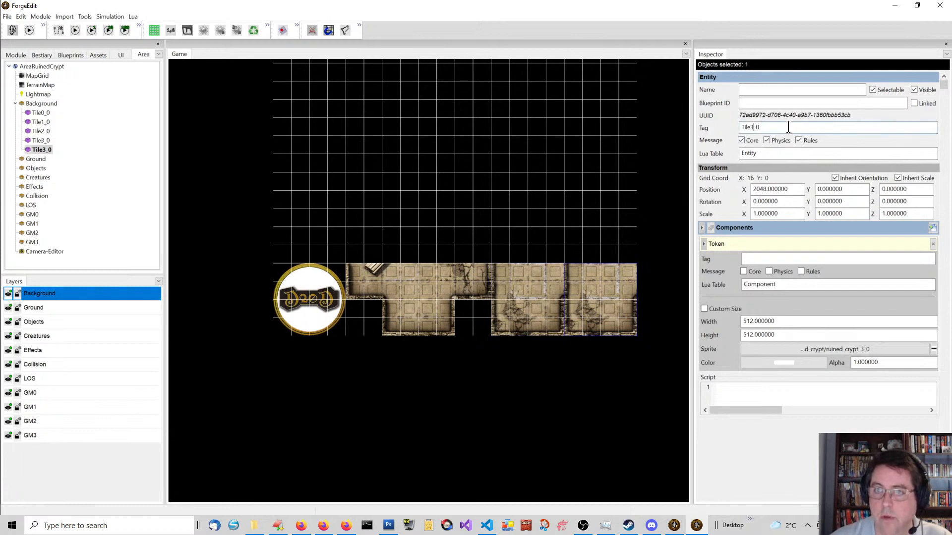
key(BackSpace)
text(4)
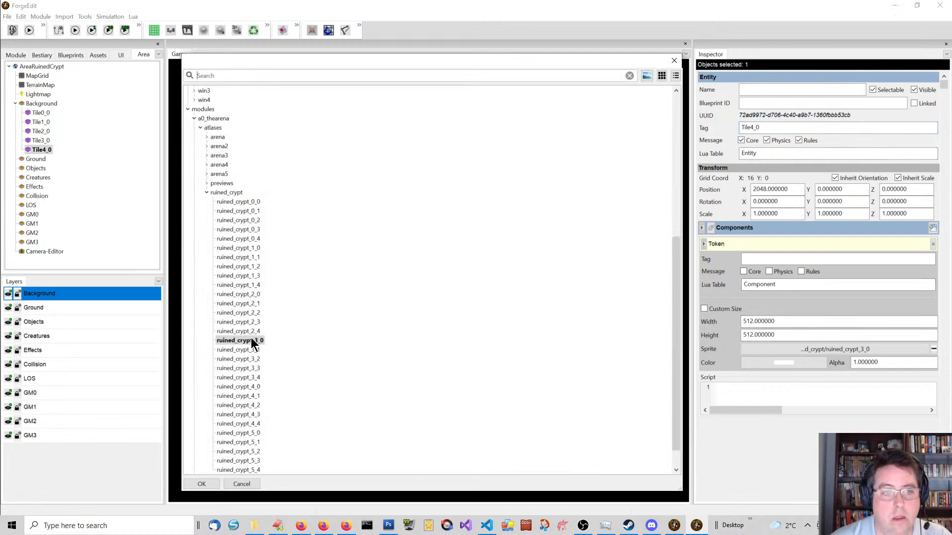
double_click(249, 387)
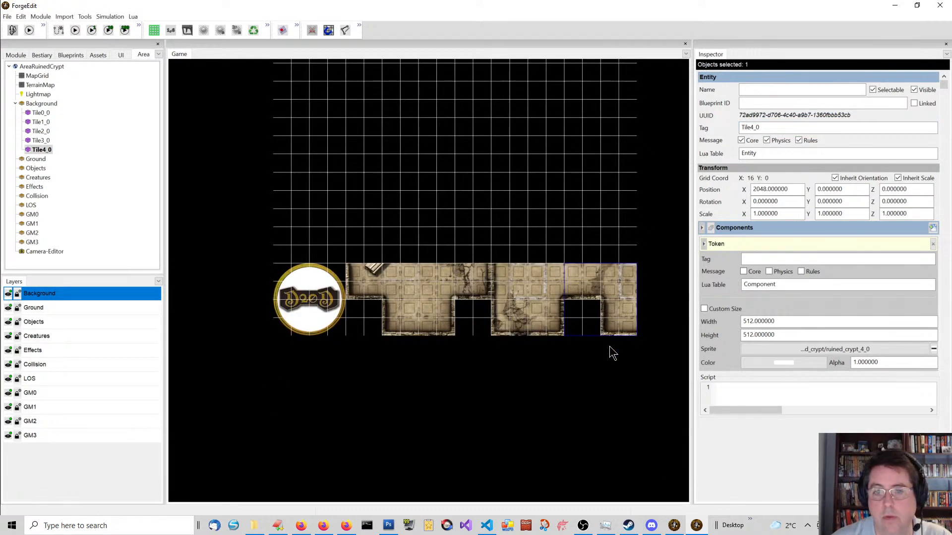
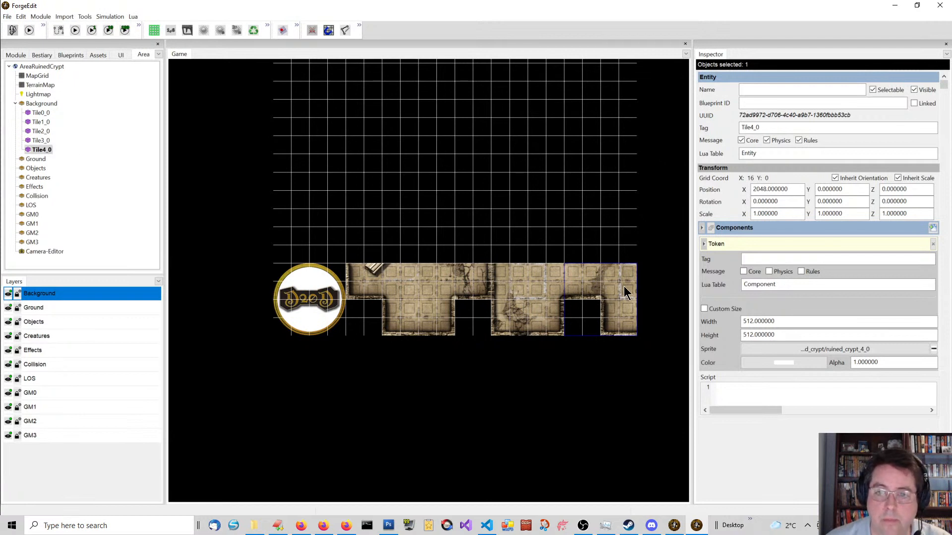
Duplicate Tile4_0 as Tile5_0 with the sprite ruined_crypt_5_0 and place it at grid coordinate 20, 0
key(ctrl+d)
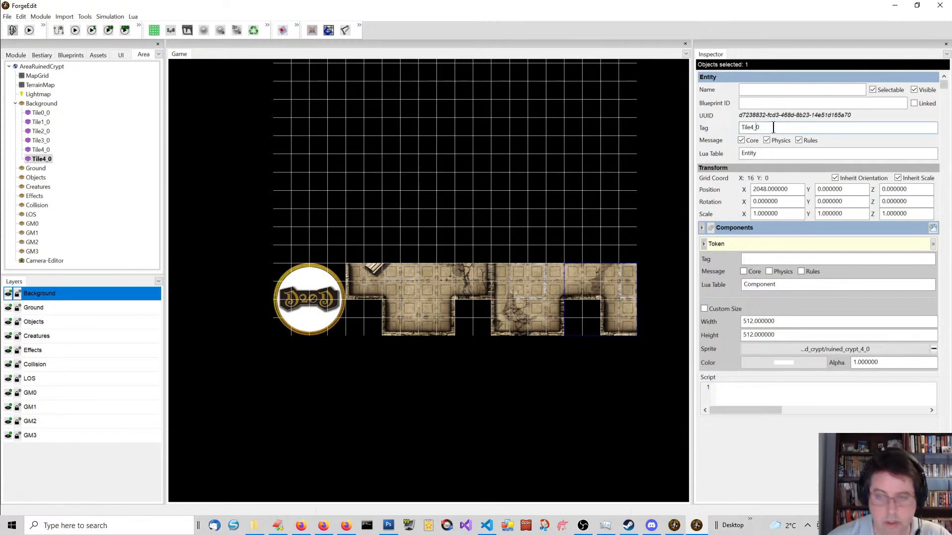
key(BackSpace)
text(5)
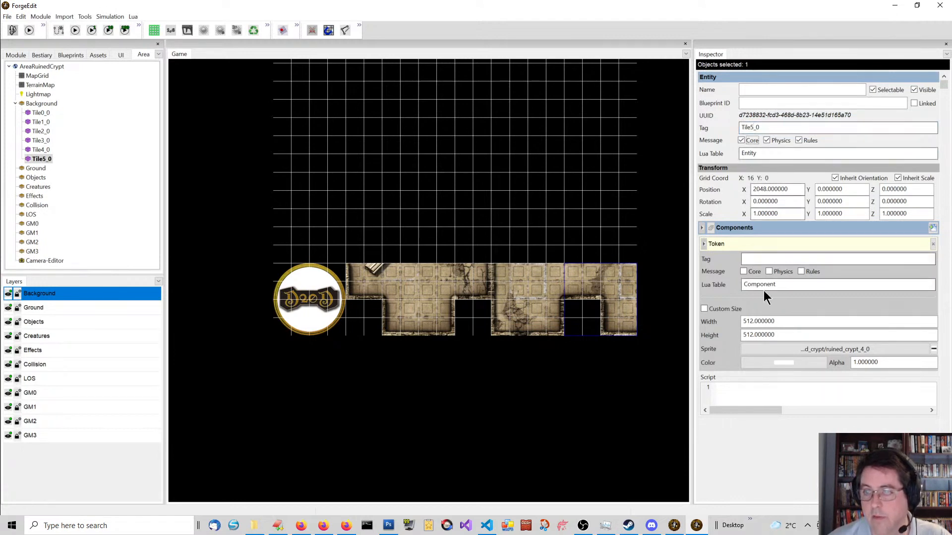
click(839, 350)
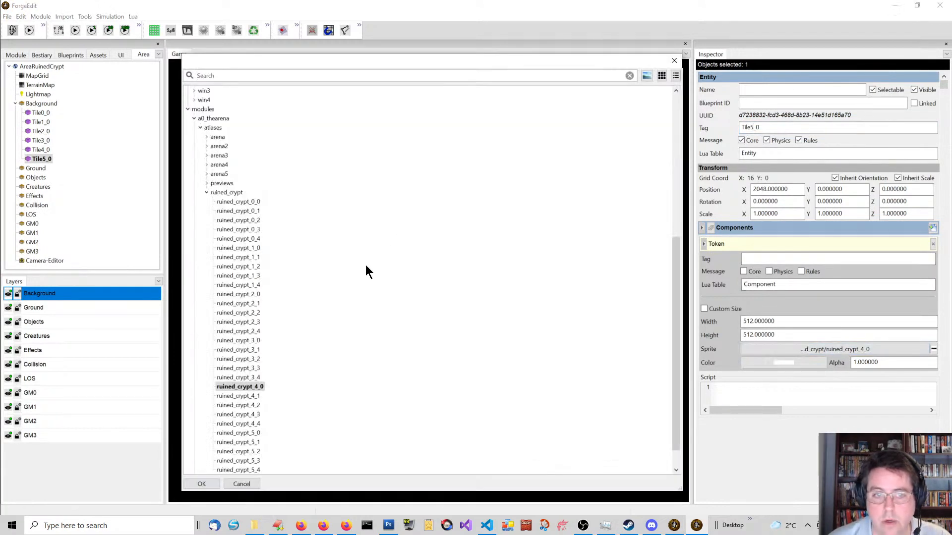
double_click(248, 406)
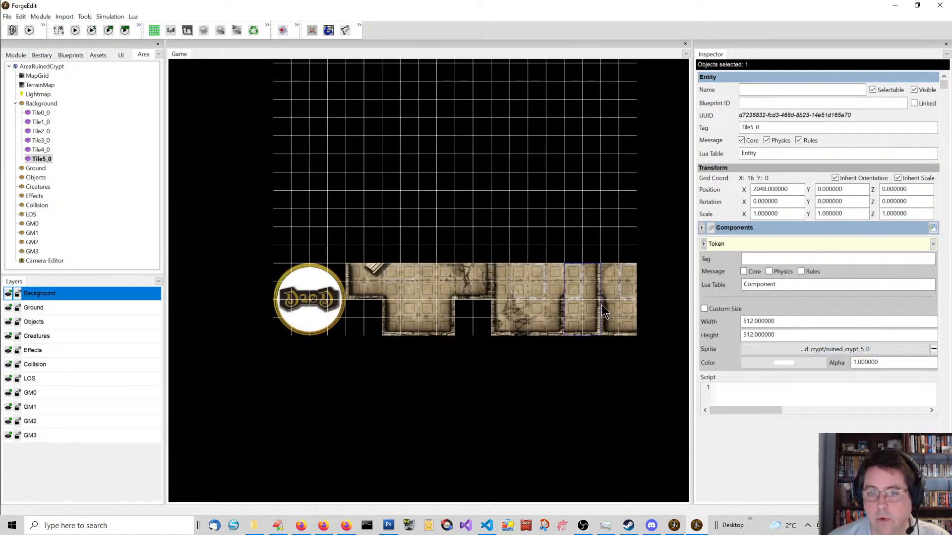
drag(584, 297, 657, 296)
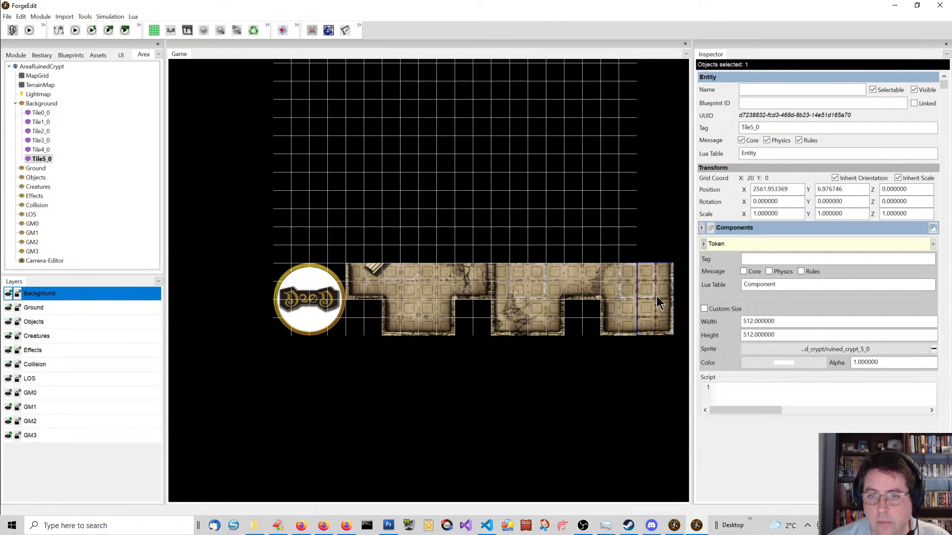
Save all the module's changes and set the MapGrid's width to 22
scroll(599, 266, down, 1)
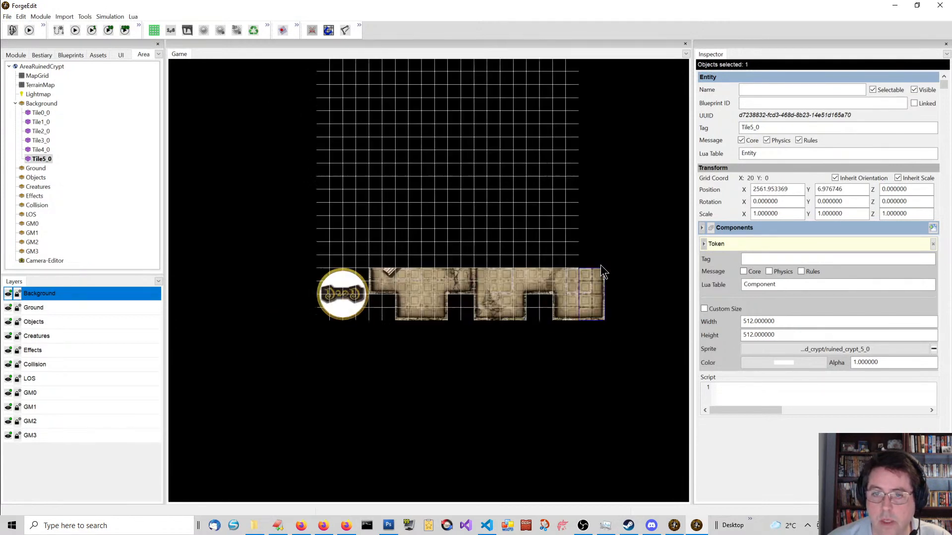
scroll(564, 286, down, 2)
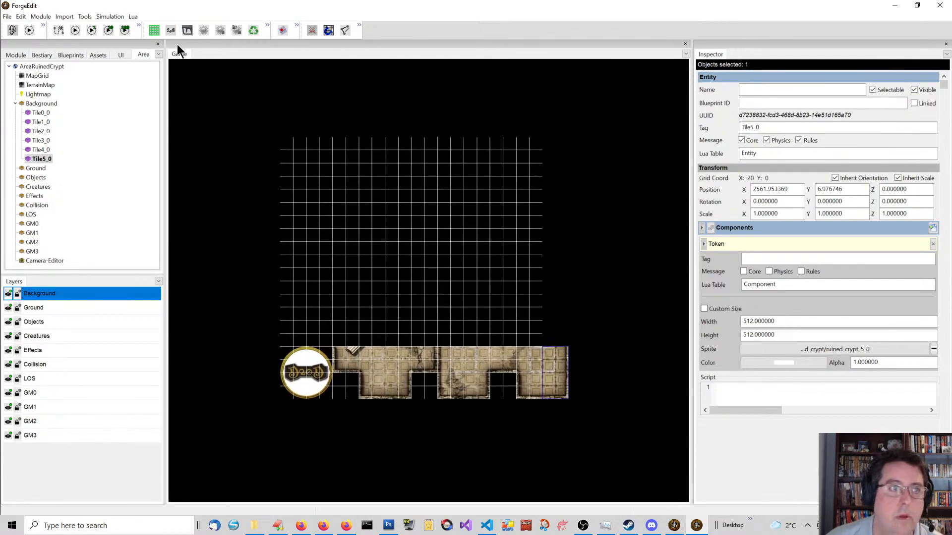
click(31, 76)
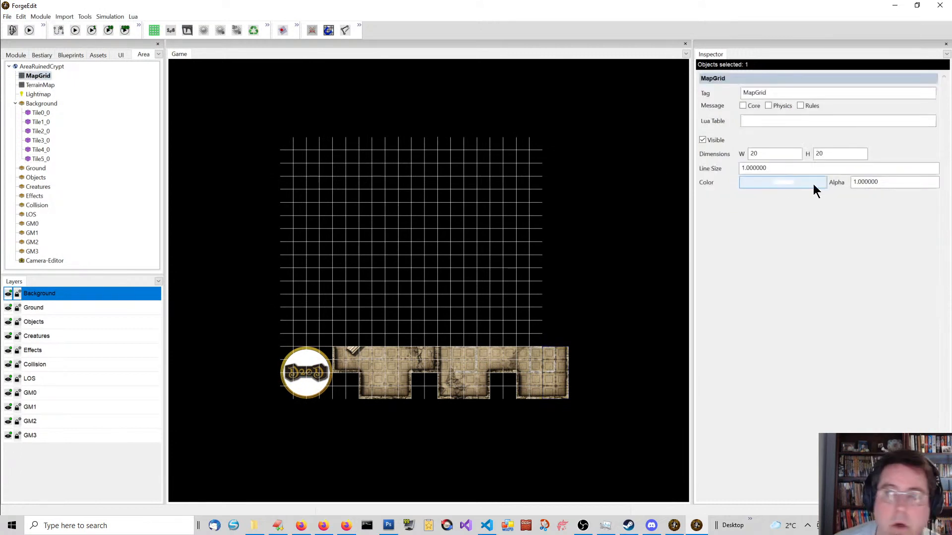
click(768, 154)
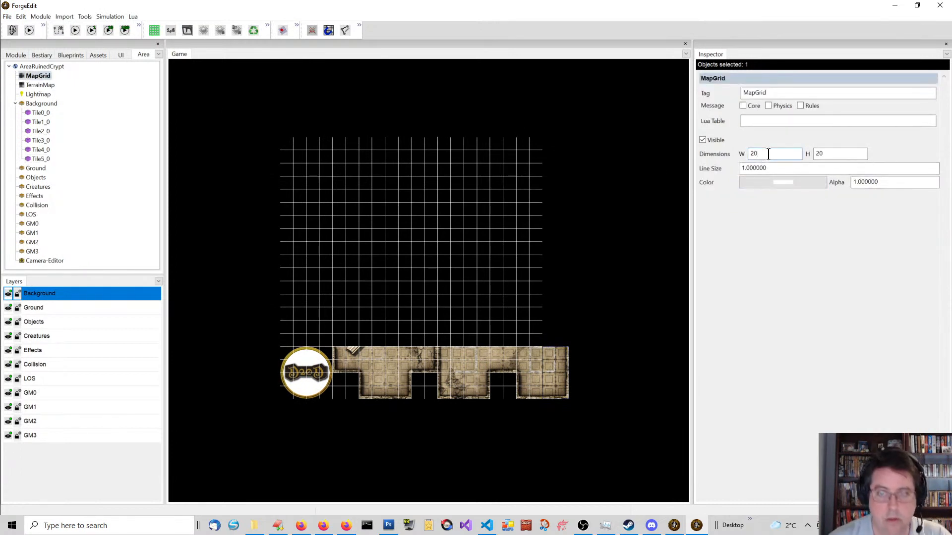
click(7, 17)
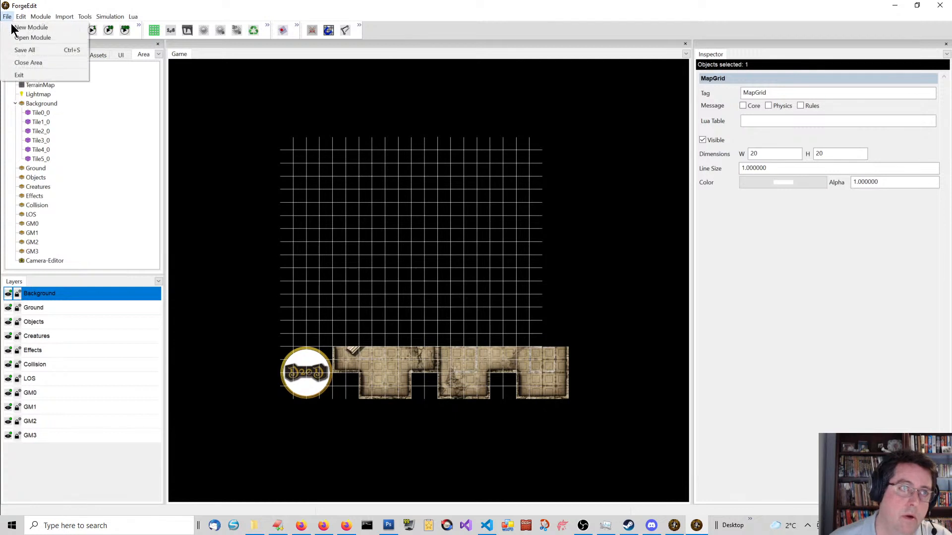
click(20, 50)
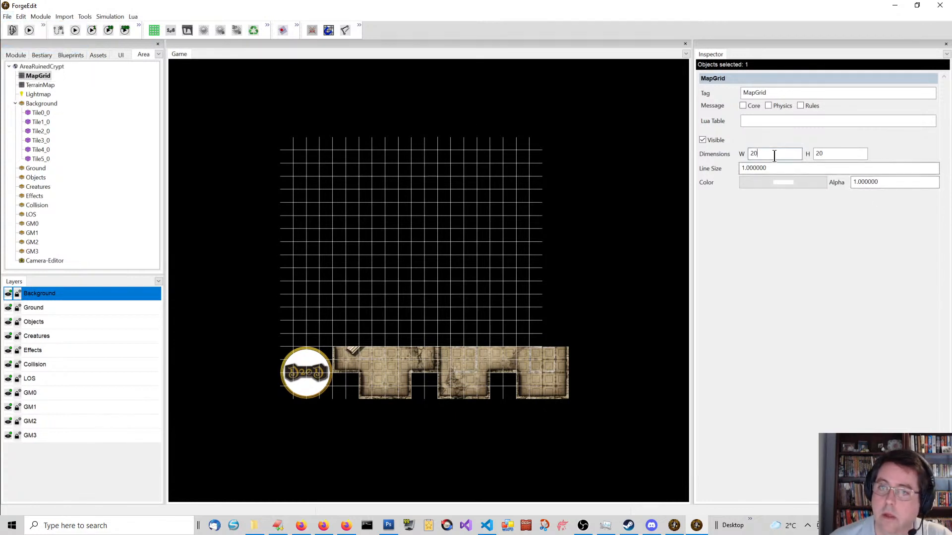
key(BackSpace)
text(2)
key(Tab)
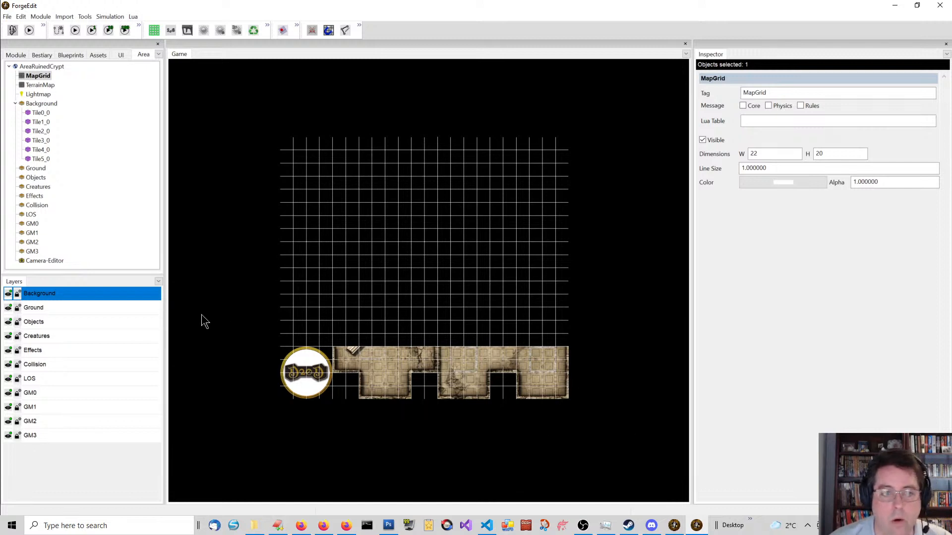
Duplicate the whole row of six tiles and place the copies directly above it at grid Y 4
drag(227, 286, 624, 423)
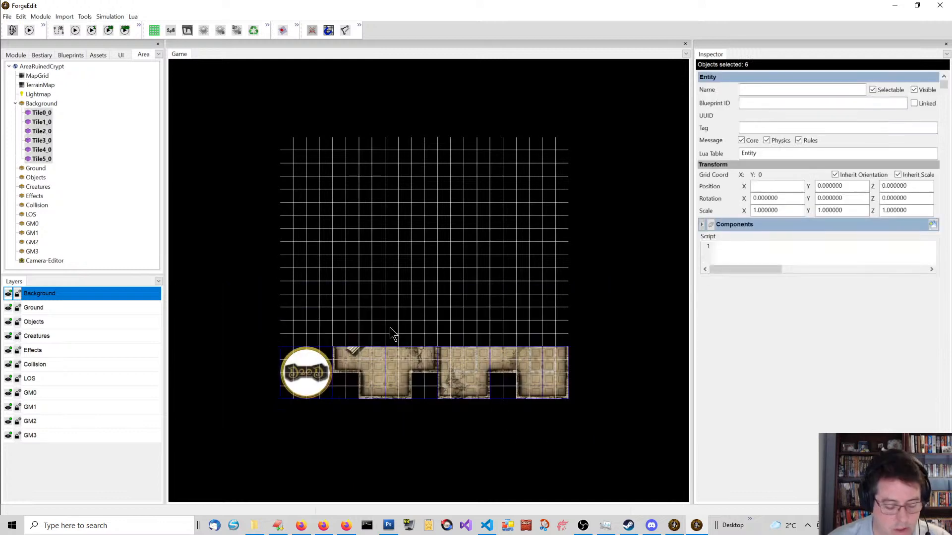
key(ctrl+d)
drag(392, 380, 383, 323)
scroll(389, 340, up, 3)
scroll(374, 350, down, 3)
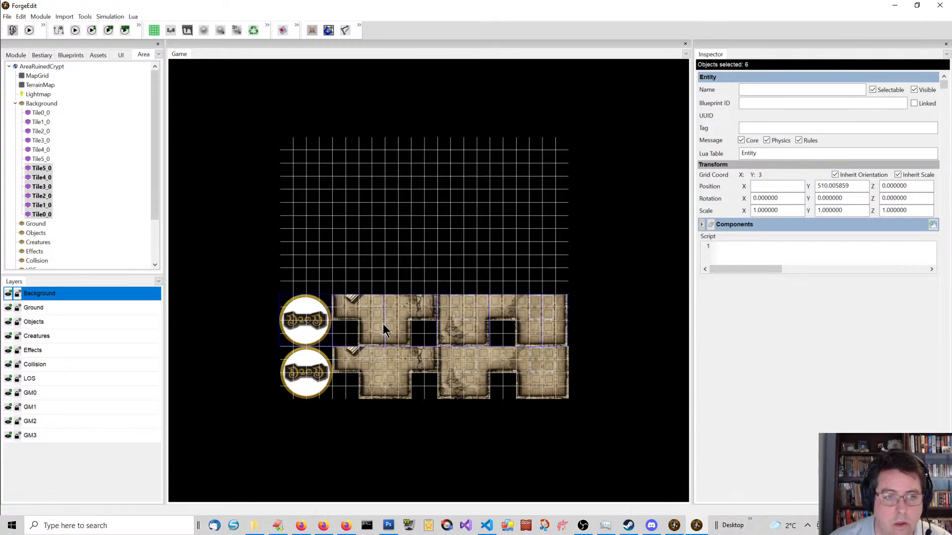
click(242, 329)
Tag the duplicated tile at grid coordinate 0, 4 as Tile0_1 and assign it the sprite ruined_crypt_0_1
scroll(257, 330, up, 3)
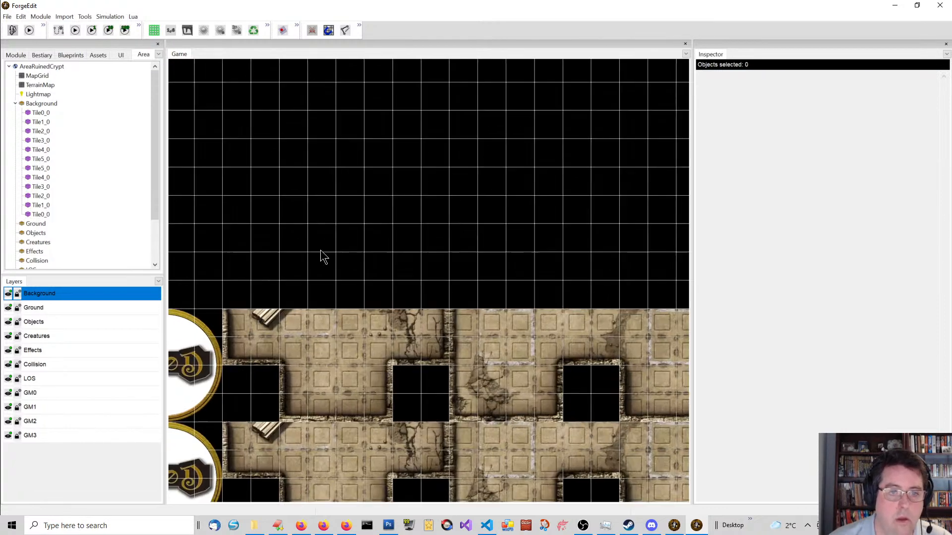
middle_drag(321, 258, 477, 144)
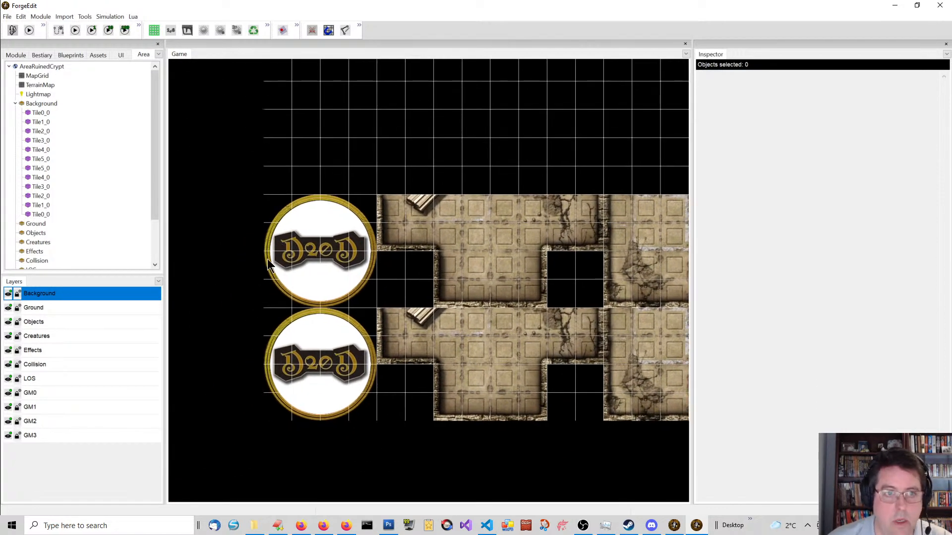
click(283, 267)
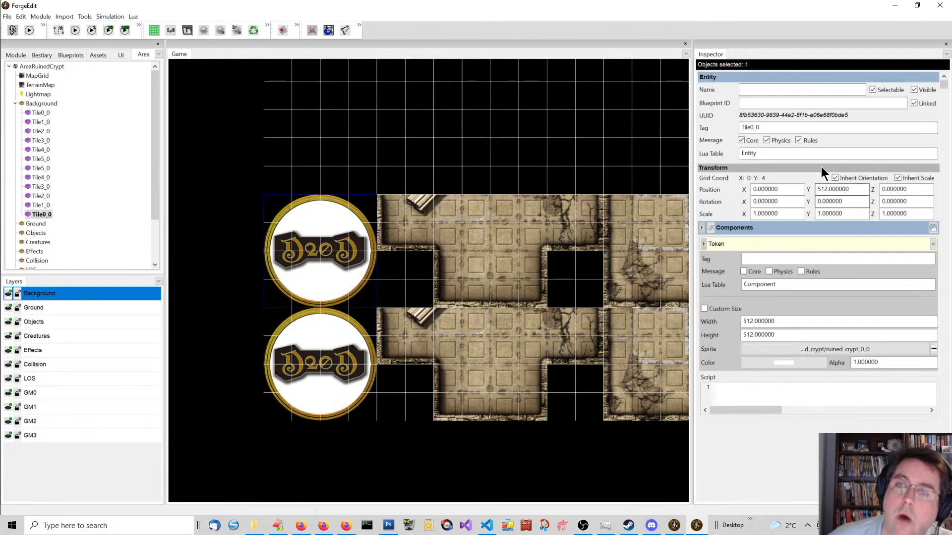
click(794, 125)
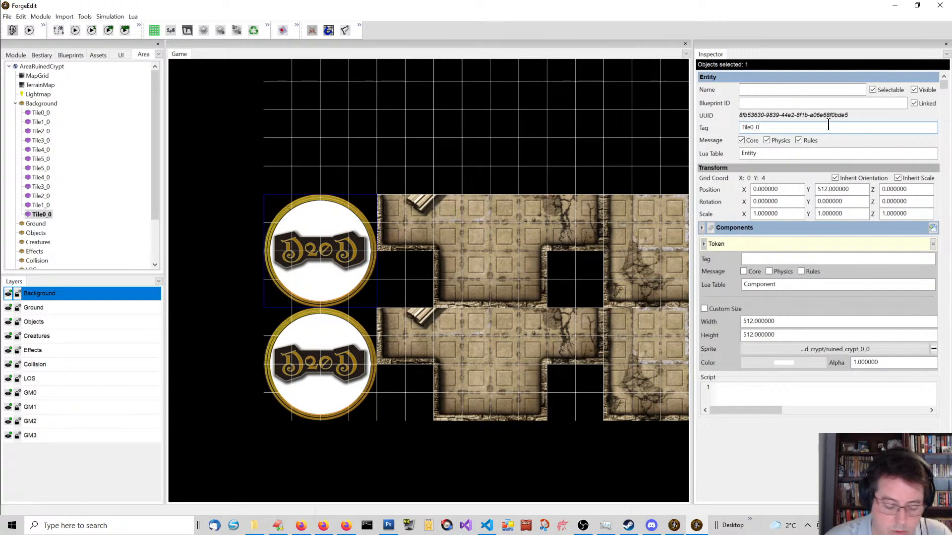
key(BackSpace)
text(1)
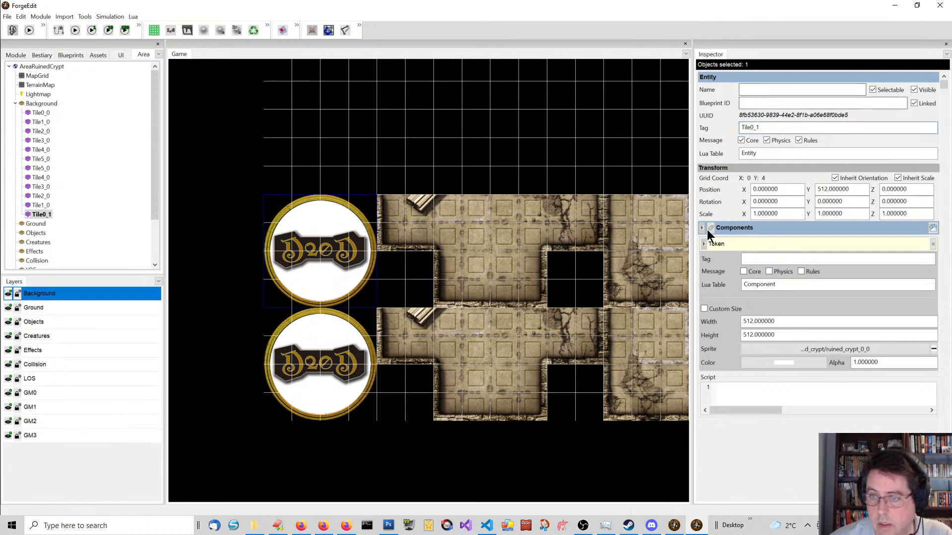
click(842, 351)
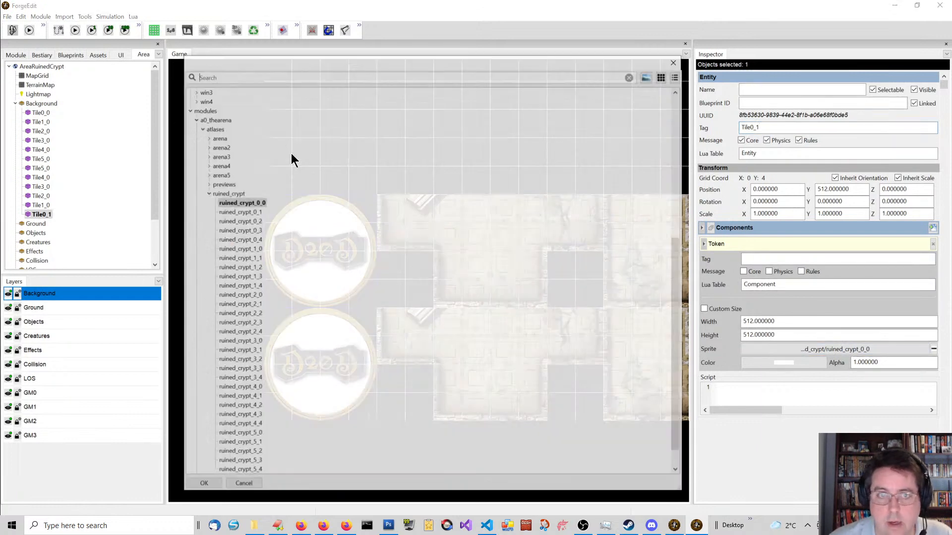
scroll(271, 295, down, 1)
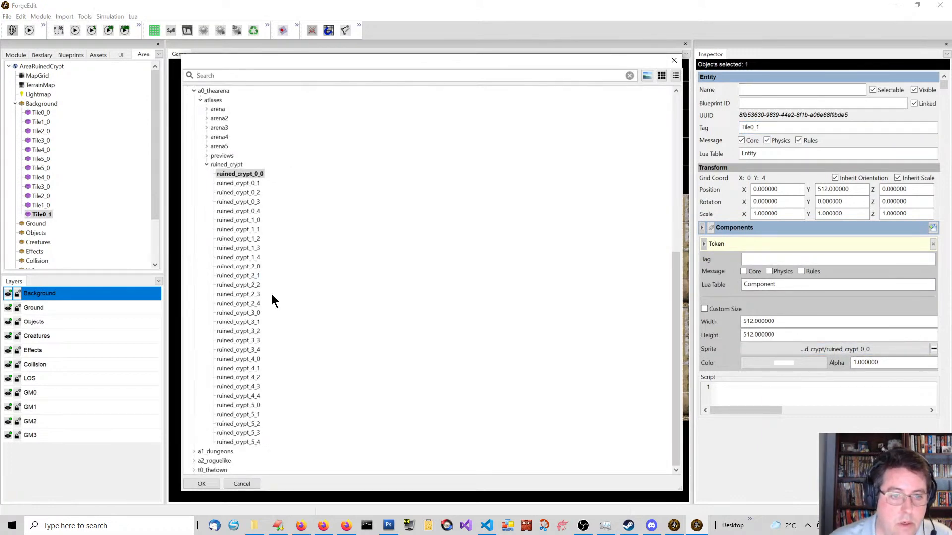
double_click(241, 183)
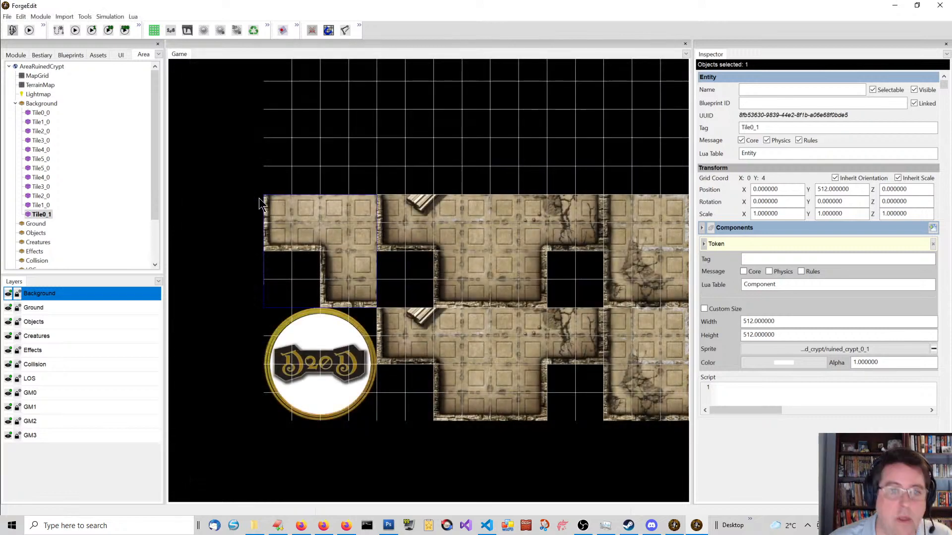
Tag the tile at grid coordinate 4, 4 as Tile1_1 and assign it the sprite ruined_crypt_1_1
click(411, 271)
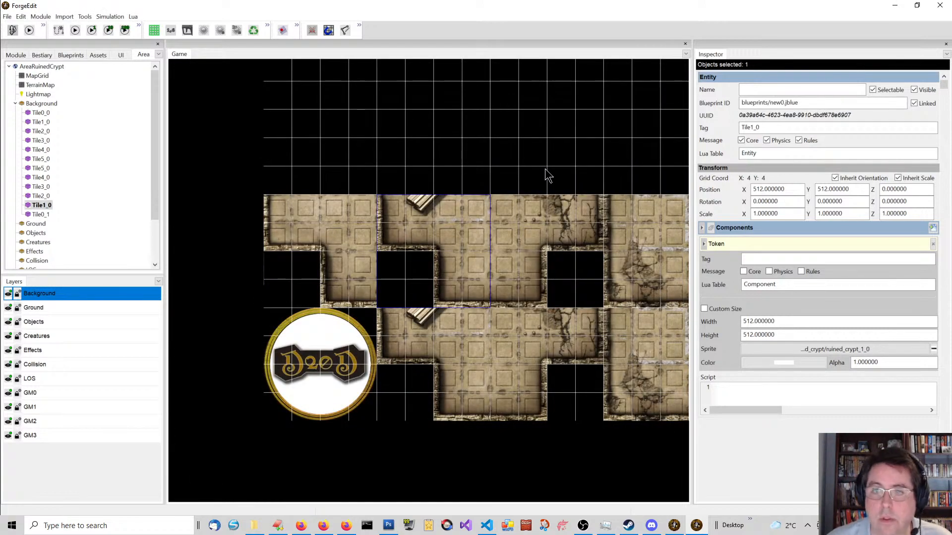
click(777, 129)
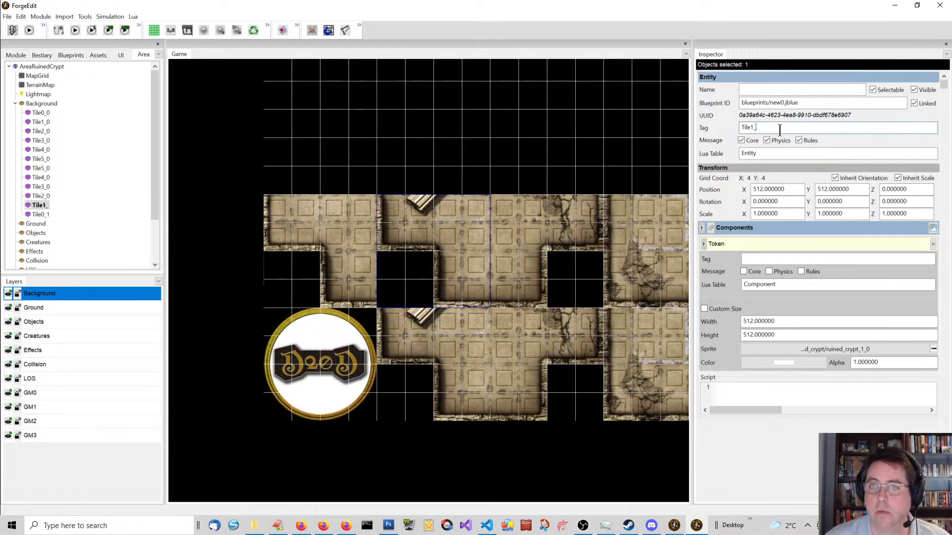
text(1)
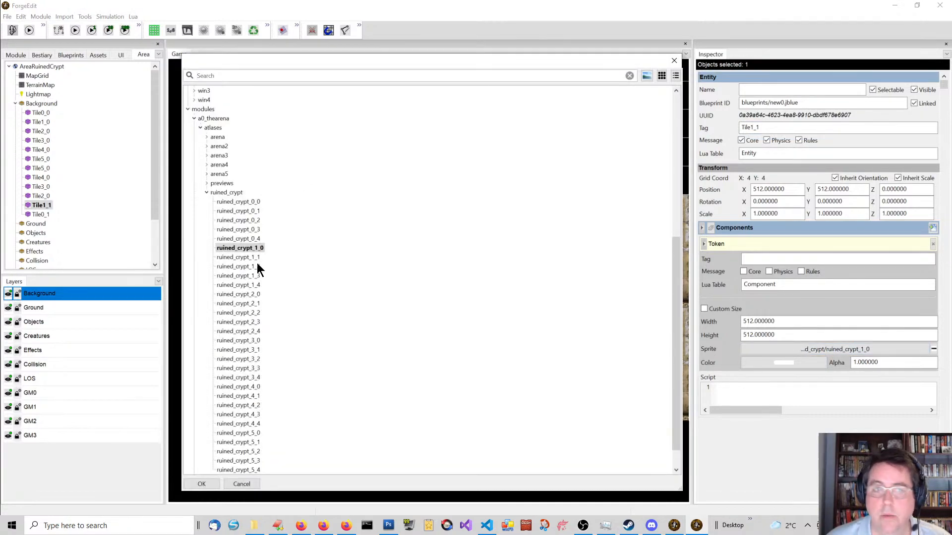
double_click(257, 256)
Tag the tile at grid coordinate 8, 4 as Tile2_1 and assign it the sprite ruined_crypt_2_1
click(523, 222)
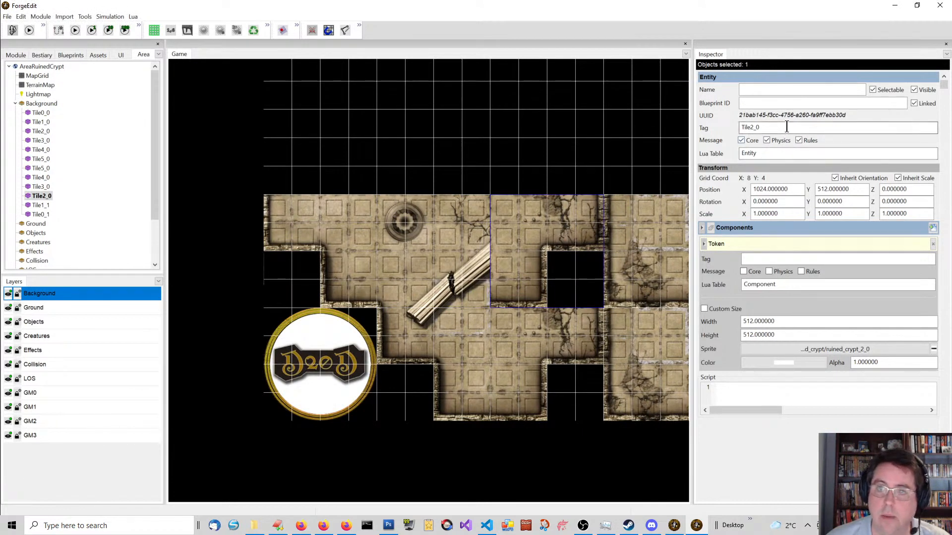
key(BackSpace)
text(1)
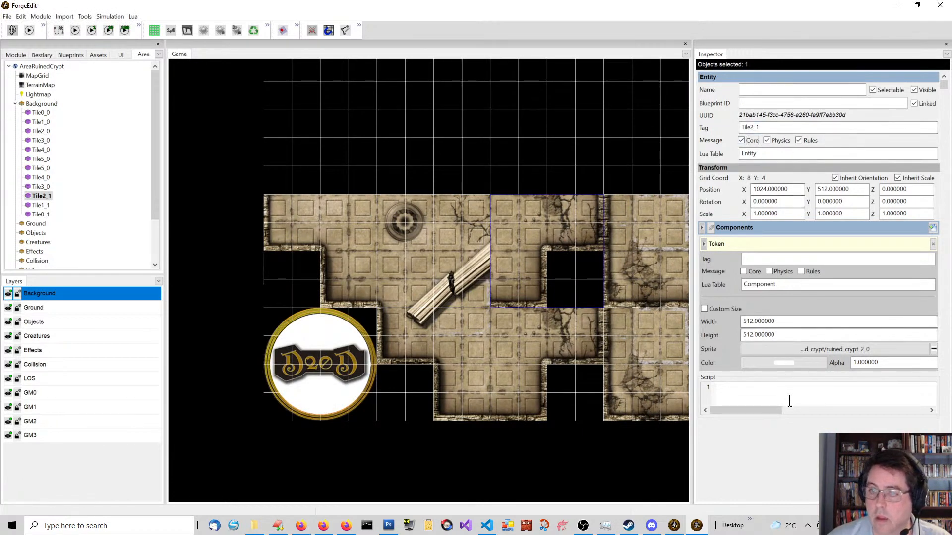
click(835, 350)
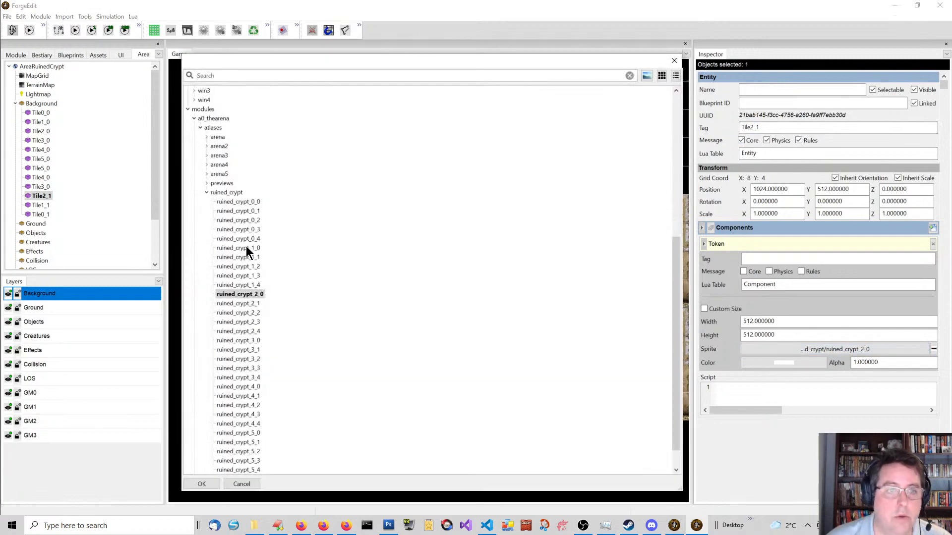
double_click(257, 304)
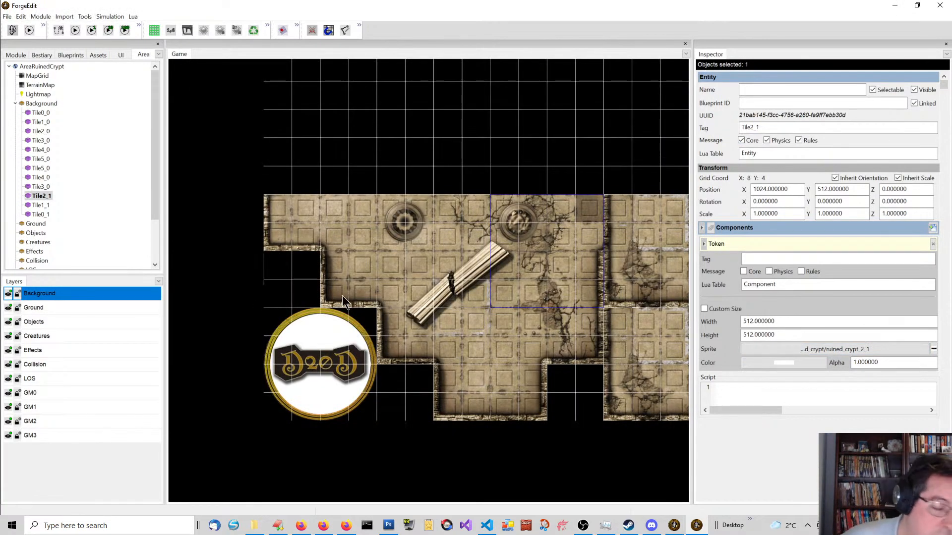
Tag the tile at grid coordinate 12, 4 as Tile3_1 and assign it the sprite ruined_crypt_3_1
scroll(428, 282, down, 1)
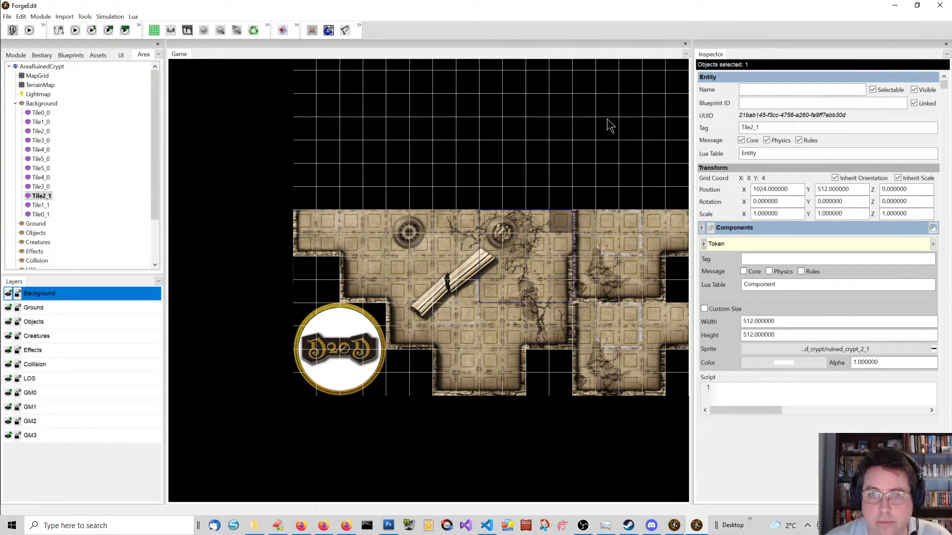
middle_drag(585, 143, 494, 141)
click(520, 276)
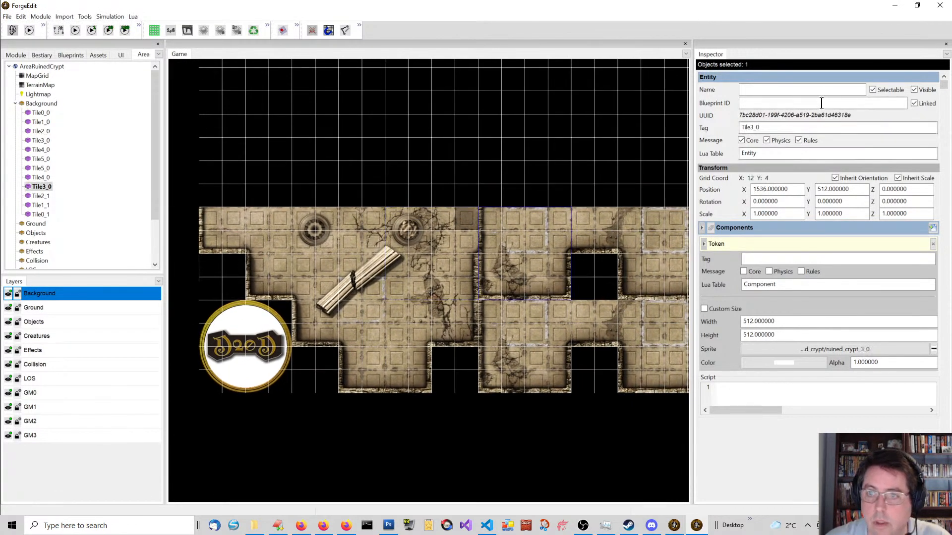
click(787, 129)
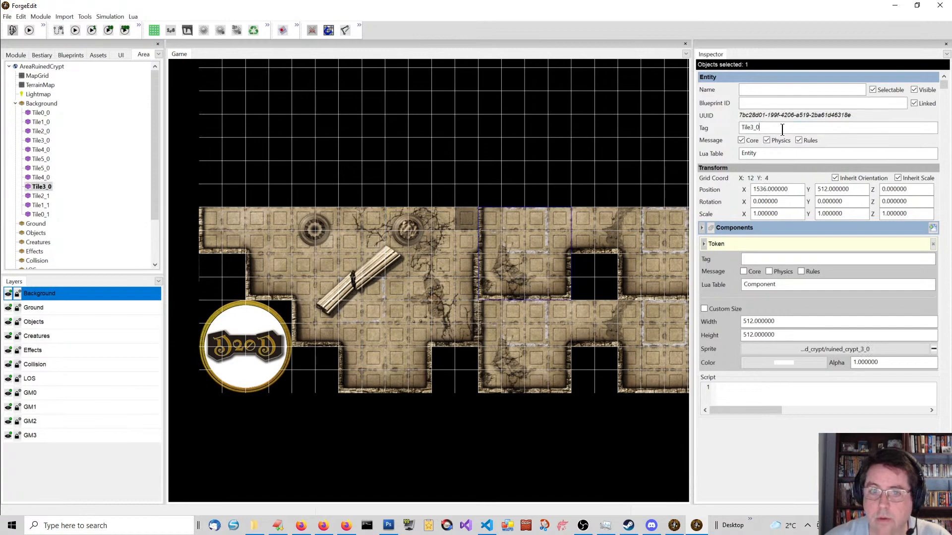
key(BackSpace)
text(1)
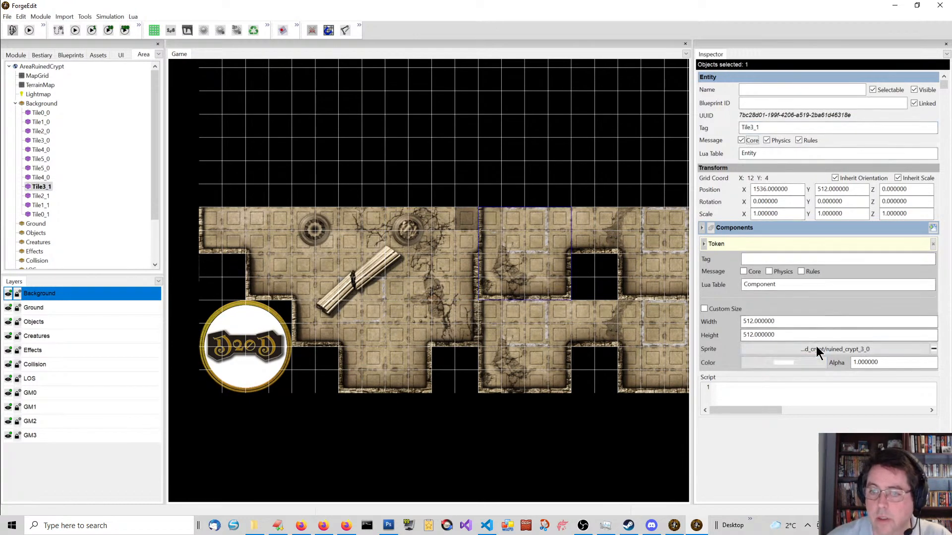
click(816, 348)
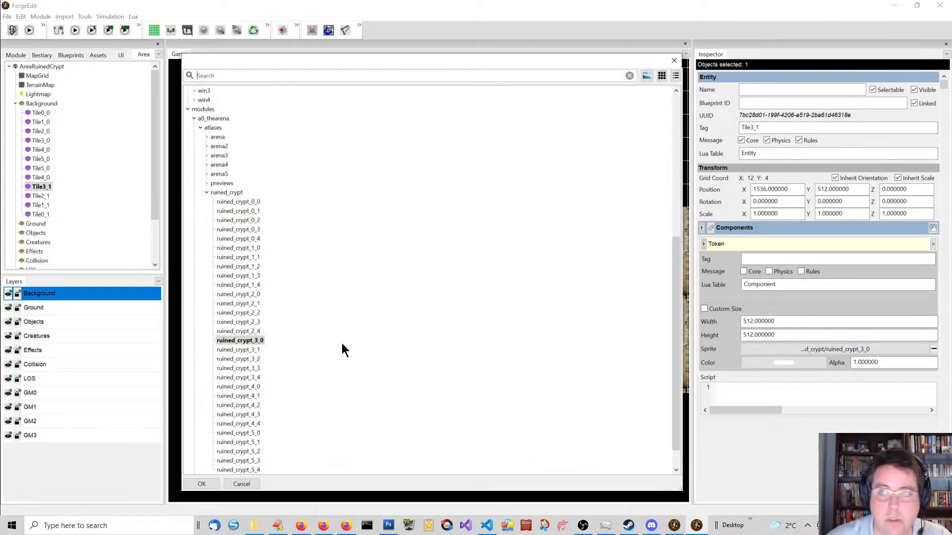
double_click(251, 349)
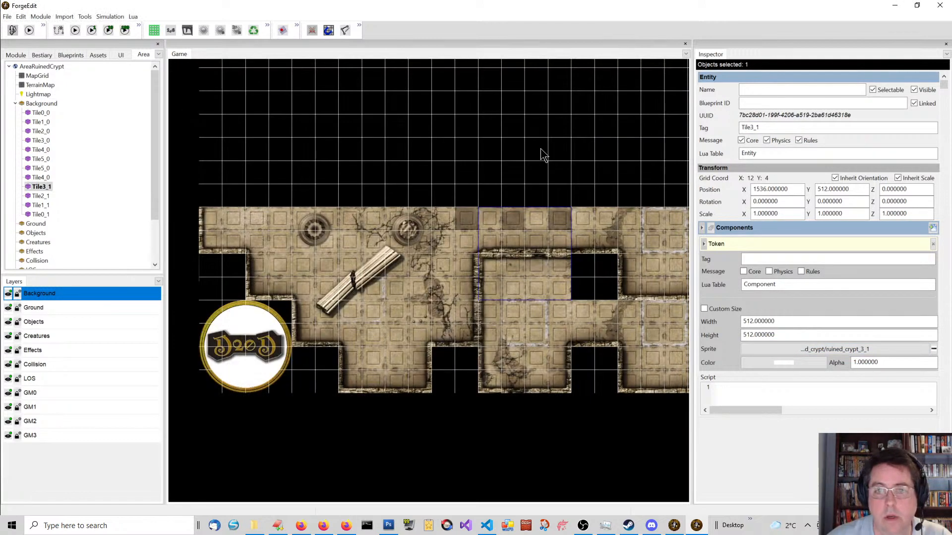
Tag the tile at grid coordinate 16, 4 as Tile4_1 and assign it the sprite ruined_crypt_4_1
click(531, 260)
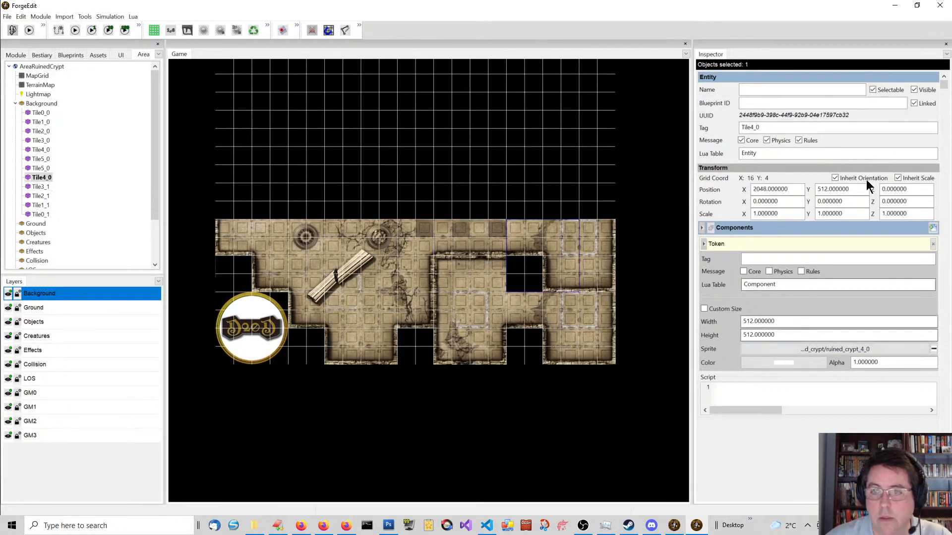
click(770, 130)
text(1)
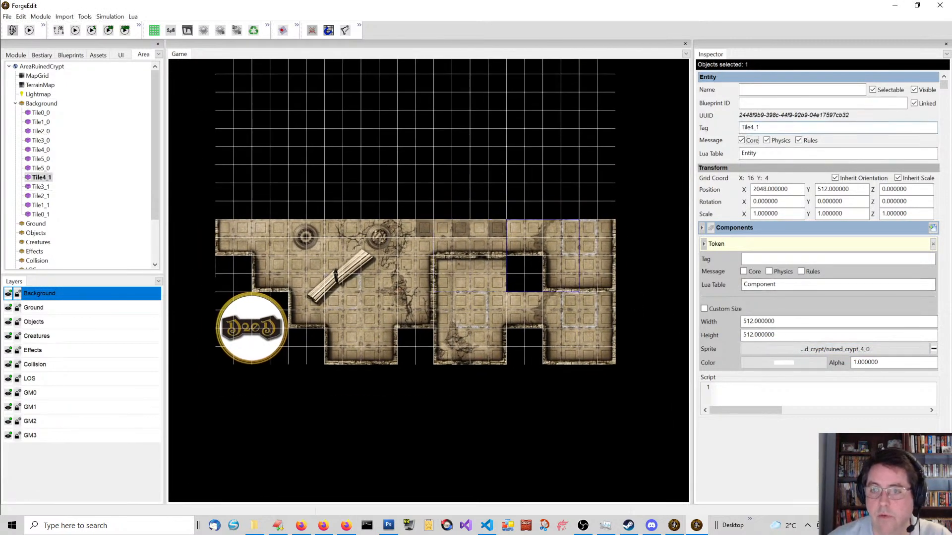
click(872, 351)
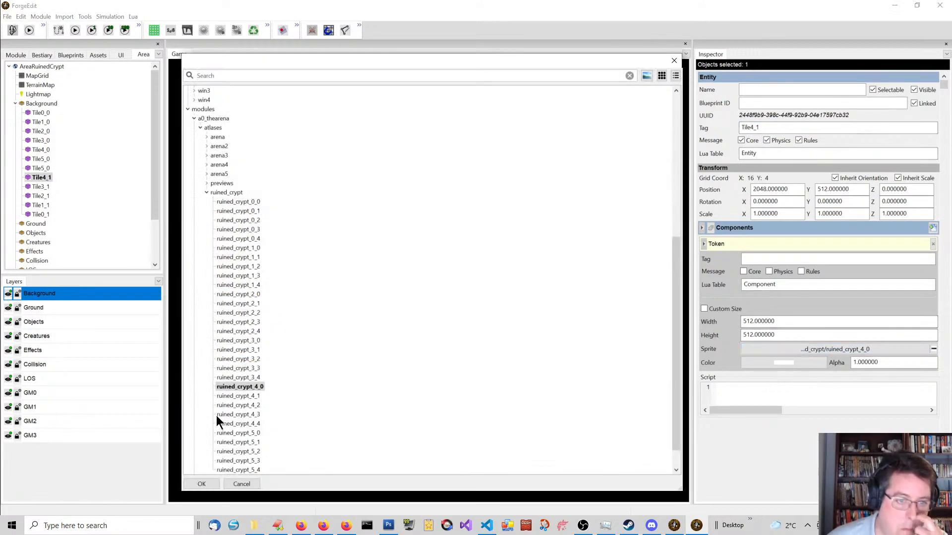
double_click(238, 396)
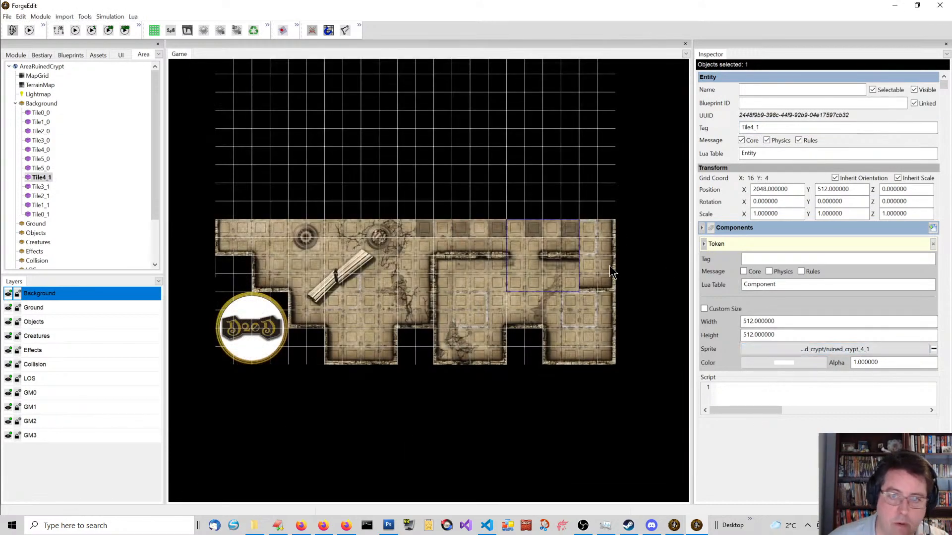
Tag the tile at grid coordinate 20, 4 as Tile5_1 and assign it the sprite ruined_crypt_5_1
click(612, 272)
click(766, 128)
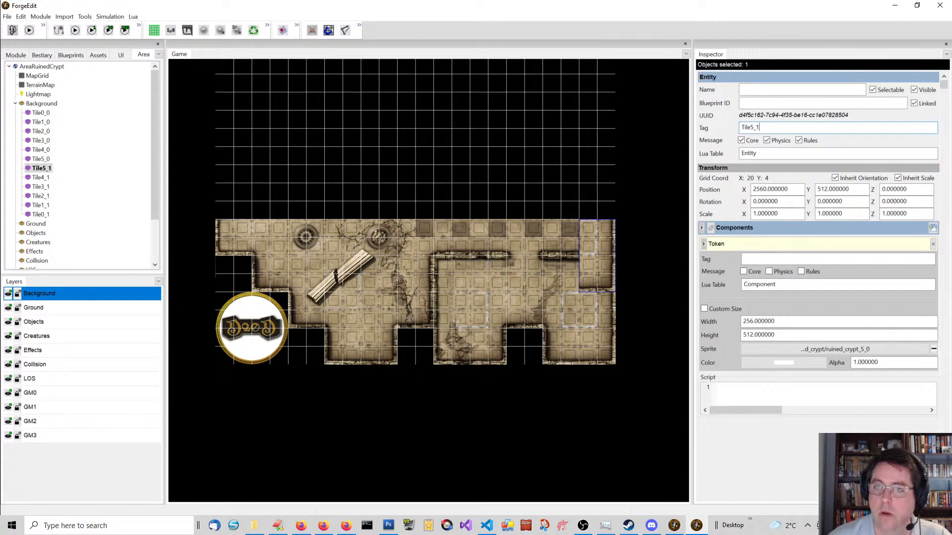
click(888, 348)
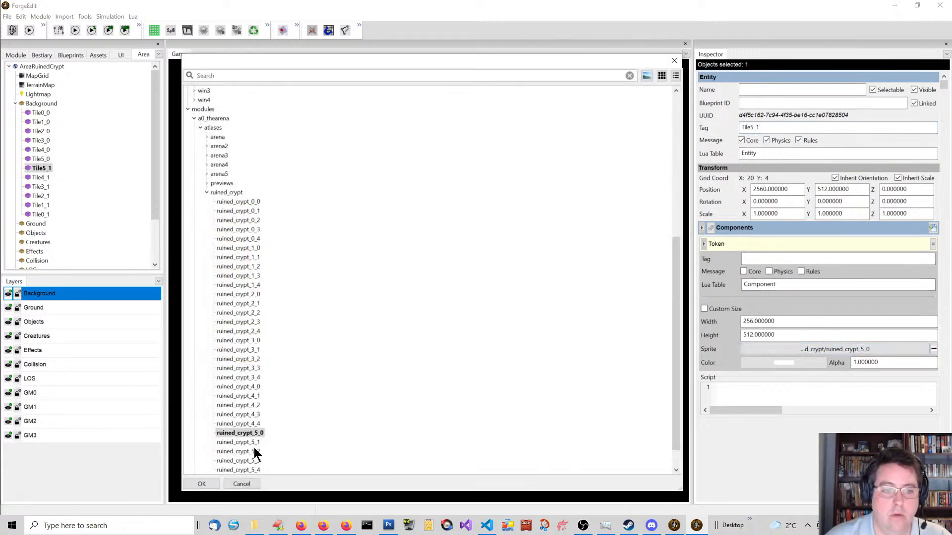
double_click(253, 443)
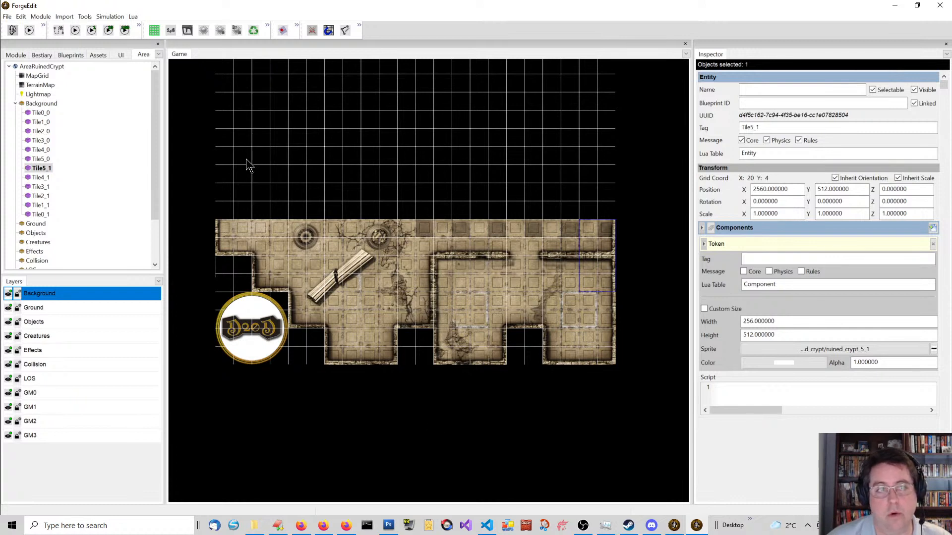
Duplicate the six tiles of the second row, Tile0_1 to Tile5_1, and place the copies directly above at grid Y 8
click(201, 158)
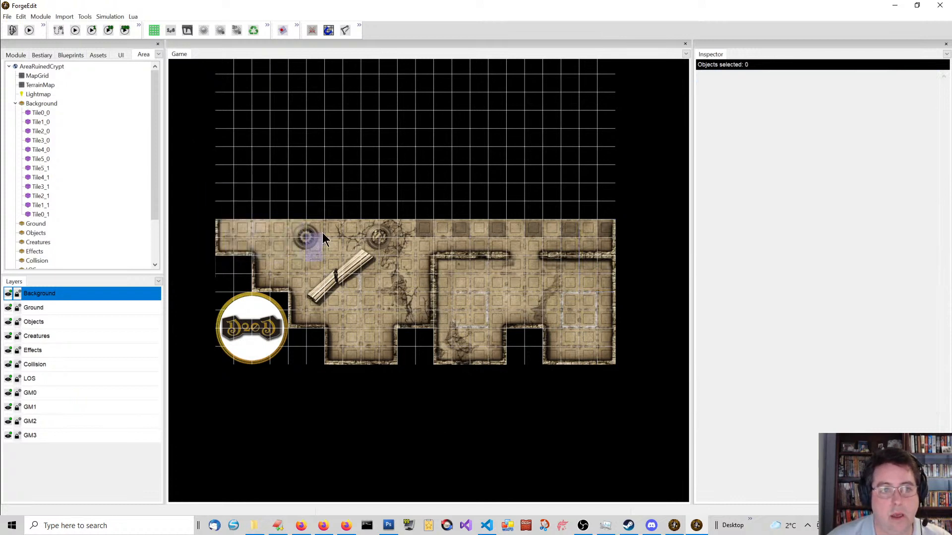
click(323, 234)
click(197, 154)
drag(189, 159, 611, 269)
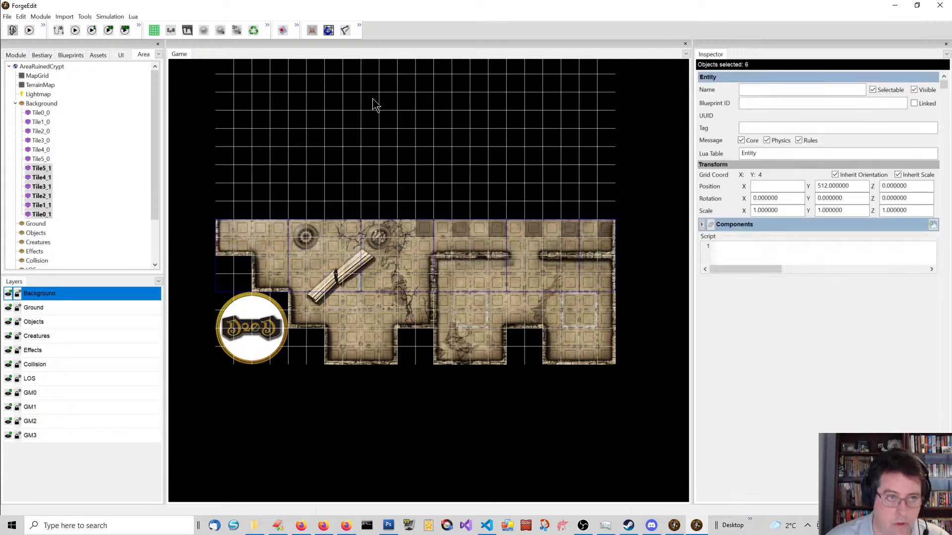
key(ctrl+d)
drag(318, 260, 318, 192)
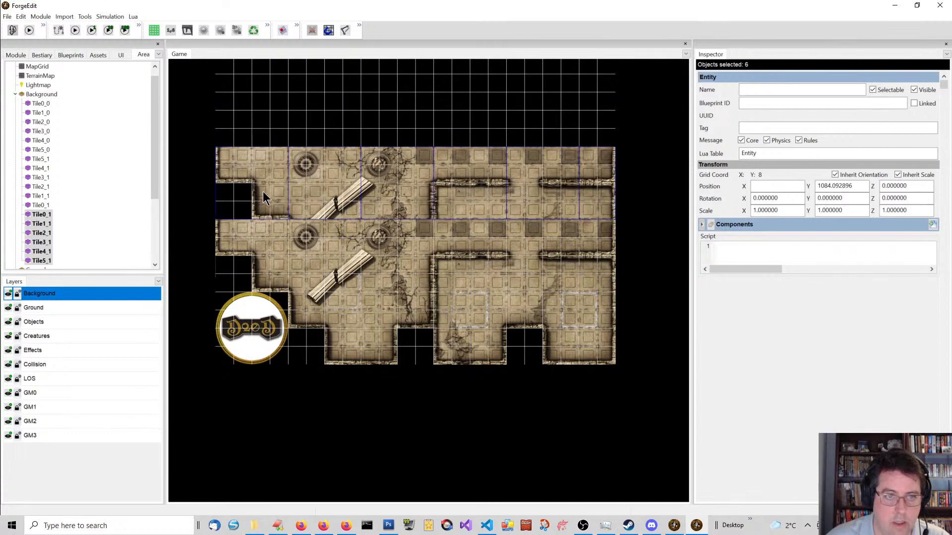
click(241, 98)
Tag the tile at grid coordinate 0, 8 as Tile0_2 and assign it the sprite ruined_crypt_0_2
click(248, 190)
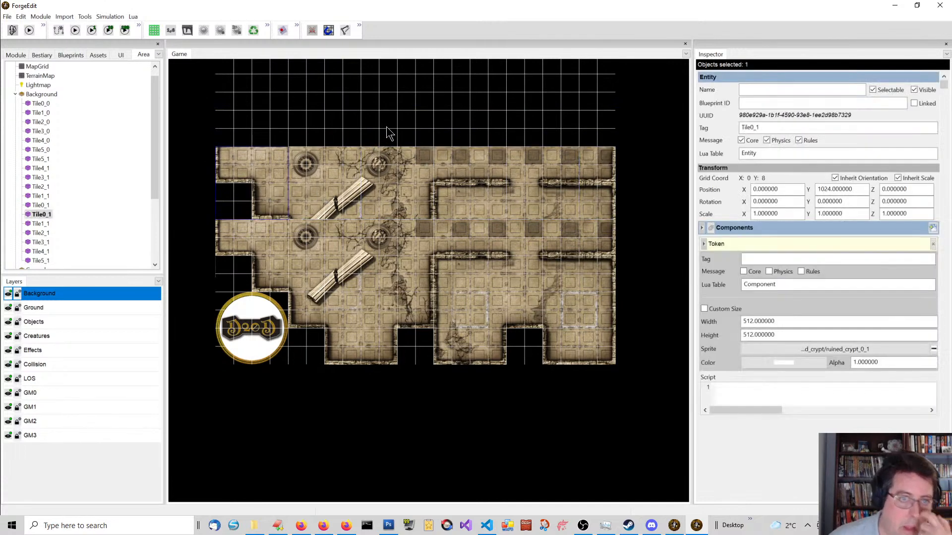
click(775, 128)
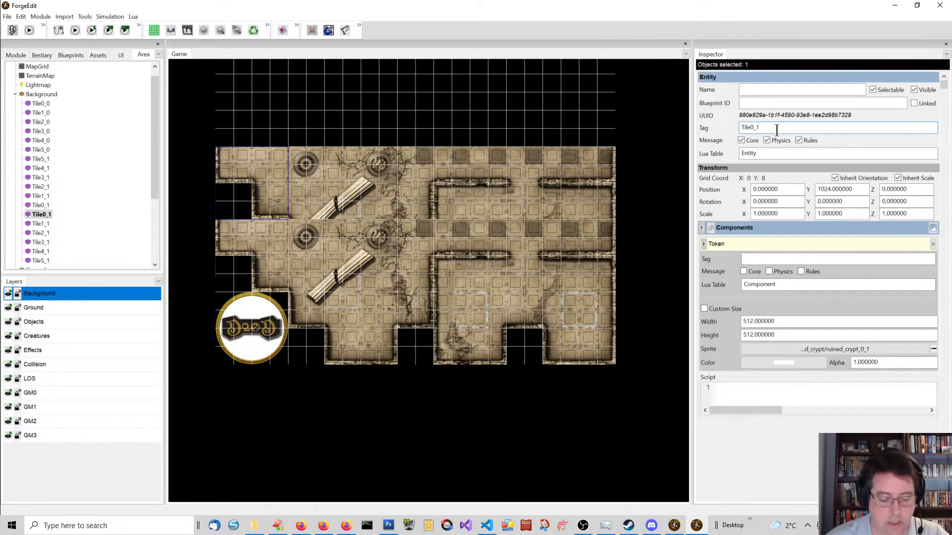
key(BackSpace)
text(2)
key(Tab)
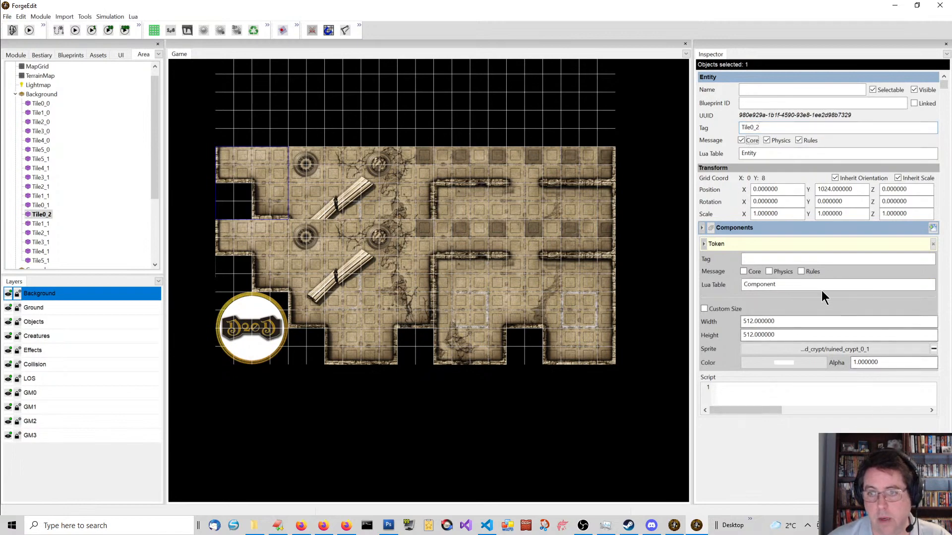
click(820, 350)
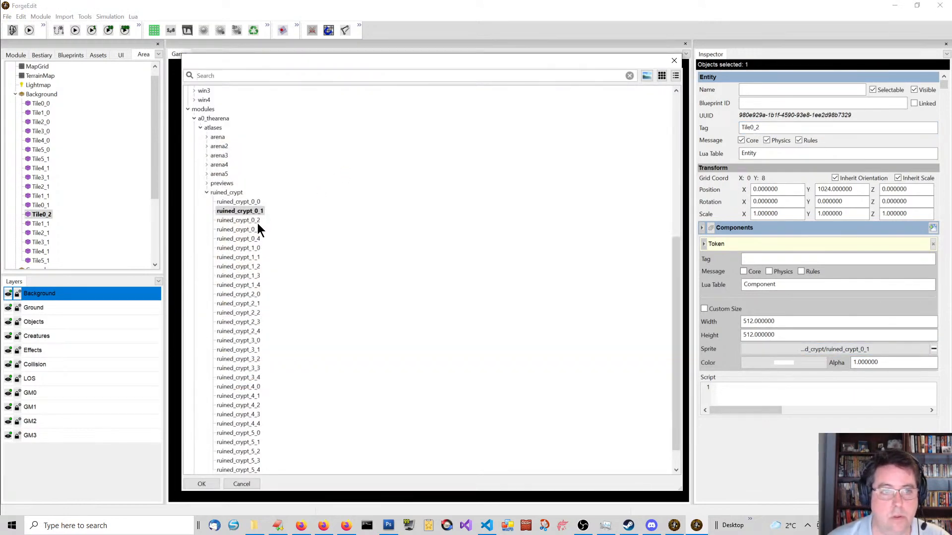
double_click(243, 220)
Tag the tile at grid coordinate 4, 8 as Tile1_2 and assign it the sprite ruined_crypt_1_2
click(320, 188)
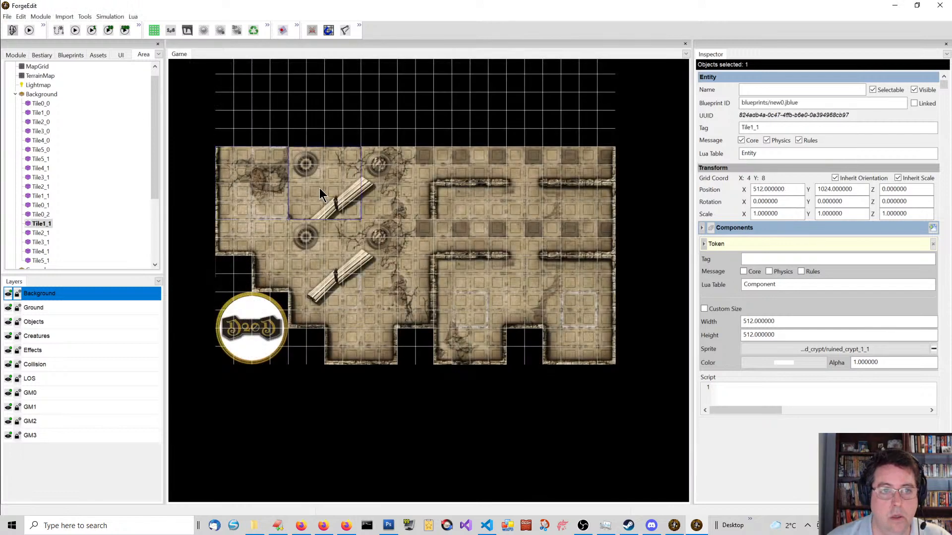
click(799, 128)
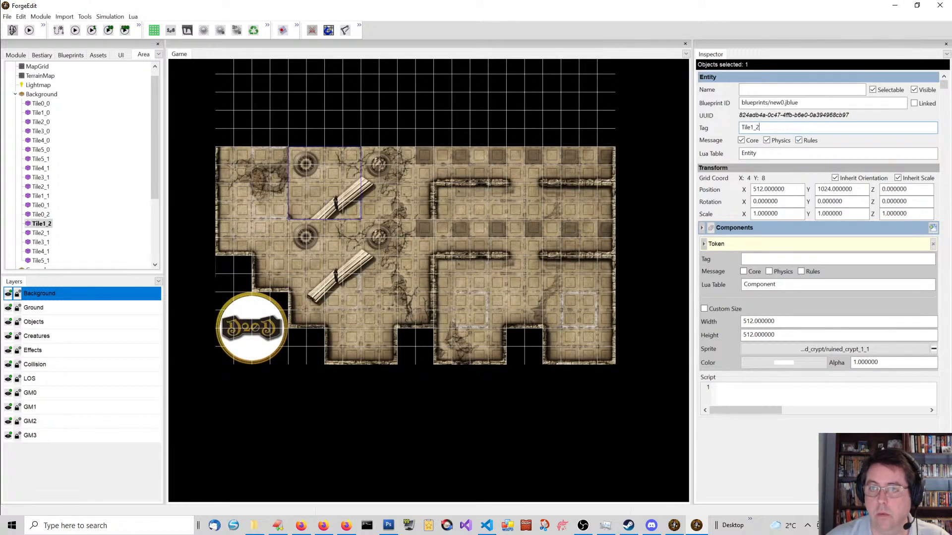
click(824, 349)
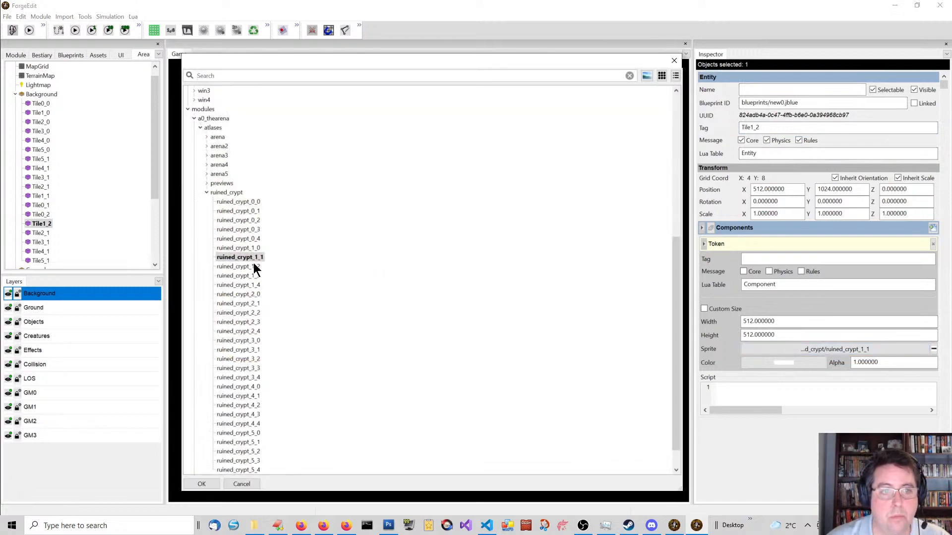
double_click(253, 262)
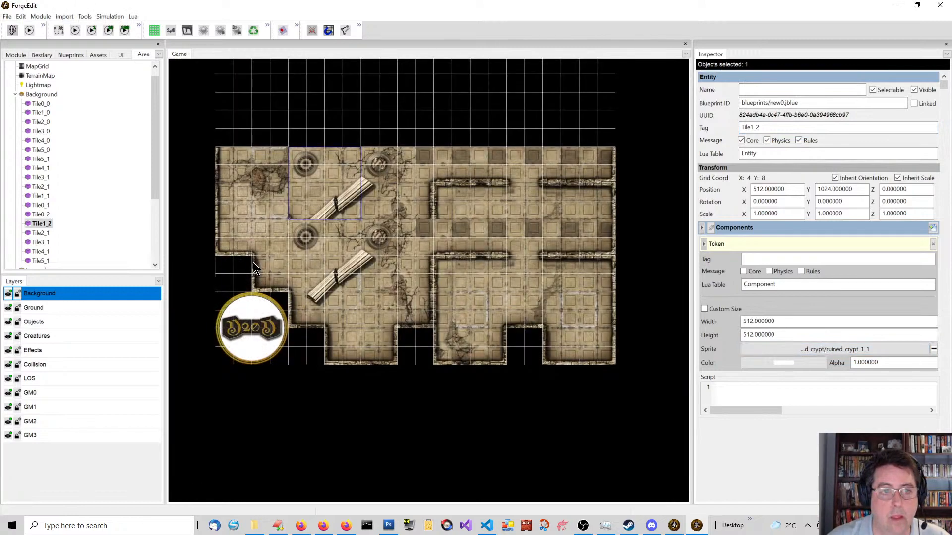
click(853, 350)
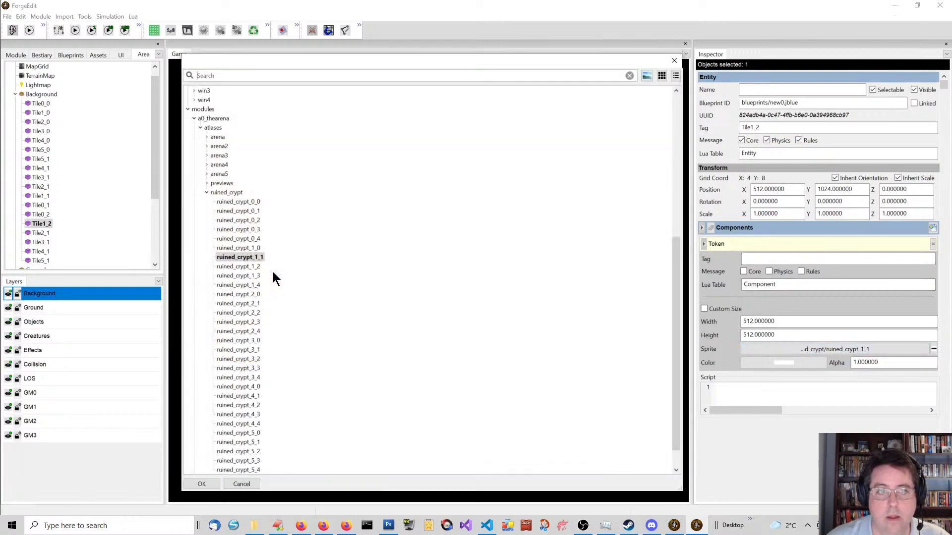
double_click(245, 266)
Tag the tile at grid coordinate 8, 8 as Tile2_2 and assign it the sprite ruined_crypt_2_2
click(371, 184)
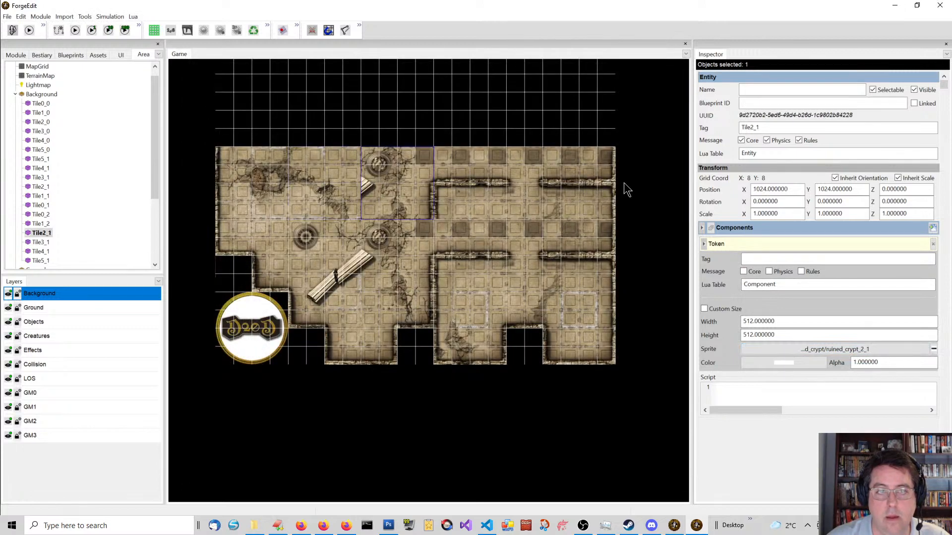
click(815, 125)
key(BackSpace)
text(2)
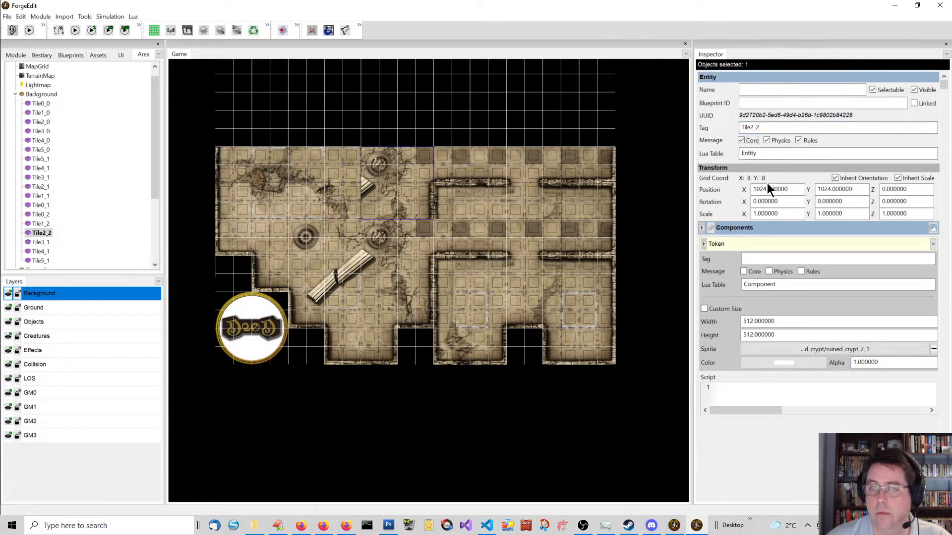
click(798, 349)
double_click(248, 313)
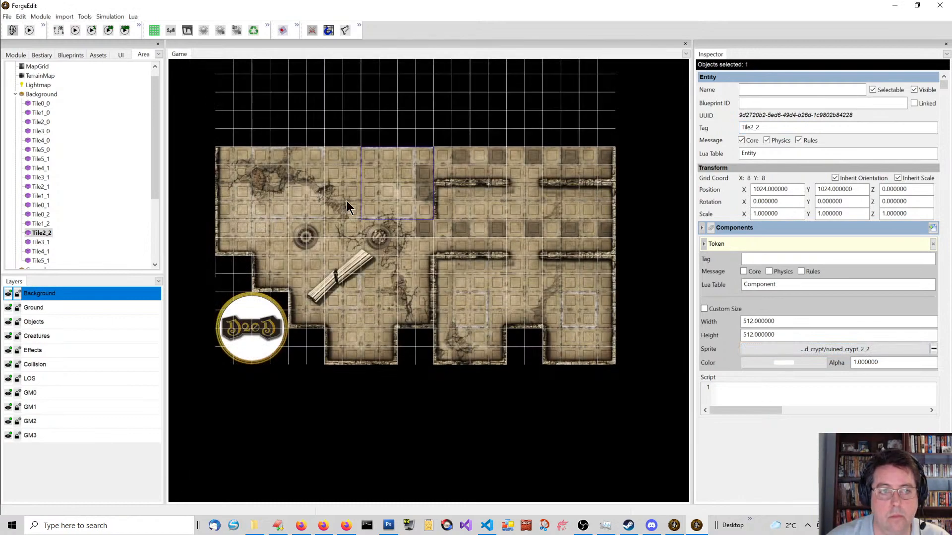
Tag the tile at grid coordinate 12, 8 as Tile3_2 and assign it the sprite ruined_crypt_3_2
click(472, 180)
click(796, 128)
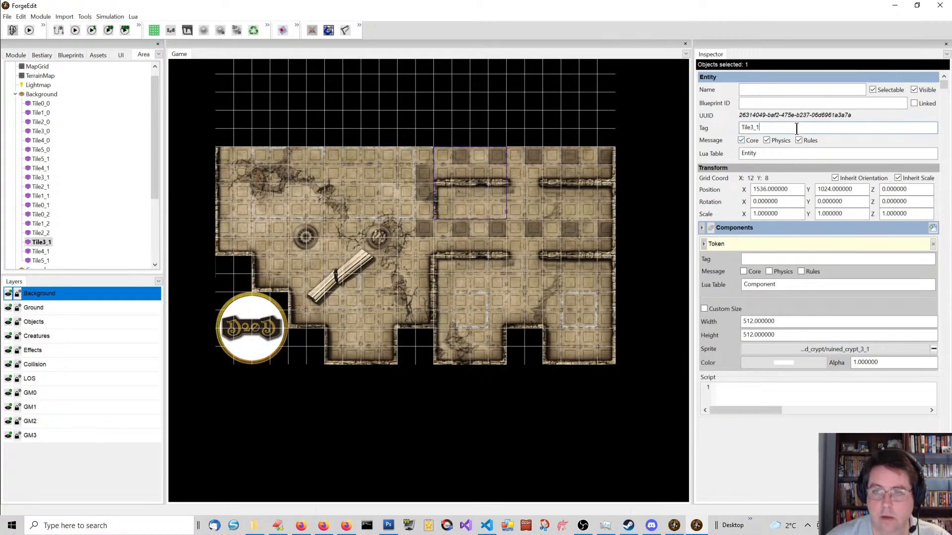
key(BackSpace)
text(2)
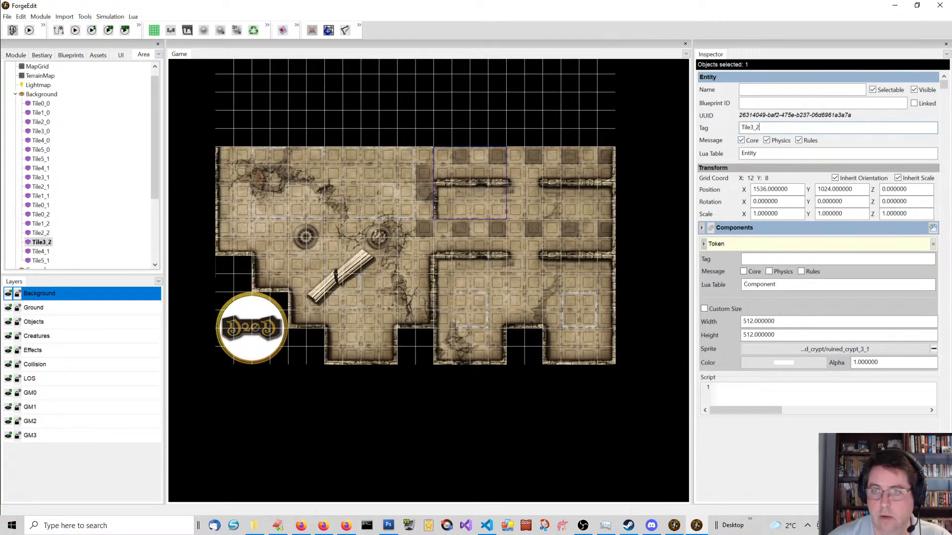
click(811, 350)
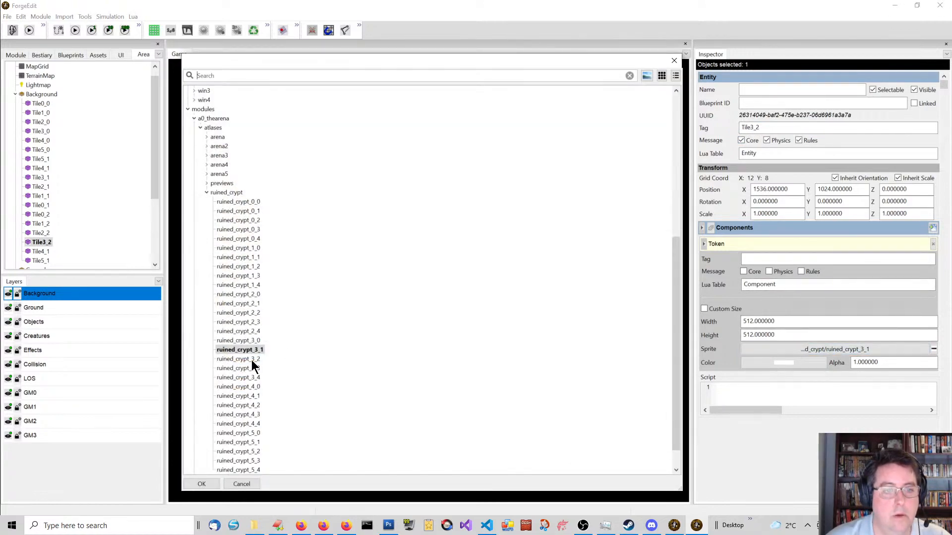
double_click(253, 359)
Tag the tile at grid coordinate 16, 8 as Tile4_2 and assign it the sprite ruined_crypt_4_2
click(530, 178)
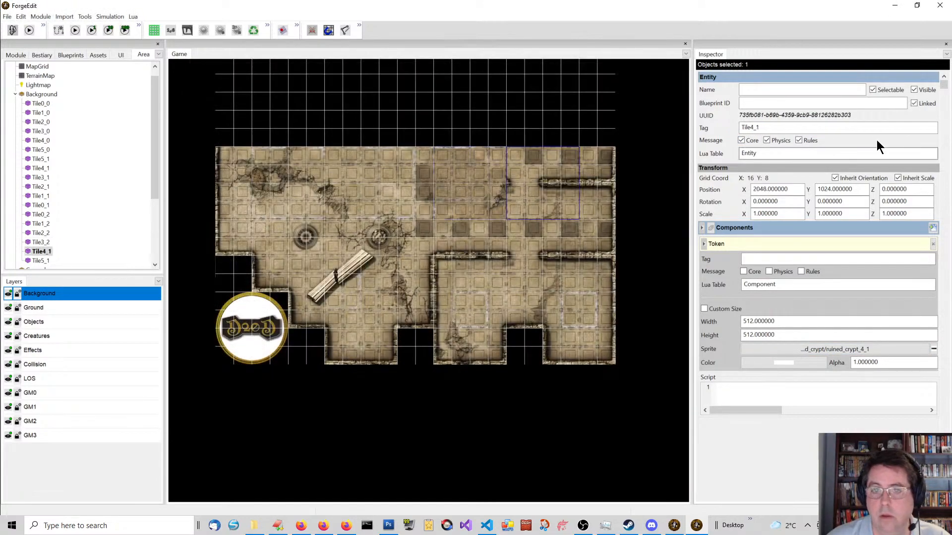
key(BackSpace)
text(2)
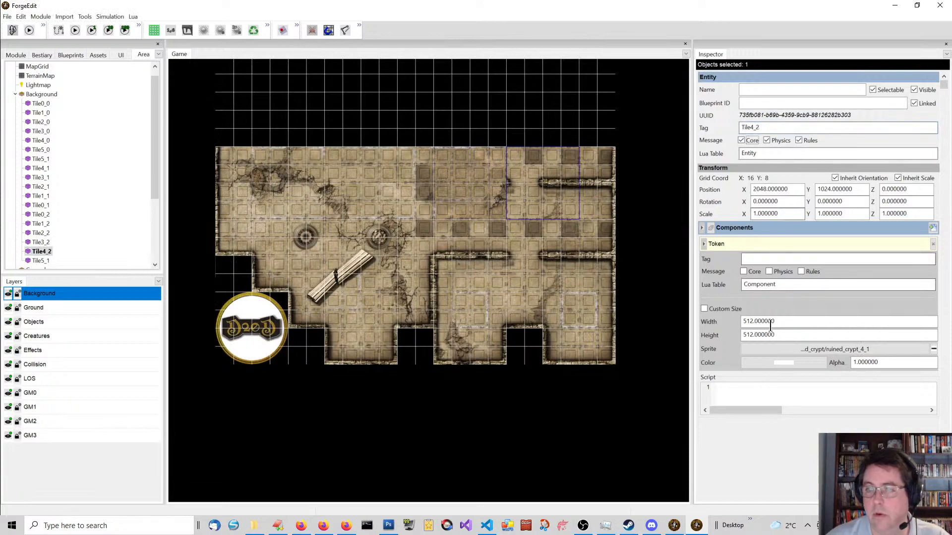
click(795, 349)
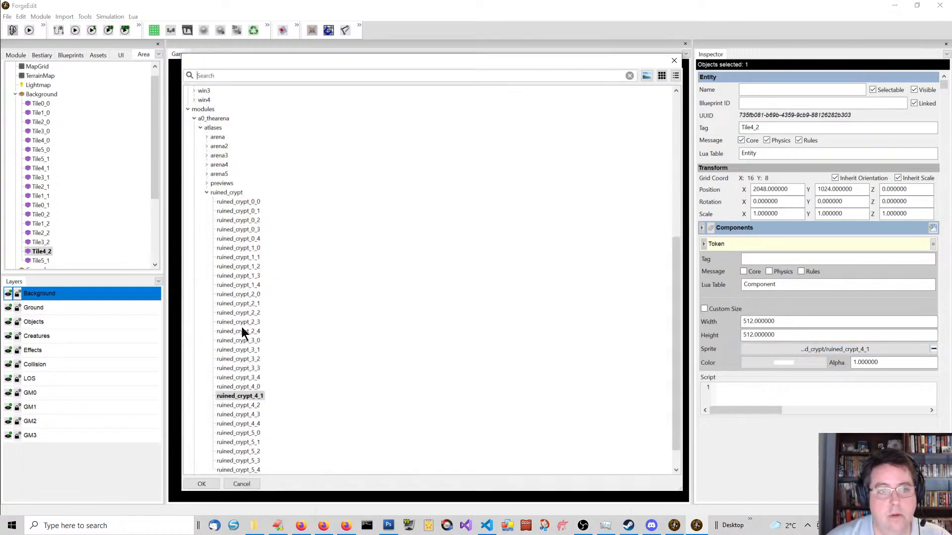
double_click(252, 378)
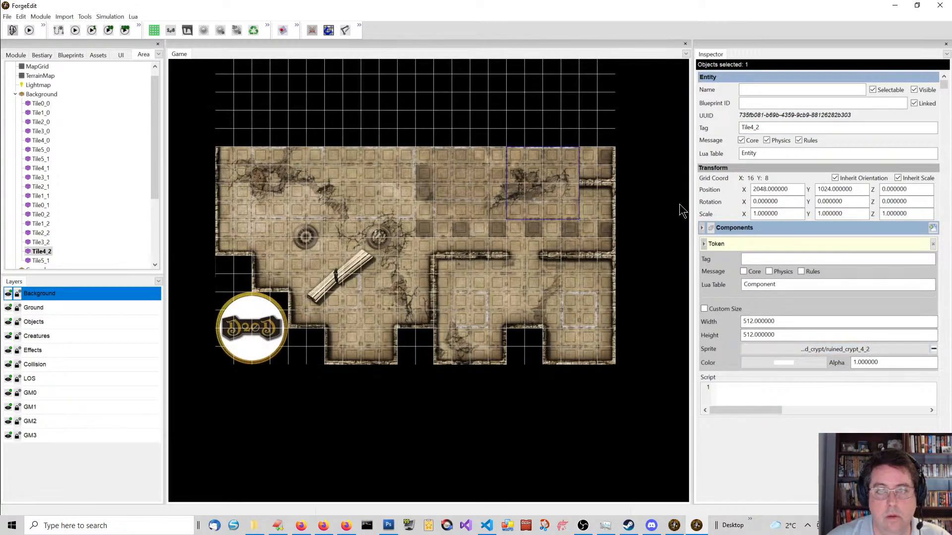
Tag the tile at grid coordinate 20, 8 as Tile5_2 and assign it the sprite ruined_crypt_5_2
click(599, 194)
click(785, 128)
key(BackSpace)
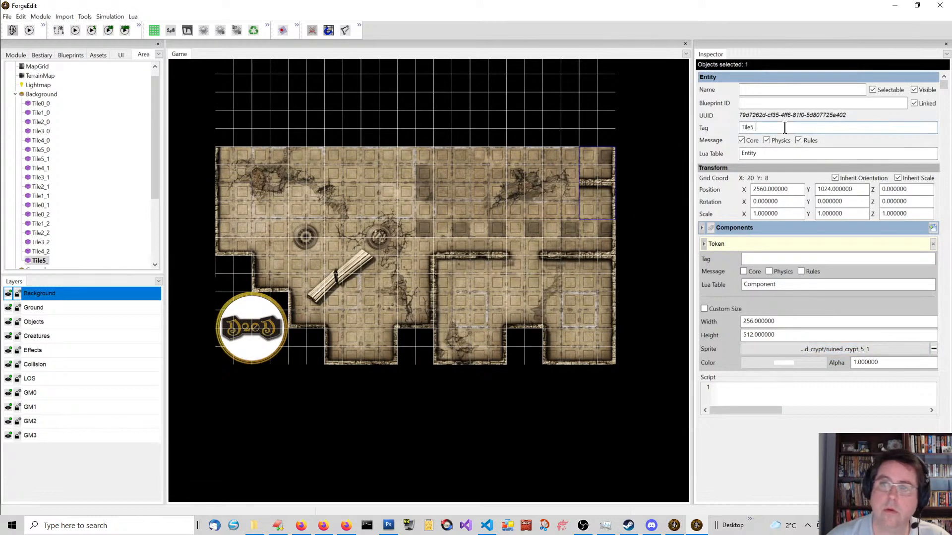
text(2)
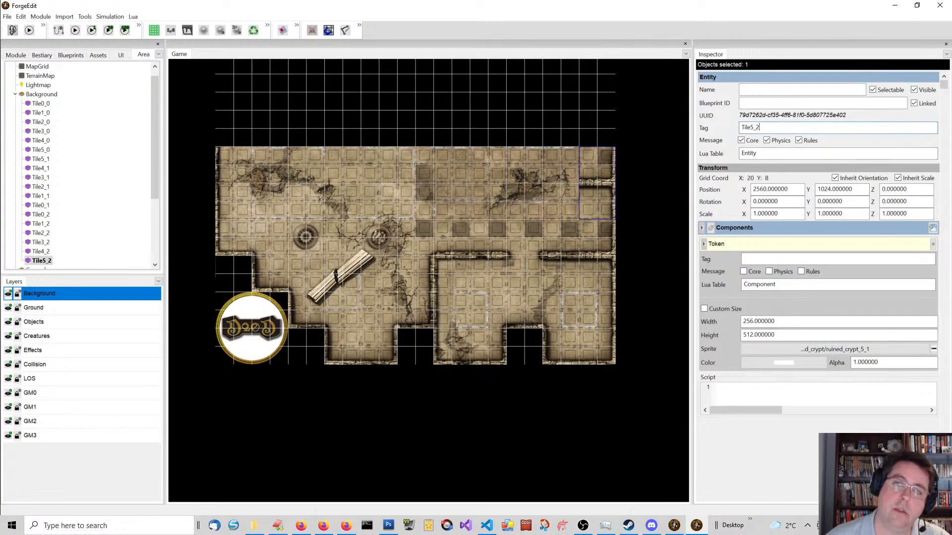
click(828, 349)
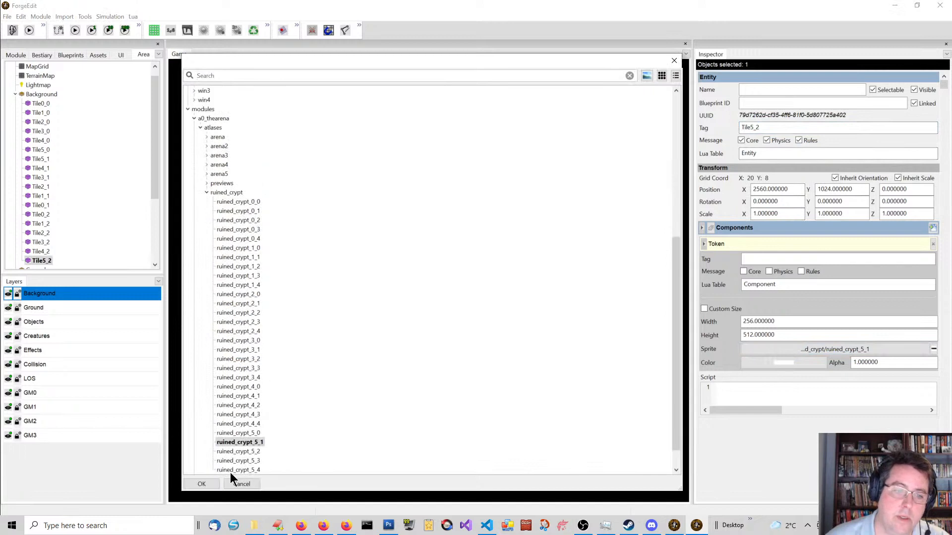
double_click(245, 452)
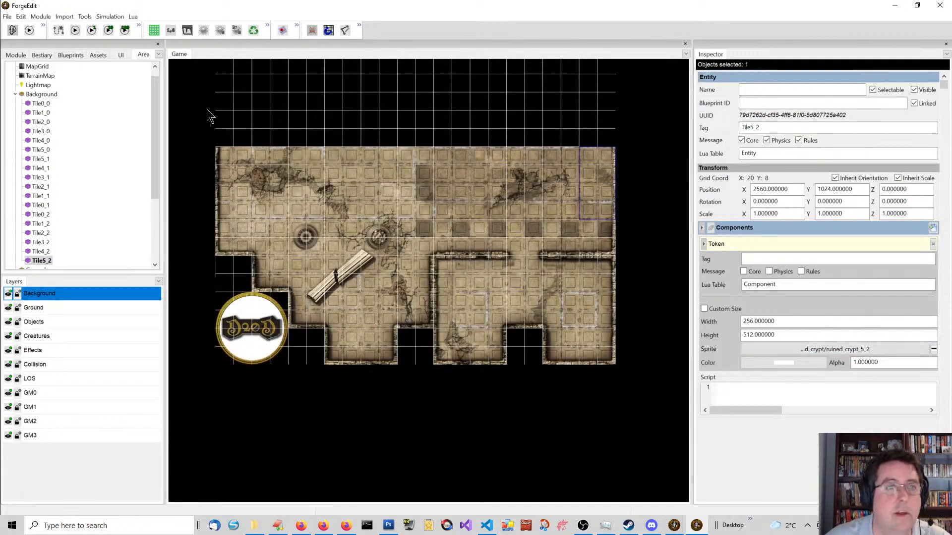
Duplicate the six third-row tiles, Tile0_2 to Tile5_2, place the copies directly above at grid Y 12, and save all changes
click(207, 110)
drag(197, 90, 665, 198)
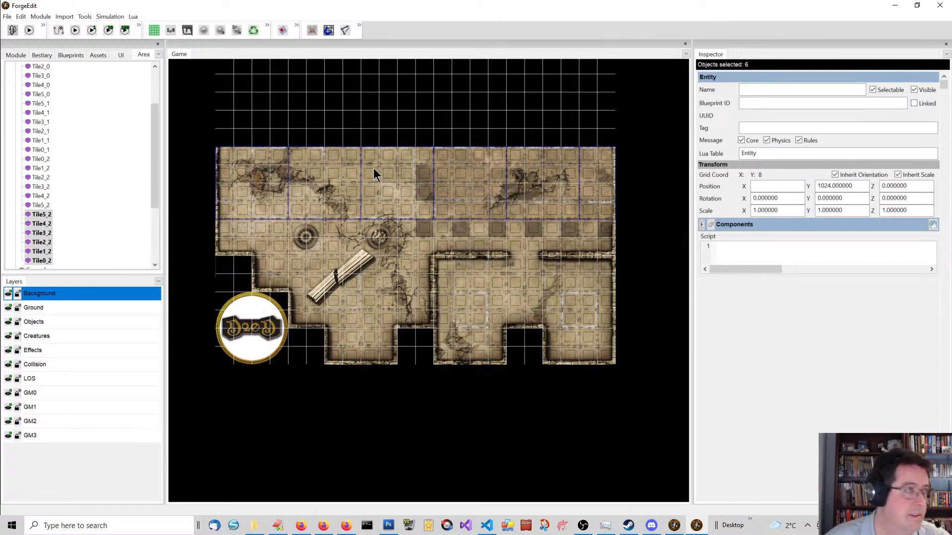
drag(374, 166, 346, 180)
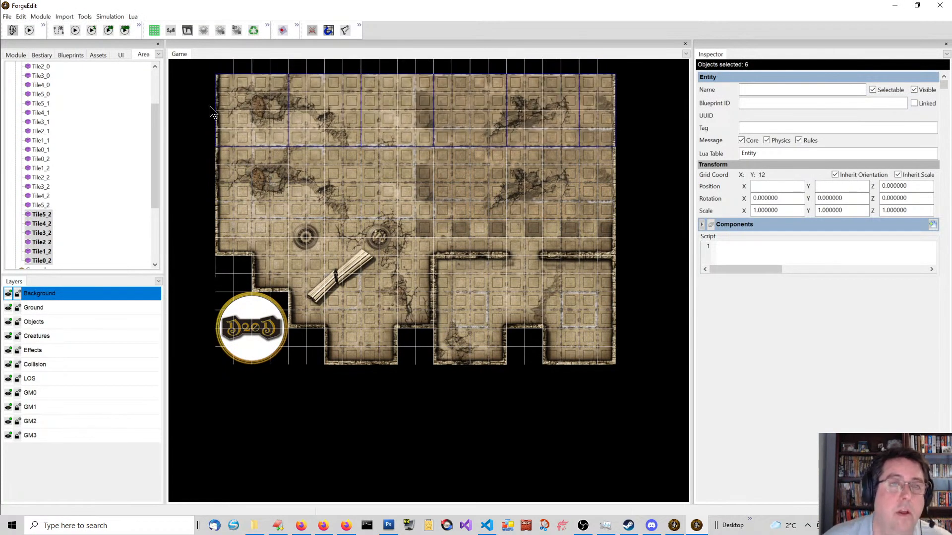
mouse_move(328, 122)
mouse_down()
mouse_move(350, 115)
mouse_move(338, 115)
mouse_up()
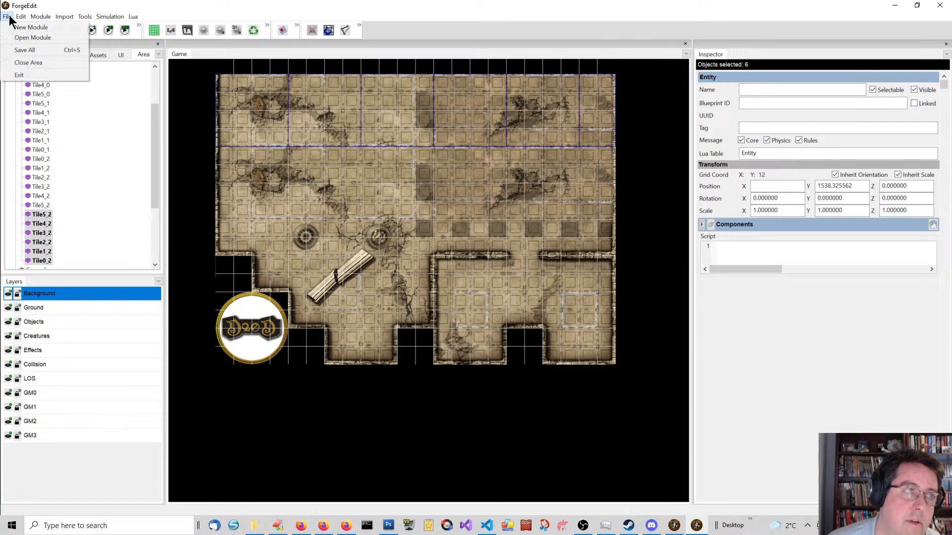
click(18, 52)
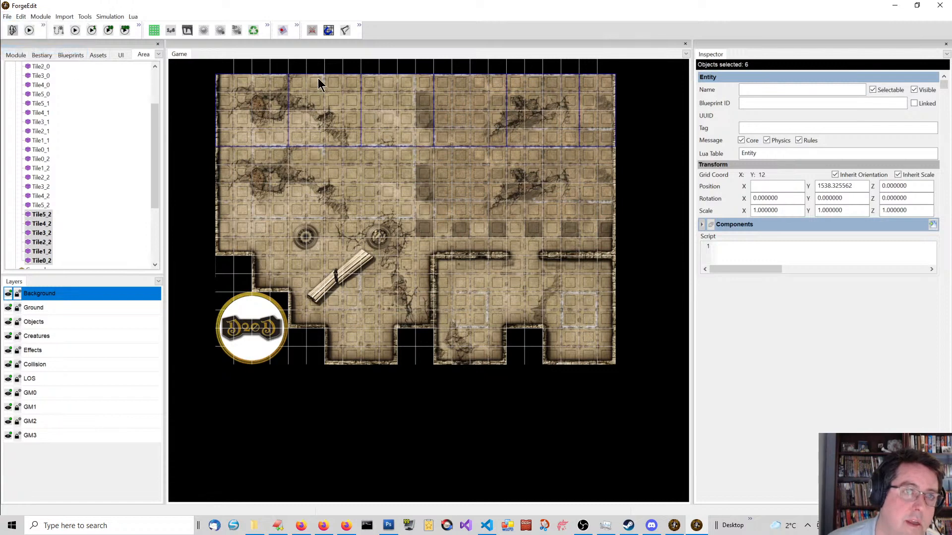
Adjust the six duplicated fourth-row tiles so they align exactly with the grid at Y position 1536
click(329, 31)
drag(332, 78, 390, 96)
click(330, 34)
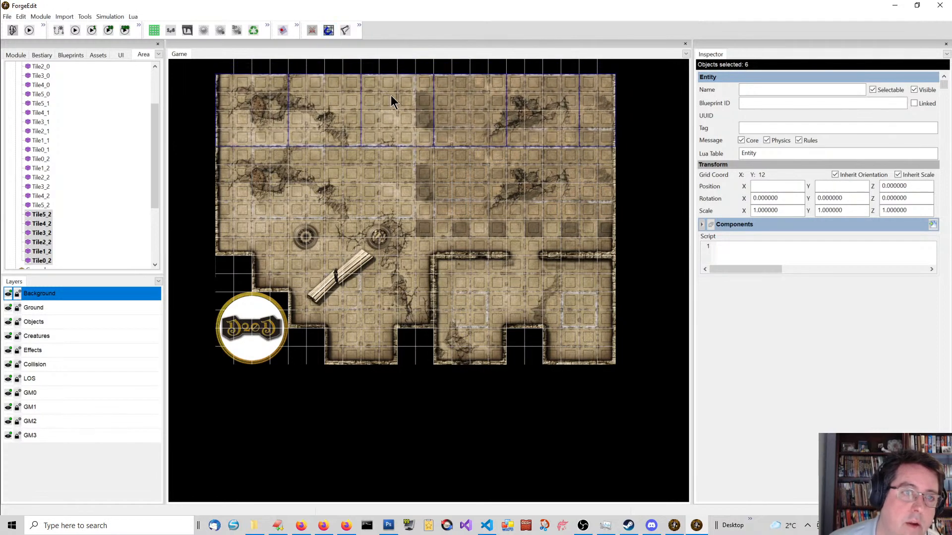
drag(263, 130, 263, 127)
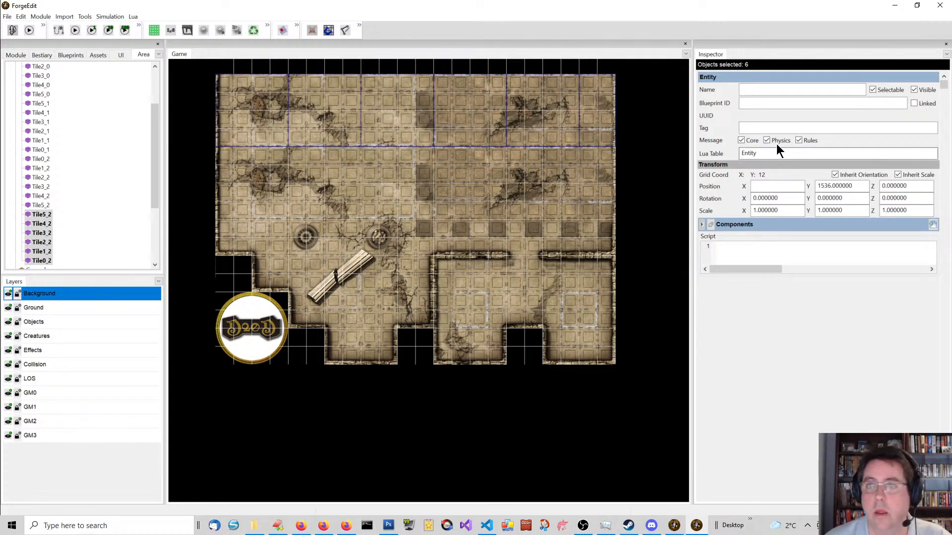
Set the tag of the first tile in the map's upper row to Tile0_3 and its sprite to ruined_crypt_0_3
click(194, 118)
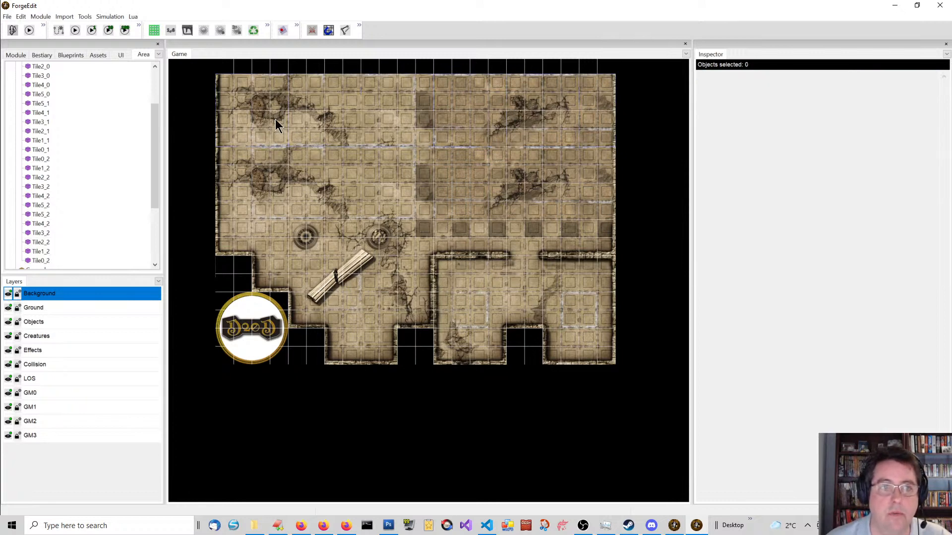
click(275, 119)
click(770, 128)
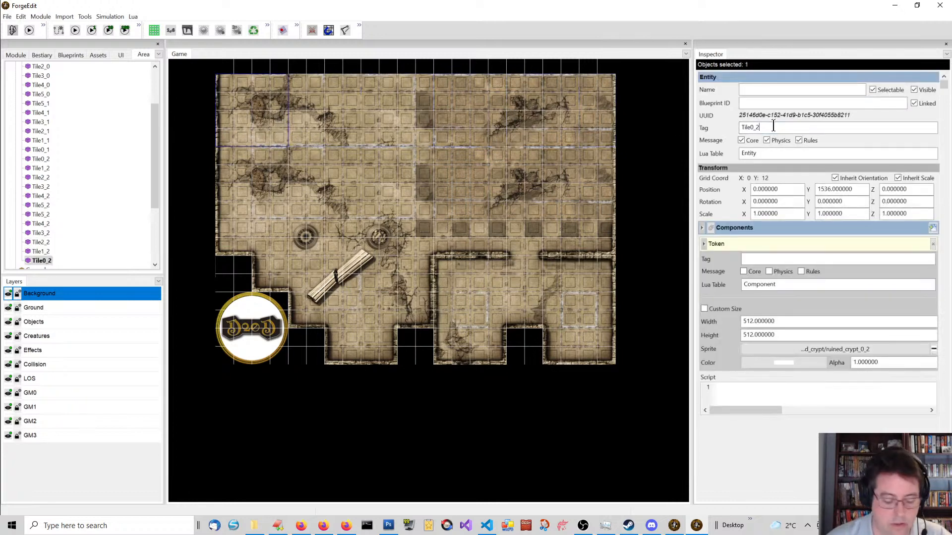
key(BackSpace)
text(3)
click(868, 350)
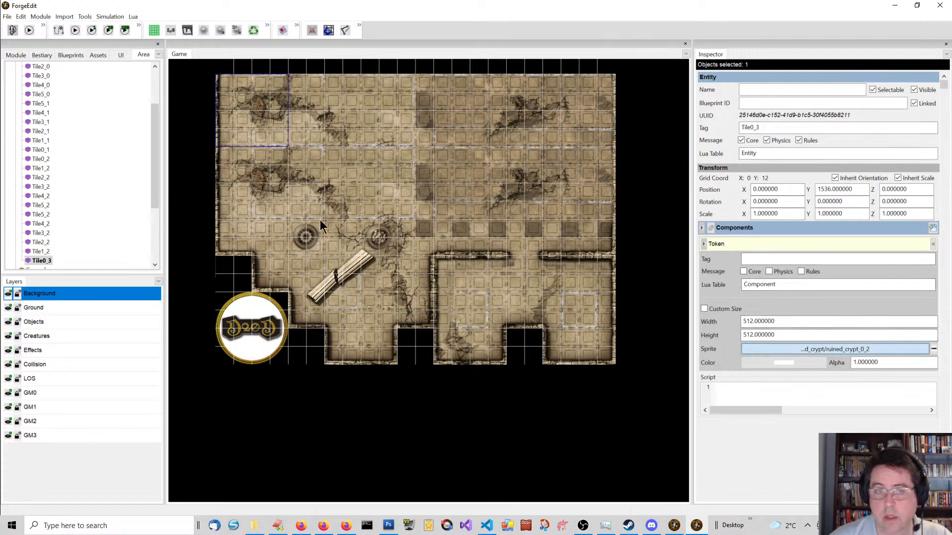
double_click(248, 197)
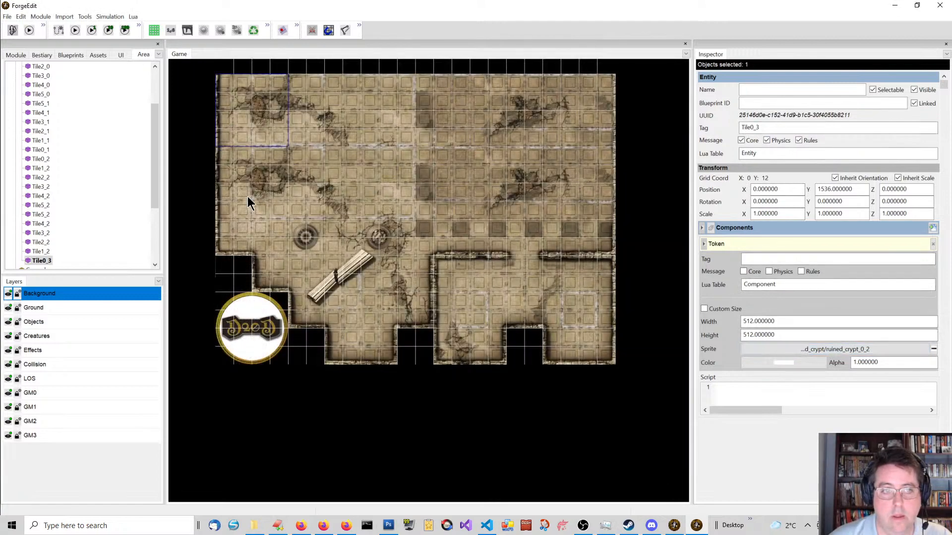
click(841, 355)
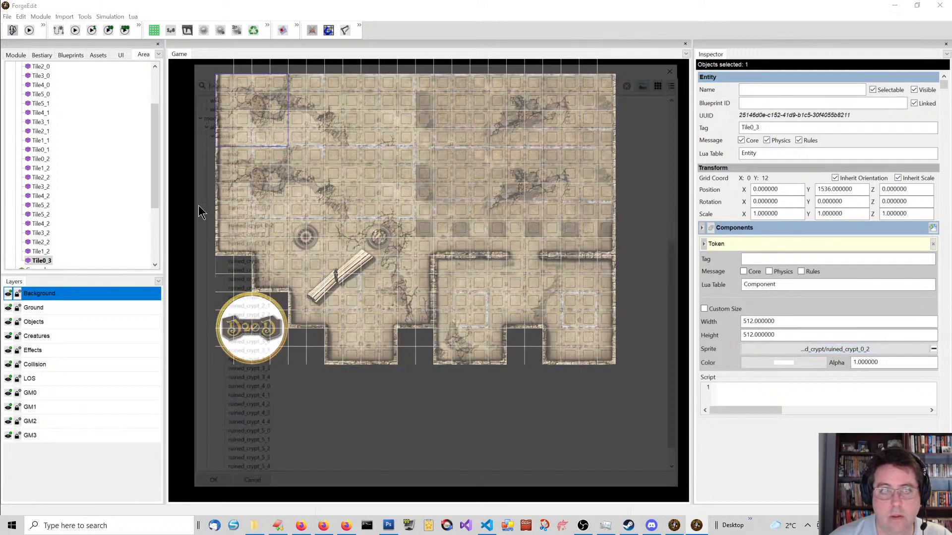
double_click(250, 230)
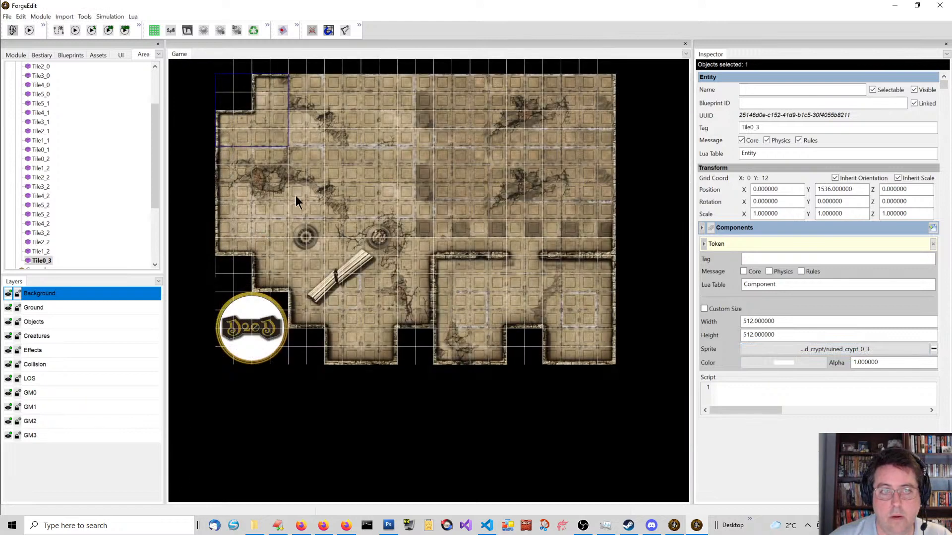
Set the tag of the second tile in the map's upper row to Tile1_3
click(310, 113)
click(780, 130)
key(BackSpace)
text(3)
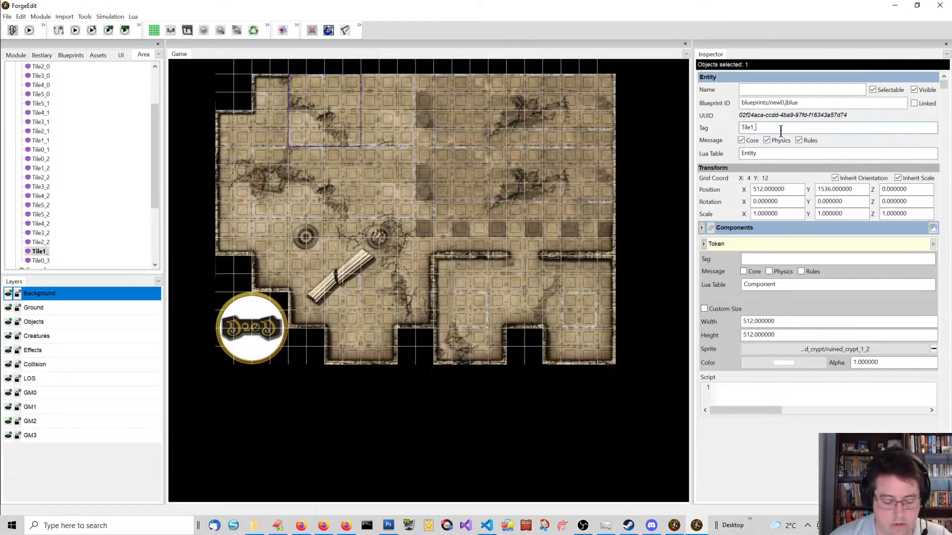
key(Tab)
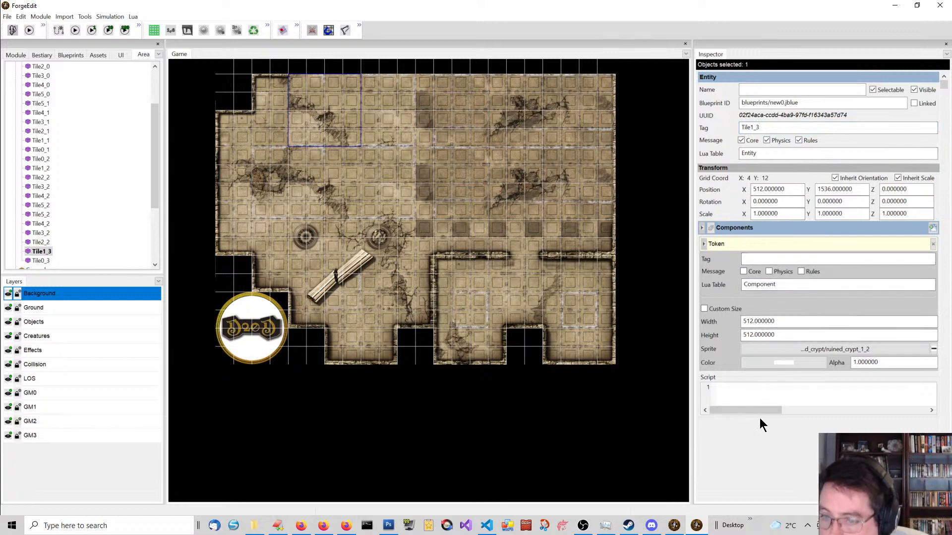
Tint the Tile1_3 token red, about RGB 230, 5, 0
click(786, 362)
drag(135, 53, 119, 41)
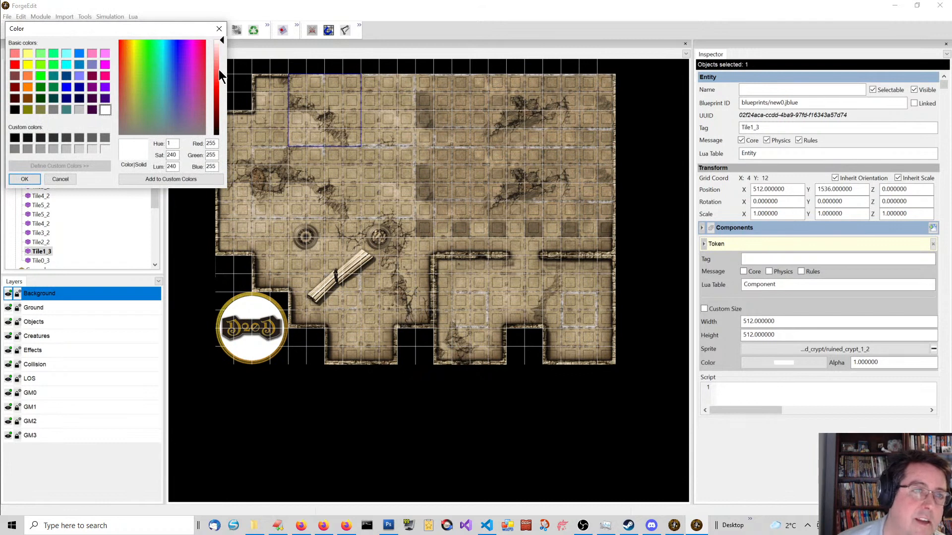
click(221, 89)
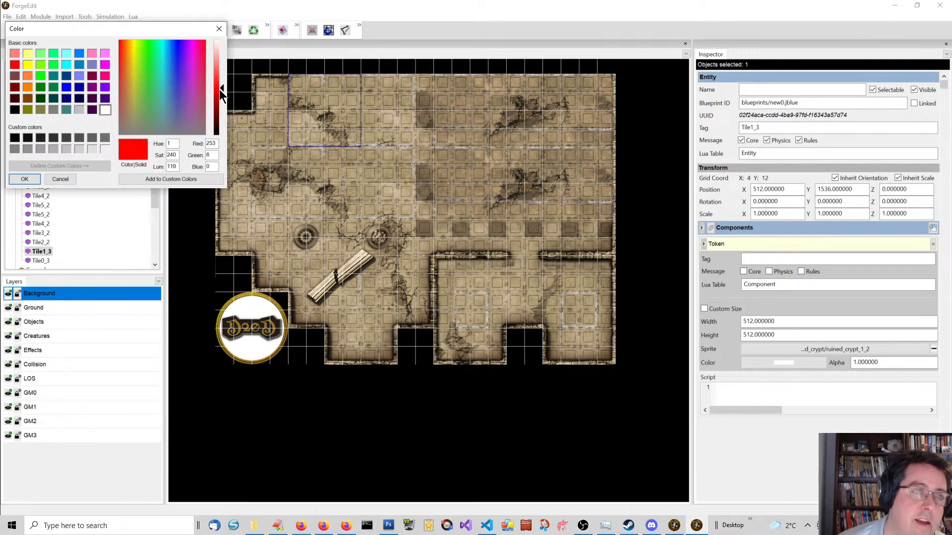
click(28, 179)
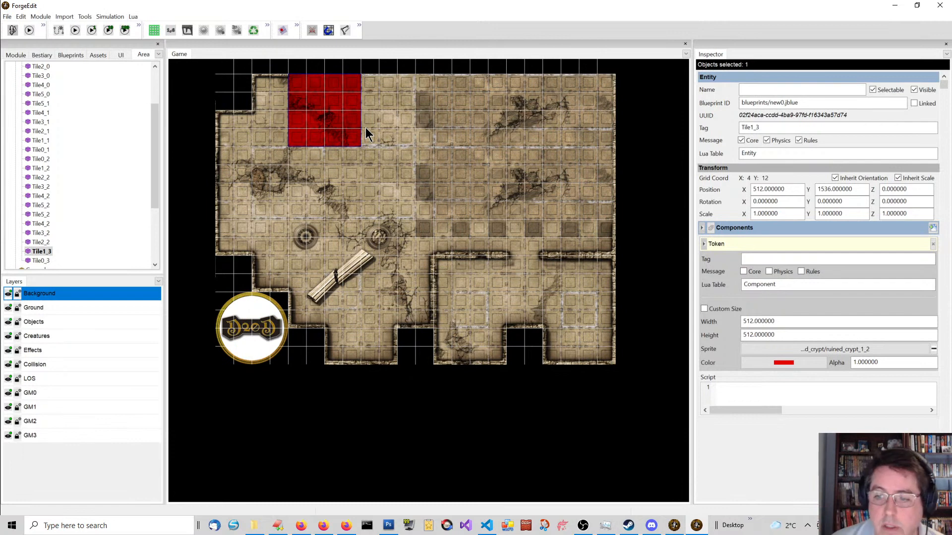
Reset the Tile1_3 token's color to white
click(784, 363)
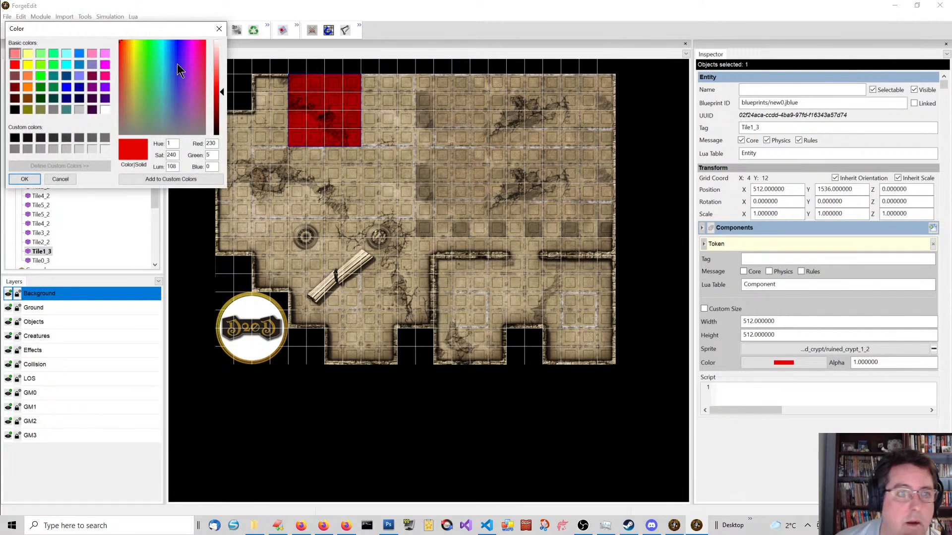
drag(224, 94, 219, 39)
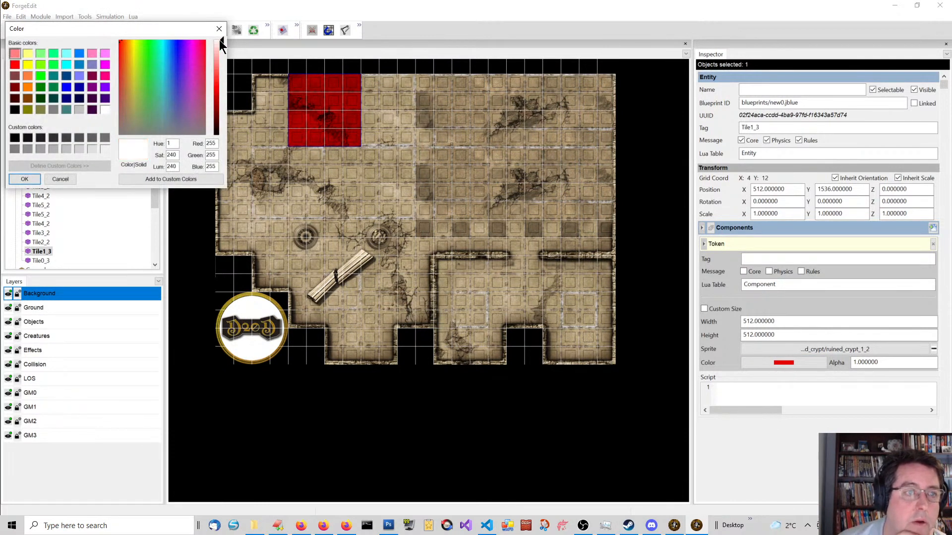
click(25, 178)
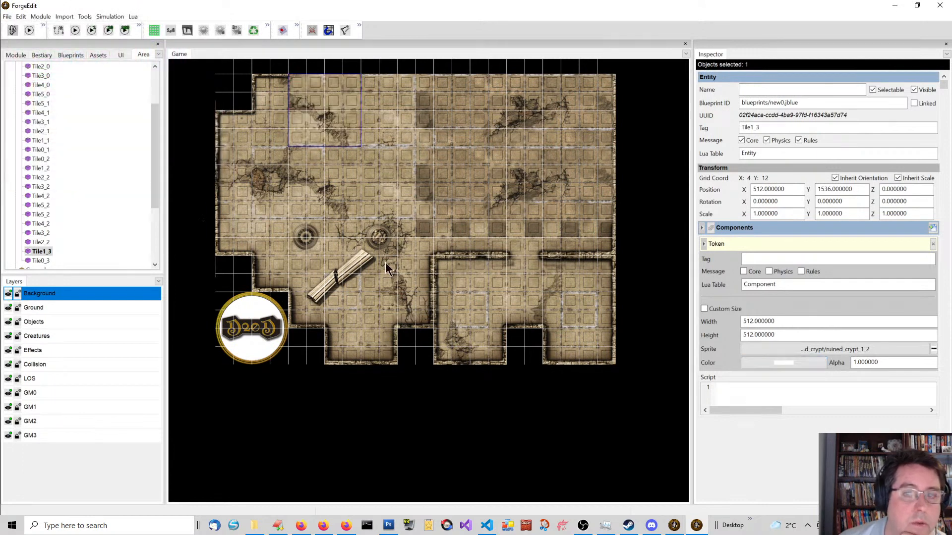
Try alpha values of 0 and 0.5 on the Tile1_3 token and set the alpha back to 1
click(887, 364)
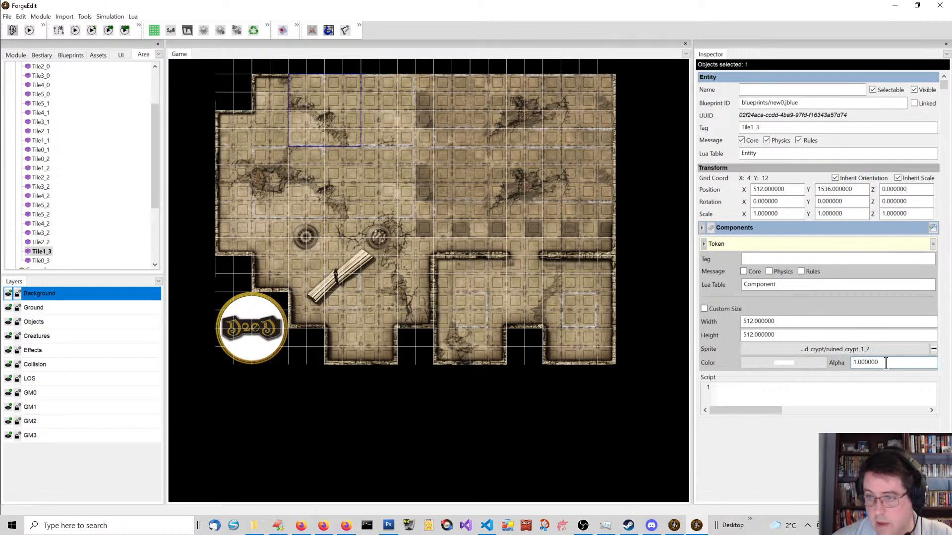
key(Delete)
text(0)
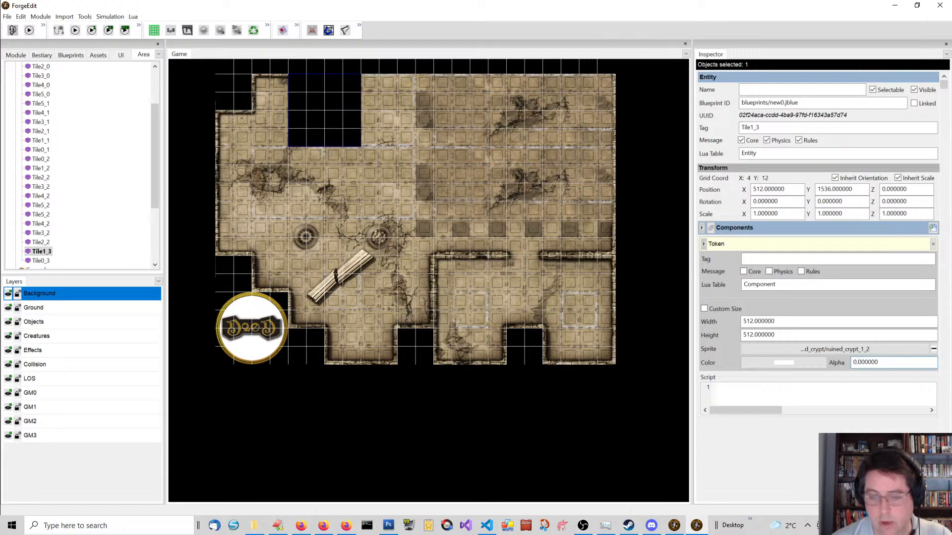
key(Right)
text(5)
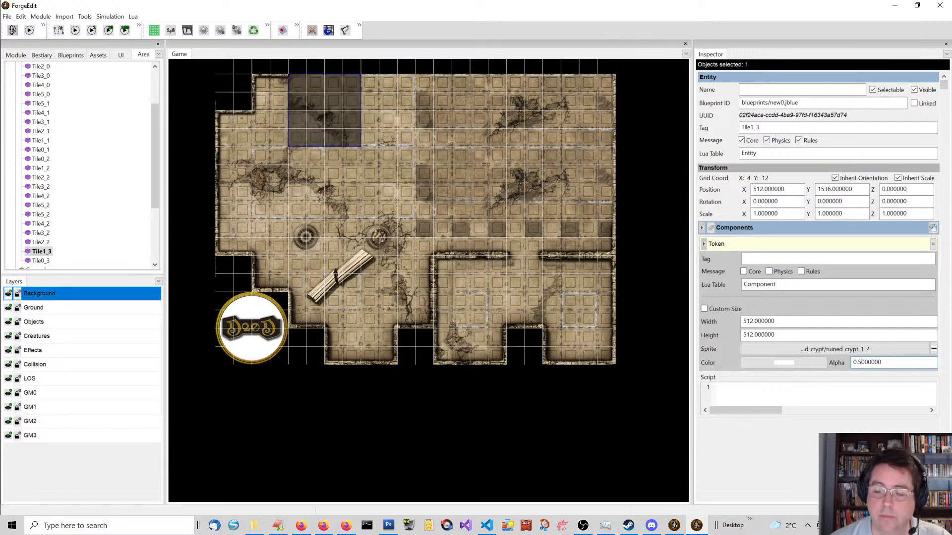
key(shift+End)
text(1)
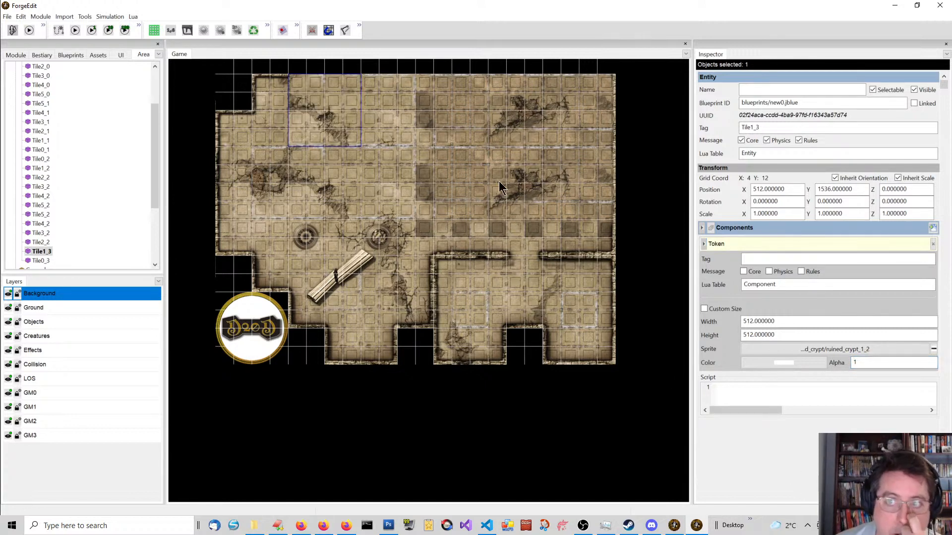
Set the second upper-row tile's tag to Tile1_4 and its sprite to ruined_crypt_1_4
click(799, 127)
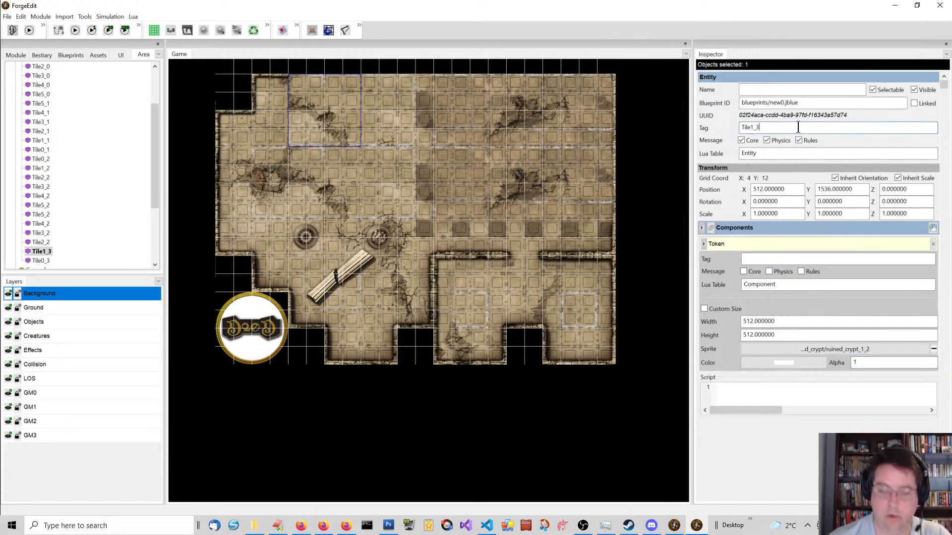
click(861, 351)
double_click(243, 285)
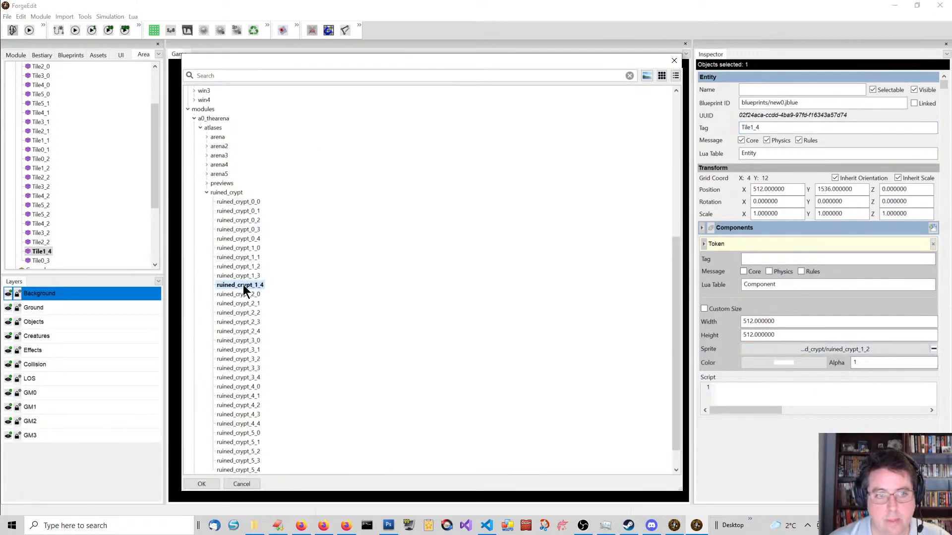
Correct the second upper-row tile's tag to Tile1_3 and its sprite to ruined_crypt_1_3
click(772, 128)
key(BackSpace)
text(3)
key(Tab)
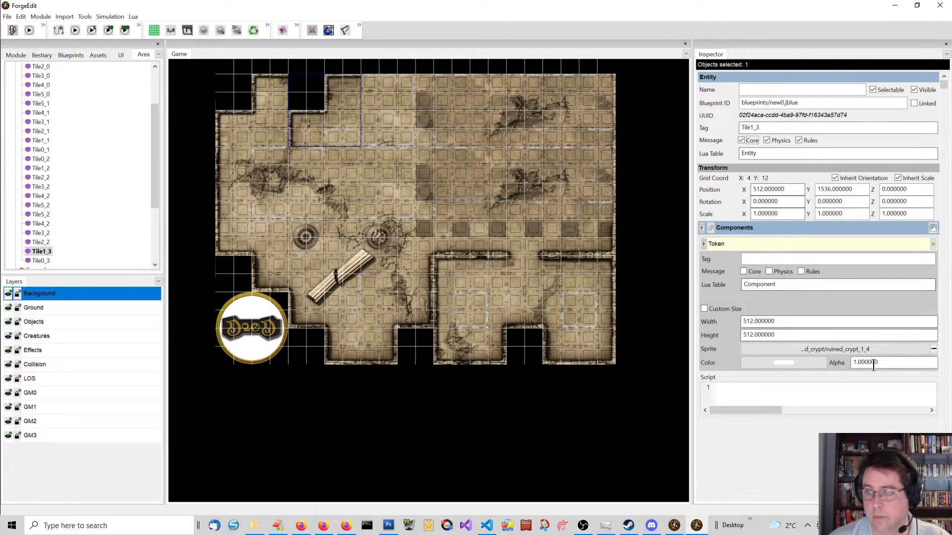
click(871, 348)
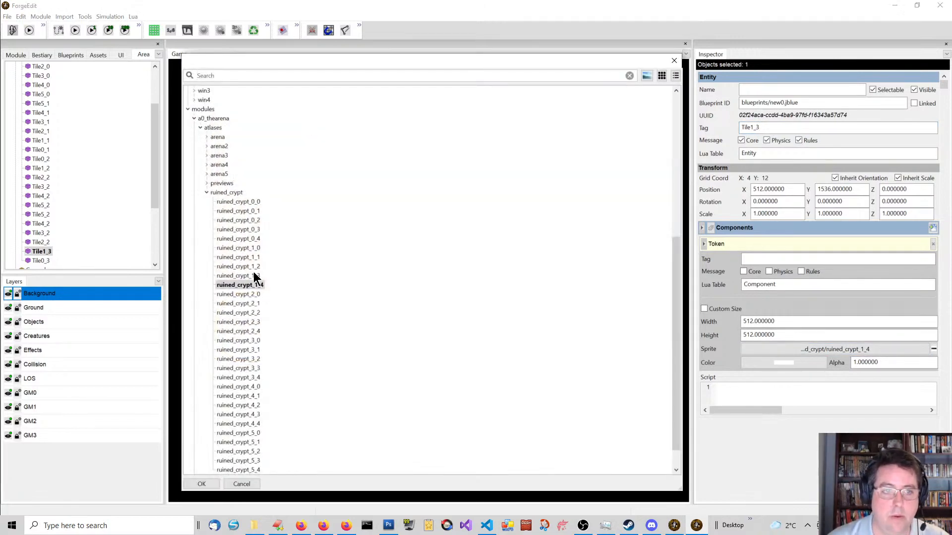
double_click(254, 276)
Set the tag of the third tile in the upper row to Tile2_3 and its sprite to ruined_crypt_2_3
click(395, 109)
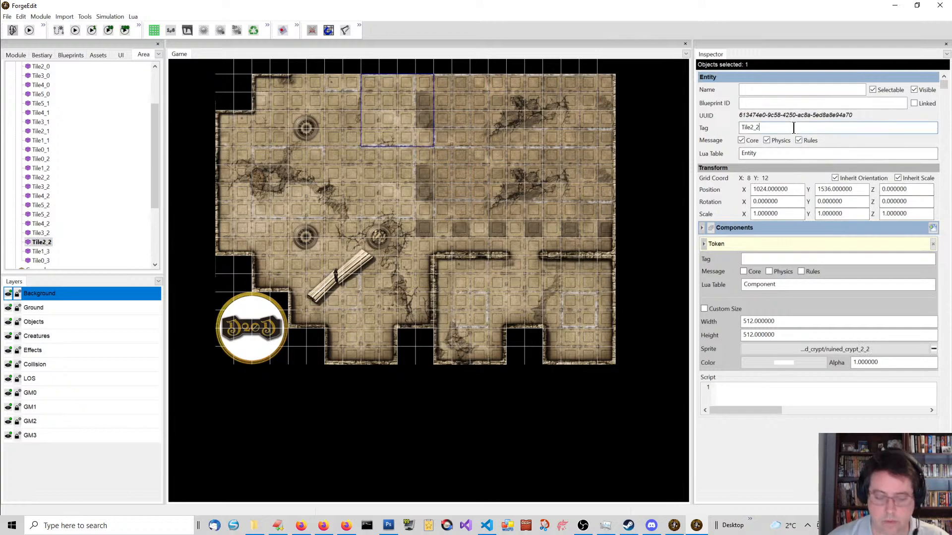
key(BackSpace)
text(3)
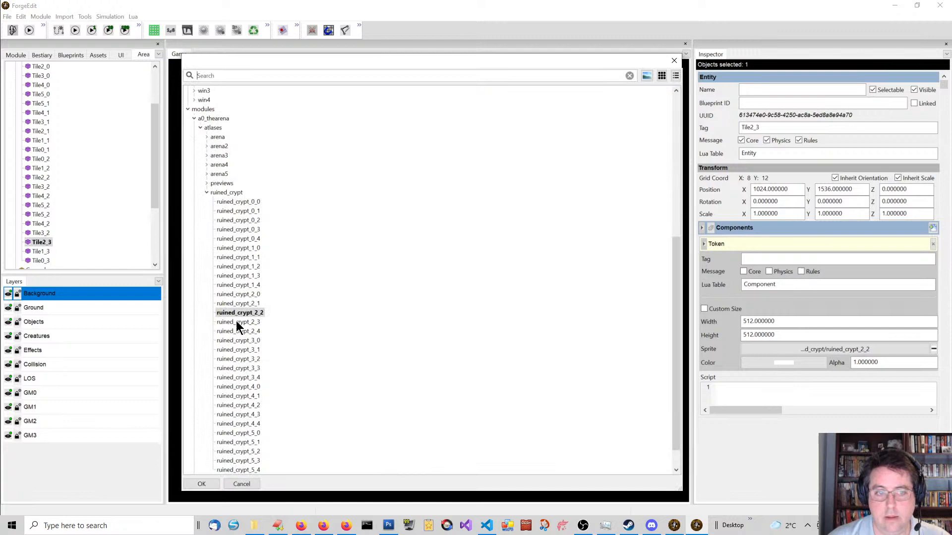
double_click(236, 322)
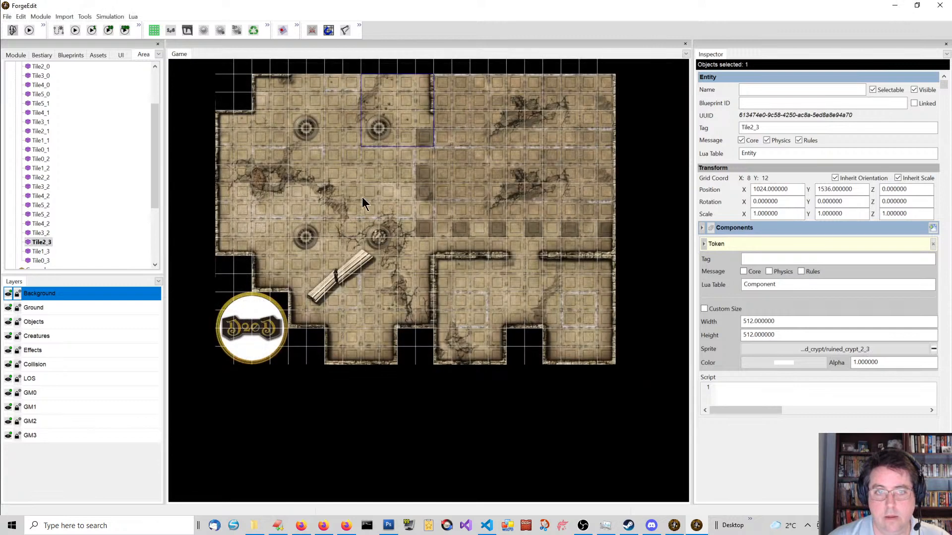
Set the tag of the fourth tile in the upper row to Tile3_3 and its sprite to ruined_crypt_3_3
click(465, 101)
key(BackSpace)
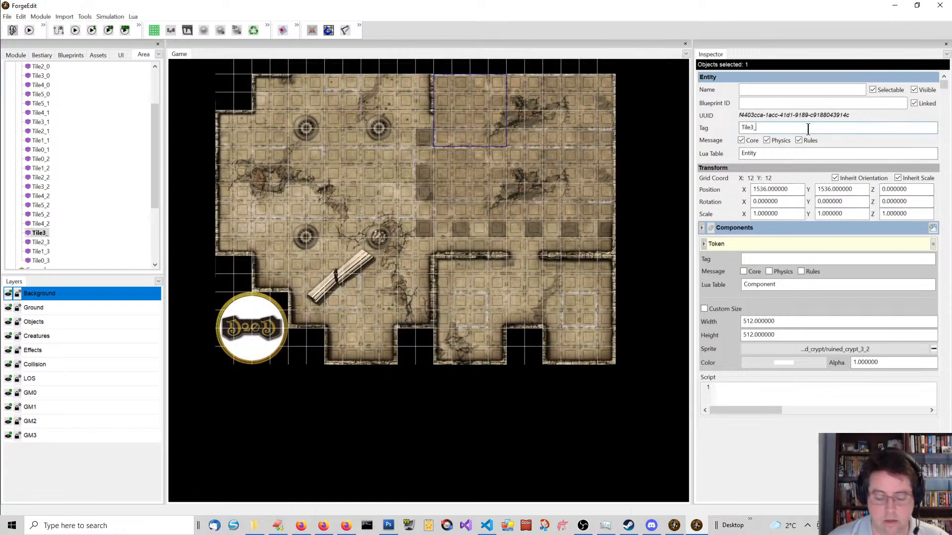
text(3)
click(842, 350)
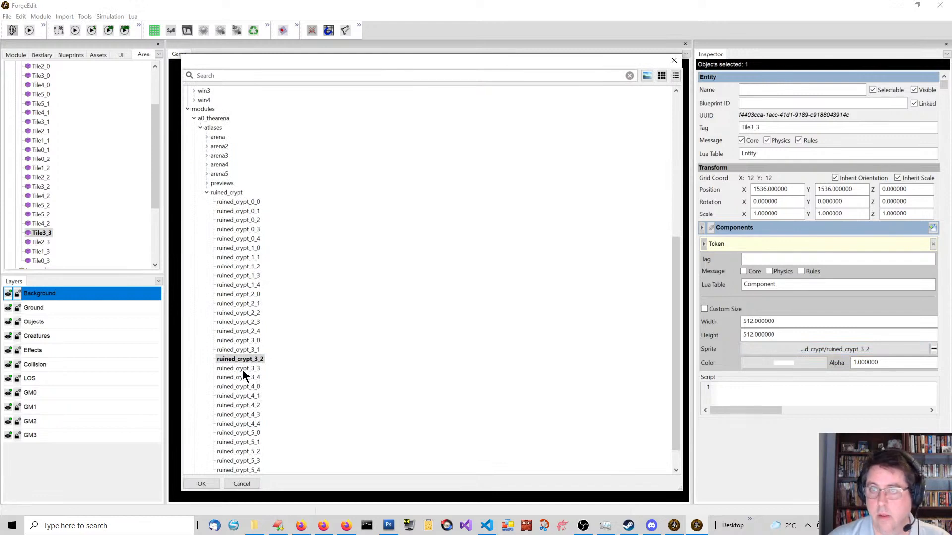
double_click(250, 368)
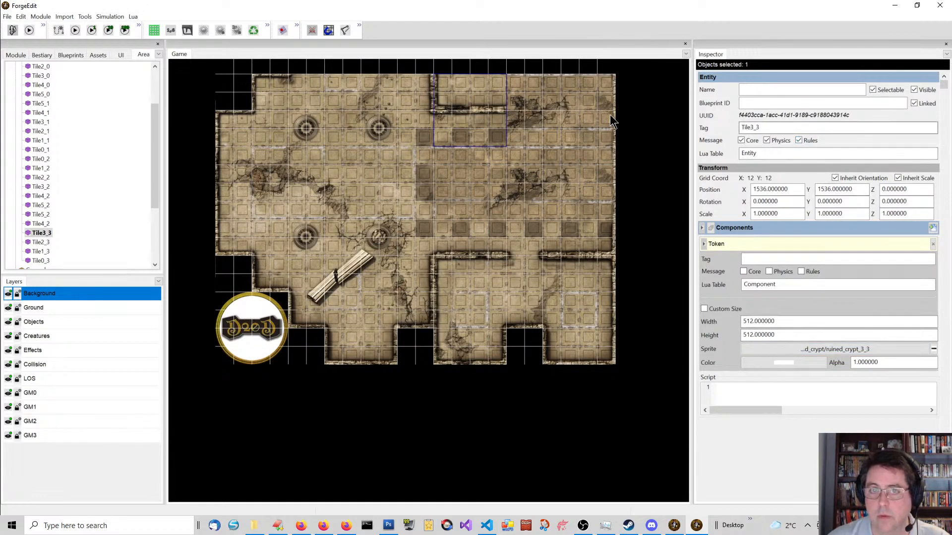
Set the tag of the fifth tile in the upper row to Tile4_3 and its sprite to ruined_crypt_4_3
click(538, 113)
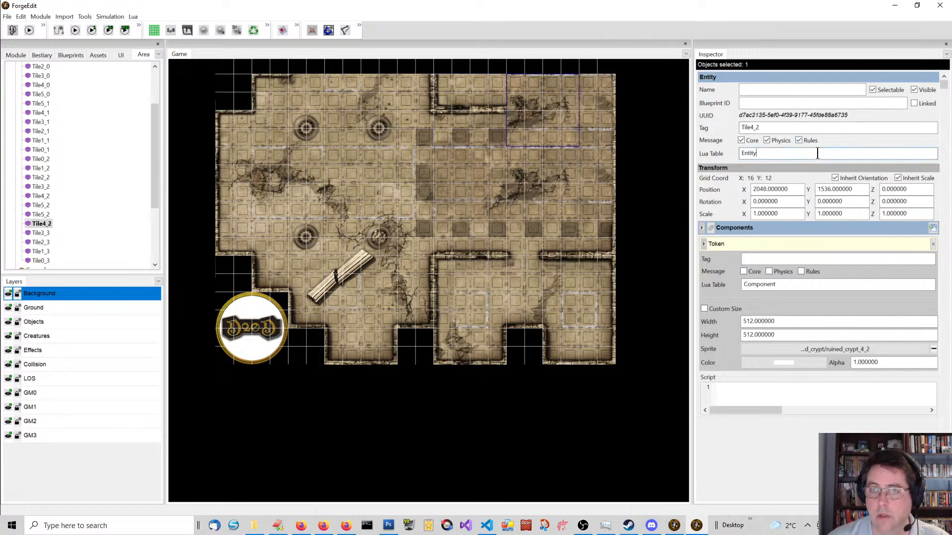
click(797, 128)
key(BackSpace)
text(3)
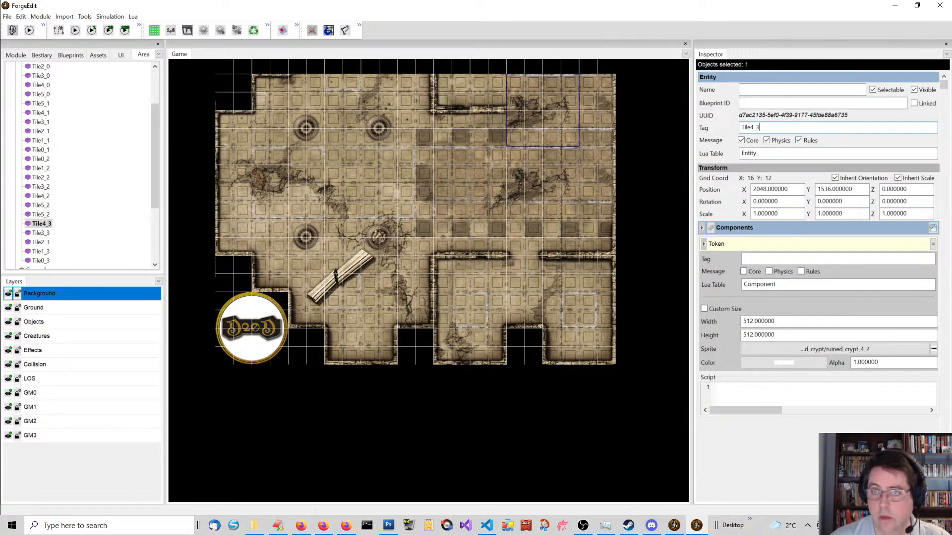
click(810, 350)
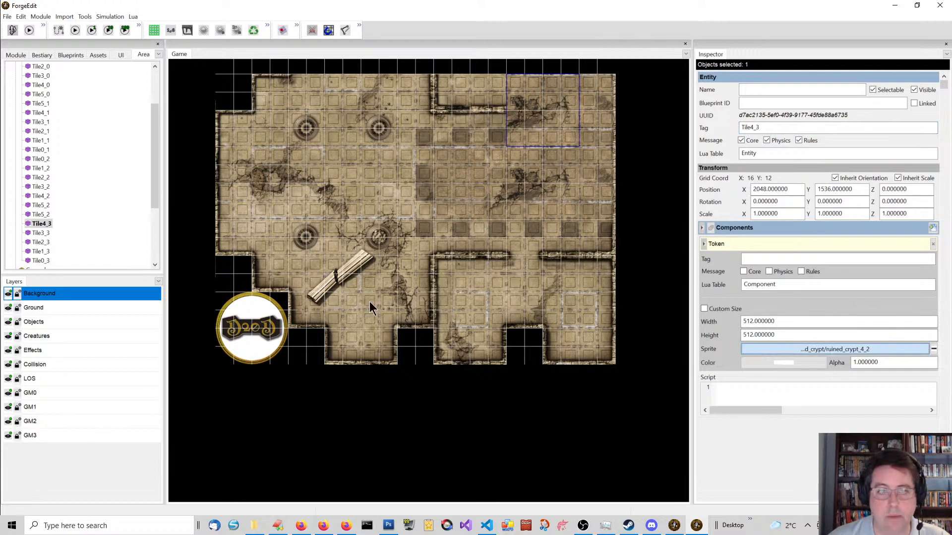
double_click(245, 415)
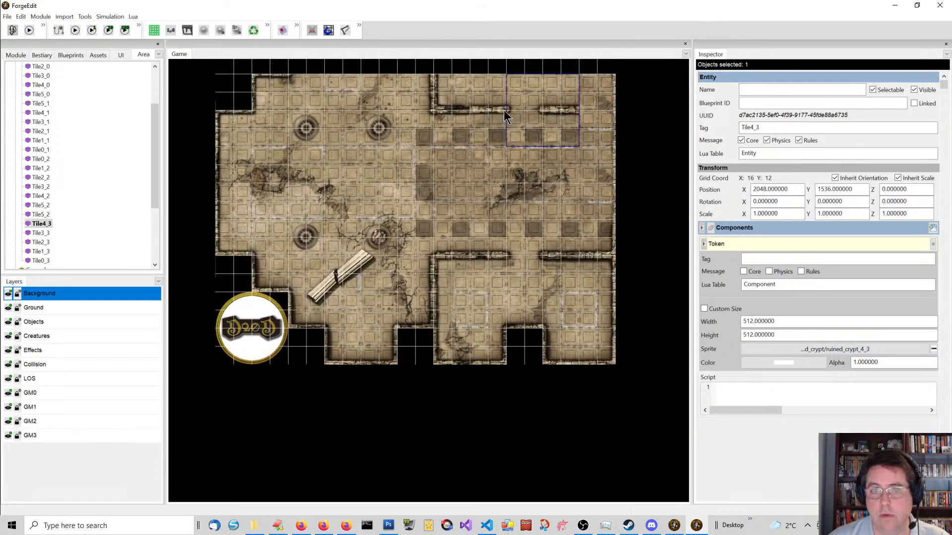
Set the tag of the sixth tile in the upper row to Tile5_3 and its sprite to ruined_crypt_5_3
click(604, 103)
click(824, 128)
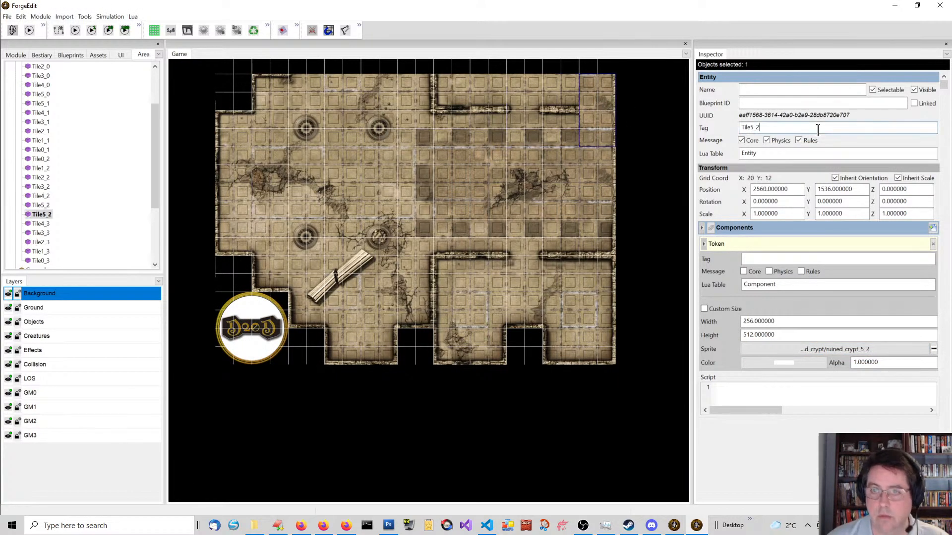
key(BackSpace)
text(3)
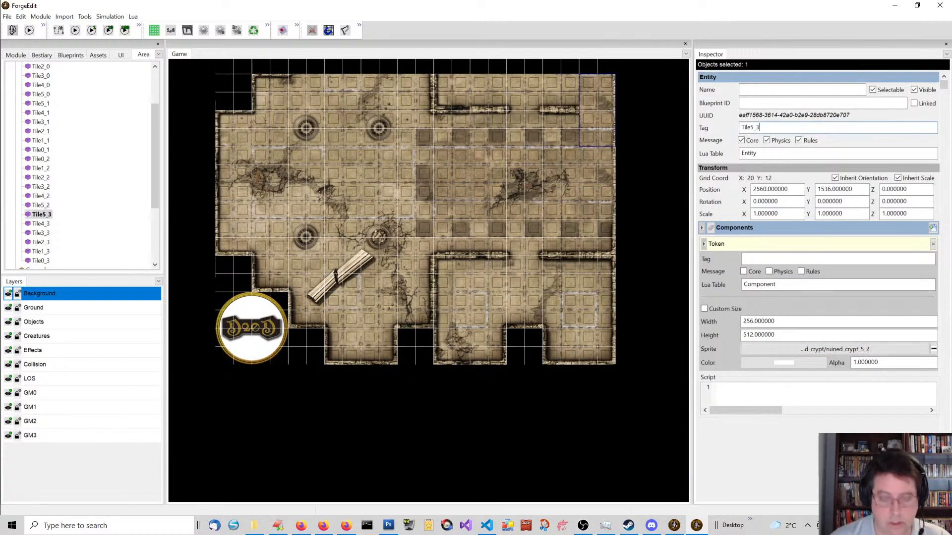
click(842, 353)
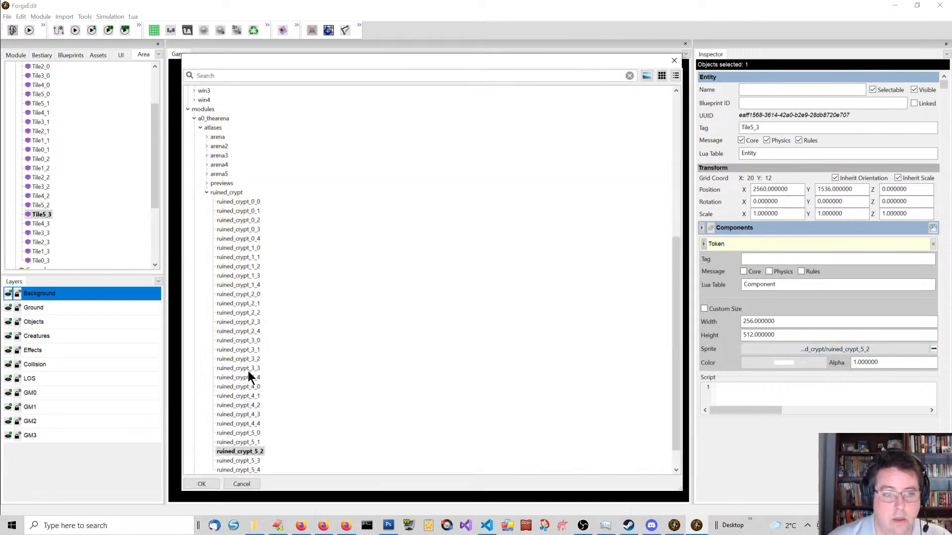
scroll(249, 391, down, 1)
double_click(249, 433)
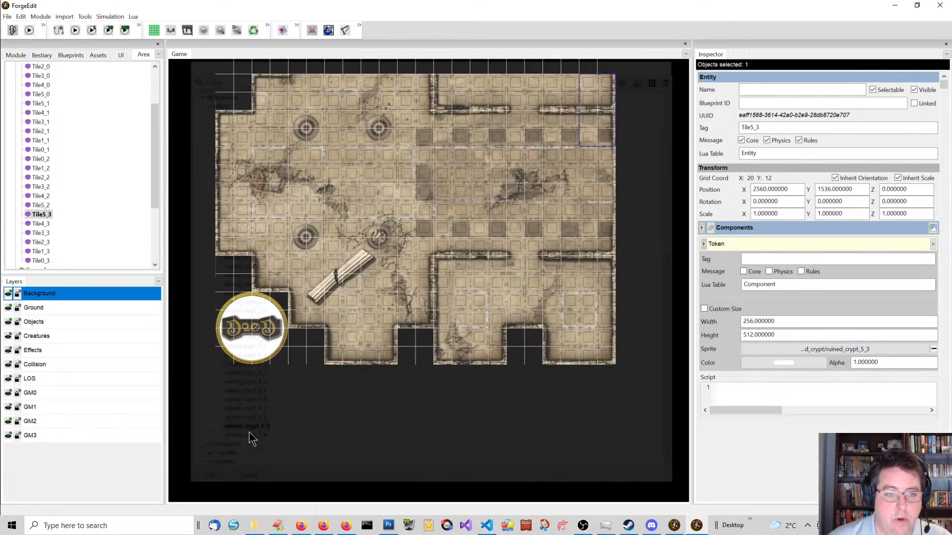
Duplicate the six tiles of the upper row and place the copies directly above as a new row at Y 2048
middle_drag(192, 109, 223, 200)
drag(237, 134, 262, 142)
drag(207, 115, 666, 237)
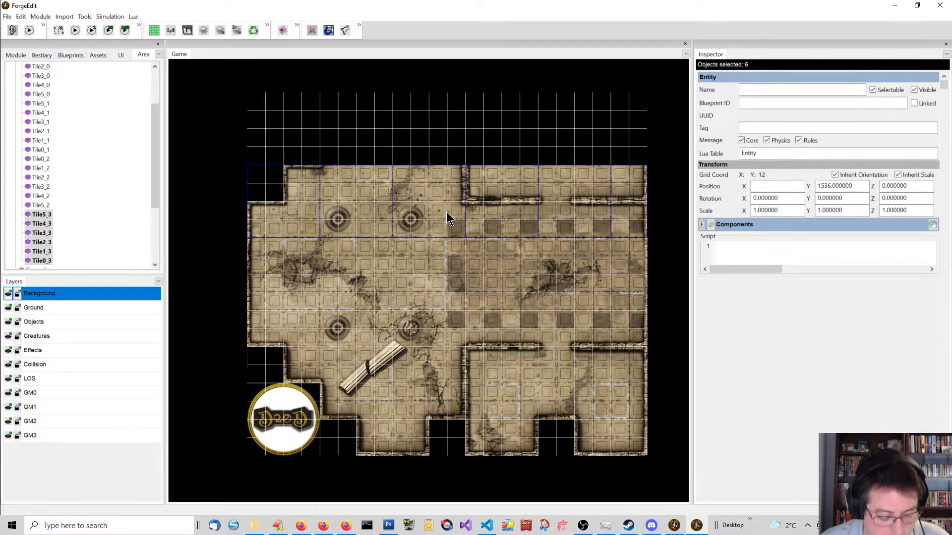
scroll(57, 228, up, 3)
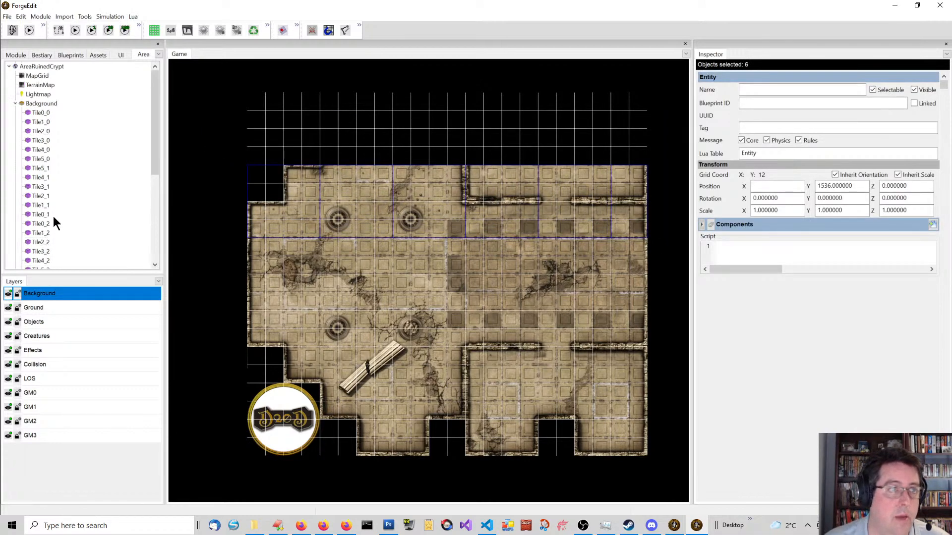
scroll(49, 239, down, 3)
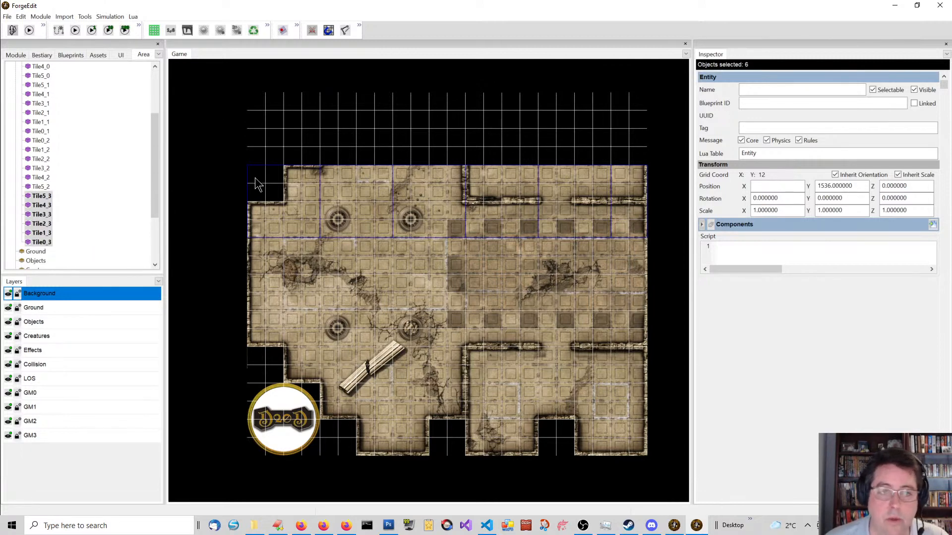
key(ctrl+c)
key(ctrl+v)
drag(399, 198, 408, 126)
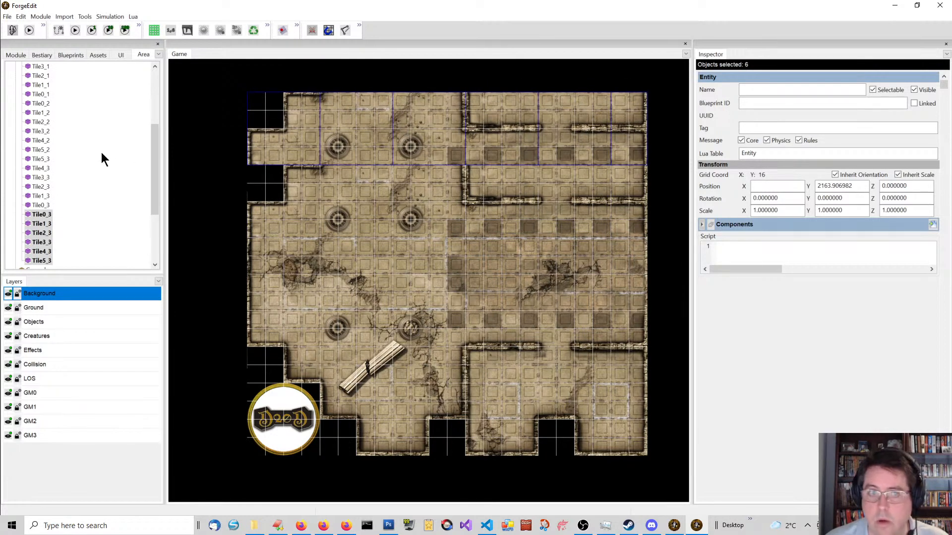
click(290, 151)
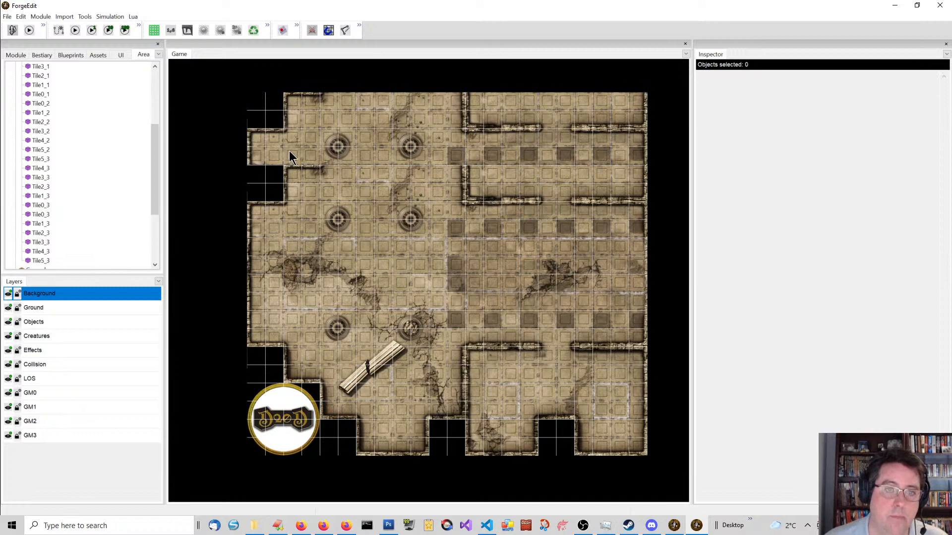
drag(237, 75, 672, 159)
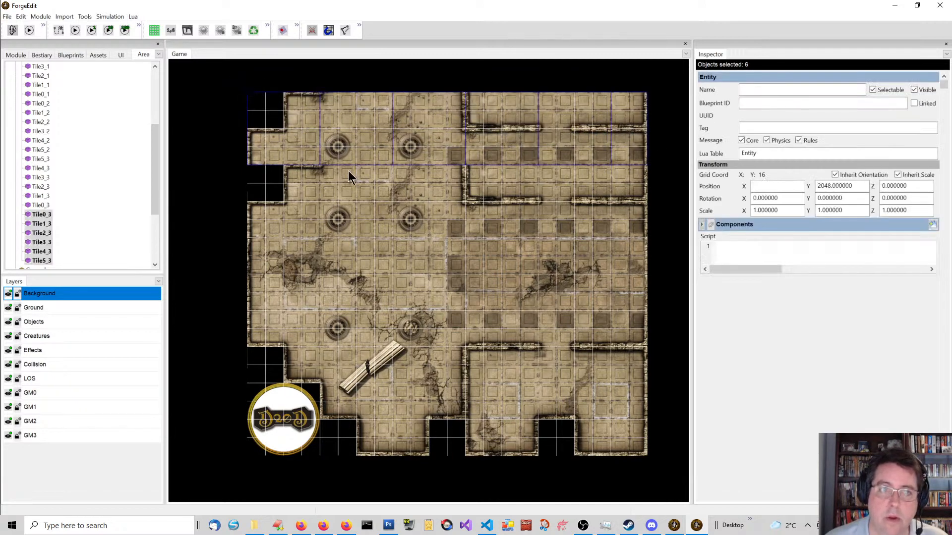
click(292, 157)
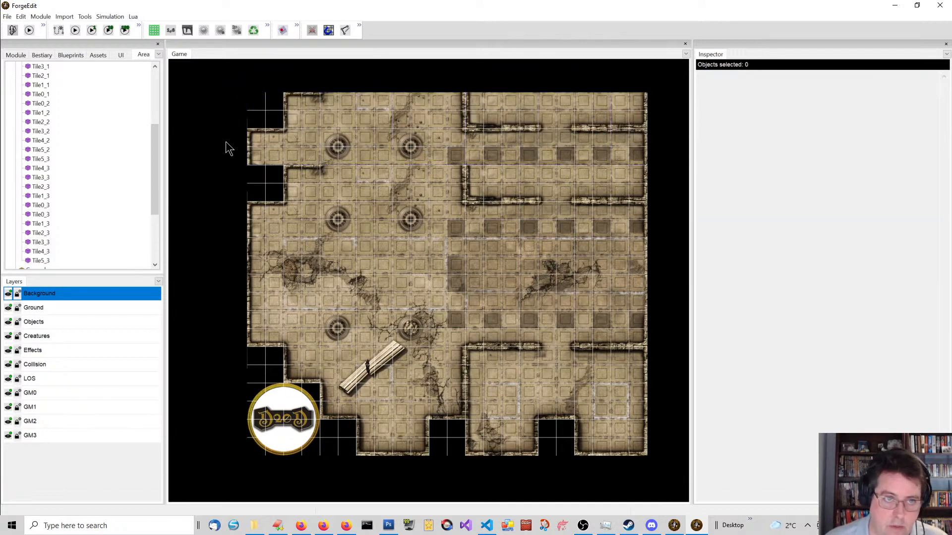
drag(245, 85, 434, 152)
drag(190, 95, 211, 131)
Set the tag of the first tile in the new top row to Tile0_4 and its sprite to ruined_crypt_0_4
click(275, 129)
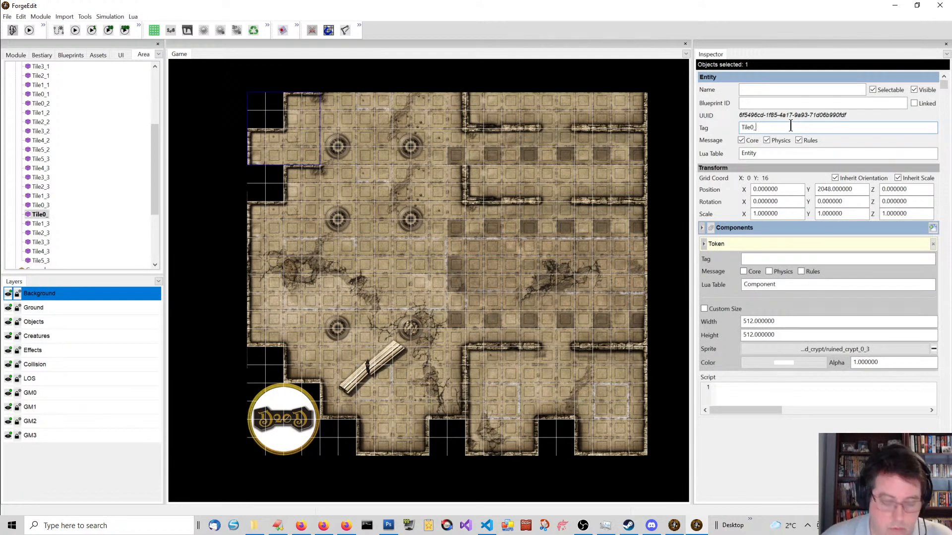
text(4)
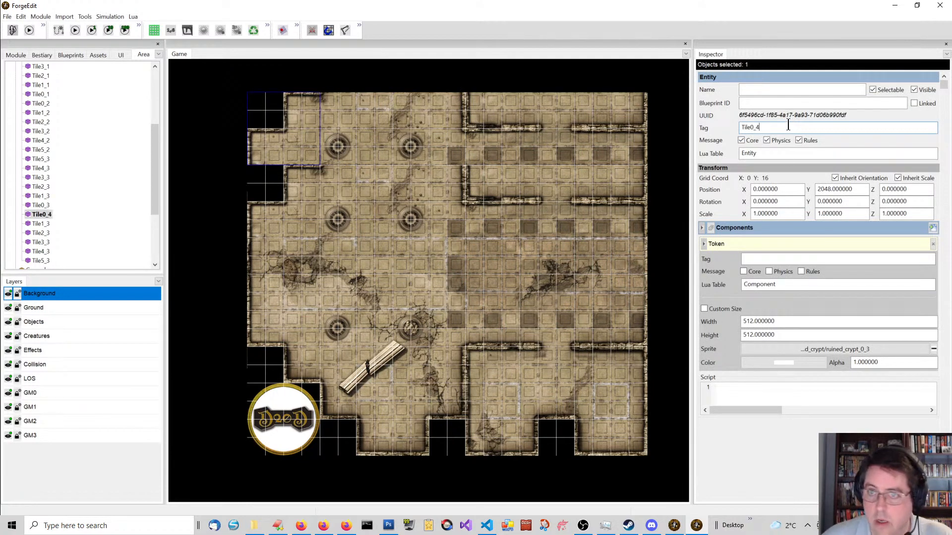
click(812, 350)
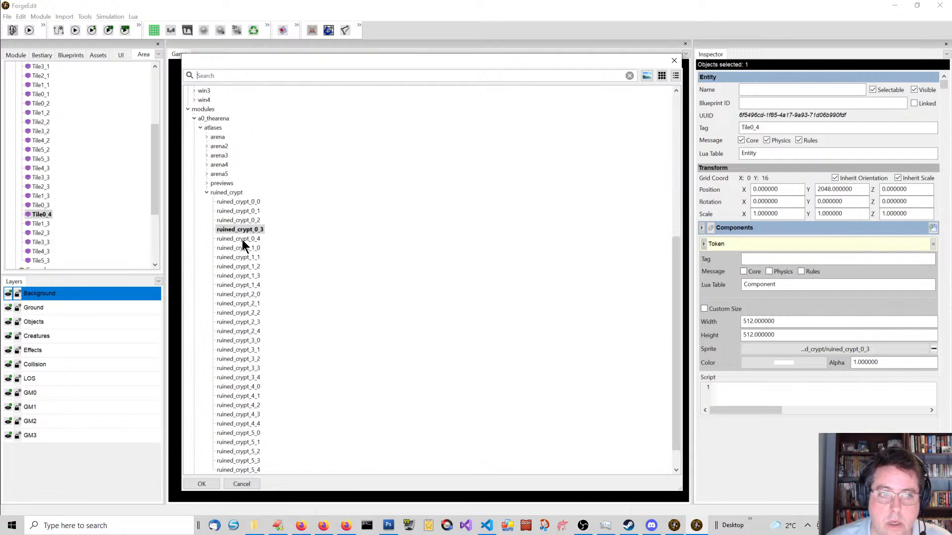
double_click(242, 239)
Set the tag of the second tile in the top row to Tile1_4 and its sprite to ruined_crypt_1_4
click(374, 142)
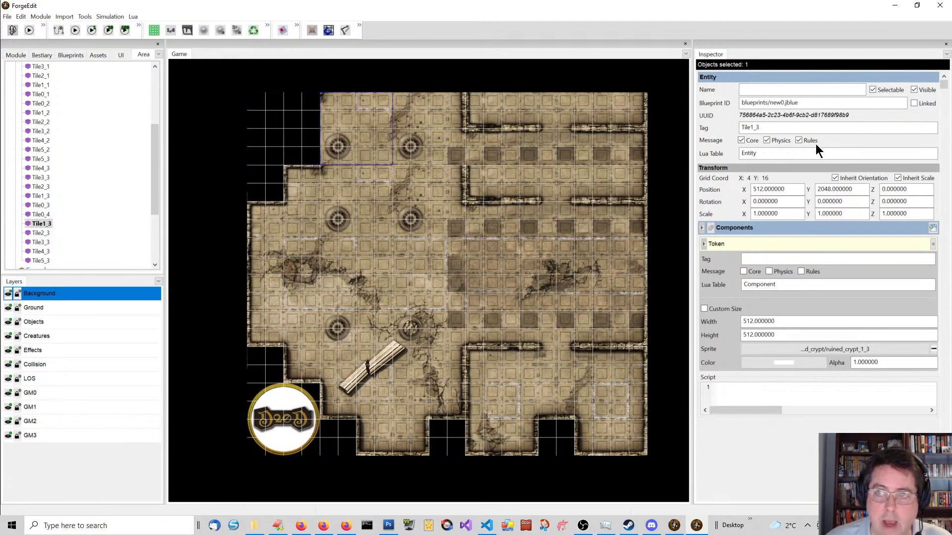
click(797, 122)
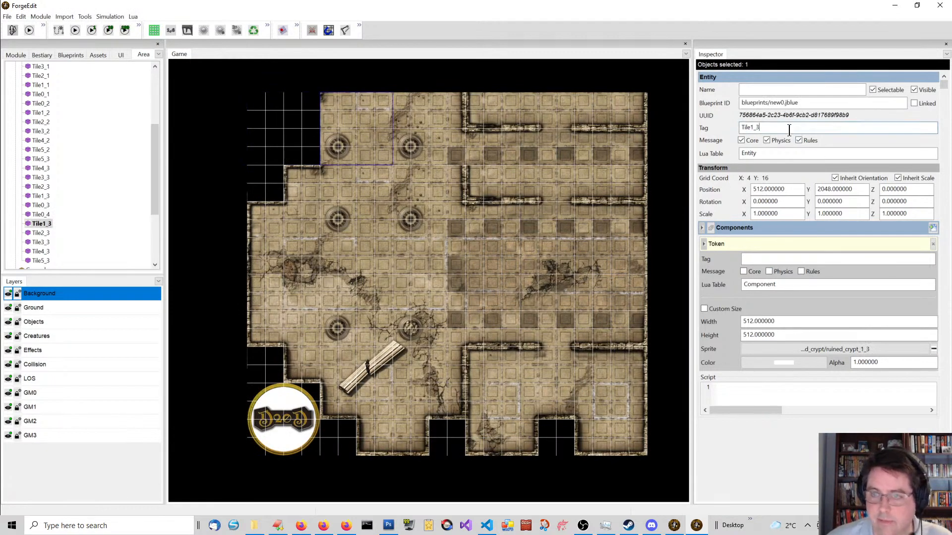
key(BackSpace)
text(4)
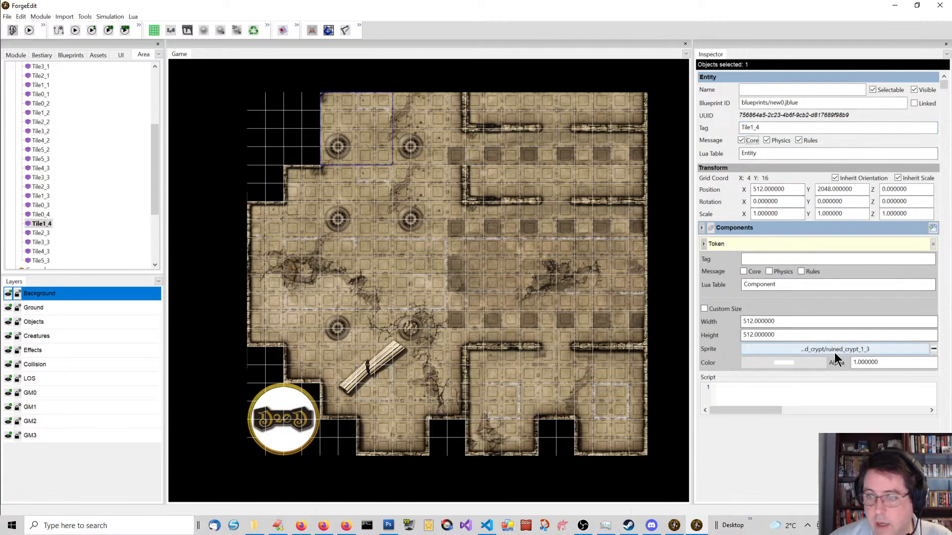
click(835, 350)
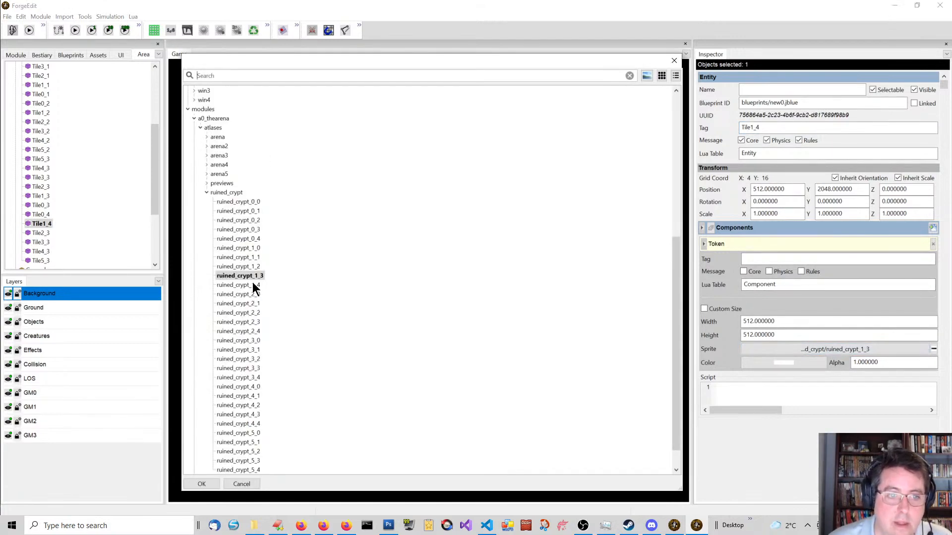
click(257, 285)
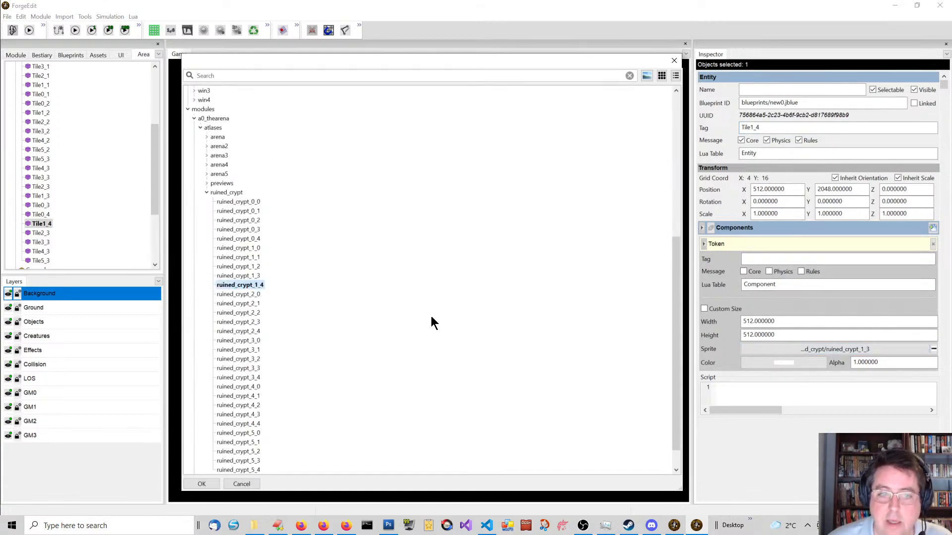
click(195, 484)
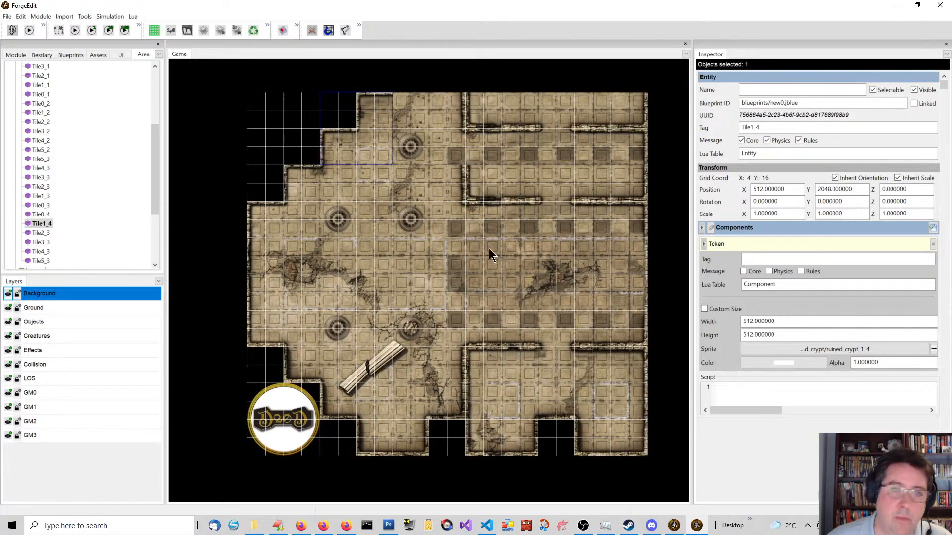
Set the tag of the third tile in the top row to Tile2_4 and its sprite to ruined_crypt_2_4
click(422, 126)
click(813, 127)
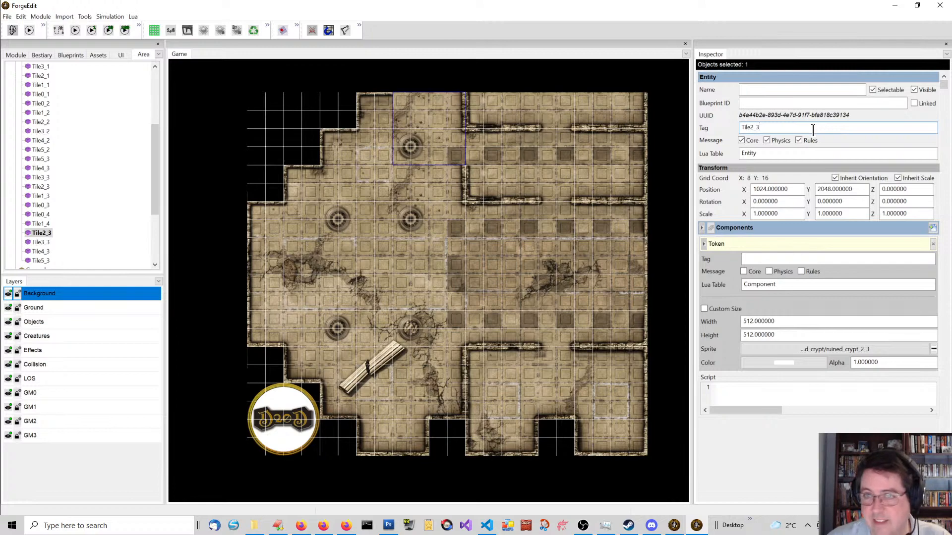
click(851, 352)
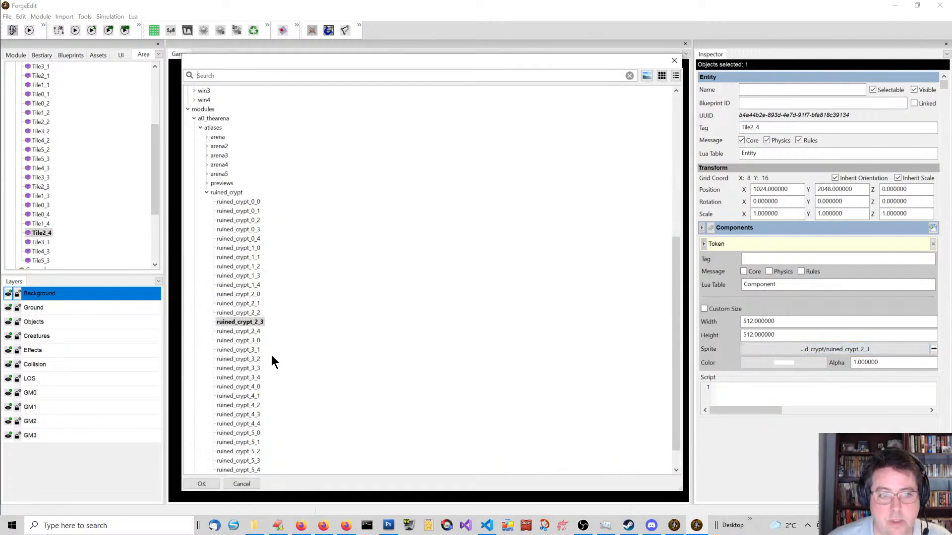
double_click(250, 332)
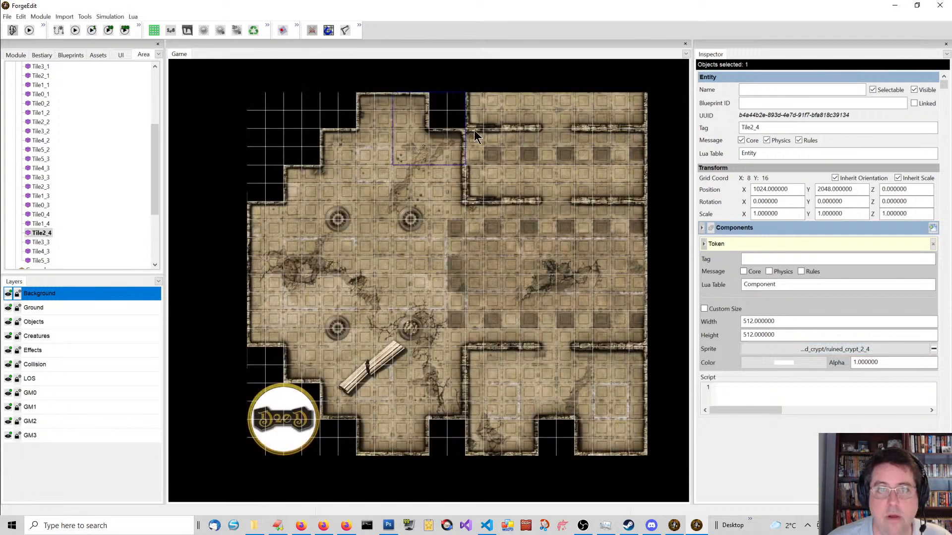
Set the tag of the fourth tile in the top row to Tile3_4 and its sprite to ruined_crypt_3_4
click(477, 130)
click(783, 129)
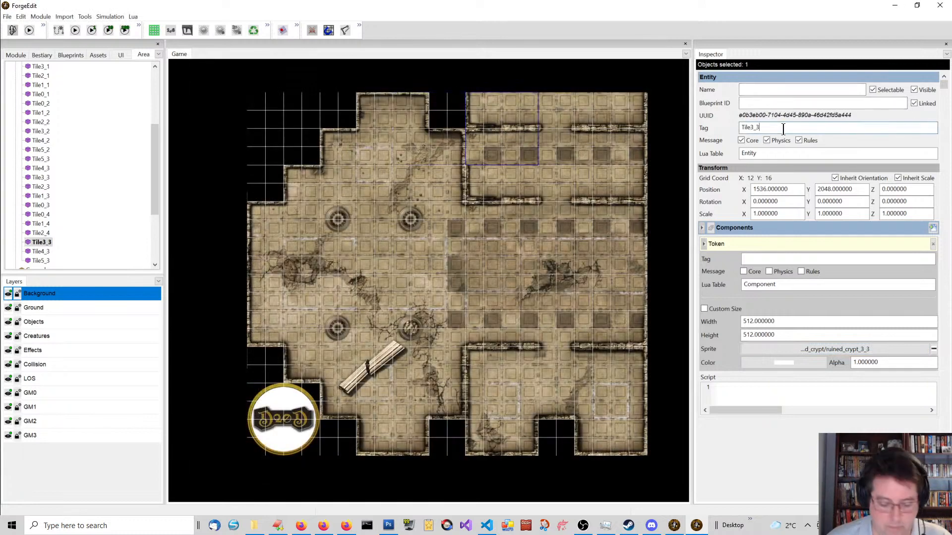
key(BackSpace)
text(4)
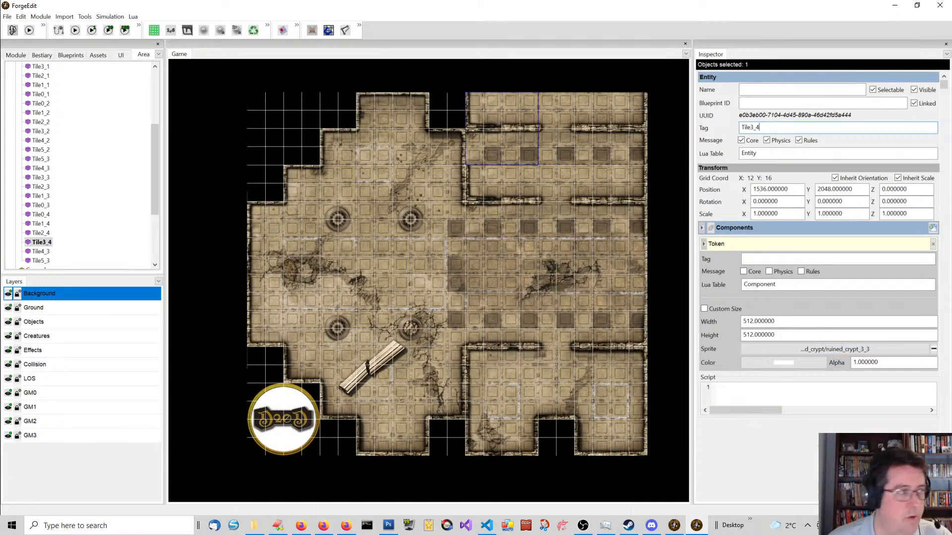
click(838, 350)
double_click(256, 377)
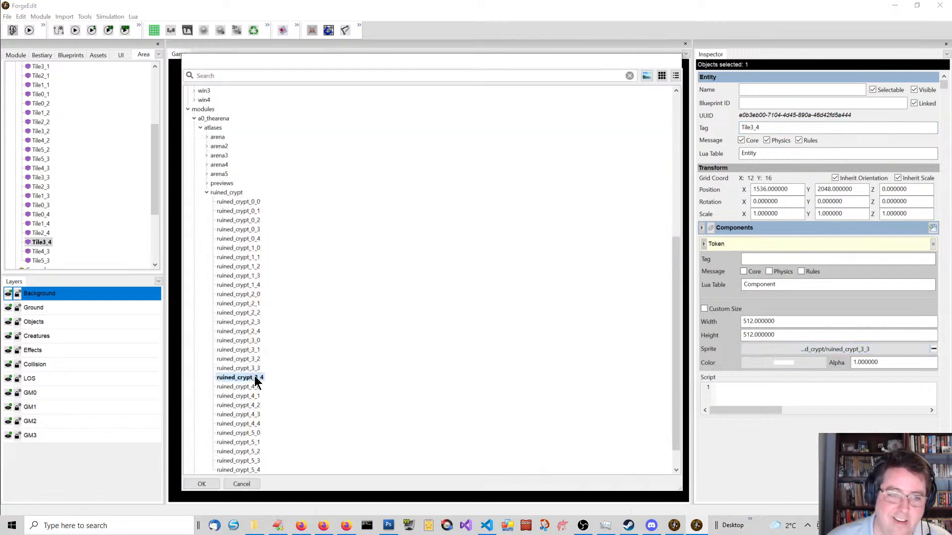
Set the tag of the fifth tile in the top row to Tile4_4 and its sprite to ruined_crypt_4_4
click(559, 134)
click(767, 128)
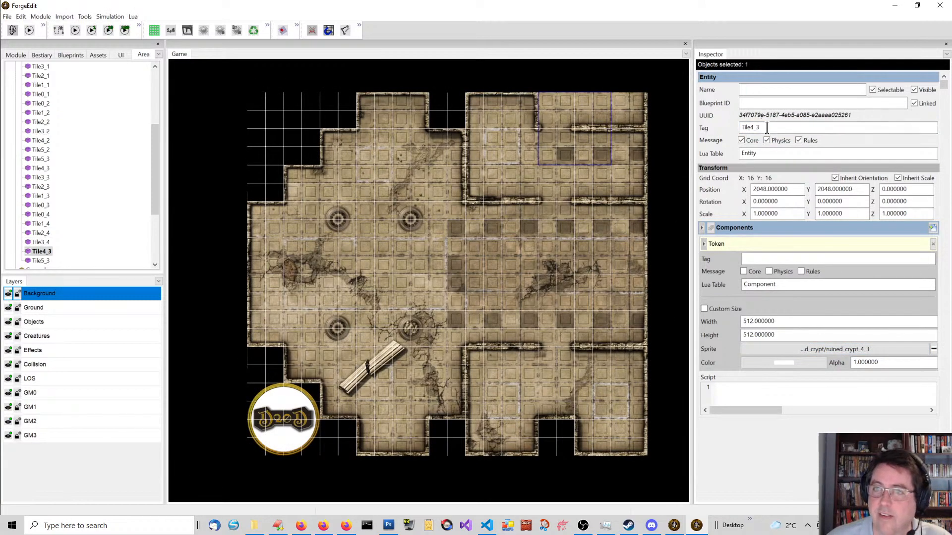
key(BackSpace)
text(4)
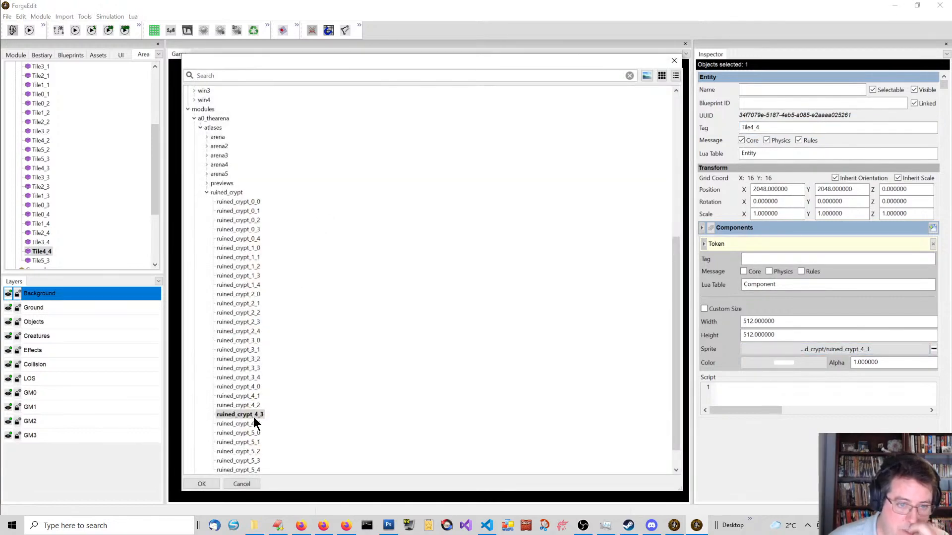
click(251, 424)
click(251, 424)
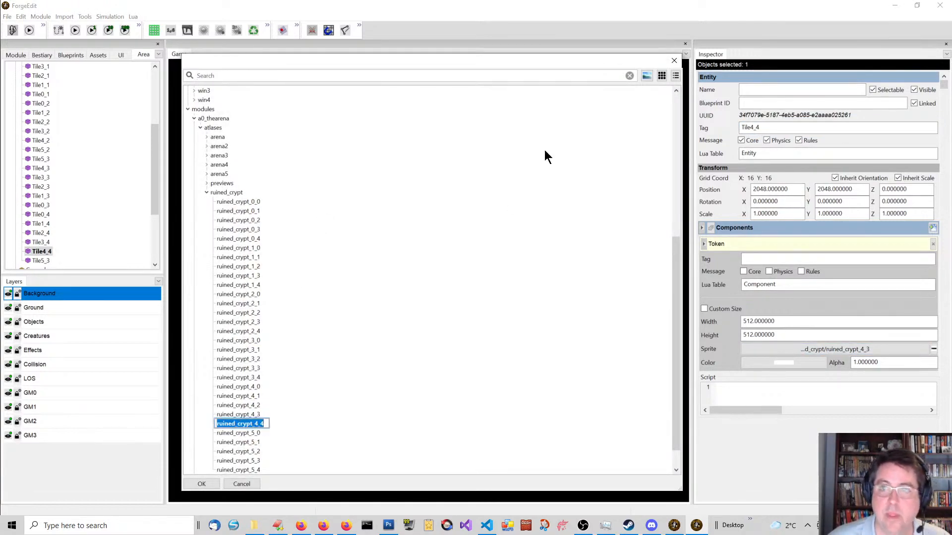
click(479, 298)
double_click(250, 424)
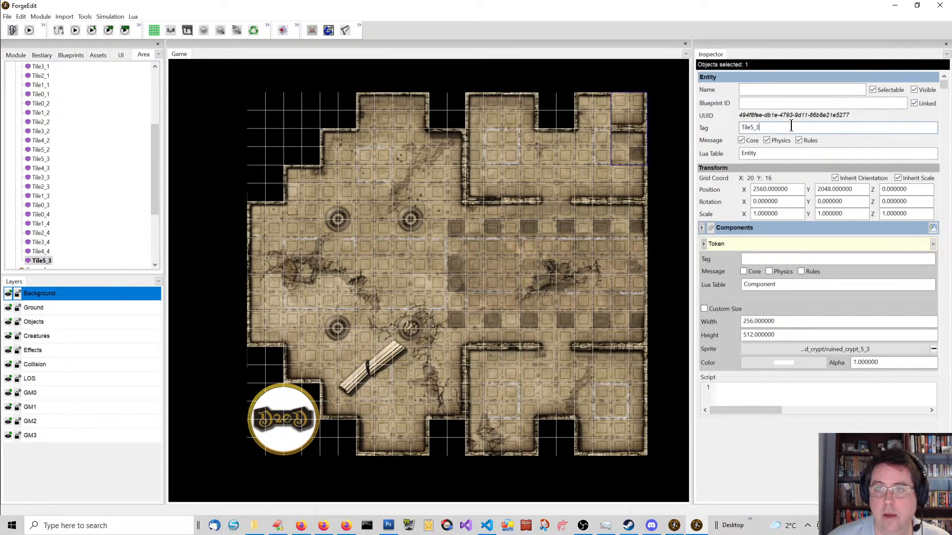
Set the tag of the sixth tile in the top row to Tile5_4 and its sprite to ruined_crypt_5_4
key(BackSpace)
text(4)
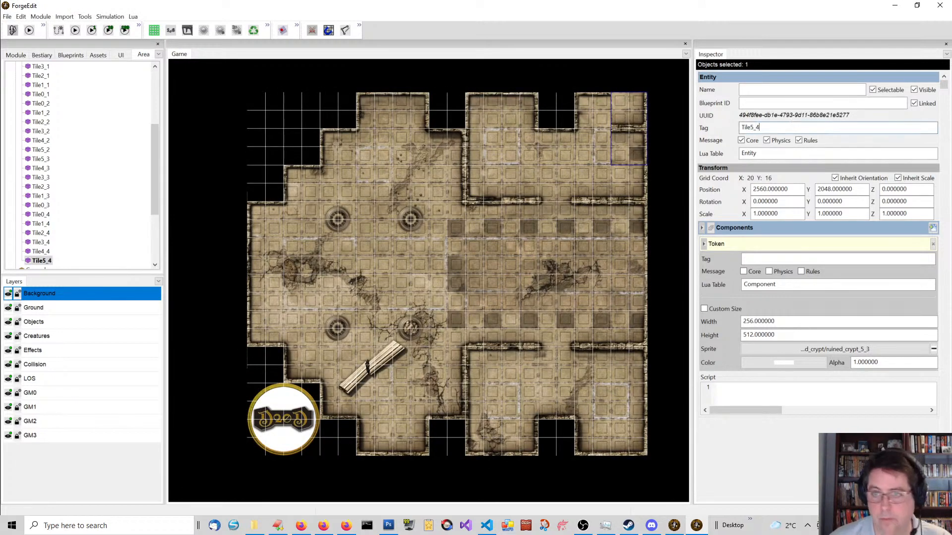
click(864, 349)
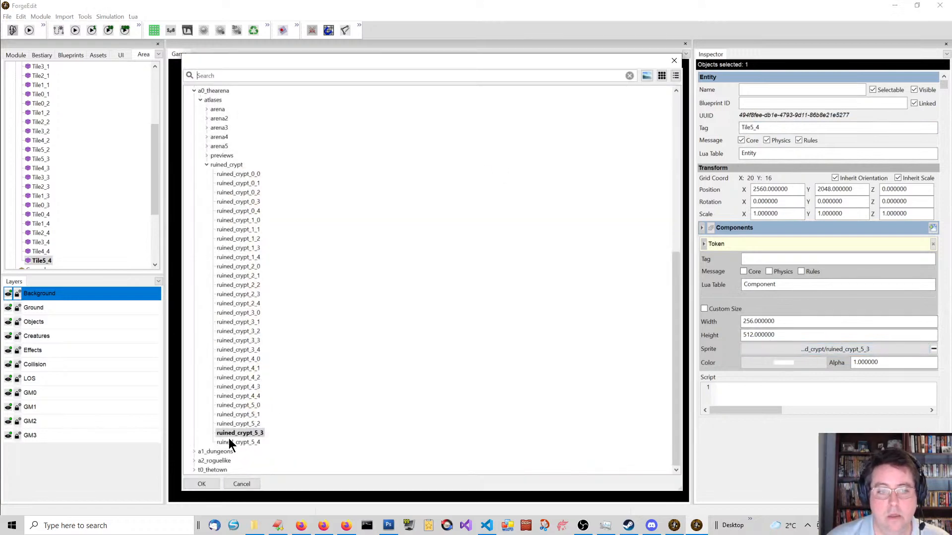
double_click(228, 440)
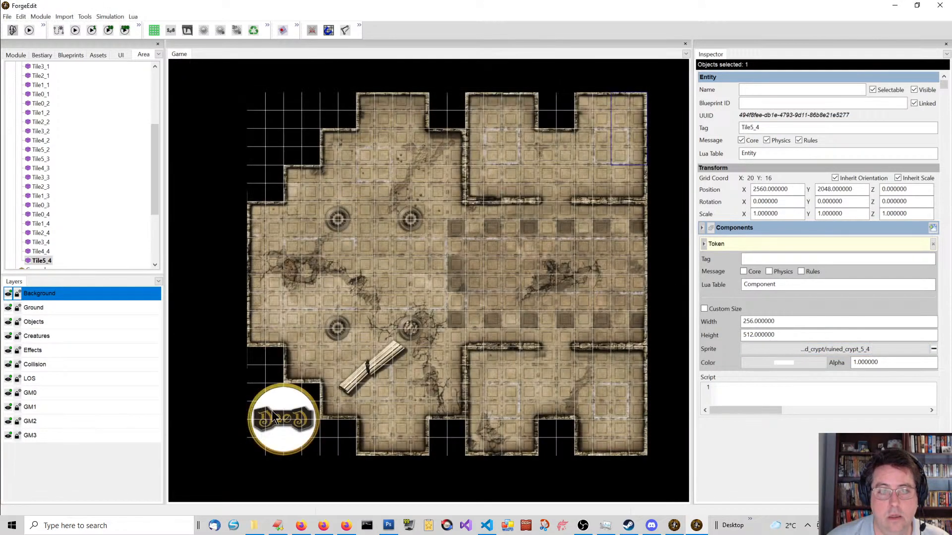
Save all changes to the module and its ruined crypt area
click(8, 17)
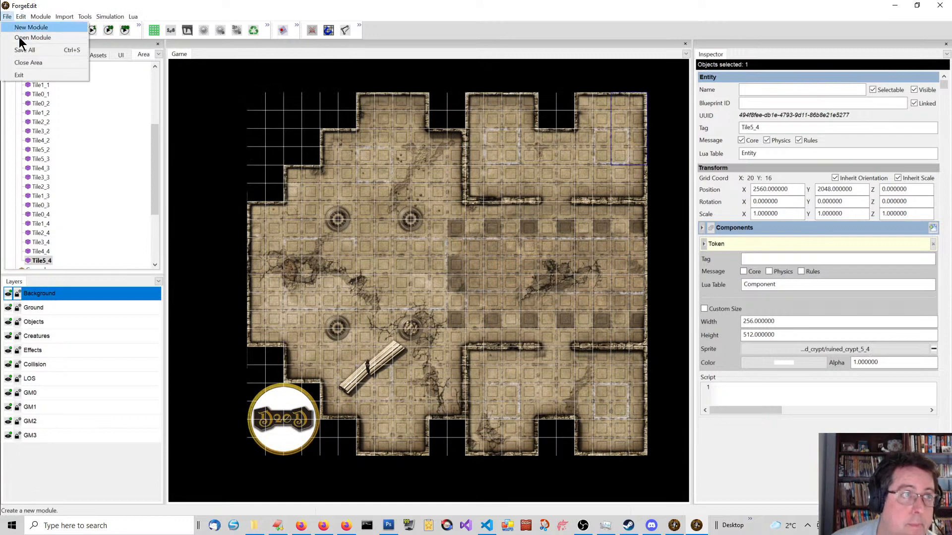
click(25, 49)
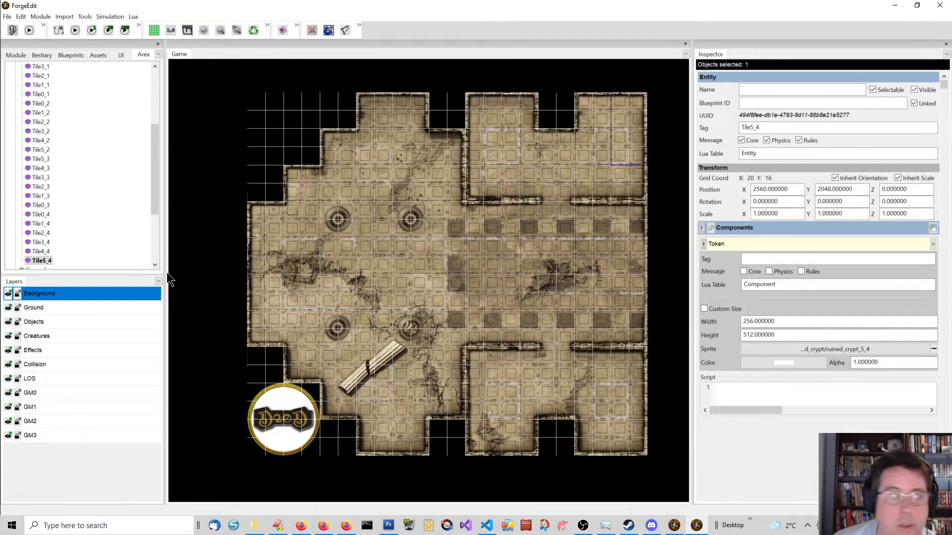
Try box-selecting groups of map tiles on the Background layer, and select tile Tile3_3 on its own
click(53, 307)
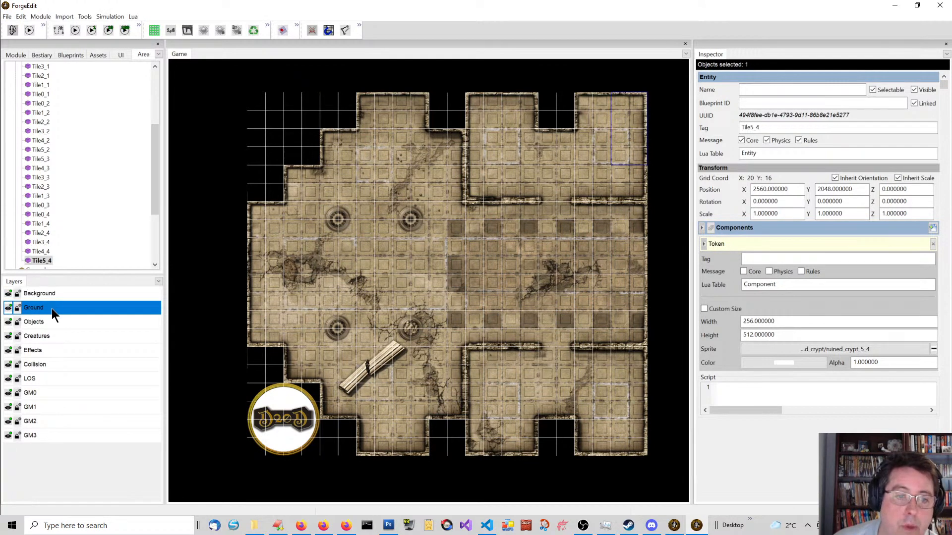
click(39, 295)
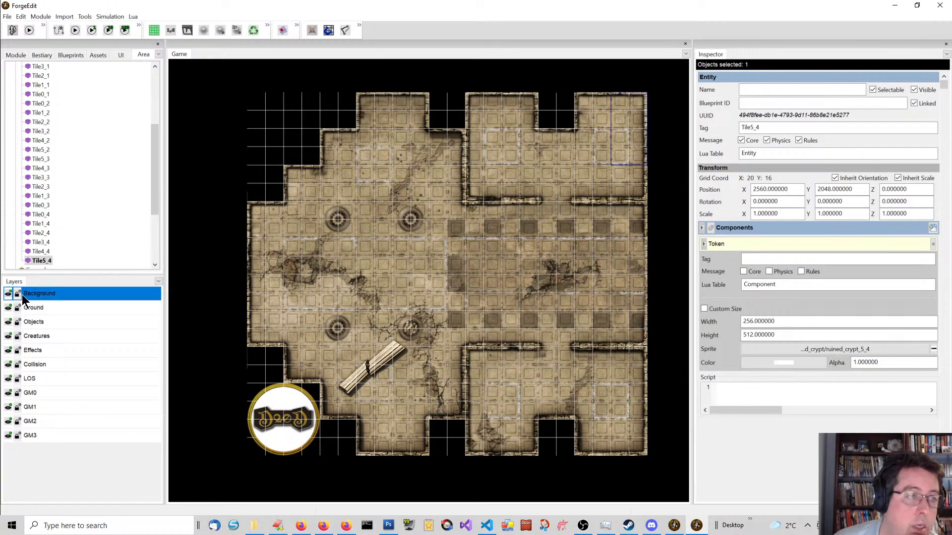
drag(357, 151, 572, 338)
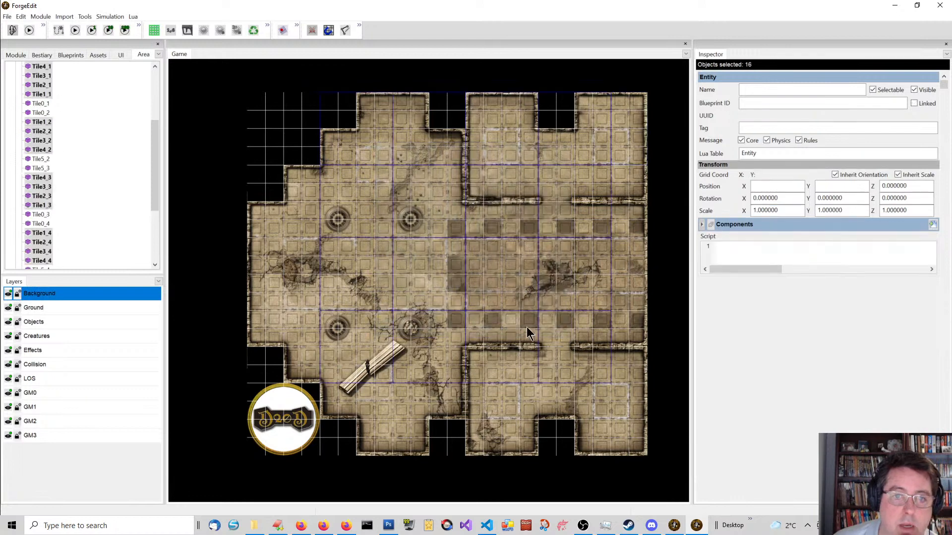
drag(218, 114, 498, 265)
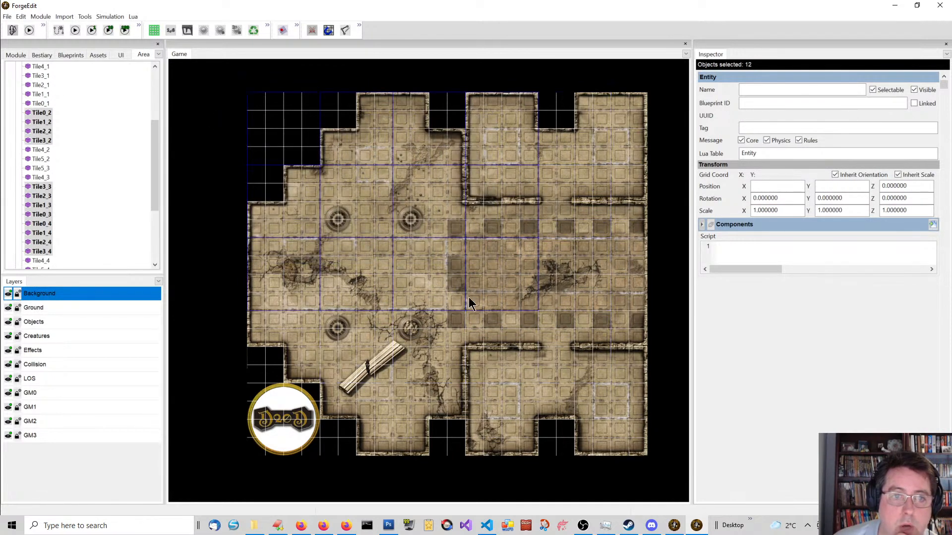
click(470, 195)
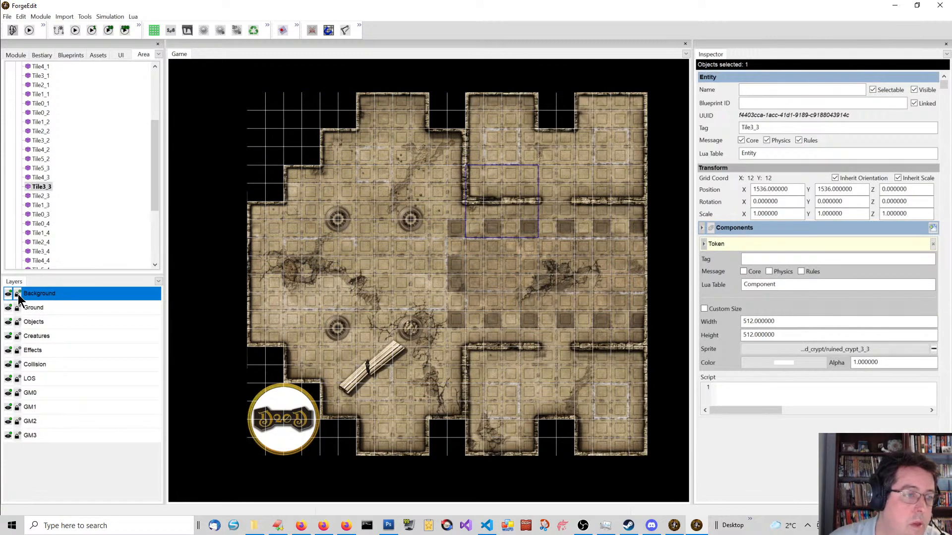
Lock the Background layer and try box-selecting its tiles in several parts of the map
click(251, 151)
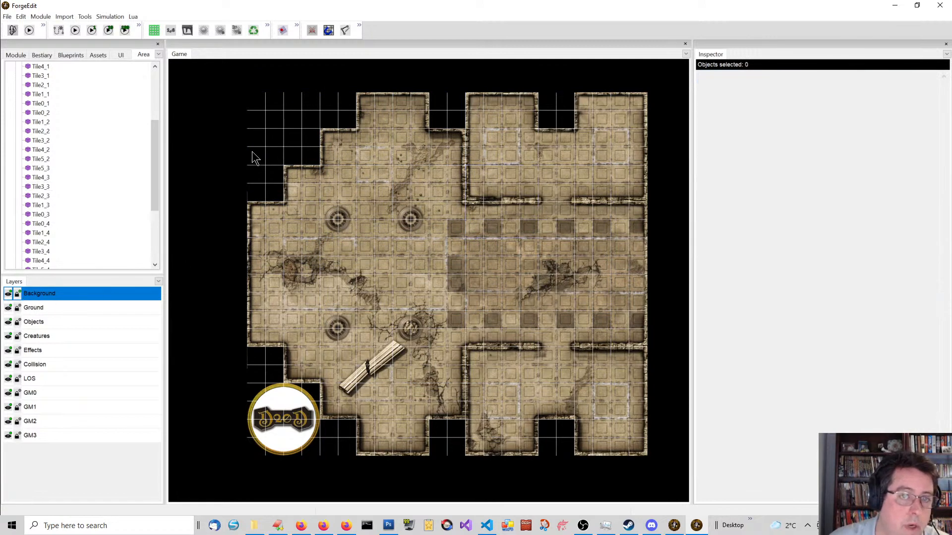
drag(269, 124, 413, 240)
drag(411, 203, 377, 149)
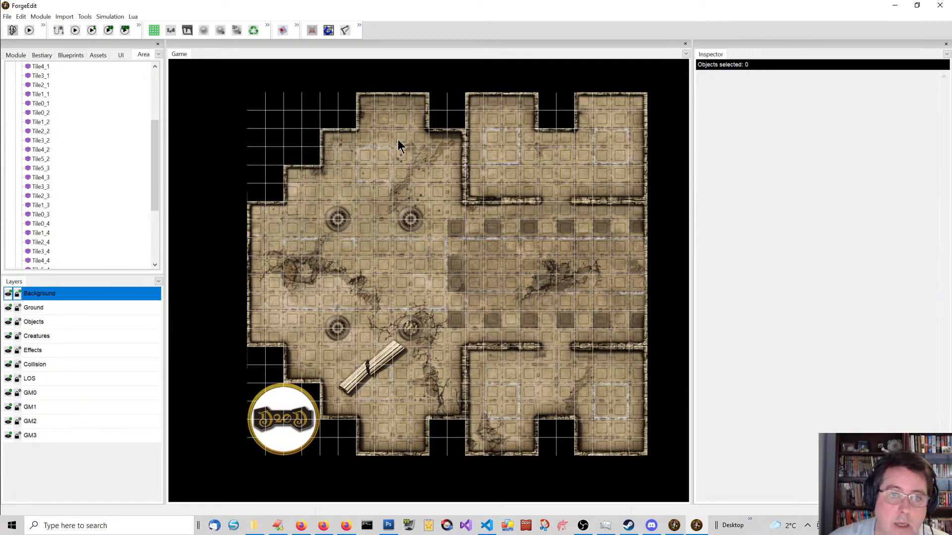
drag(532, 157, 340, 224)
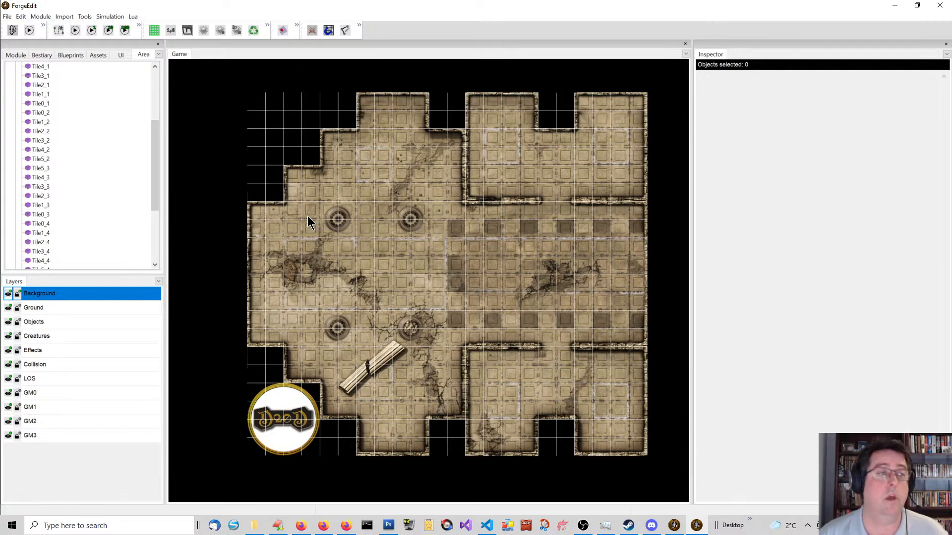
Hide the Background layer's crypt tiles and show them again
click(8, 293)
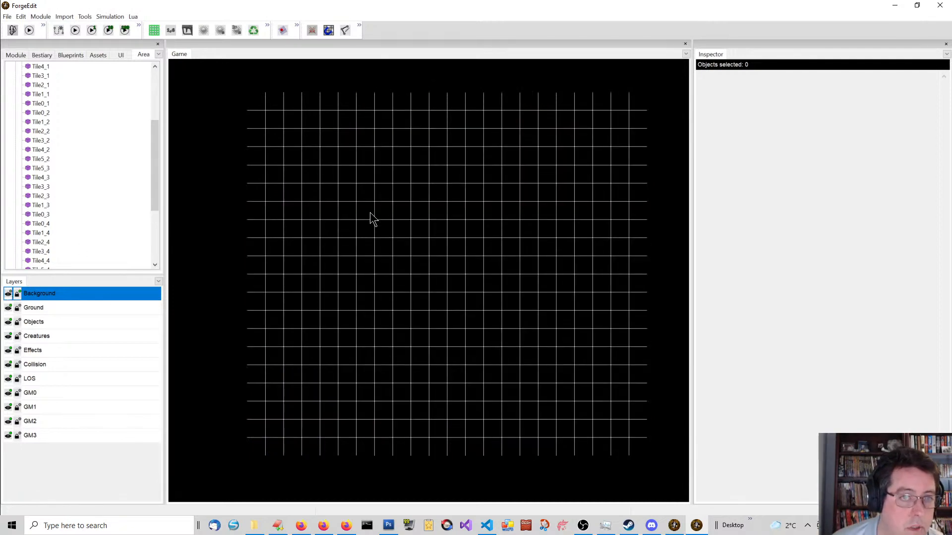
click(9, 295)
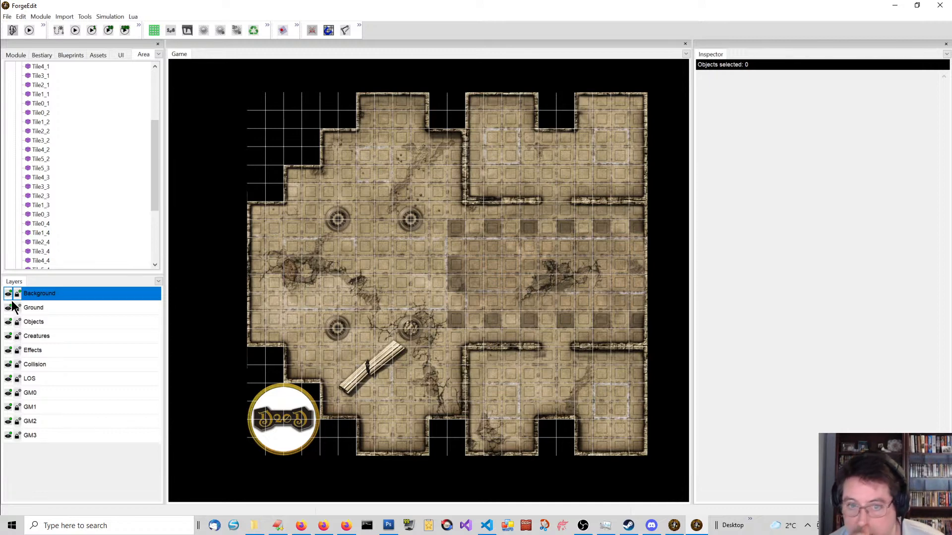
Collapse the Background group in the area's object tree and make Collision the active layer
scroll(78, 154, up, 4)
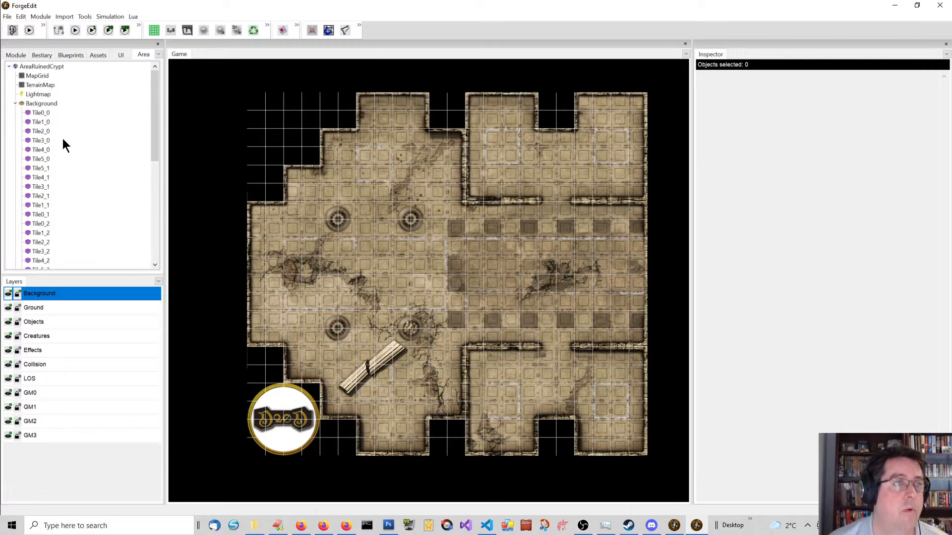
click(15, 104)
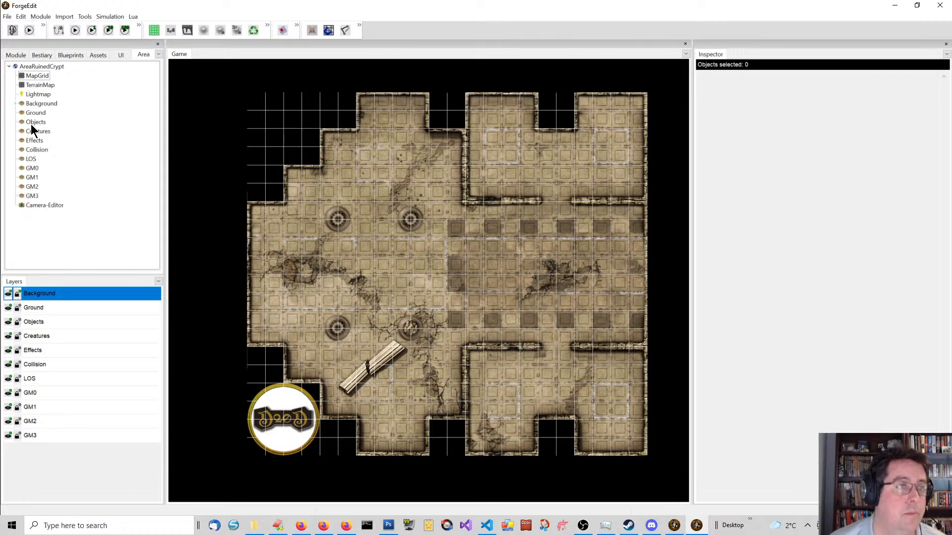
click(29, 152)
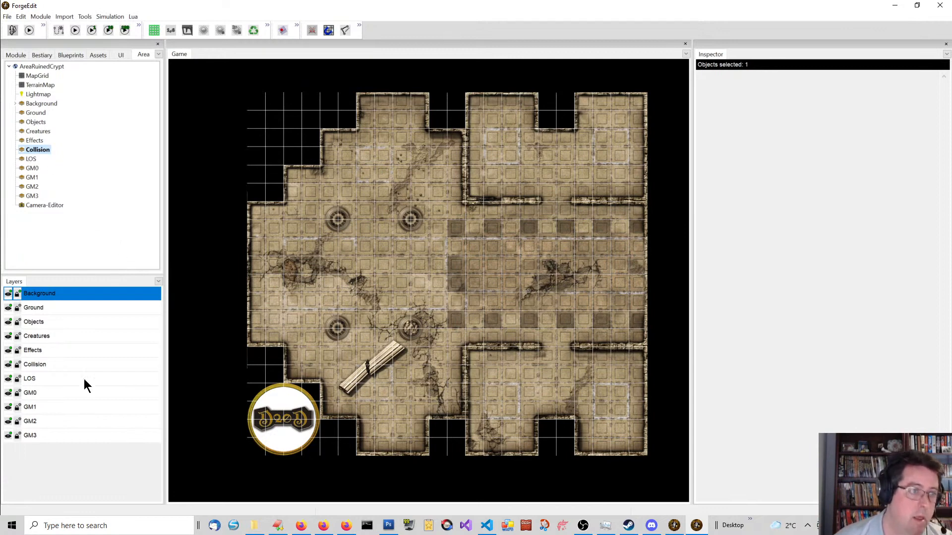
click(31, 364)
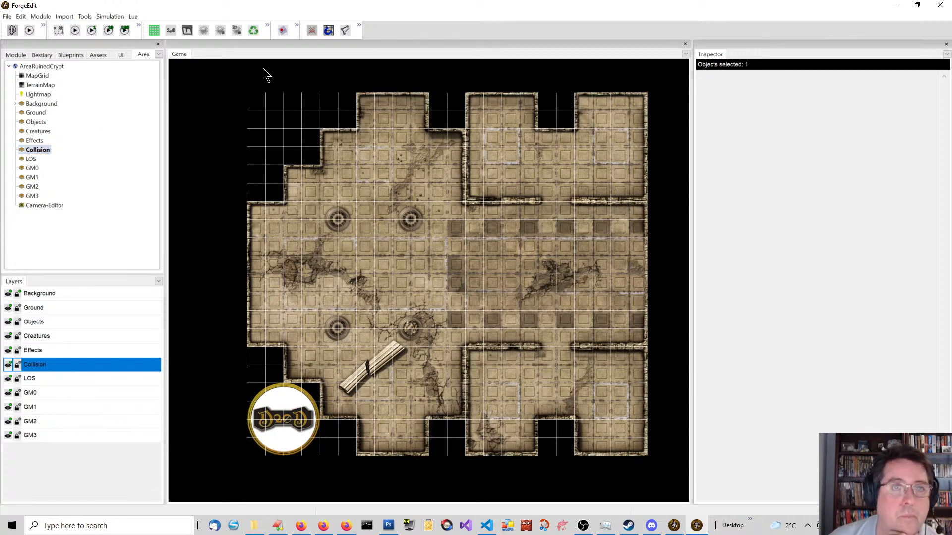
Start a collision line strip at the lower-middle room's doorway, tracing its upper, left and bottom walls and up to the notch's upper-left corner
click(345, 32)
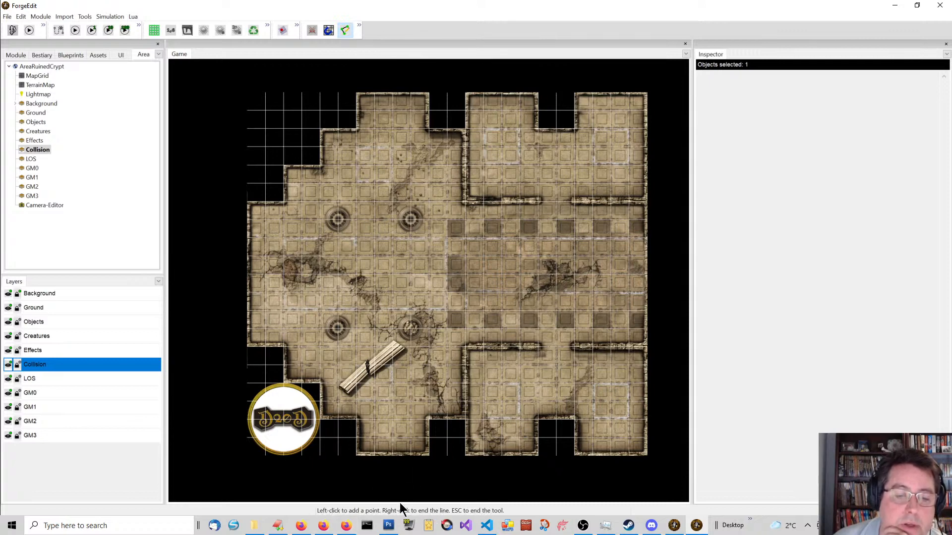
scroll(433, 429, up, 2)
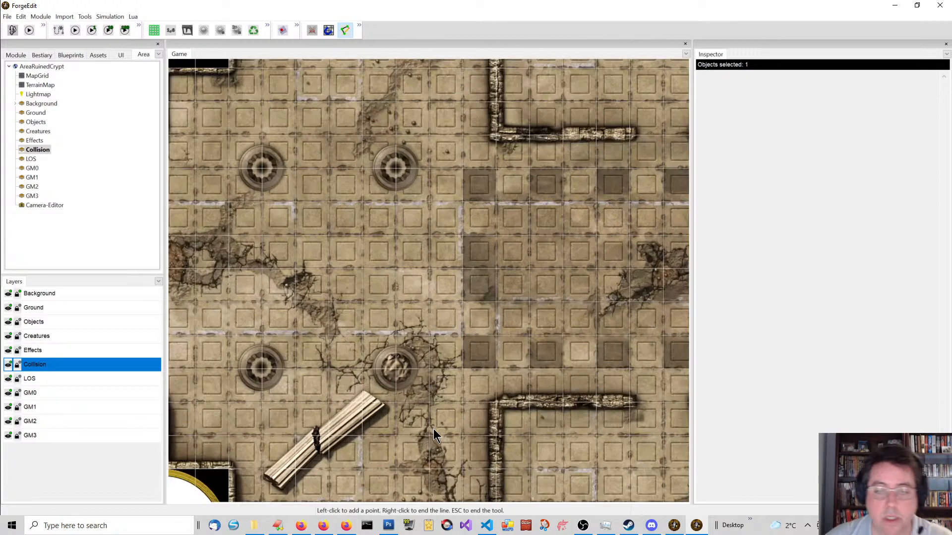
middle_drag(391, 407, 427, 167)
middle_drag(471, 426, 354, 412)
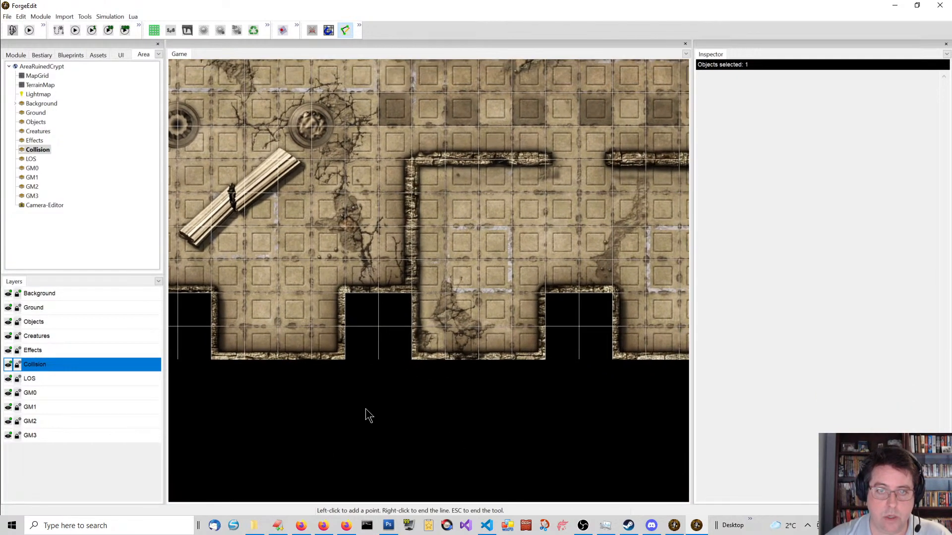
click(544, 158)
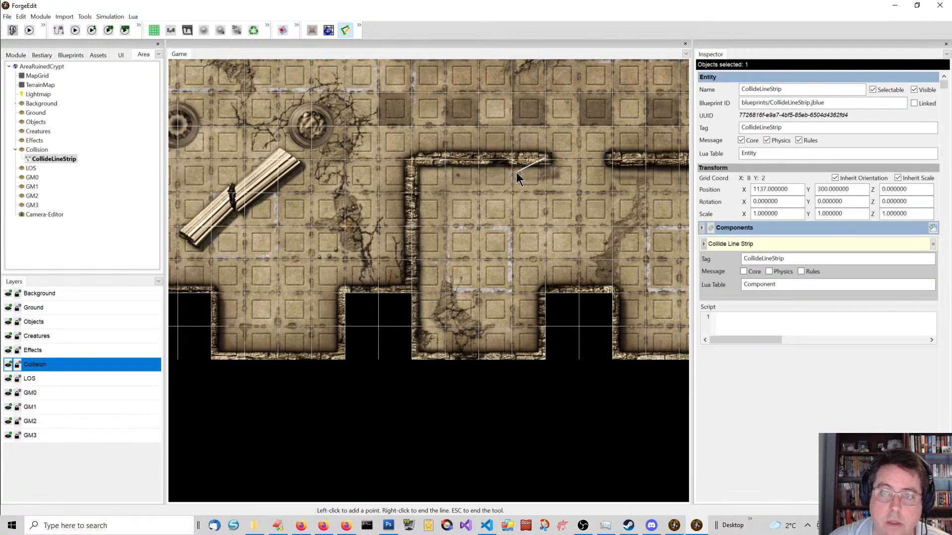
click(412, 160)
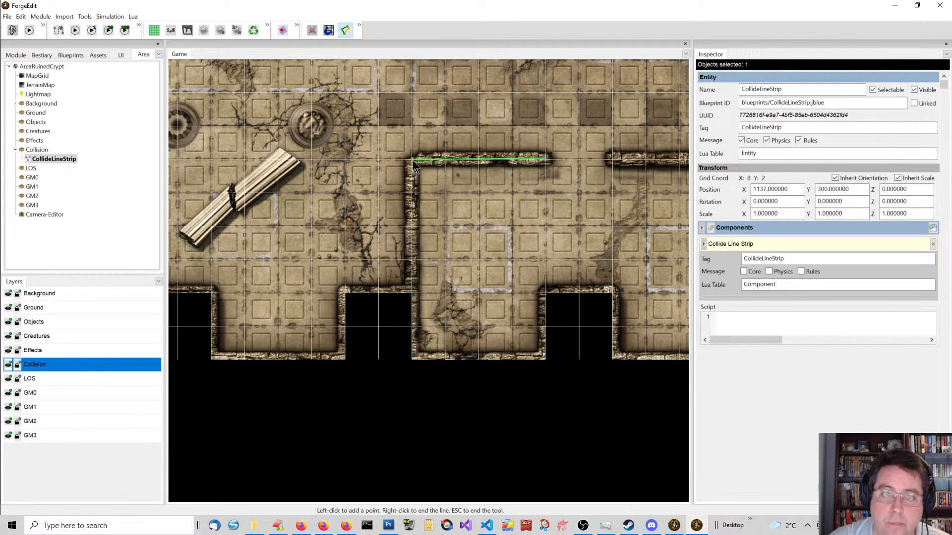
click(415, 358)
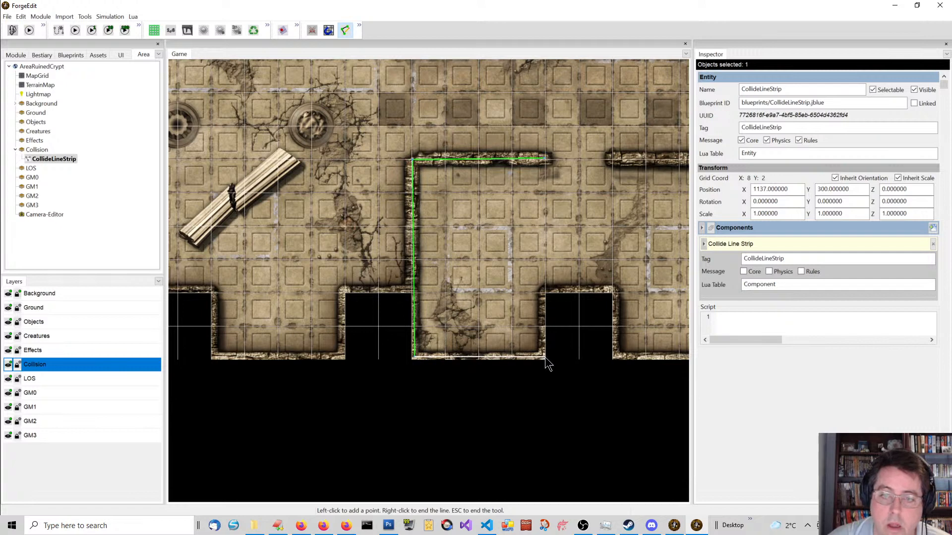
click(544, 356)
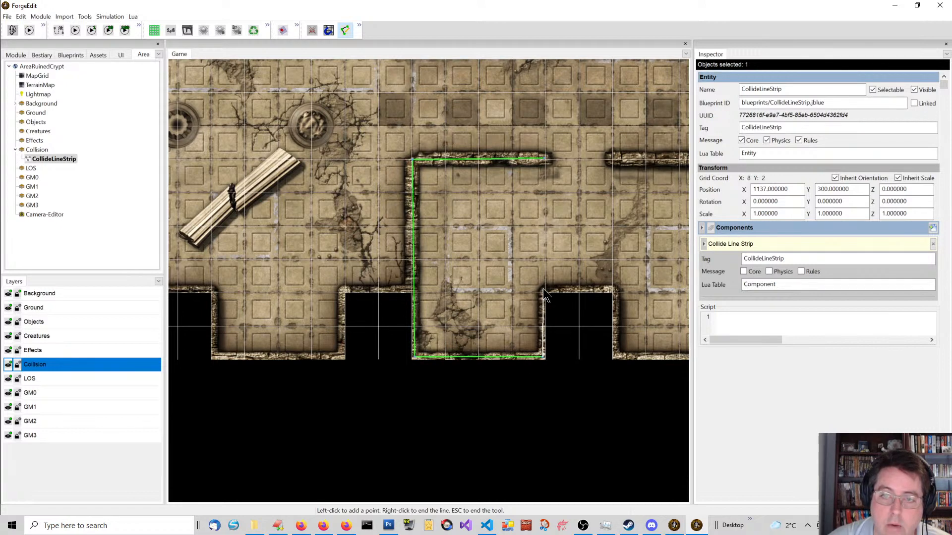
click(543, 289)
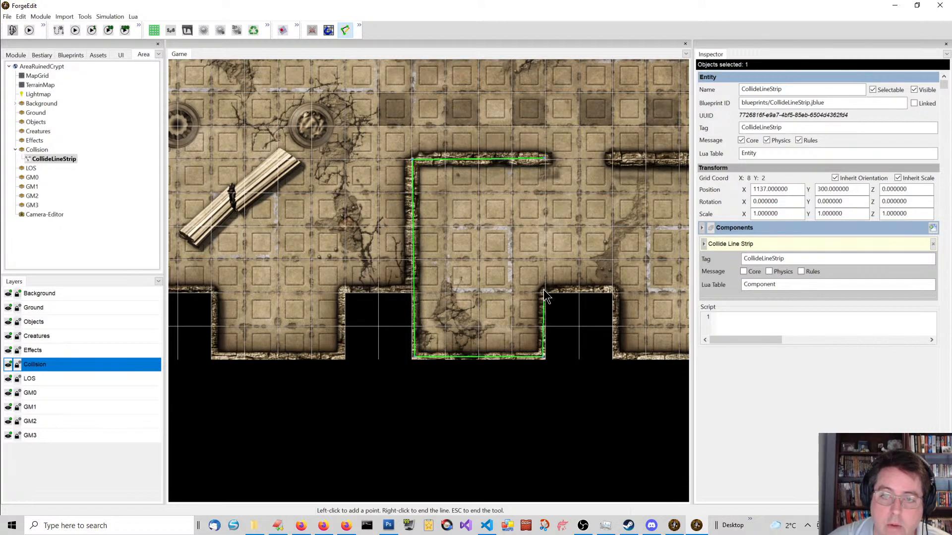
Continue the collision line around the notch and along the bottom wall to the map's lower-right corner, and end the line
click(615, 291)
middle_drag(617, 338, 438, 292)
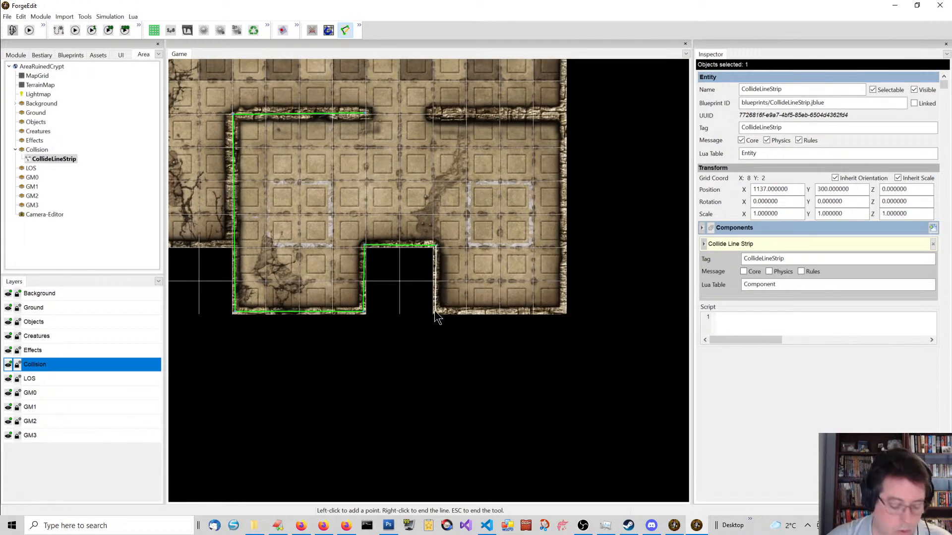
click(435, 312)
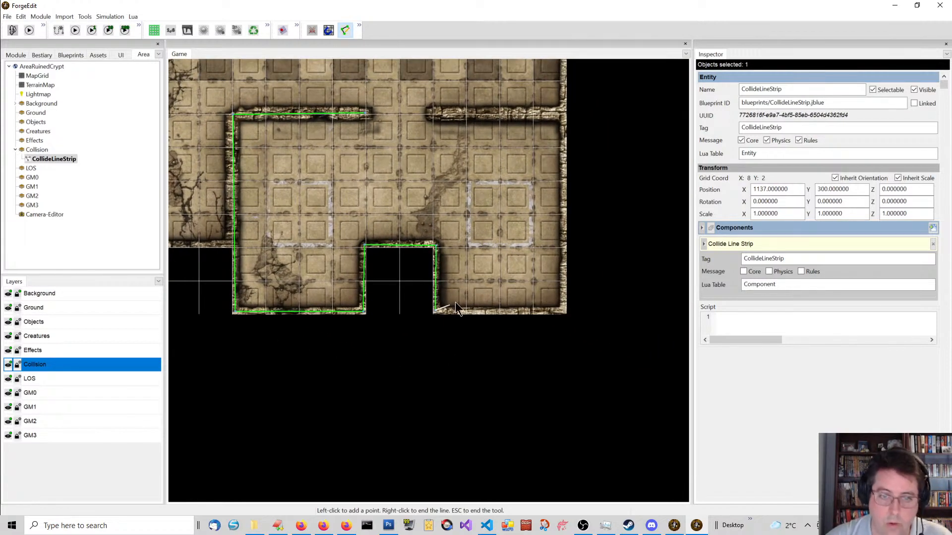
middle_drag(527, 279, 507, 273)
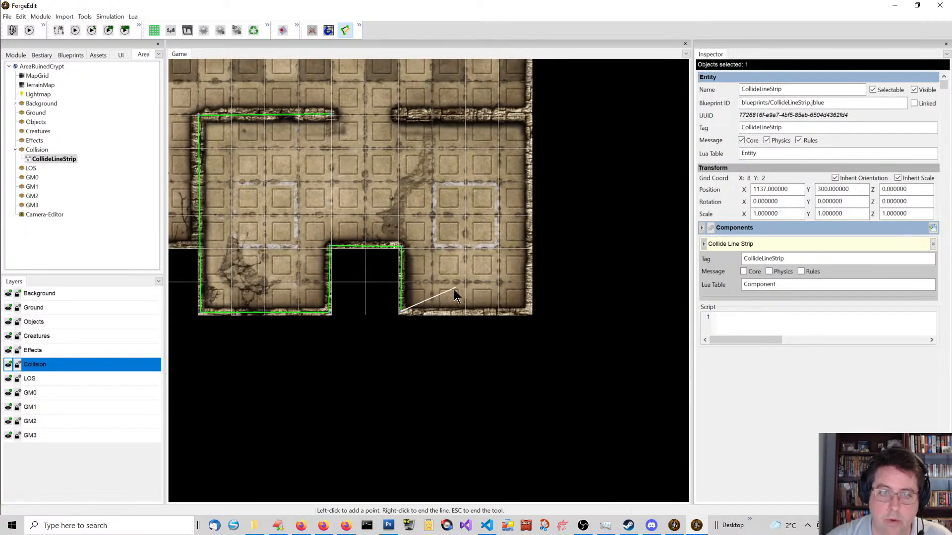
click(529, 313)
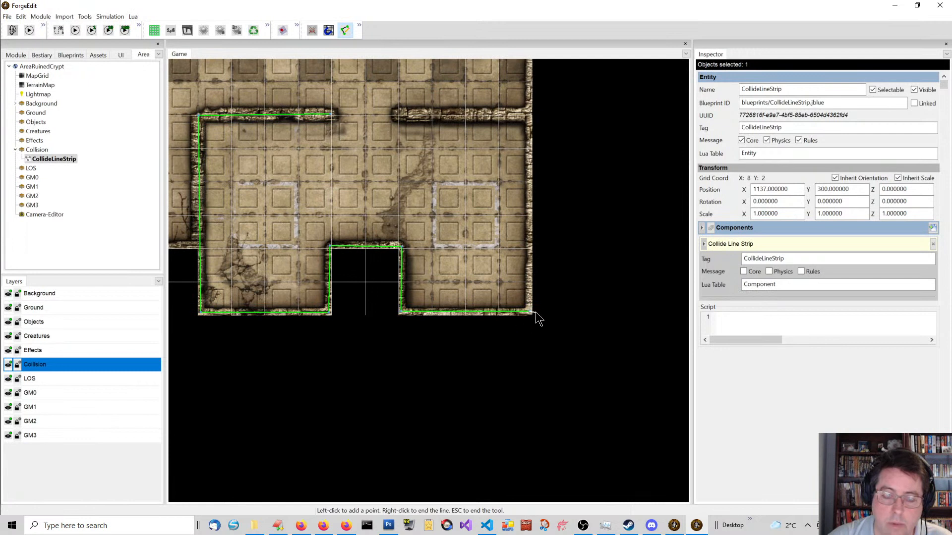
right_click(499, 379)
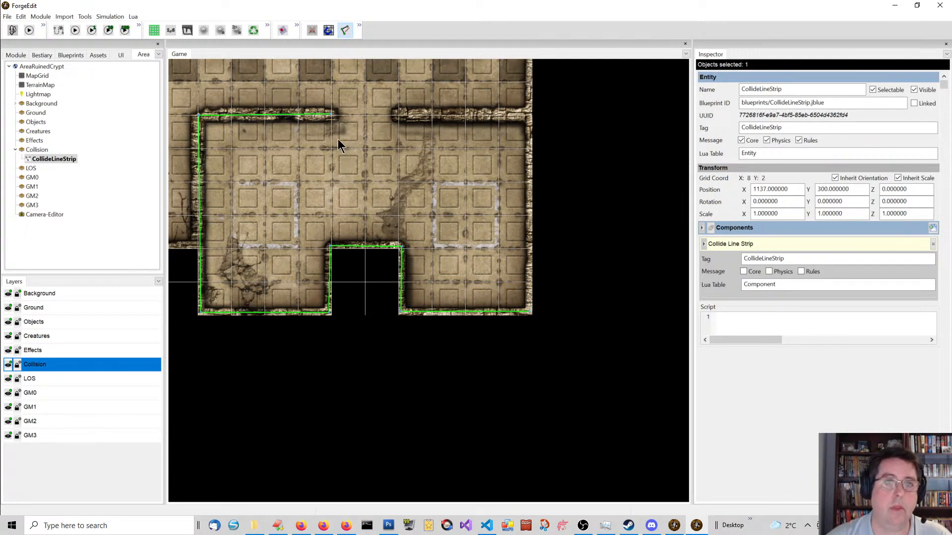
Deselect the finished collision line and box-select its two points at the ends of the room's upper wall
click(345, 30)
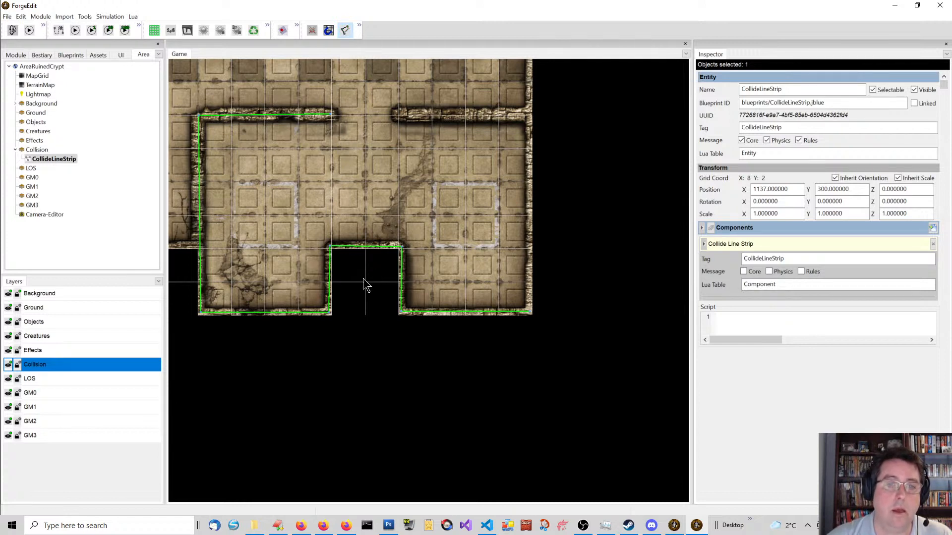
click(271, 226)
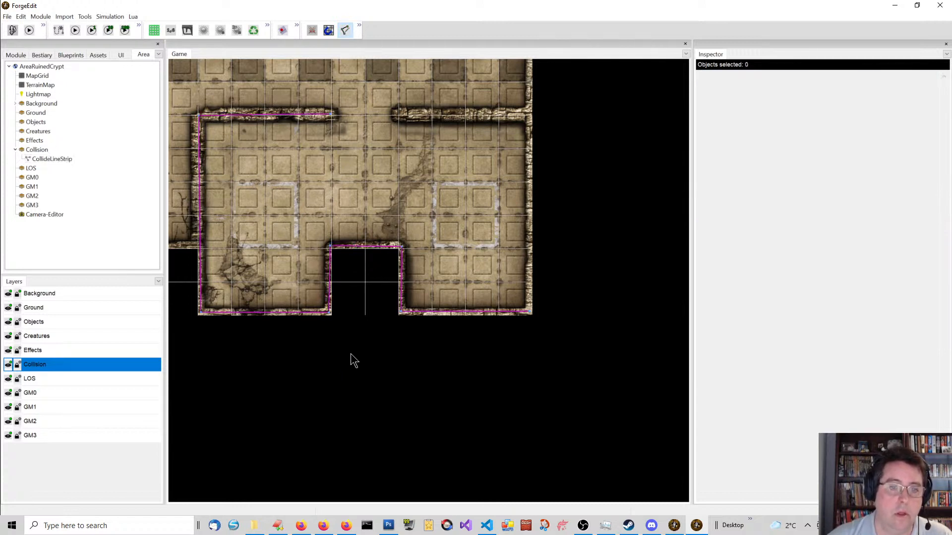
middle_drag(356, 345, 466, 405)
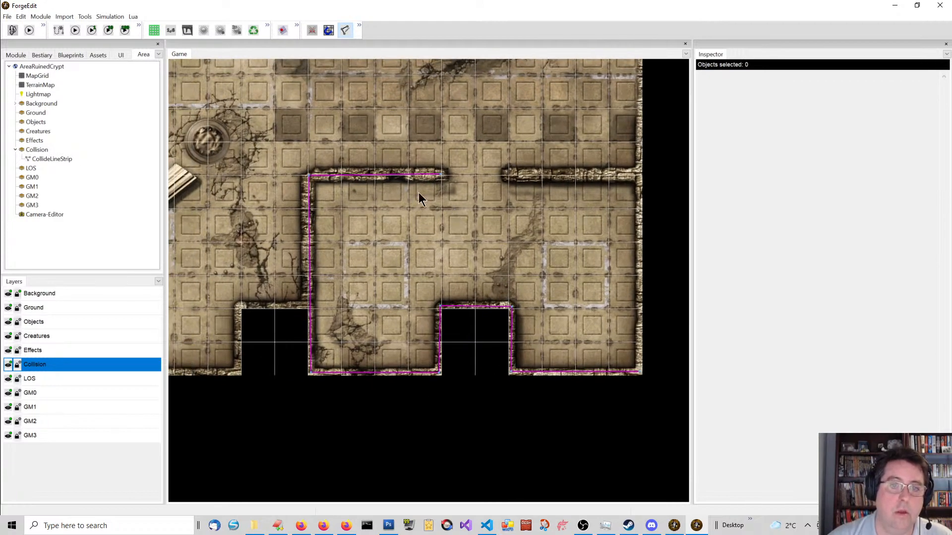
drag(243, 118, 474, 216)
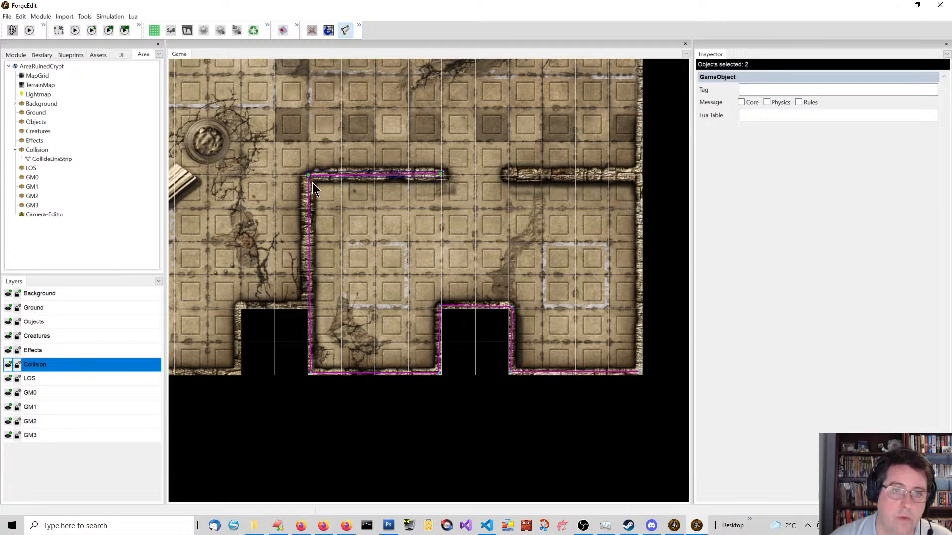
scroll(308, 177, up, 1)
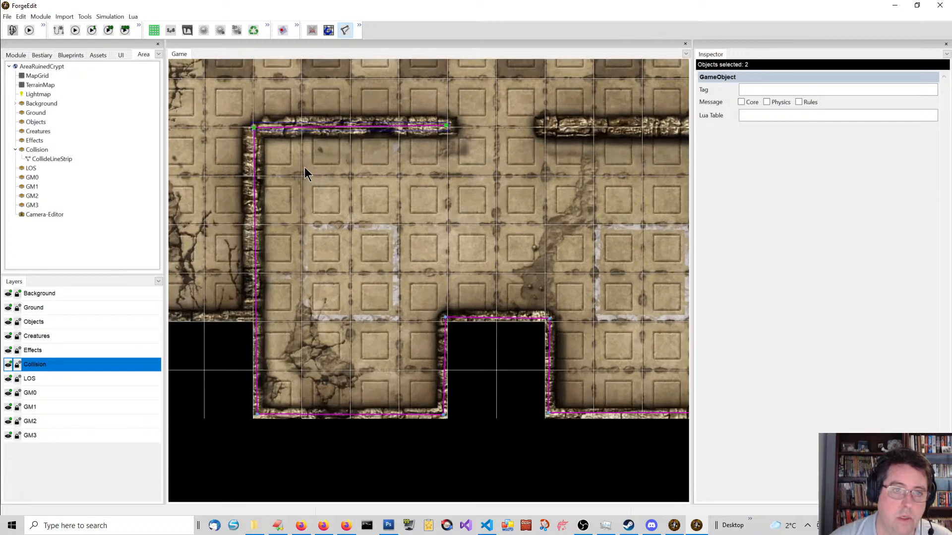
Snap the collision line's upper-left and lower-left corner points to grid intersections and toggle the grid snapping mode
scroll(305, 168, down, 1)
mouse_move(272, 145)
mouse_down()
mouse_move(328, 192)
mouse_move(355, 183)
mouse_move(297, 166)
mouse_move(272, 145)
mouse_up()
click(344, 192)
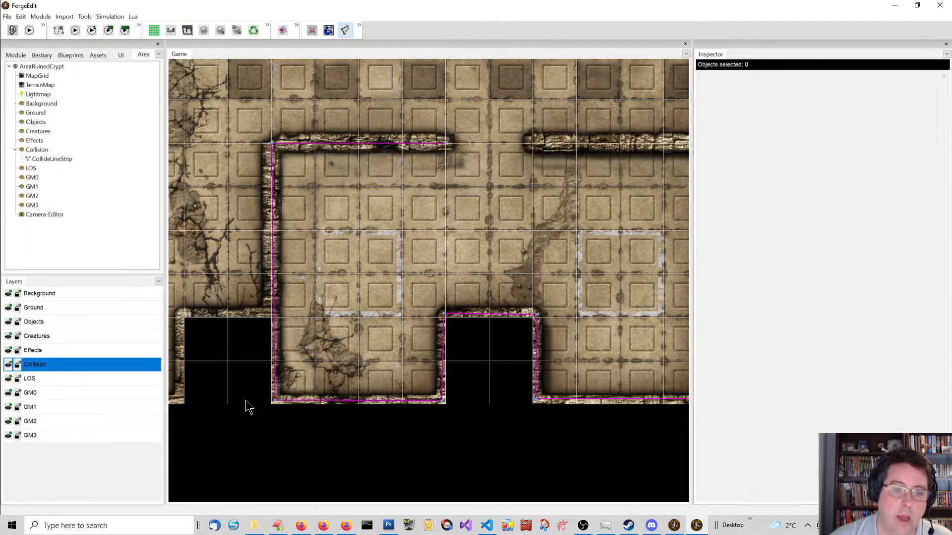
drag(247, 364, 276, 409)
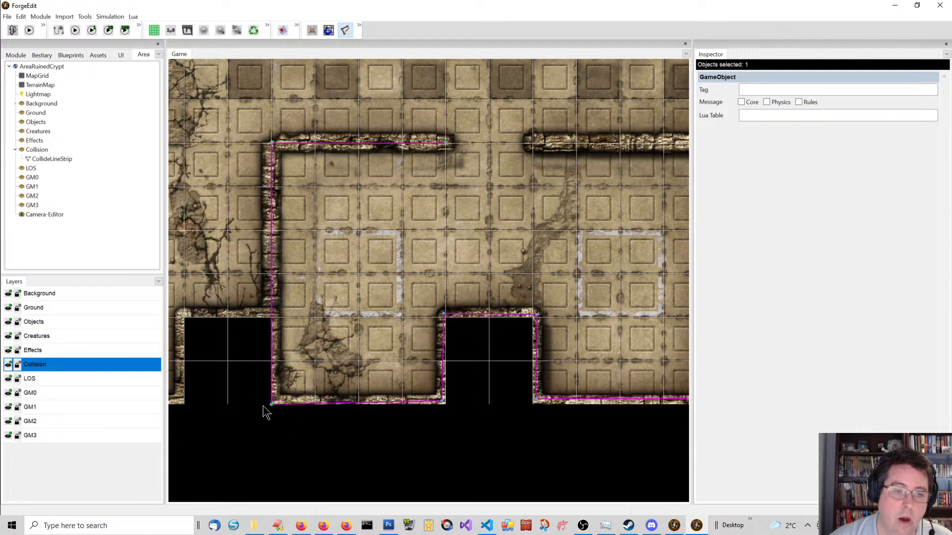
click(329, 31)
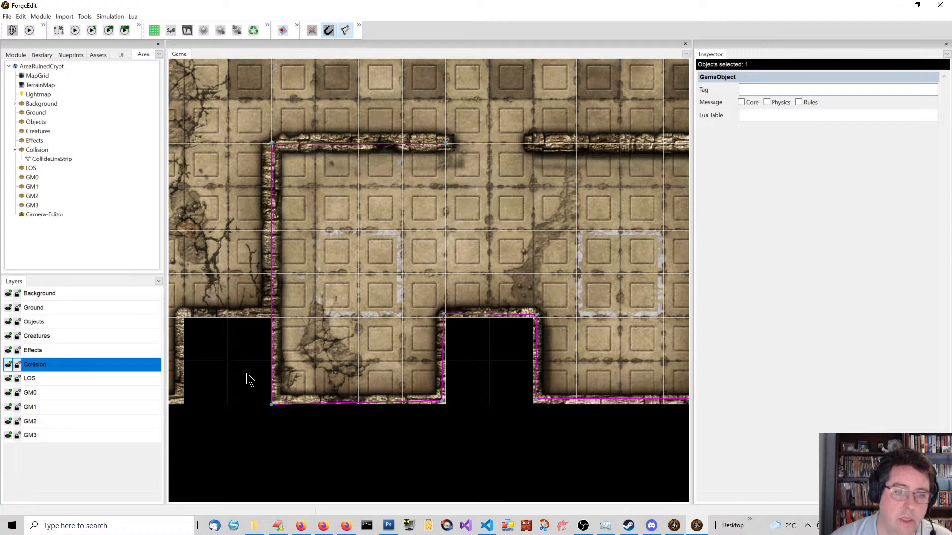
Move the collision line's lower-left corner point back onto the room's wall corner
mouse_move(272, 405)
mouse_down()
mouse_move(282, 392)
mouse_move(276, 400)
mouse_up()
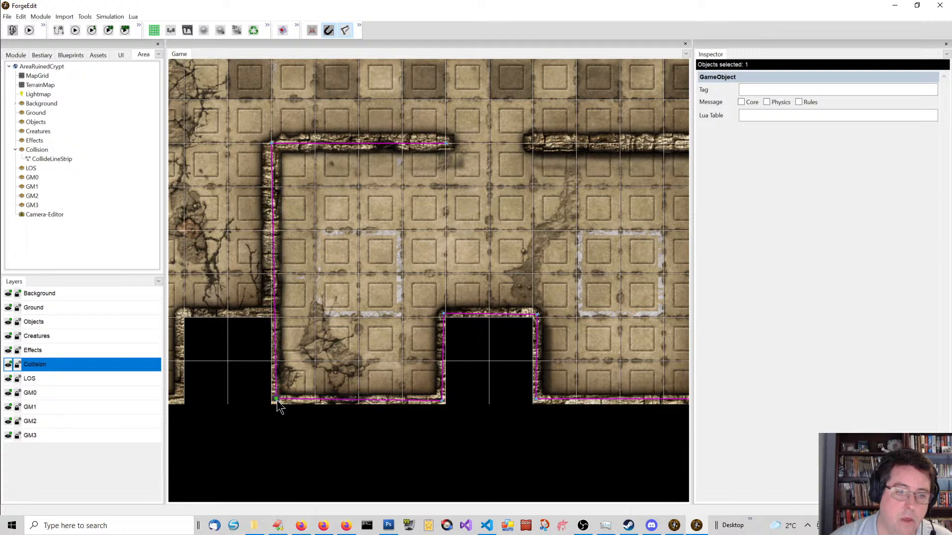
Try moving the two end points of the room's upper wall together with grid snapping, and undo the move
click(327, 29)
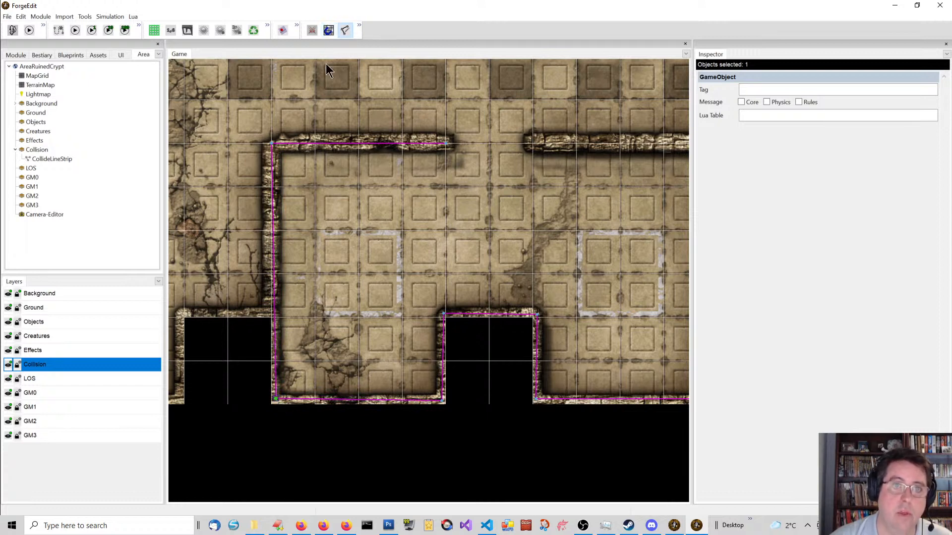
drag(253, 108, 481, 174)
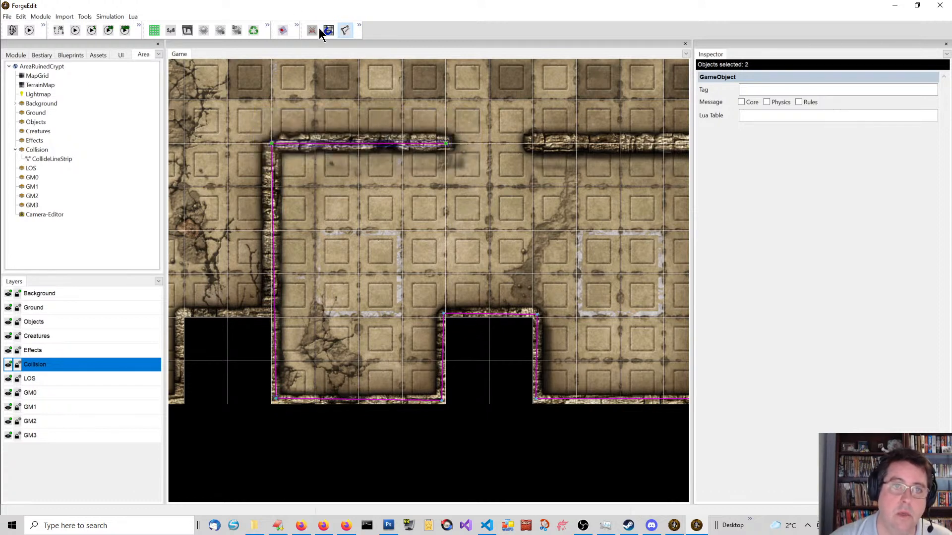
mouse_move(333, 143)
mouse_down()
mouse_move(322, 124)
mouse_move(333, 126)
mouse_move(337, 102)
mouse_move(340, 147)
mouse_up()
key(ctrl+z)
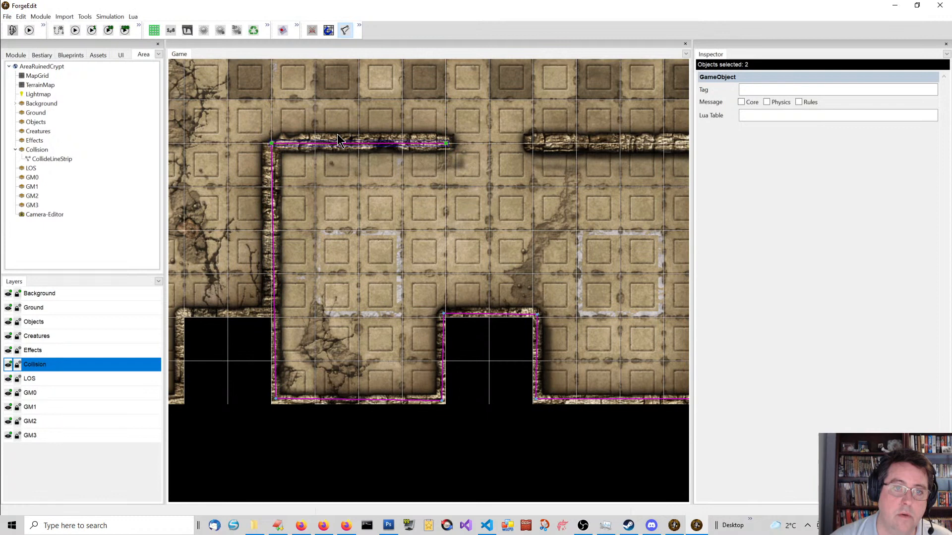
click(329, 30)
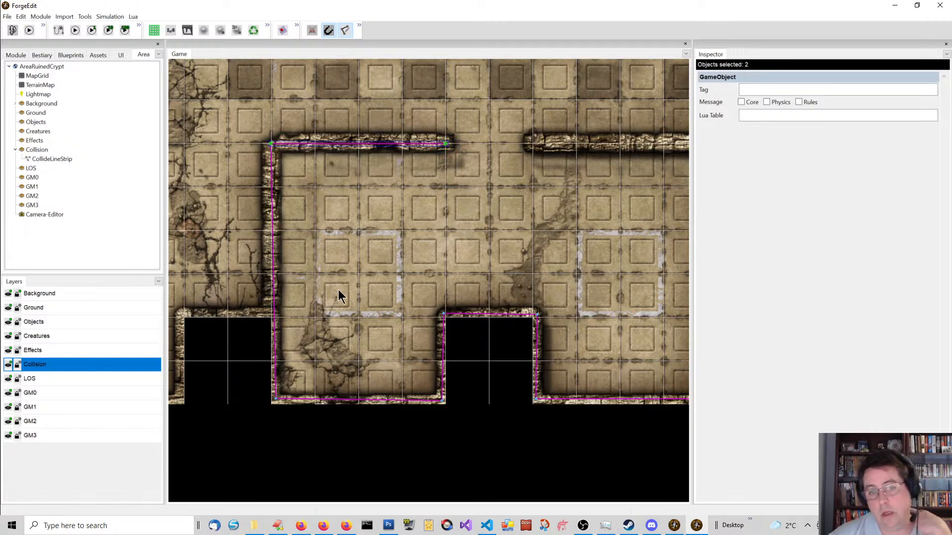
Trace a collision line strip from the map's lower-right corner up the outer wall and along the room's upper wall to the doorway
scroll(387, 279, down, 1)
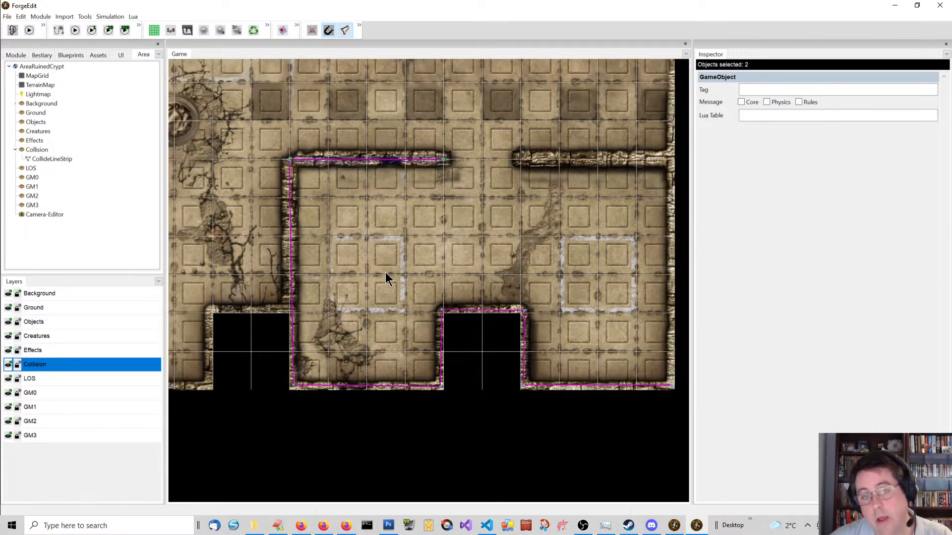
middle_drag(536, 249, 297, 224)
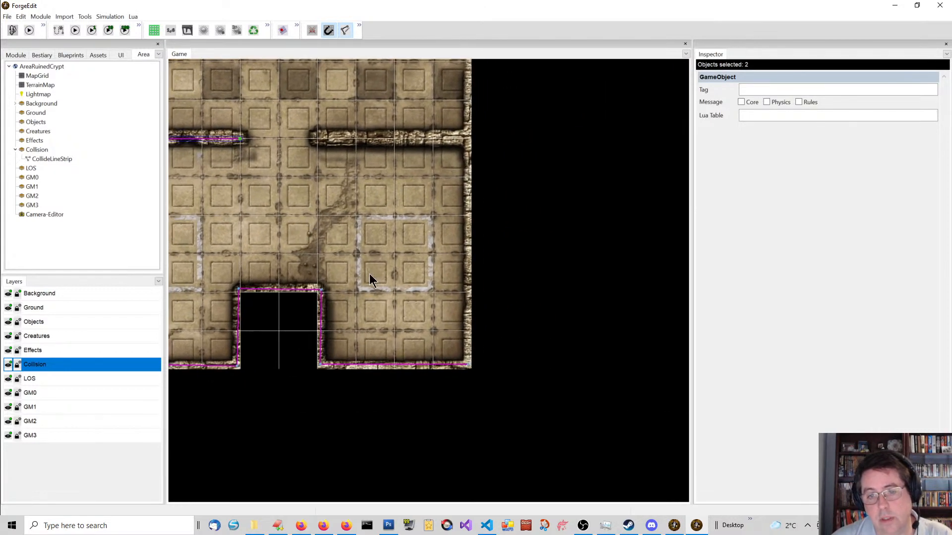
scroll(451, 349, up, 2)
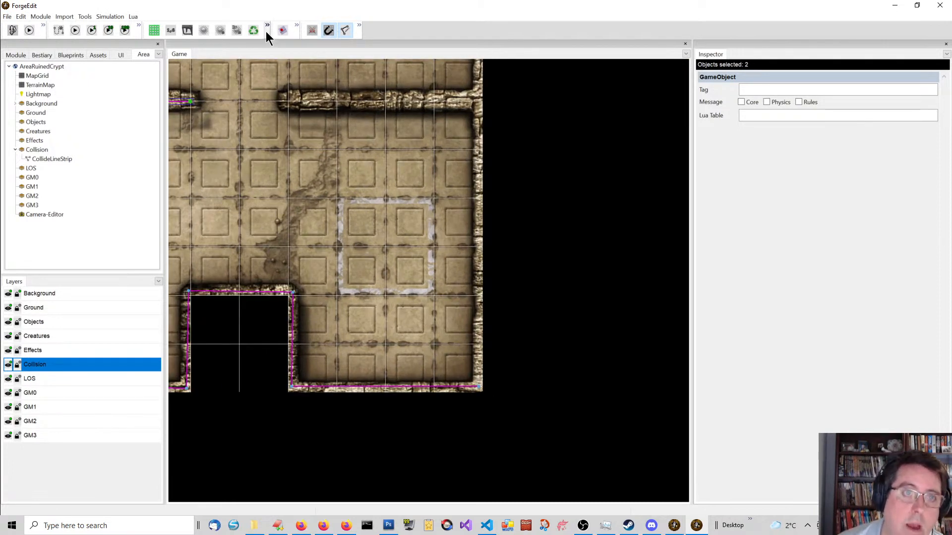
click(349, 31)
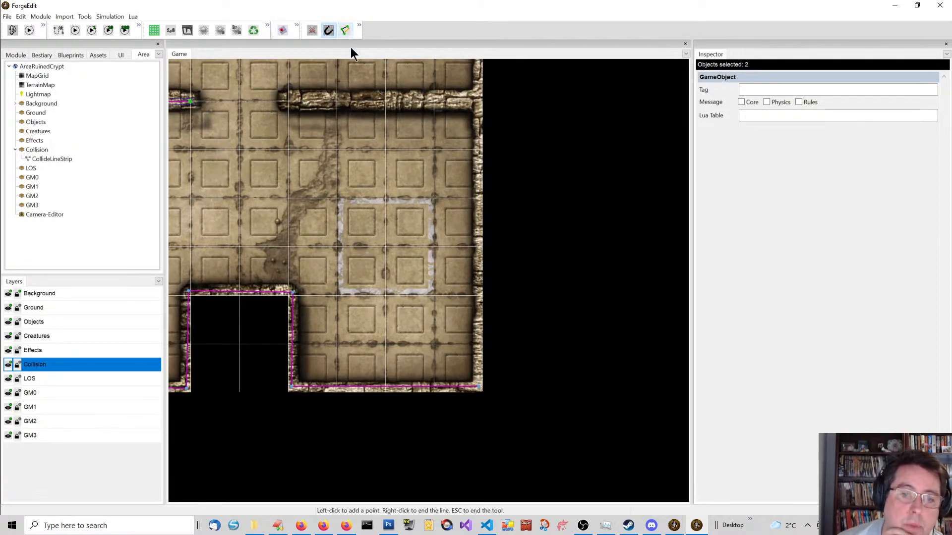
click(479, 393)
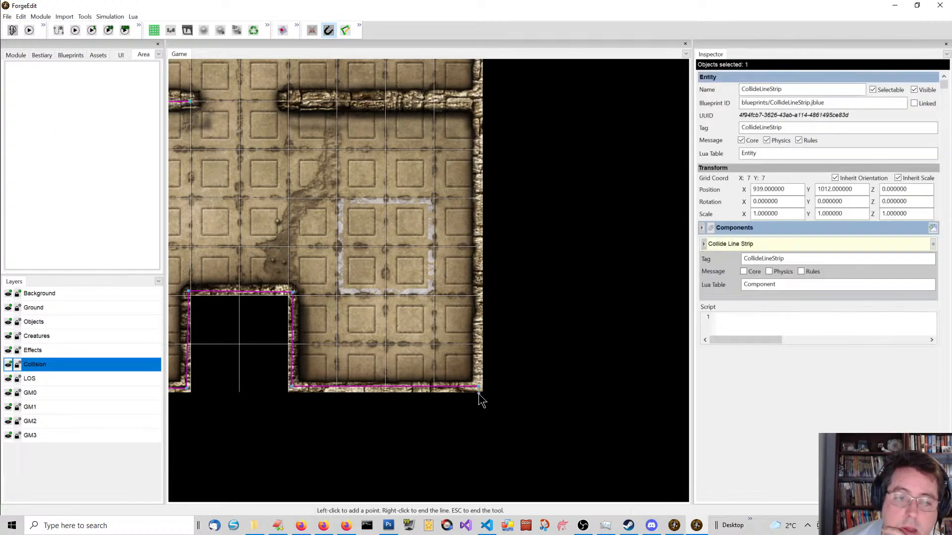
click(478, 101)
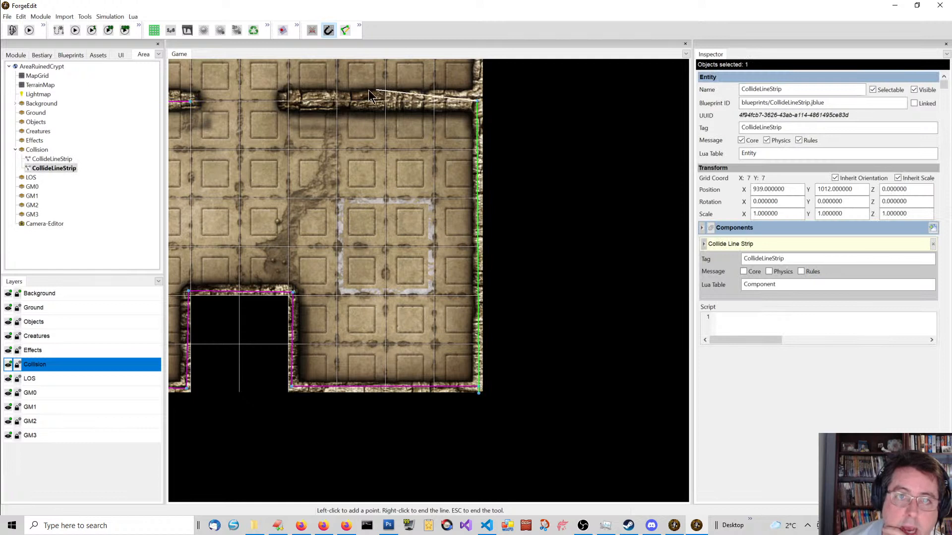
click(287, 99)
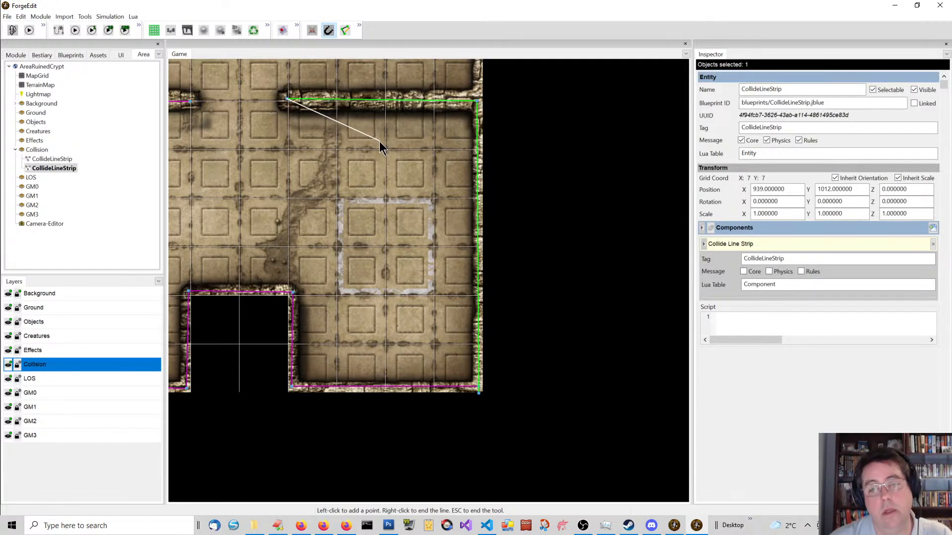
key(Escape)
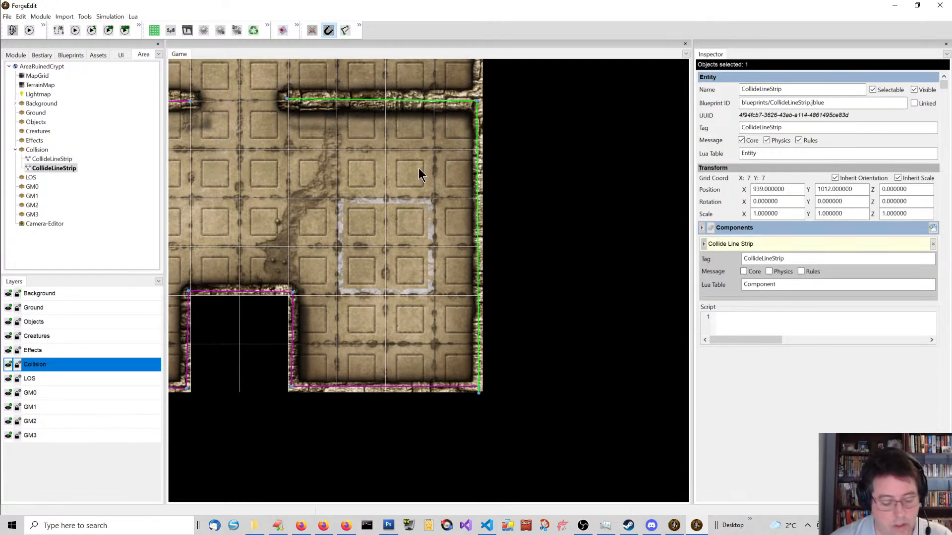
Trace a collision line strip from that wall junction up the corridor's outer right wall and along the upper-right room's lower wall to its doorway
middle_drag(590, 117, 580, 411)
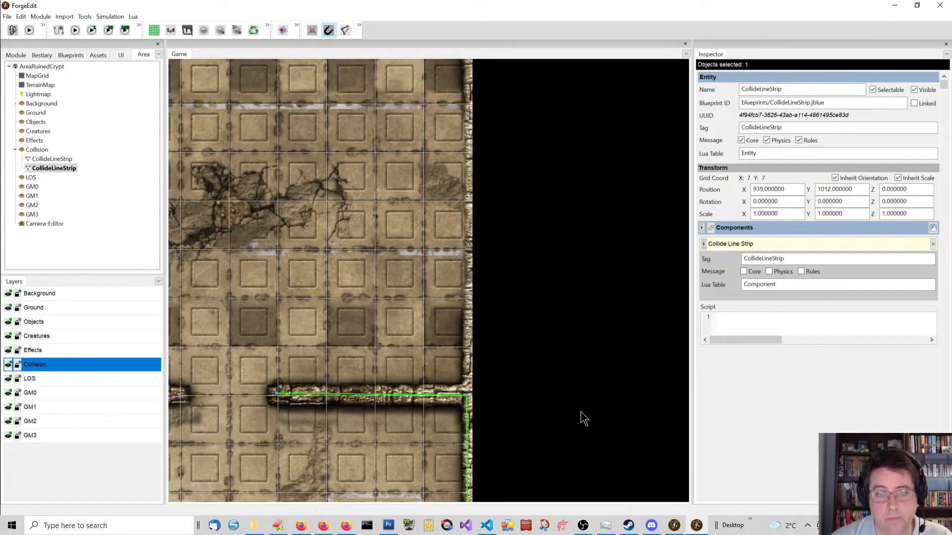
click(472, 411)
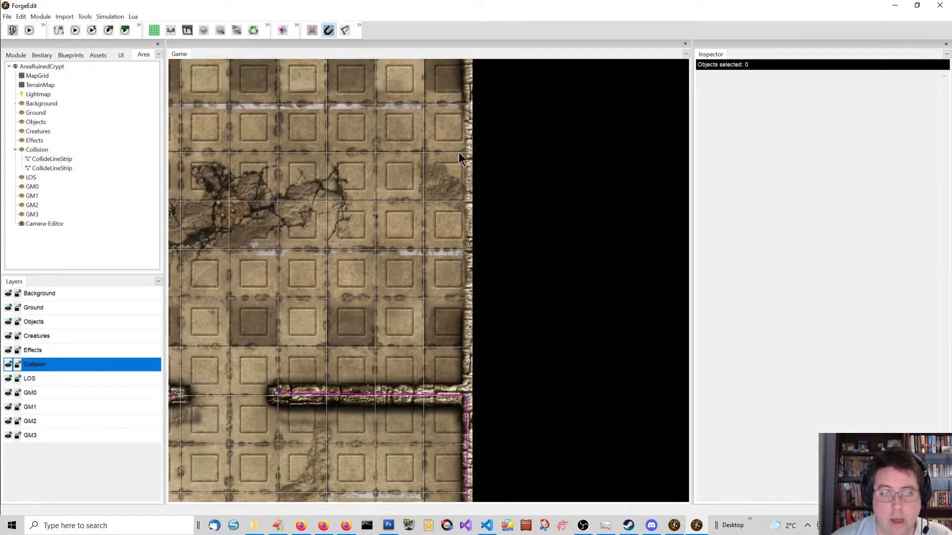
click(345, 30)
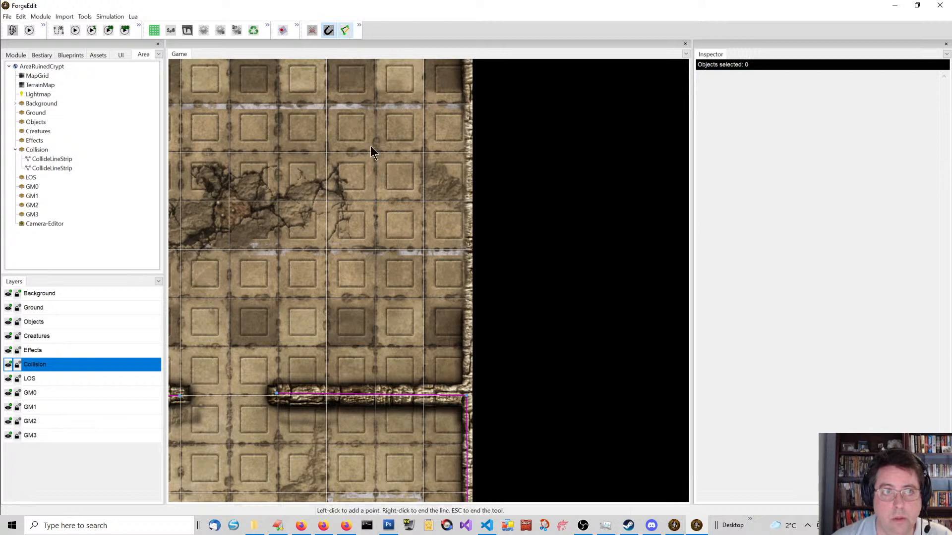
click(469, 406)
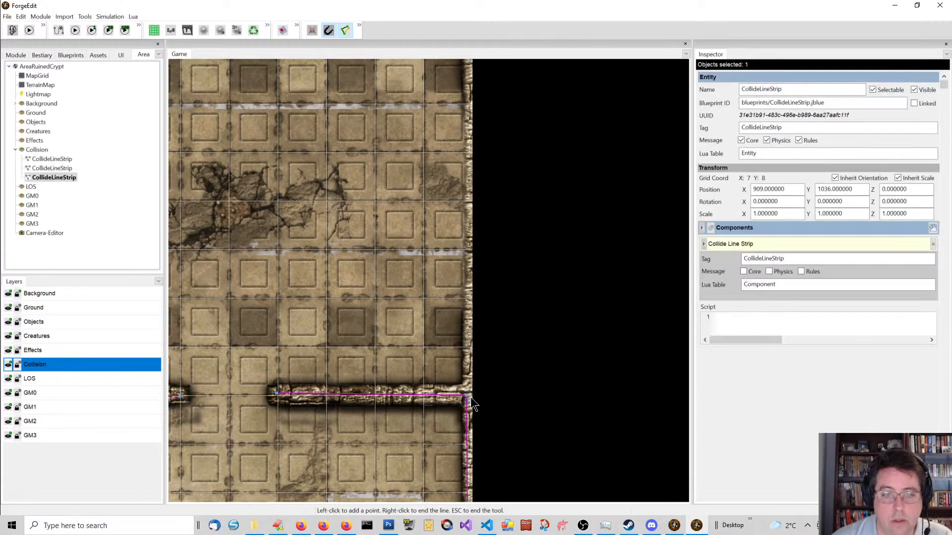
click(468, 74)
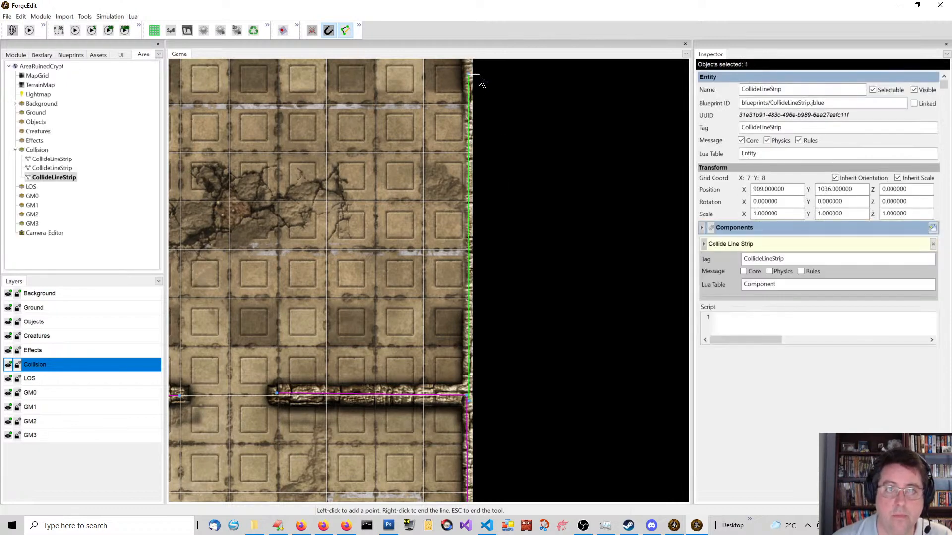
middle_drag(478, 76, 482, 300)
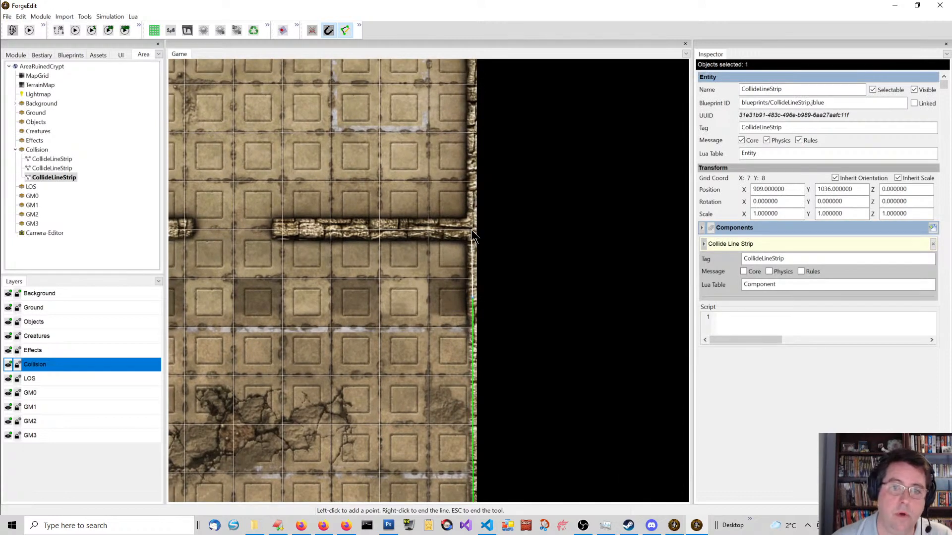
click(471, 230)
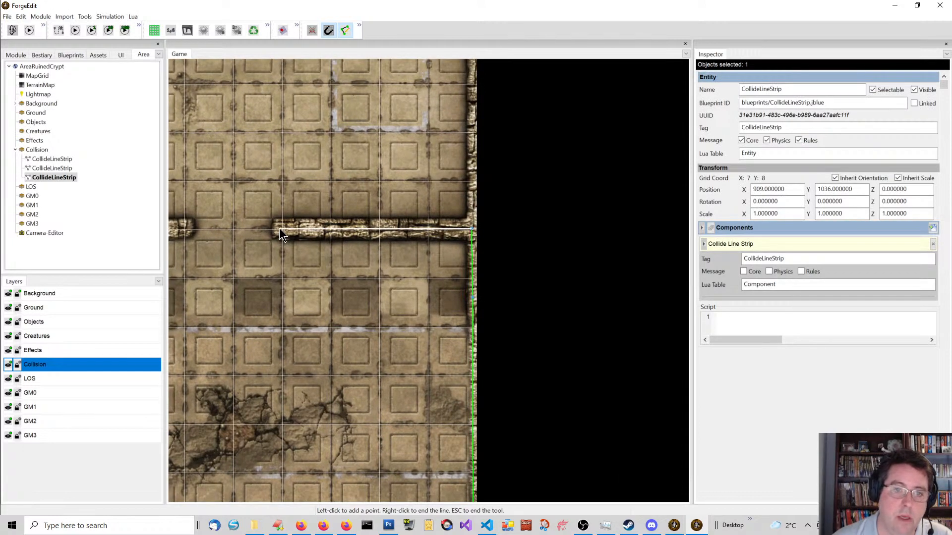
click(280, 230)
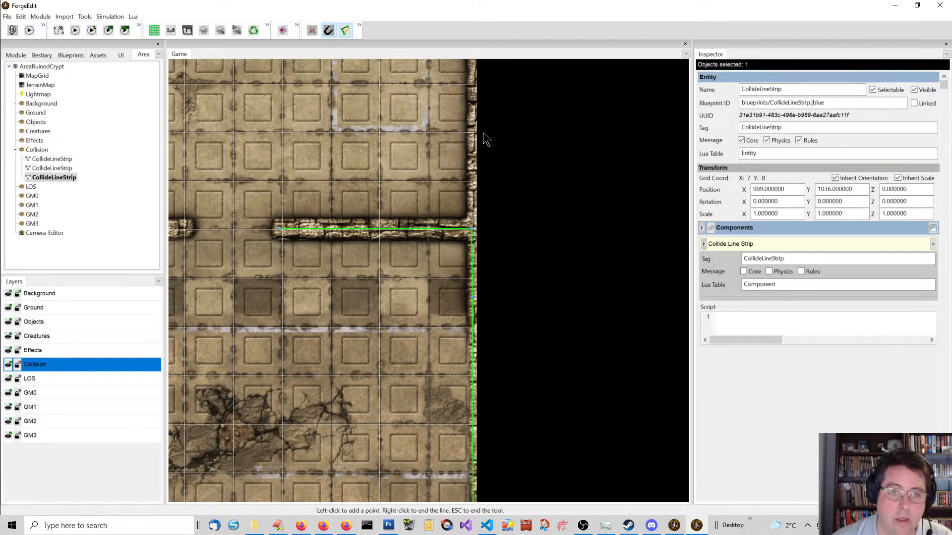
Start a collision line strip at the upper wall junction, tracing the upper-right room's right and top walls and down to the notch's lower-right corner
middle_drag(549, 130, 528, 365)
click(456, 462)
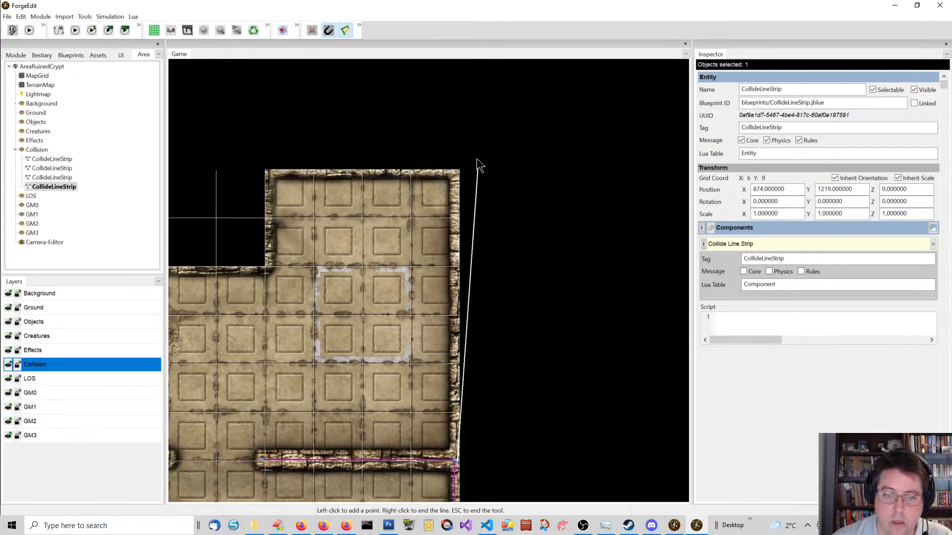
click(456, 172)
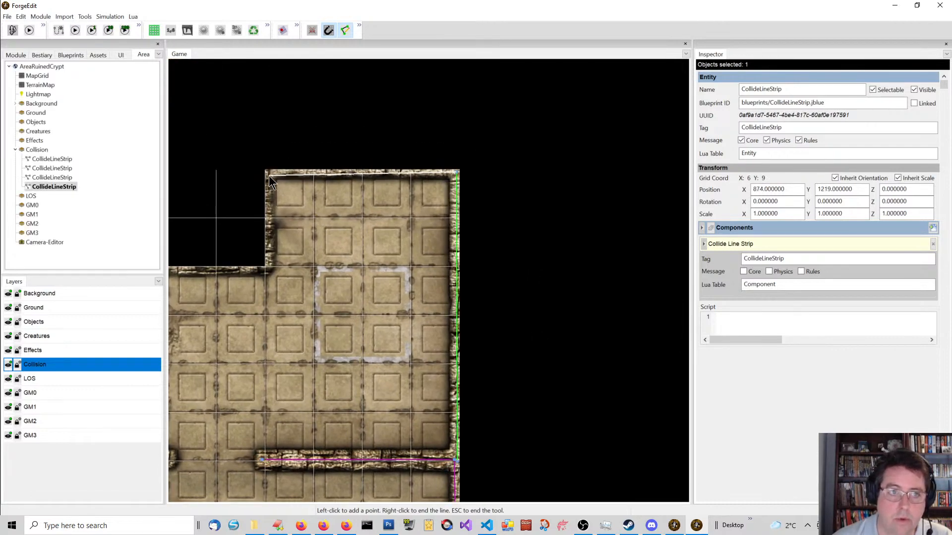
click(268, 174)
click(268, 270)
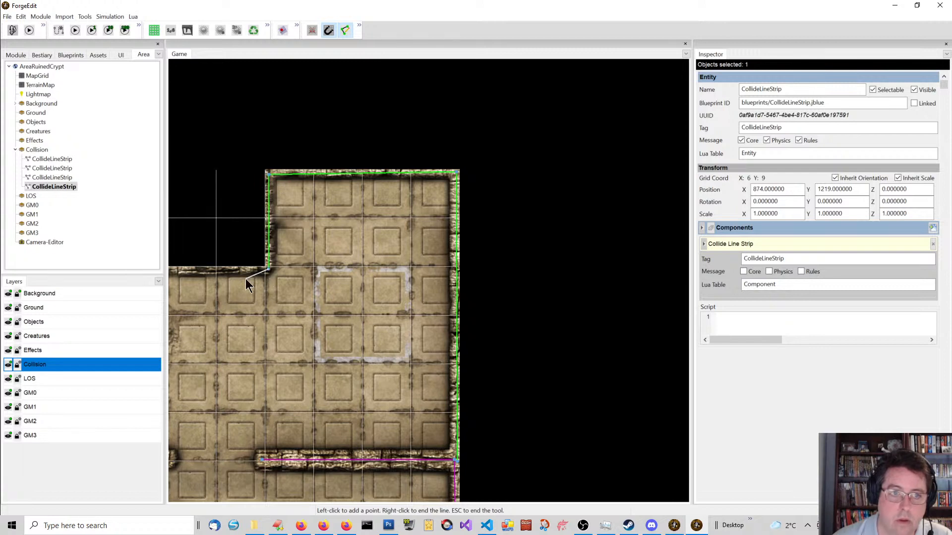
Continue the collision line around the notch, along the top wall, down the room's left wall and along its lower wall to the doorway
middle_drag(250, 276, 563, 255)
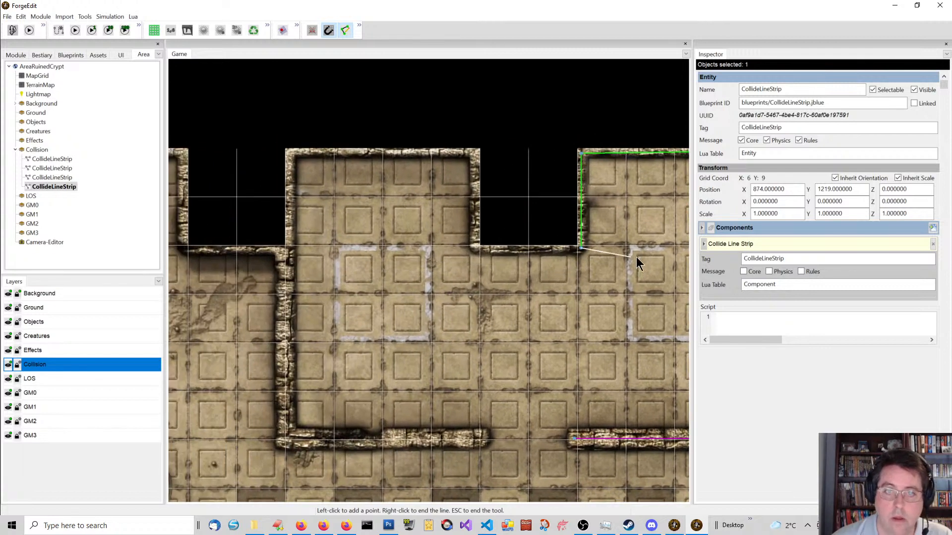
click(477, 248)
click(478, 149)
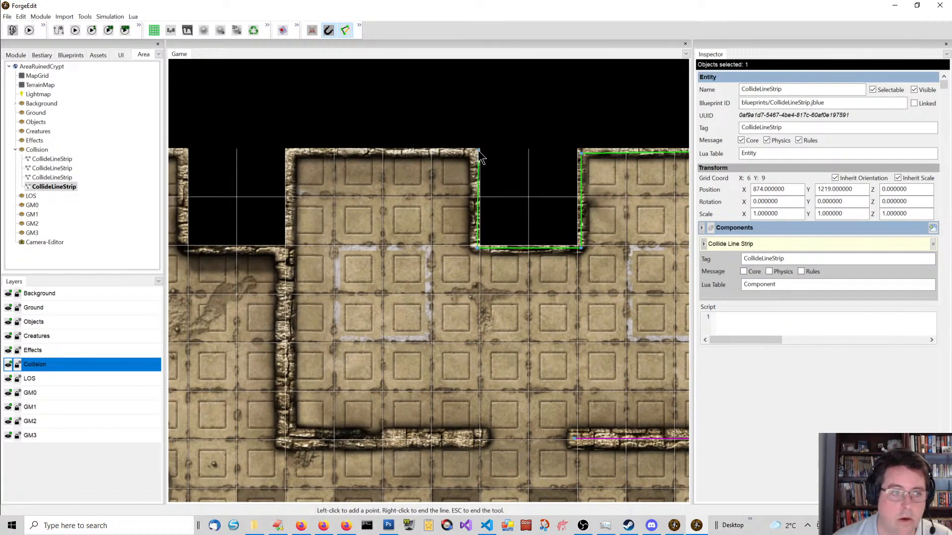
middle_drag(327, 255, 314, 154)
click(273, 339)
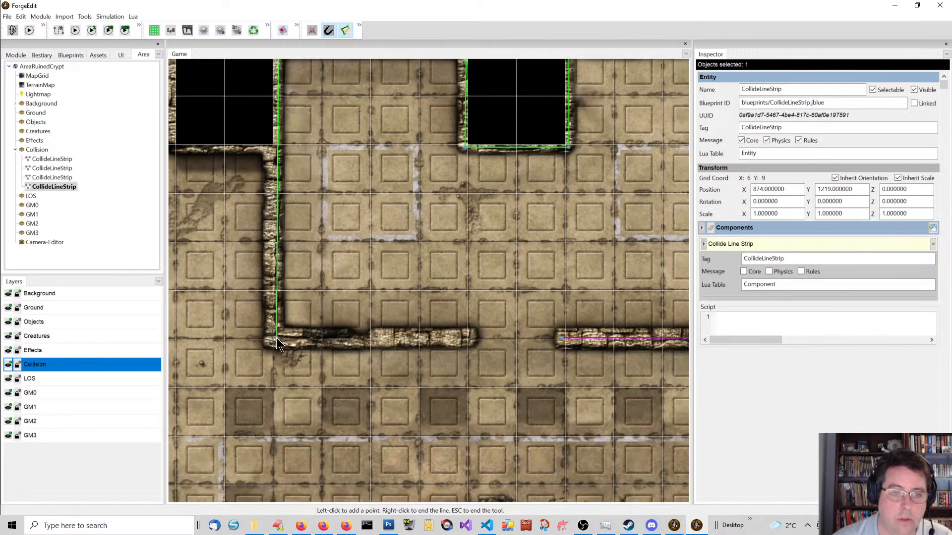
click(468, 340)
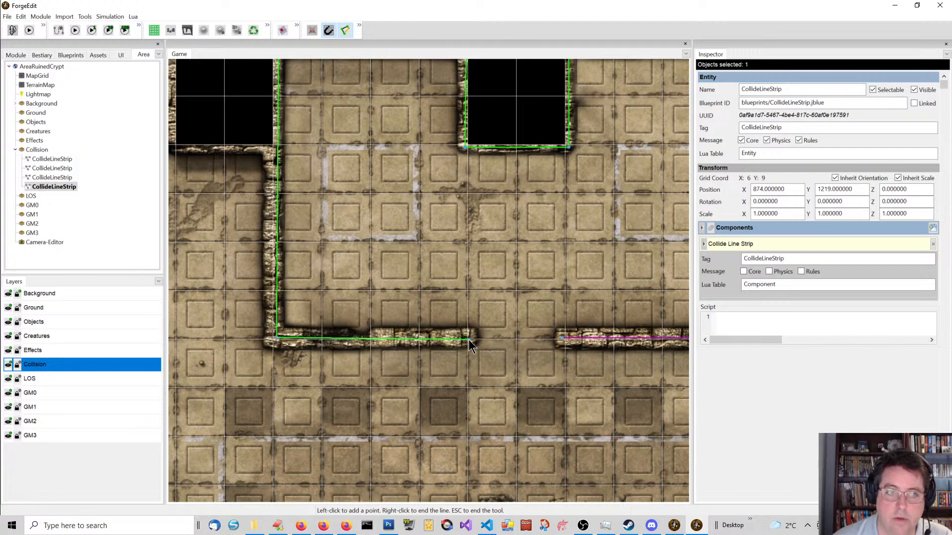
Start a collision line strip at the room's left wall, tracing the next notch and the top wall to the neighbouring alcove's upper-left corner
middle_drag(375, 202, 585, 301)
click(497, 249)
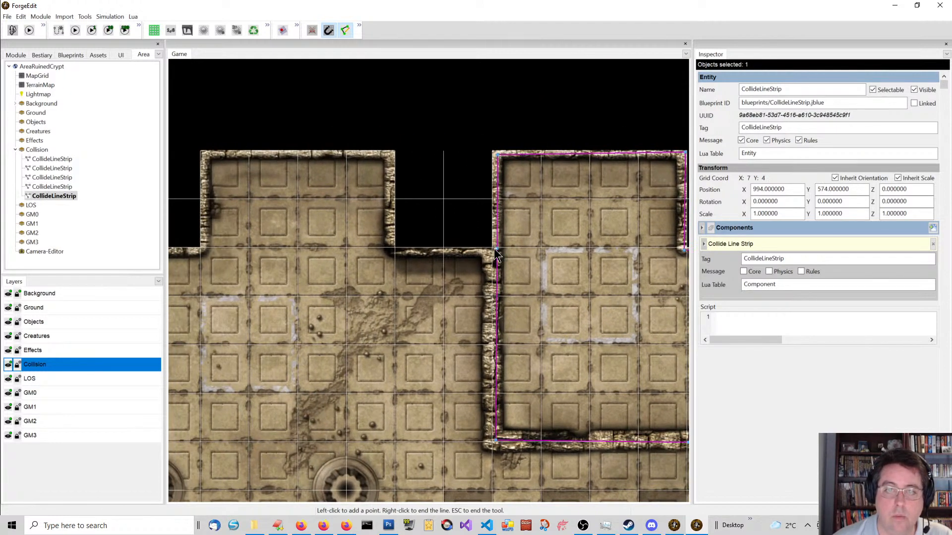
click(390, 248)
click(389, 154)
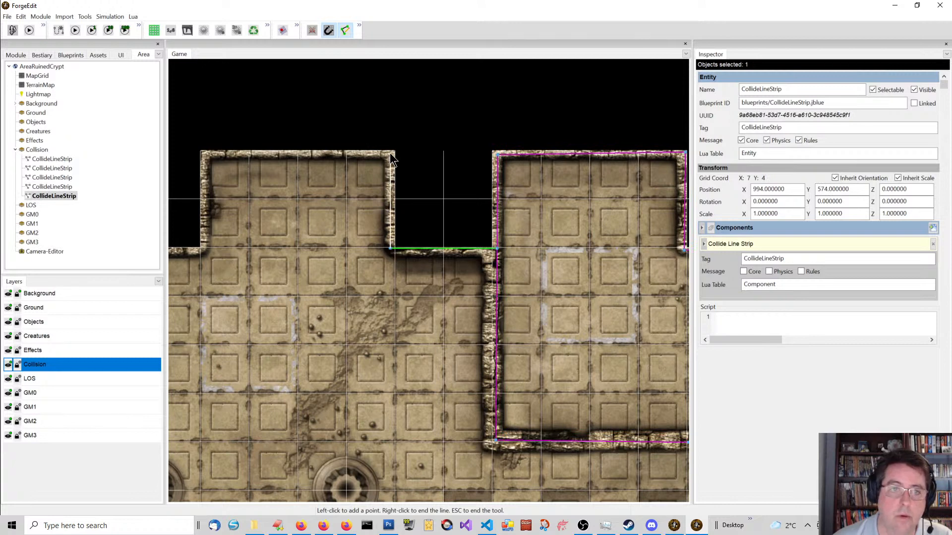
middle_drag(355, 168, 503, 218)
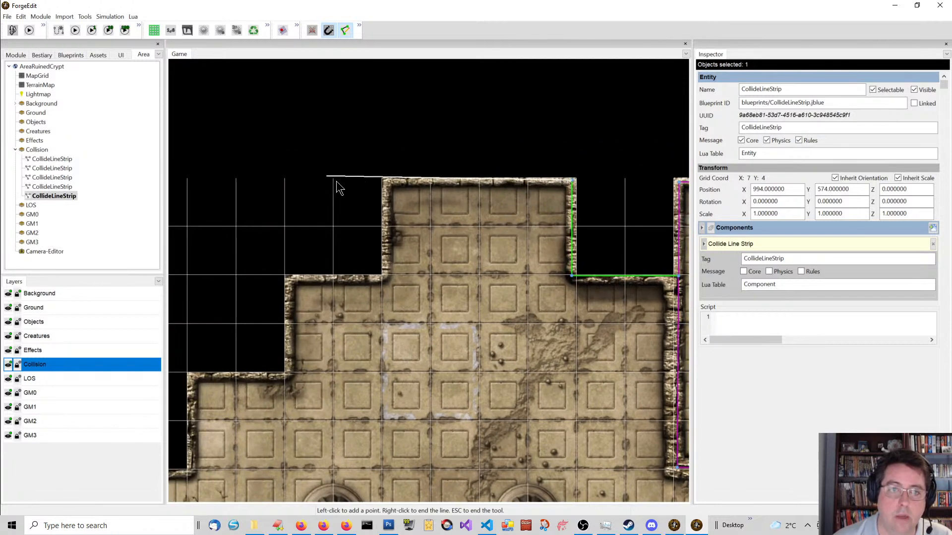
click(385, 183)
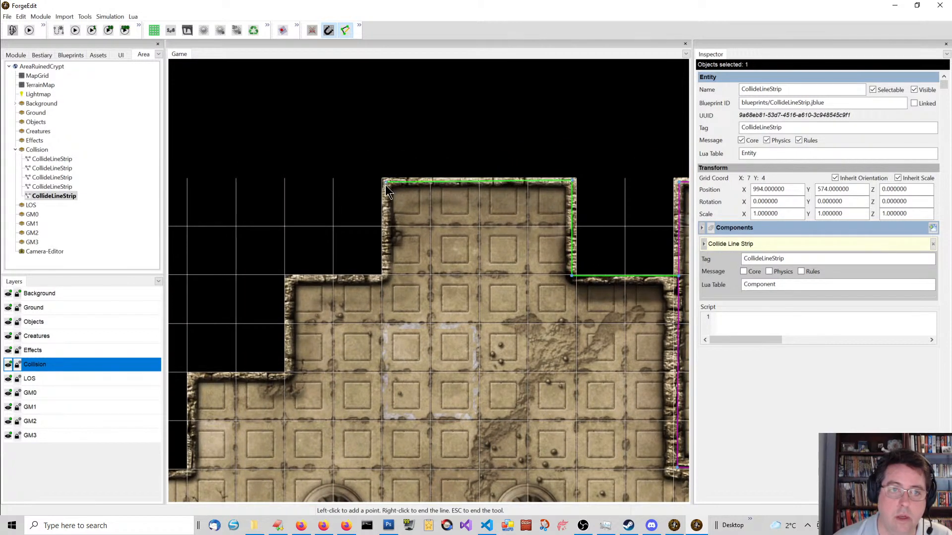
Continue the collision line down the upper alcove's left wall and along the stepped upper-left walls to the hall's outer left wall
click(385, 278)
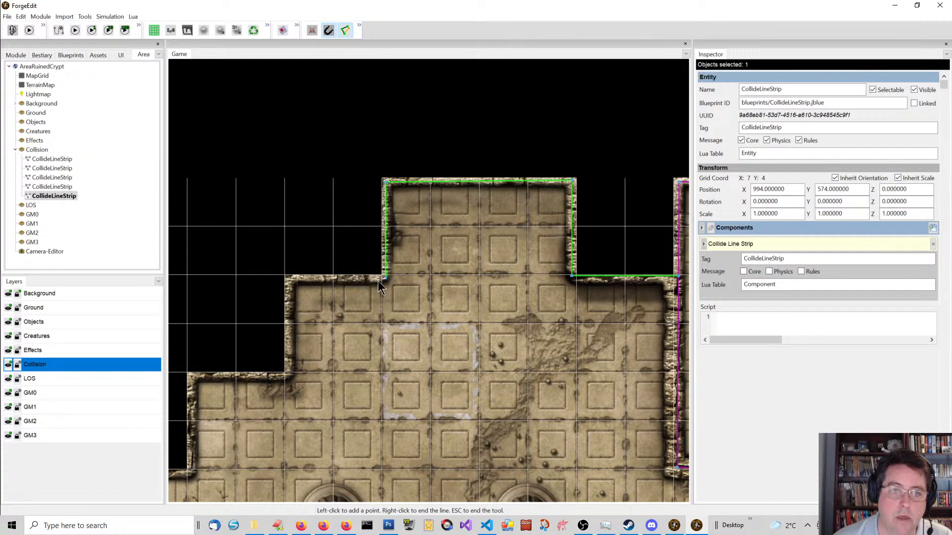
click(288, 279)
middle_drag(293, 287, 416, 148)
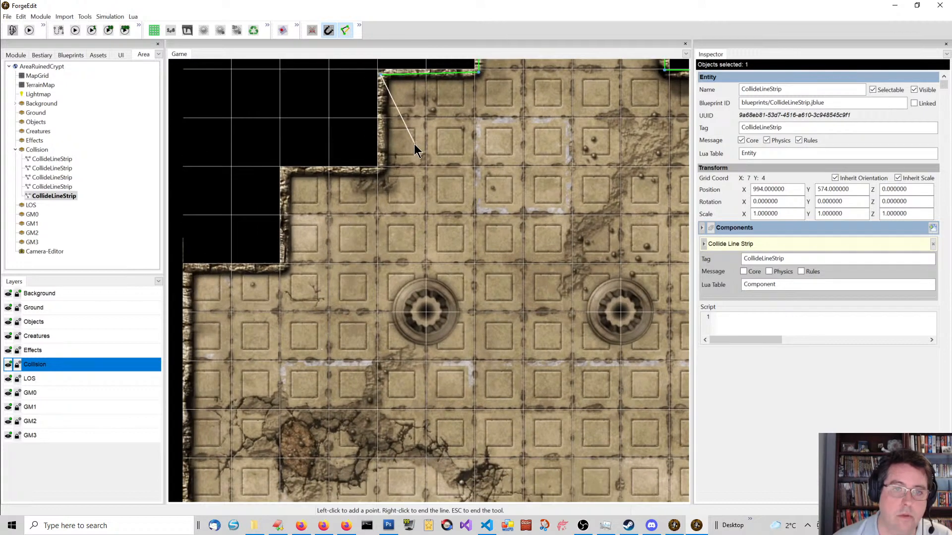
click(379, 169)
click(281, 171)
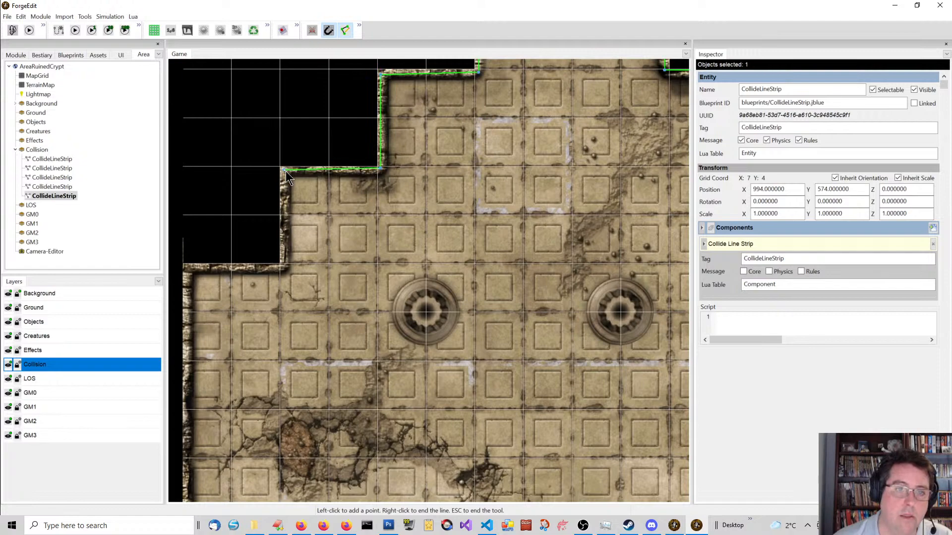
middle_drag(300, 323, 395, 156)
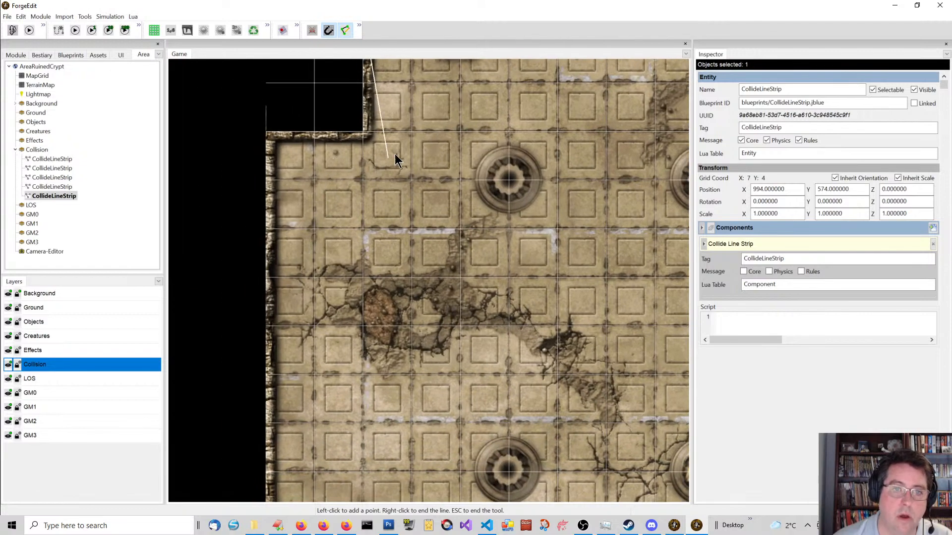
click(365, 132)
click(267, 135)
Continue the collision line down the hall's outer left wall and around the first step of the lower-left walls
middle_drag(313, 339, 339, 135)
click(298, 312)
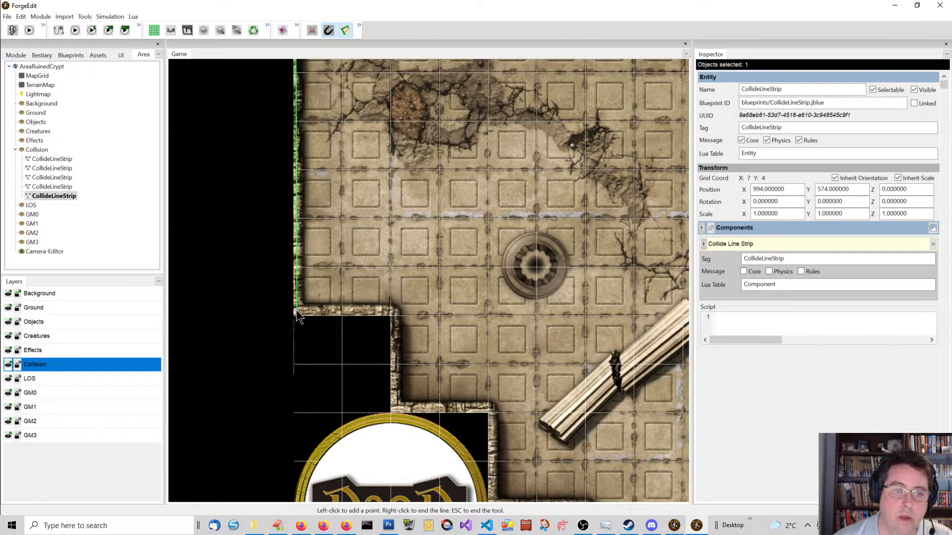
click(395, 312)
middle_drag(417, 377, 423, 225)
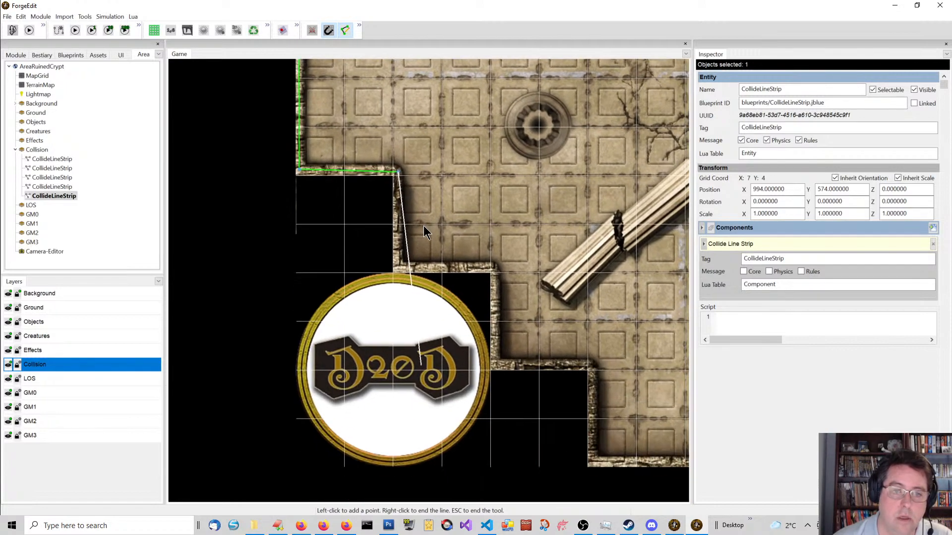
click(397, 269)
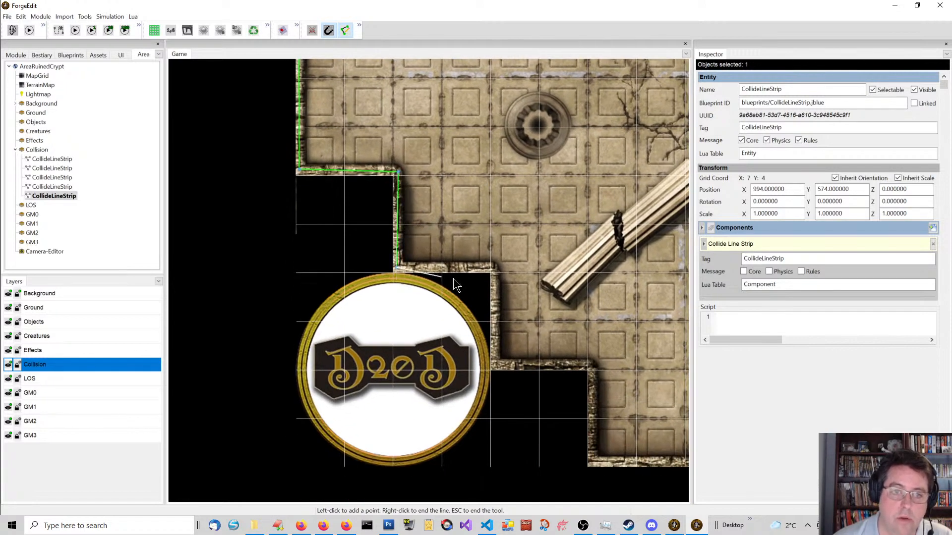
Trace the remaining lower-left wall steps and the lower alcove's left wall down to its lower-left corner, then end the strip
click(495, 269)
click(496, 365)
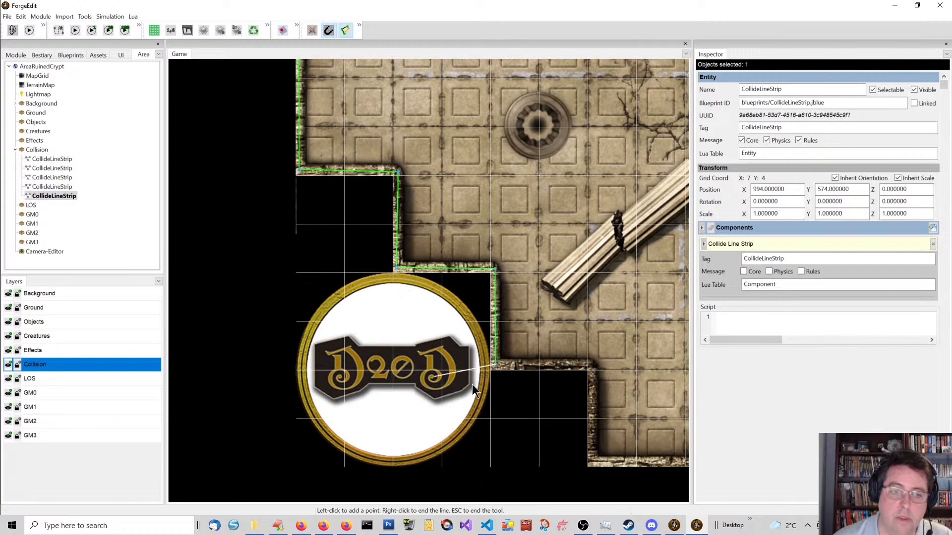
click(593, 367)
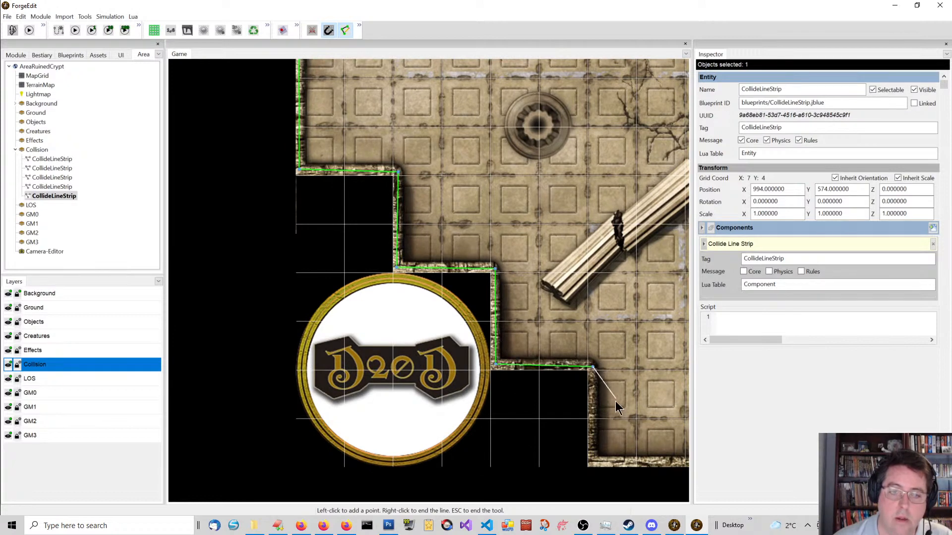
middle_drag(611, 401, 432, 149)
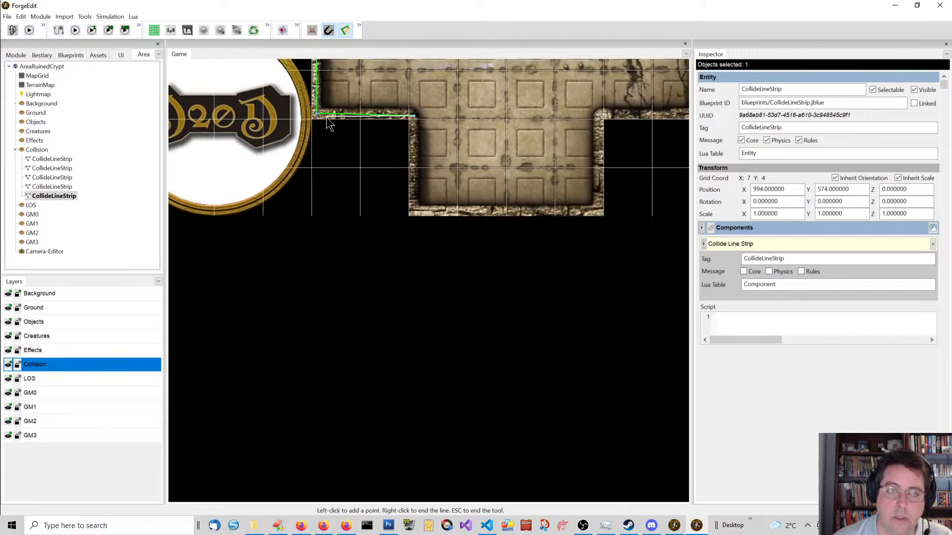
click(414, 211)
right_click(401, 214)
Trace a collision line strip along the lower alcove's bottom wall, up its right wall and across to the neighbouring room's wall; exit the line tool
click(403, 211)
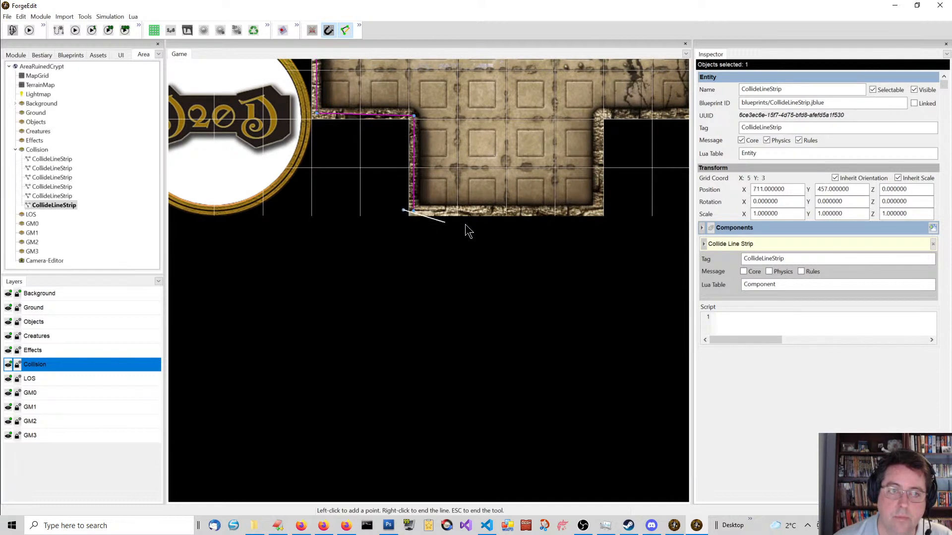
click(603, 210)
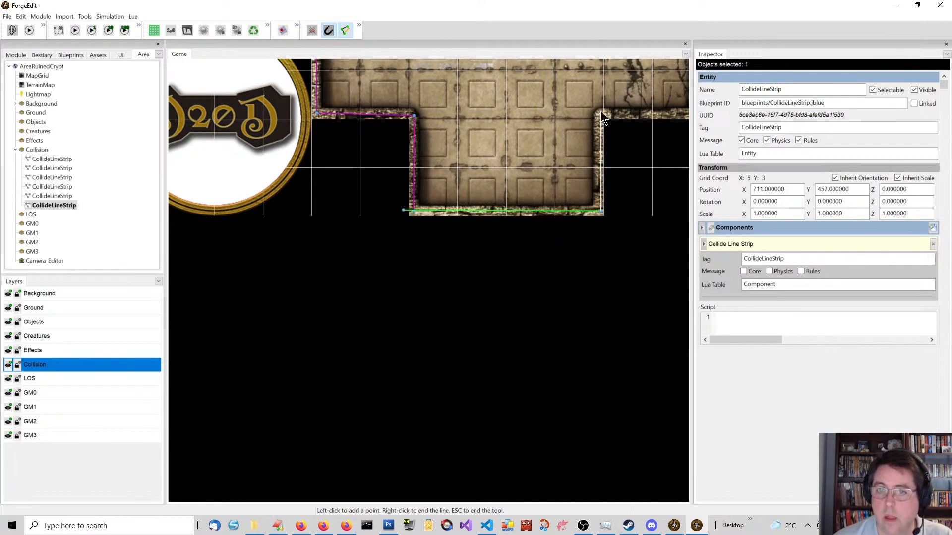
click(604, 114)
middle_drag(623, 127, 352, 210)
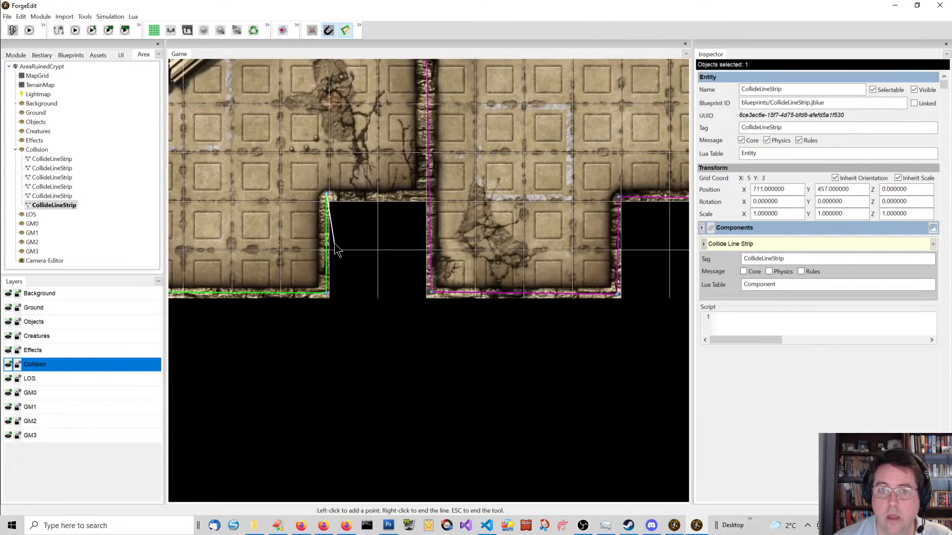
click(430, 197)
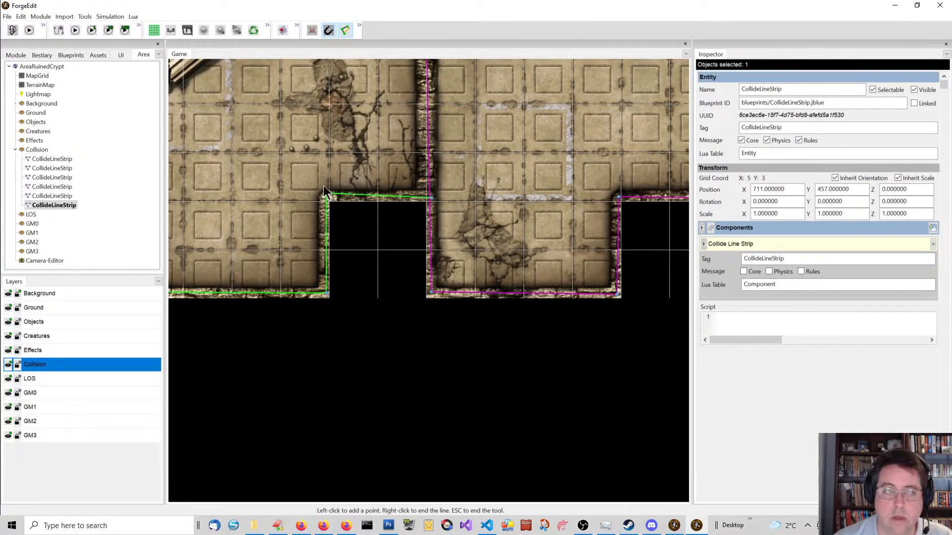
key(Escape)
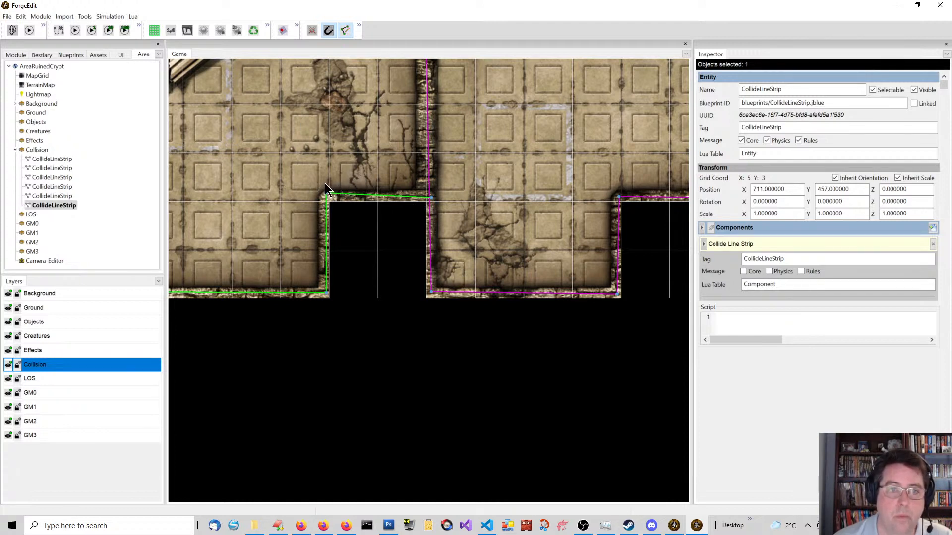
Move the collision point at the lower alcove's upper-right corner slightly down so it sits on the wall
click(347, 148)
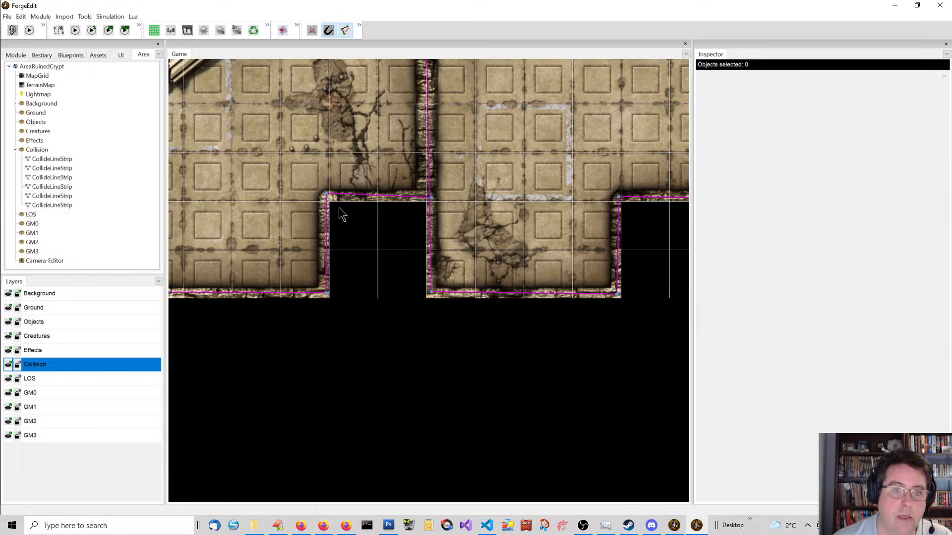
click(327, 194)
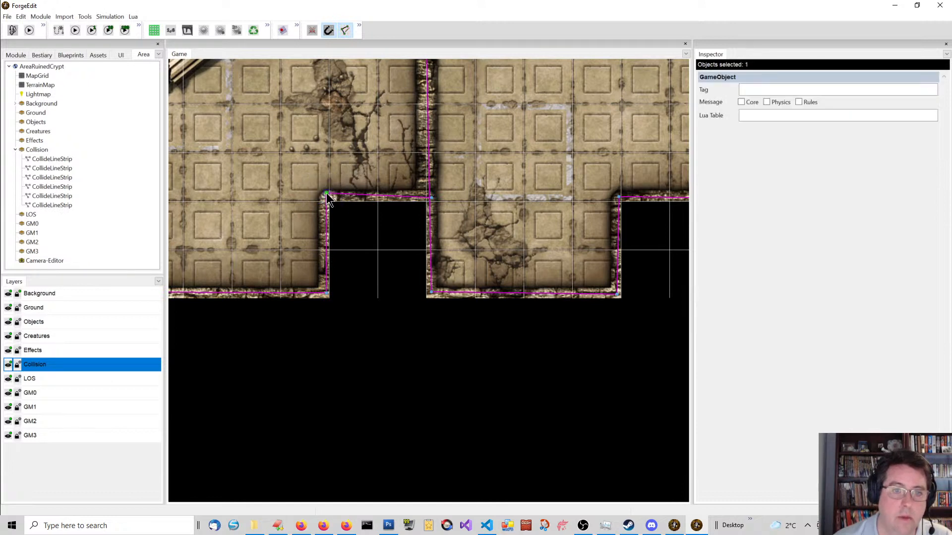
drag(327, 192, 326, 196)
click(392, 210)
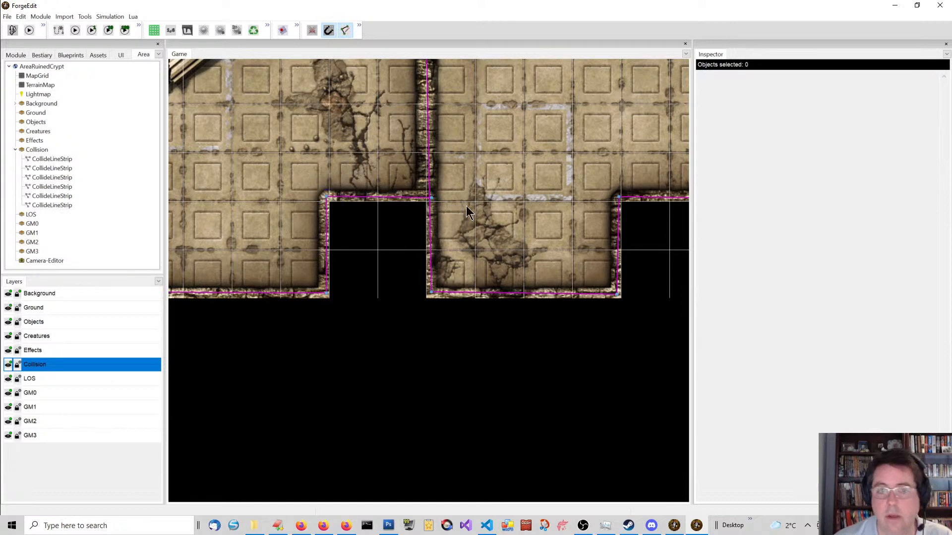
Trace a closed collision line strip around the inner ring of the hall's upper-left pillar
scroll(455, 237, down, 1)
scroll(528, 206, down, 4)
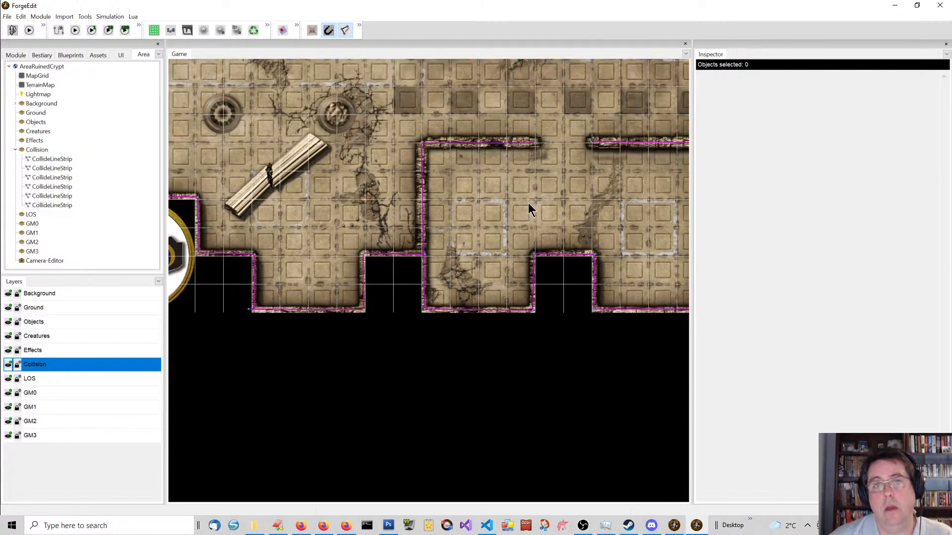
scroll(528, 229, down, 1)
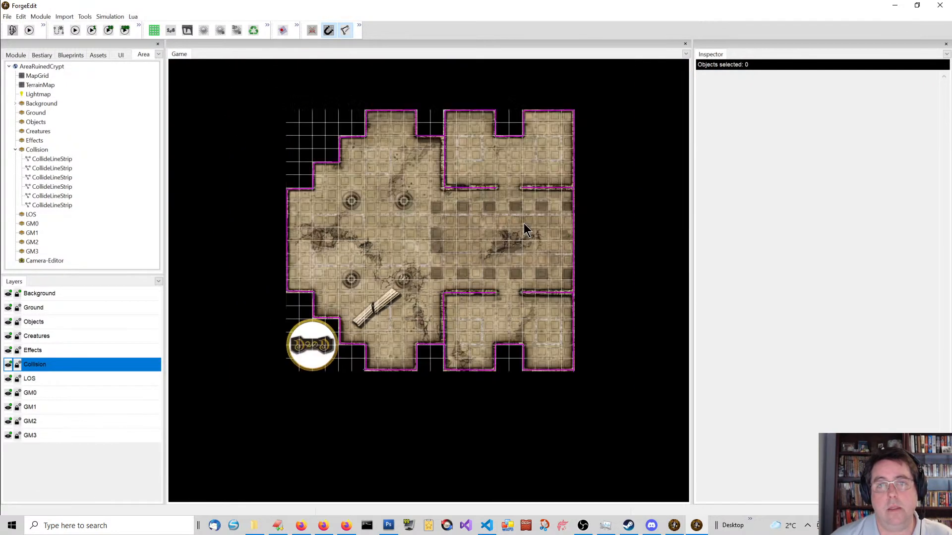
scroll(499, 224, up, 2)
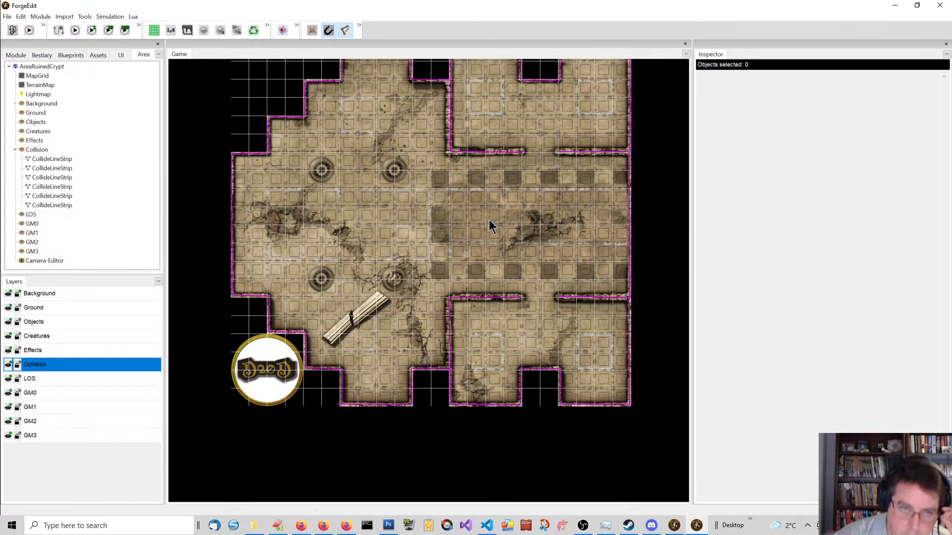
scroll(486, 222, up, 3)
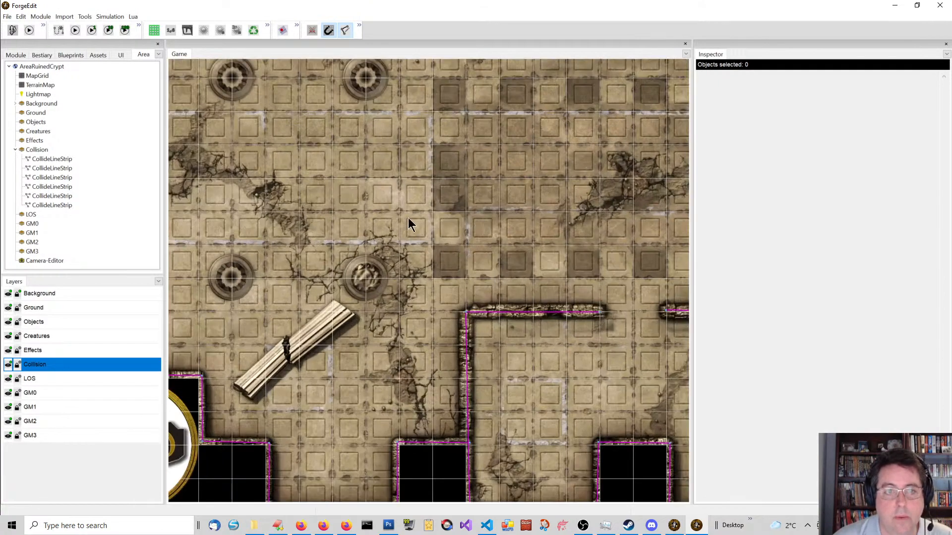
scroll(415, 233, up, 2)
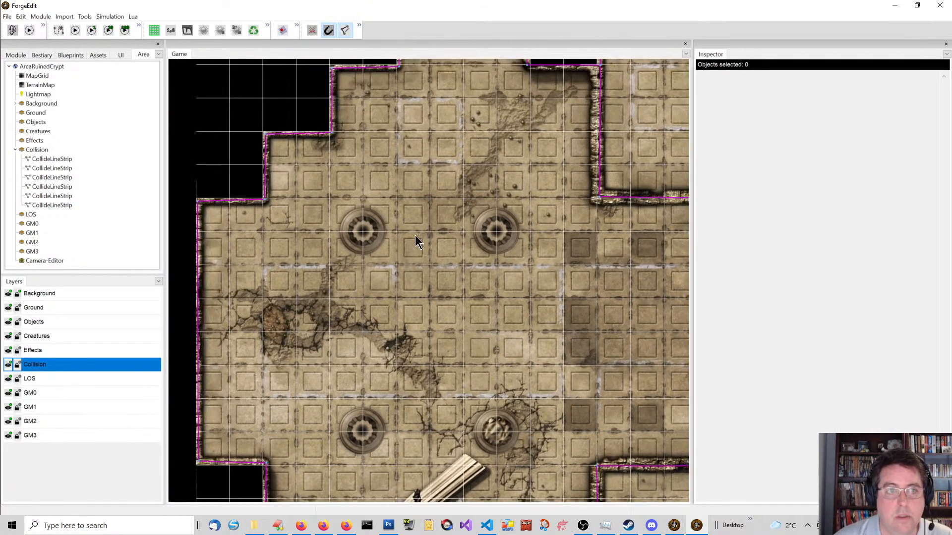
click(346, 30)
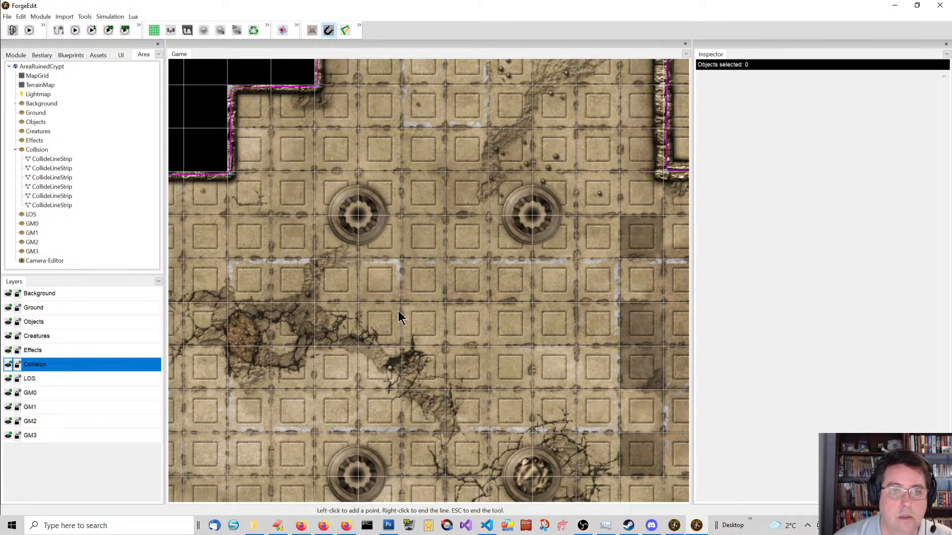
scroll(397, 311, up, 1)
click(349, 191)
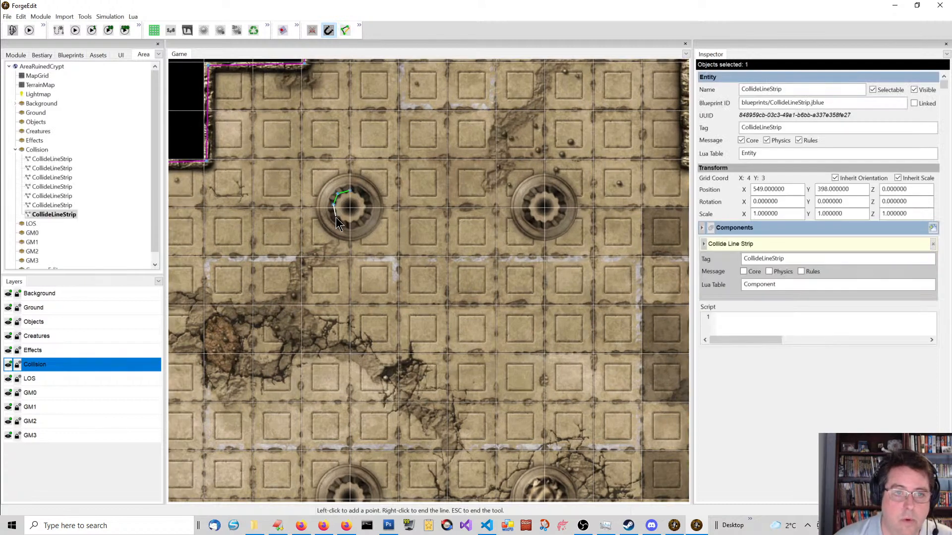
click(354, 222)
click(362, 216)
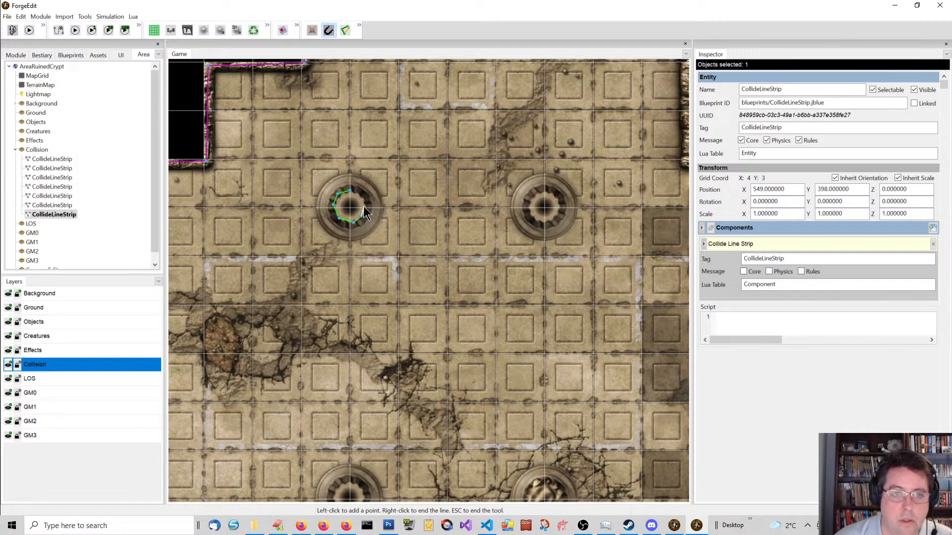
click(363, 200)
click(351, 191)
right_click(546, 196)
click(543, 193)
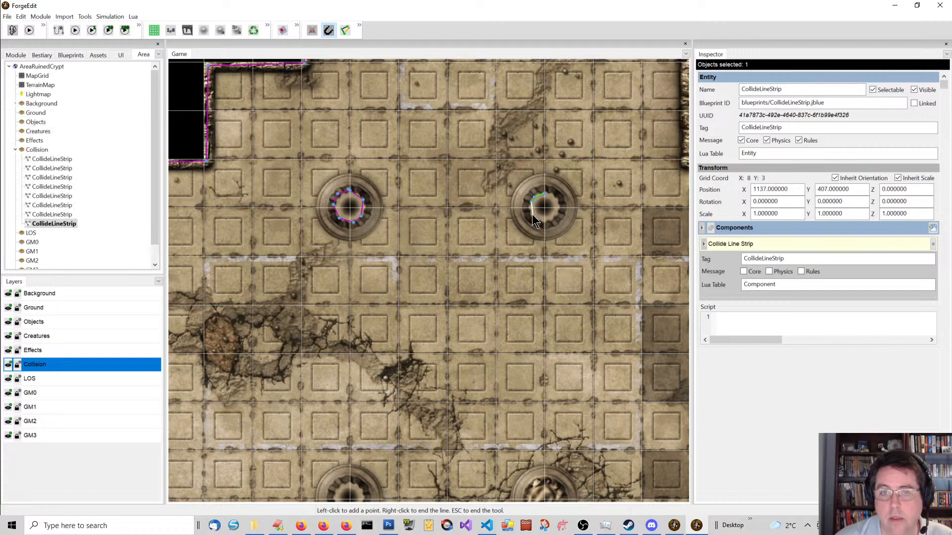
click(545, 222)
click(556, 198)
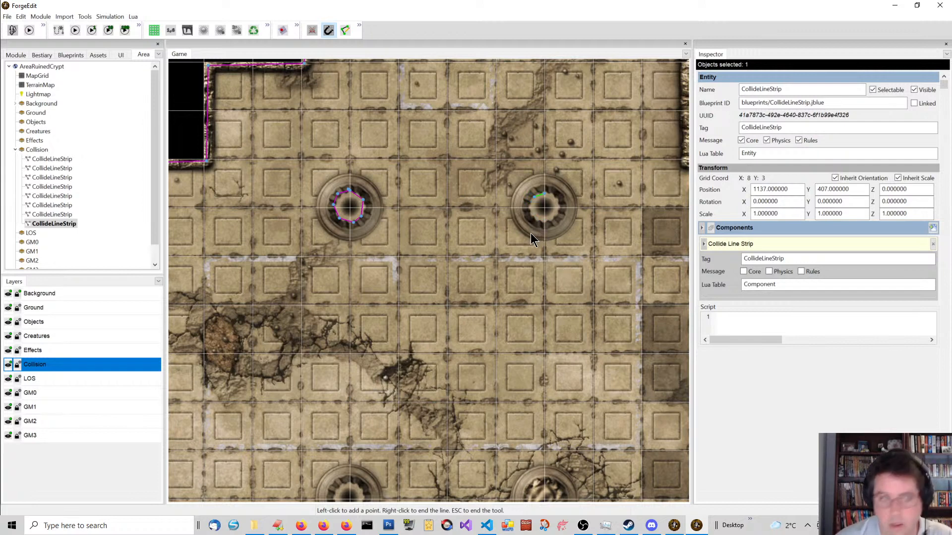
click(57, 215)
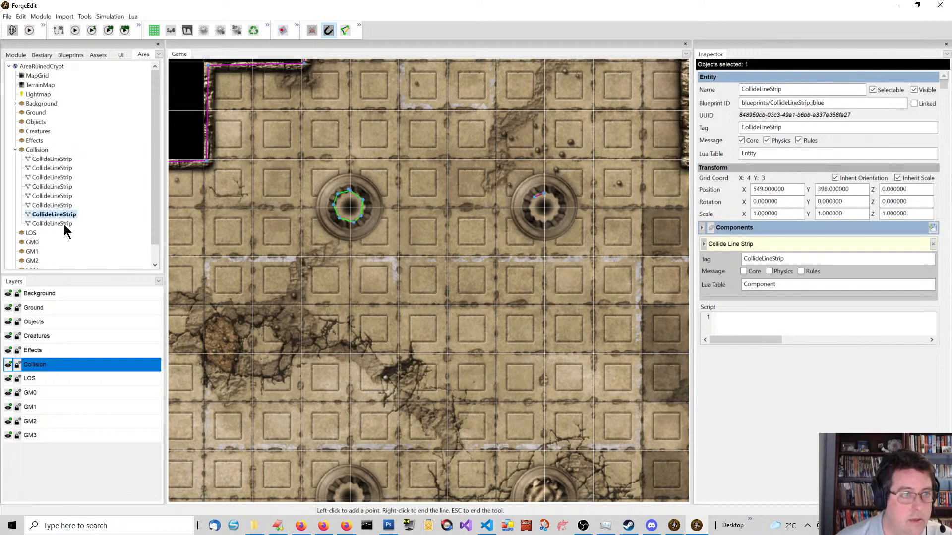
click(58, 224)
key(Delete)
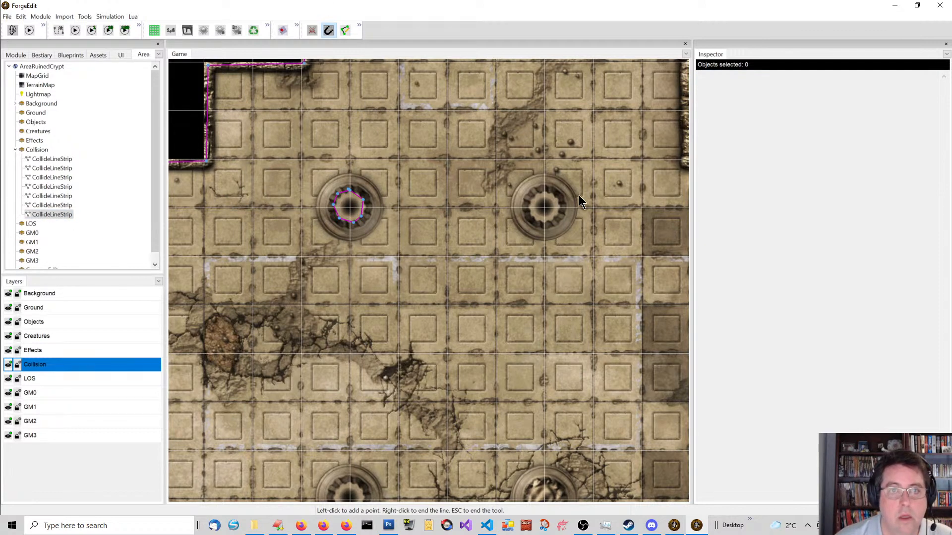
Trace a closed collision line strip around the inner ring of the hall's upper-right pillar
click(534, 201)
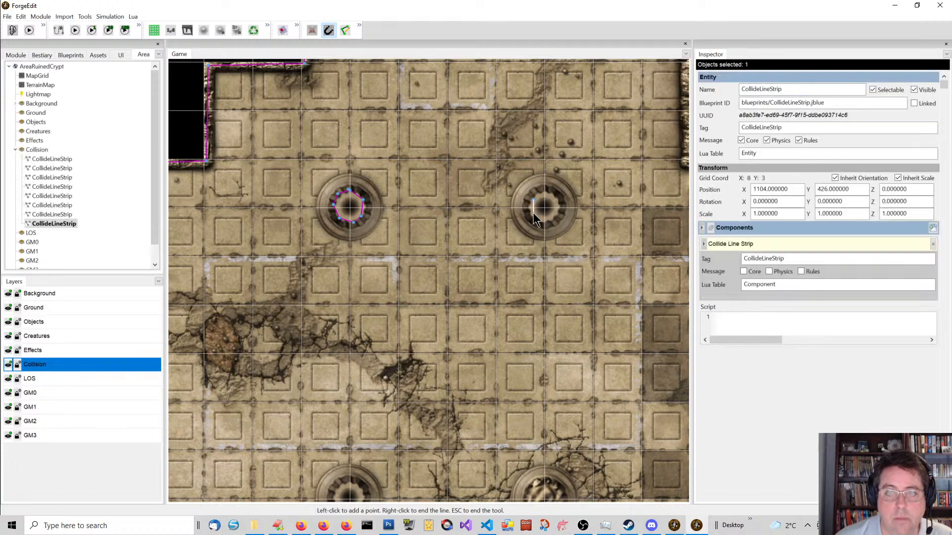
click(558, 214)
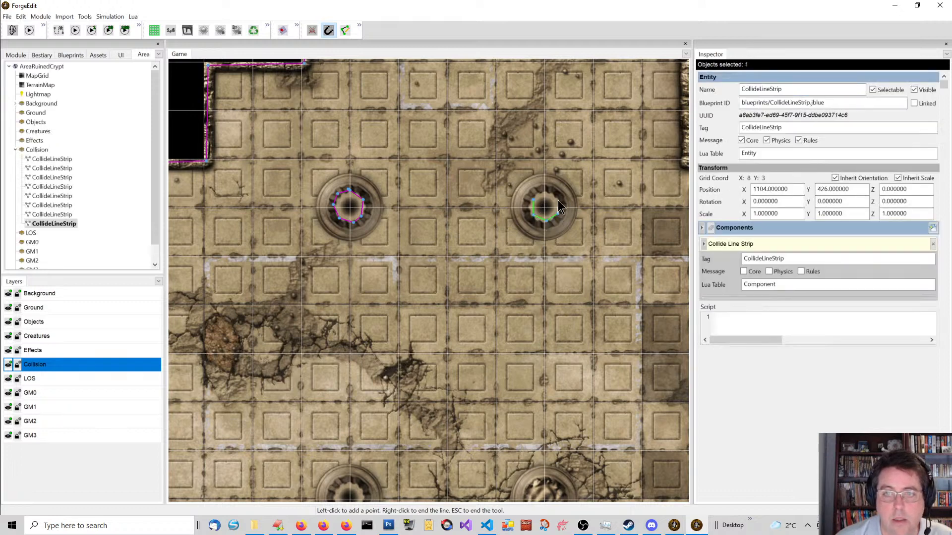
click(558, 200)
click(546, 192)
click(533, 200)
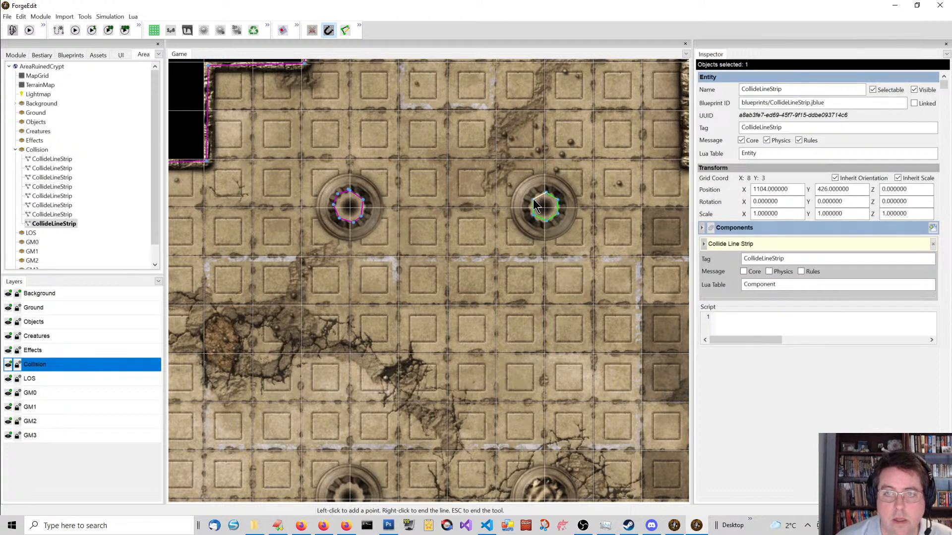
right_click(534, 200)
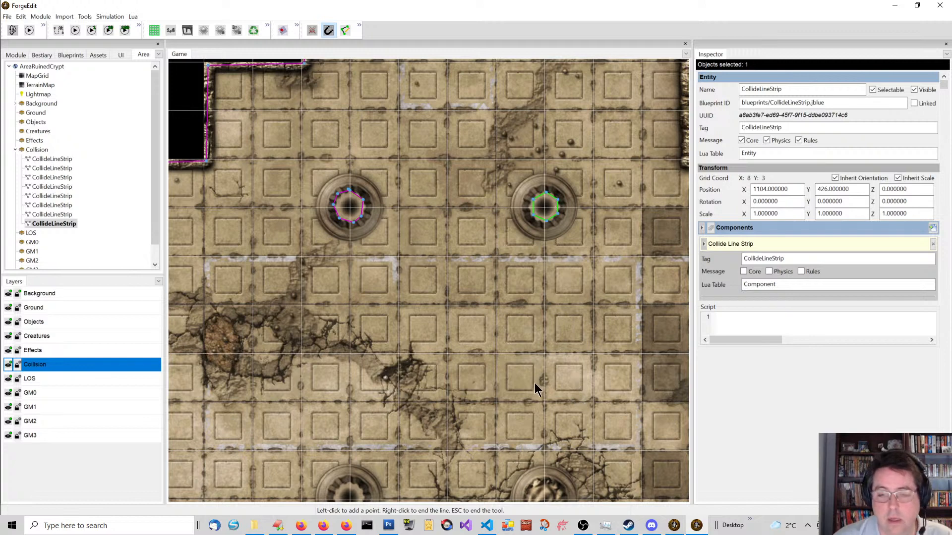
middle_drag(534, 383, 509, 172)
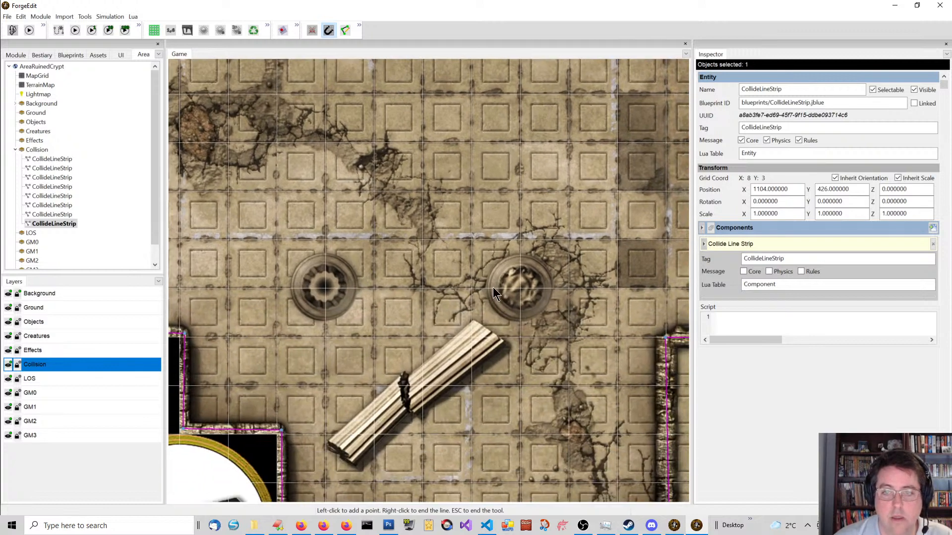
Trace a closed collision line strip around the inner ring of the hall's lower-left pillar and exit the line tool
click(317, 273)
click(310, 282)
click(311, 292)
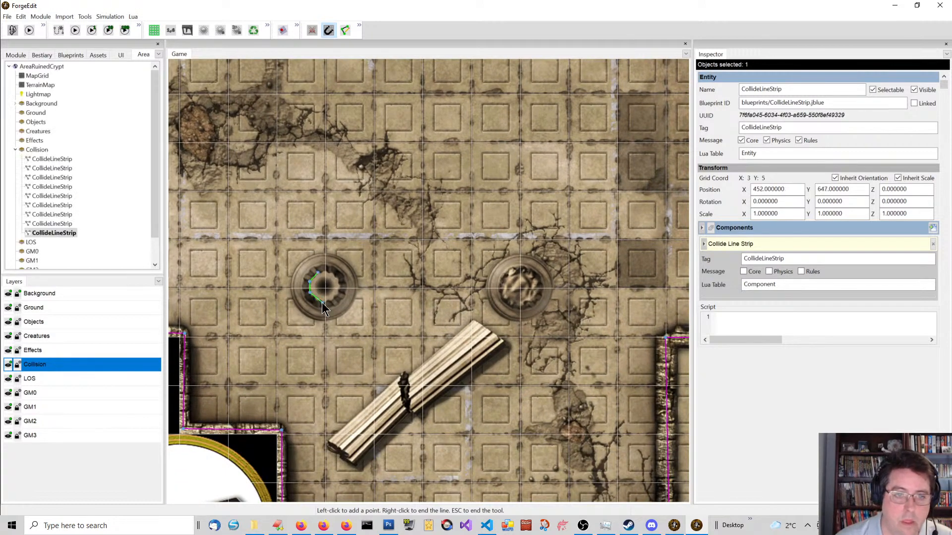
click(323, 303)
click(336, 299)
click(338, 281)
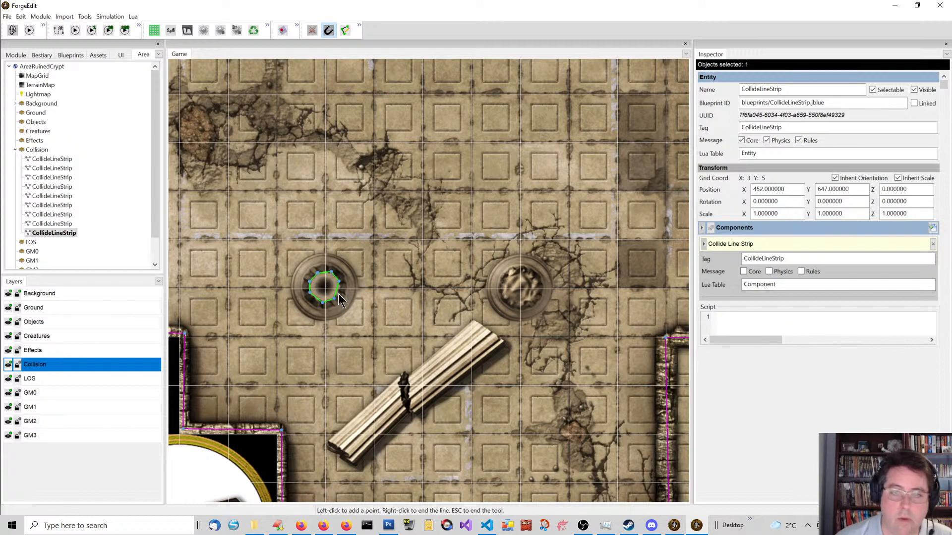
key(Escape)
Duplicate all the collision line strips, move the copies into the LOS layer, and collapse the Collision group
scroll(395, 240, down, 3)
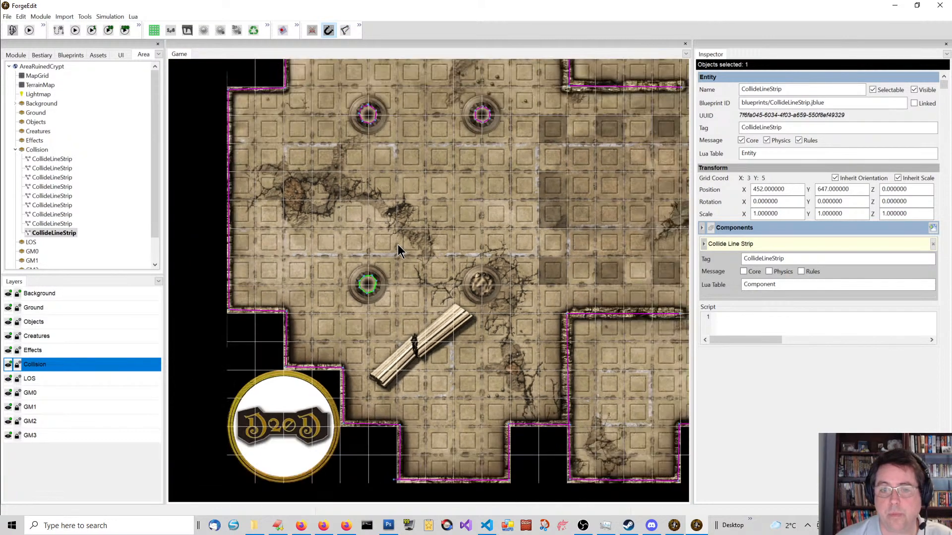
middle_drag(484, 177, 457, 229)
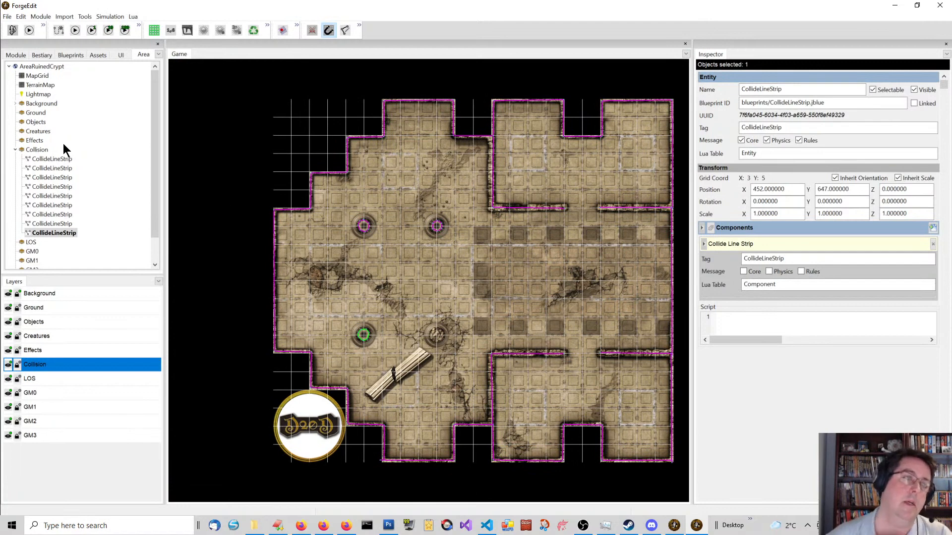
click(51, 159)
shift+click(54, 232)
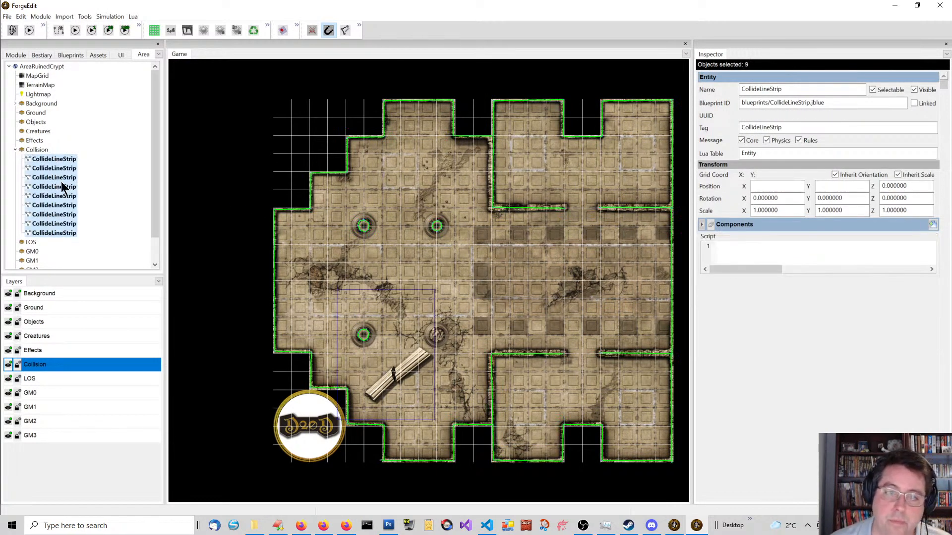
key(ctrl+d)
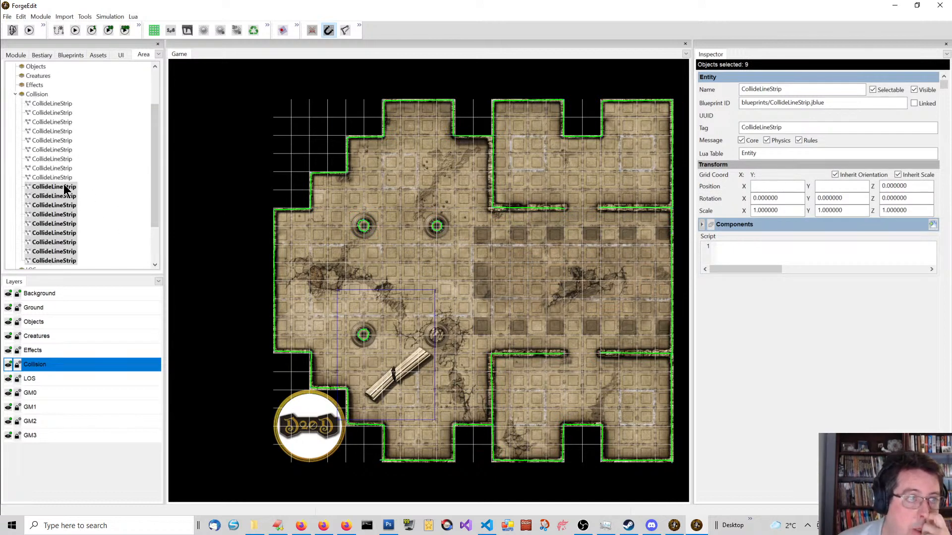
scroll(157, 190, down, 2)
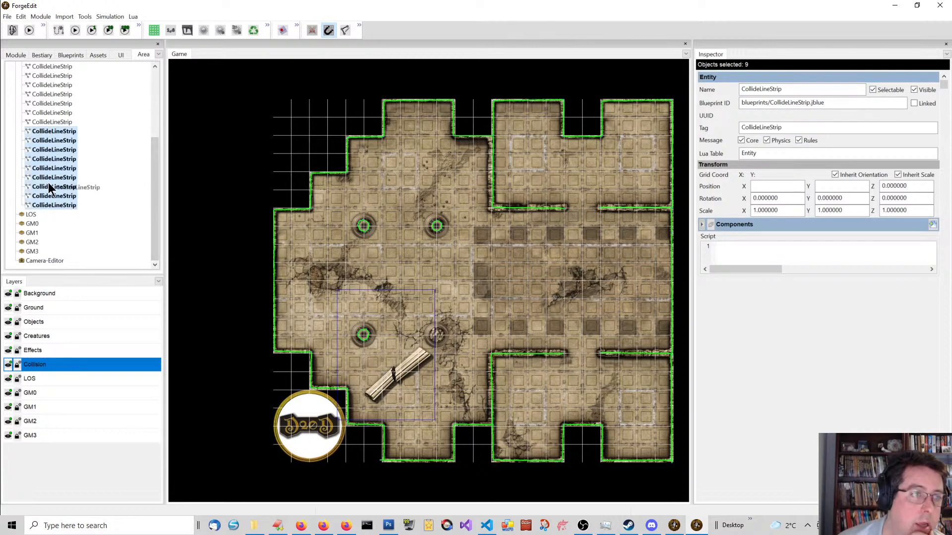
key(Delete)
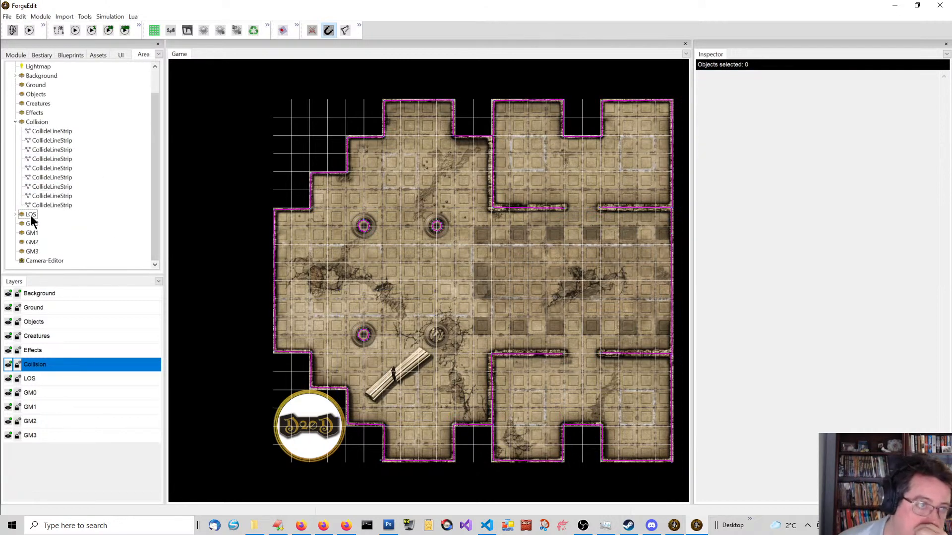
click(16, 122)
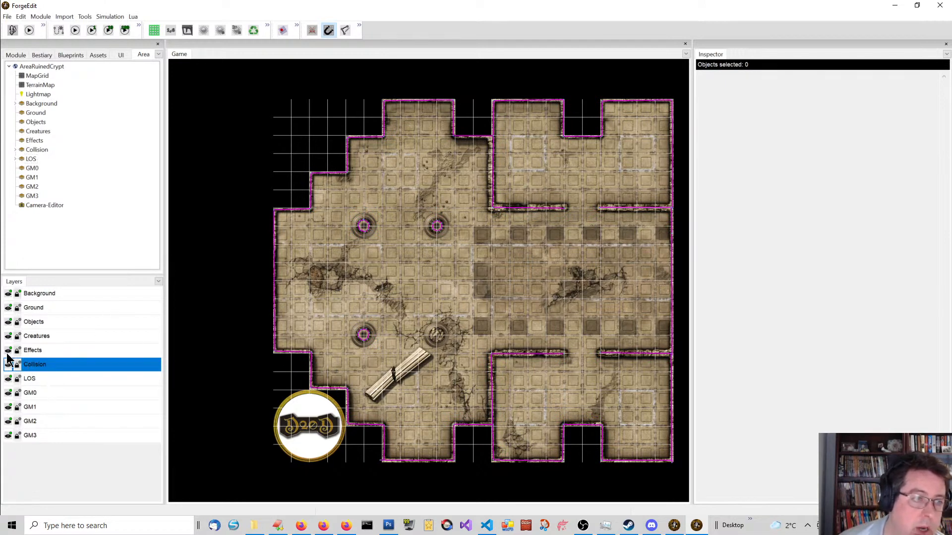
Toggle the visibility of the Collision and LOS layers, leaving both hidden, and make GM0 the active layer
click(9, 380)
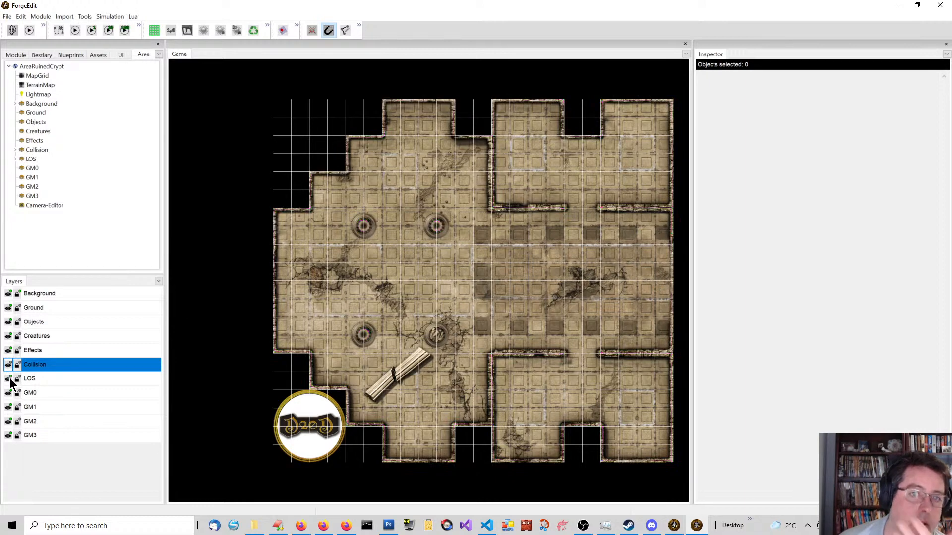
click(10, 366)
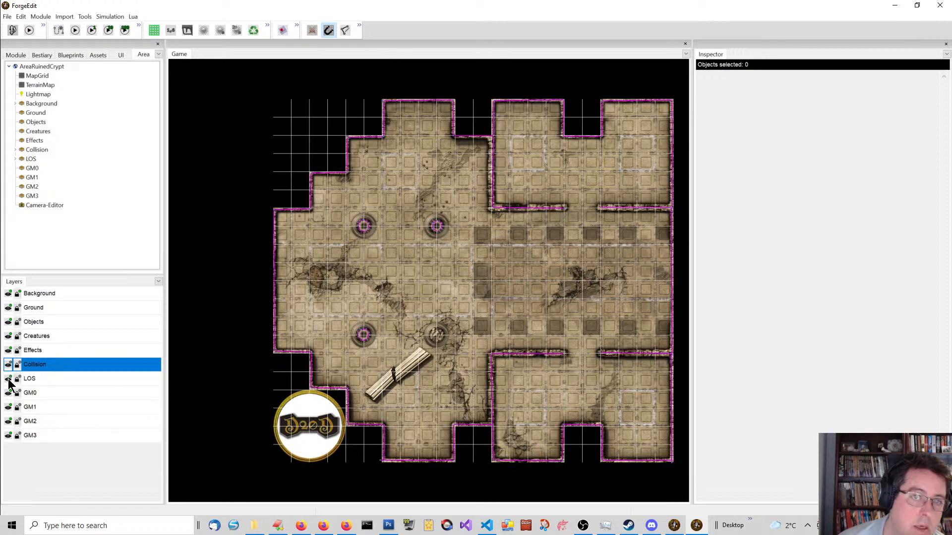
click(8, 380)
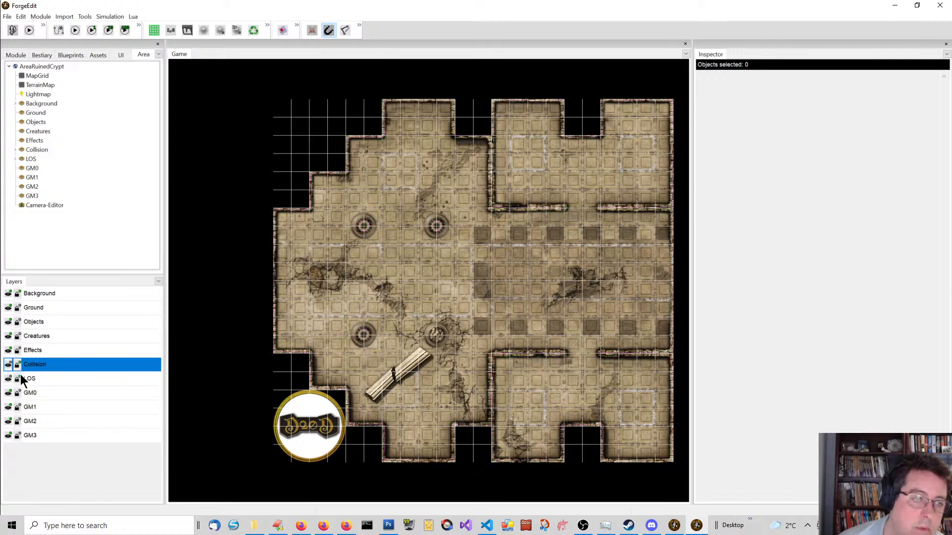
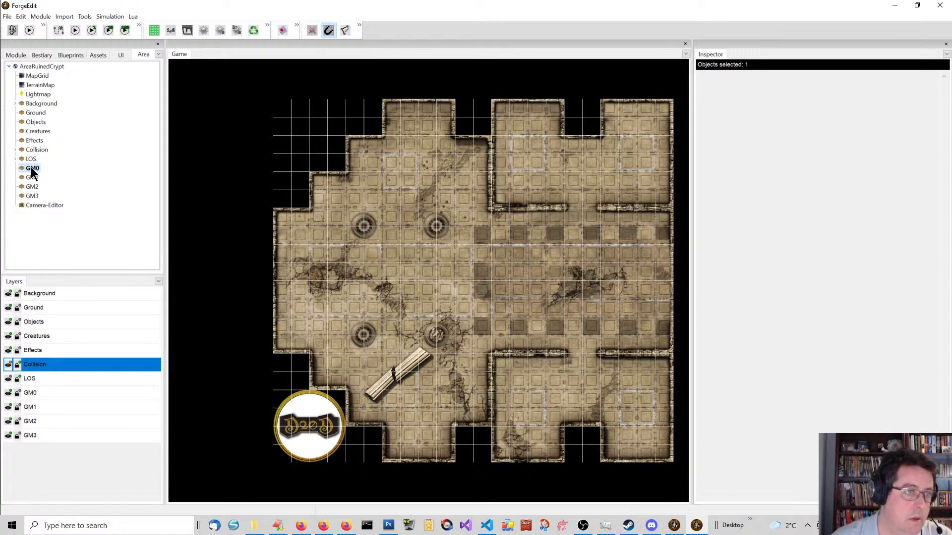
click(29, 393)
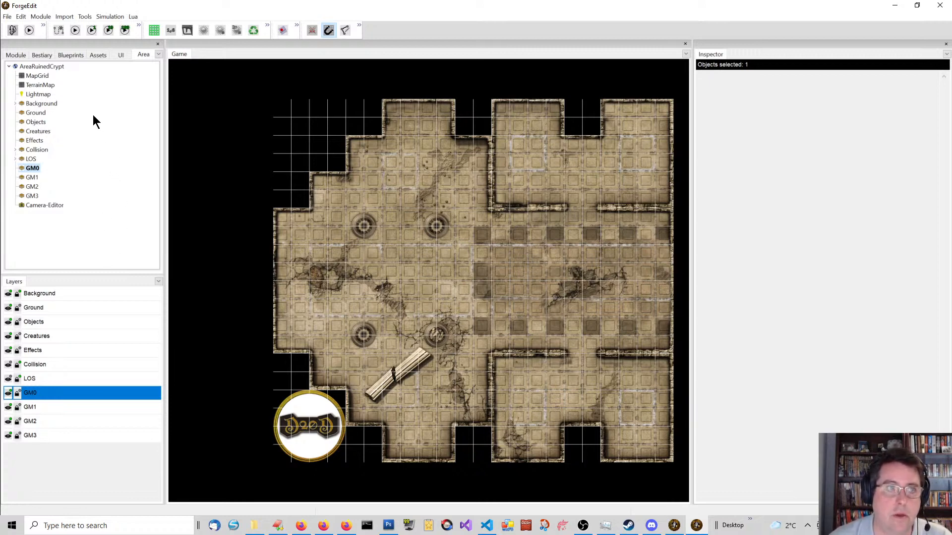
Examine the Thing, Armor and Token properties of the Banded_Mail_Armor blueprint in the equipment armor folder
click(69, 55)
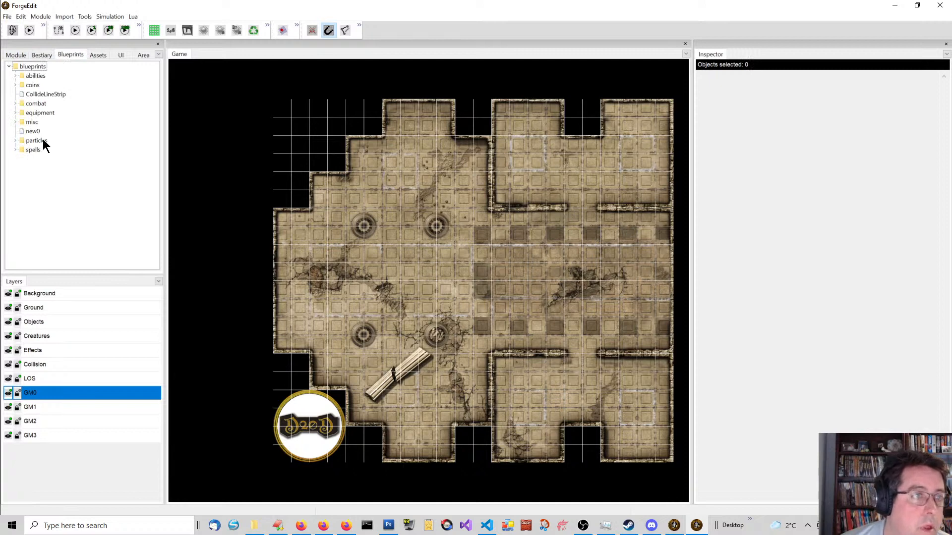
click(16, 113)
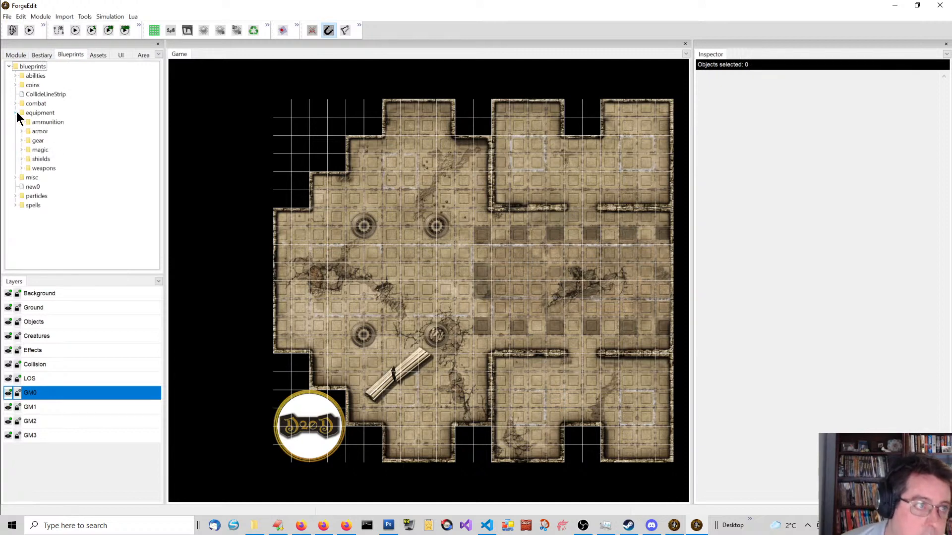
click(22, 131)
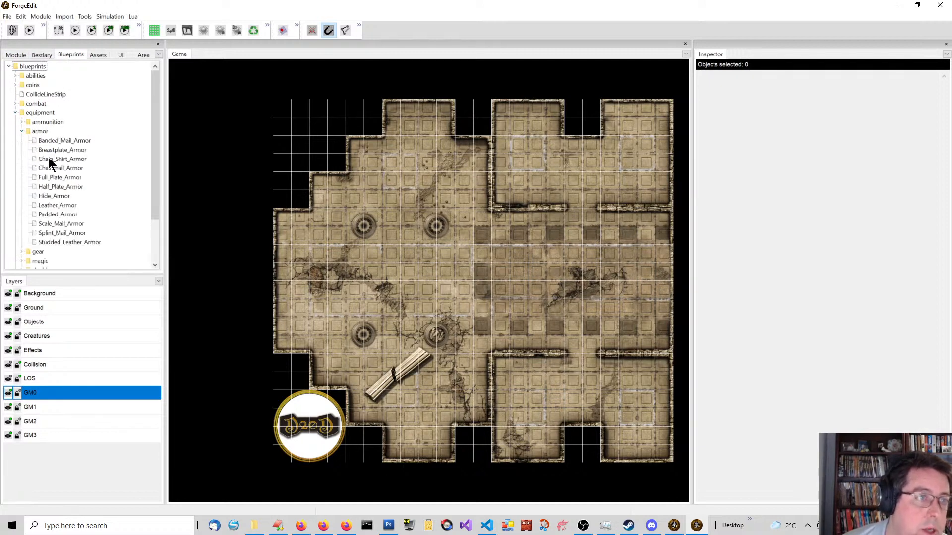
click(65, 140)
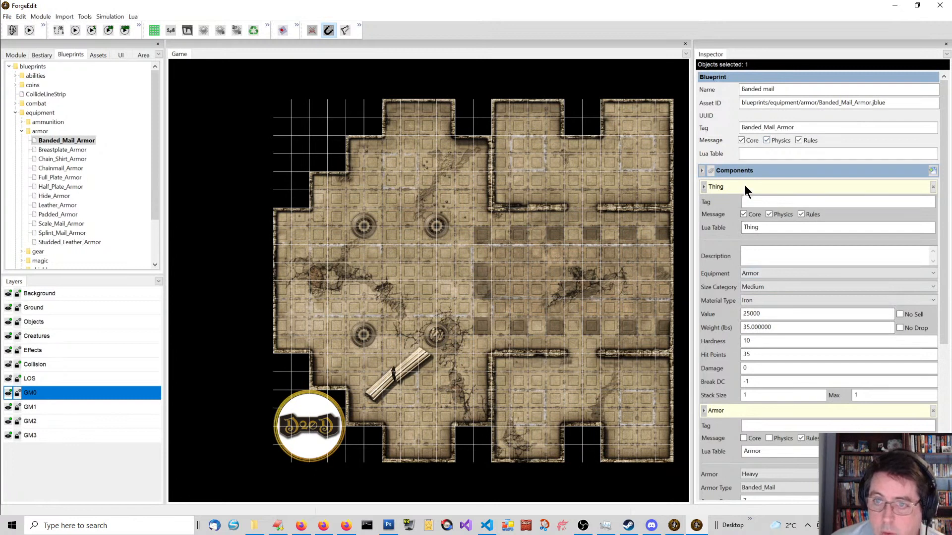
scroll(747, 195, down, 1)
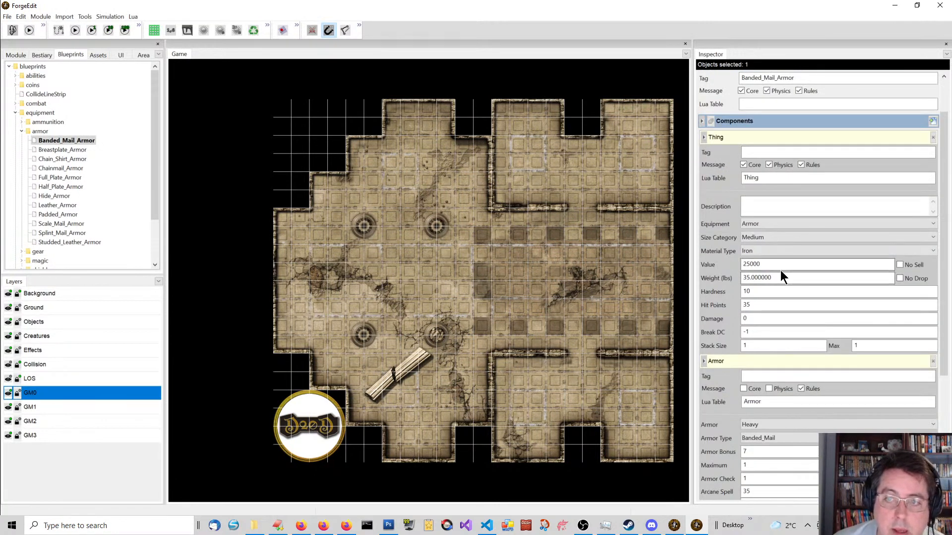
click(755, 264)
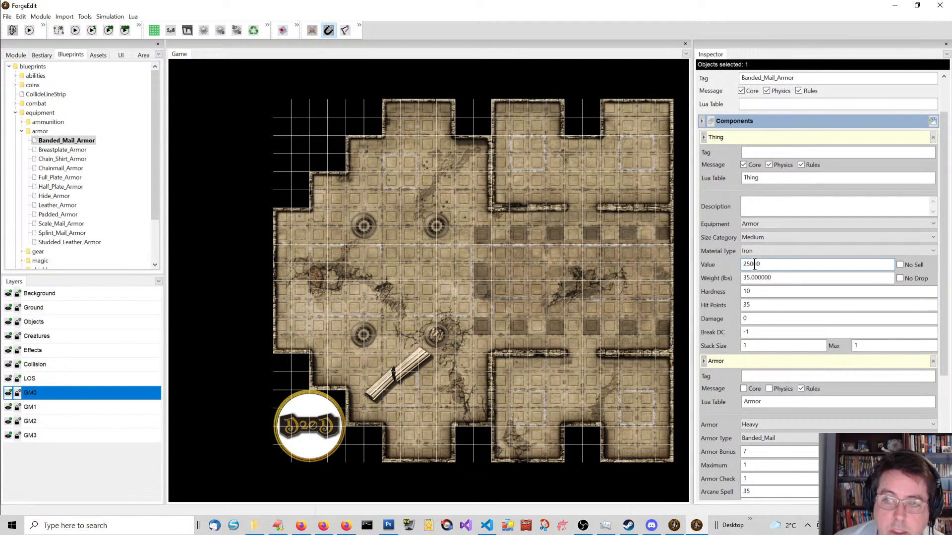
click(772, 278)
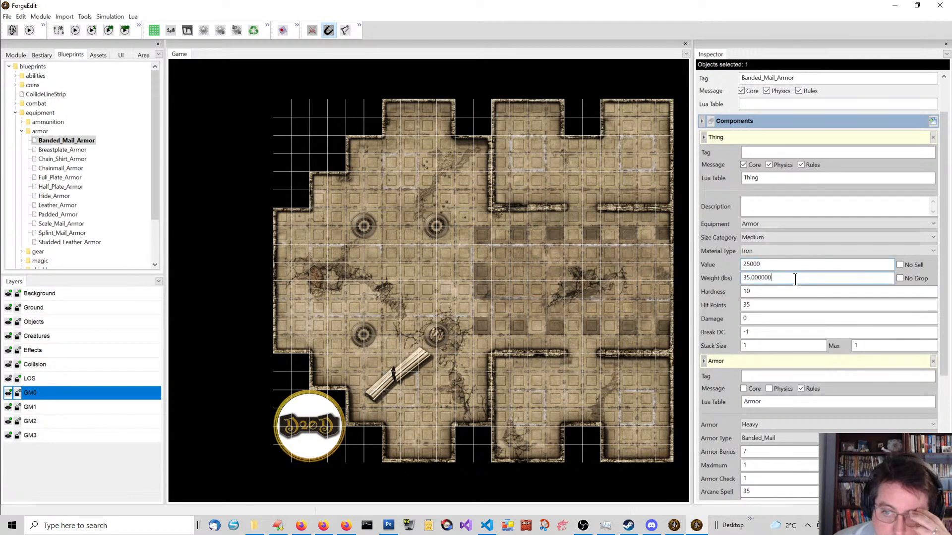
click(758, 293)
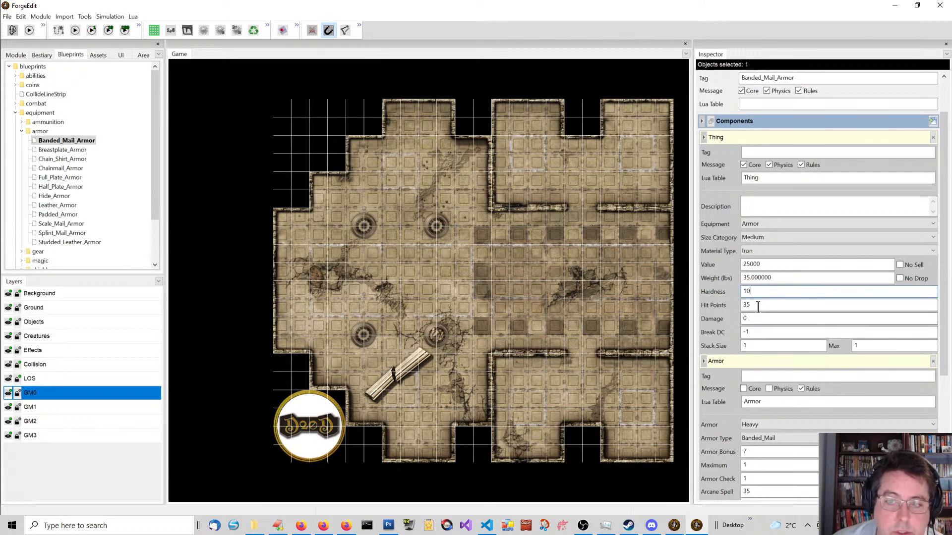
scroll(774, 364, down, 3)
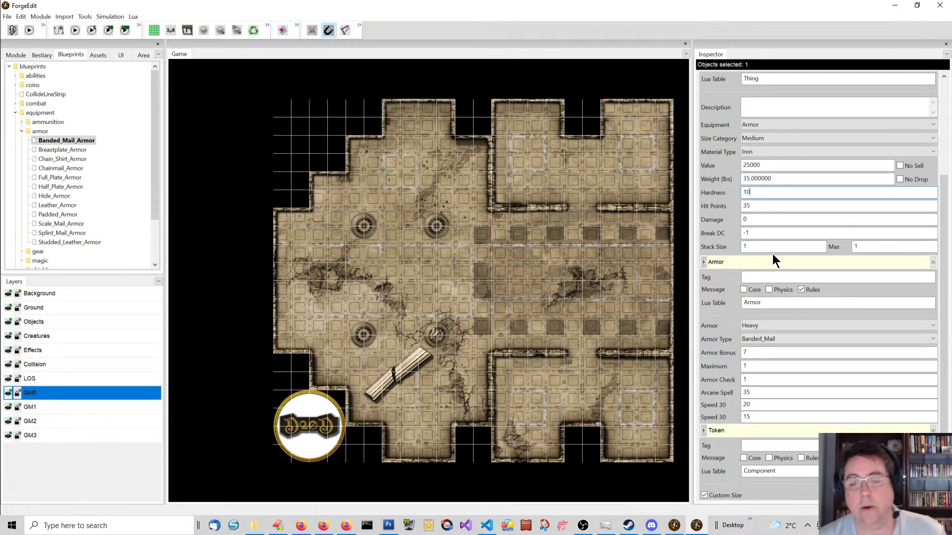
scroll(772, 254, down, 3)
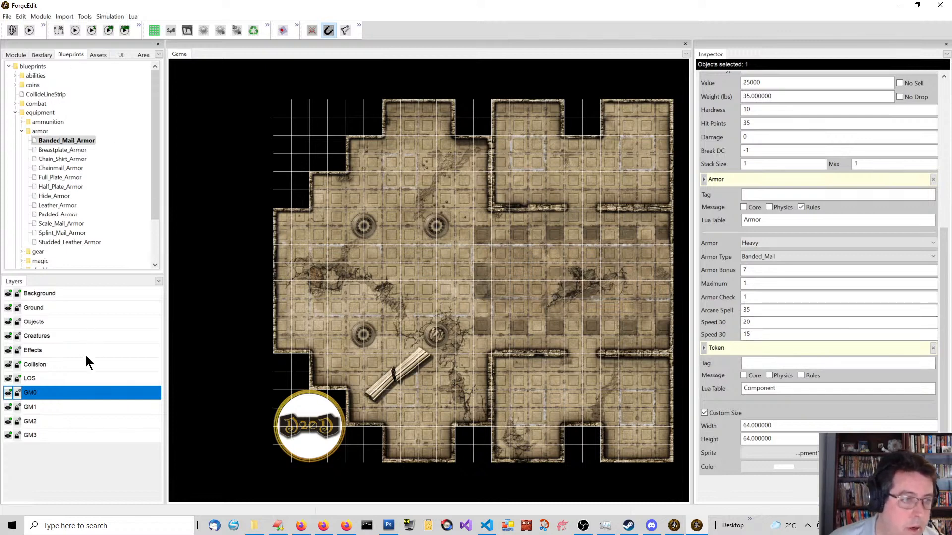
Make Objects the active layer, place a Banded_Mail_Armor token in the middle of the hall and review its properties
click(31, 323)
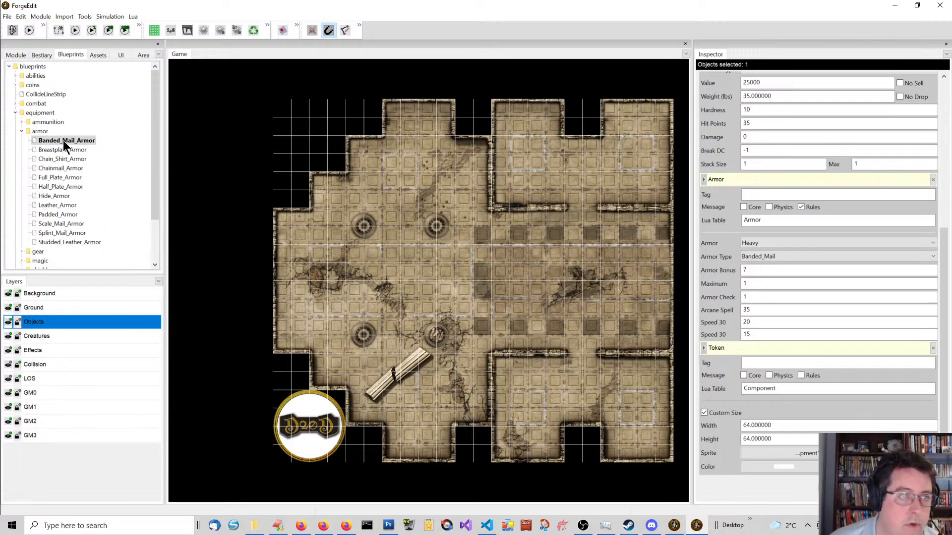
drag(64, 141, 433, 276)
scroll(419, 283, up, 5)
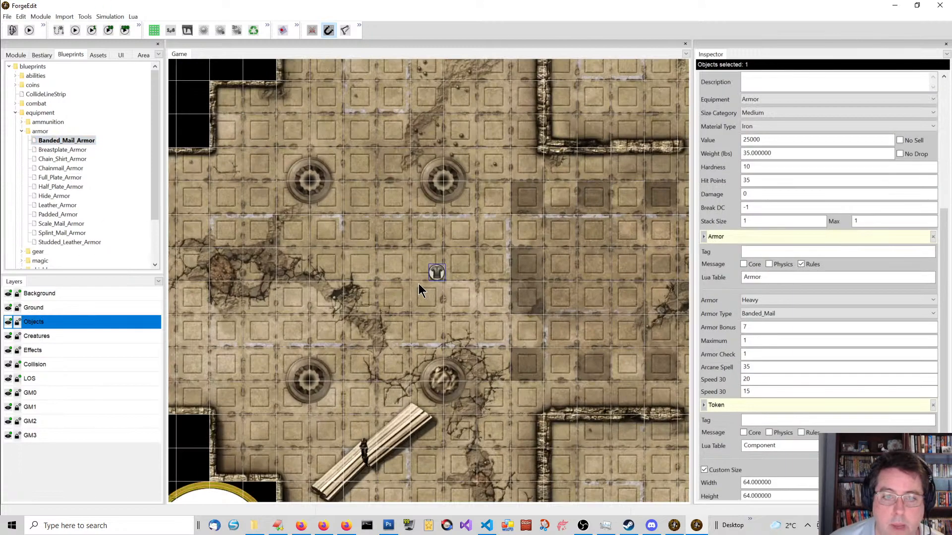
scroll(426, 282, up, 3)
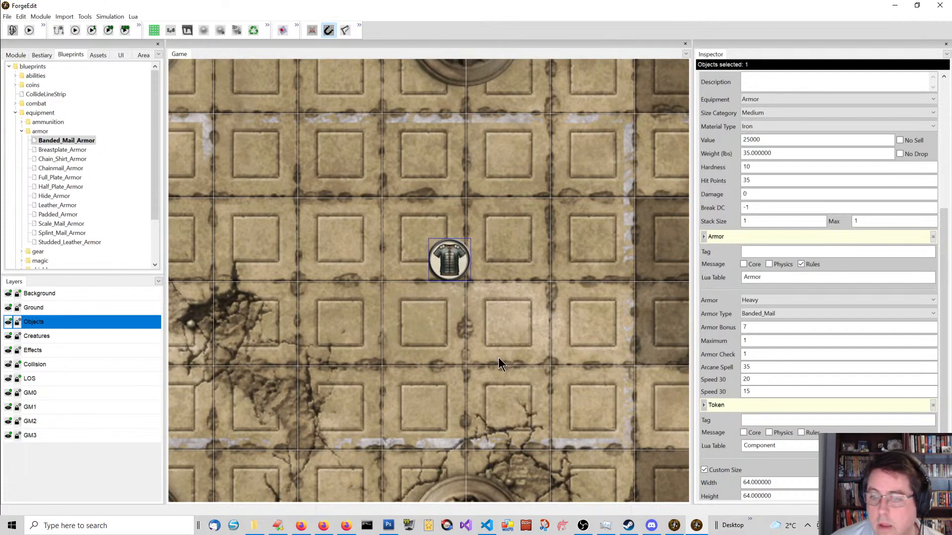
scroll(843, 322, down, 3)
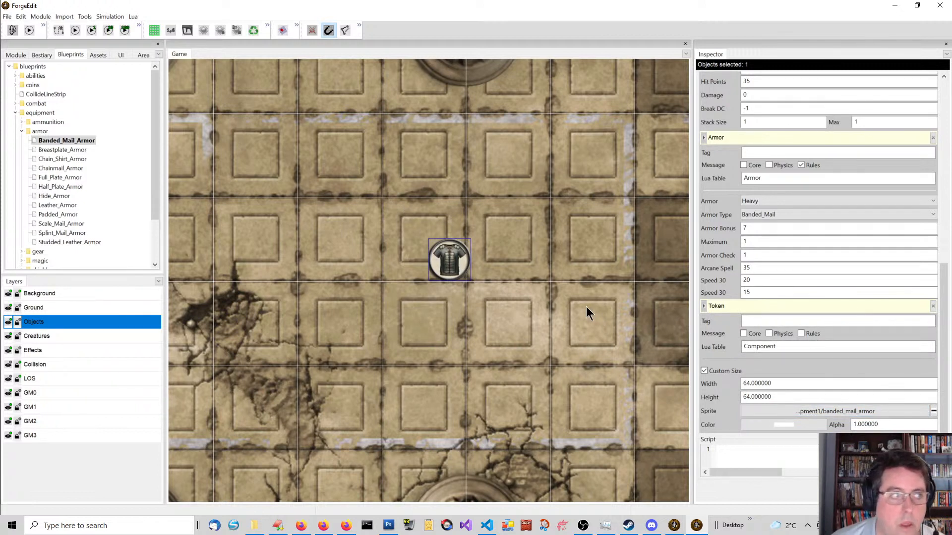
scroll(769, 309, up, 5)
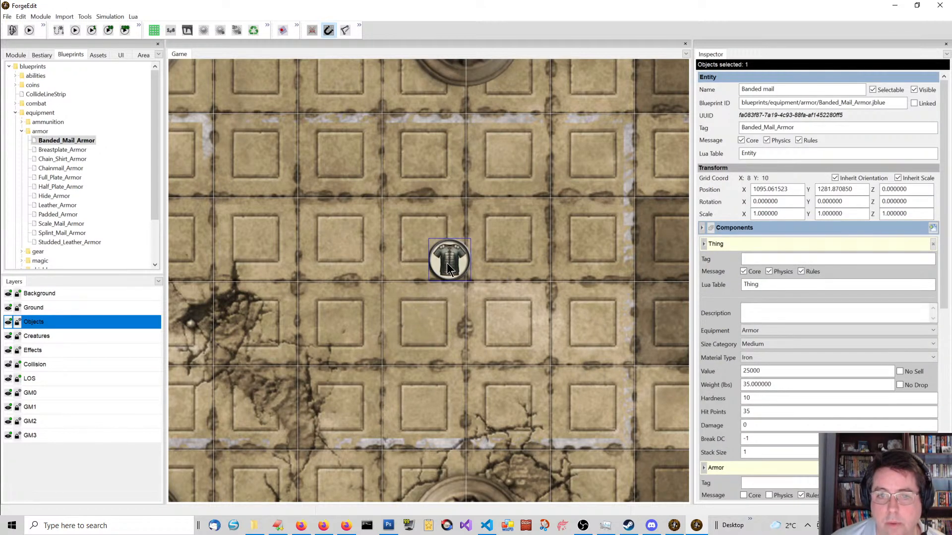
Replace the banded mail token with a Shield_Heavy_Steel token from the shields blueprints at the same spot
key(Delete)
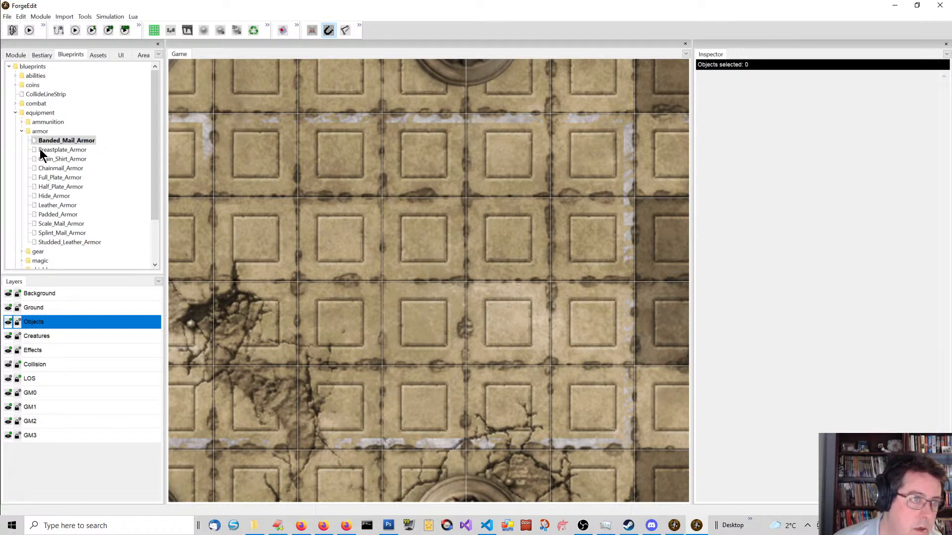
scroll(44, 151, down, 2)
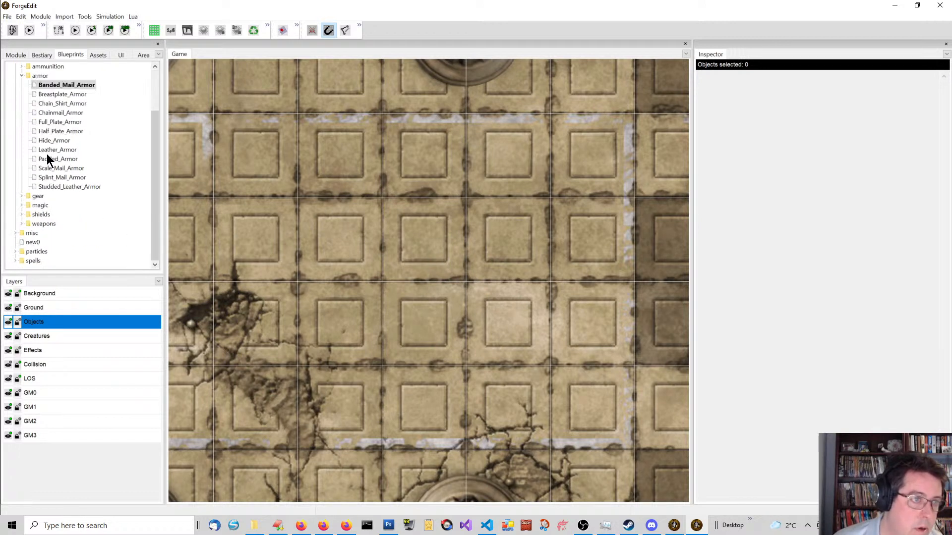
click(21, 214)
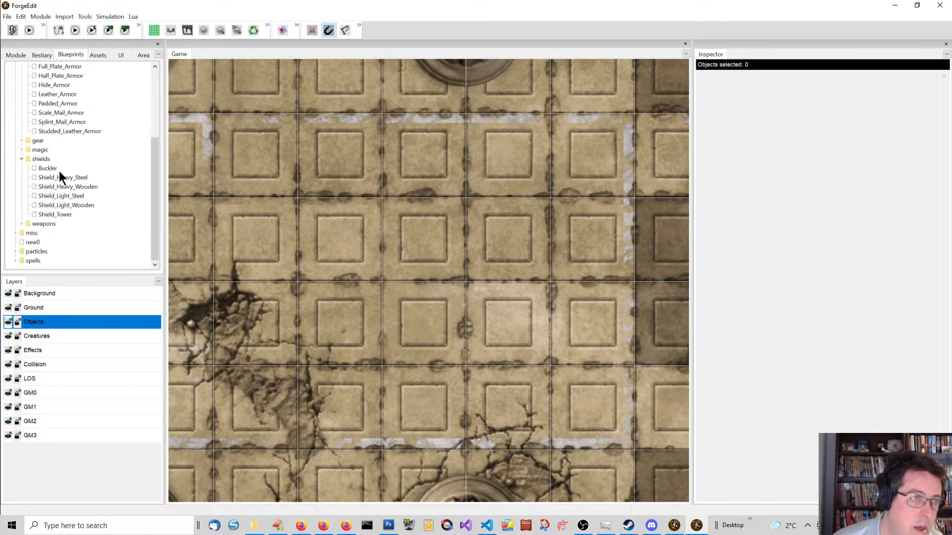
drag(61, 179, 450, 260)
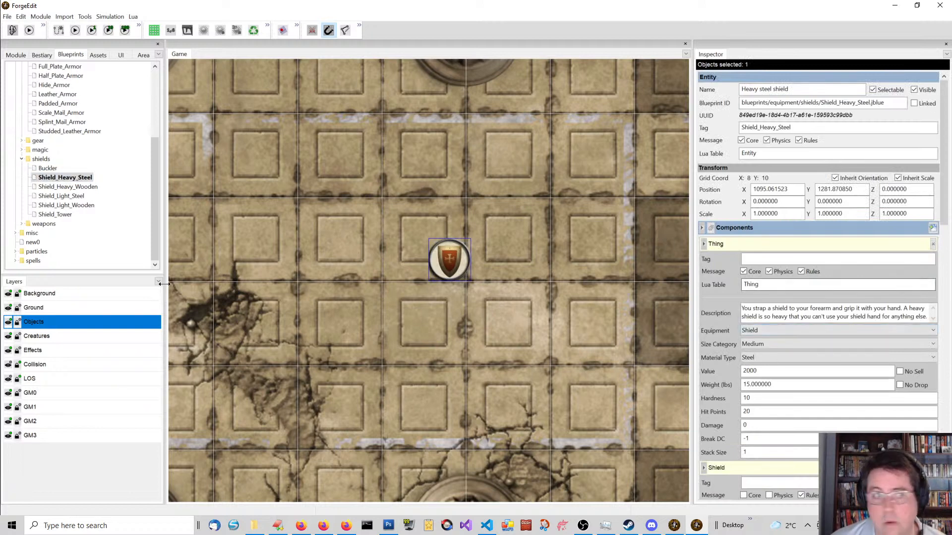
Review the Material Type, Size Category and Equipment options in the Thing properties of the heavy steel shield, keeping Steel, Medium and Shield
scroll(806, 246, down, 2)
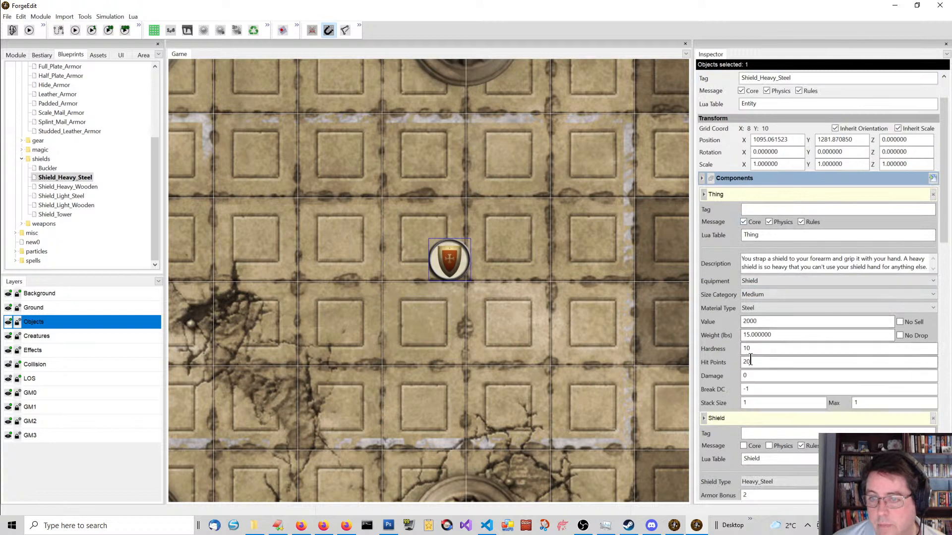
click(779, 308)
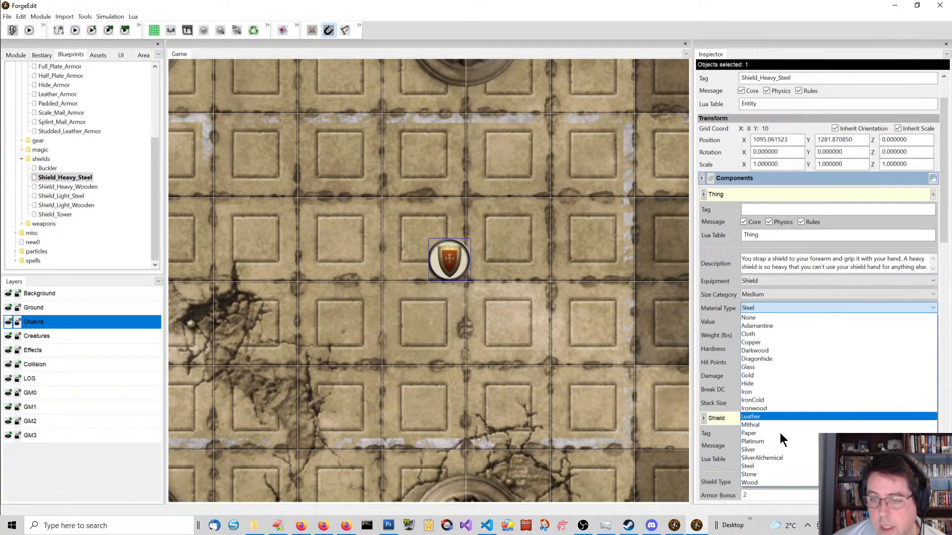
click(763, 469)
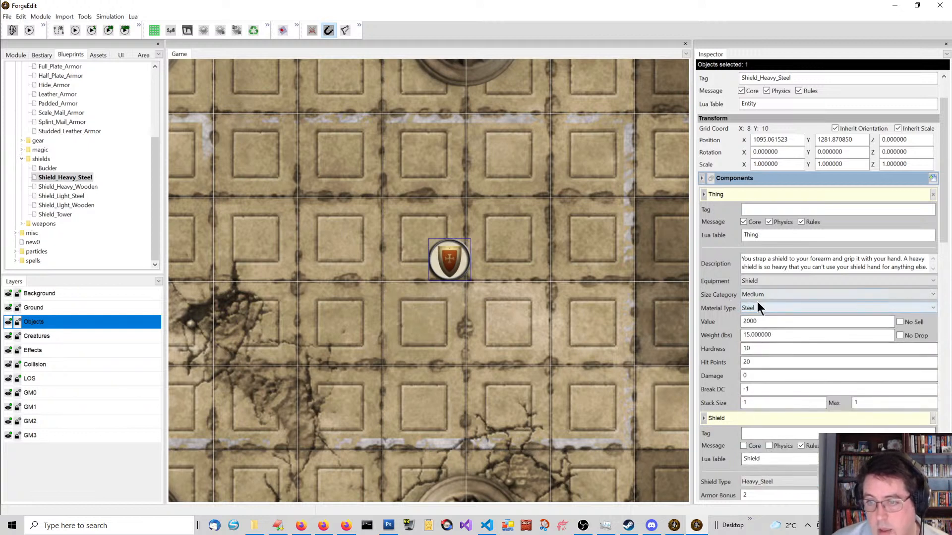
click(782, 293)
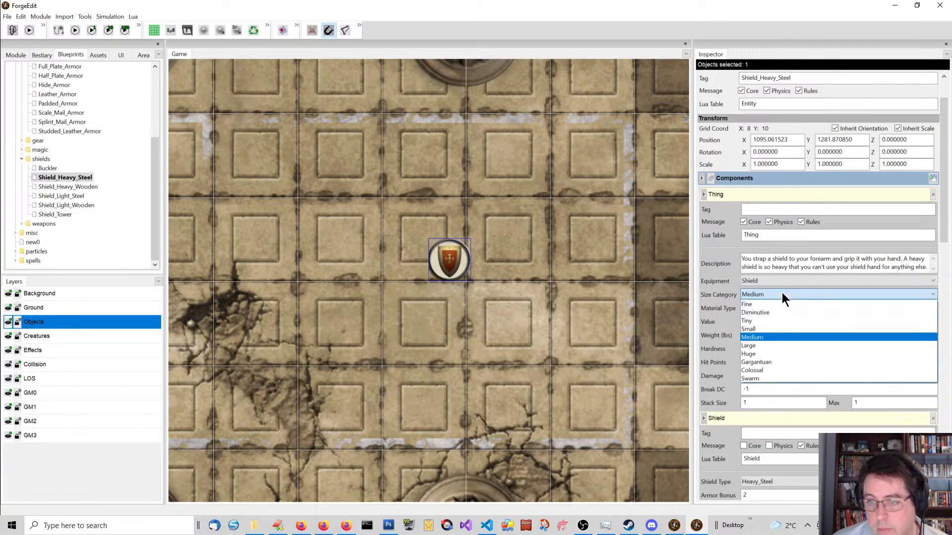
click(777, 336)
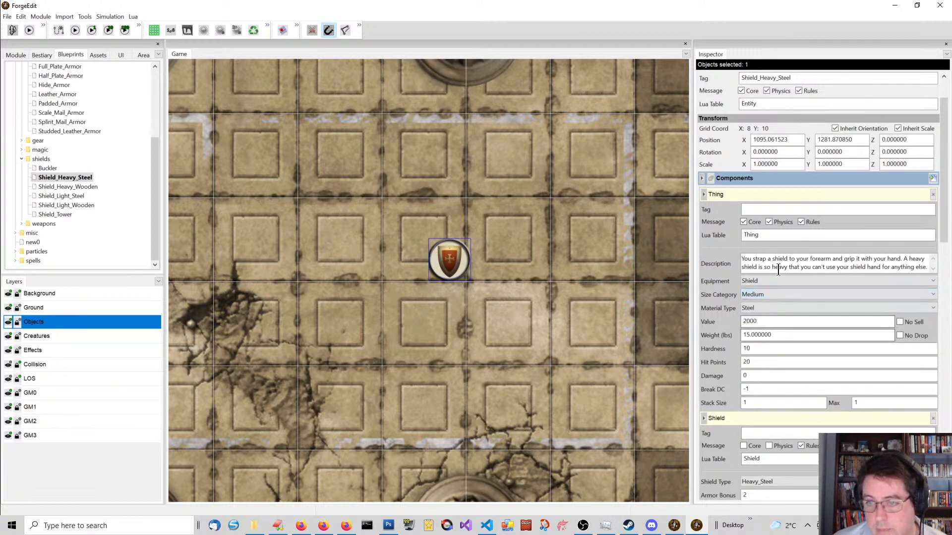
click(775, 280)
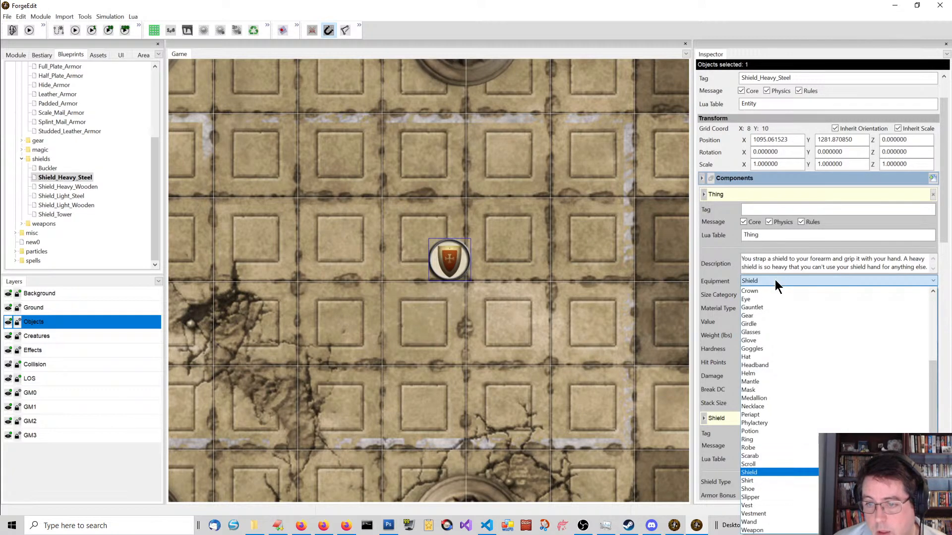
click(775, 280)
Examine the Shield, Weapon, SoundBank and Token properties of the heavy steel shield
scroll(734, 329, down, 5)
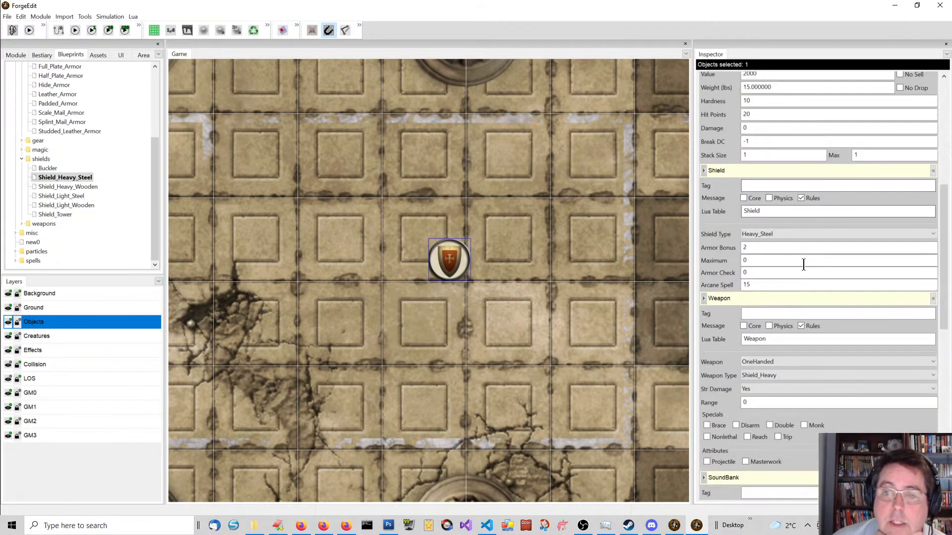
scroll(719, 317, down, 3)
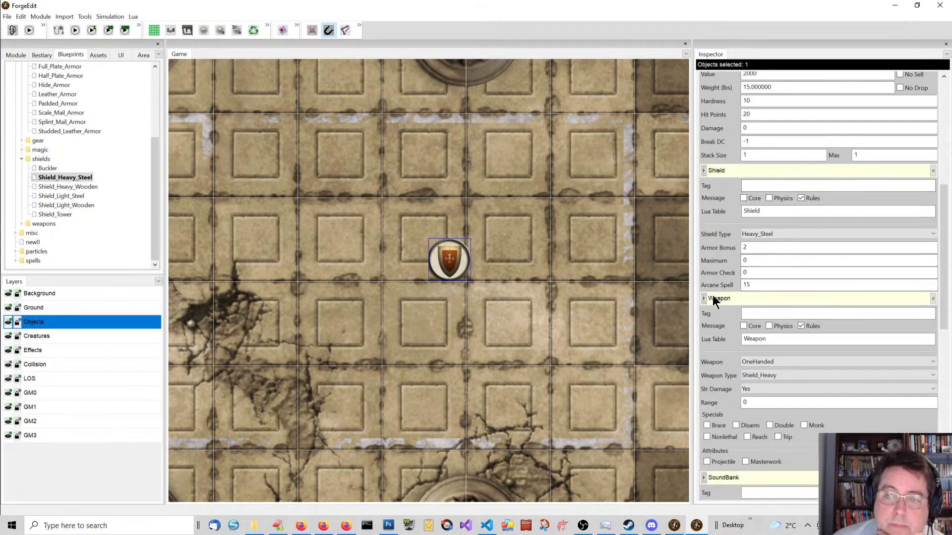
scroll(712, 328, down, 1)
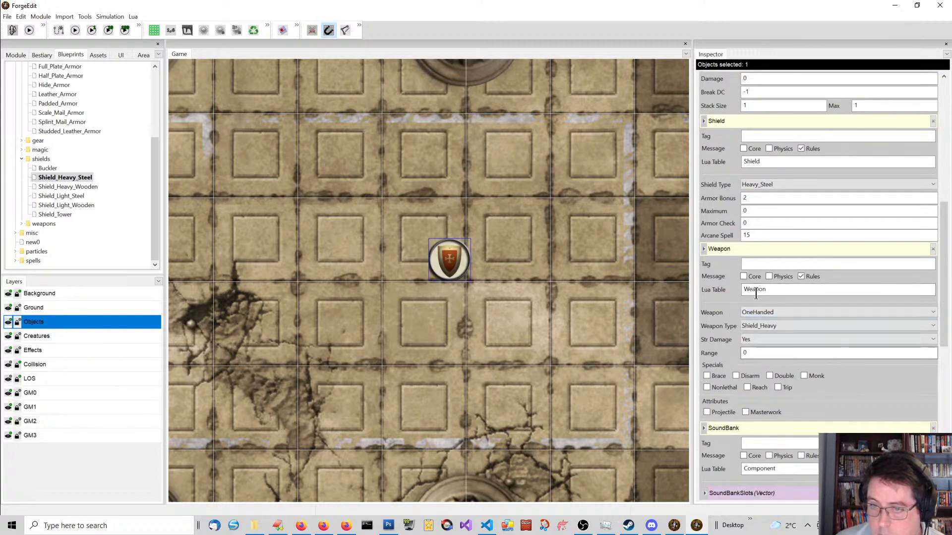
scroll(748, 304, down, 2)
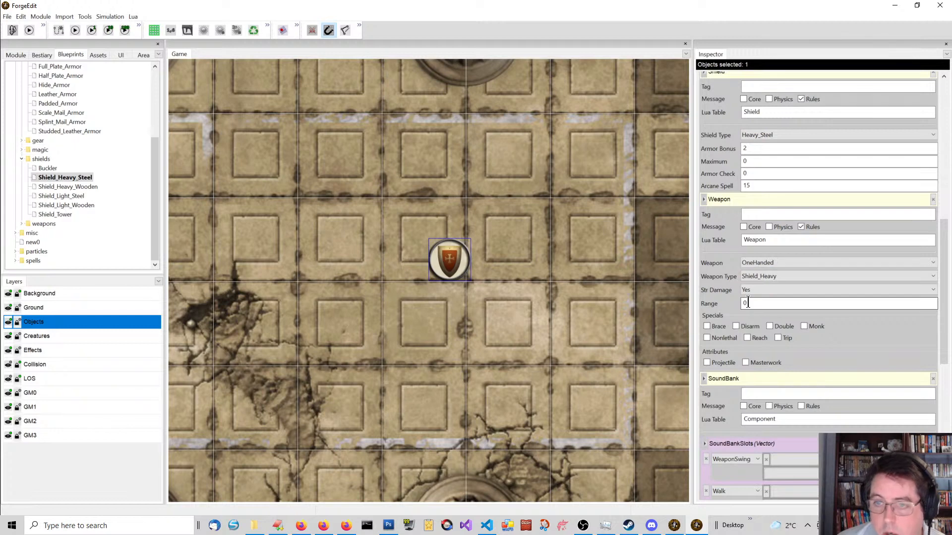
scroll(757, 327, down, 6)
scroll(757, 327, up, 2)
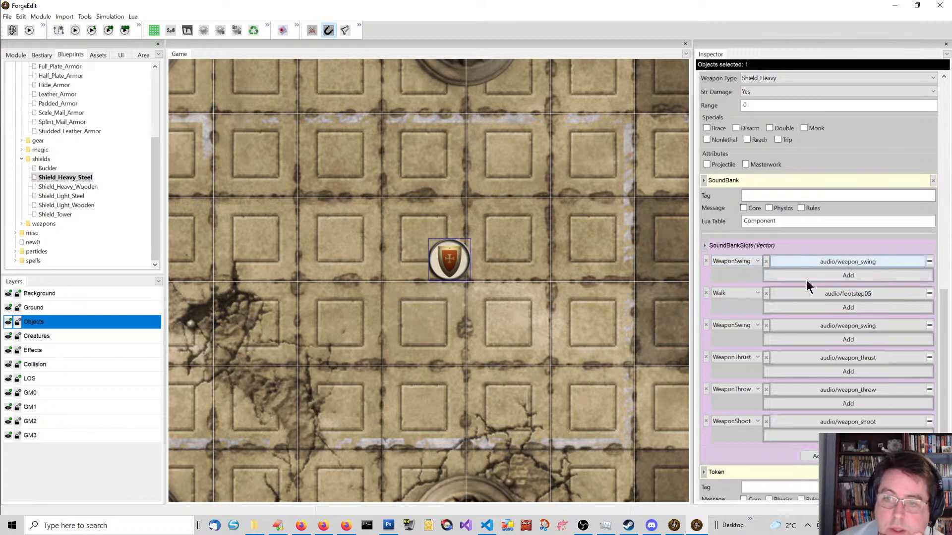
scroll(743, 338, down, 3)
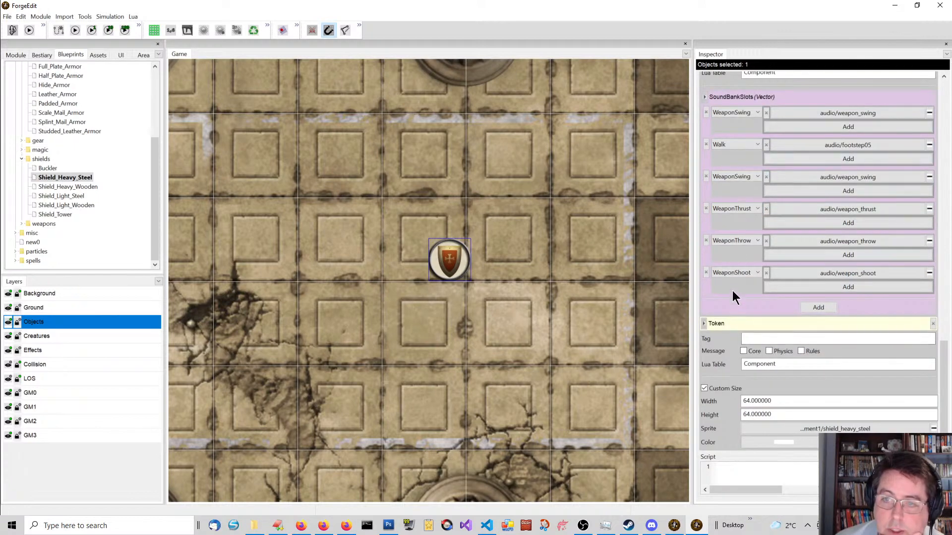
scroll(757, 305, down, 1)
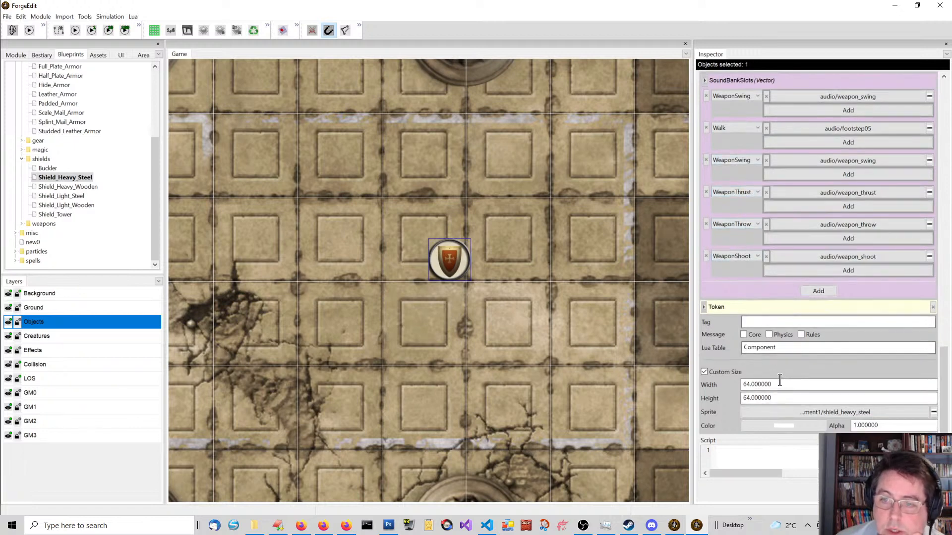
scroll(858, 303, up, 12)
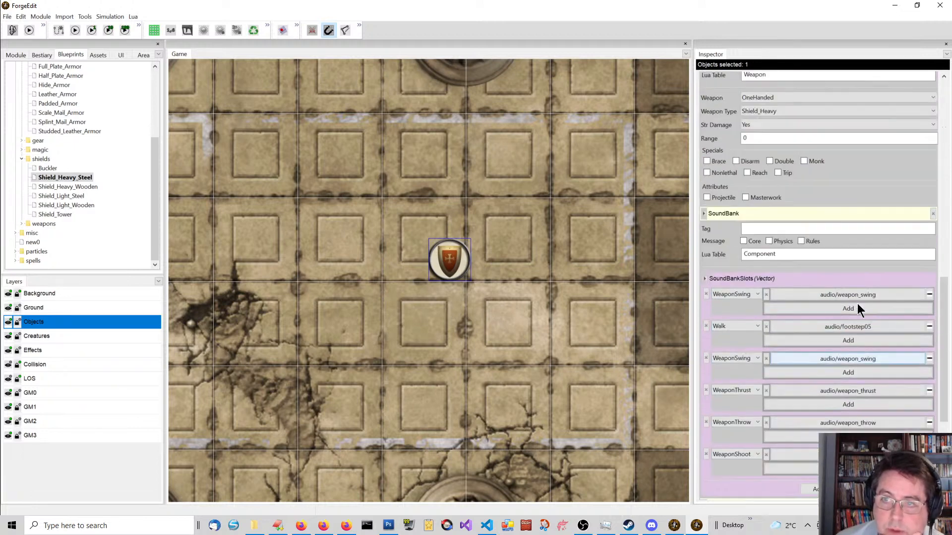
scroll(854, 317, down, 3)
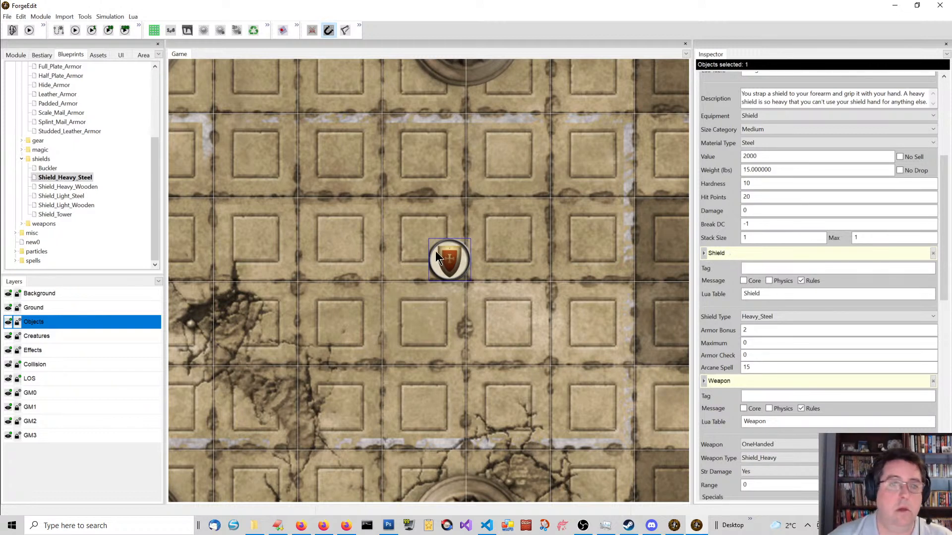
Delete the shield token and place a WorldFlag_PCSpawn flag from the misc blueprints in the middle of the hall
key(Delete)
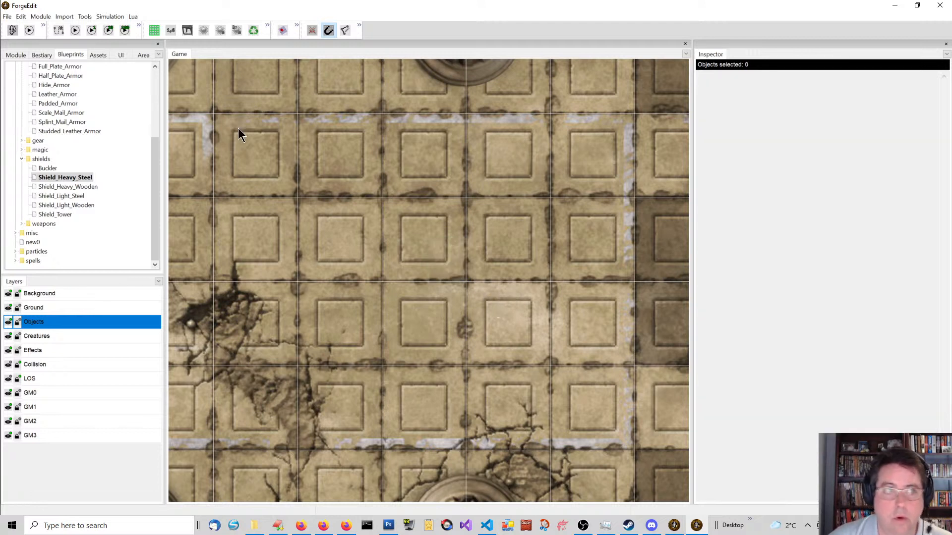
scroll(106, 156, up, 4)
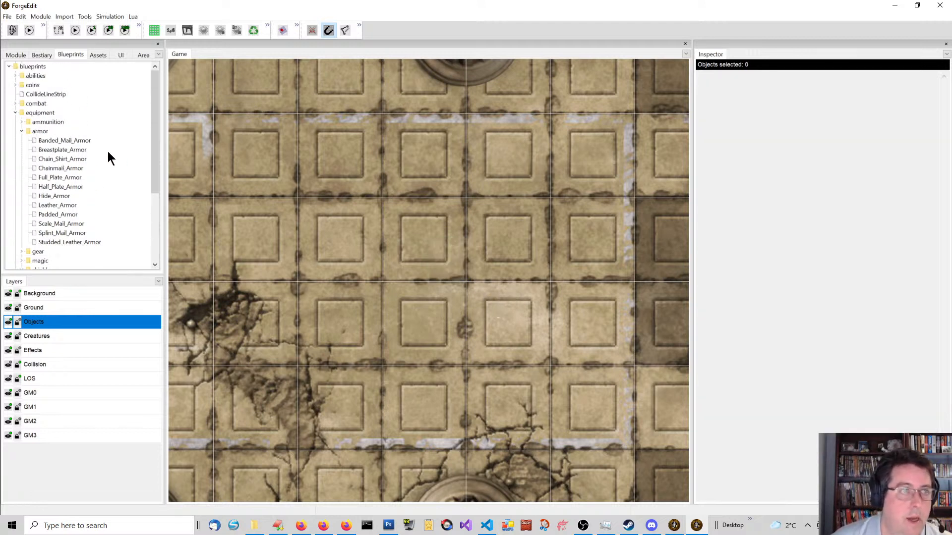
click(16, 113)
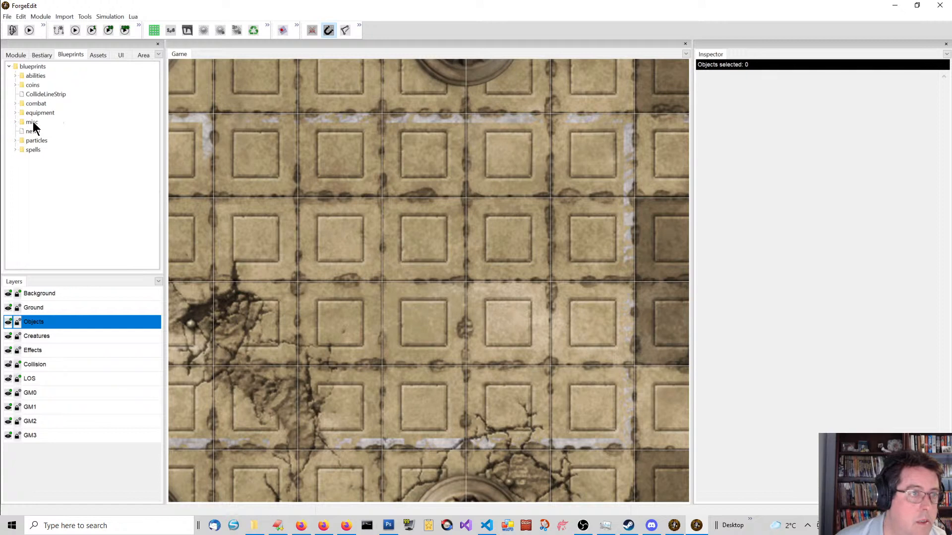
click(16, 122)
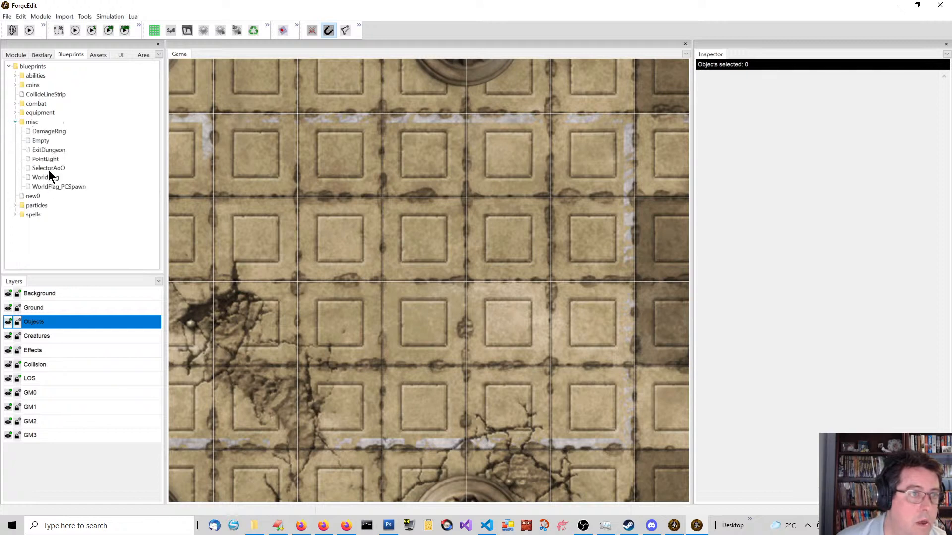
drag(51, 182, 456, 252)
Move the spawn flag from the hall into the walled room southeast of it, just below the room's upper wall
scroll(475, 251, down, 4)
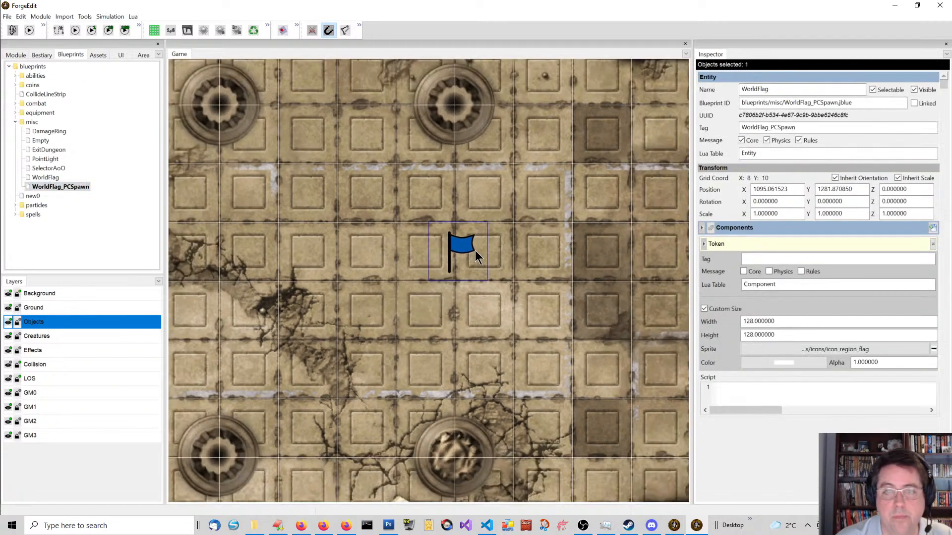
scroll(473, 257, down, 3)
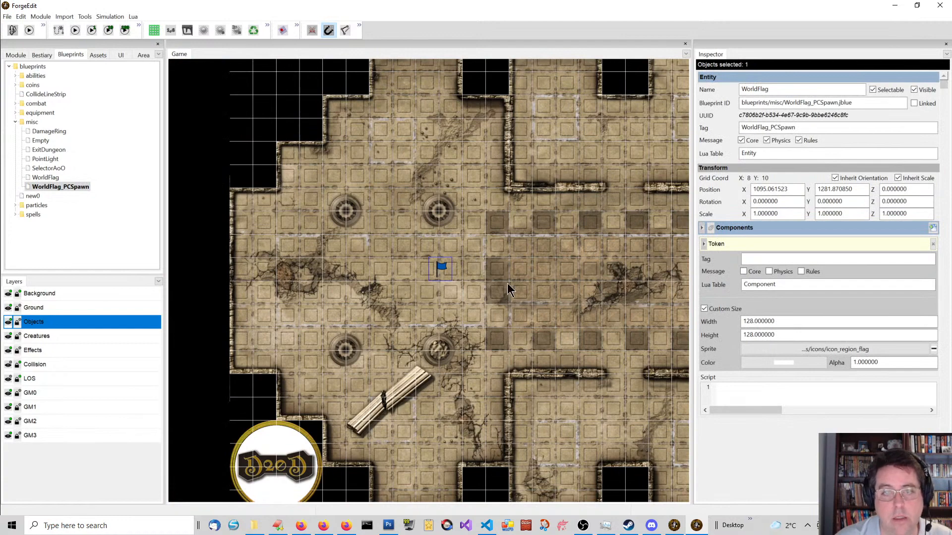
middle_drag(520, 285, 450, 228)
drag(365, 214, 494, 354)
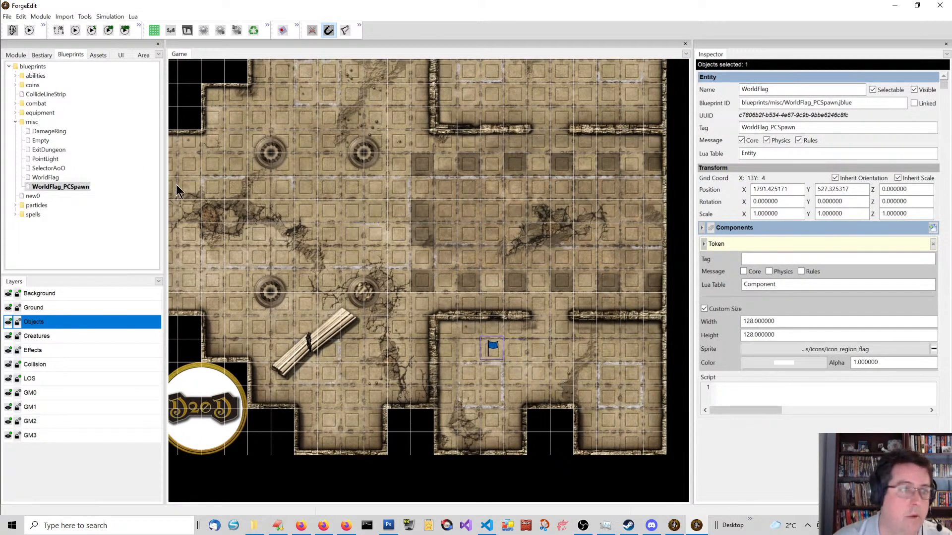
Show the area's object tree and change the spawn flag's tag to PCSpawn1
click(143, 55)
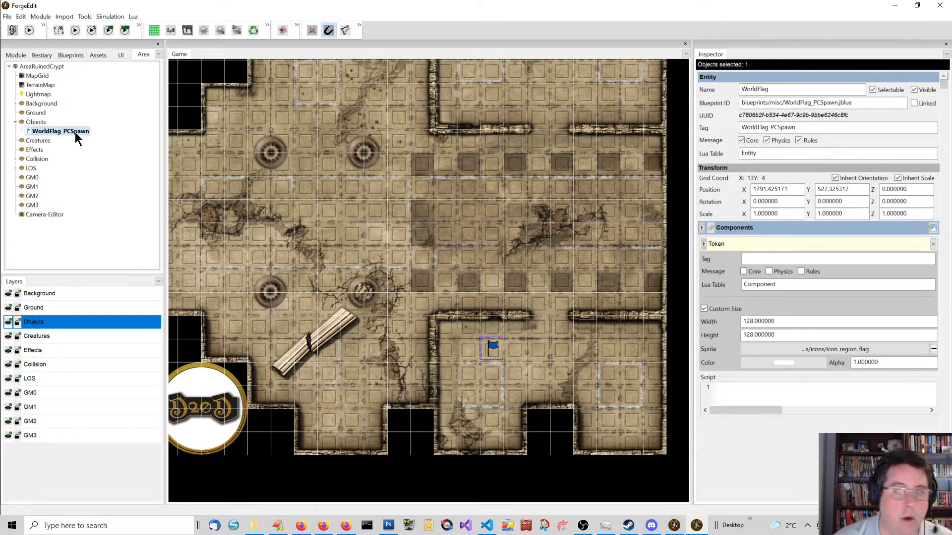
click(808, 130)
key(Home)
key(shift+Right)
key(shift+Right)
key(shift+Right)
key(shift+Right)
key(shift+Right)
key(shift+Right)
key(shift+Right)
key(shift+Right)
key(shift+Right)
key(shift+Right)
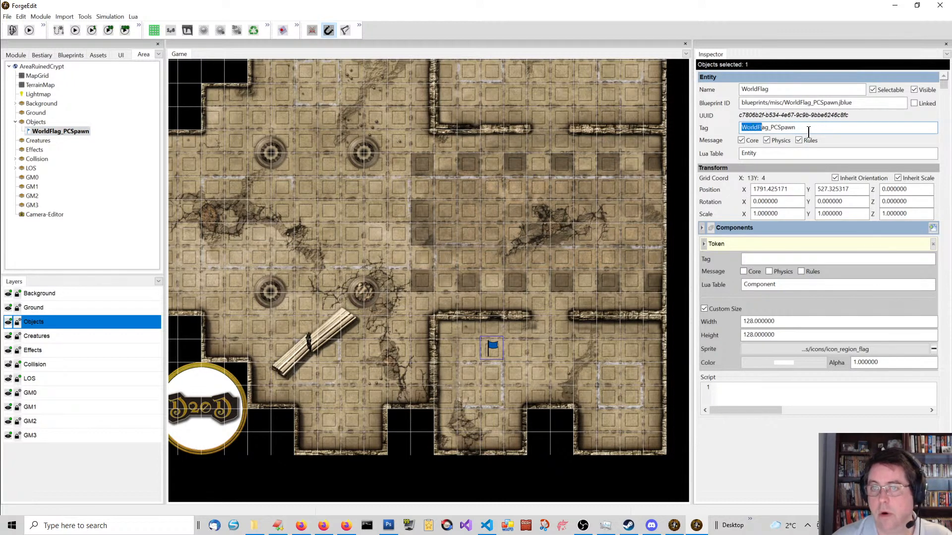
key(BackSpace)
text(1)
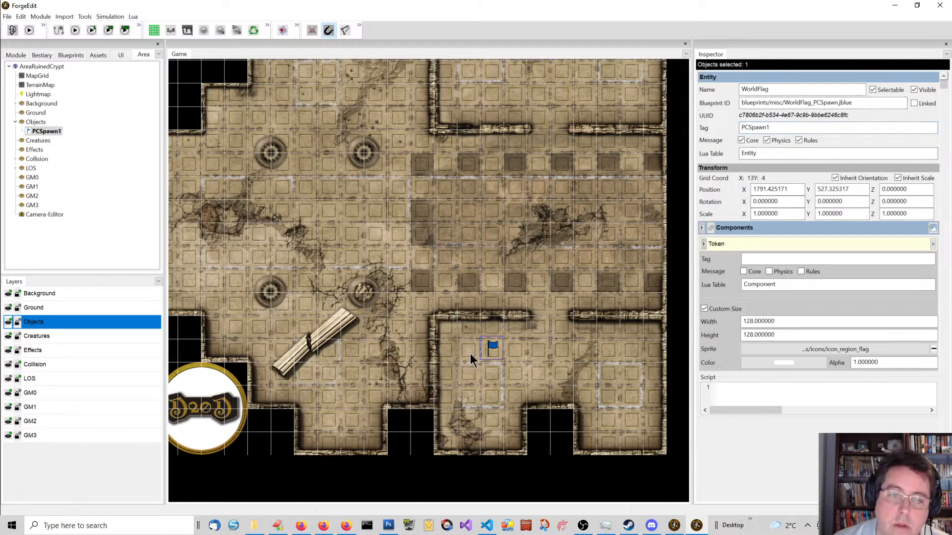
Centre the PCSpawn1 flag in its grid square, duplicate it one square to the right and tag the copy PCSpawn2
drag(489, 347, 486, 365)
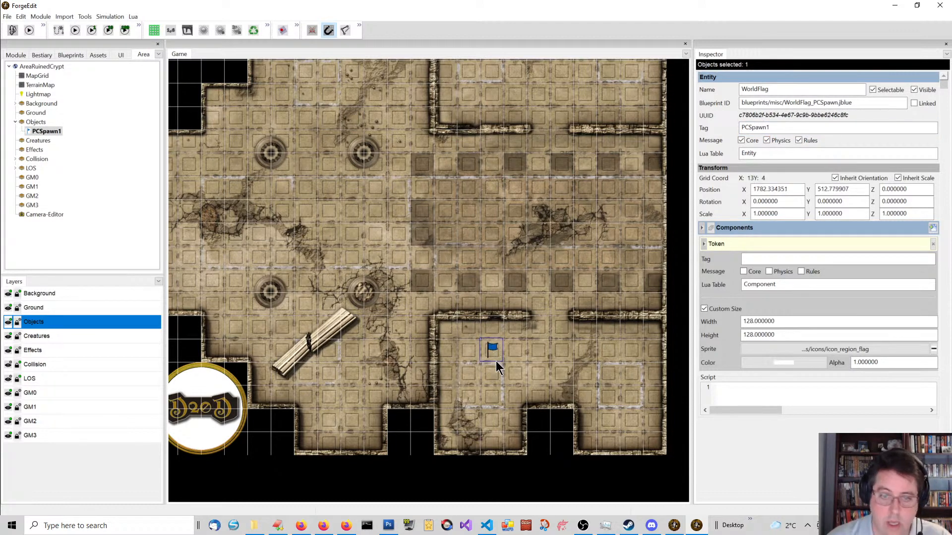
key(ctrl+d)
drag(493, 357, 517, 358)
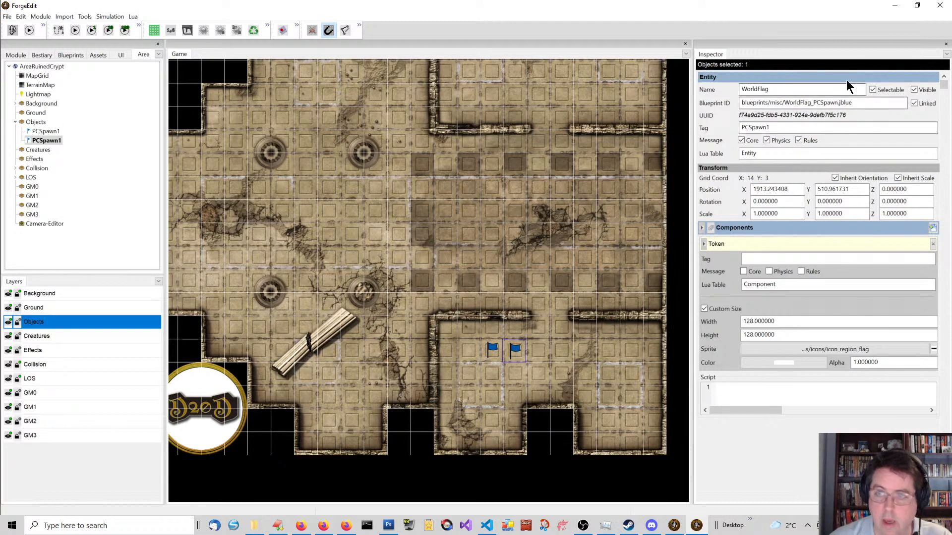
click(801, 128)
key(BackSpace)
text(2)
key(Tab)
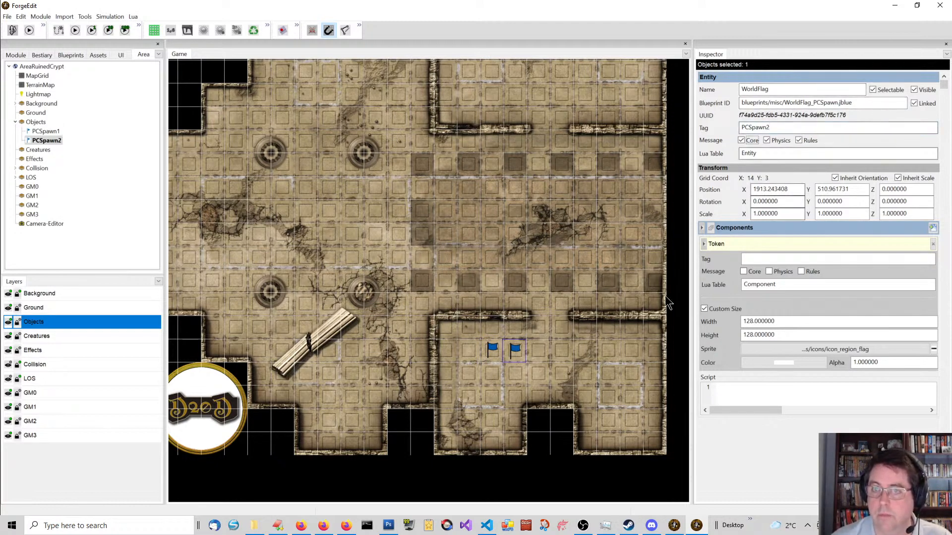
Duplicate the PCSpawn1 and PCSpawn2 flags together into the grid row directly below them
click(490, 351)
ctrl+click(518, 351)
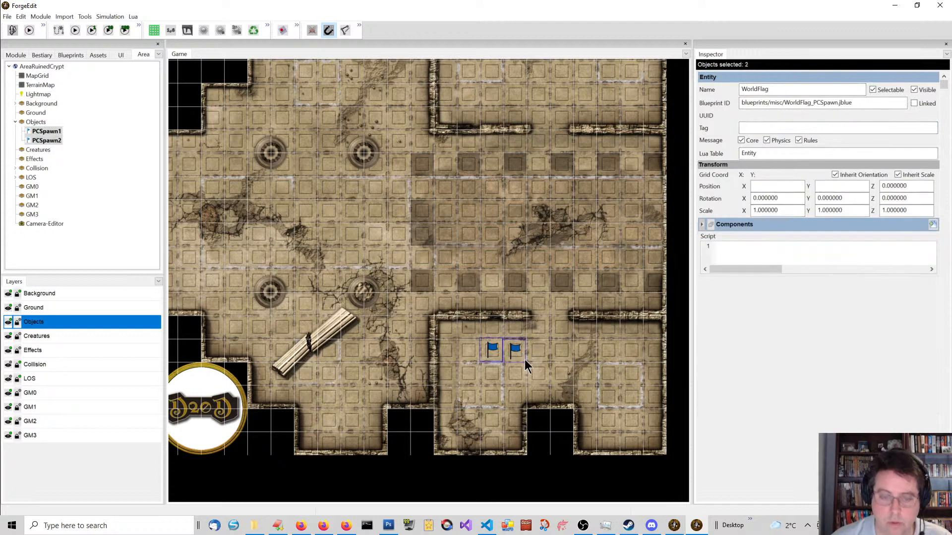
drag(498, 368, 499, 375)
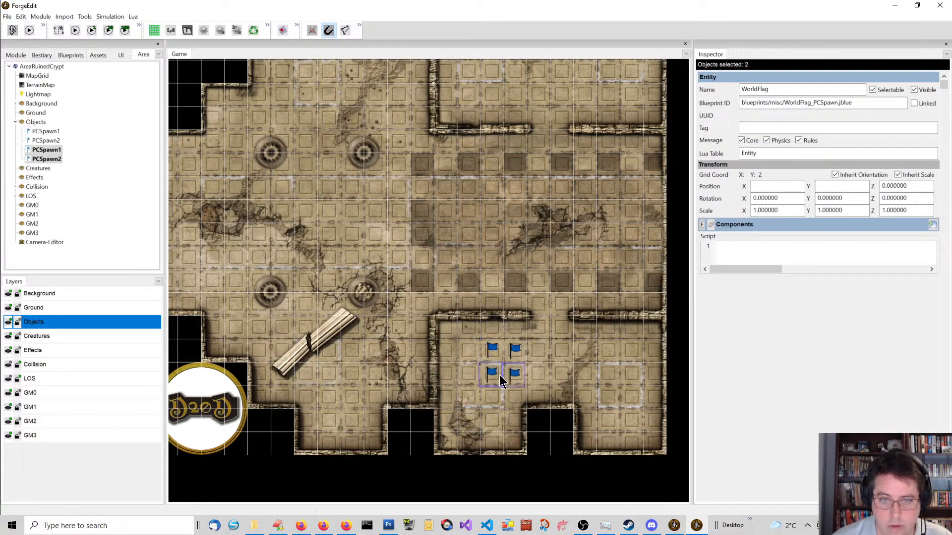
Set the tag of both copied flags in the second row to PCSpawn3
click(53, 152)
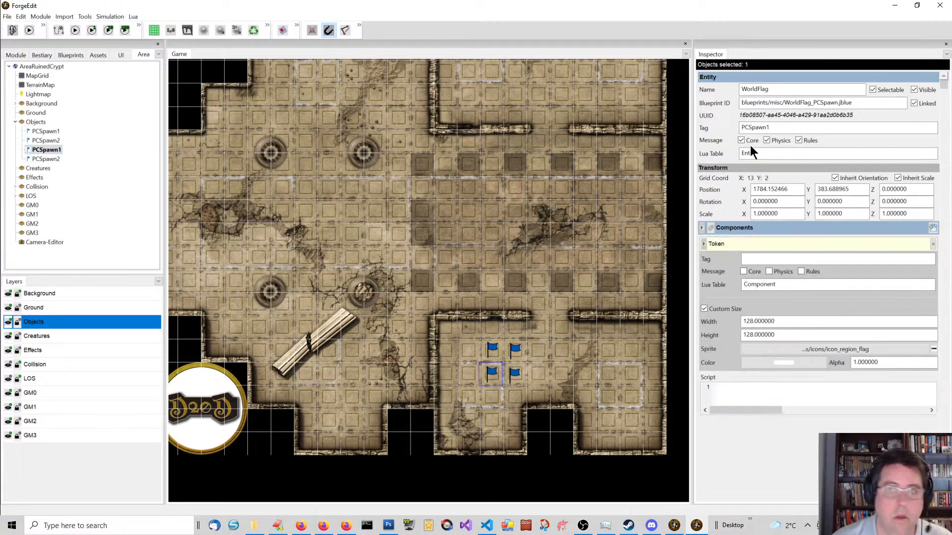
click(799, 128)
key(BackSpace)
text(3)
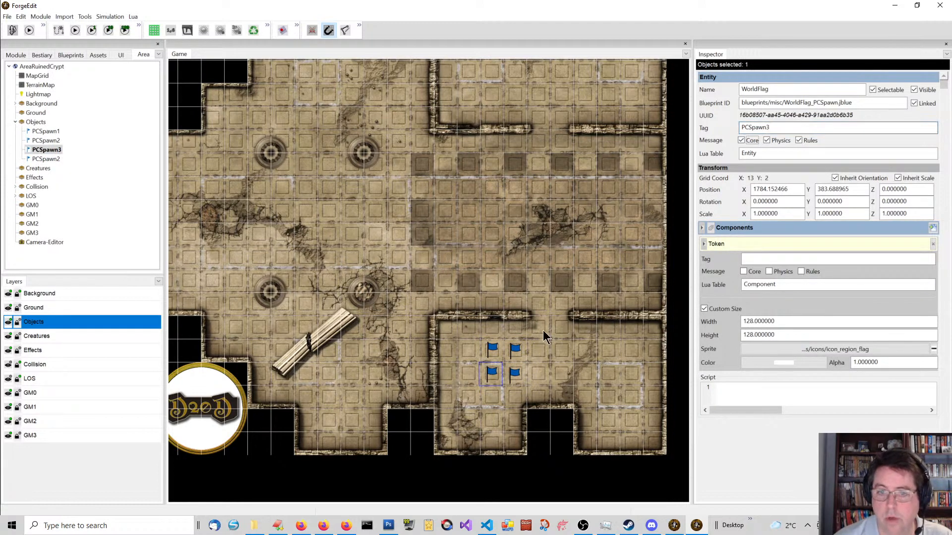
click(515, 374)
click(777, 127)
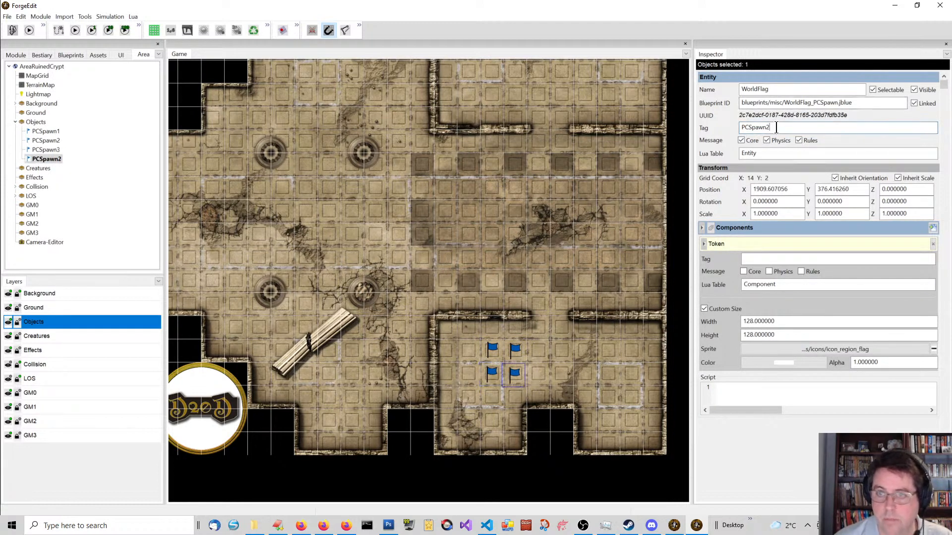
Duplicate the two second-row flags together to form a third row directly below
click(491, 377)
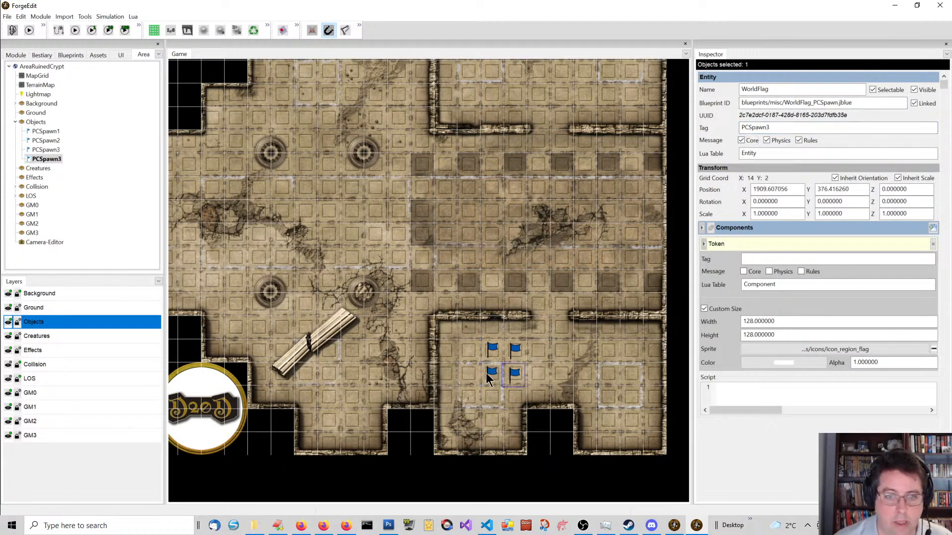
ctrl+click(515, 380)
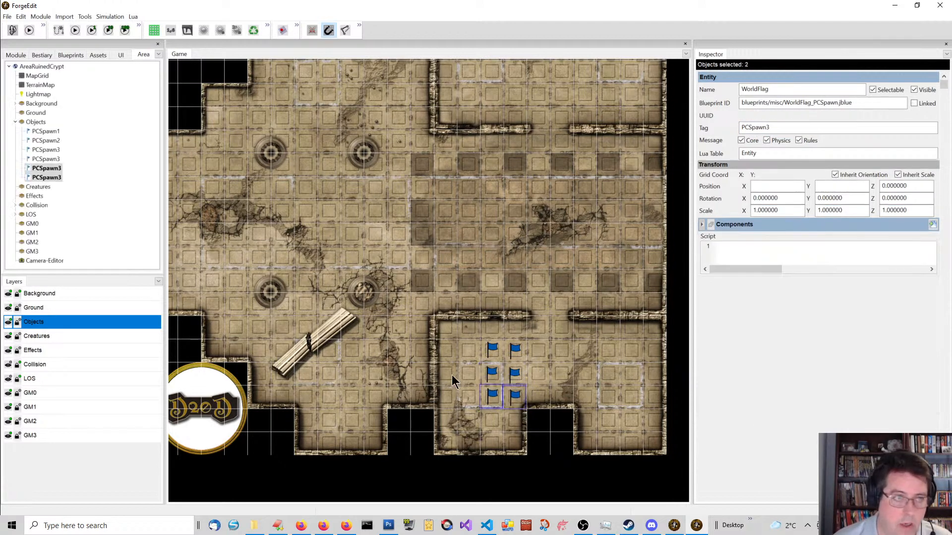
Tag the second-row right flag PCSpawn4 and the two third-row flags PCSpawn5 and PCSpawn6
click(52, 158)
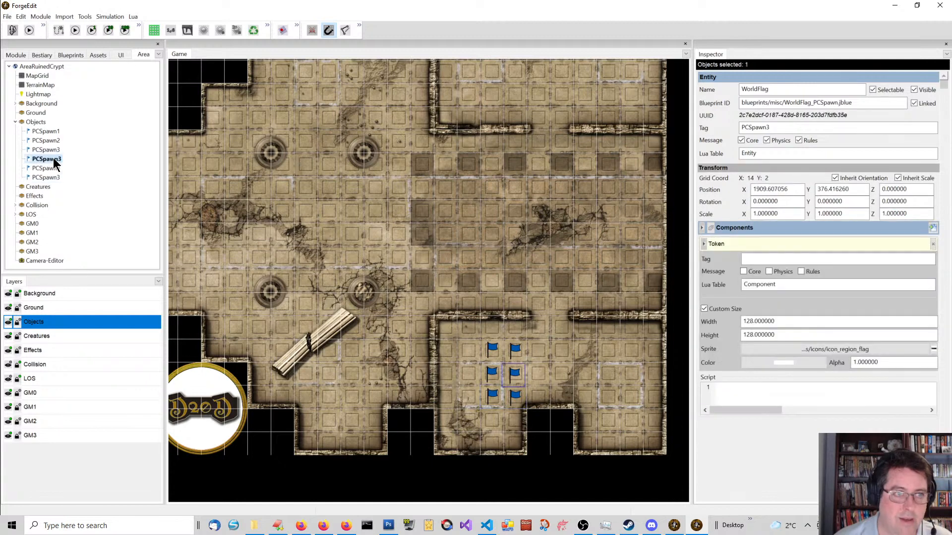
click(788, 125)
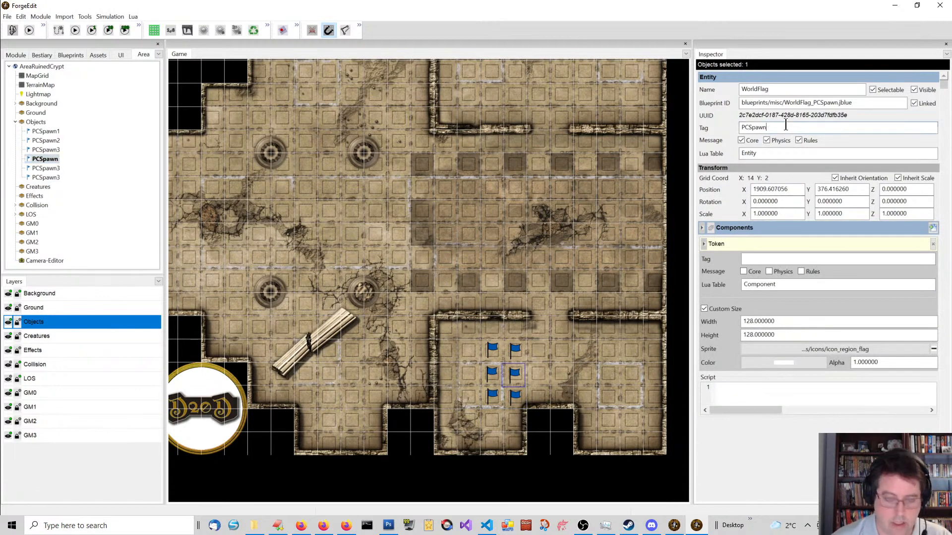
click(47, 168)
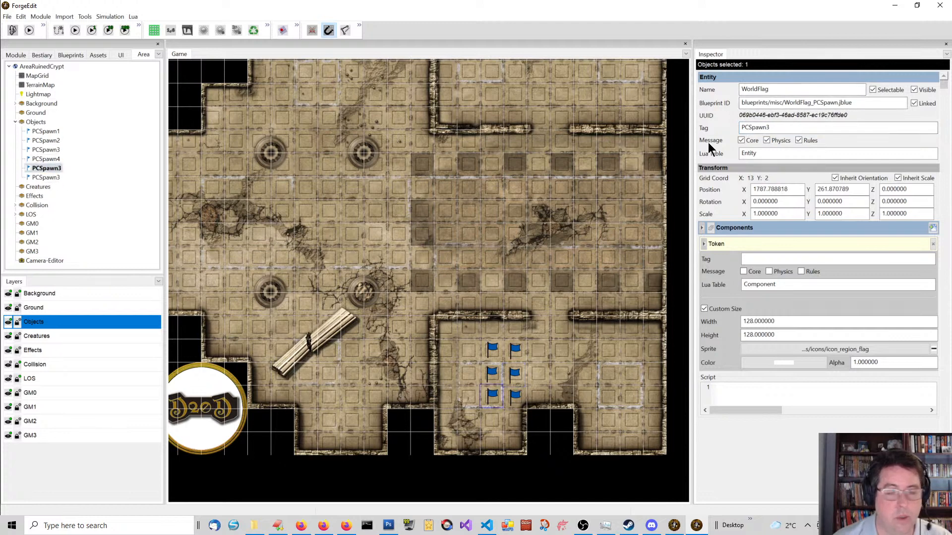
click(776, 129)
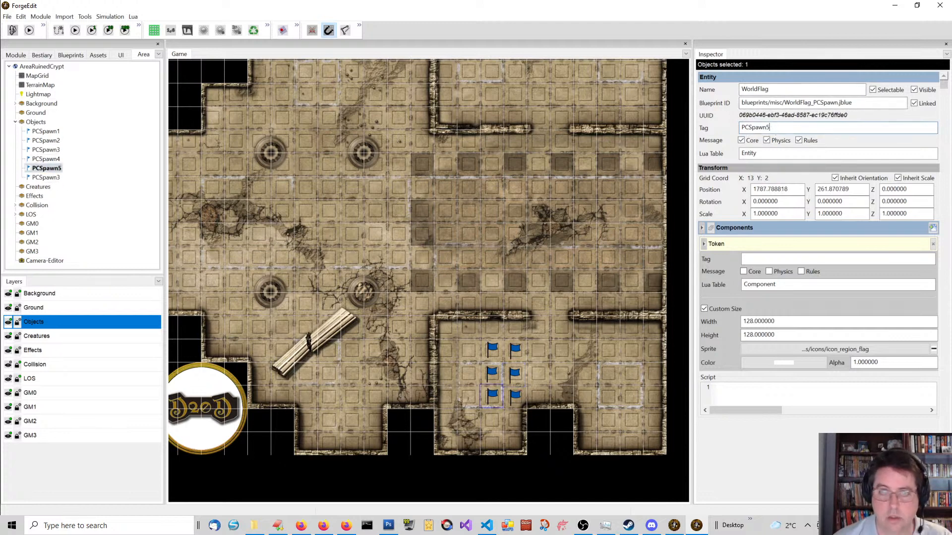
click(46, 178)
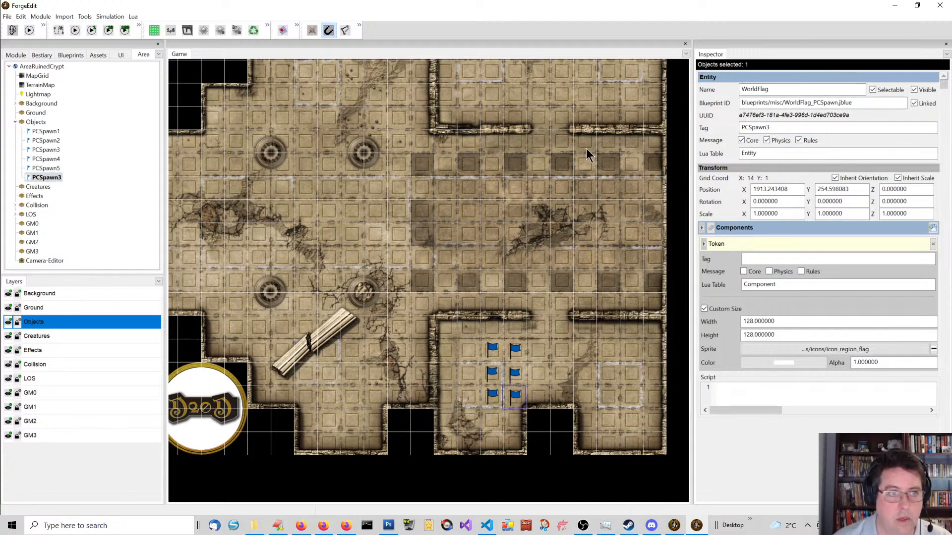
click(790, 129)
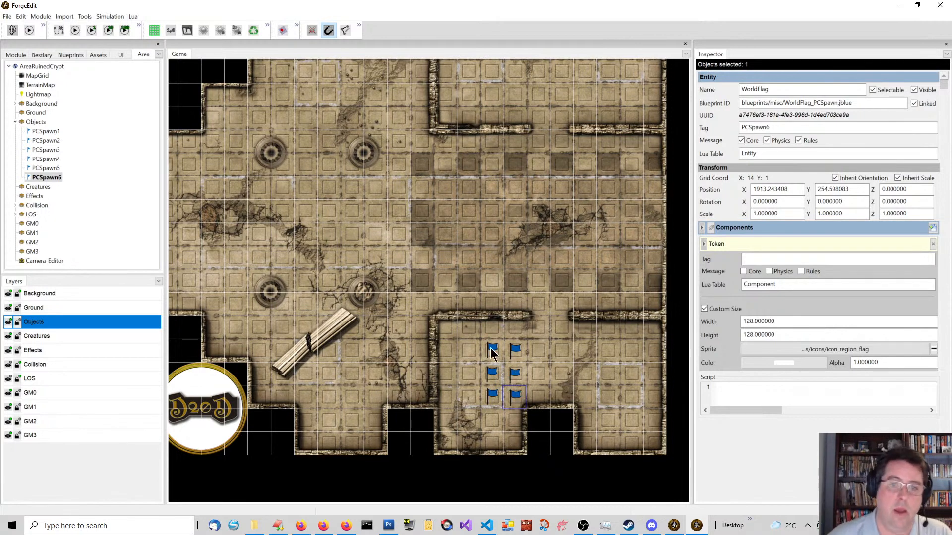
Duplicate the PCSpawn6 flag just above the rubble at the large room's west side and tag the copy MobSpawn1
key(ctrl+d)
drag(524, 400, 218, 224)
middle_drag(269, 205, 392, 229)
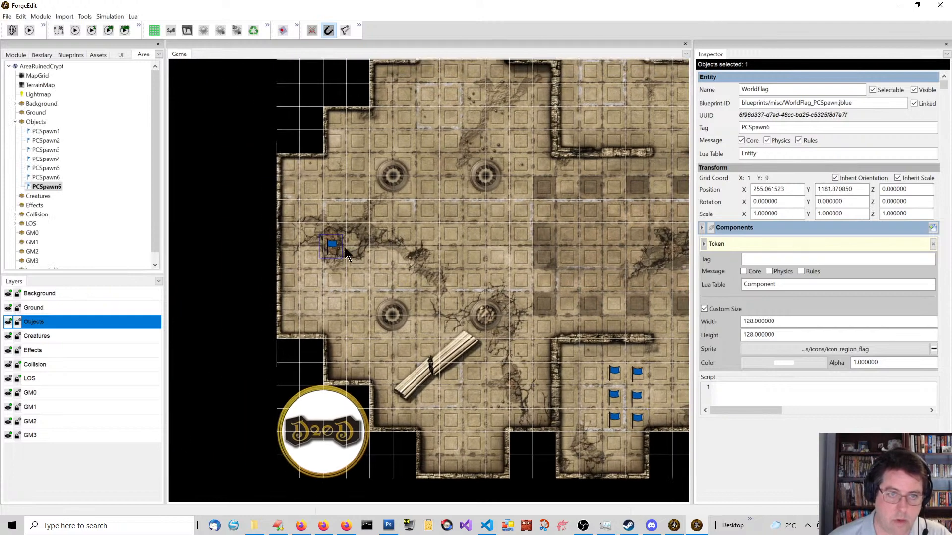
drag(336, 248, 338, 217)
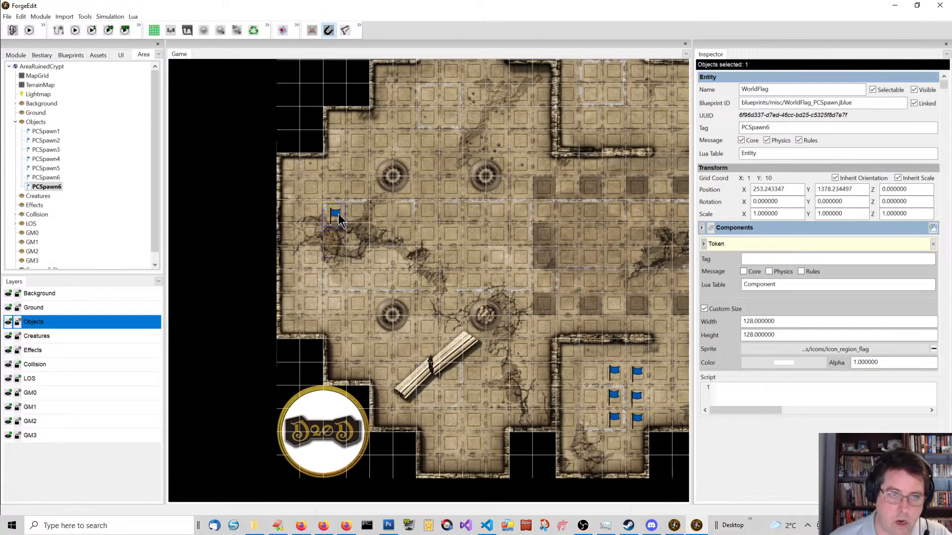
click(782, 129)
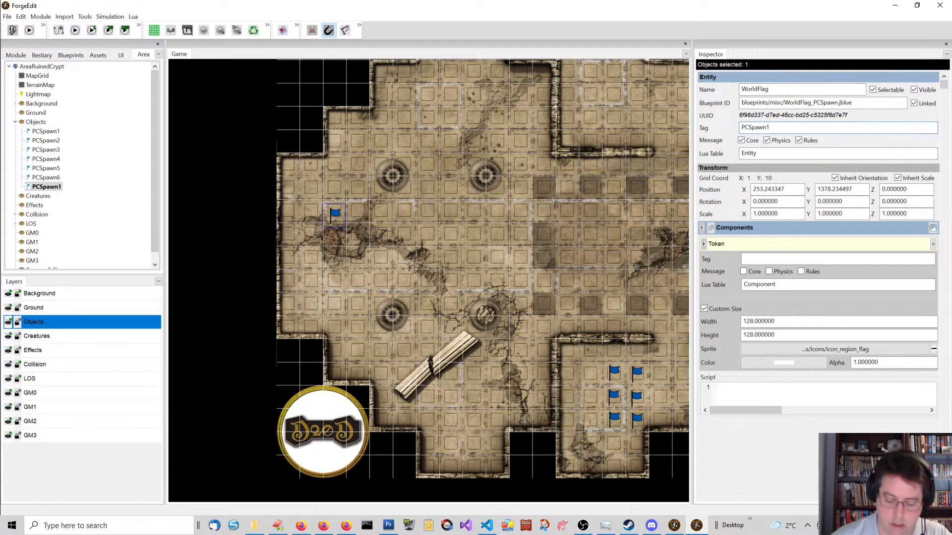
key(Home)
key(Delete)
key(Delete)
text(Mob)
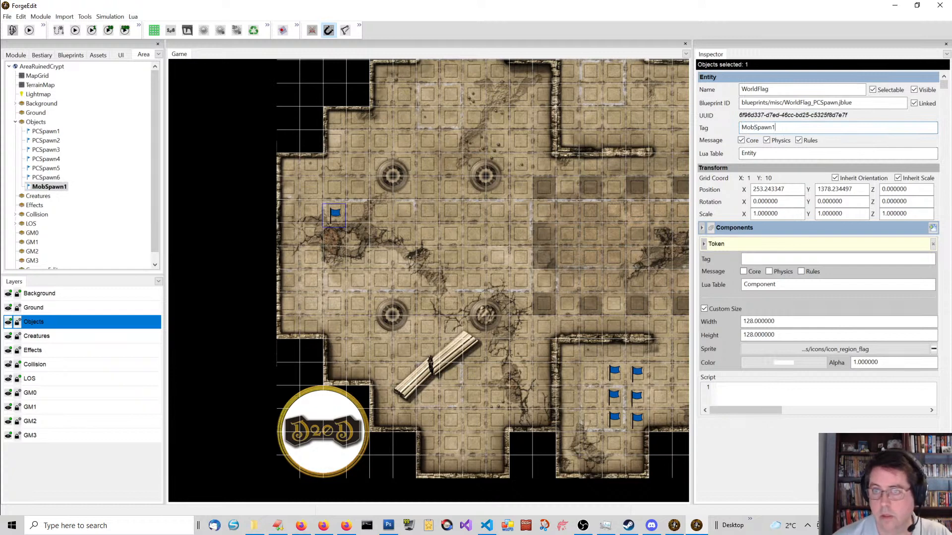
Copy the MobSpawn1 flag to just below the rubble and tag the new flag MobSpawn2
drag(331, 221, 333, 283)
key(ctrl+c)
key(ctrl+v)
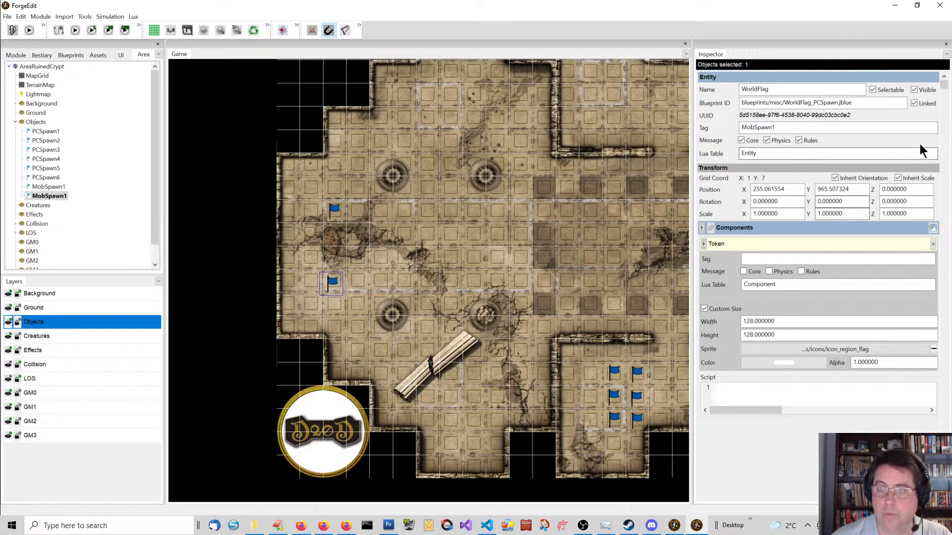
click(837, 127)
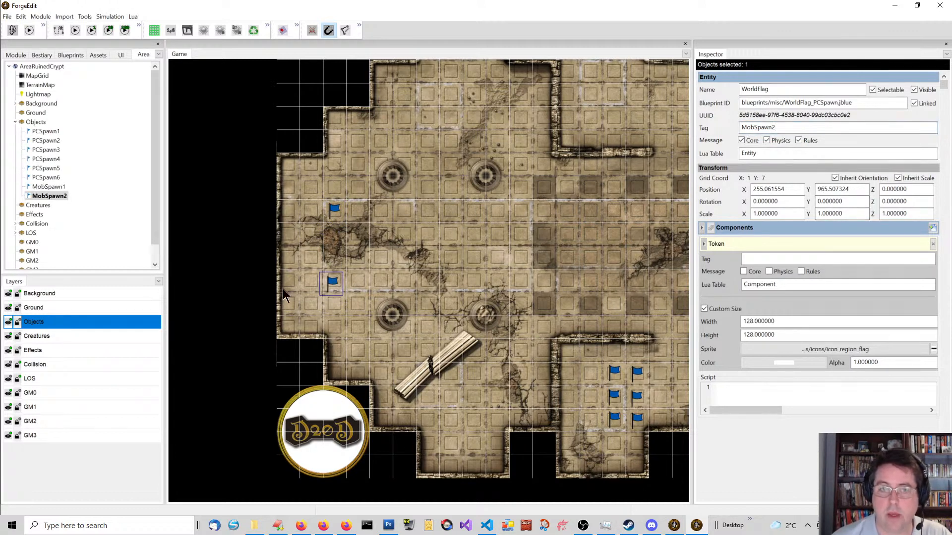
Copy the MobSpawn2 flag to the large room's southern part, beside the broken beam, and tag it MobSpawn3
drag(329, 289, 472, 397)
key(ctrl+c)
key(ctrl+v)
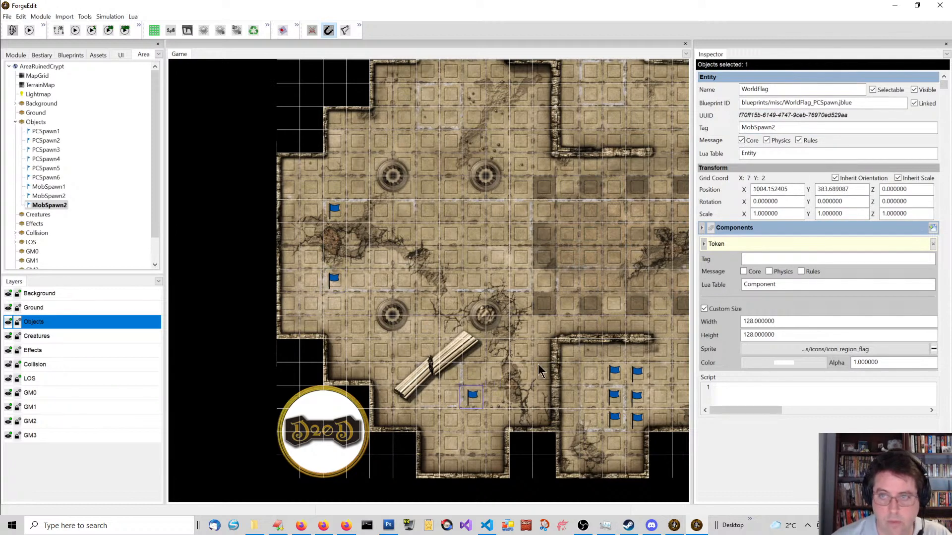
click(809, 128)
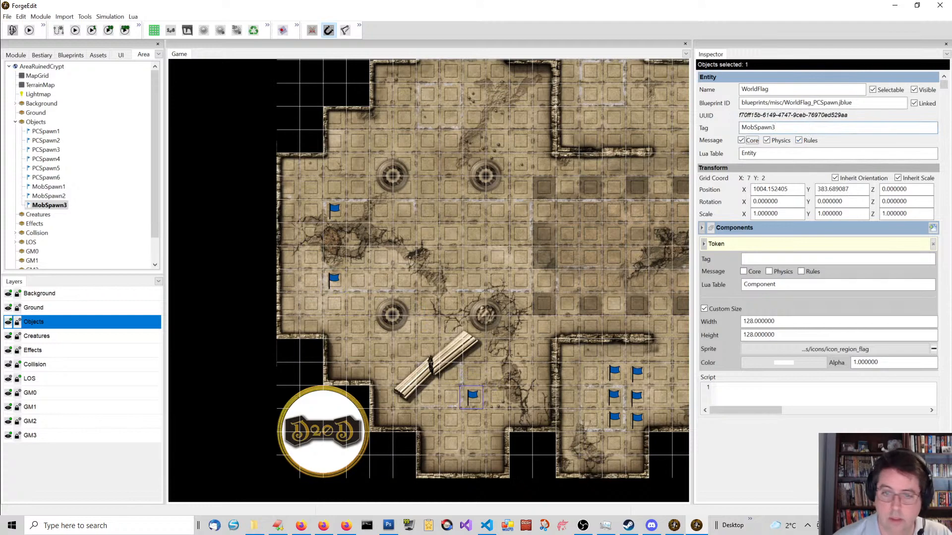
Copy the MobSpawn3 flag to the large room's northern part, between the two upper pillars, and tag it MobSpawn4
drag(471, 399, 455, 129)
key(ctrl+c)
key(ctrl+v)
scroll(510, 166, up, 3)
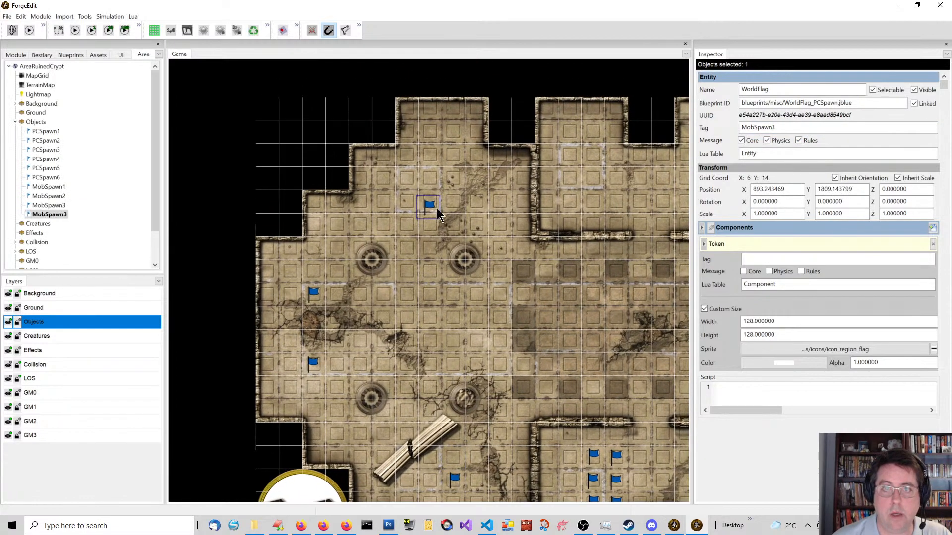
drag(439, 214, 440, 209)
click(840, 128)
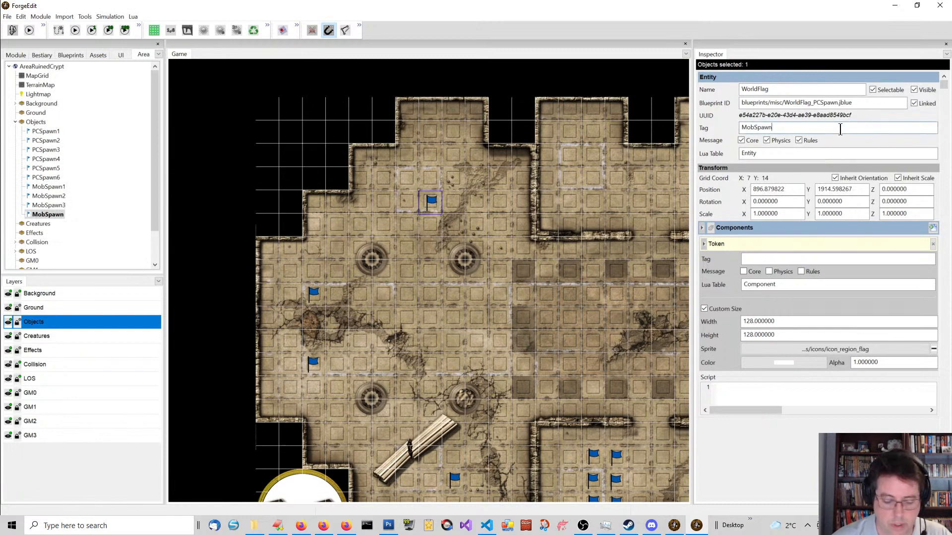
click(57, 187)
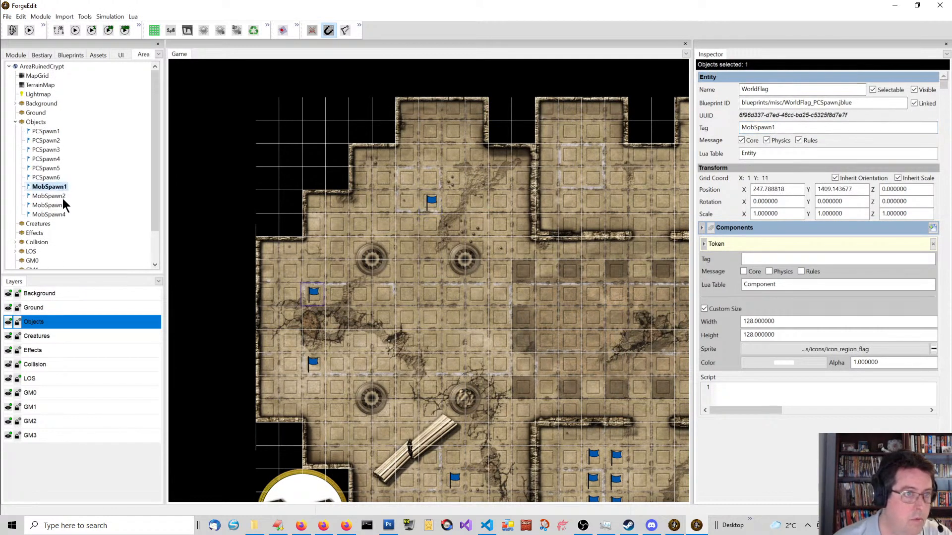
Duplicate the MobSpawn4 flag two squares to its right, tag the copy MobSpawn5 and snap it to the grid
click(60, 214)
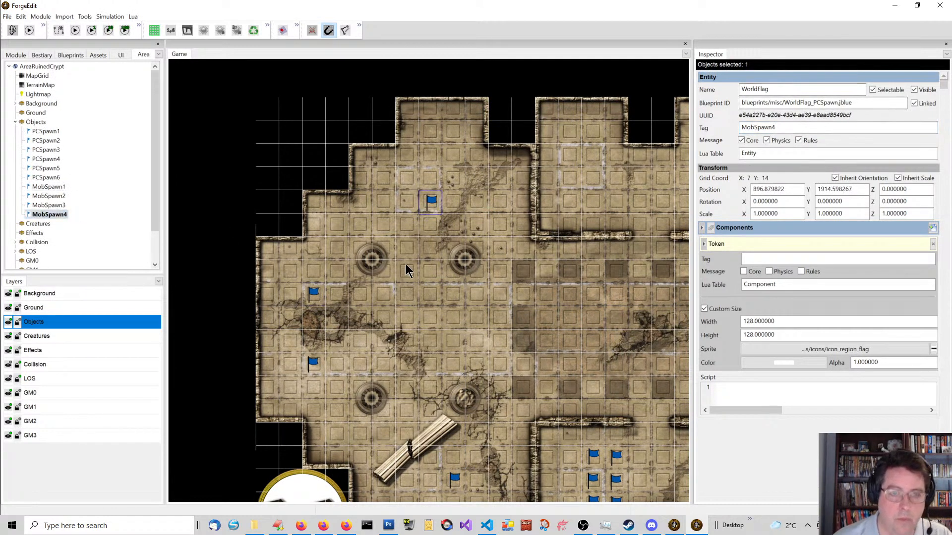
key(ctrl+d)
drag(432, 203, 474, 208)
click(835, 127)
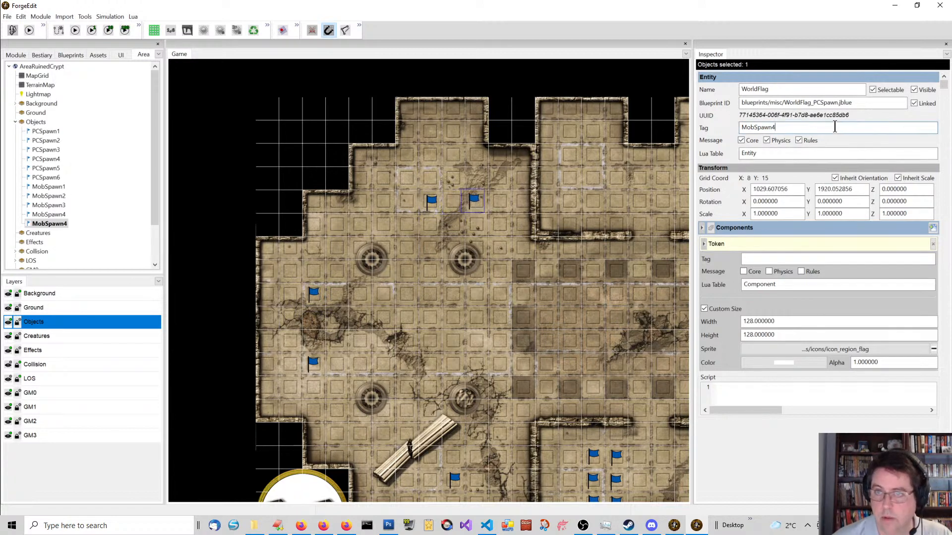
text(5)
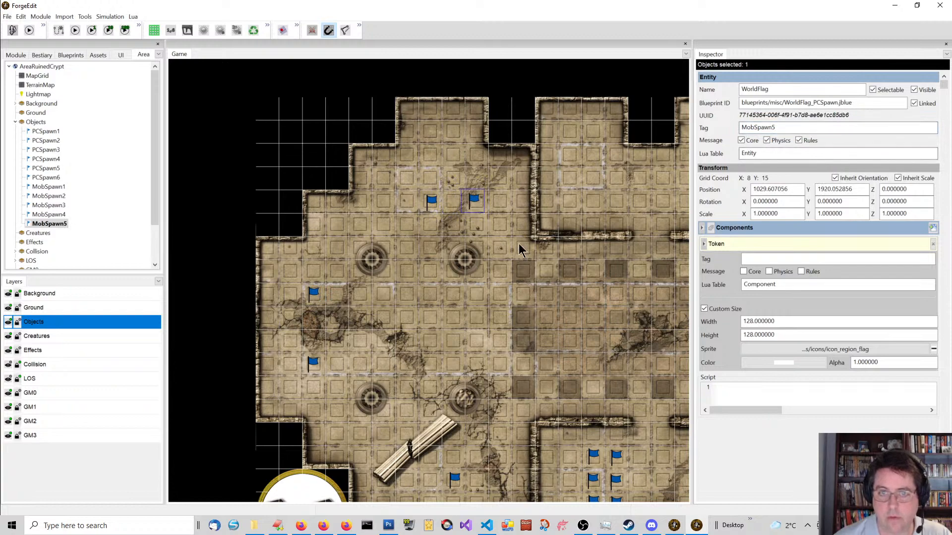
drag(471, 198, 483, 202)
click(328, 30)
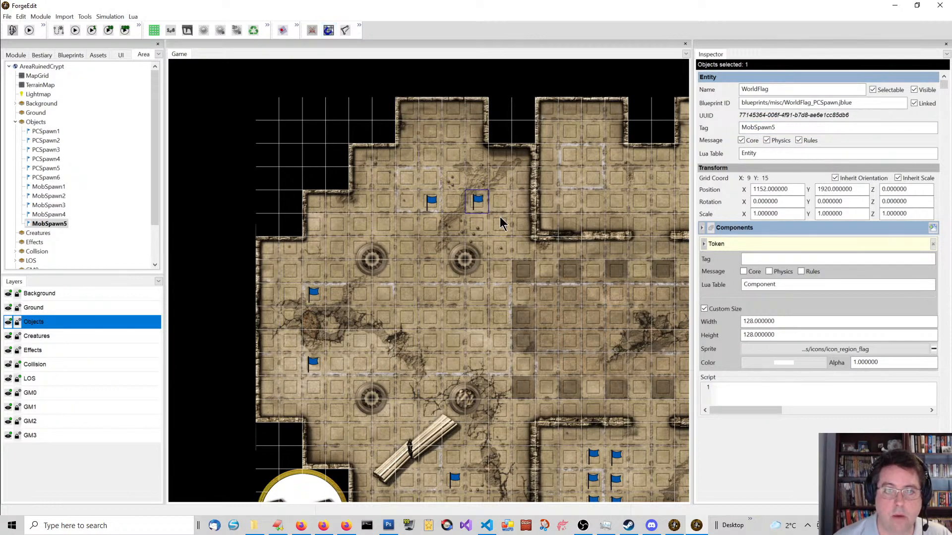
Duplicate the MobSpawn5 flag to X 1280, Y 384, two squares right of MobSpawn3, and tag the copy MobSpawn6
middle_drag(511, 222, 452, 153)
key(ctrl+d)
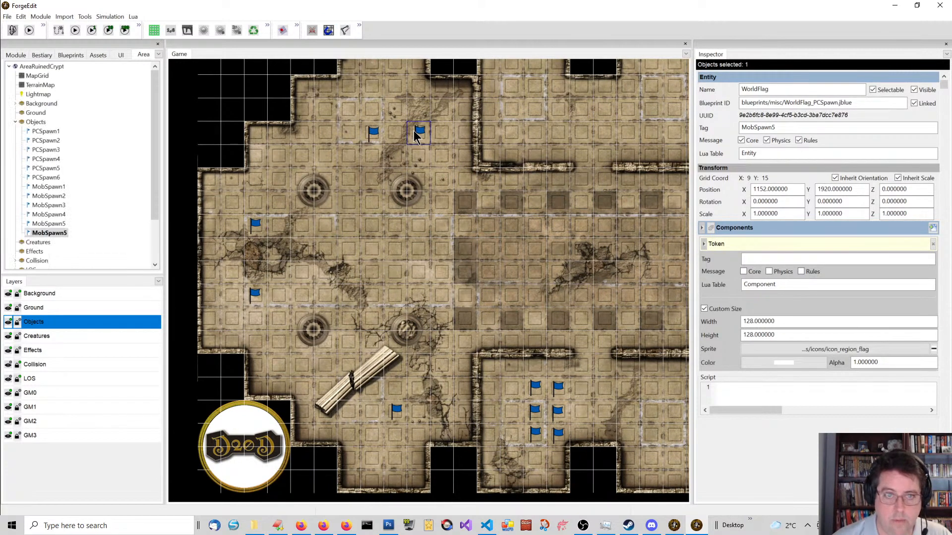
drag(415, 132, 438, 413)
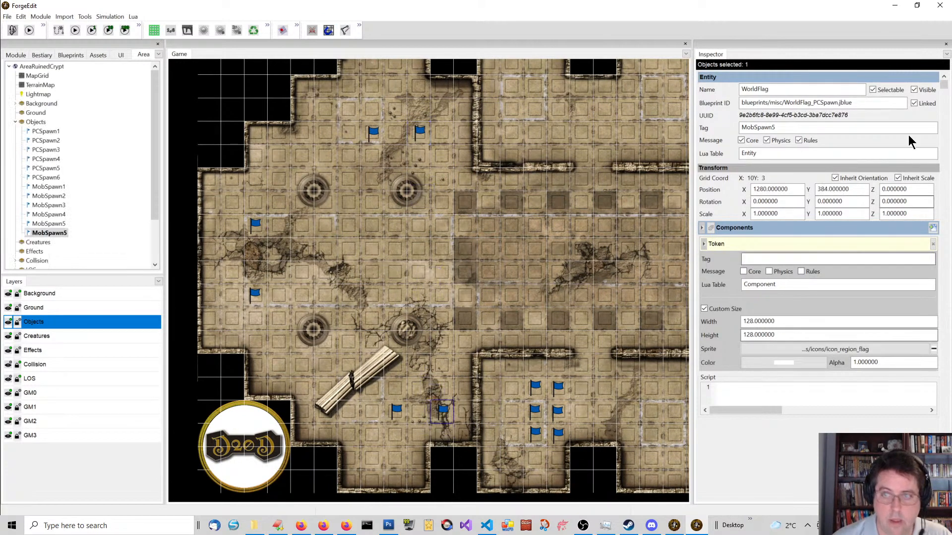
click(791, 127)
key(Tab)
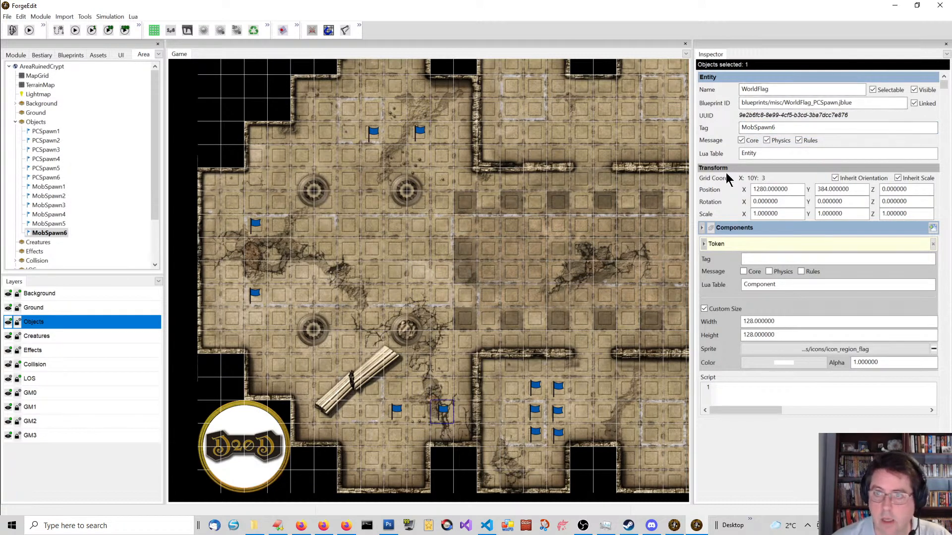
Duplicate the MobSpawn6 flag into the walled north-east room at X 1792, Y 2048 and tag the copy MobSpawn7
click(441, 410)
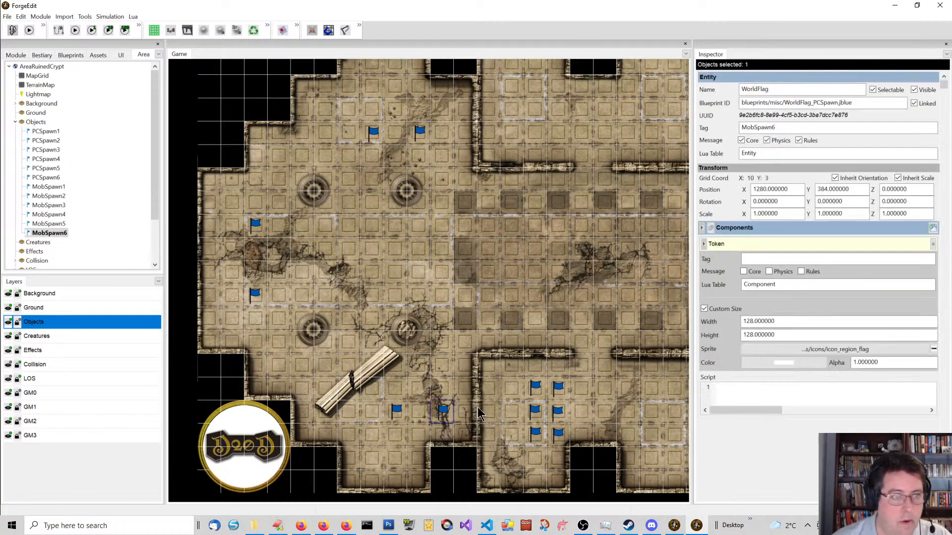
key(ctrl+d)
drag(442, 410, 541, 119)
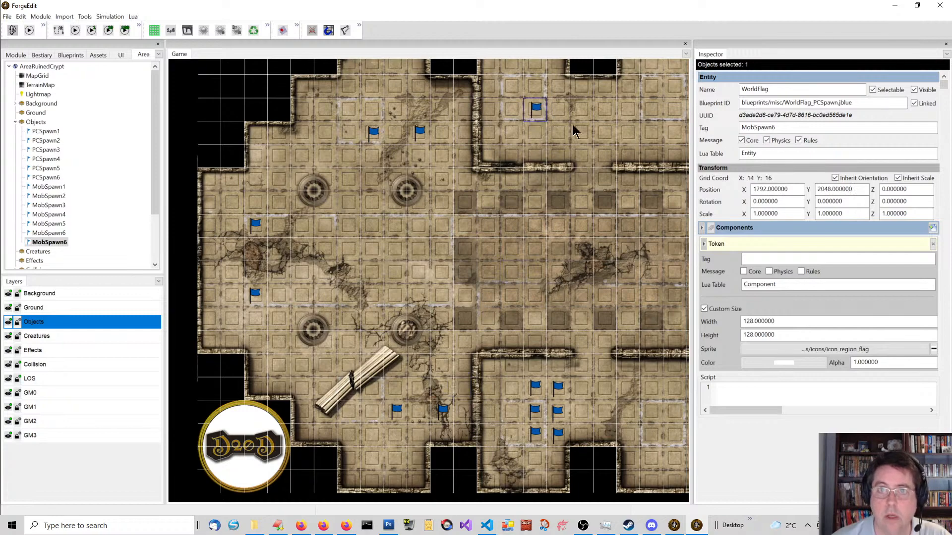
middle_drag(614, 118, 540, 216)
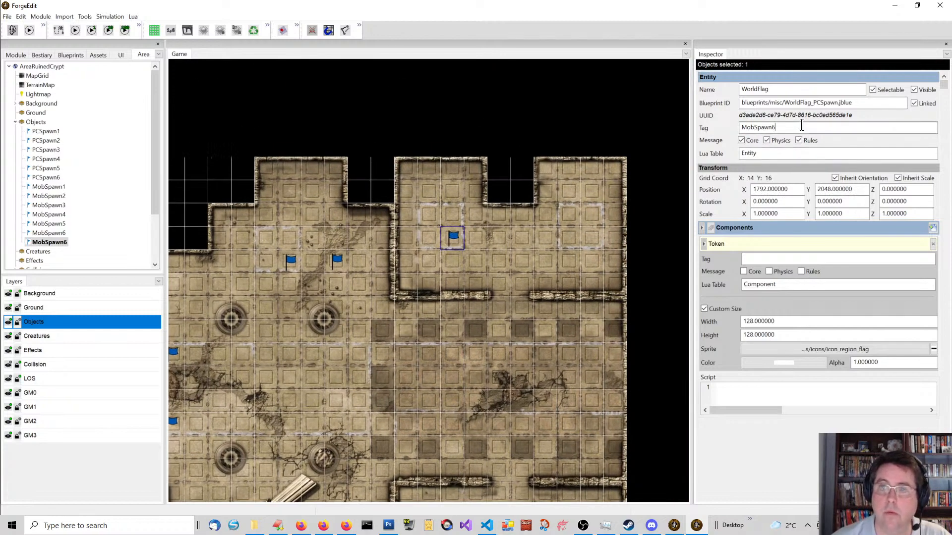
click(803, 127)
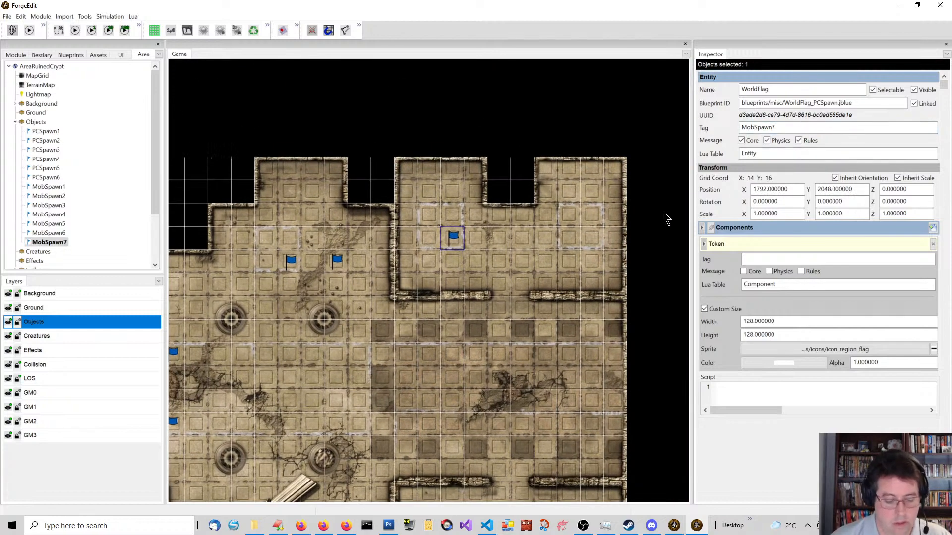
Duplicate the MobSpawn7 flag to grid square 20, 16 on the same room's east side and tag it MobSpawn8
key(ctrl+d)
drag(454, 241, 595, 240)
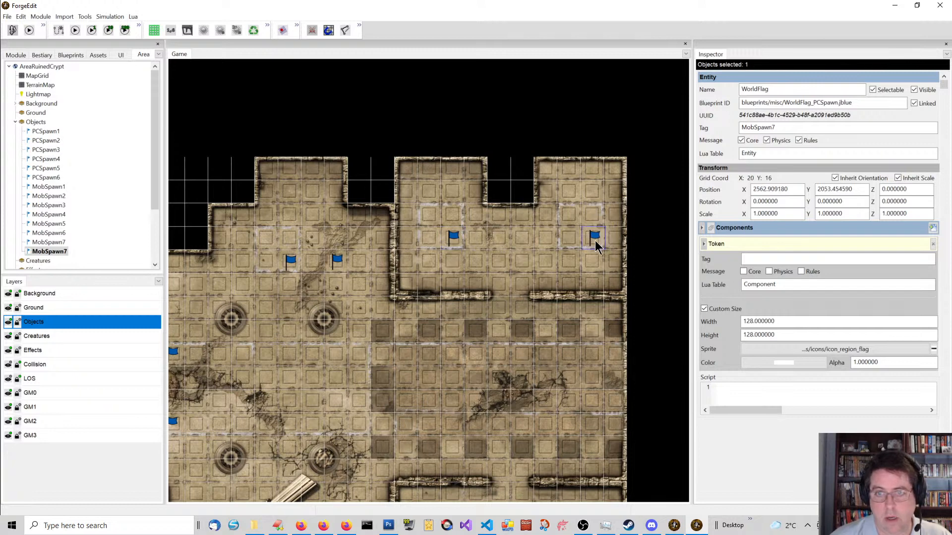
click(816, 129)
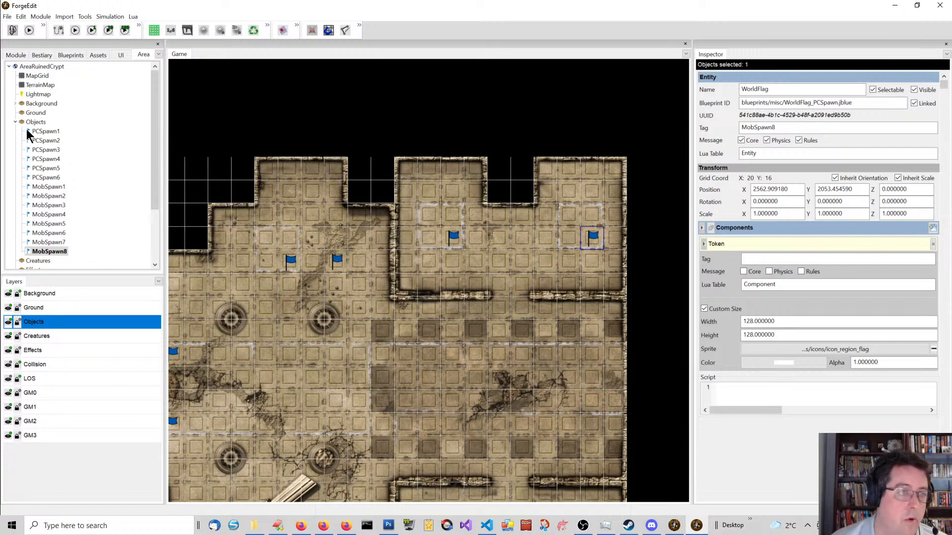
Nudge the MobSpawn1 and MobSpawn2 flags near the main room's west wall into line with their grid squares, placing MobSpawn2 at grid 2, 8
middle_drag(284, 355, 403, 300)
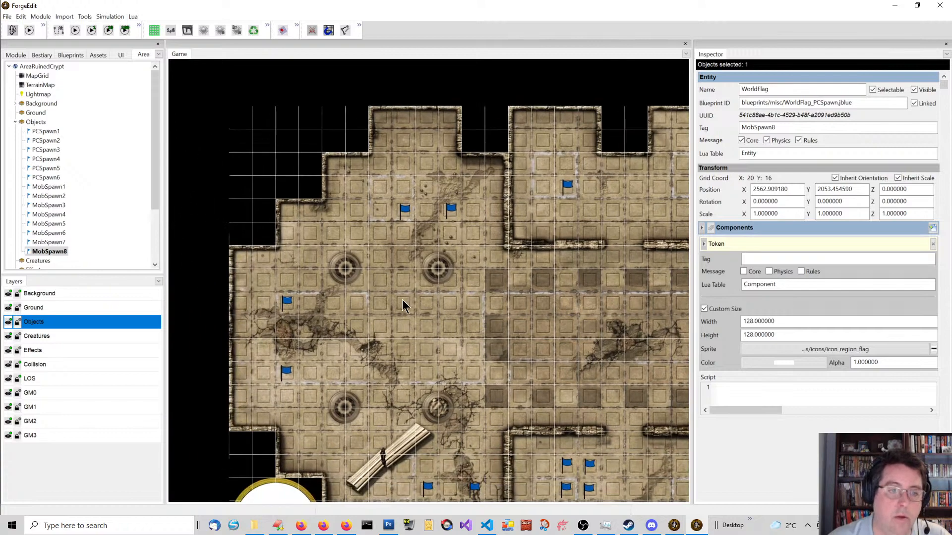
click(49, 187)
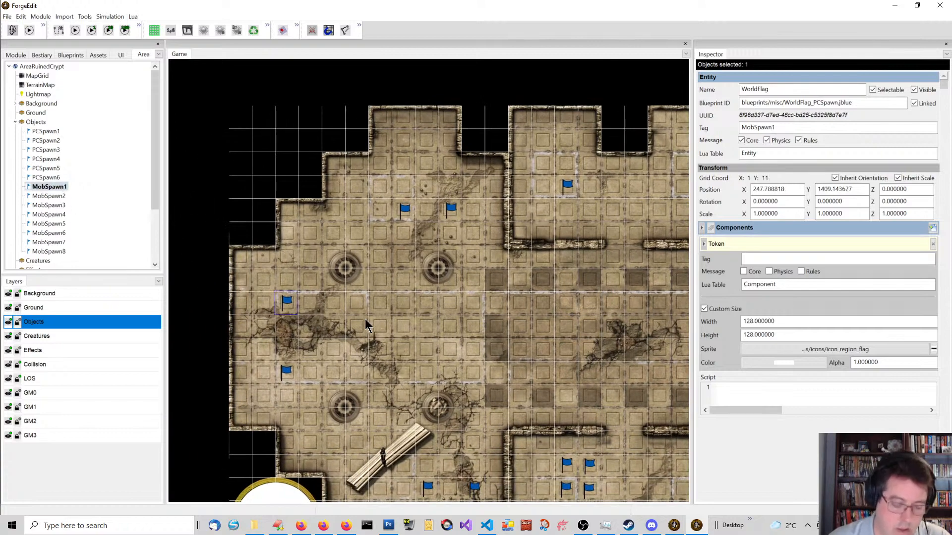
key(f)
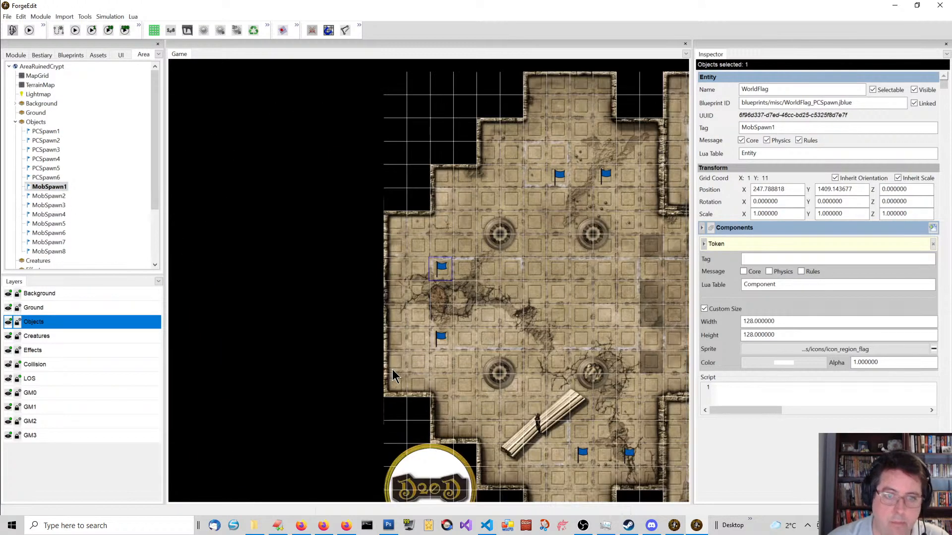
scroll(428, 312, up, 2)
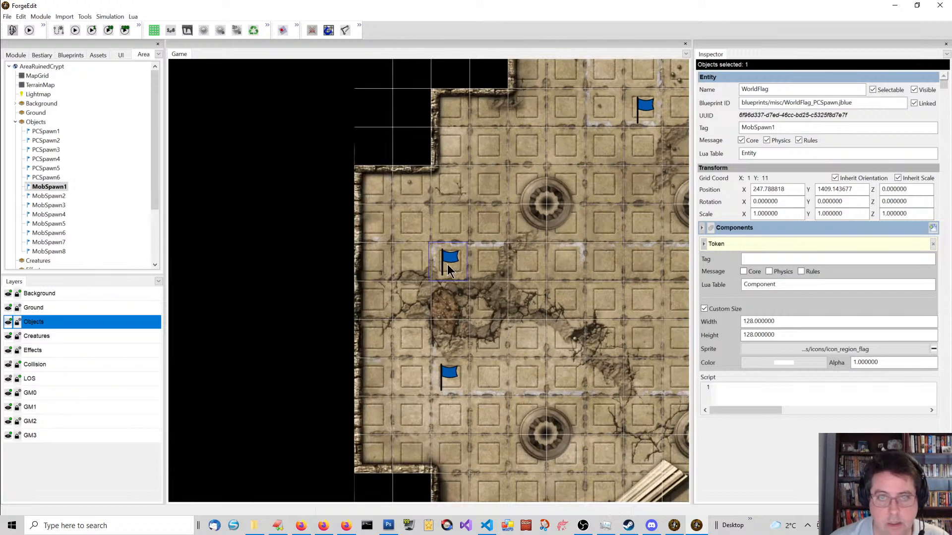
drag(448, 270, 454, 276)
click(456, 382)
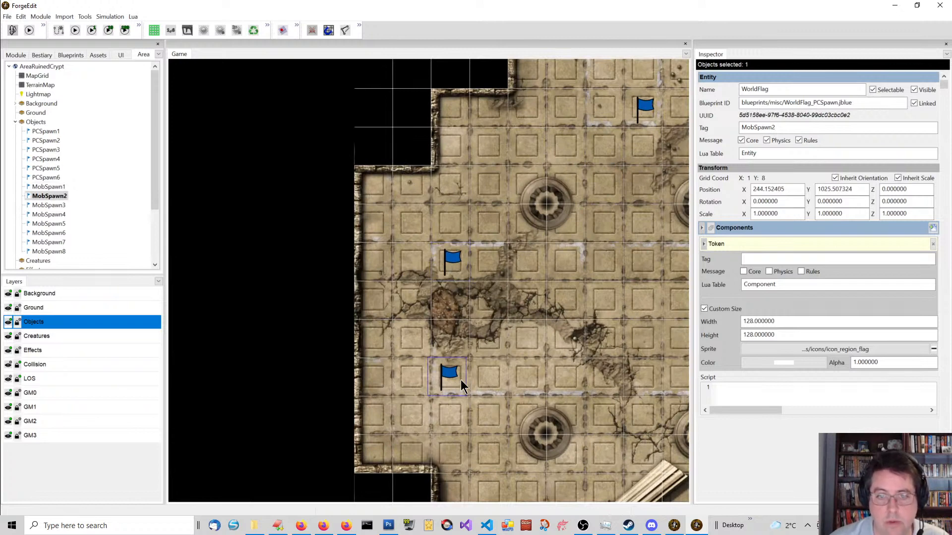
drag(460, 380, 464, 376)
scroll(464, 376, up, 1)
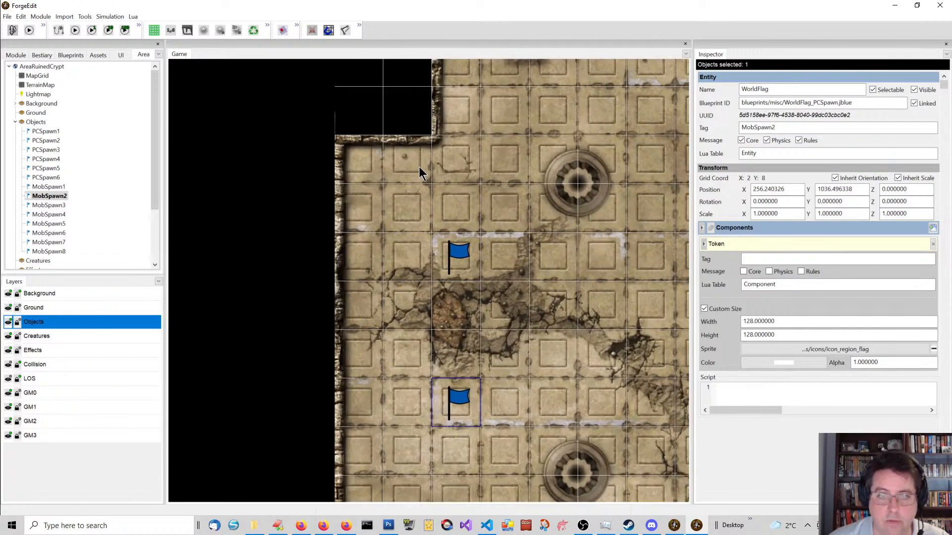
Collapse the Objects group in the area tree and save the whole module
scroll(462, 233, down, 1)
scroll(463, 234, down, 1)
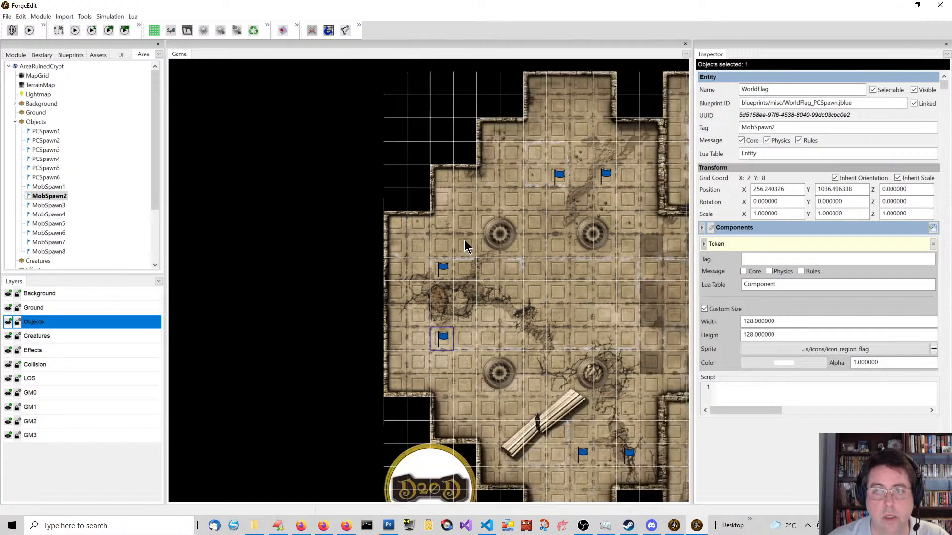
middle_drag(506, 245, 390, 233)
scroll(394, 234, down, 1)
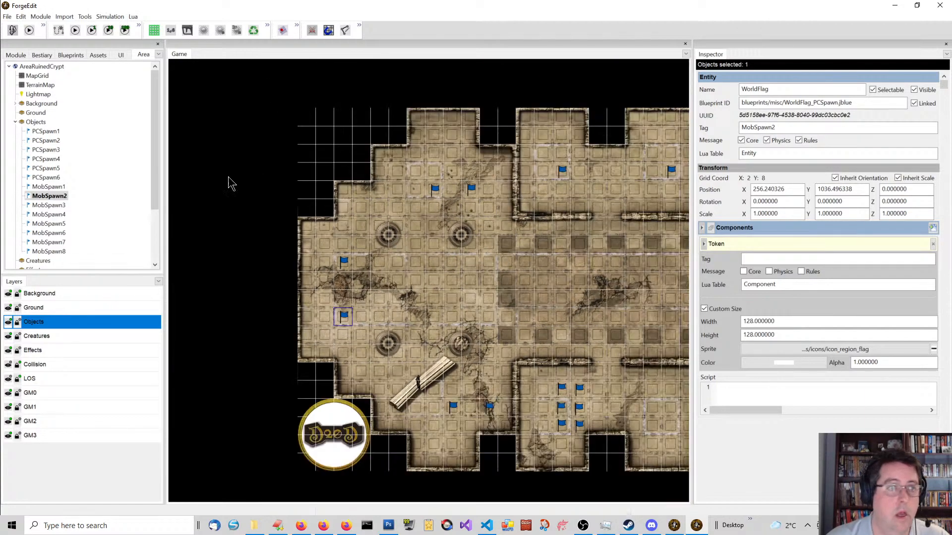
click(15, 123)
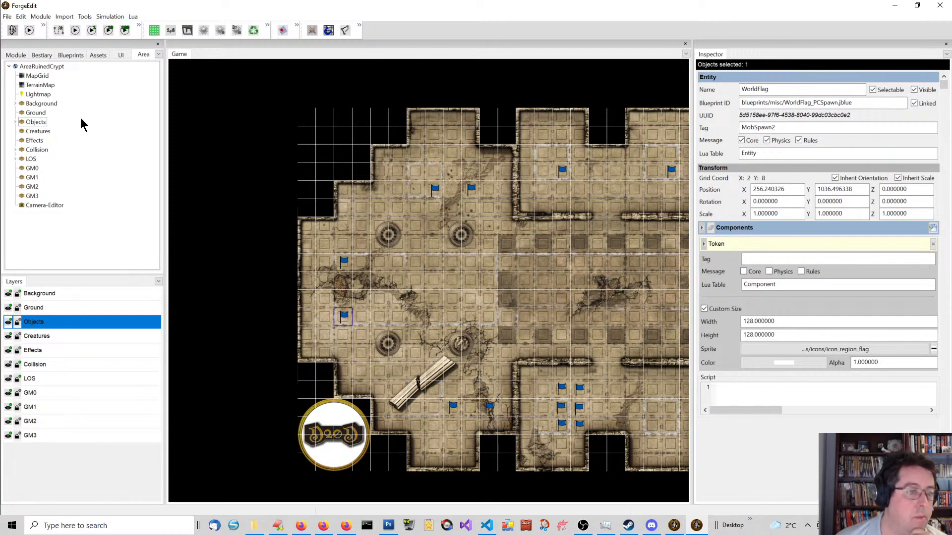
click(32, 122)
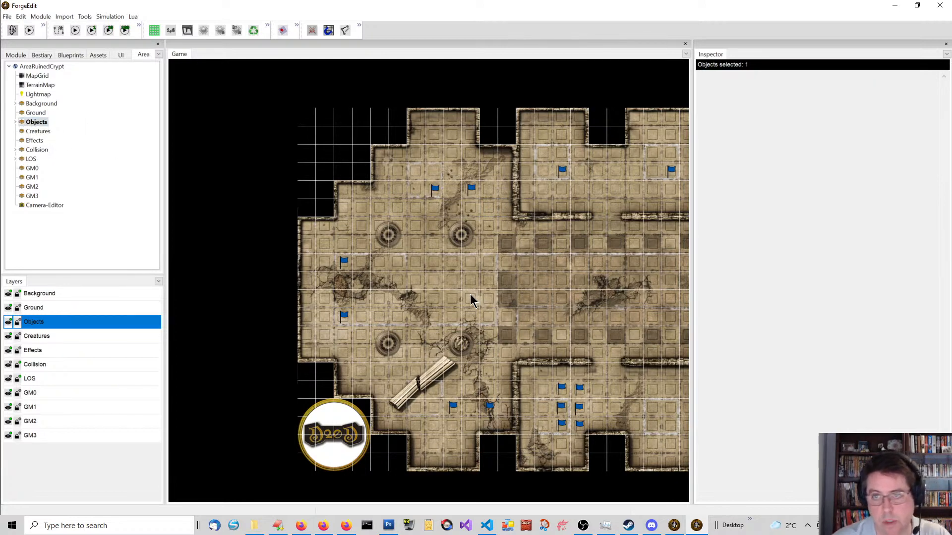
click(7, 17)
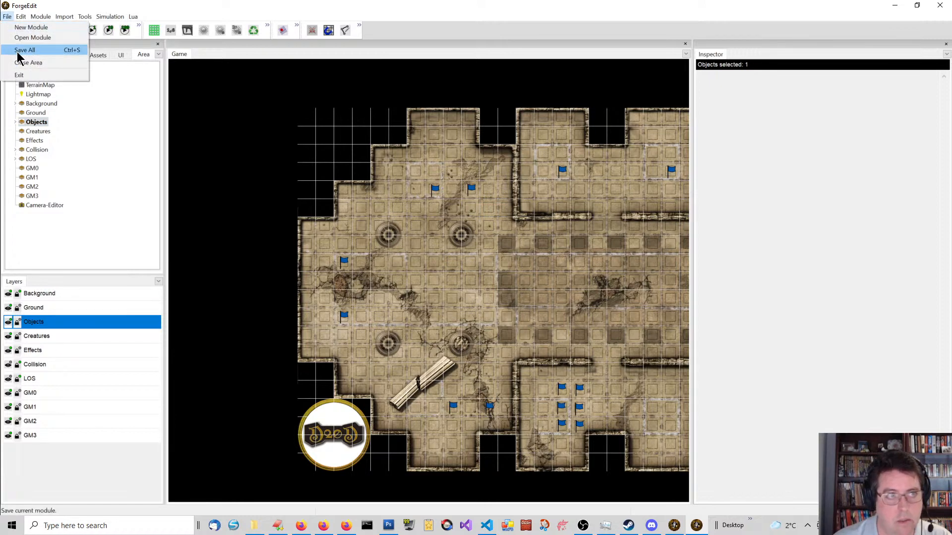
click(17, 57)
Open AreaLairA in place of the ruined crypt and examine its Lights group and the BrazierLight1 settings
click(7, 17)
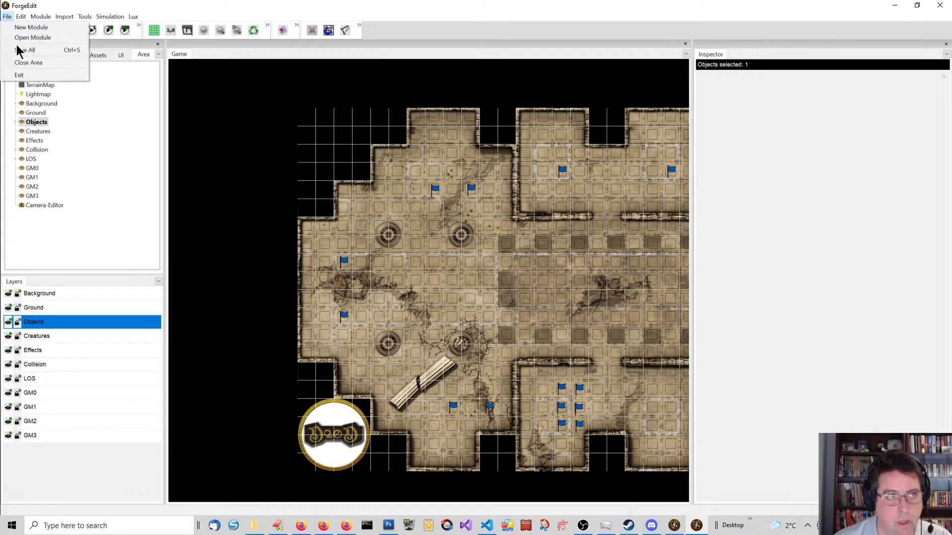
click(23, 65)
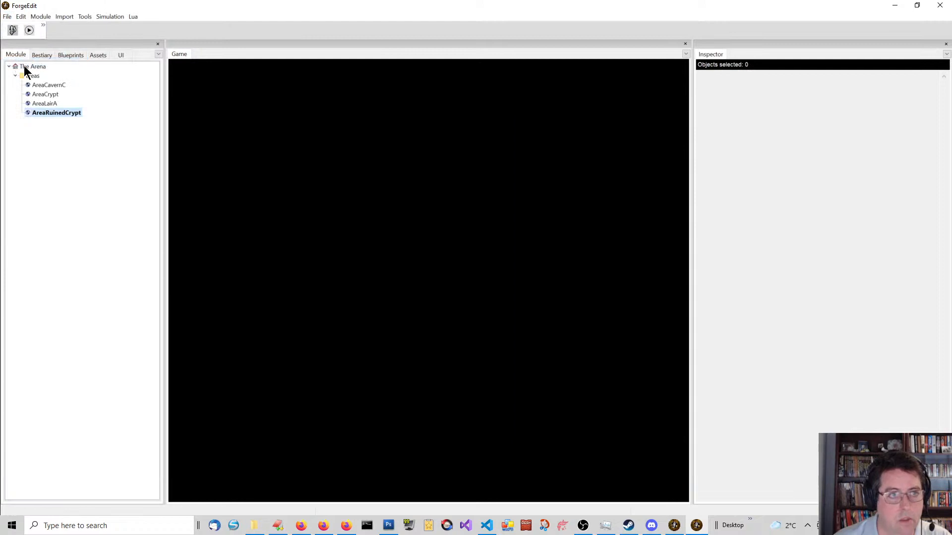
double_click(48, 102)
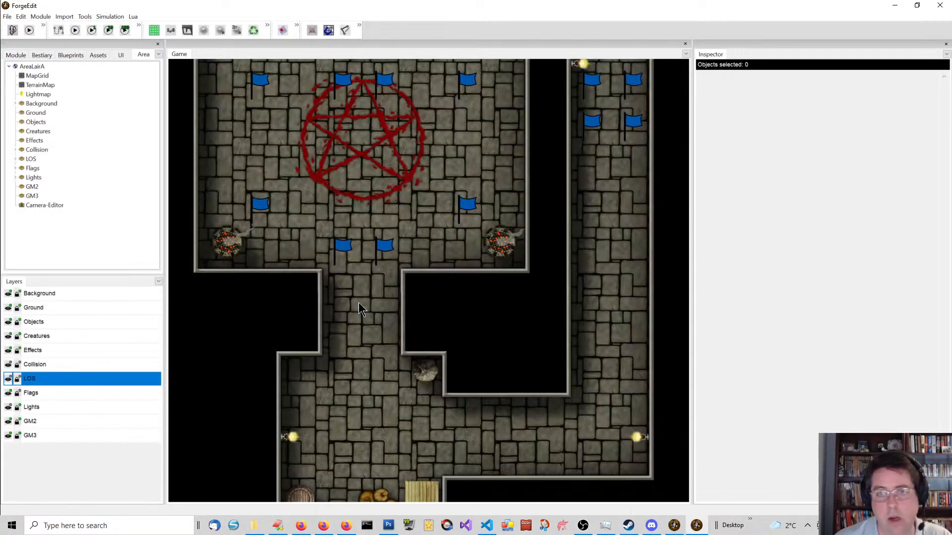
scroll(358, 302, down, 1)
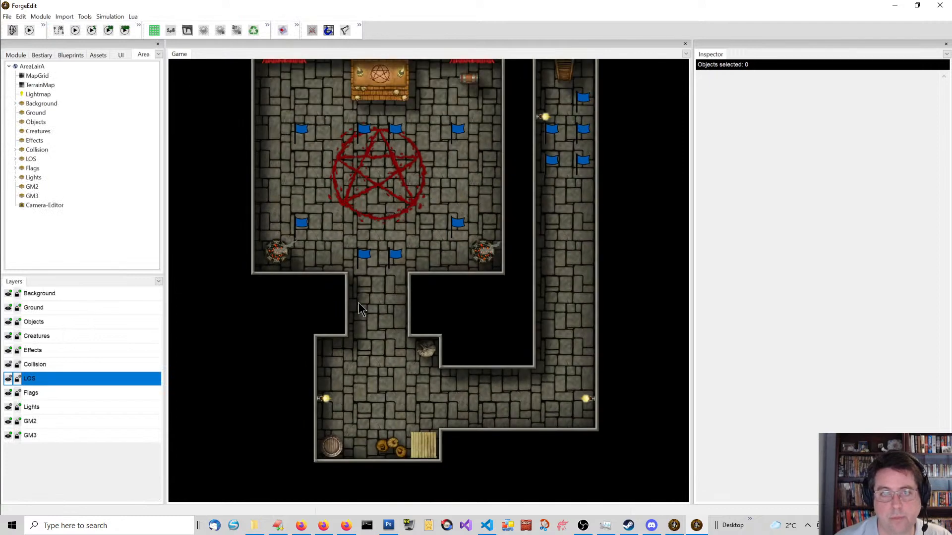
click(16, 178)
click(34, 178)
click(48, 188)
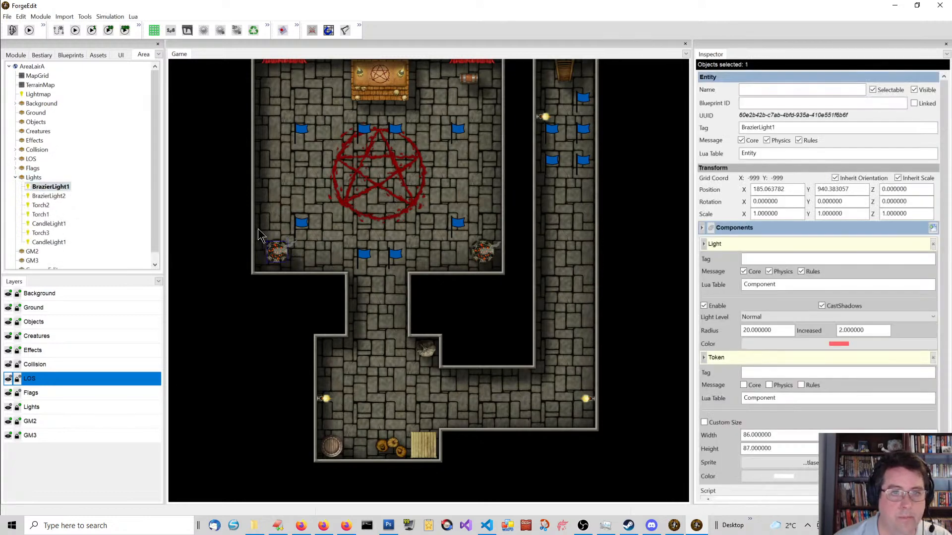
scroll(473, 255, down, 1)
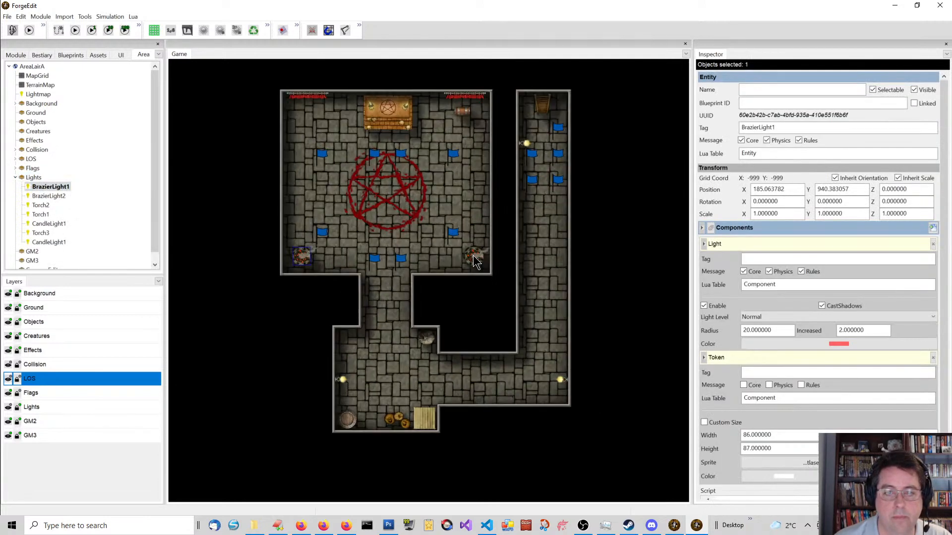
Close AreaLairA and reopen AreaRuinedCrypt
click(7, 18)
click(30, 66)
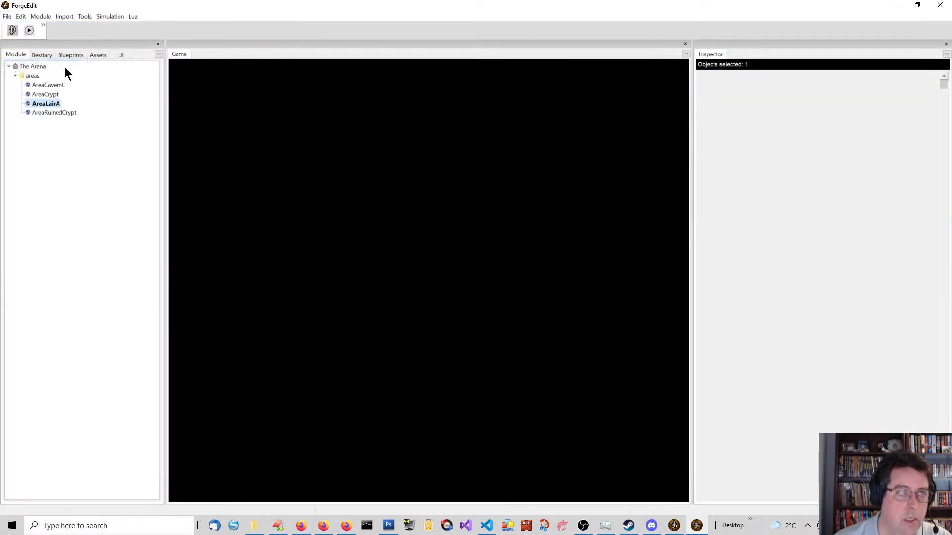
double_click(49, 113)
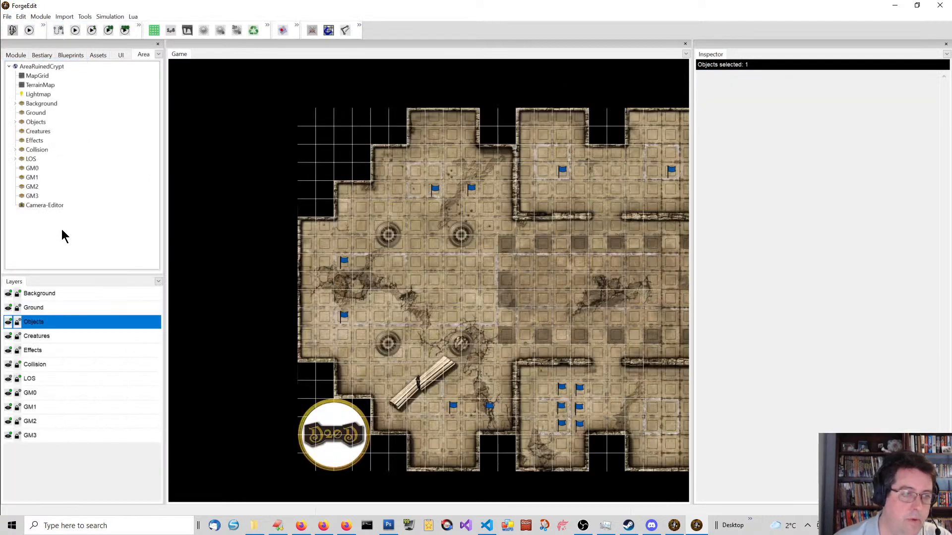
Make GM0 the active layer and look at the GM0 and GM1 groups in the area tree
click(37, 393)
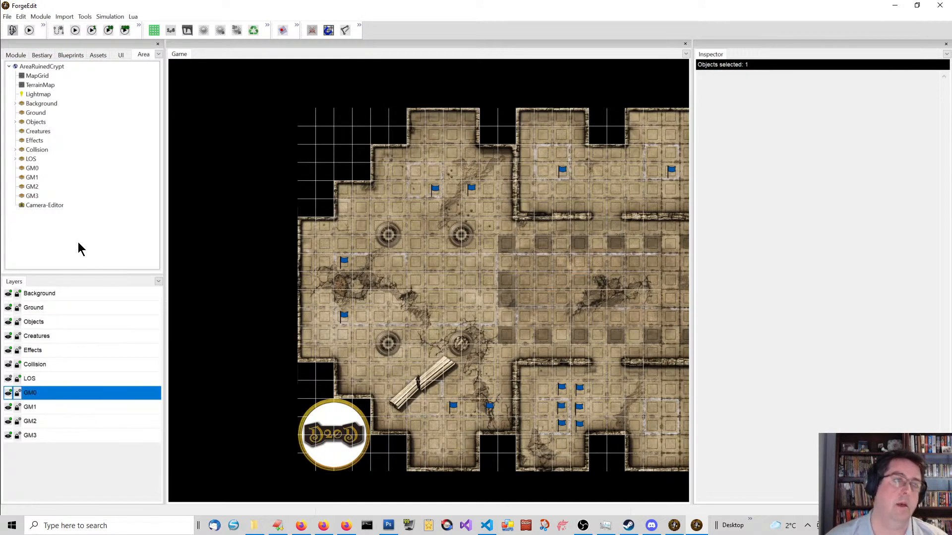
right_click(32, 168)
click(38, 205)
click(32, 169)
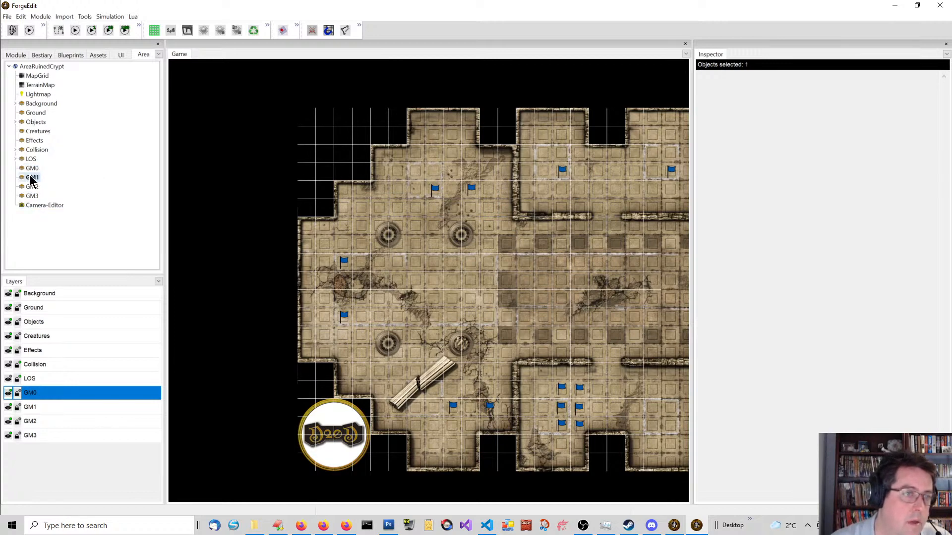
click(32, 178)
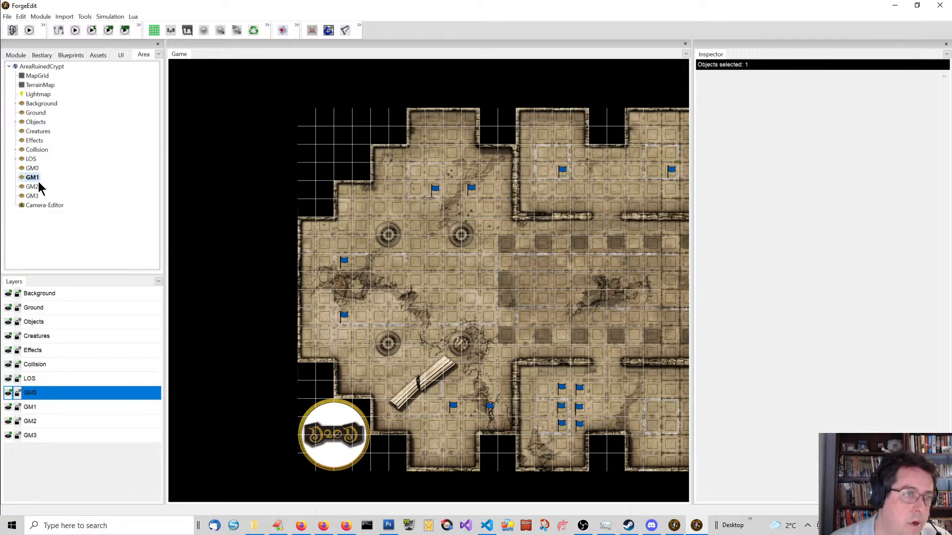
click(33, 168)
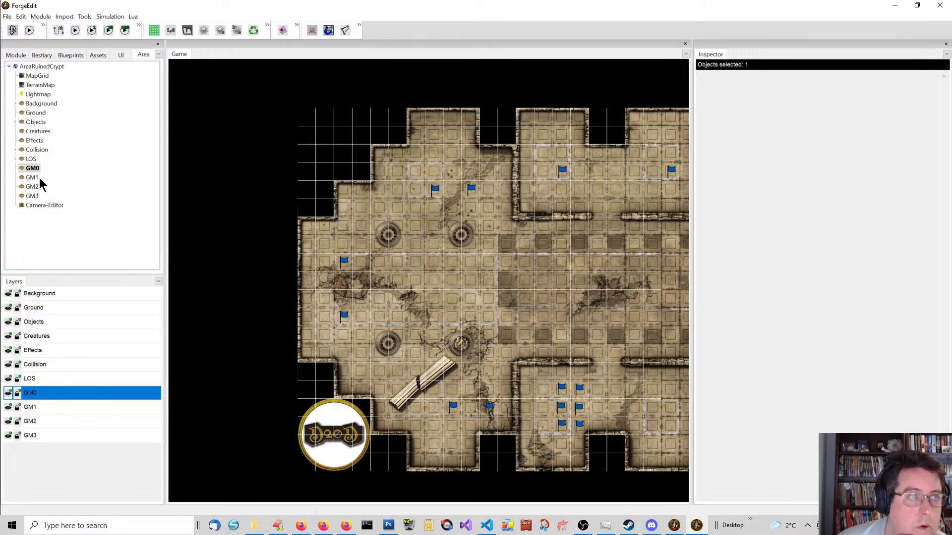
Check the properties of the PCSpawn1 flag in the Objects group and collapse the group again
click(16, 122)
click(52, 132)
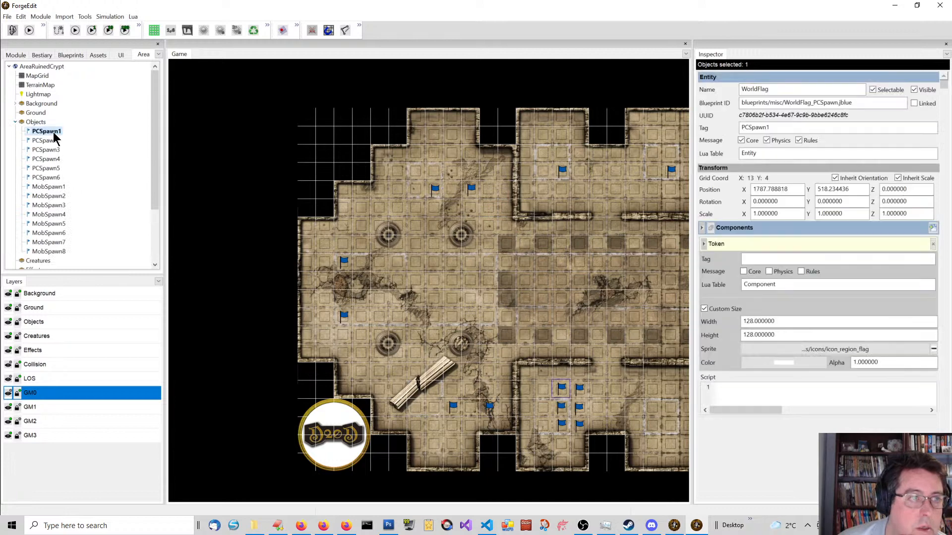
click(16, 122)
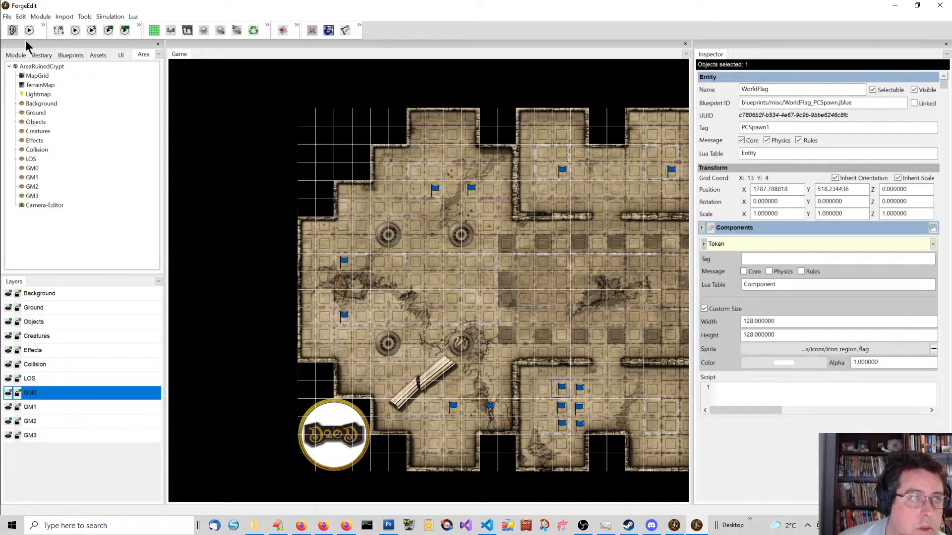
Open AreaLairA in place of the ruined crypt and examine which spawn markers its Flags group holds
click(7, 17)
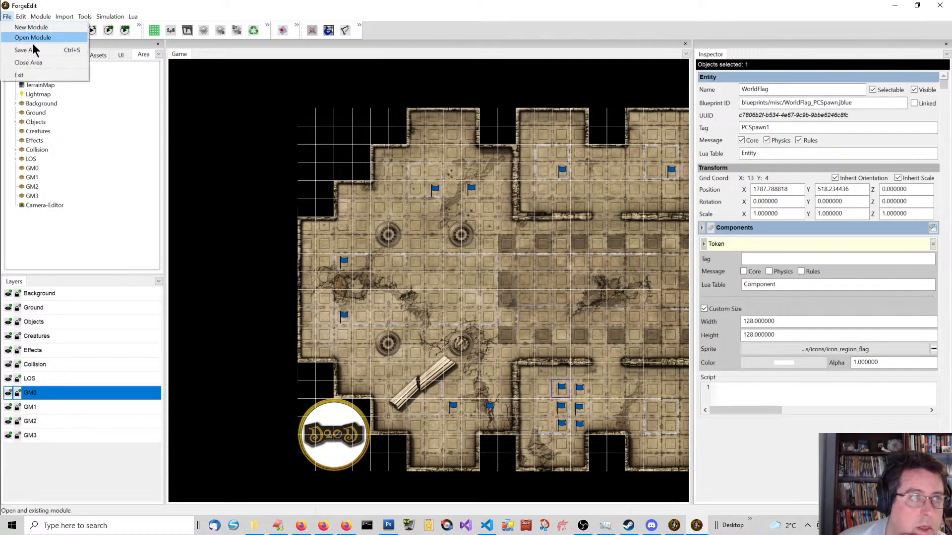
click(30, 62)
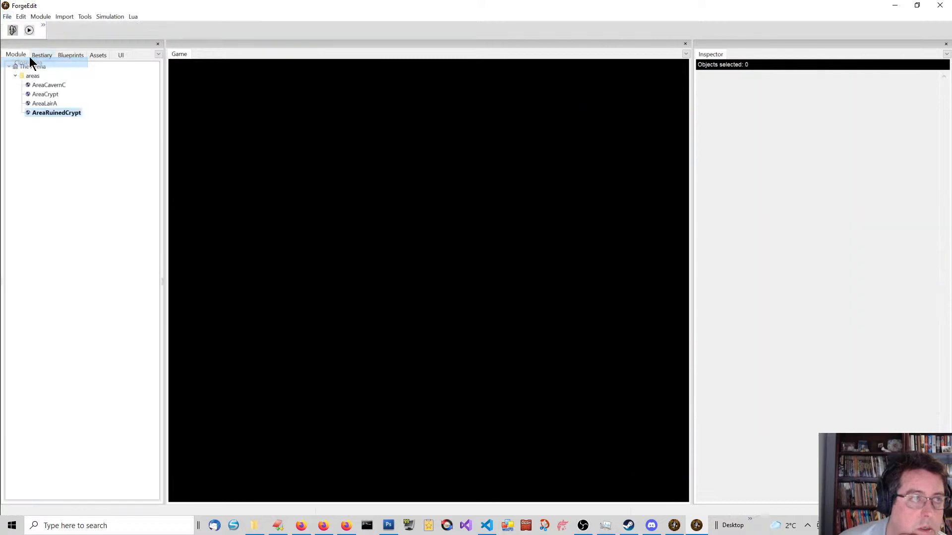
double_click(44, 104)
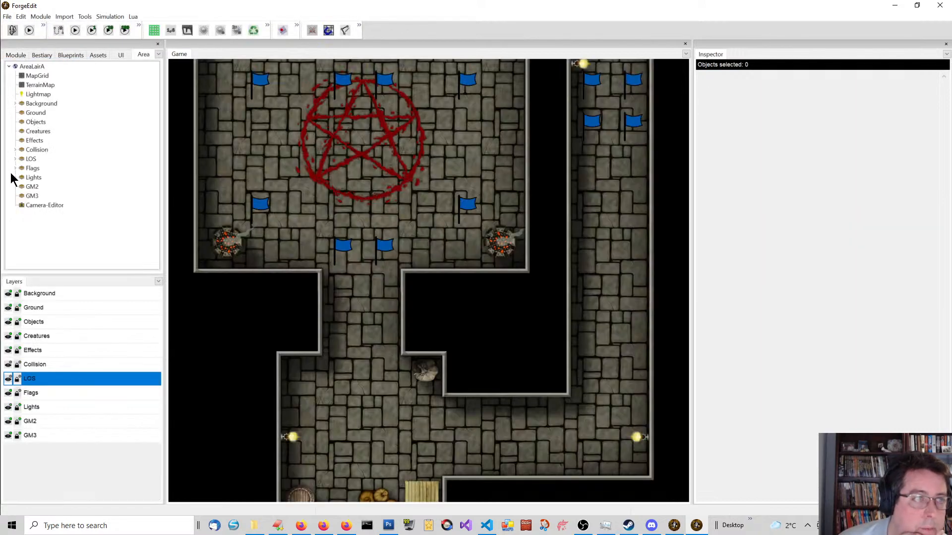
click(15, 168)
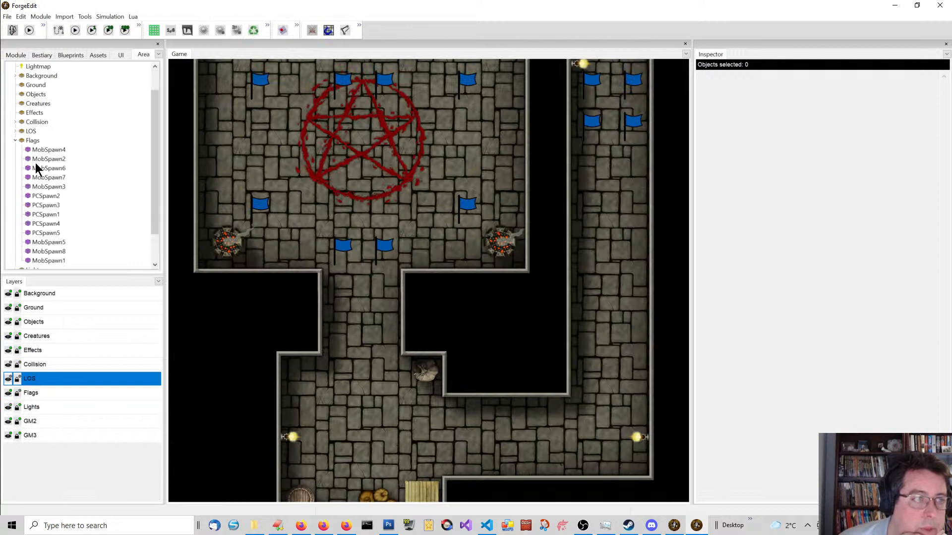
click(16, 140)
Close AreaLairA and return to the AreaRuinedCrypt area
click(9, 17)
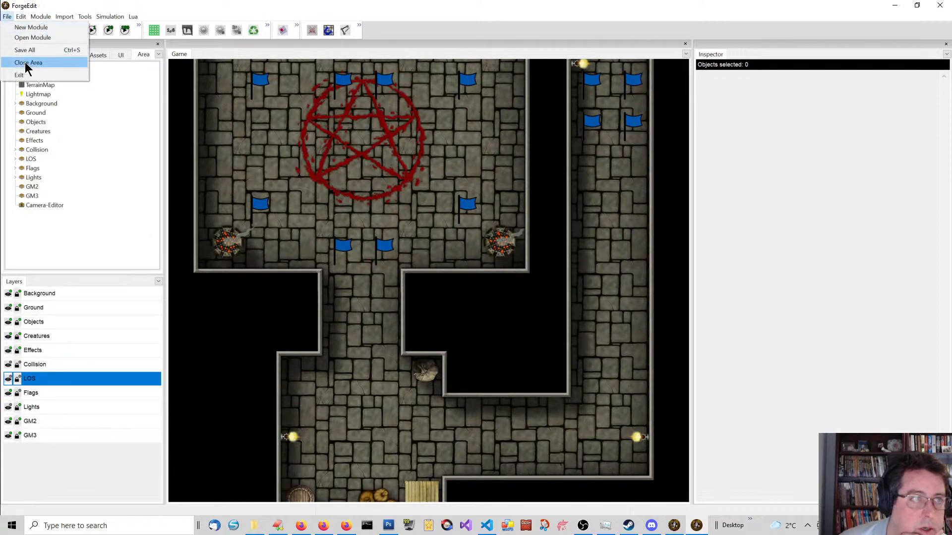
click(20, 62)
double_click(54, 113)
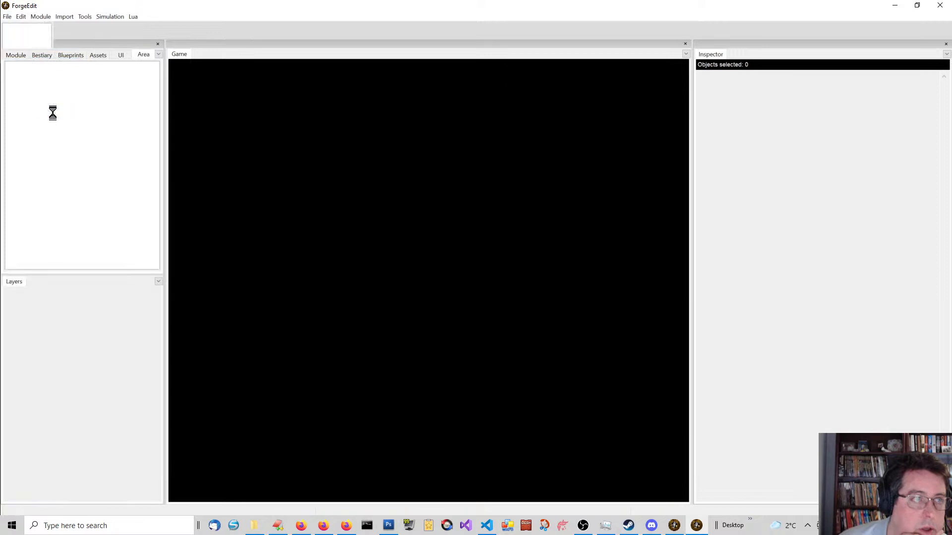
Select all the spawn flags in the Objects group, from PCSpawn1 through MobSpawn8
click(16, 122)
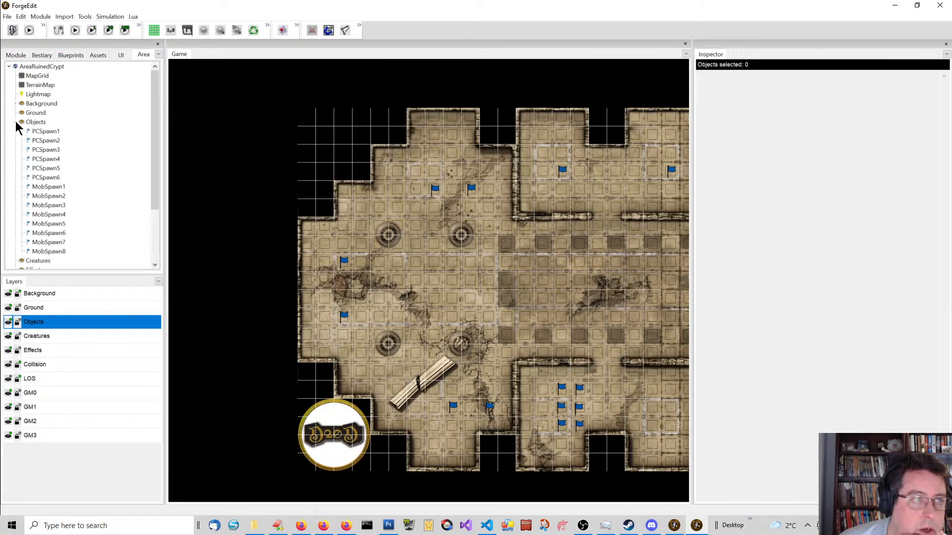
click(46, 132)
scroll(57, 165, down, 3)
shift+click(49, 178)
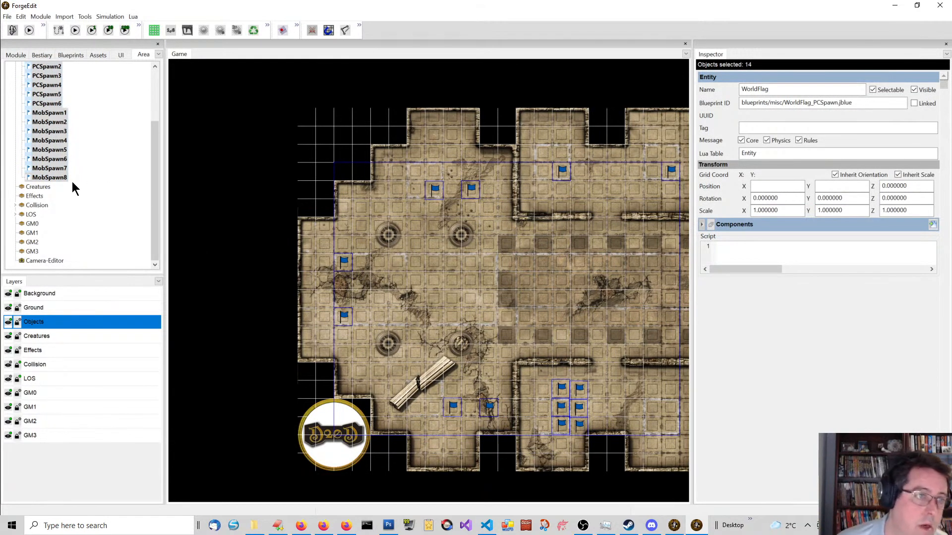
Move the selected PC and mob spawn flags into the GM0 layer, checking them by toggling that layer's visibility
drag(57, 130, 35, 223)
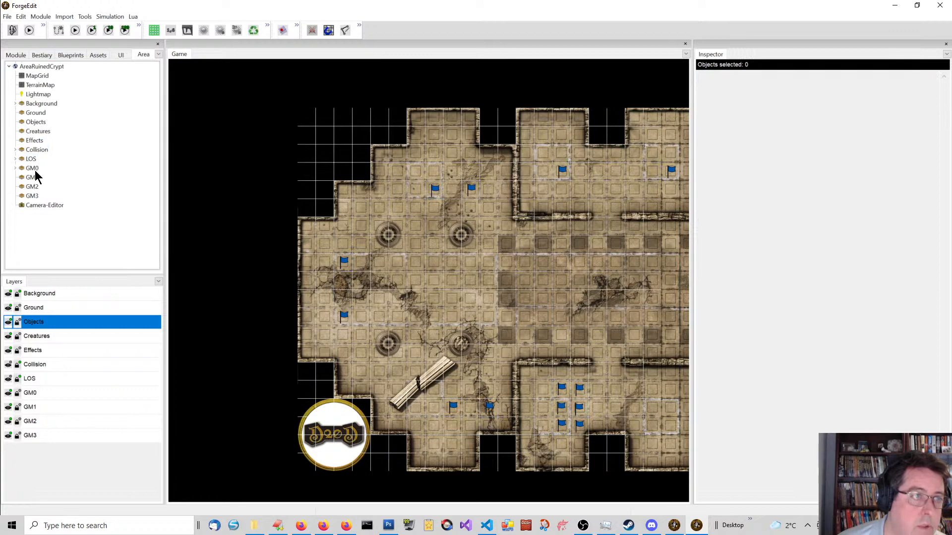
click(33, 122)
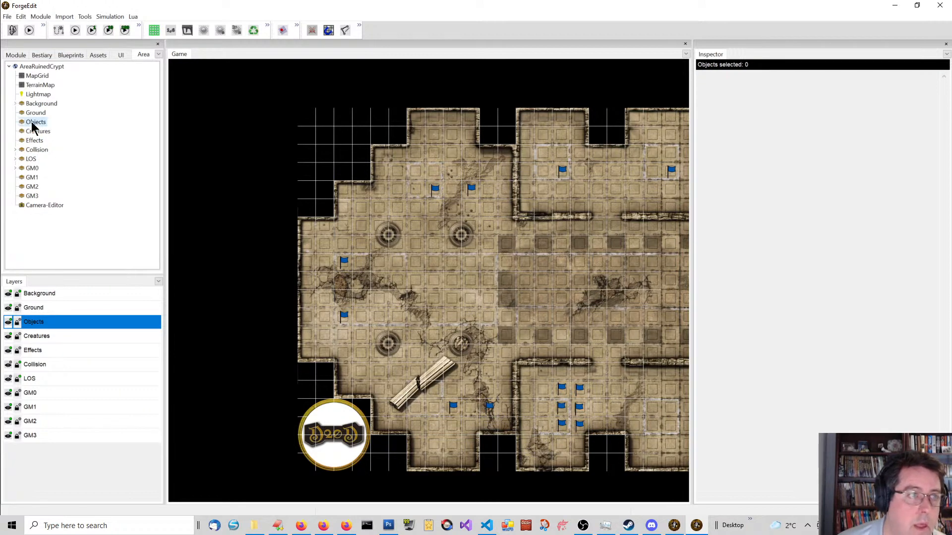
click(9, 393)
click(8, 395)
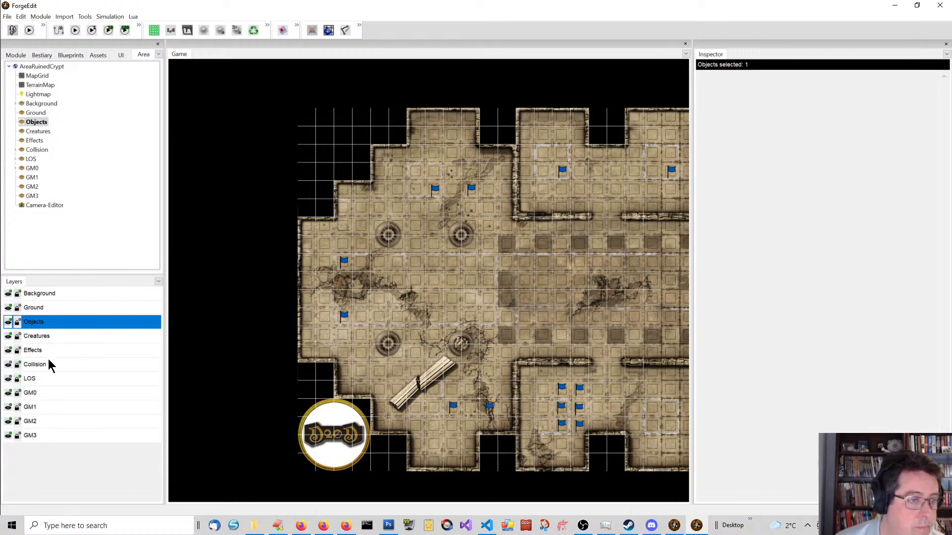
Make GM1 the active layer and place a PointLight from the misc blueprints in the large western chamber
click(30, 408)
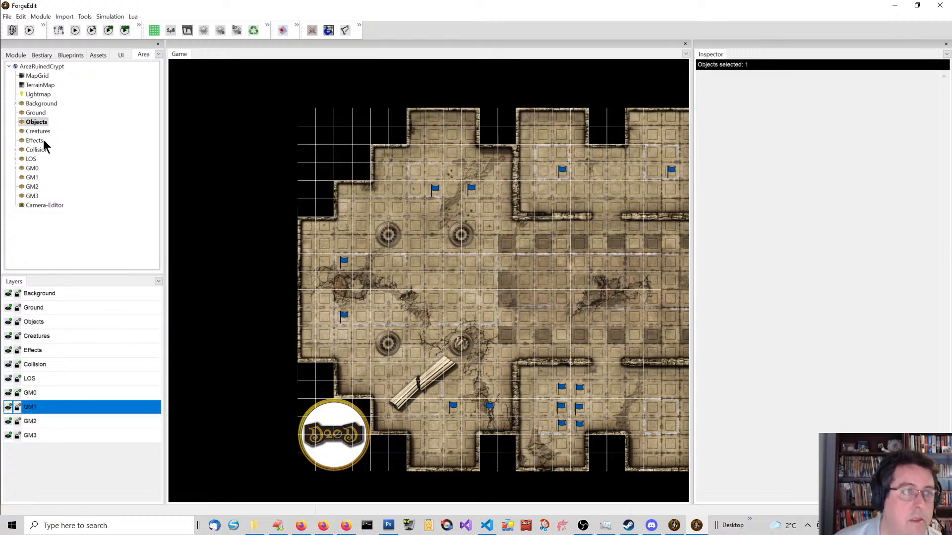
click(31, 178)
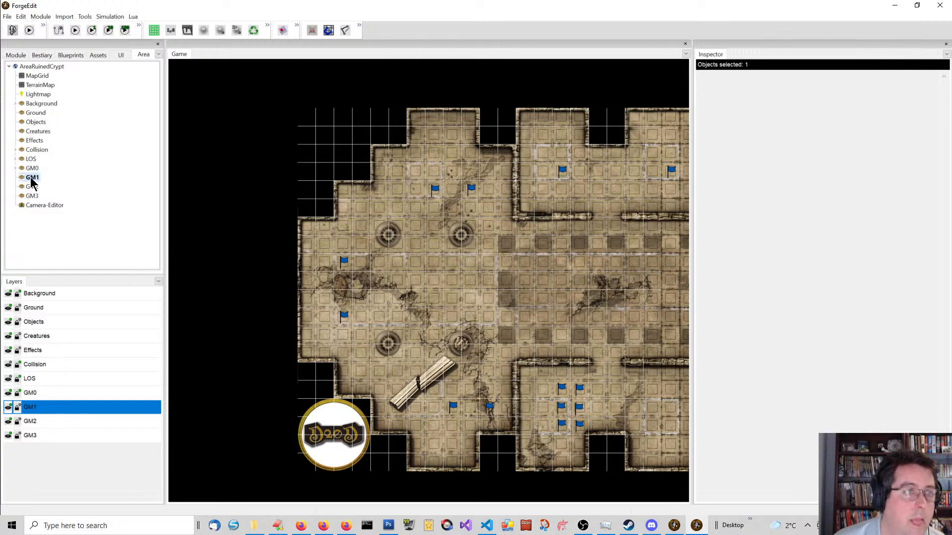
right_click(32, 181)
key(Escape)
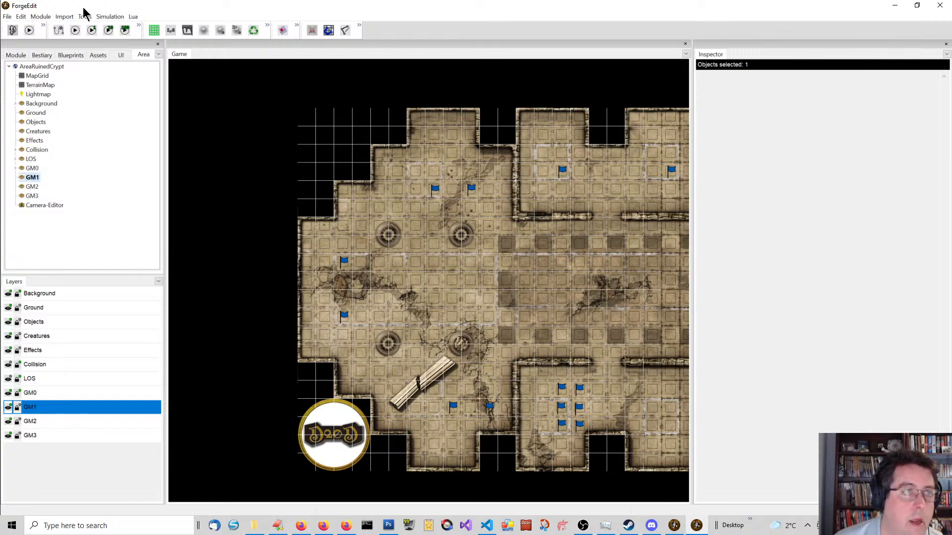
click(41, 16)
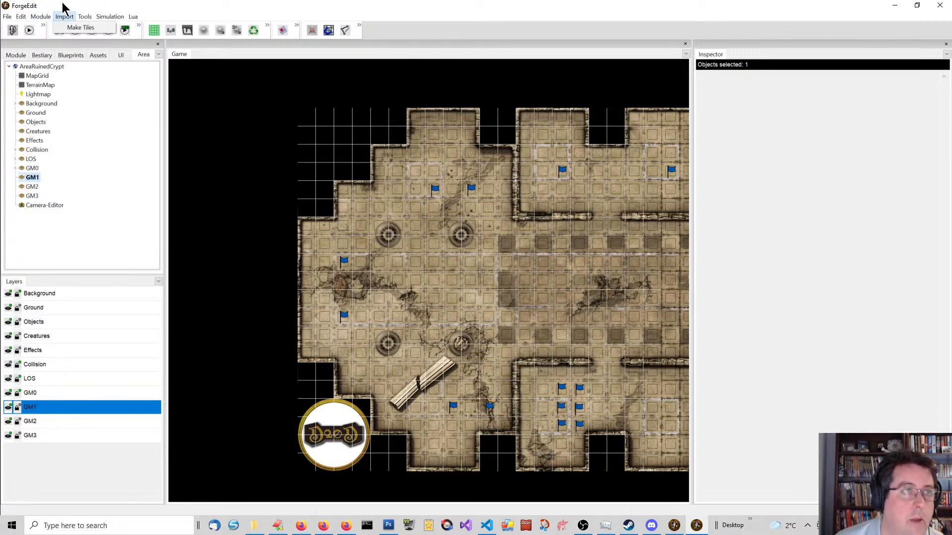
click(65, 56)
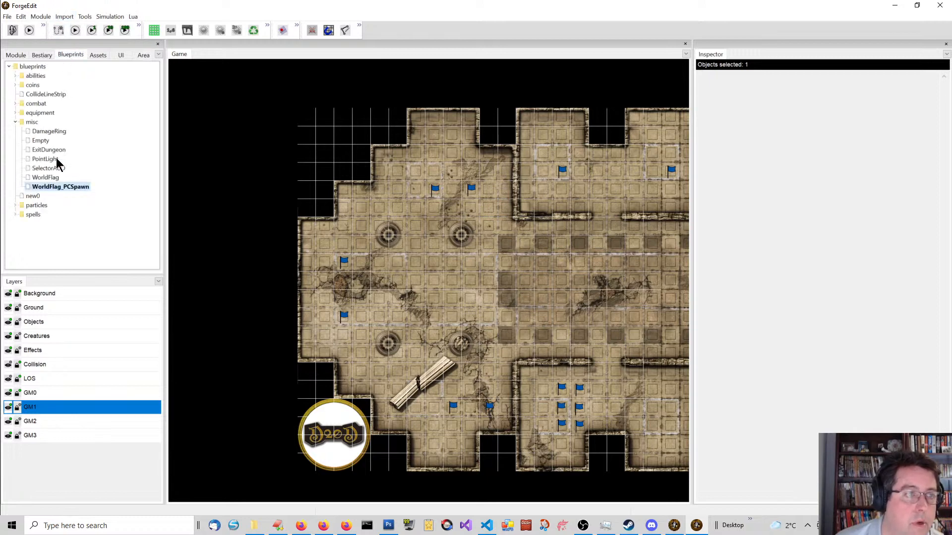
click(42, 159)
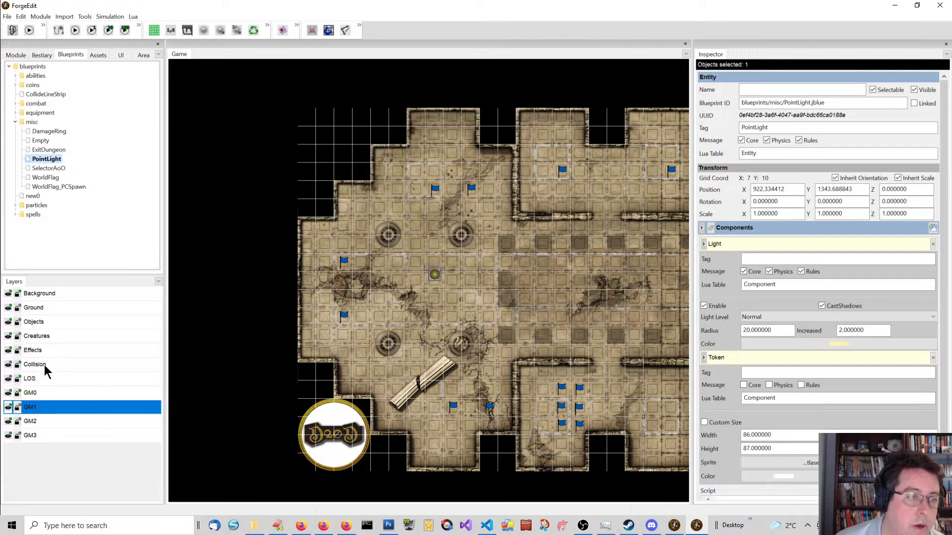
Review the new point light's properties in the area's object tree and move it near the chamber's upper-left corner at grid 3, 14
click(144, 55)
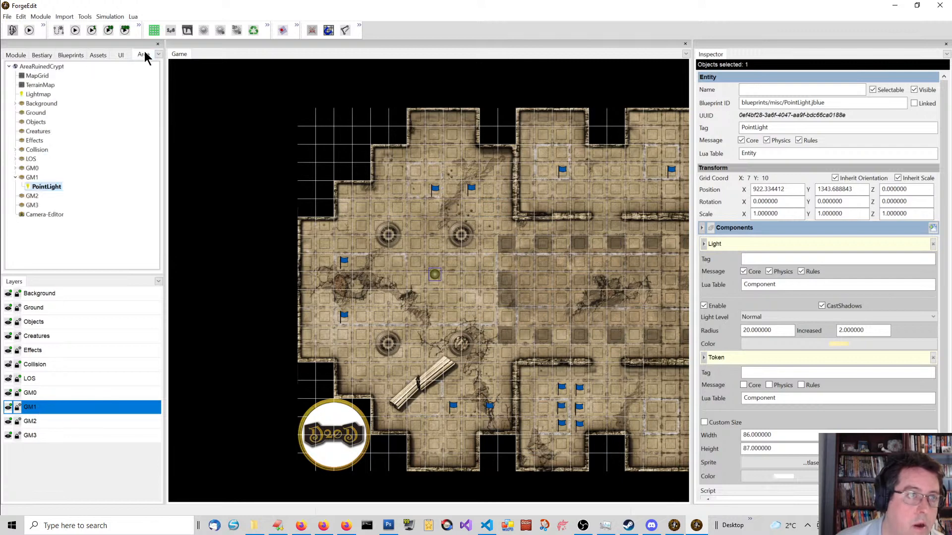
click(40, 186)
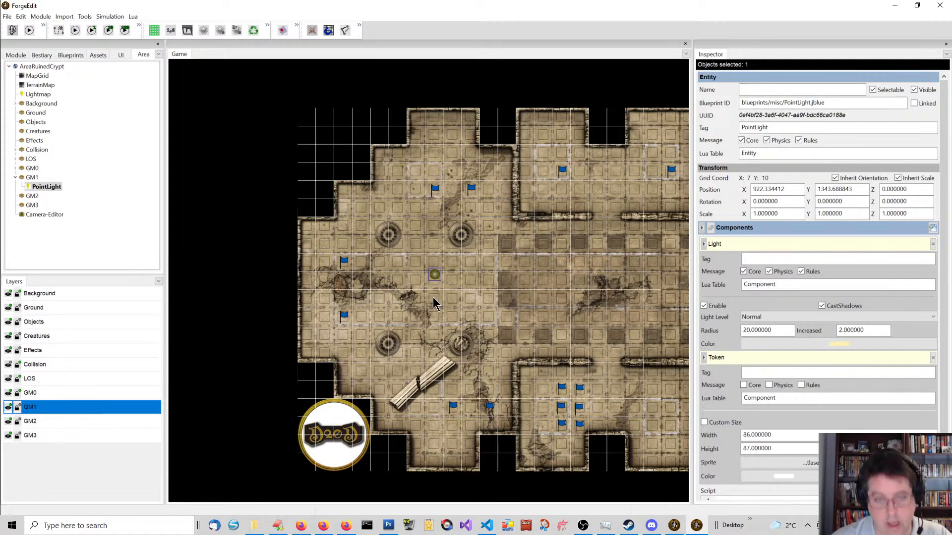
scroll(486, 291, up, 3)
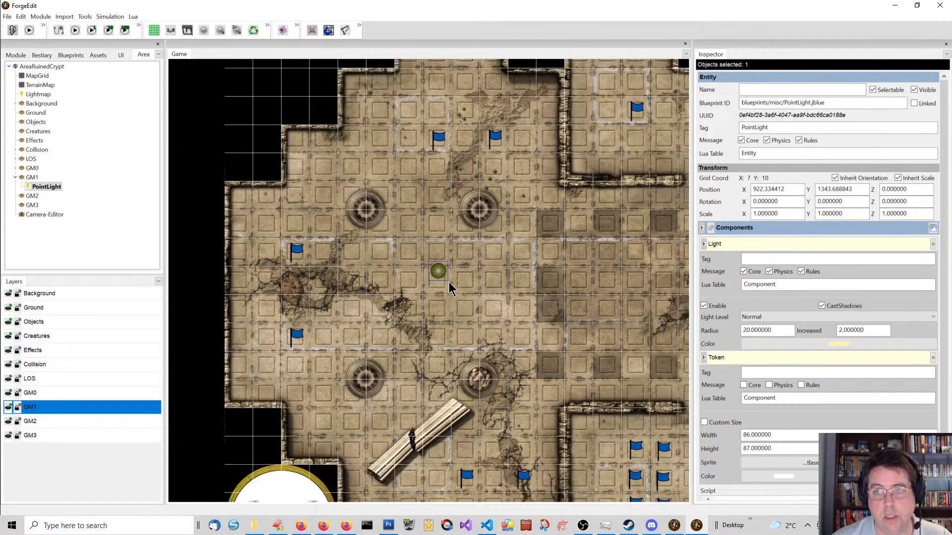
scroll(723, 294, down, 2)
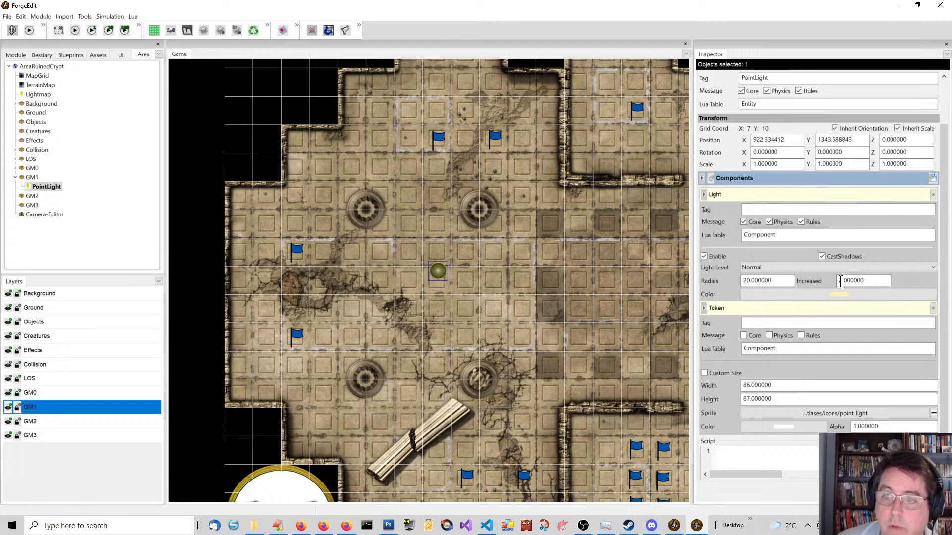
drag(877, 281, 834, 276)
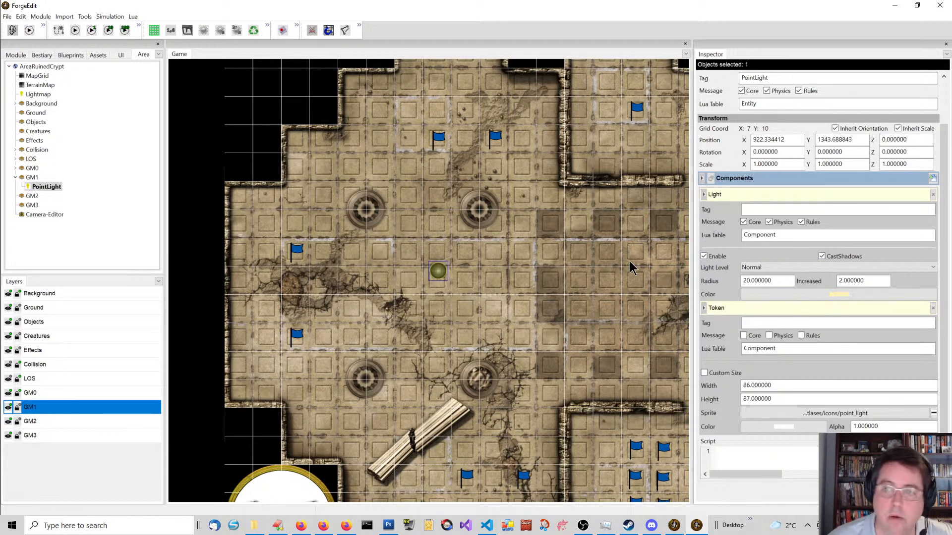
drag(440, 276, 322, 178)
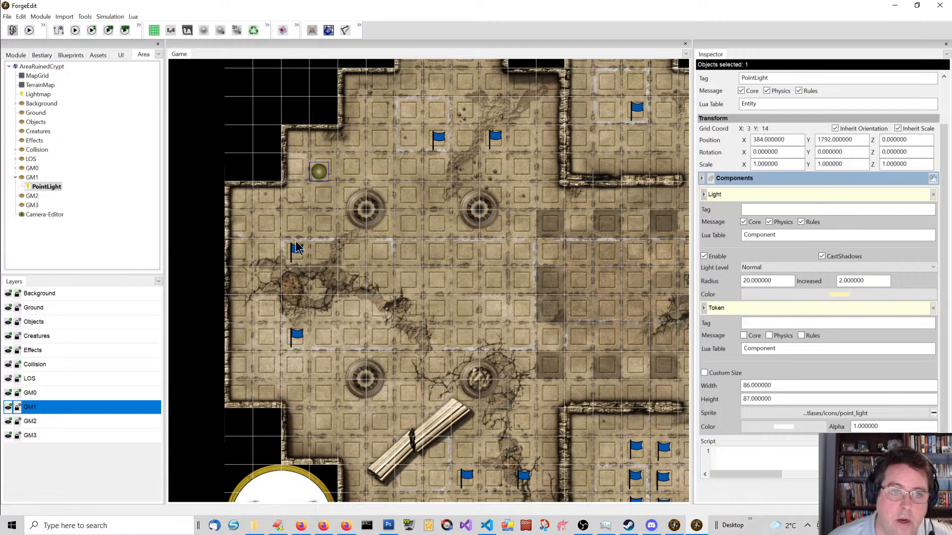
Show the LOS walls around the point light, preview the lighting briefly, and hide the LOS layer again
click(9, 379)
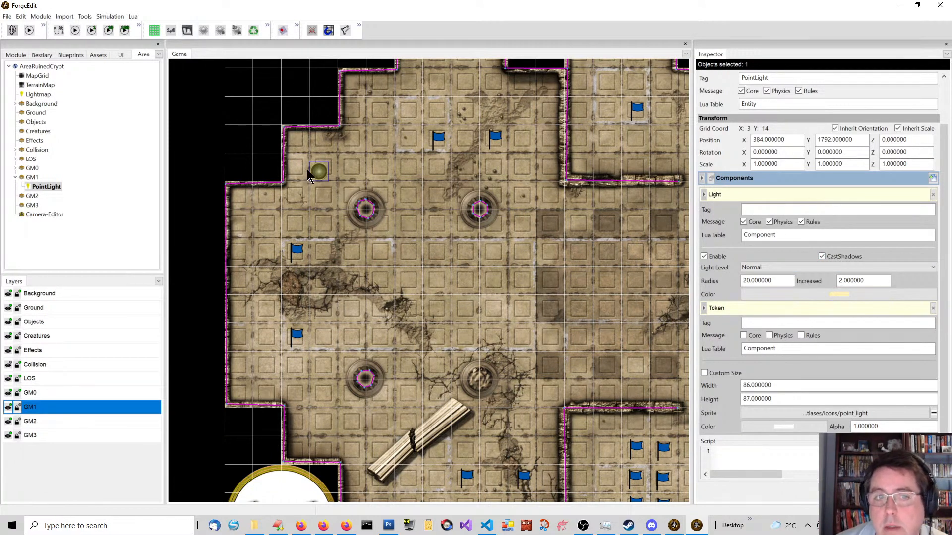
click(204, 31)
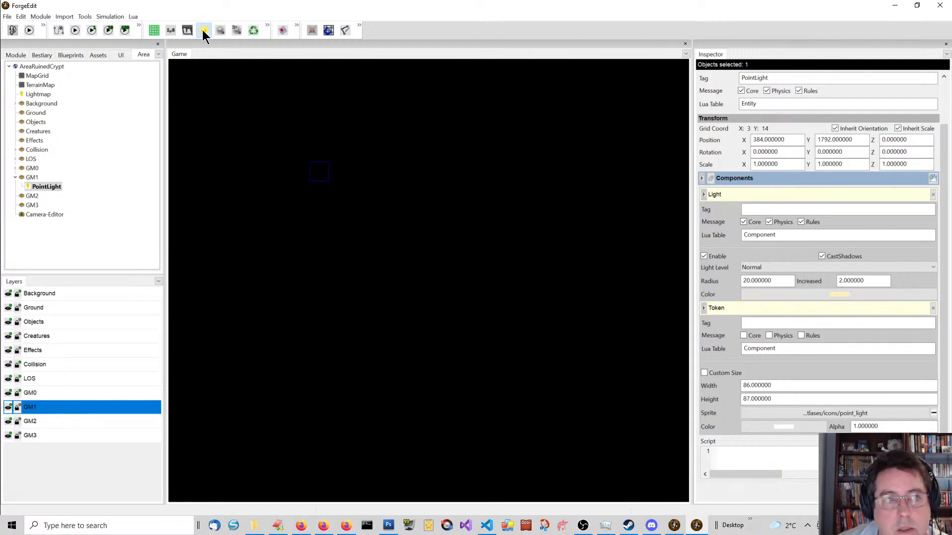
click(203, 30)
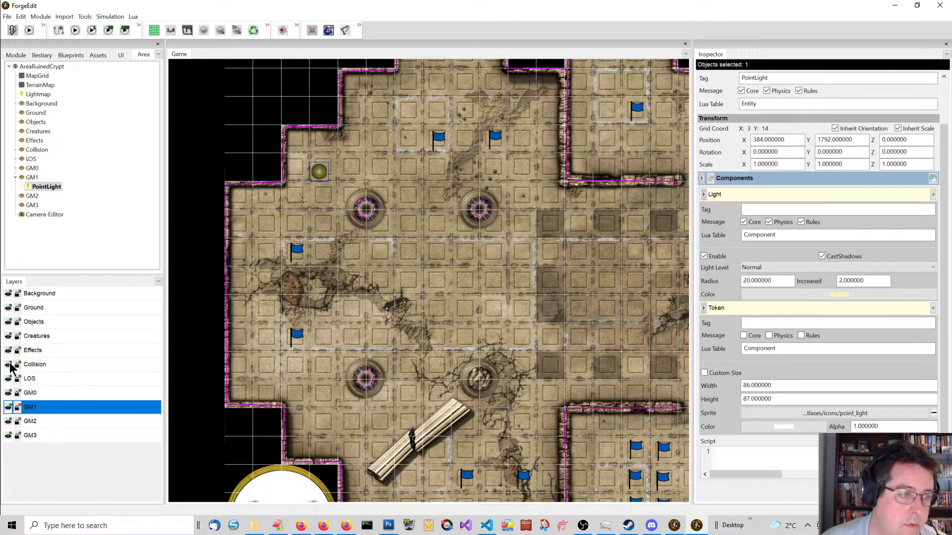
click(8, 379)
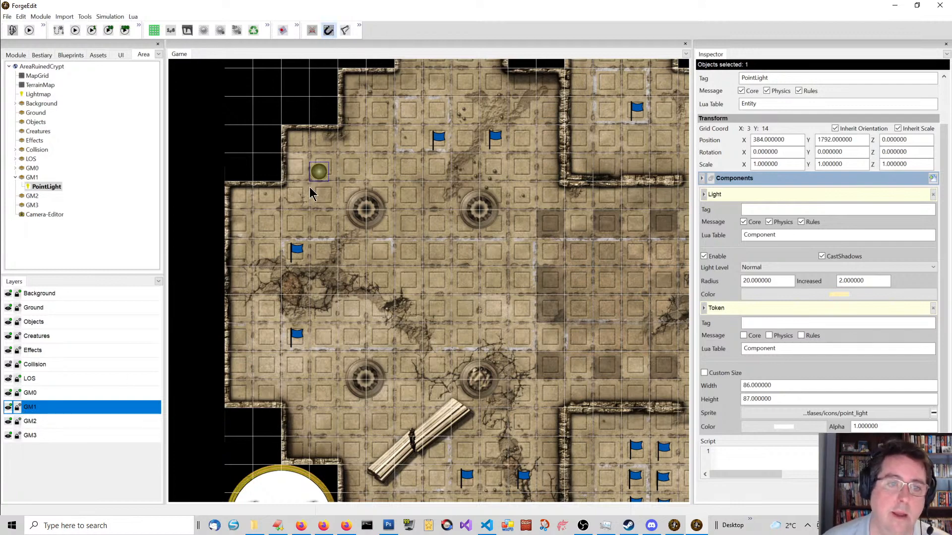
Turn off grid snapping, nudge the point light, and duplicate it near the chamber's lower-left corner at grid 3, 5
scroll(322, 167, down, 2)
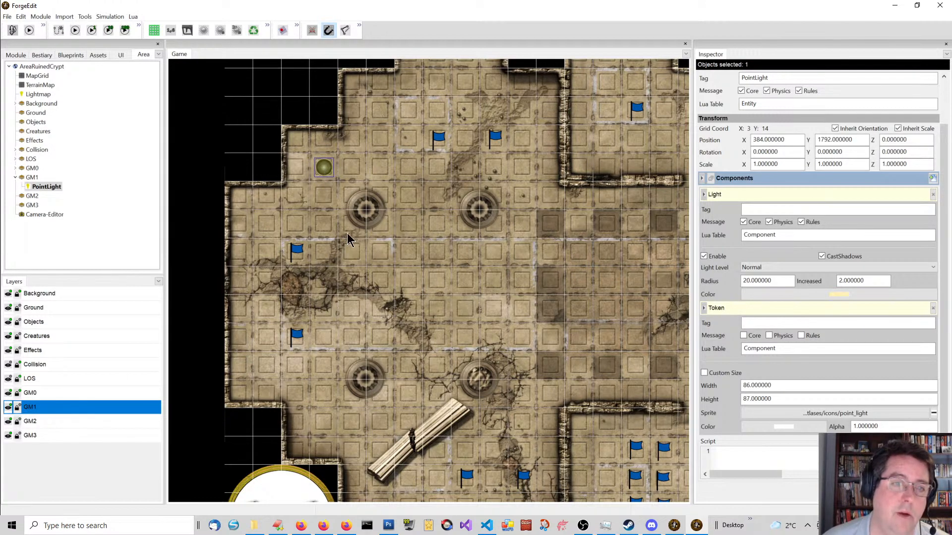
scroll(347, 233, up, 3)
scroll(346, 248, down, 1)
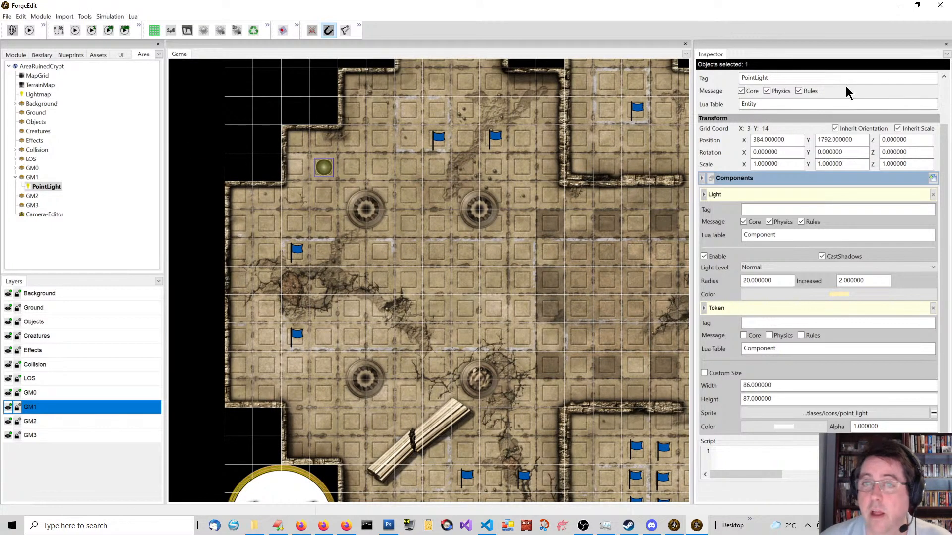
scroll(719, 94, up, 2)
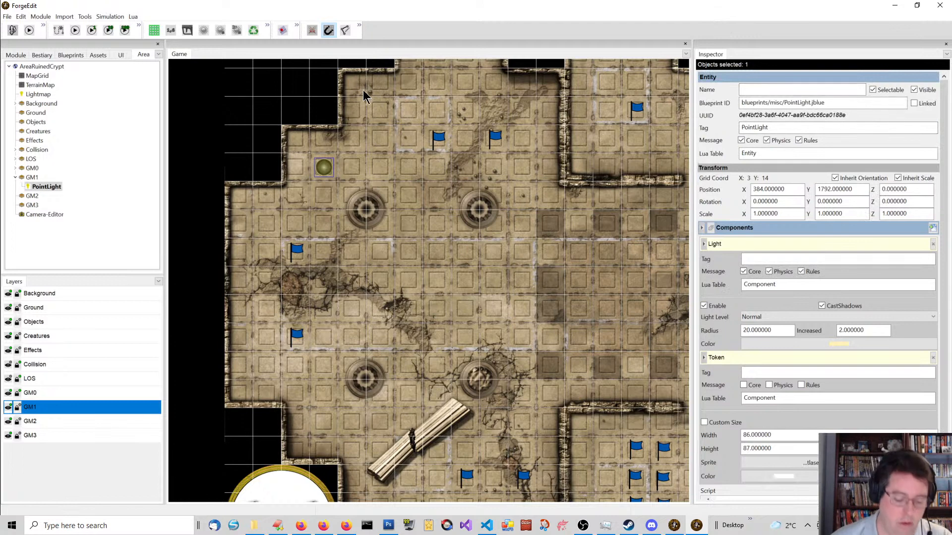
ctrl+drag(320, 167, 319, 426)
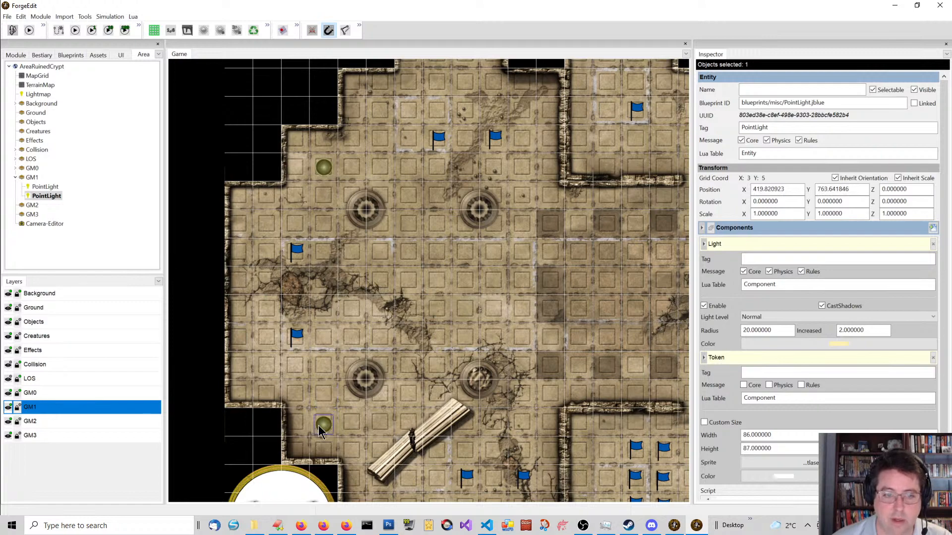
scroll(396, 339, down, 3)
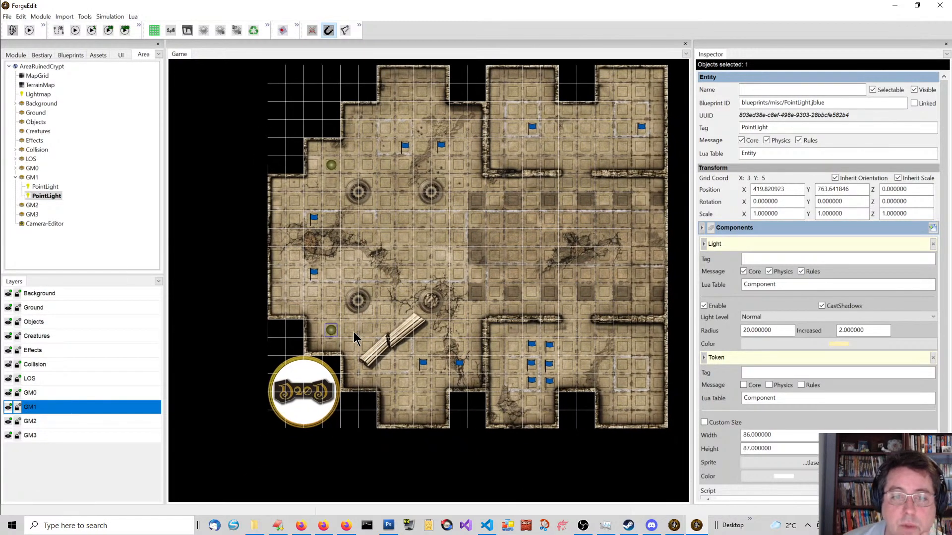
ctrl+drag(337, 331, 400, 278)
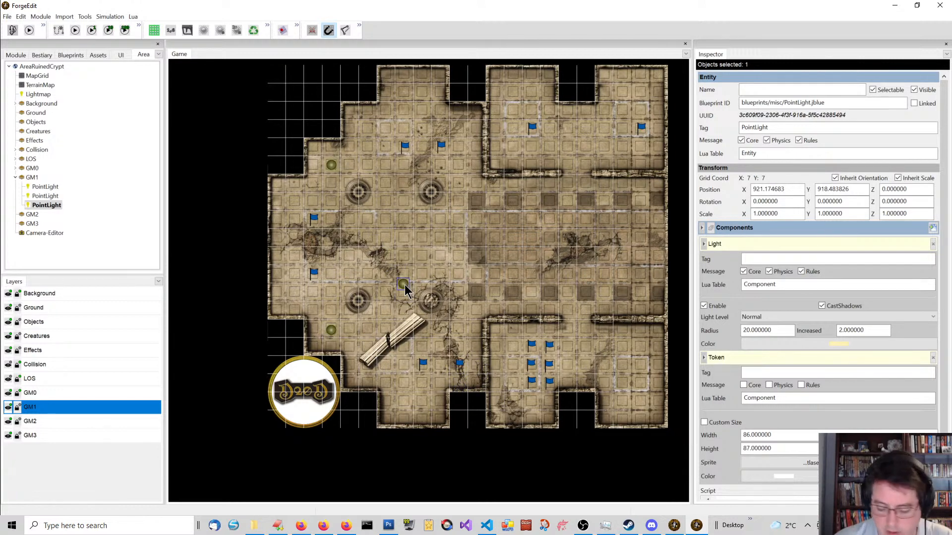
key(Delete)
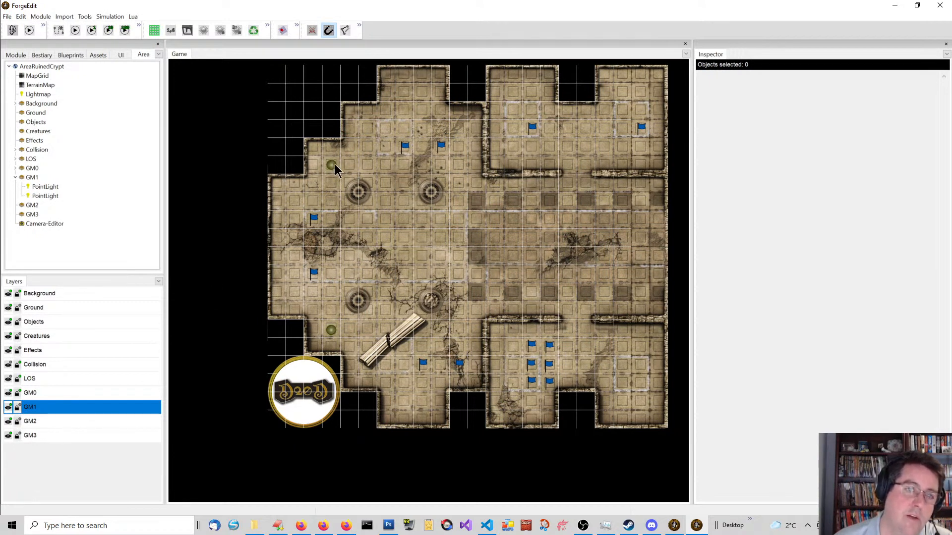
Move both point lights tightly into the chamber's corners, the upper one to grid 2, 15 and the lower one to grid 2, 4
drag(335, 170, 315, 147)
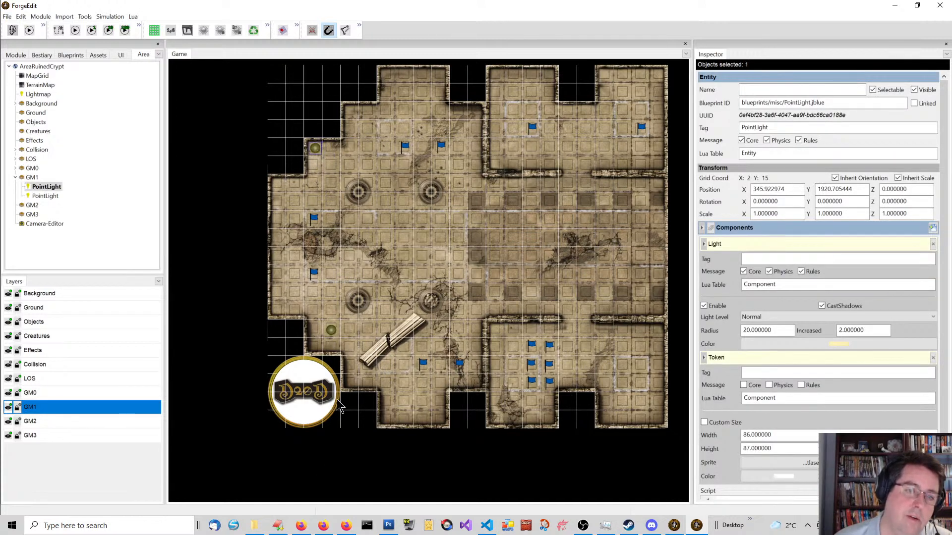
click(330, 331)
drag(322, 338, 313, 347)
scroll(314, 347, up, 3)
scroll(314, 346, down, 2)
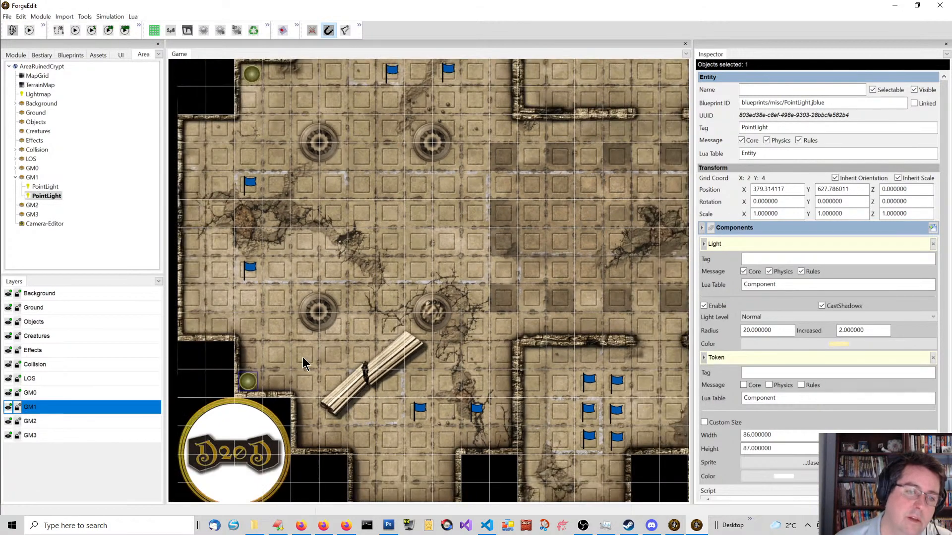
scroll(350, 305, up, 2)
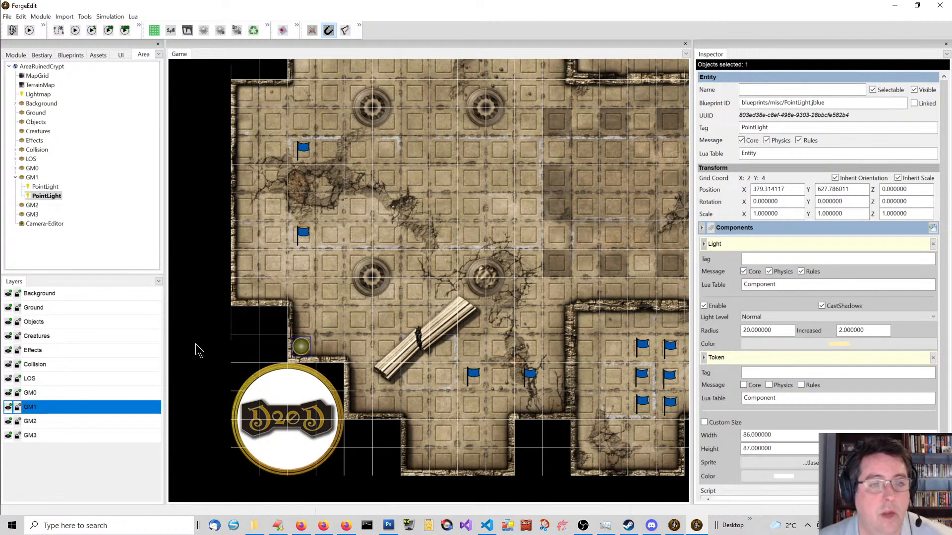
Hide and show the GM1 layer to check its lights, and collapse GM1 in the area's object tree
click(8, 407)
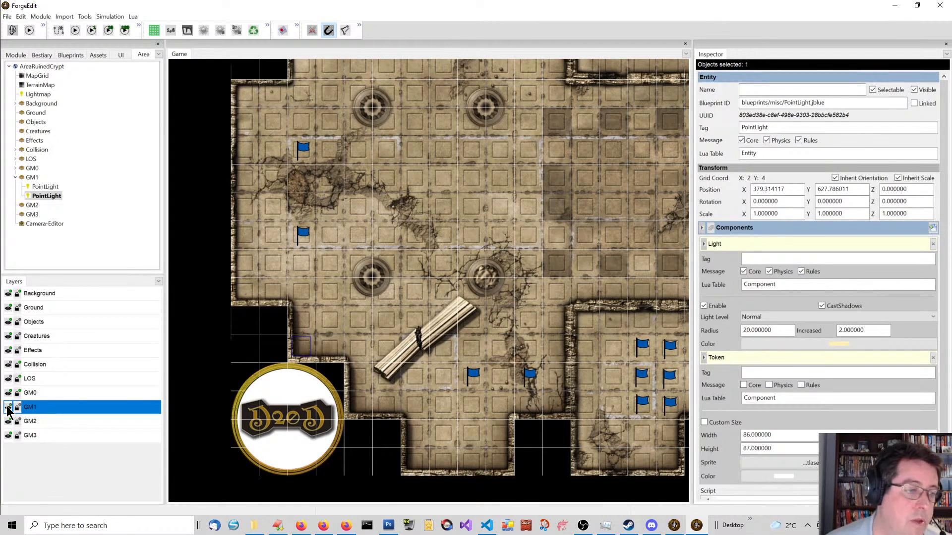
click(8, 407)
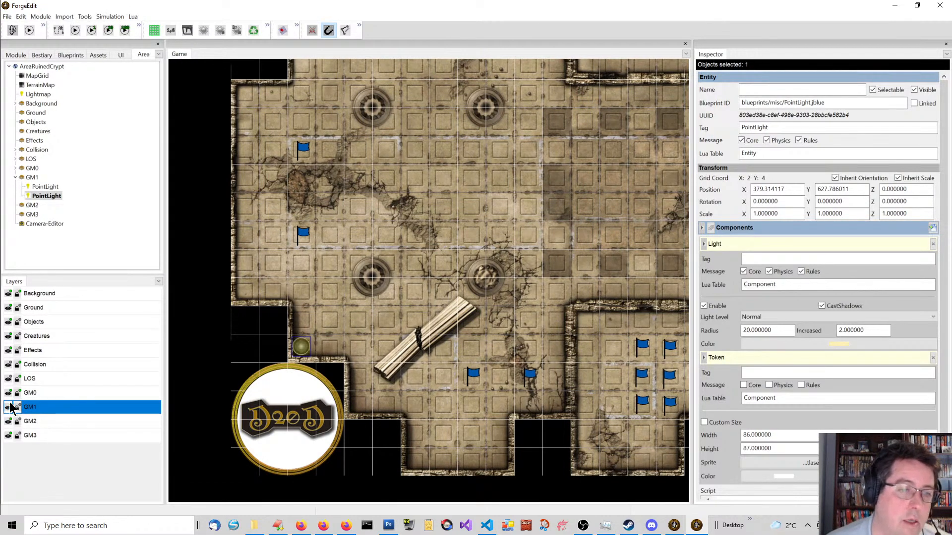
click(28, 148)
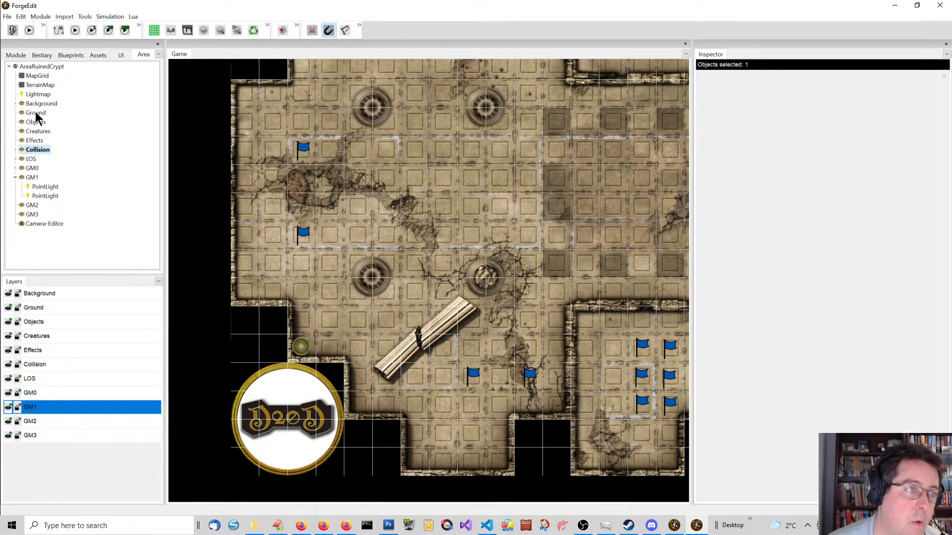
click(15, 178)
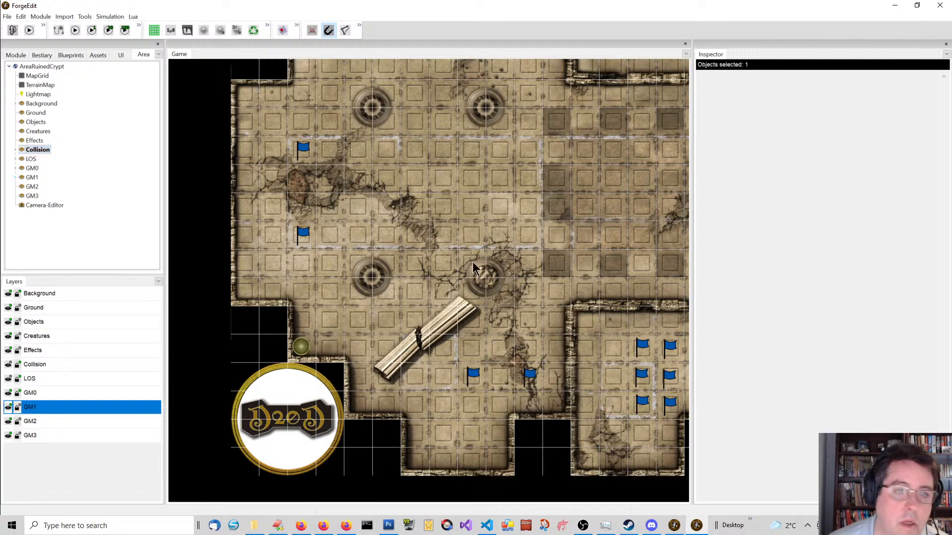
Inspect the AreaRuinedCrypt area's properties and highlight its Lua Table value
scroll(468, 342, down, 2)
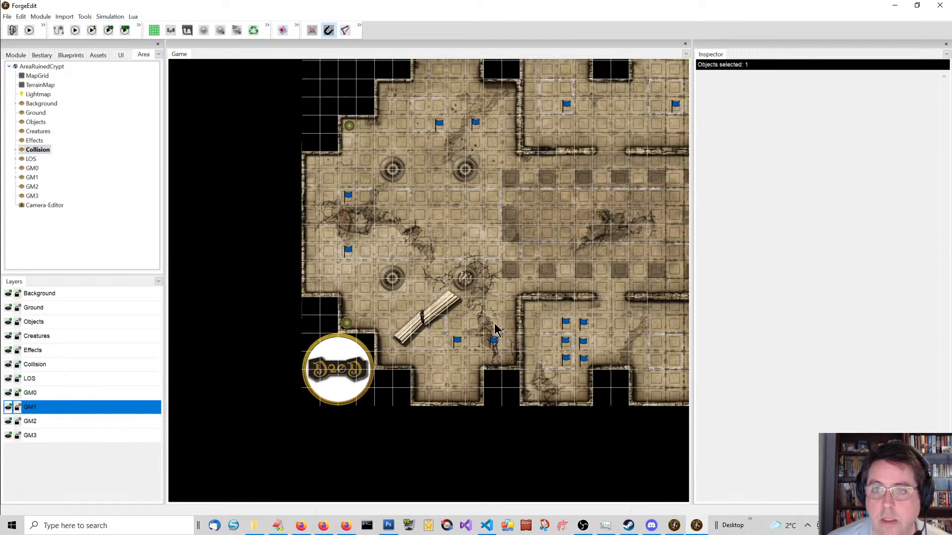
click(35, 67)
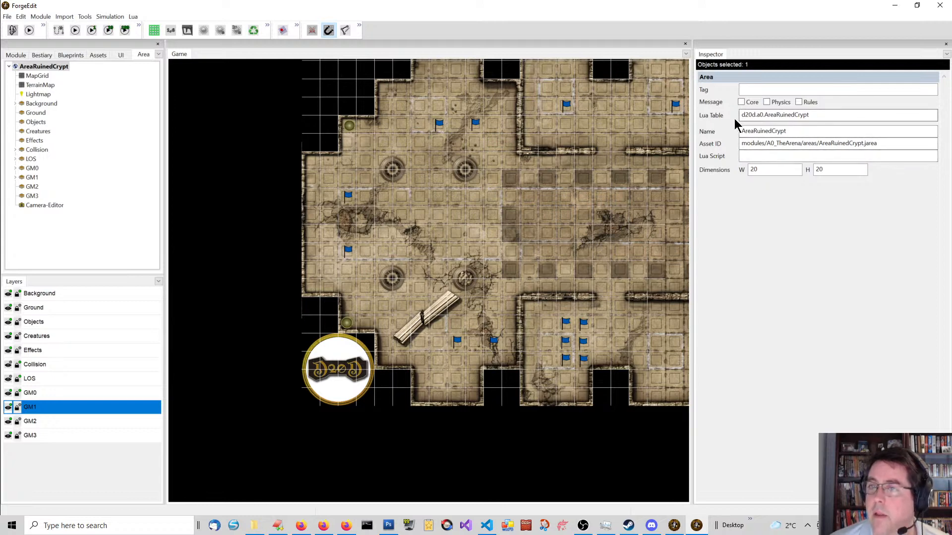
click(806, 114)
drag(806, 115, 737, 115)
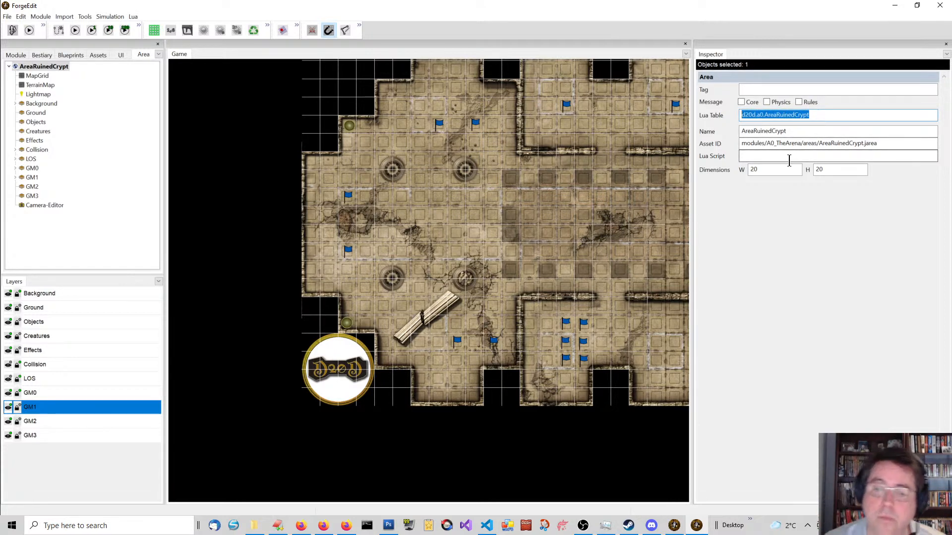
Switch to Visual Studio Code and look through the Creature:_onPopupMove function in Creature.lua
click(486, 526)
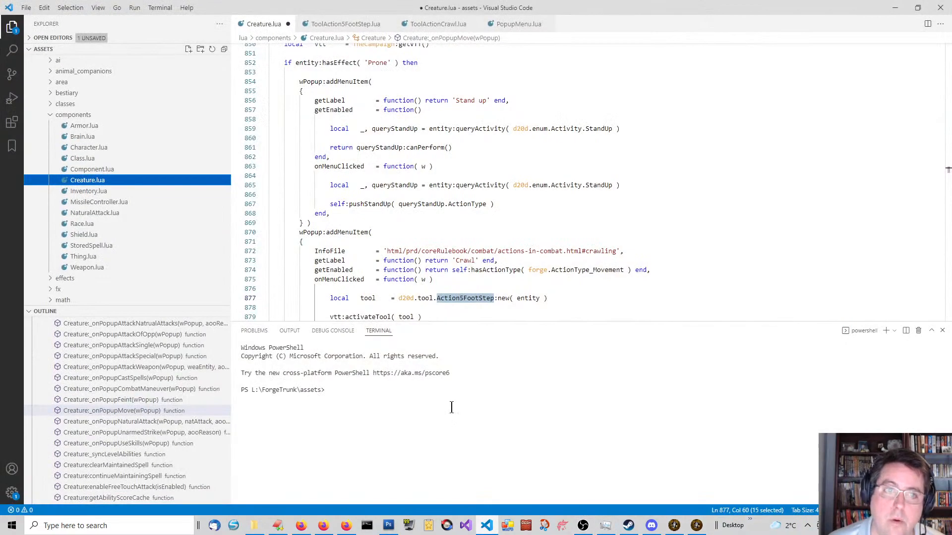
click(461, 138)
scroll(461, 139, down, 2)
scroll(461, 141, up, 3)
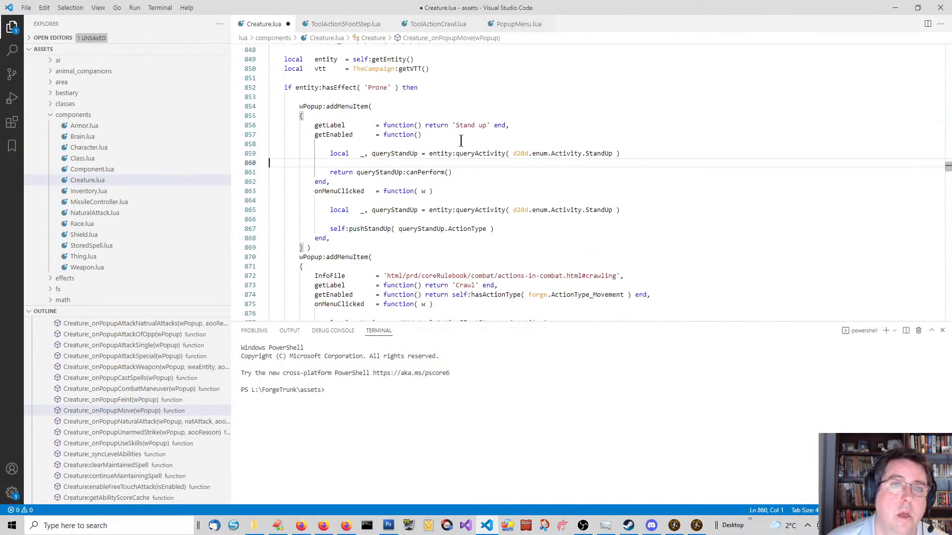
scroll(462, 140, up, 3)
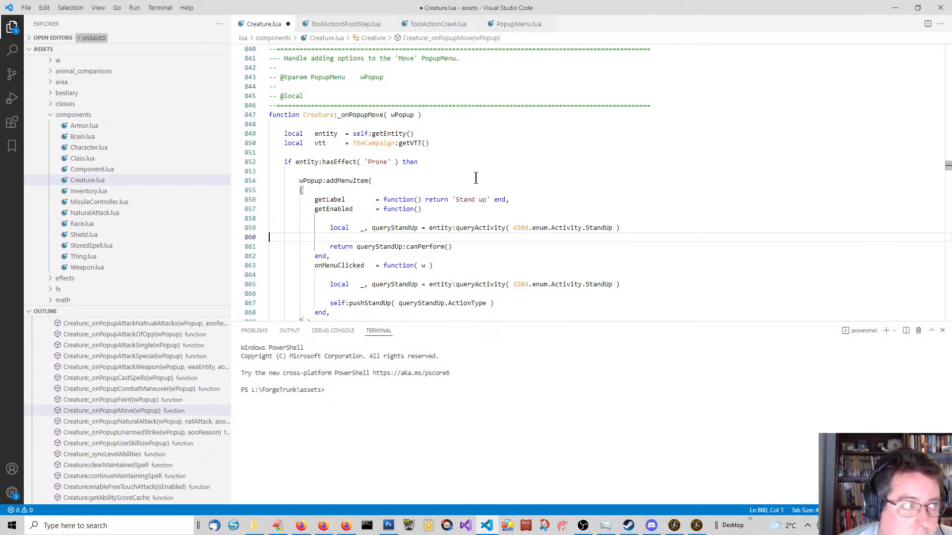
scroll(471, 199, down, 7)
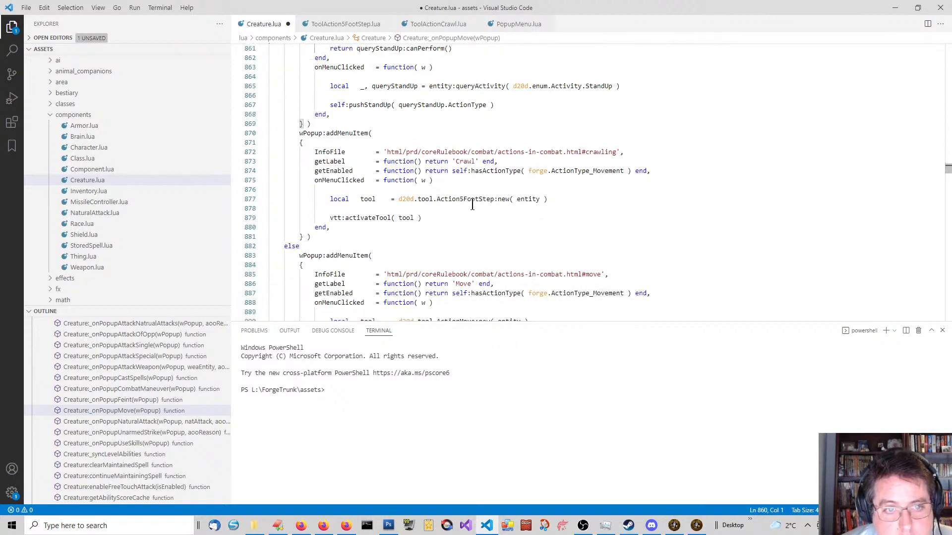
scroll(454, 223, up, 3)
scroll(568, 267, down, 2)
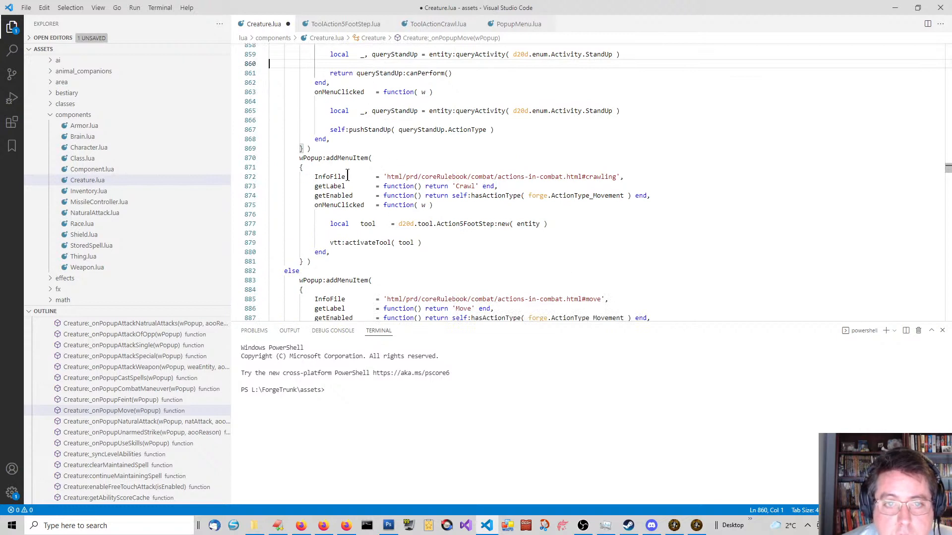
Examine the Crawl menu item's InfoFile path, label, hasActionType check and Action5FootStep tool call
drag(387, 176, 617, 181)
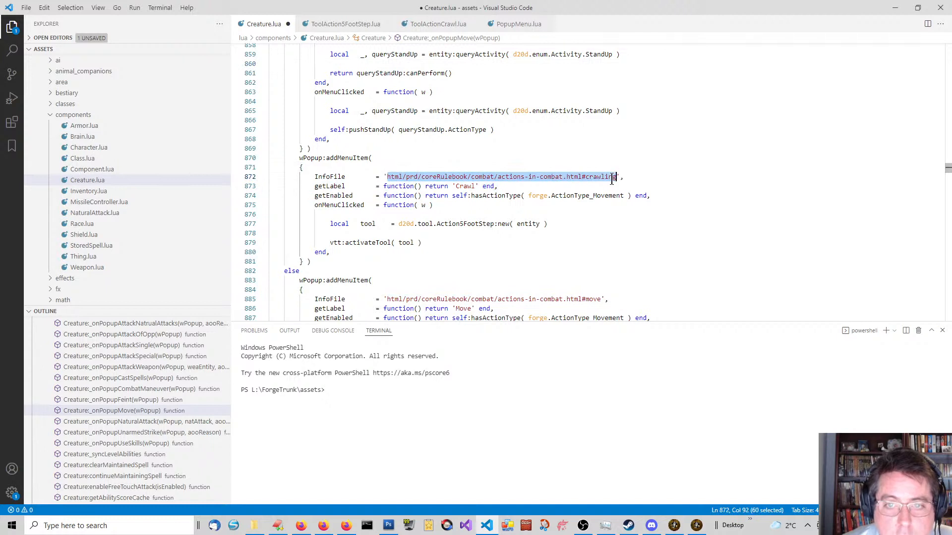
scroll(554, 227, down, 1)
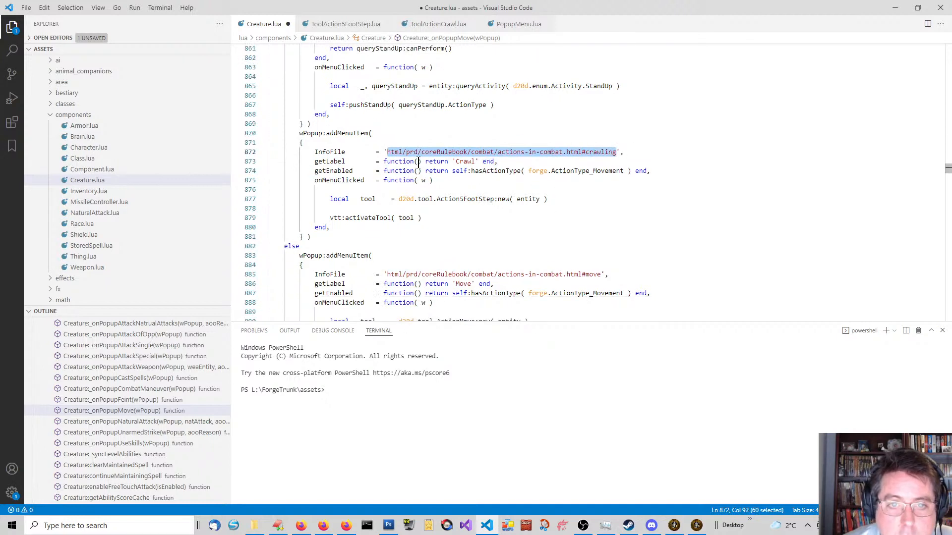
click(466, 161)
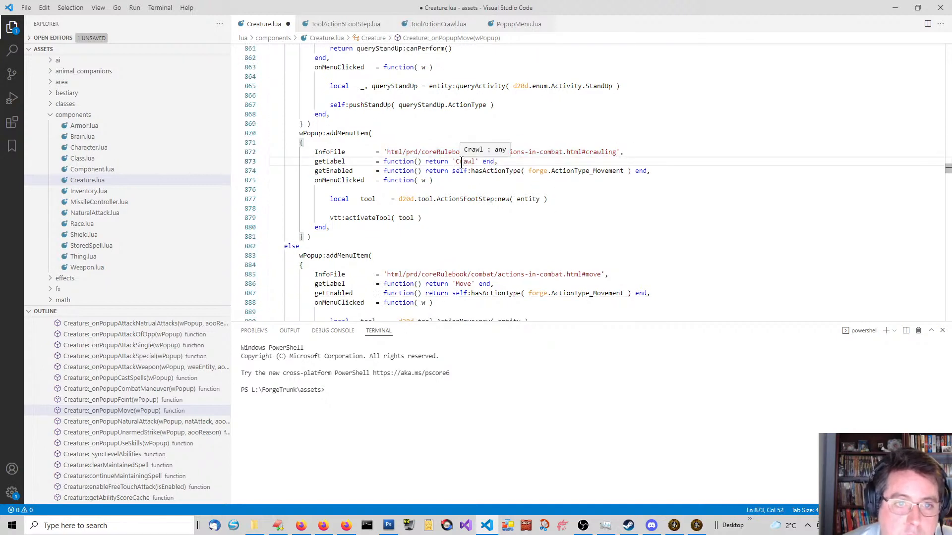
double_click(482, 171)
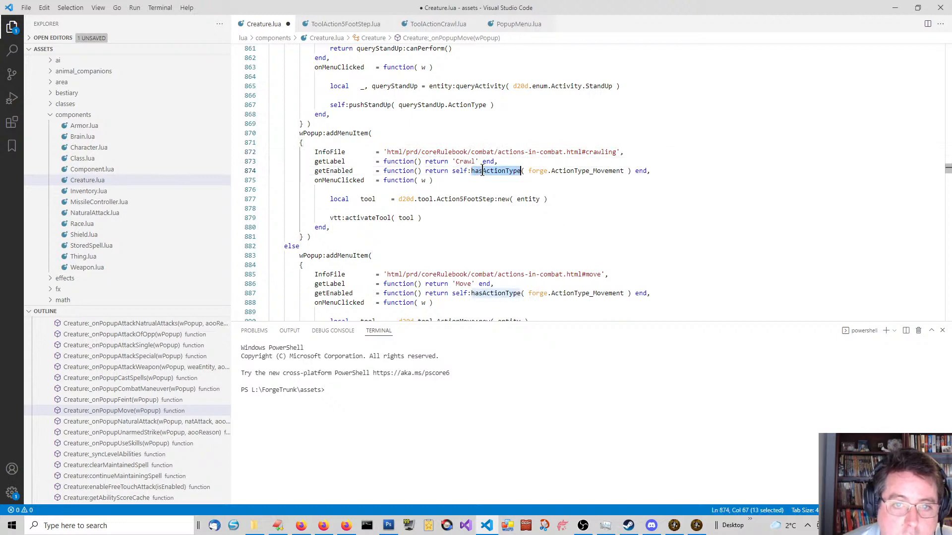
scroll(562, 189, down, 1)
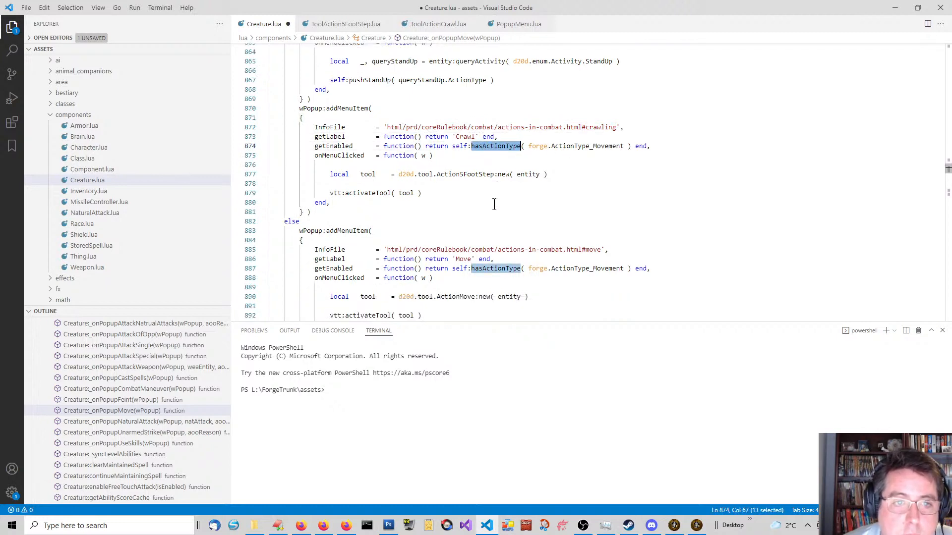
click(473, 178)
double_click(474, 176)
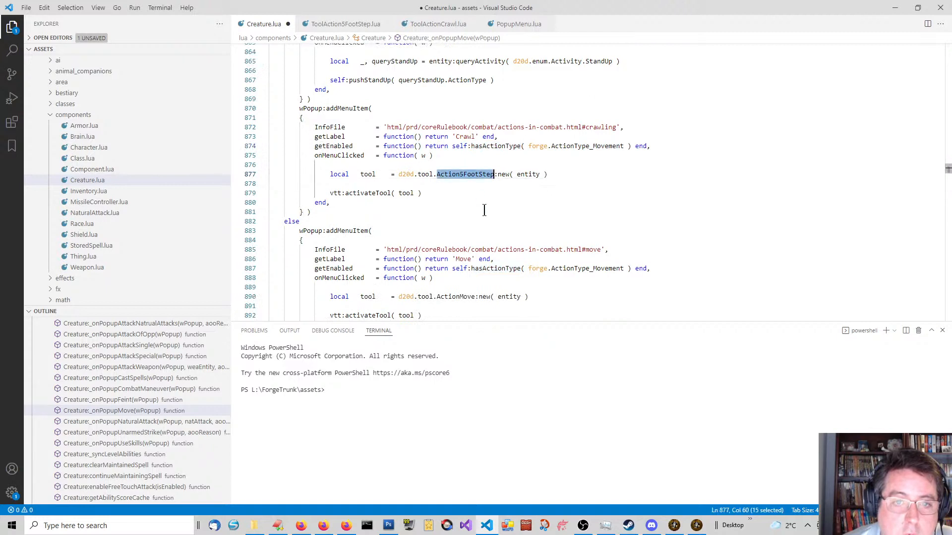
scroll(483, 212, up, 1)
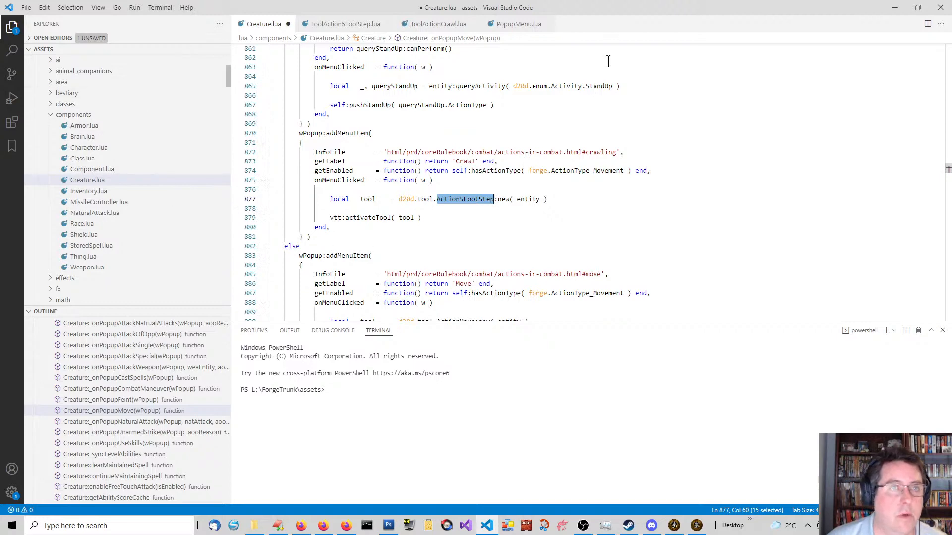
Return to ForgeEdit and save the whole module
click(897, 7)
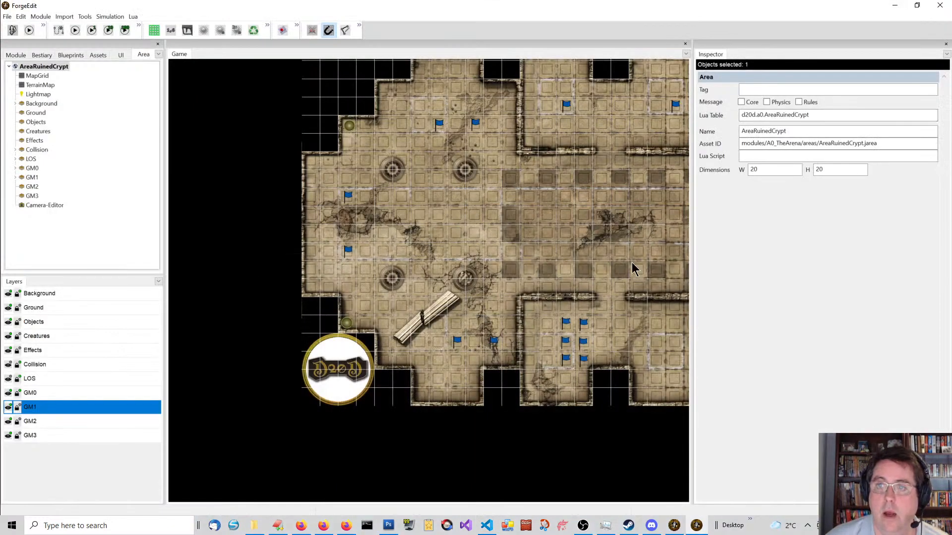
click(7, 16)
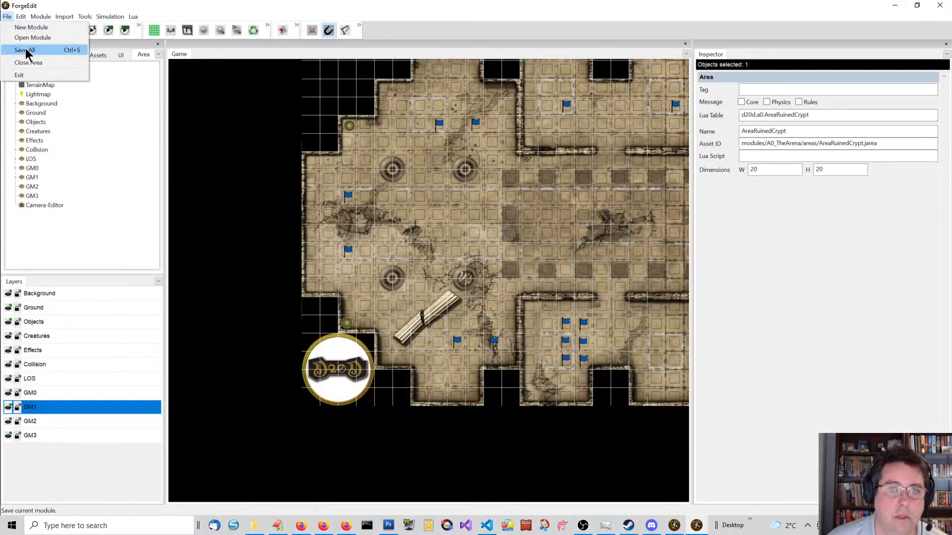
click(26, 50)
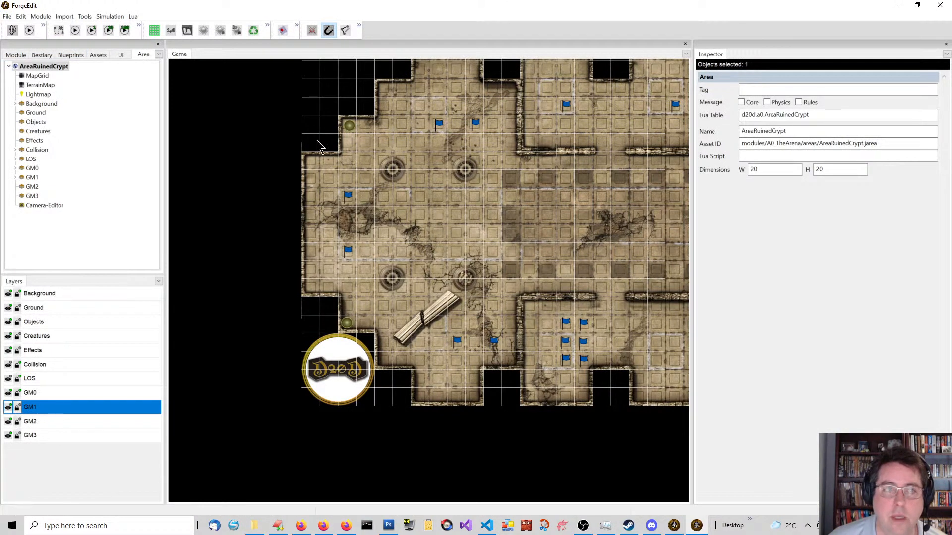
Run the area with the party in play and turn on the lighting around the characters
click(312, 31)
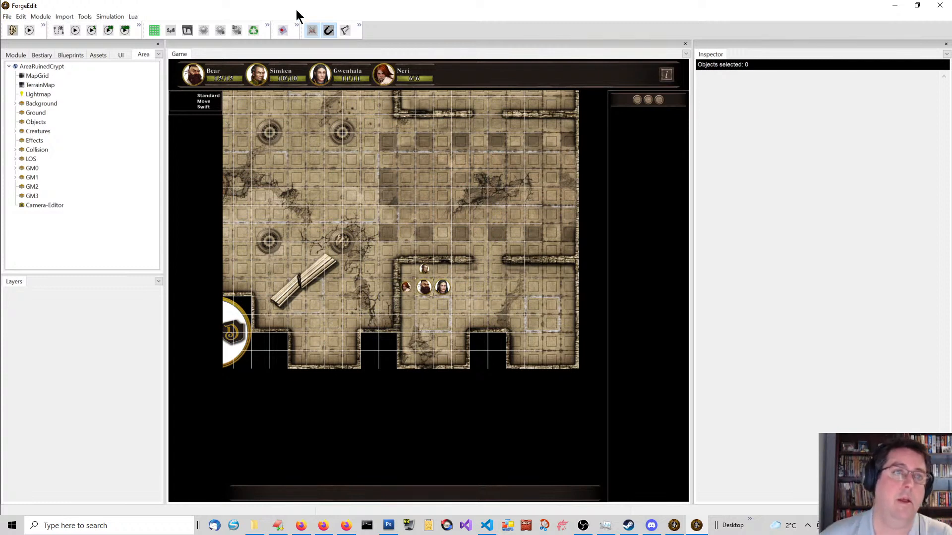
click(204, 30)
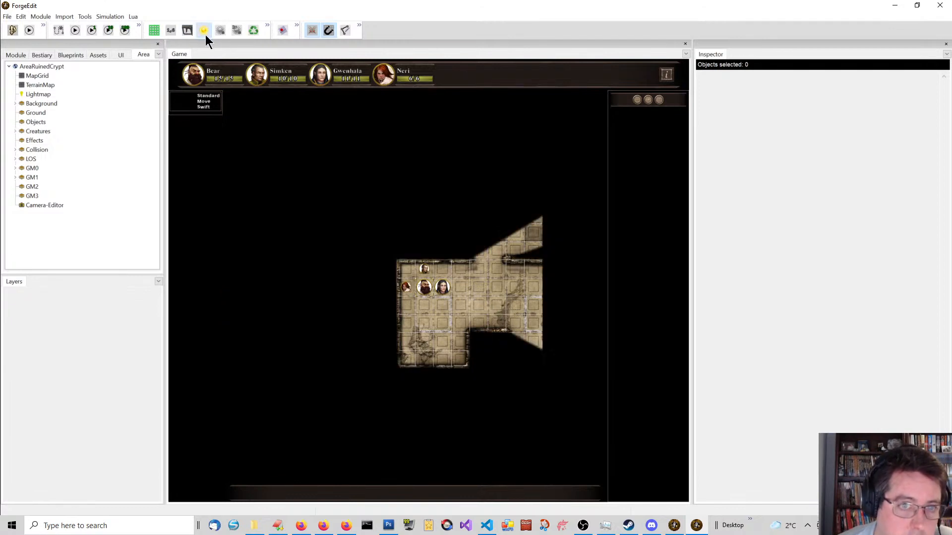
scroll(445, 293, up, 4)
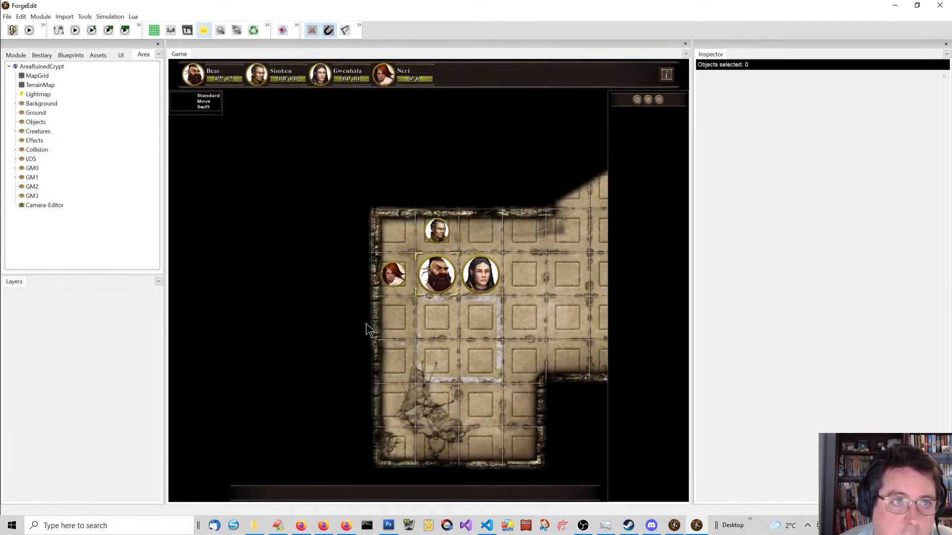
Use Bear's Move action to walk out of the starting room into the central hall, and end the movement
right_click(325, 287)
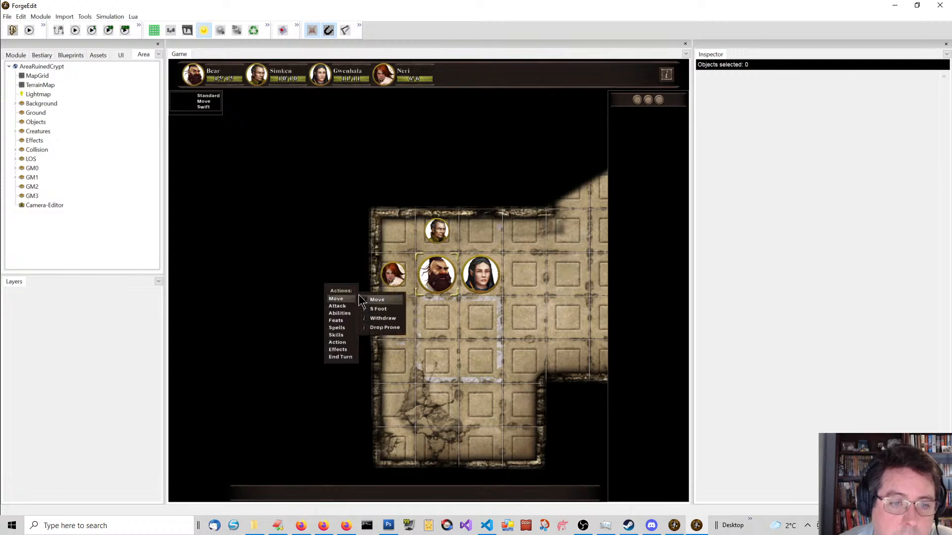
mouse_move(341, 296)
click(376, 300)
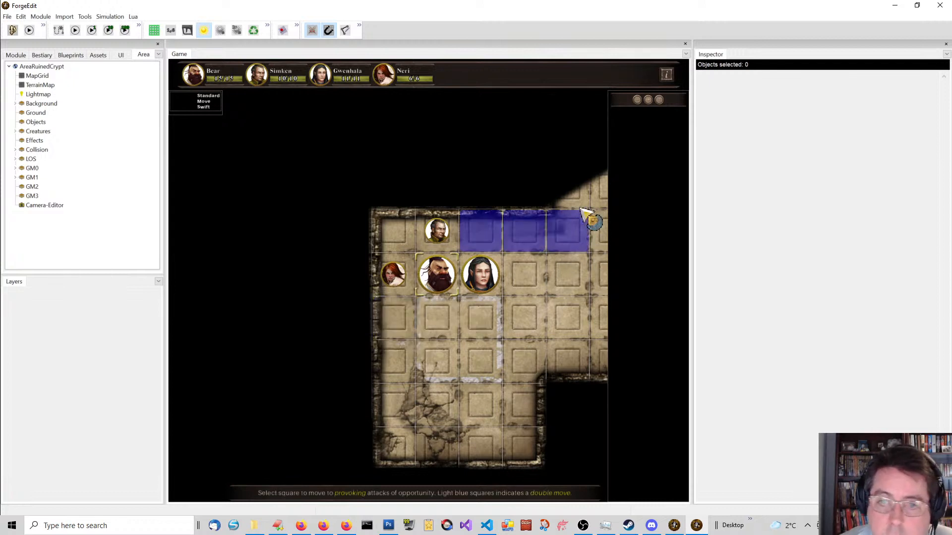
click(577, 201)
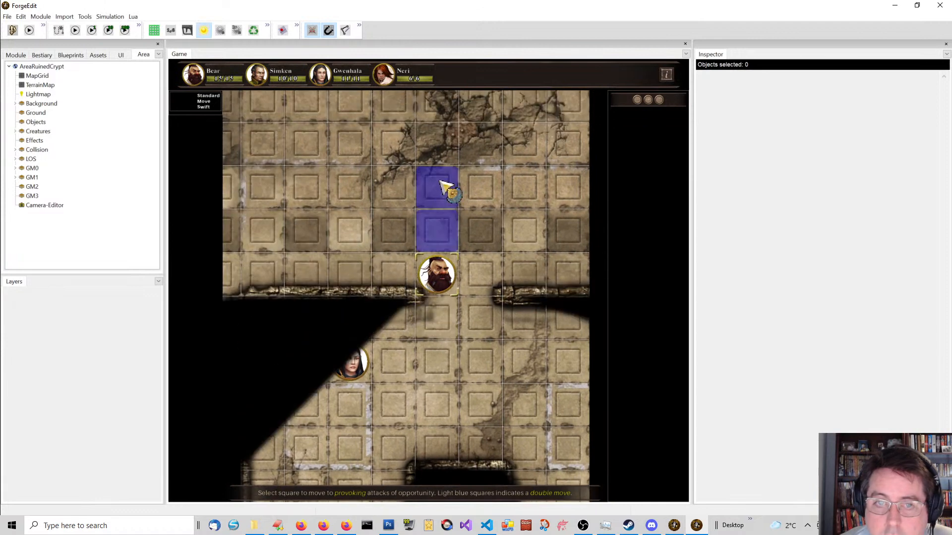
scroll(386, 260, down, 5)
scroll(377, 251, down, 2)
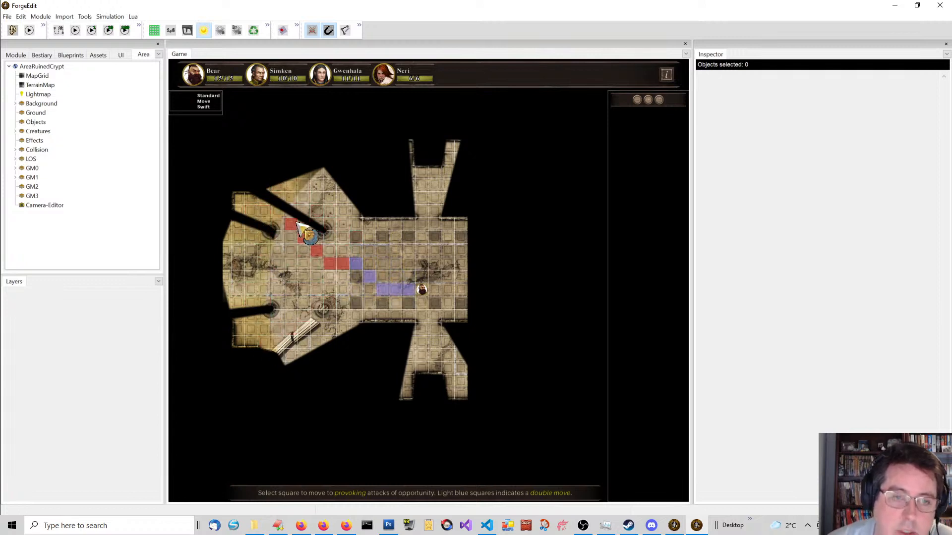
right_click(421, 298)
Start combat and have Neri cast the level 0 Light spell on herself
key(space)
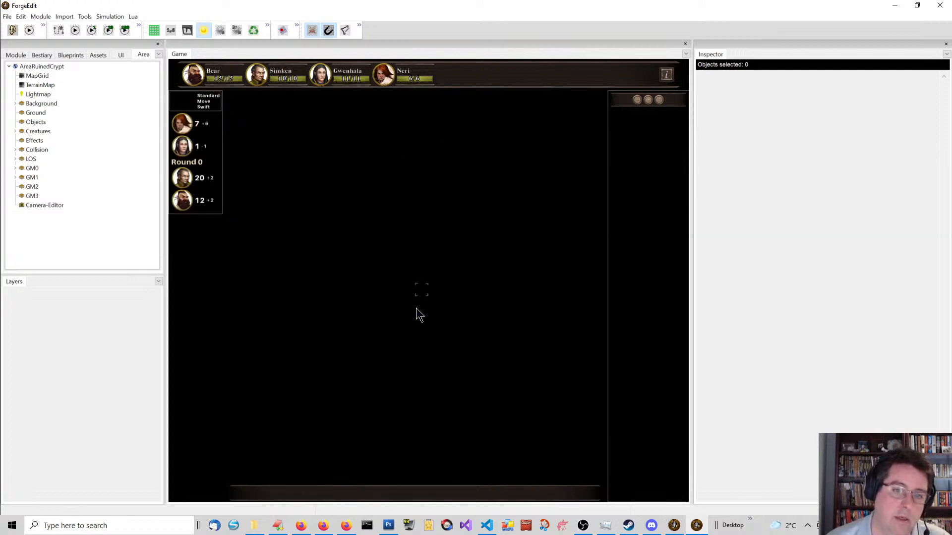
right_click(279, 194)
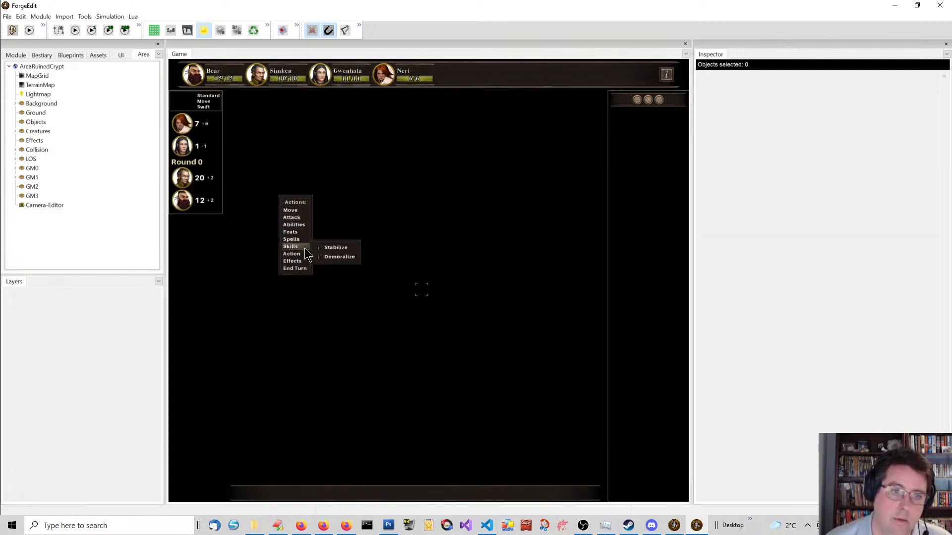
mouse_move(302, 240)
mouse_move(336, 249)
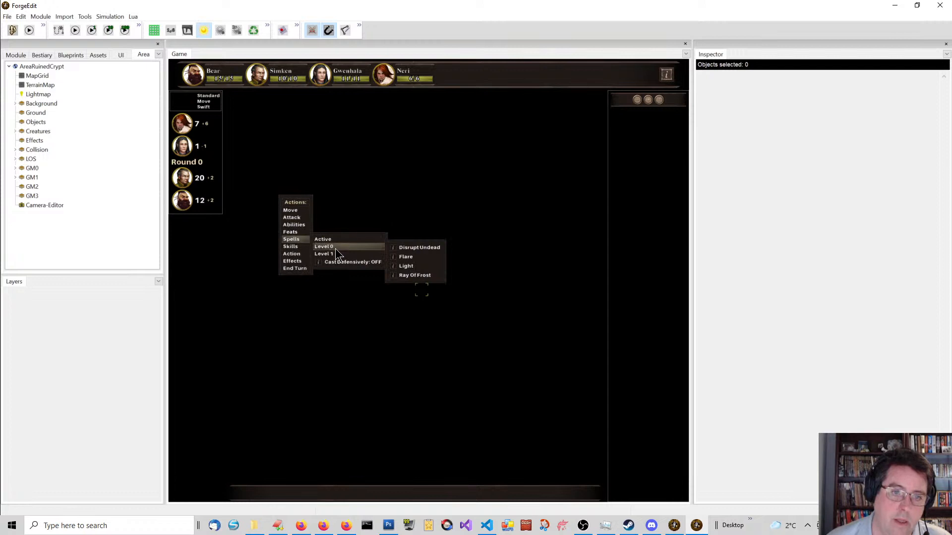
click(406, 266)
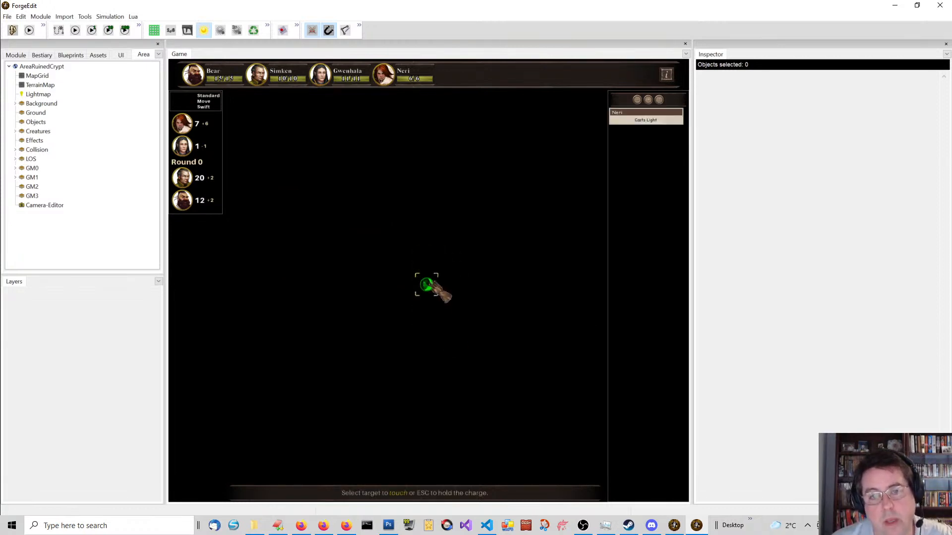
click(426, 285)
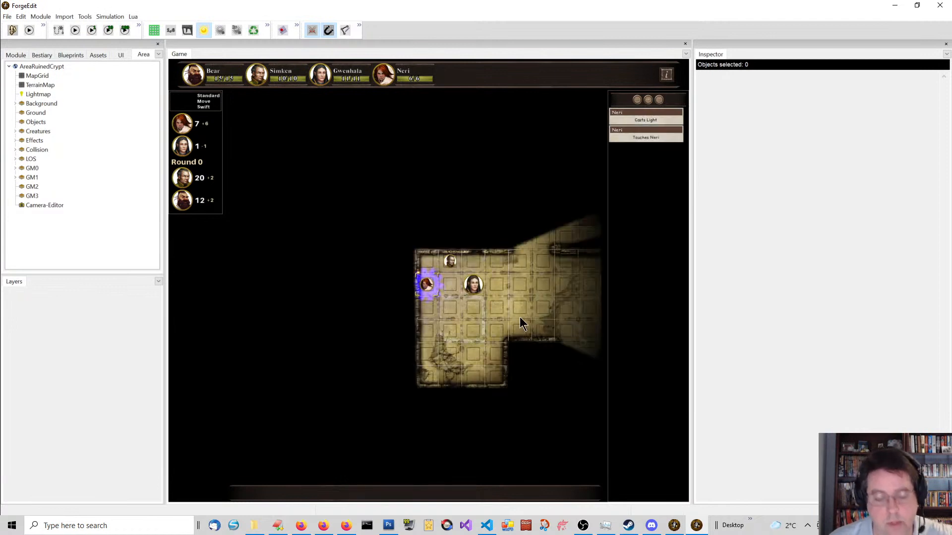
Dismiss the actions menu and show the light level overlay around Neri, including the 2x light level
right_click(544, 284)
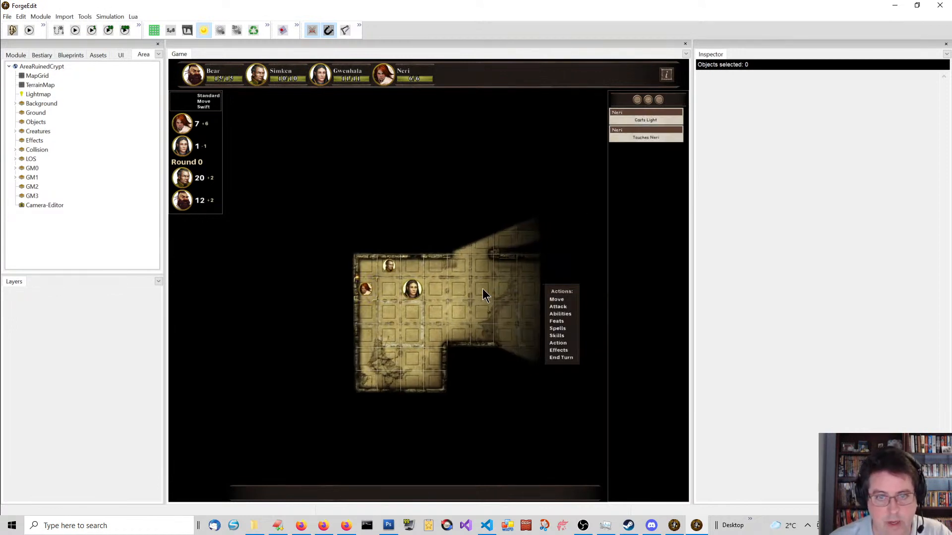
click(221, 34)
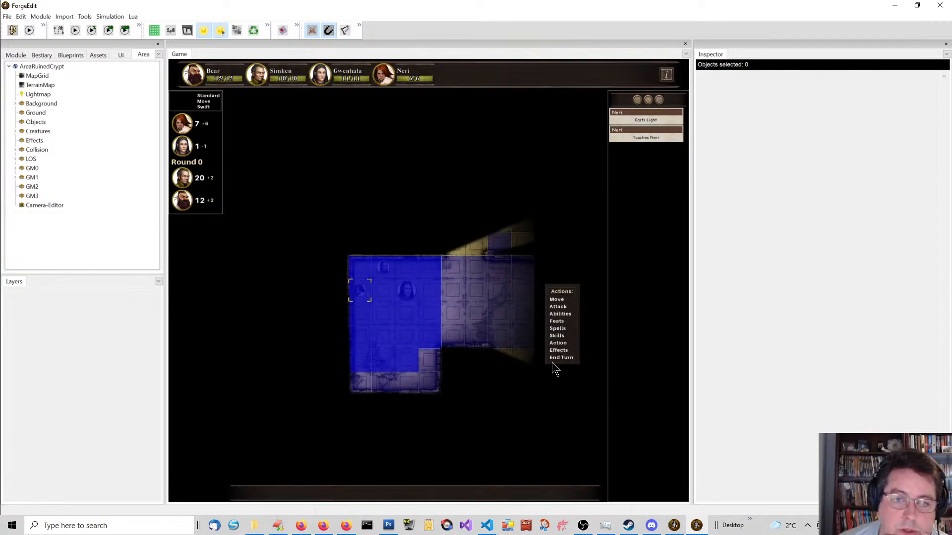
click(504, 370)
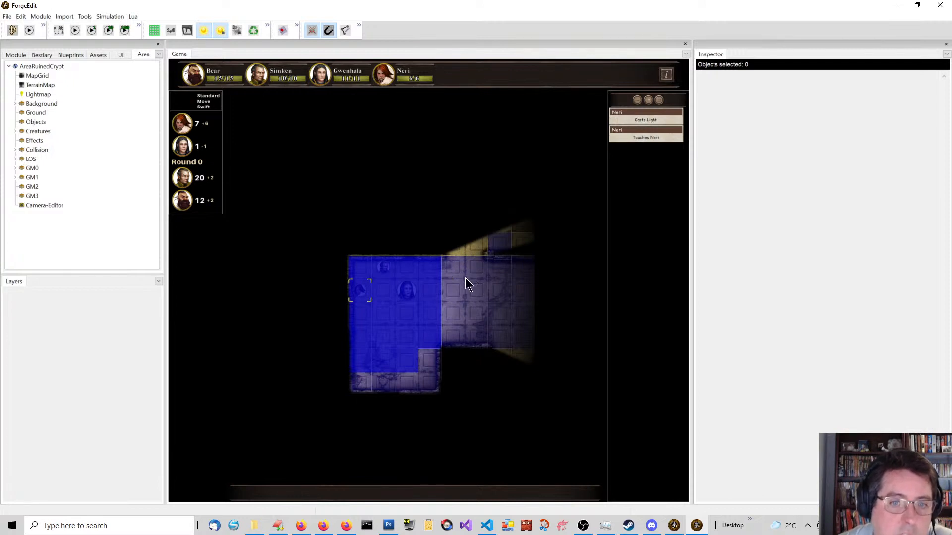
scroll(432, 278, up, 1)
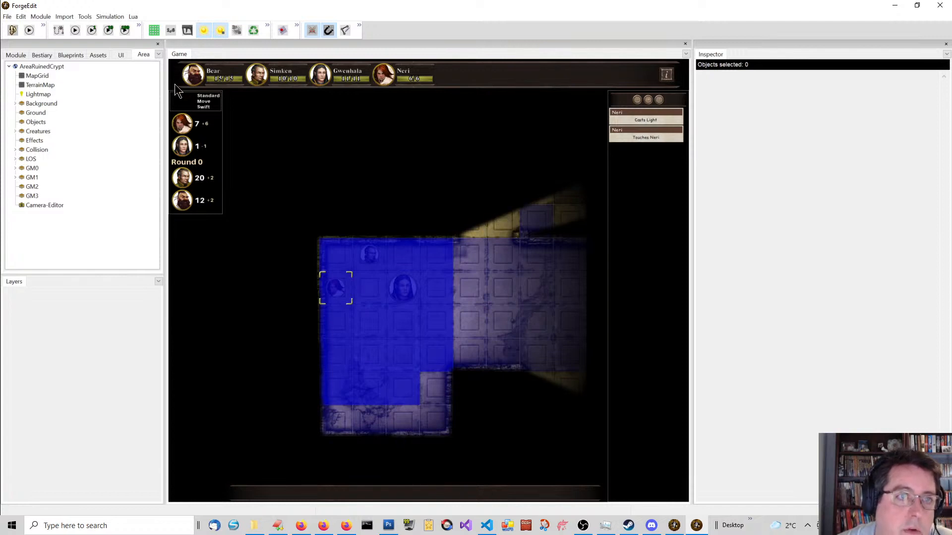
click(237, 32)
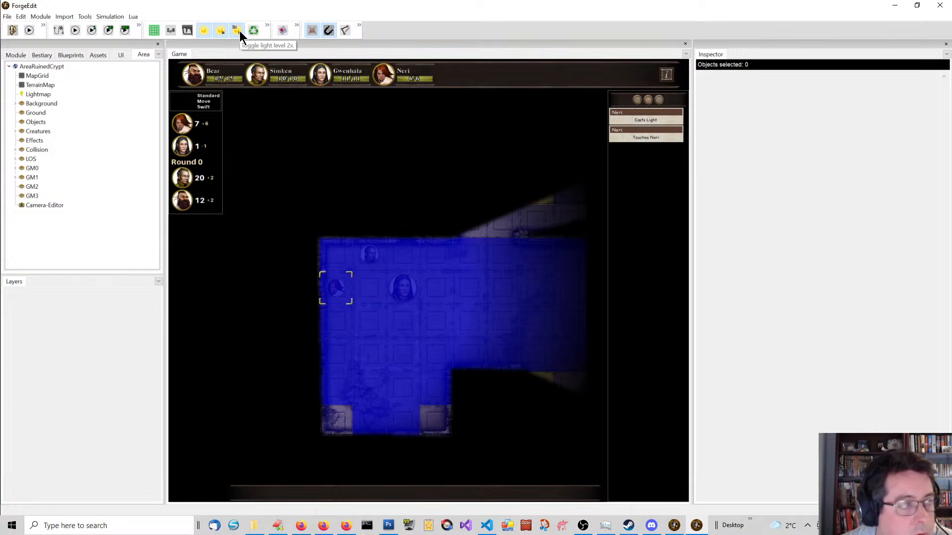
Use Neri's Move action to walk her across the starting room toward the doorway to the central hall
right_click(221, 313)
mouse_move(261, 330)
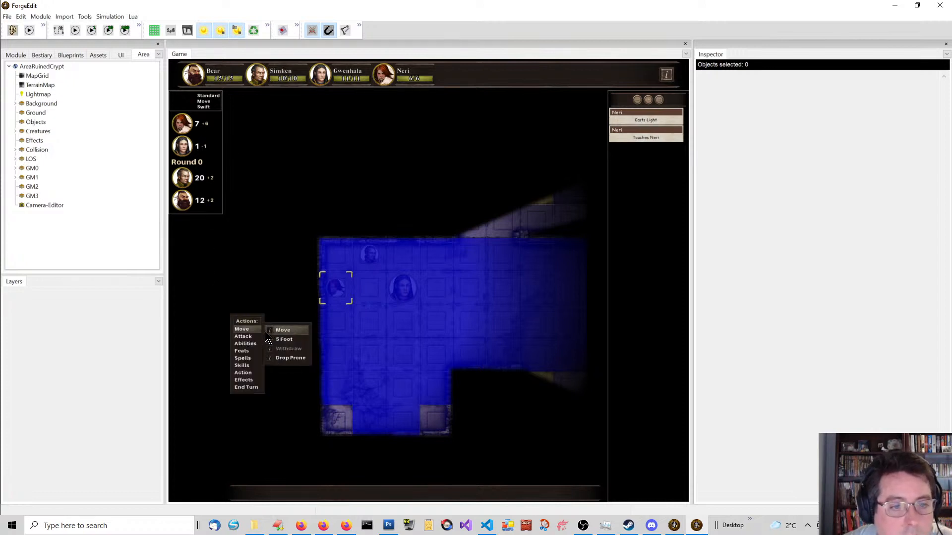
click(293, 330)
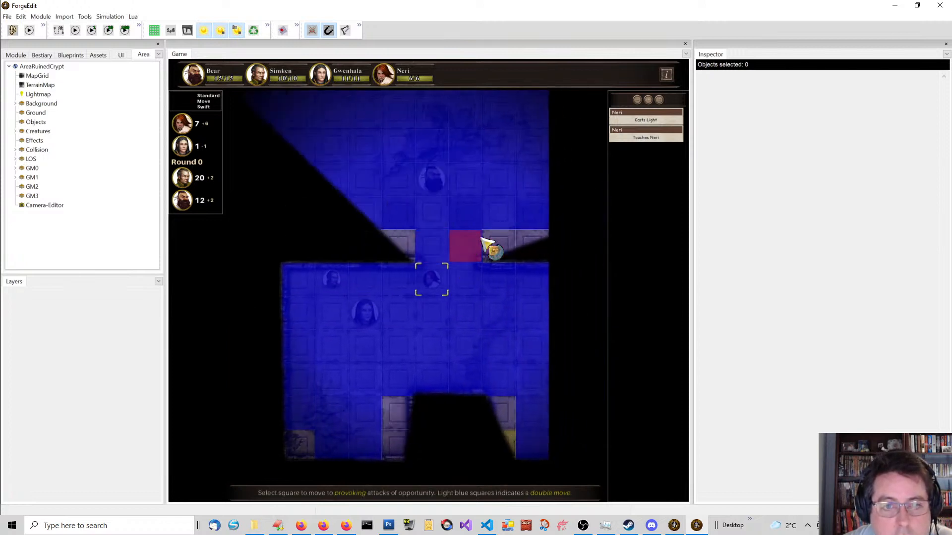
click(471, 230)
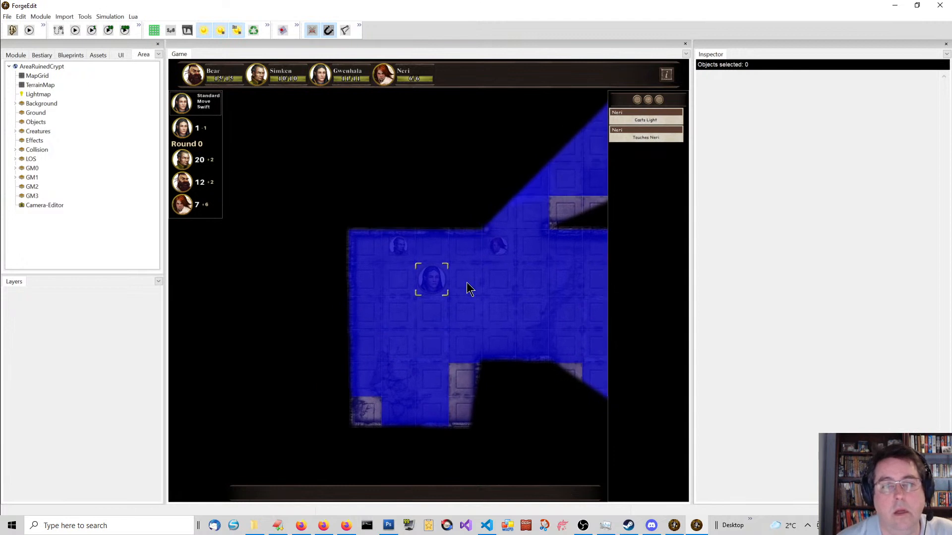
Use Gwenhala's Move action to walk her into the central hall beside Bear, and dismiss the actions menu
right_click(487, 295)
mouse_move(511, 310)
click(544, 307)
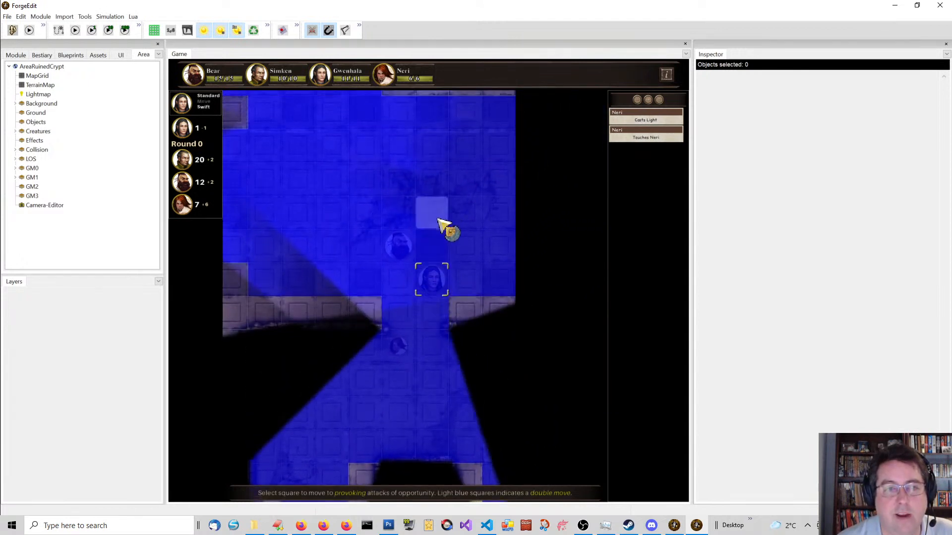
click(389, 215)
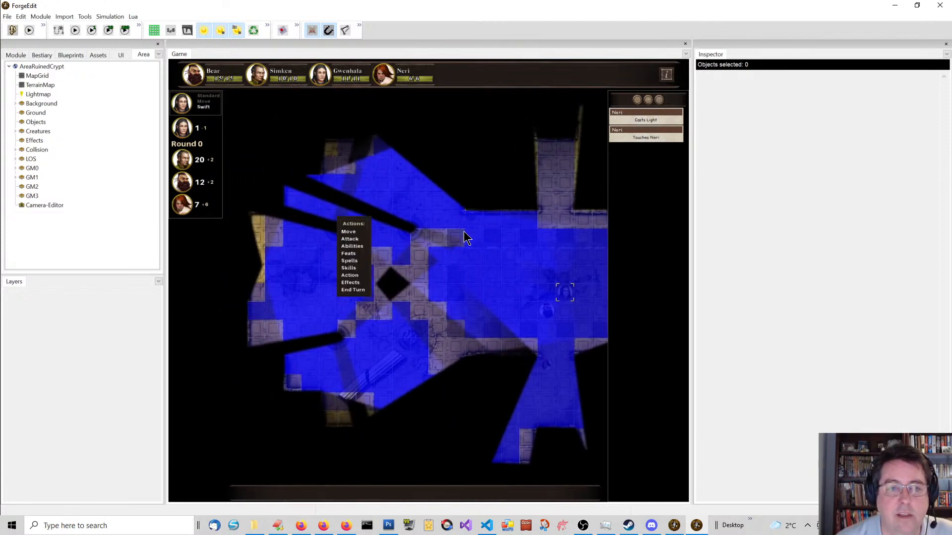
click(465, 231)
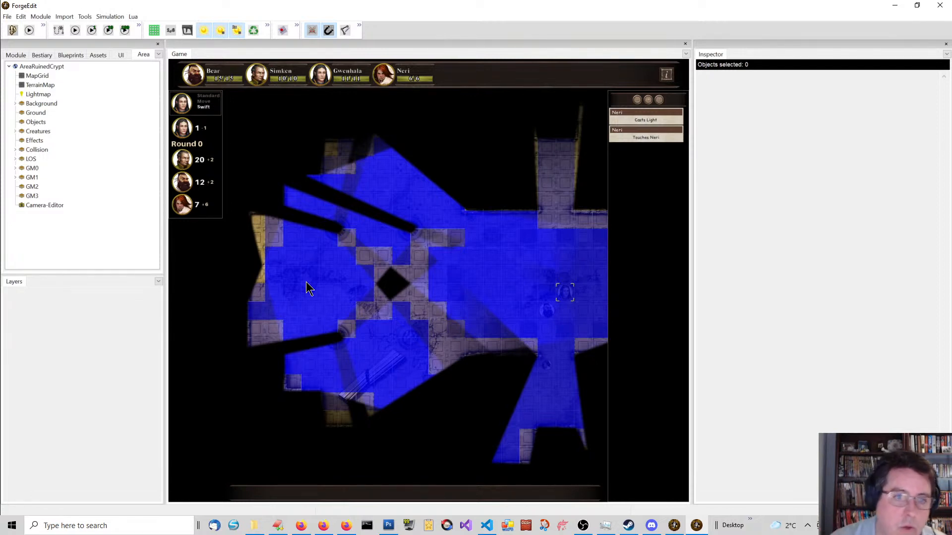
Turn off both light level overlays, end test play, and turn off the lightmap in the area editor
click(237, 30)
click(222, 31)
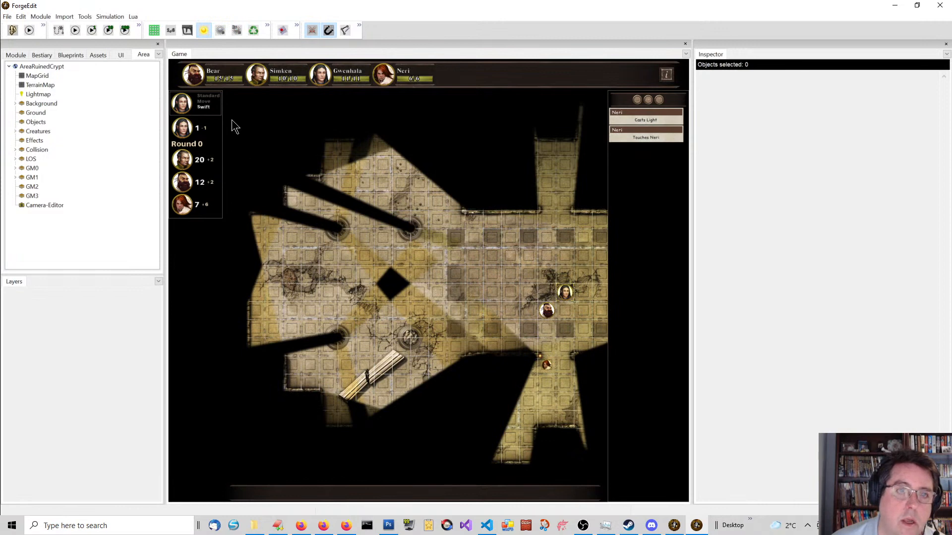
click(311, 30)
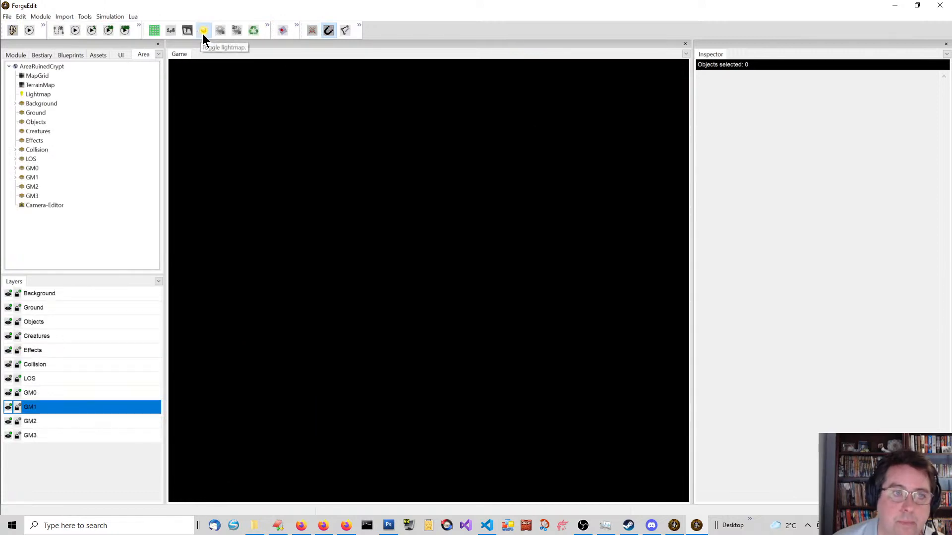
click(202, 34)
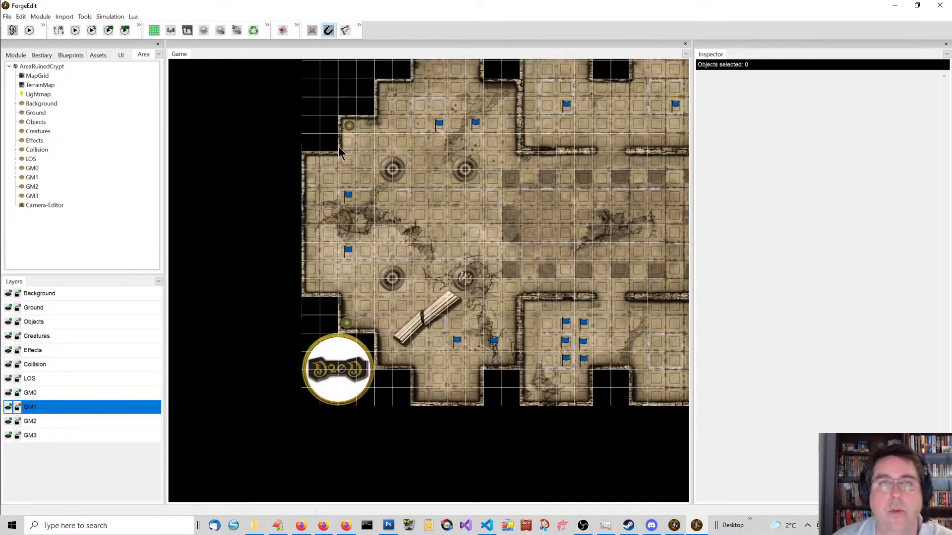
Switch to the File Explorer window and go up from ForgeEdit to the D20 Dungeons folder
click(895, 6)
click(629, 78)
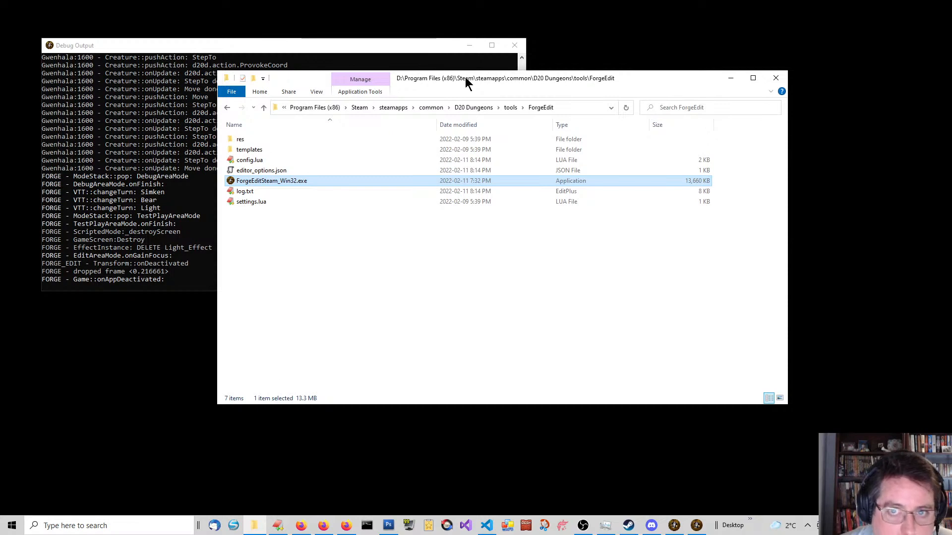
drag(464, 79, 420, 109)
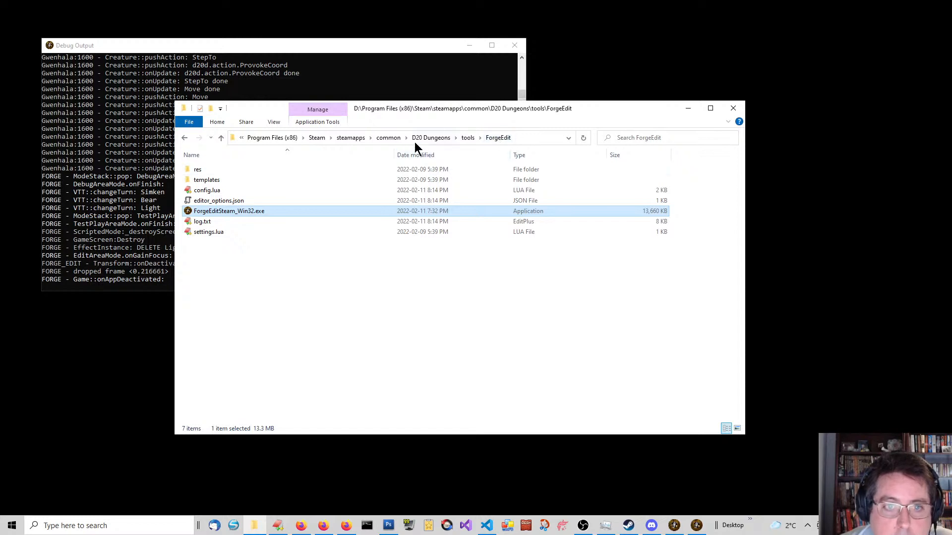
click(433, 138)
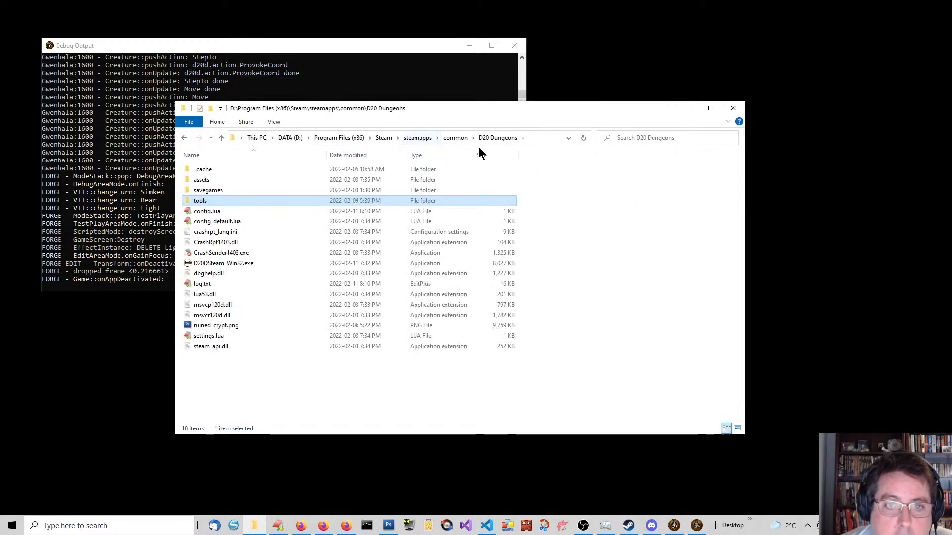
Open the assets\modules\A0_TheArena\lua\areas folder inside D20 Dungeons
click(200, 178)
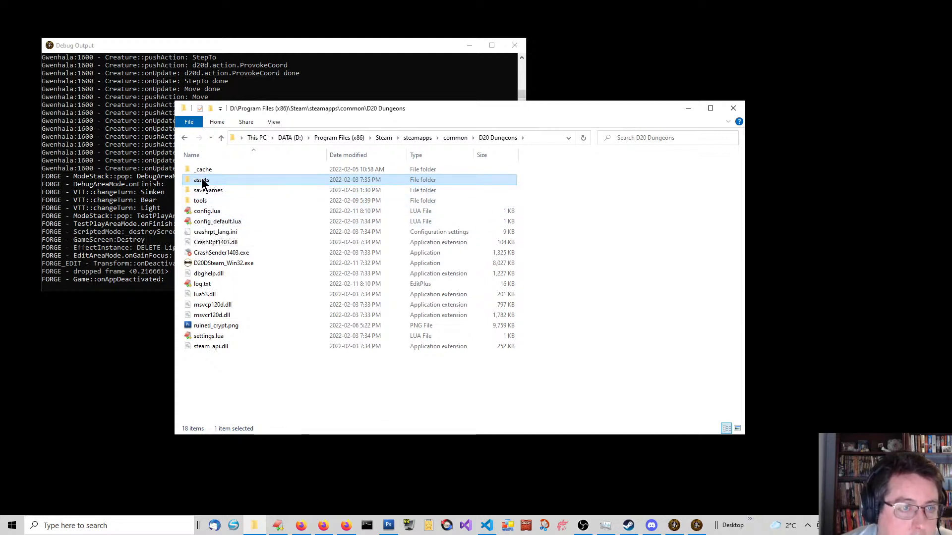
mouse_move(201, 182)
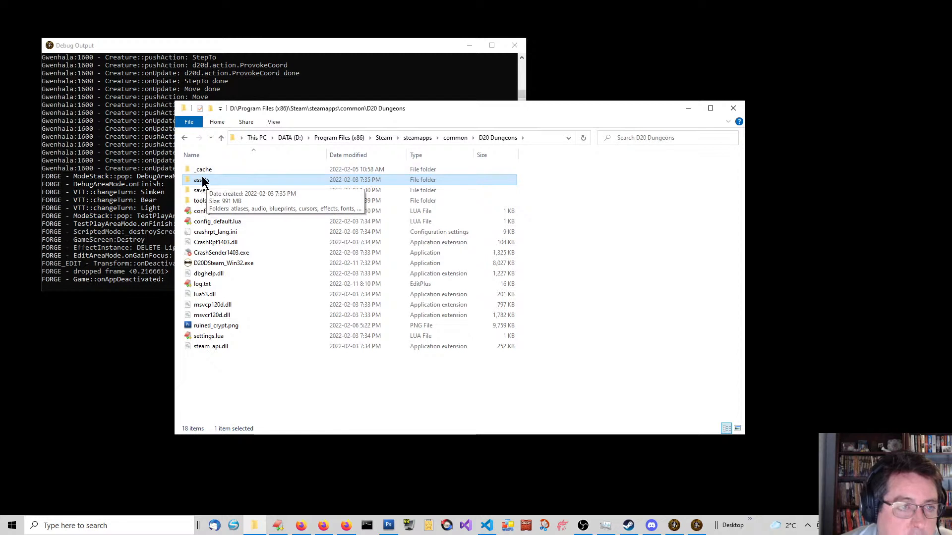
double_click(202, 181)
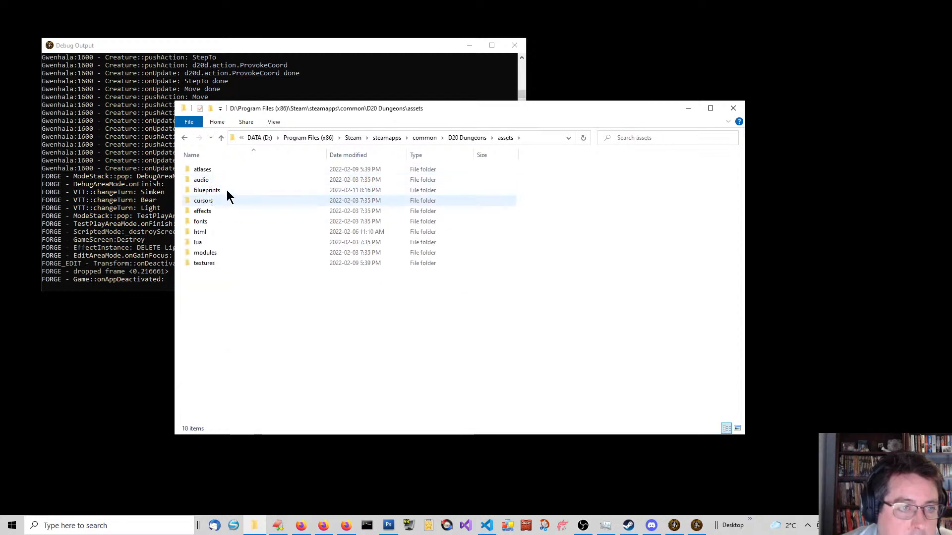
double_click(207, 254)
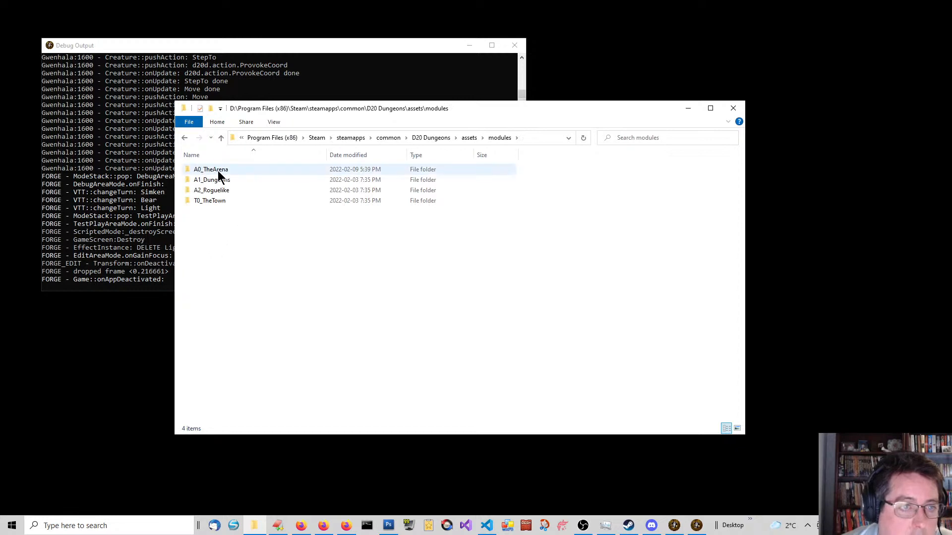
double_click(218, 170)
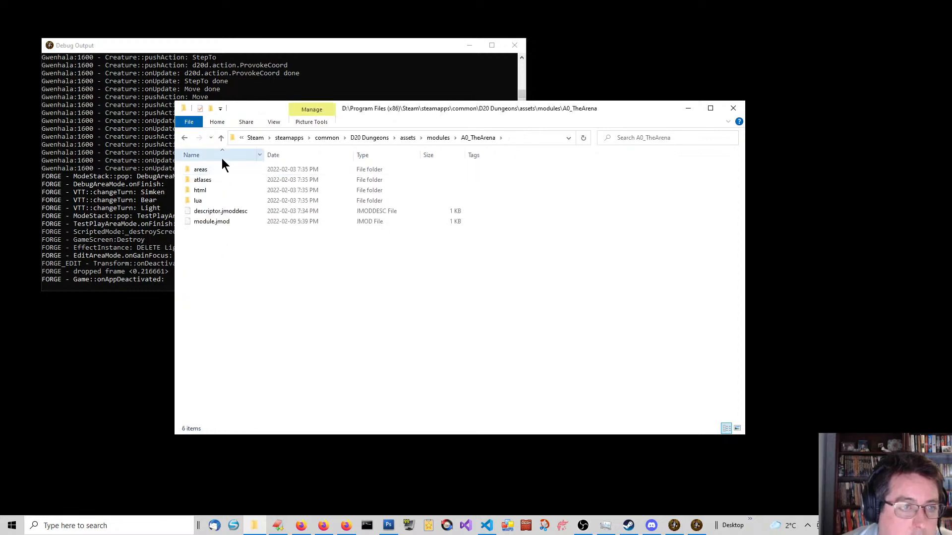
double_click(200, 201)
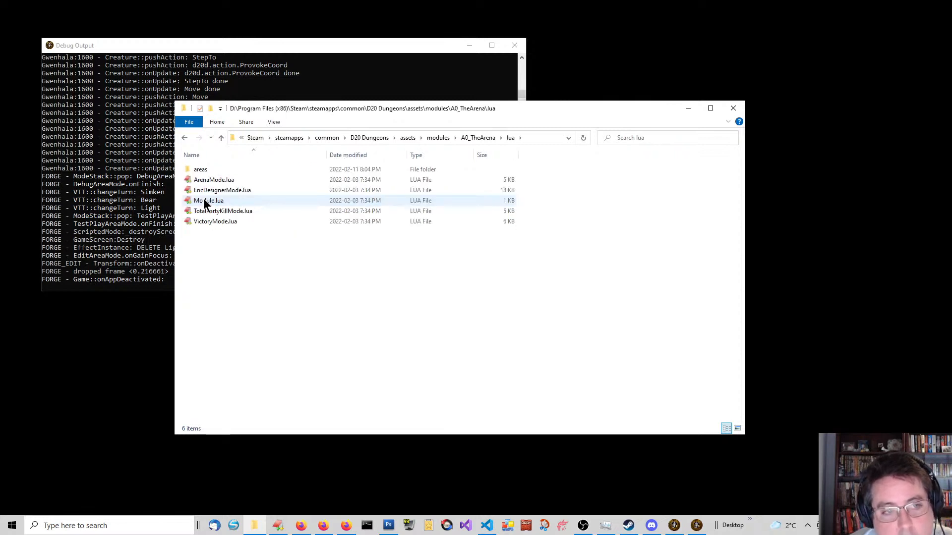
click(207, 168)
double_click(207, 168)
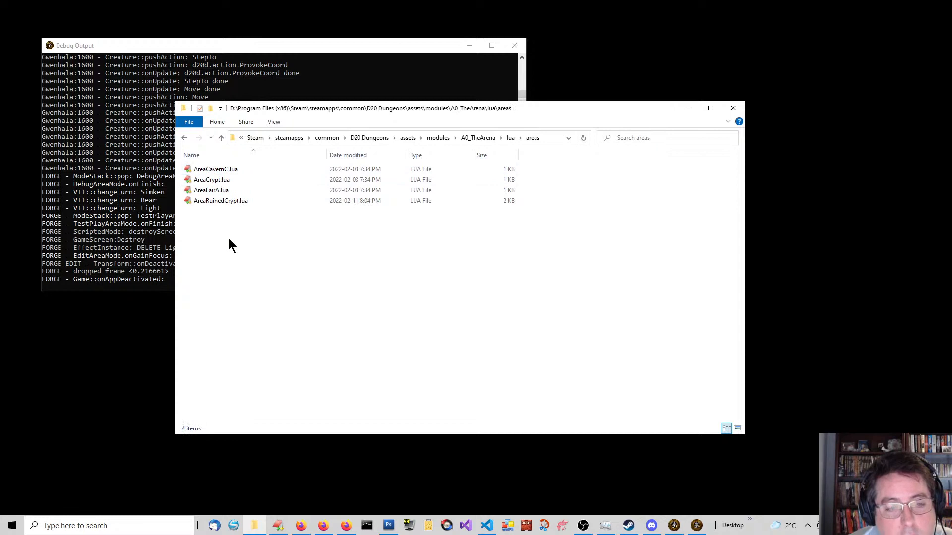
Open AreaRuinedCrypt.lua in EditPlus and maximize the editor window
click(227, 200)
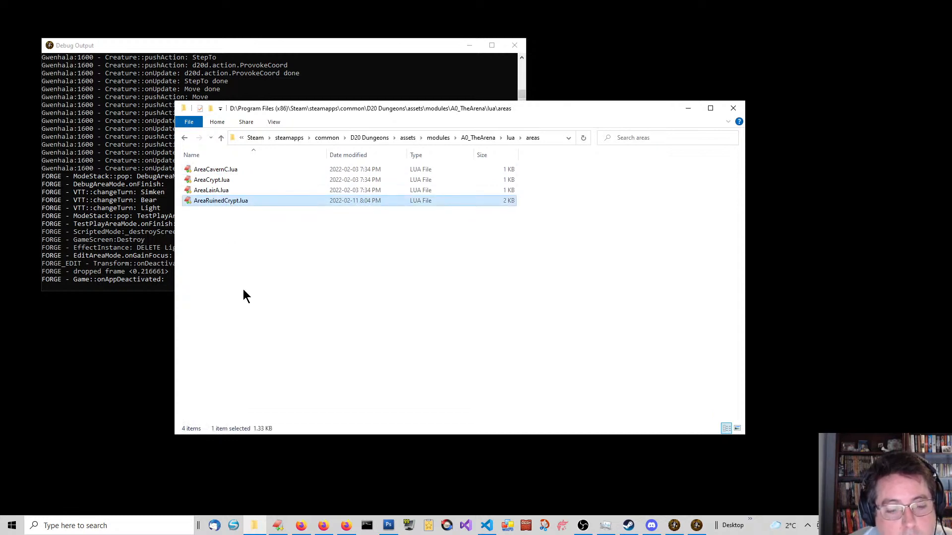
double_click(222, 203)
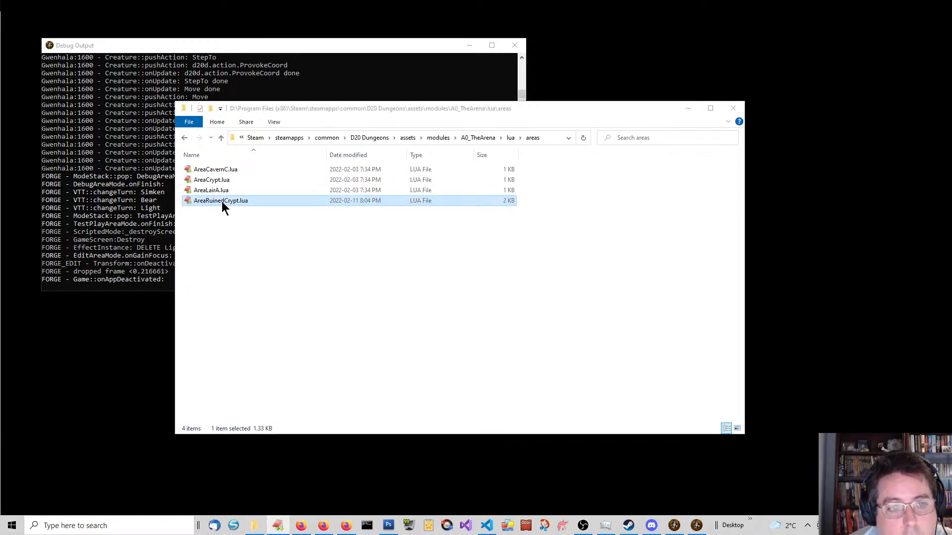
drag(1, 174, 522, 127)
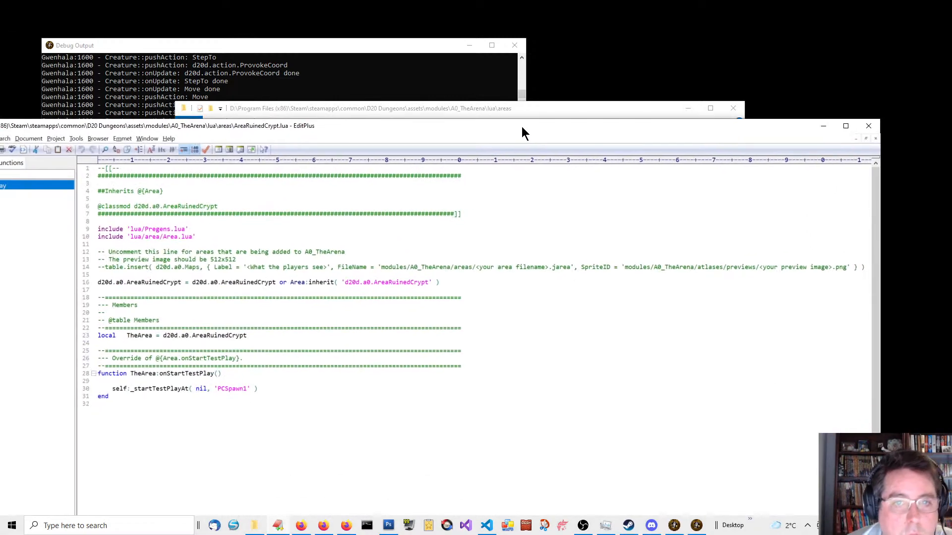
double_click(521, 127)
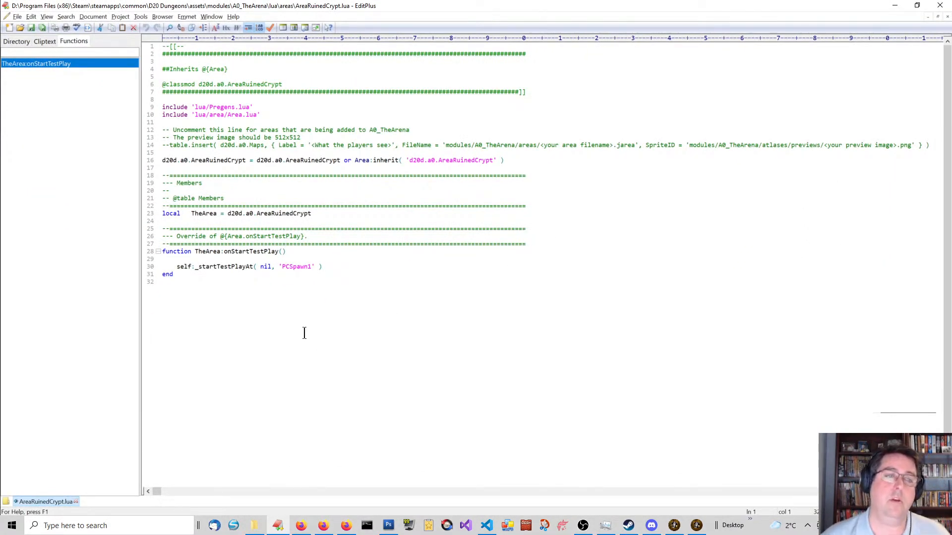
Uncomment the table.insert line on line 14 that adds the area to the A0_TheArena maps
click(205, 145)
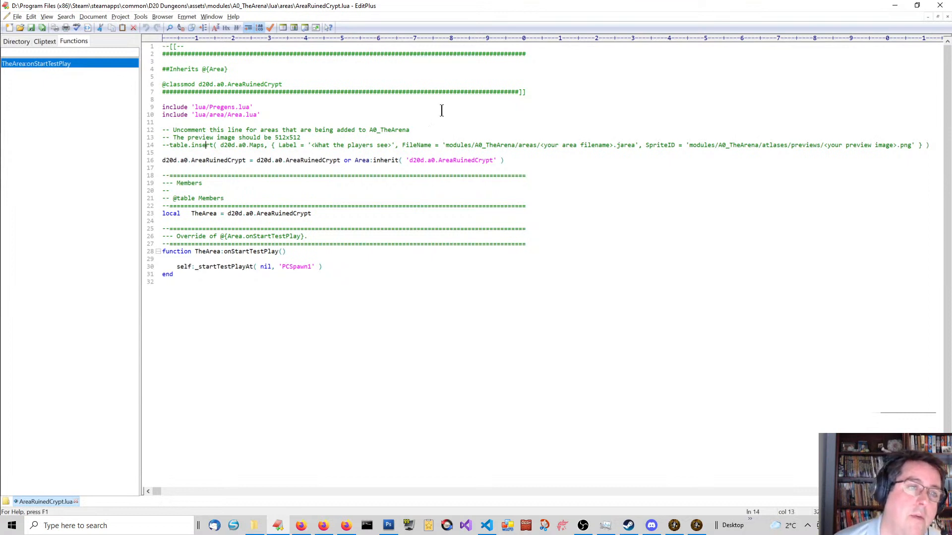
key(Delete)
key(Delete)
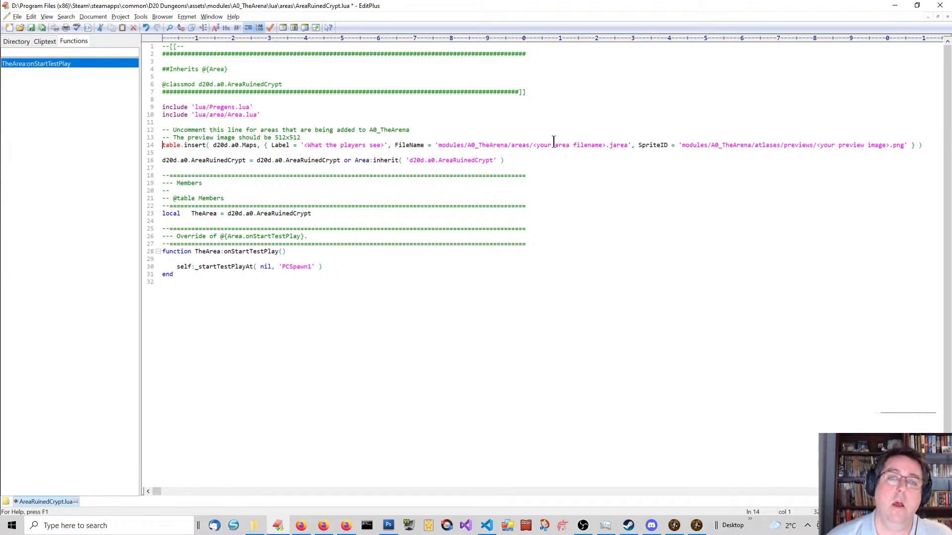
Replace the <your area filename> placeholder in the FileName path with AreaRuinedCrypt
click(534, 146)
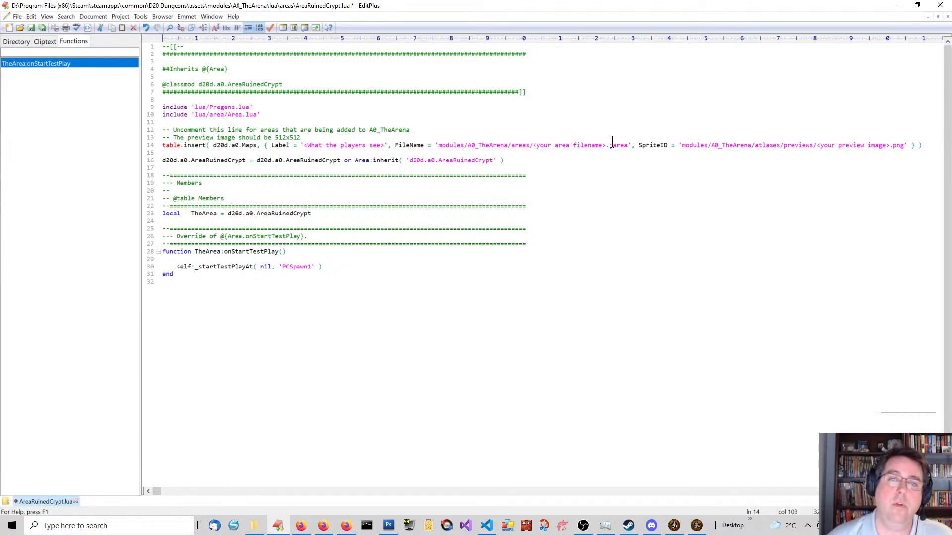
key(shift+Right)
key(shift+Right)
key(shift+Right)
key(shift+Right)
key(shift+Right)
key(shift+Right)
key(shift+Right)
key(shift+Right)
key(shift+Right)
key(shift+Right)
key(shift+Right)
key(shift+Right)
key(shift+Right)
key(shift+Right)
key(shift+Right)
key(shift+Right)
key(shift+Right)
key(shift+Right)
key(shift+Right)
key(shift+Right)
text(Area)
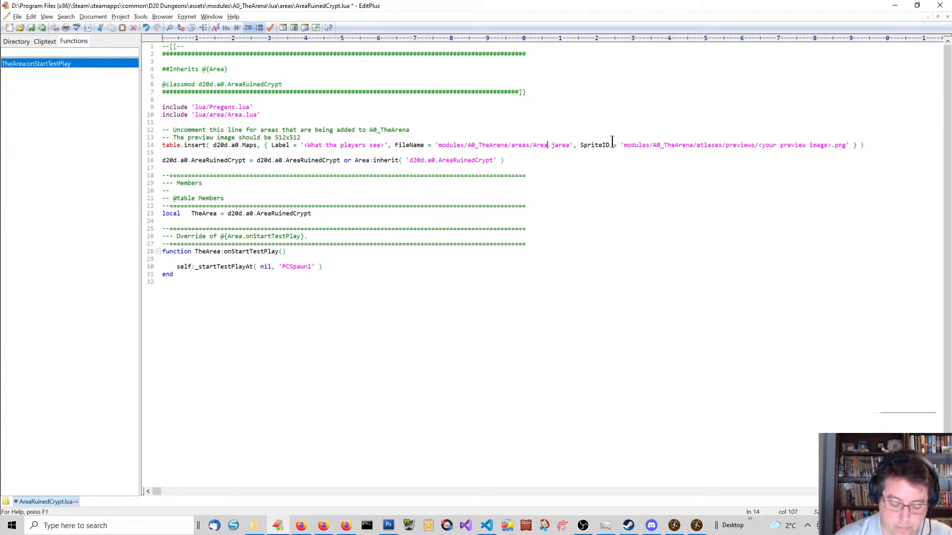
text(Ruined)
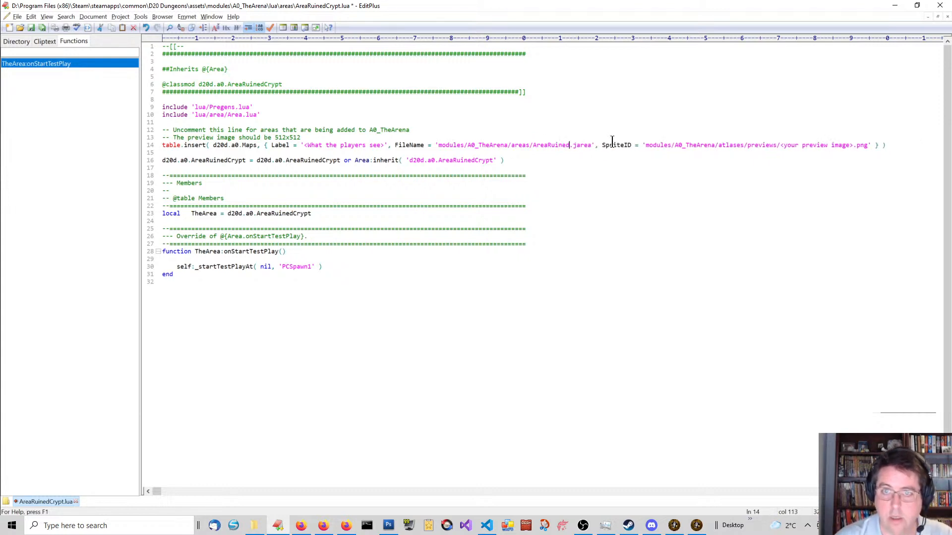
text(Crypt)
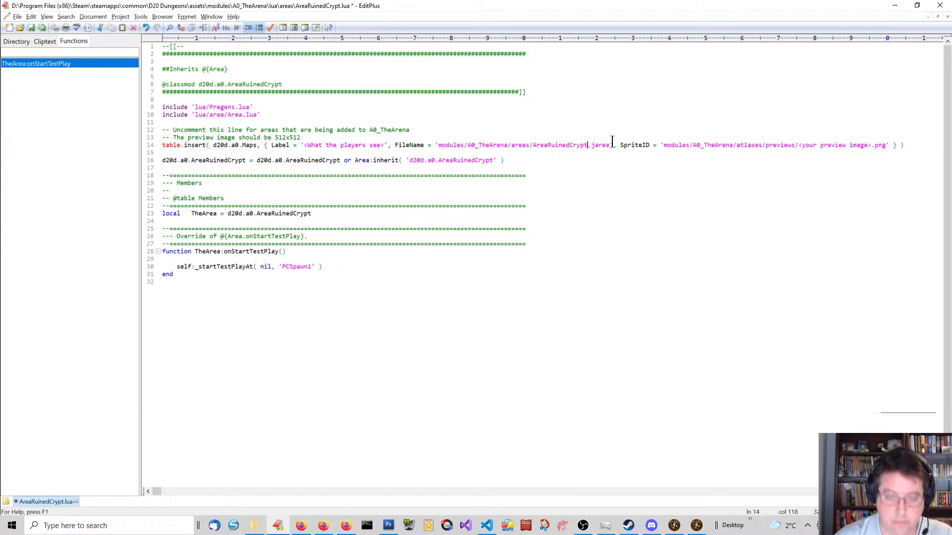
Return to File Explorer, check the AreaRuinedCrypt.lua script's location, and open A0_TheArena's areas folder to check the area file names
click(894, 6)
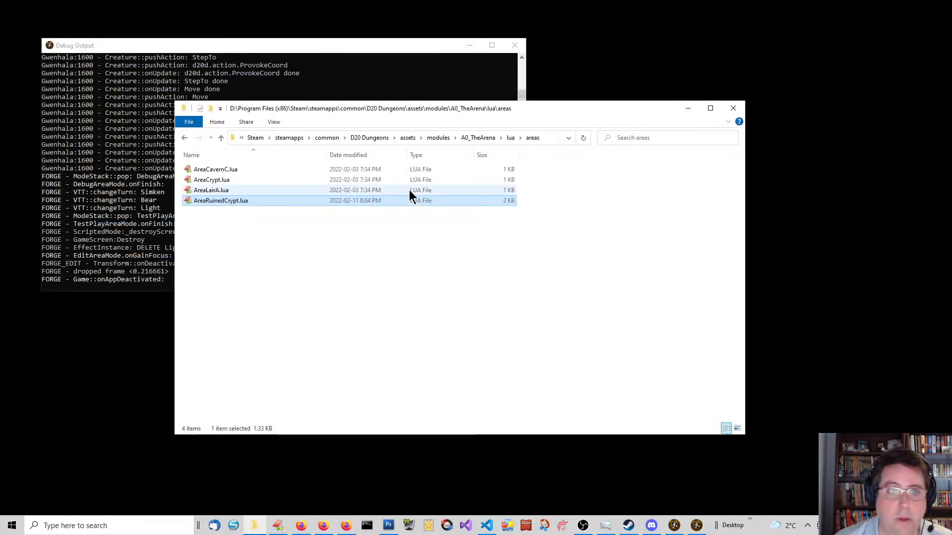
click(511, 138)
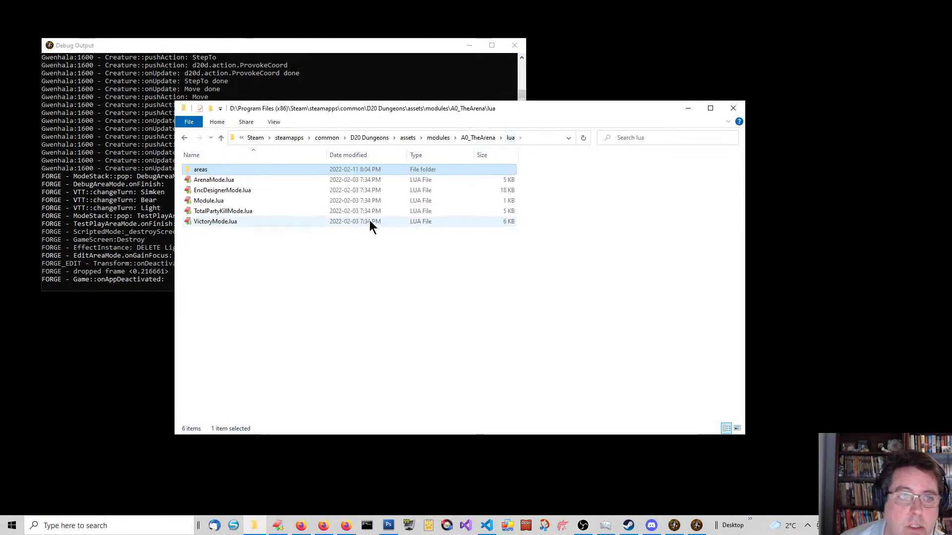
double_click(200, 172)
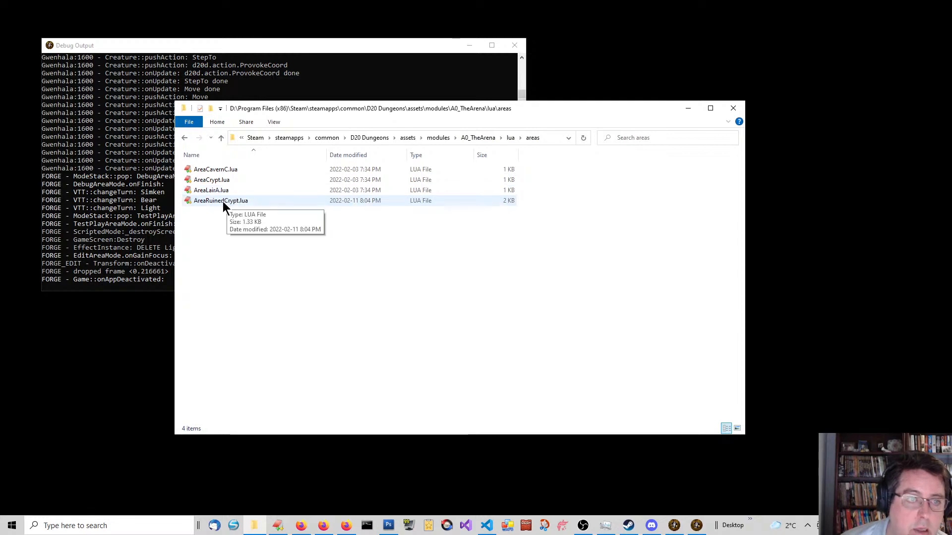
click(225, 203)
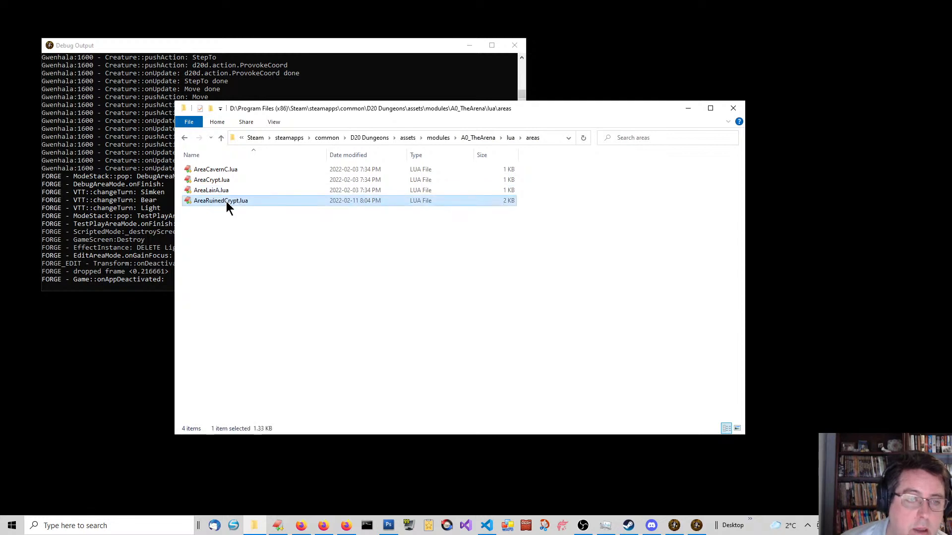
click(511, 139)
click(489, 139)
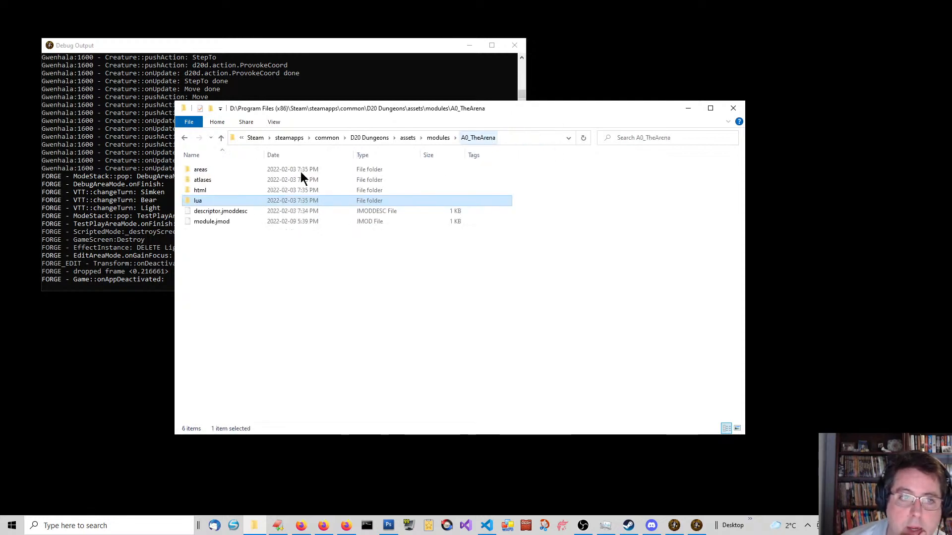
double_click(202, 172)
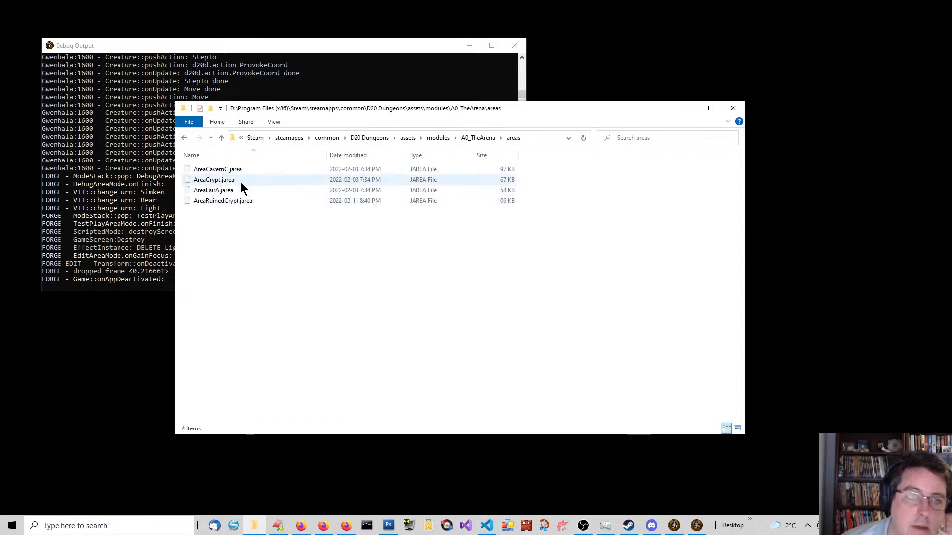
Copy the full file name AreaRuinedCrypt.jarea, extension included, from the areas folder without renaming the file
click(223, 200)
key(F2)
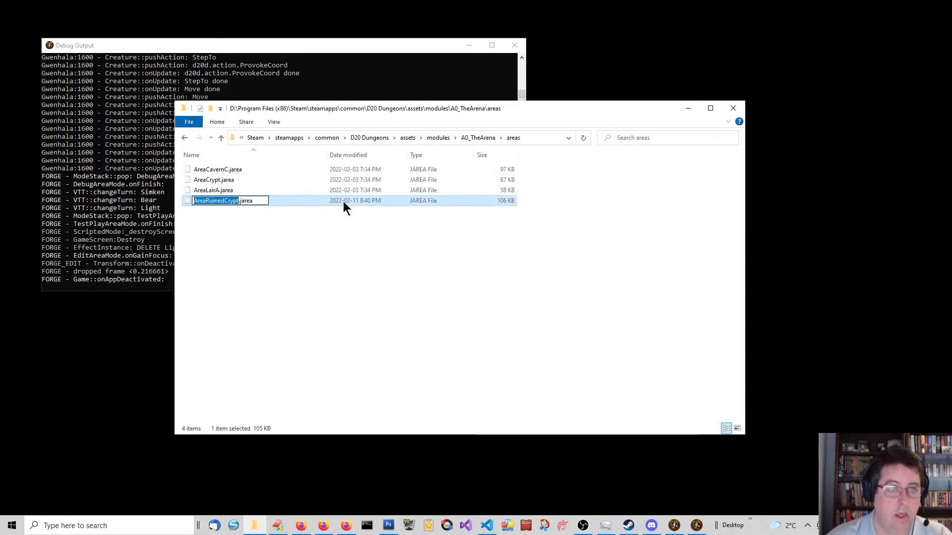
key(ctrl+a)
key(ctrl+c)
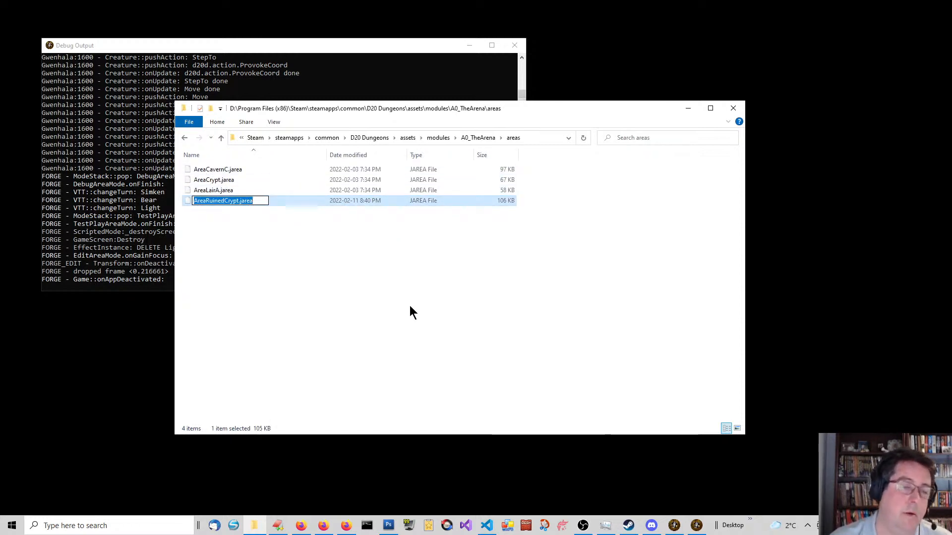
click(407, 310)
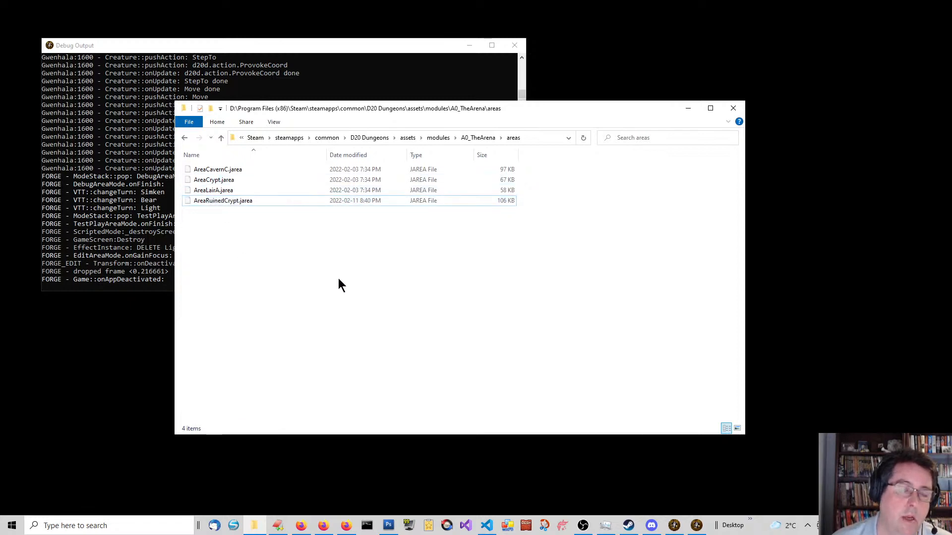
Switch to EditPlus and replace the area file name in line 14's FileName path with the copied AreaRuinedCrypt.jarea, without doubling the extension
key(alt+Tab)
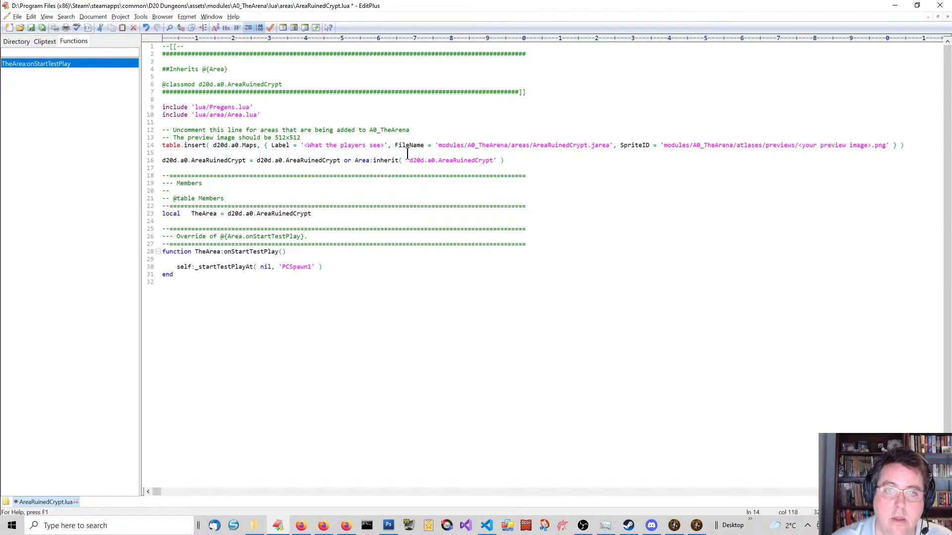
double_click(559, 146)
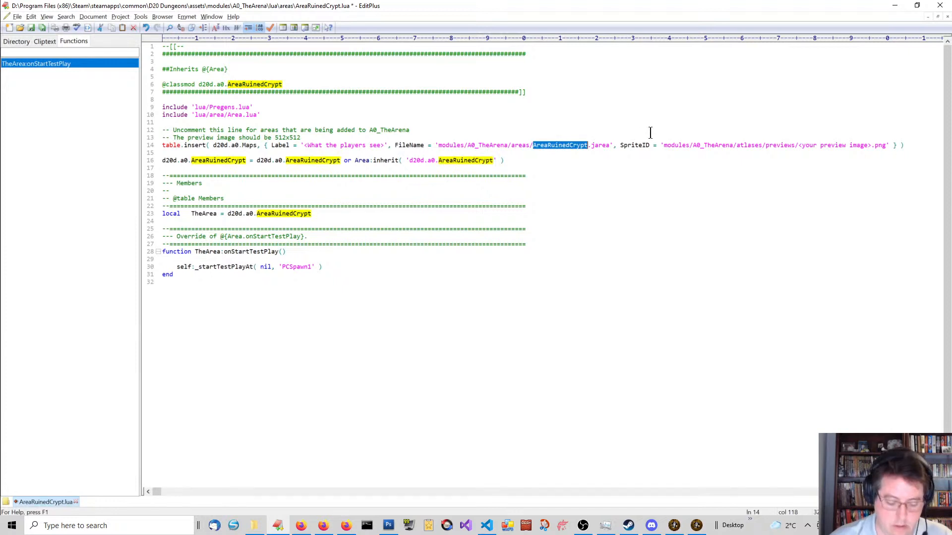
key(ctrl+v)
key(ctrl+shift+Right)
key(ctrl+shift+Right)
key(Delete)
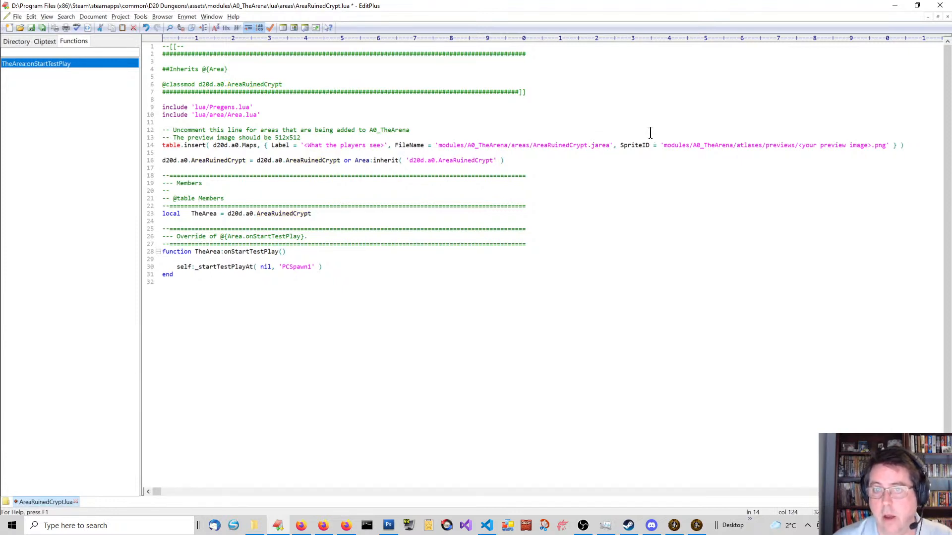
key(End)
key(Left)
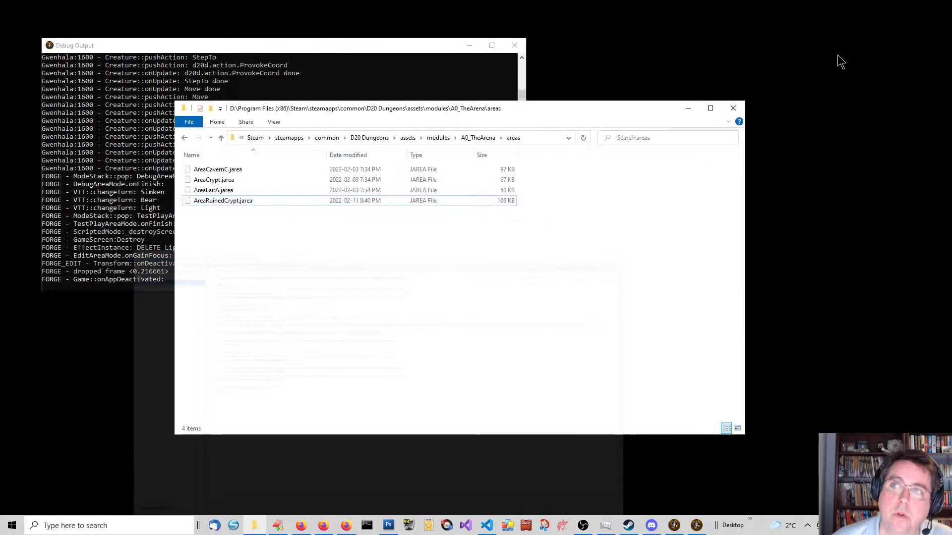
Minimize the EditPlus, Debug Output and File Explorer windows and switch to ruined_crypt.png in Photoshop
click(894, 5)
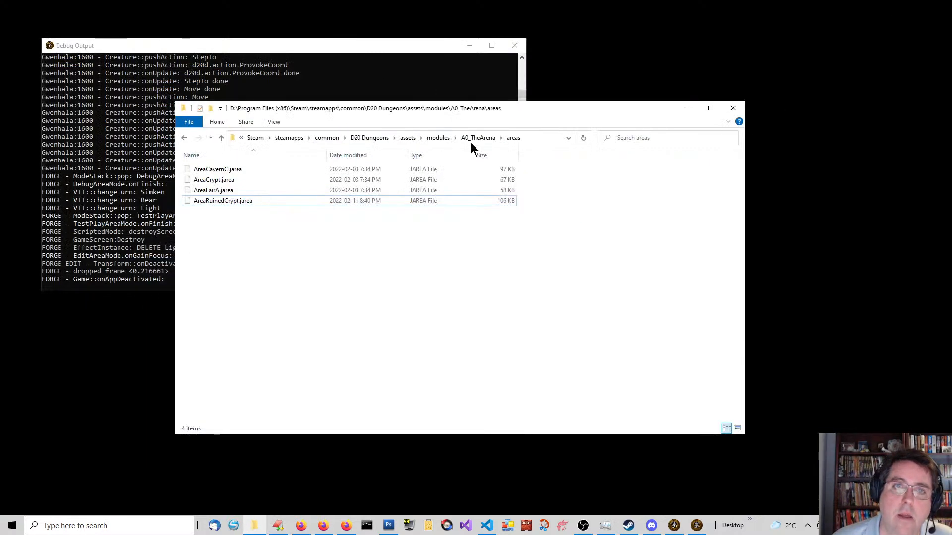
click(469, 45)
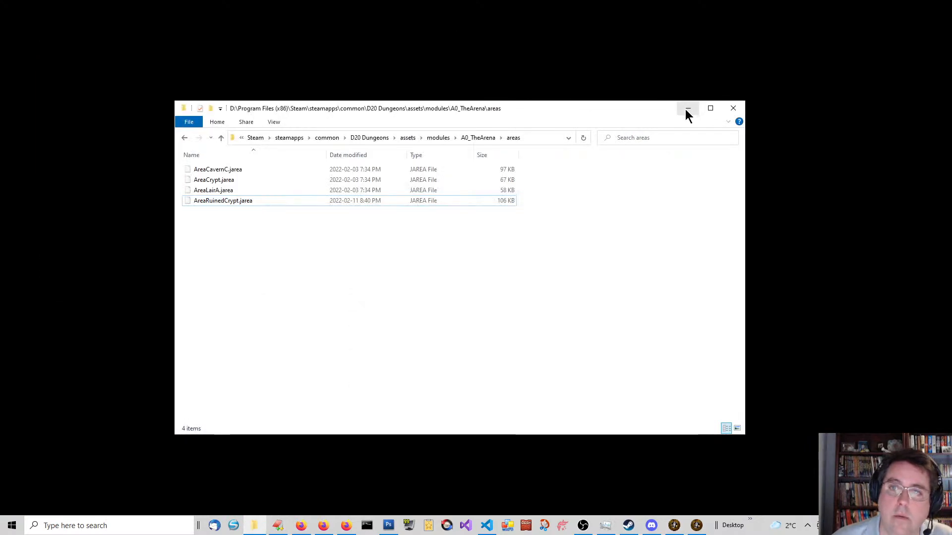
click(687, 108)
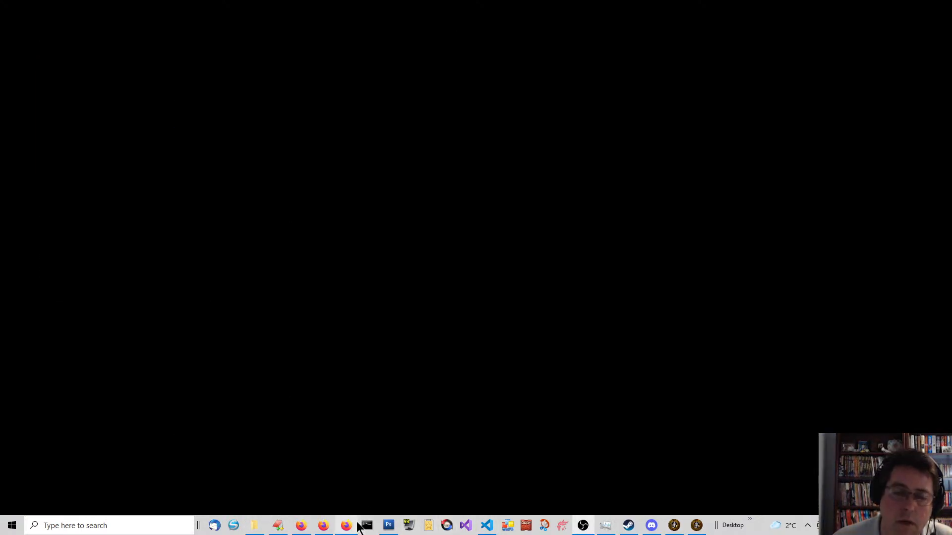
click(254, 526)
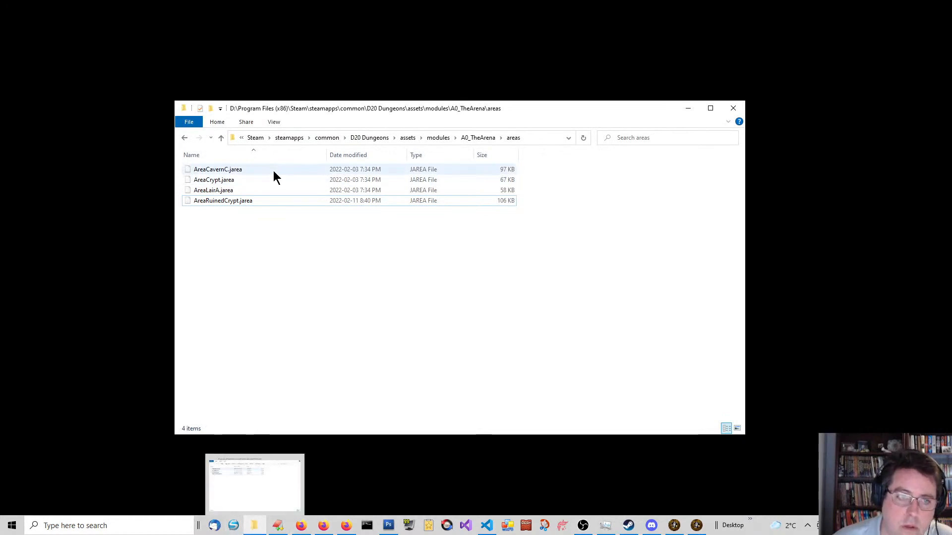
click(253, 528)
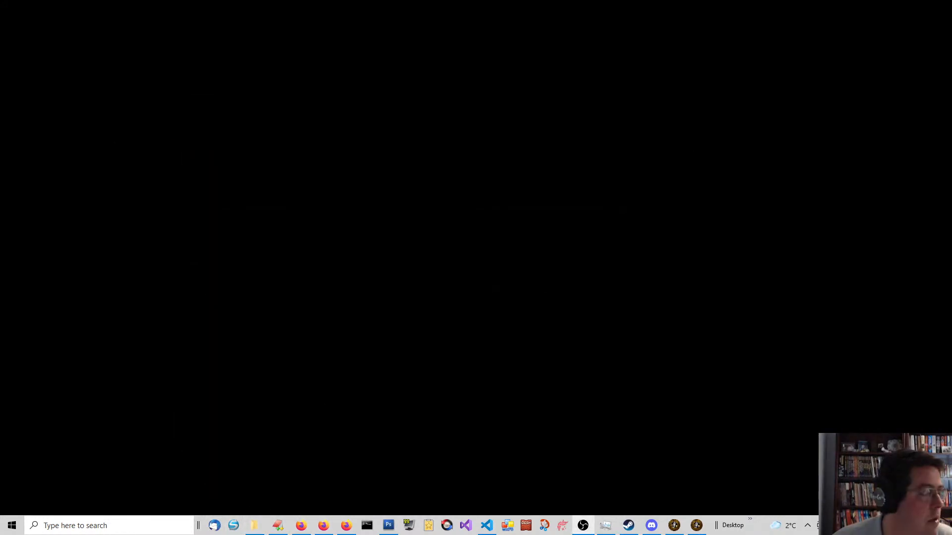
click(391, 526)
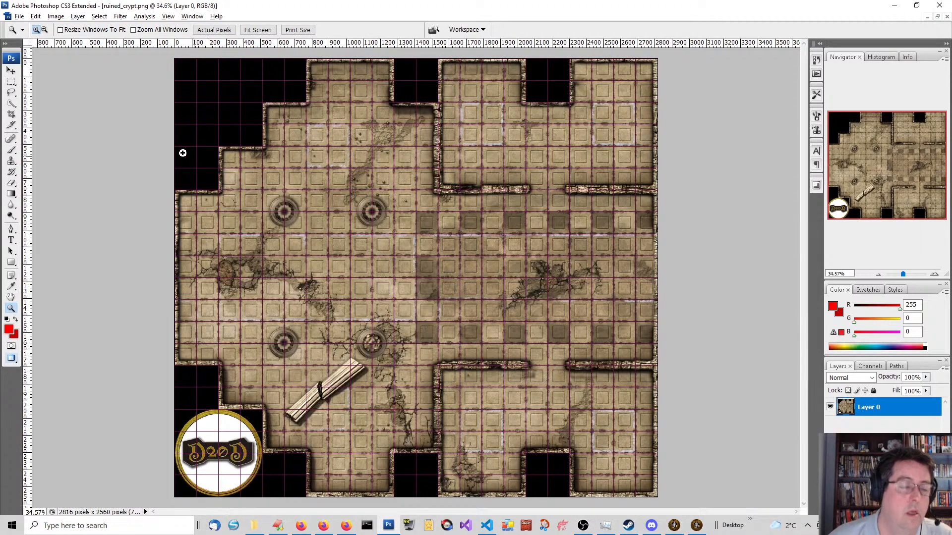
Resize the ruined_crypt.png image to a width of 512 pixels with its proportions constrained
click(55, 16)
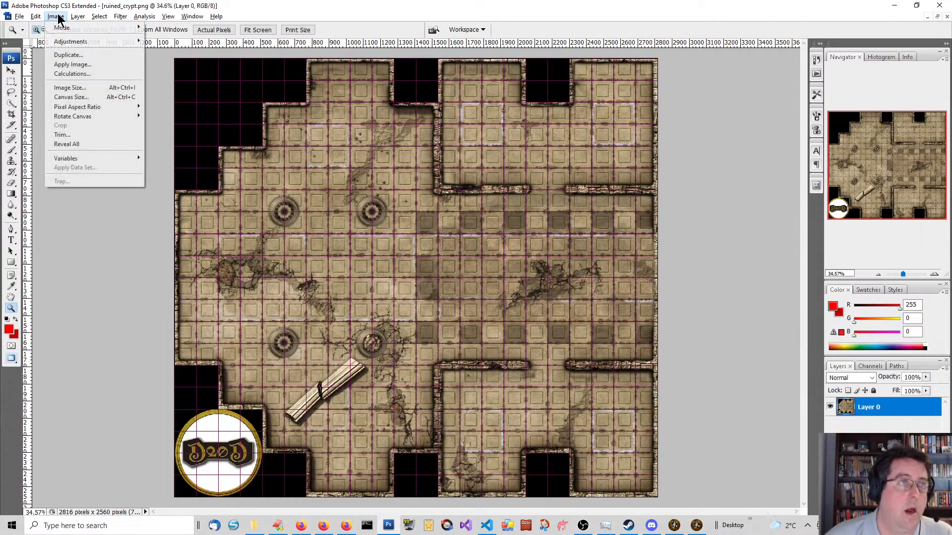
click(66, 89)
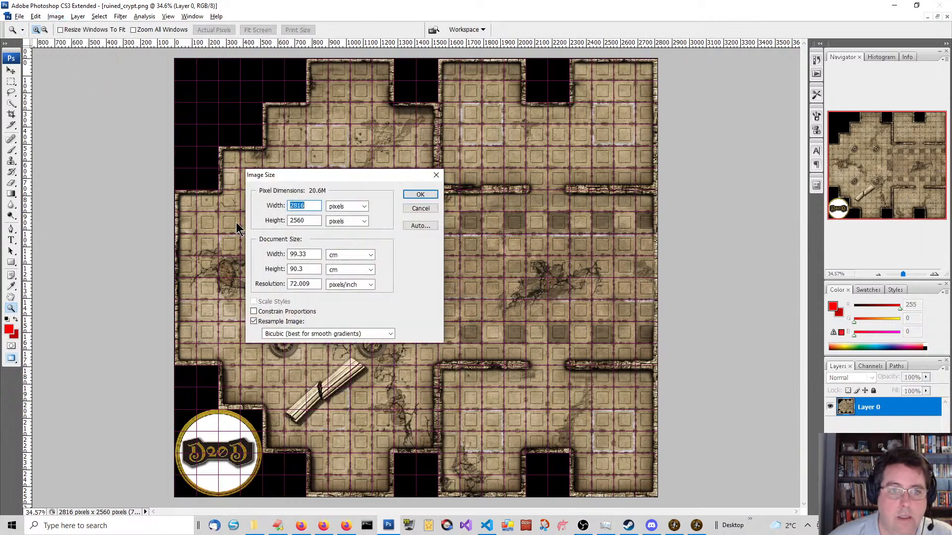
click(297, 311)
double_click(303, 207)
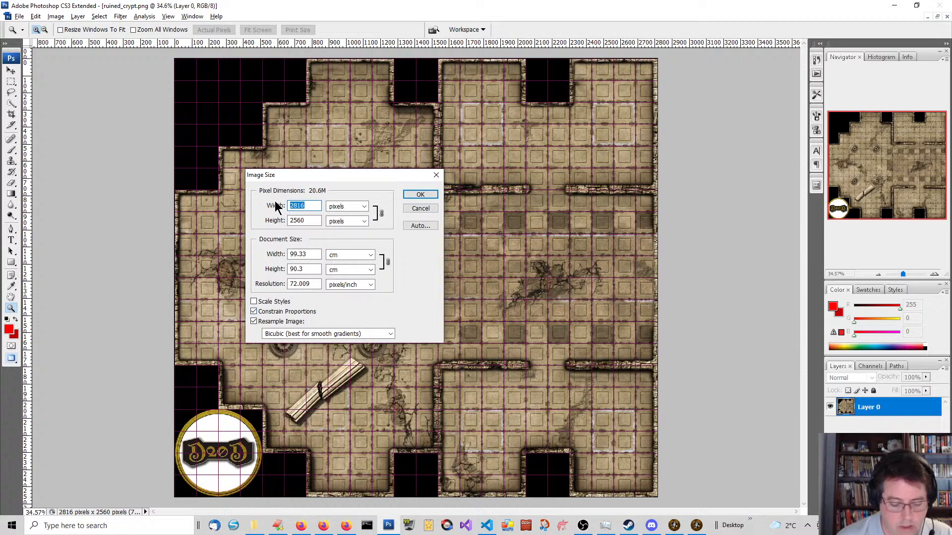
text(512)
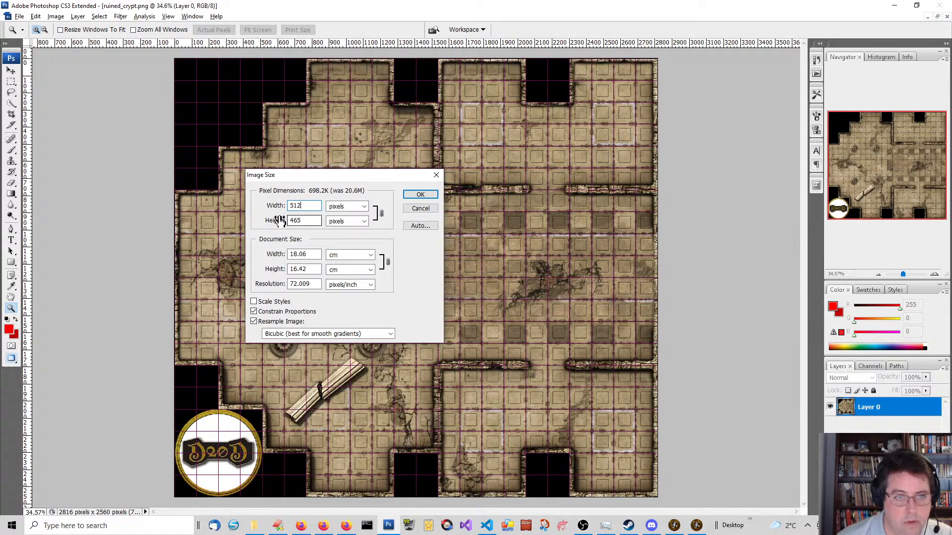
click(421, 195)
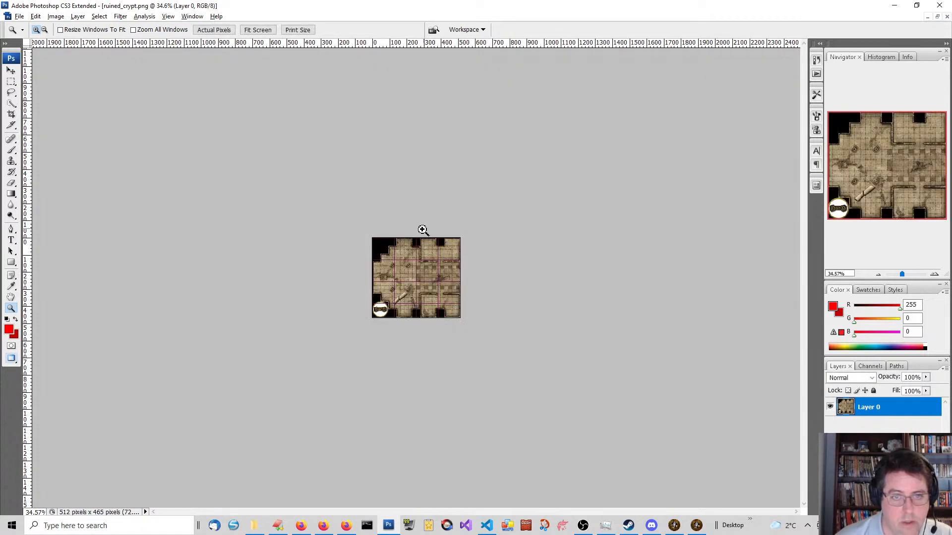
click(255, 29)
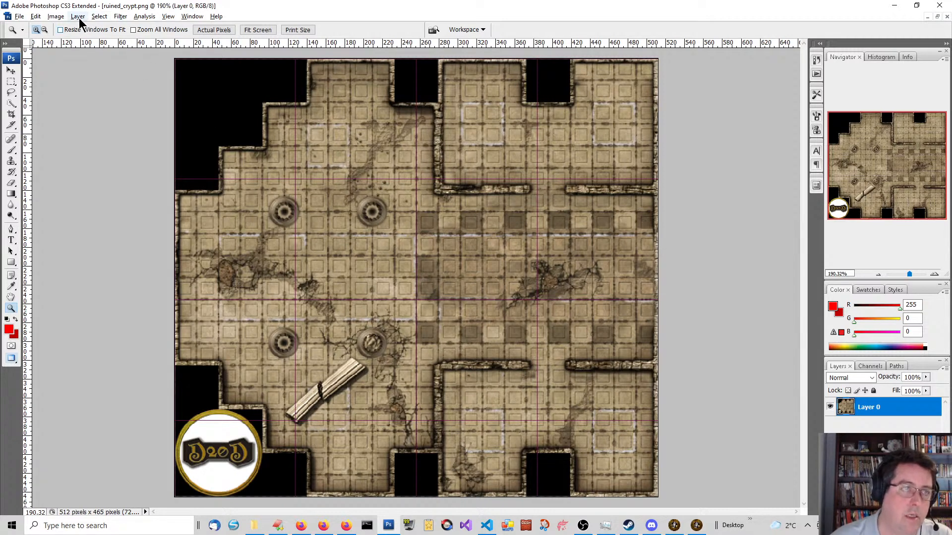
Enlarge the canvas to 600 by 600 pixels, keeping the map anchored in the centre
click(62, 18)
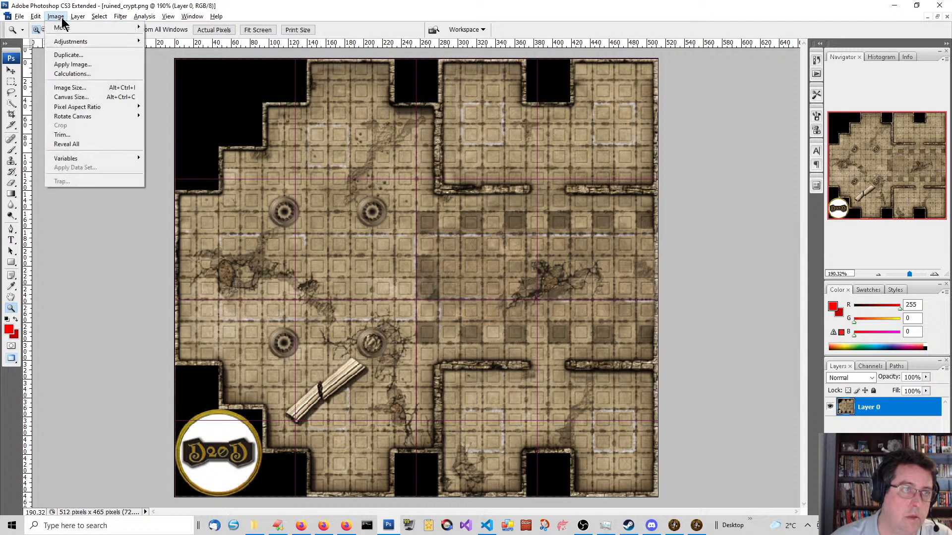
click(79, 99)
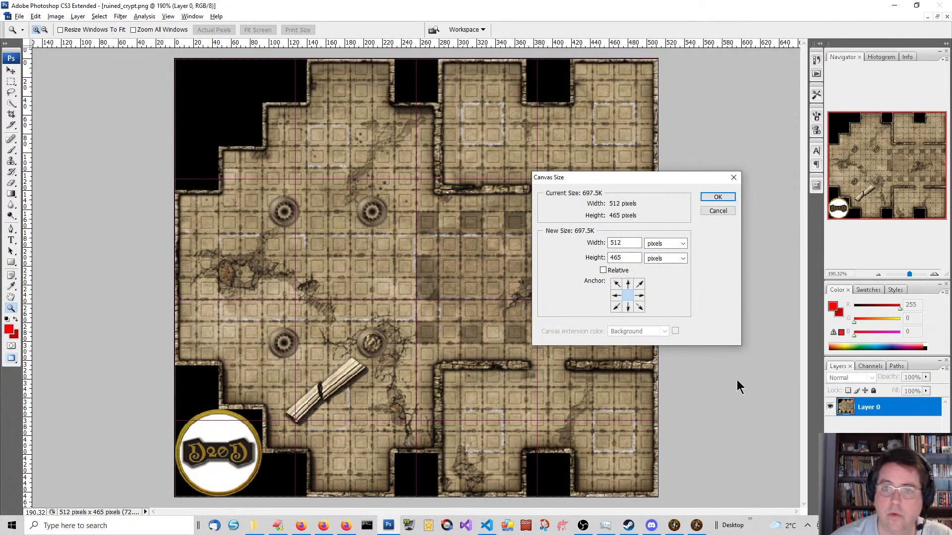
click(633, 243)
double_click(632, 243)
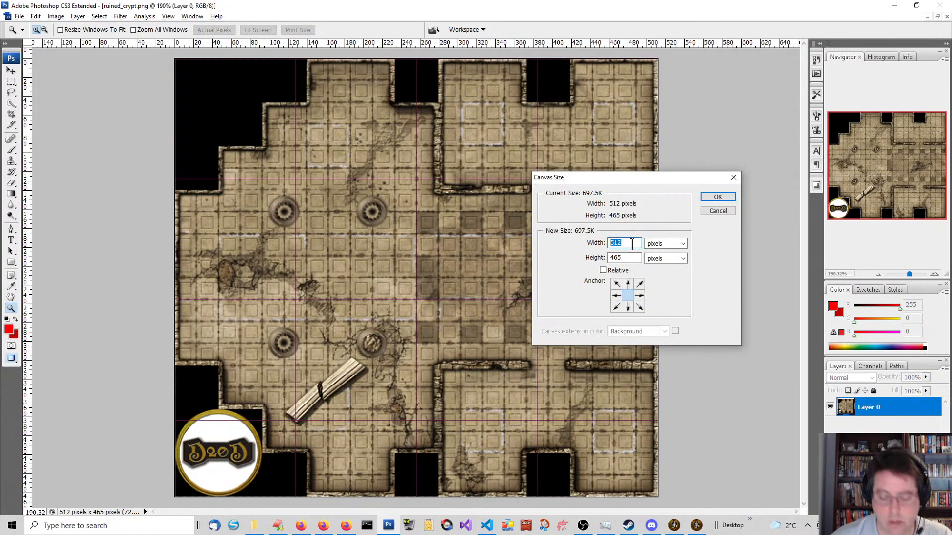
text(600)
key(Tab)
key(Tab)
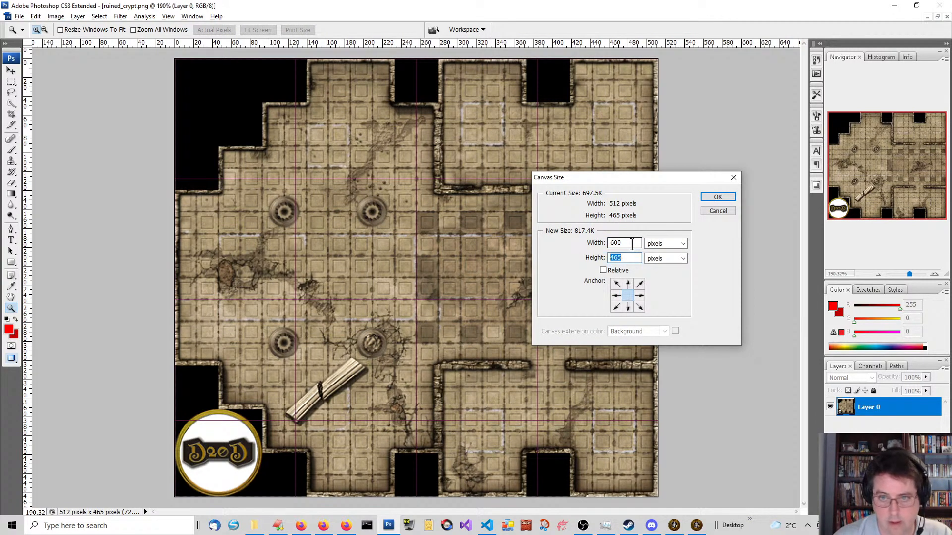
text(600)
key(Tab)
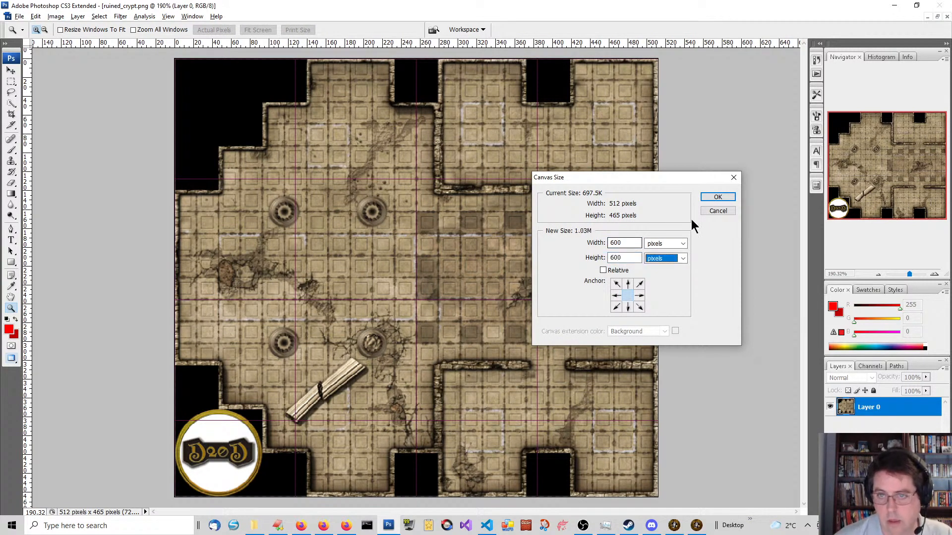
click(714, 196)
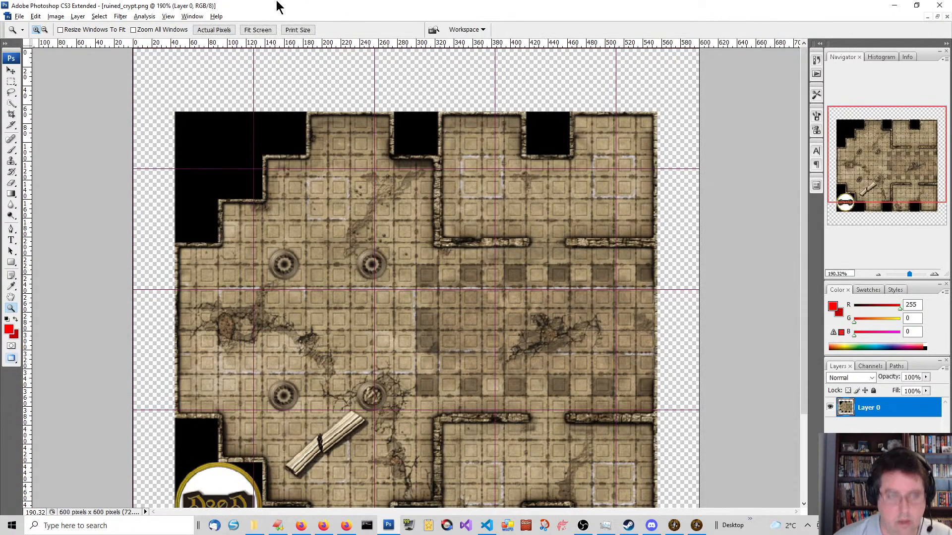
click(258, 29)
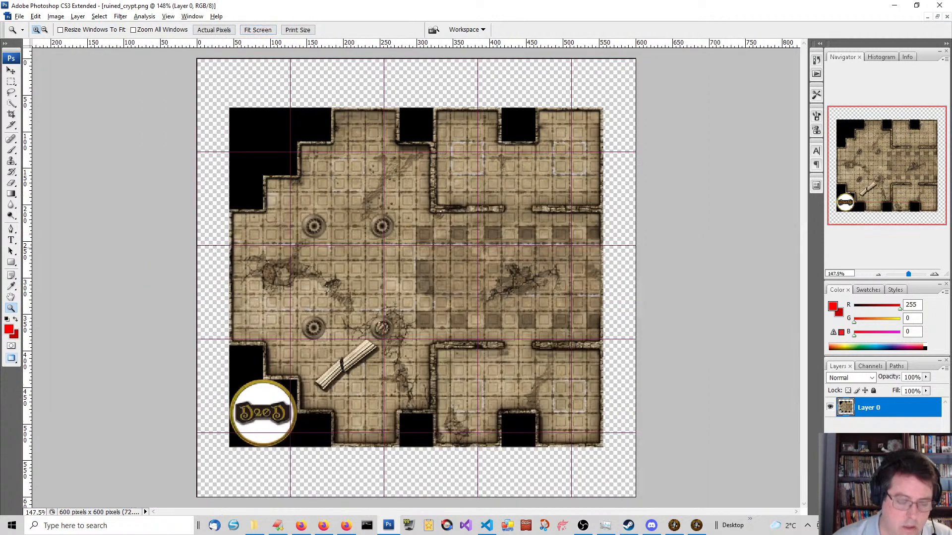
Try to select the transparent margin around the map with the Quick Selection tool, fill it with black at 100% opacity and clear the selection
key(w)
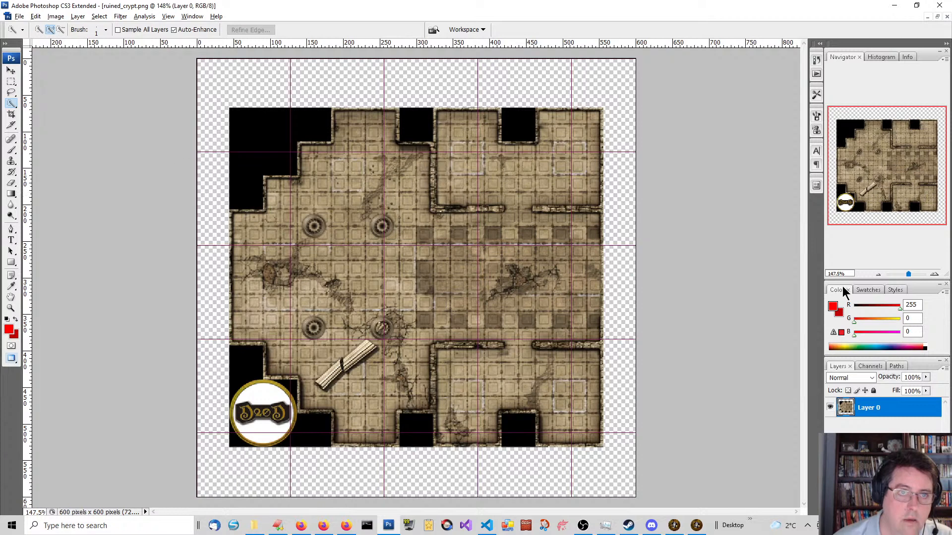
click(532, 180)
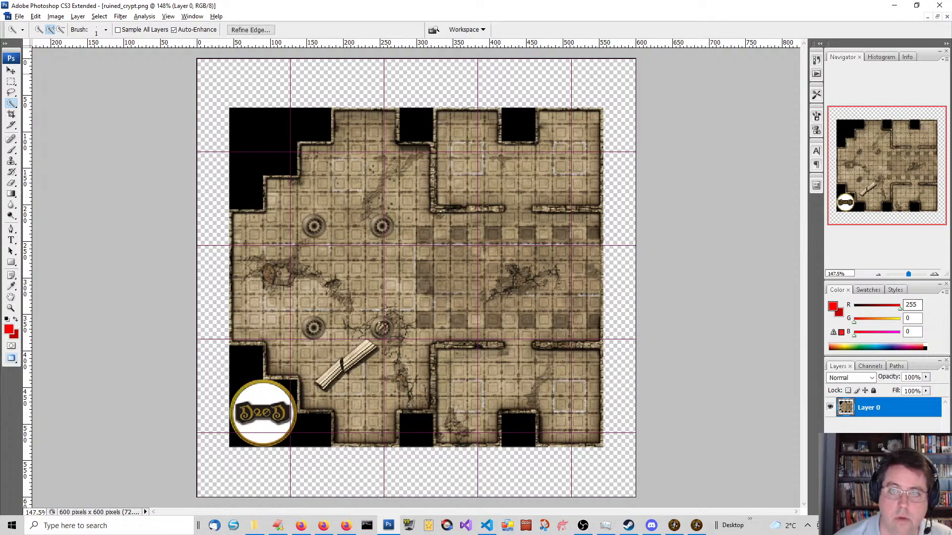
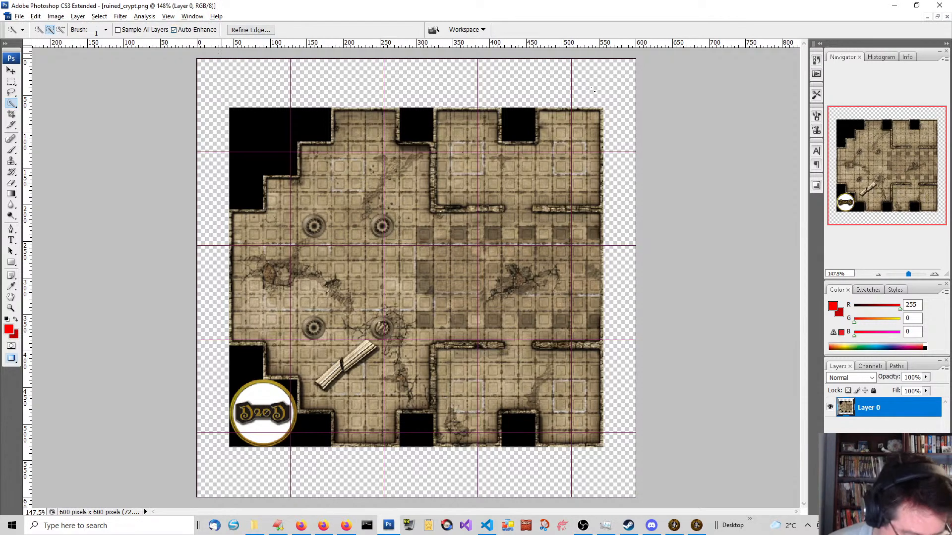
key(z)
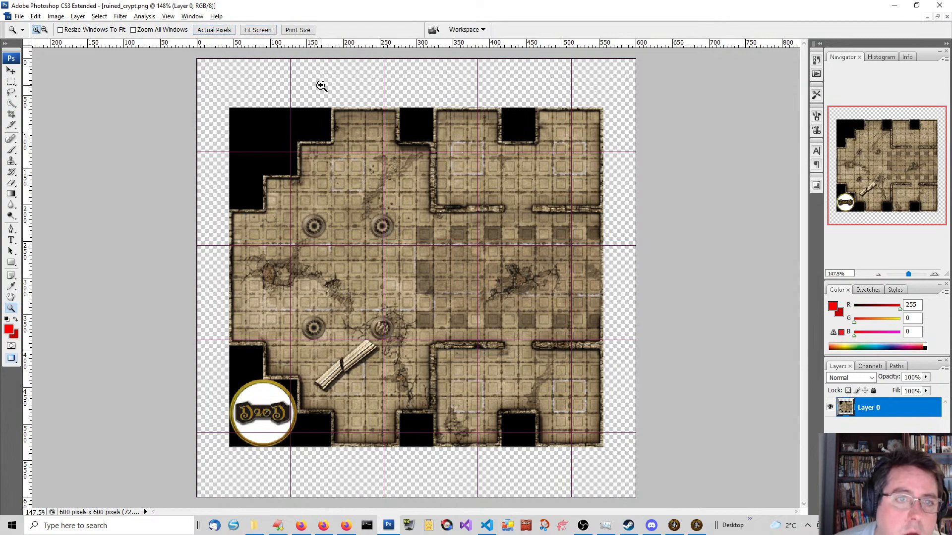
click(132, 79)
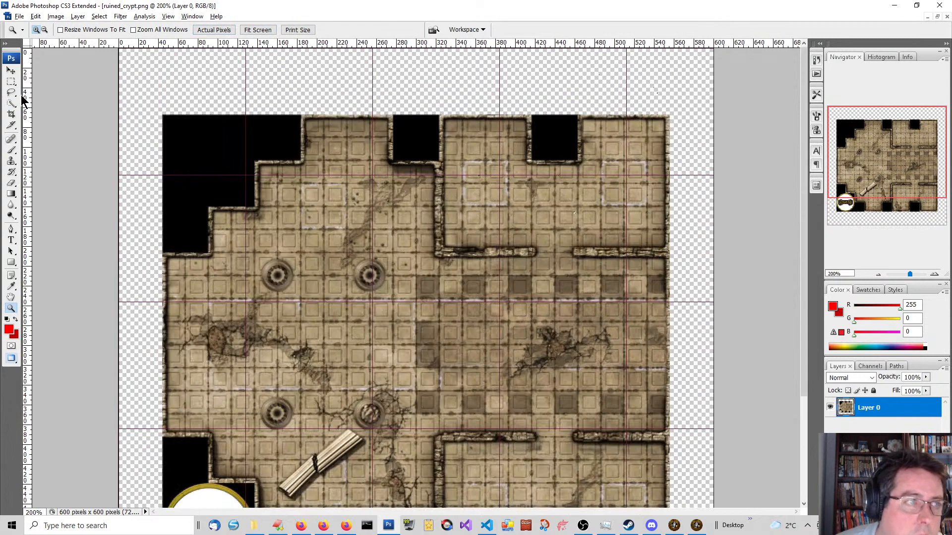
click(12, 105)
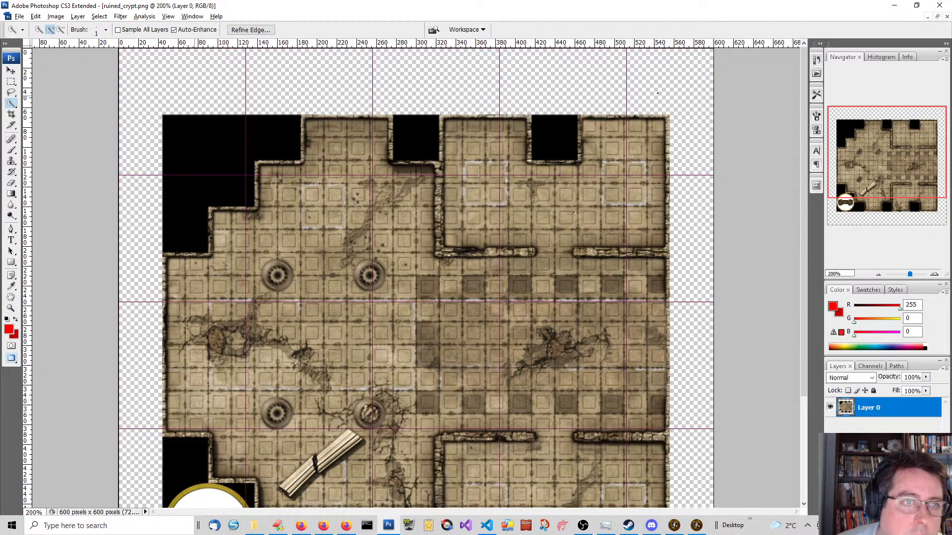
key(shift+F5)
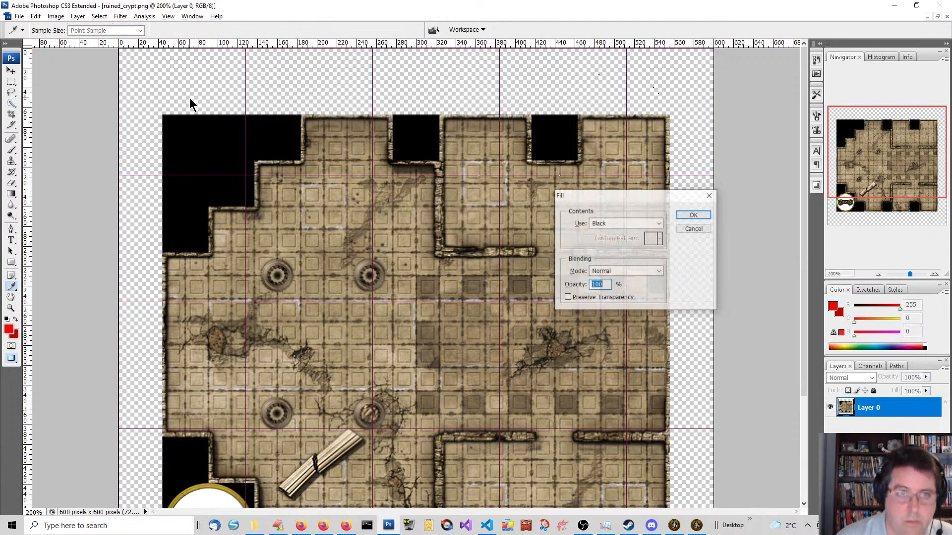
key(Return)
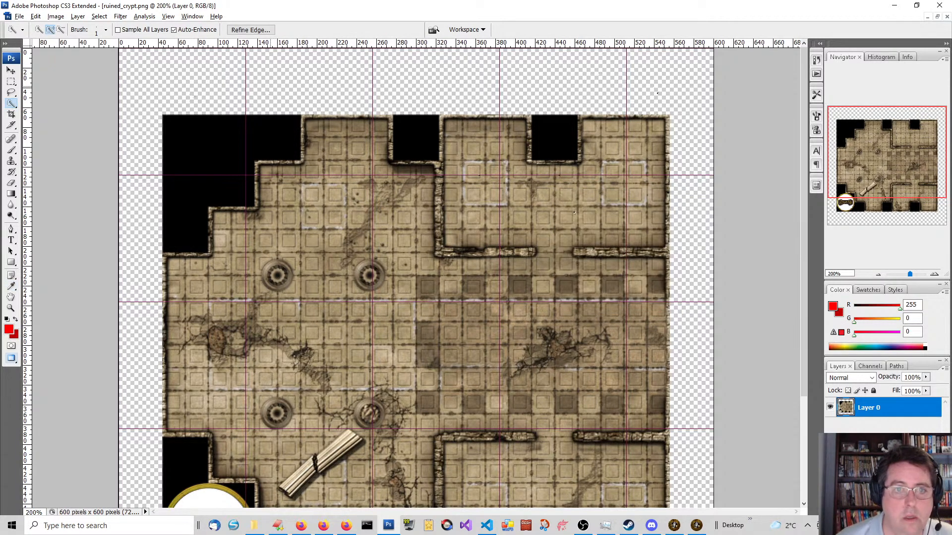
key(ctrl+d)
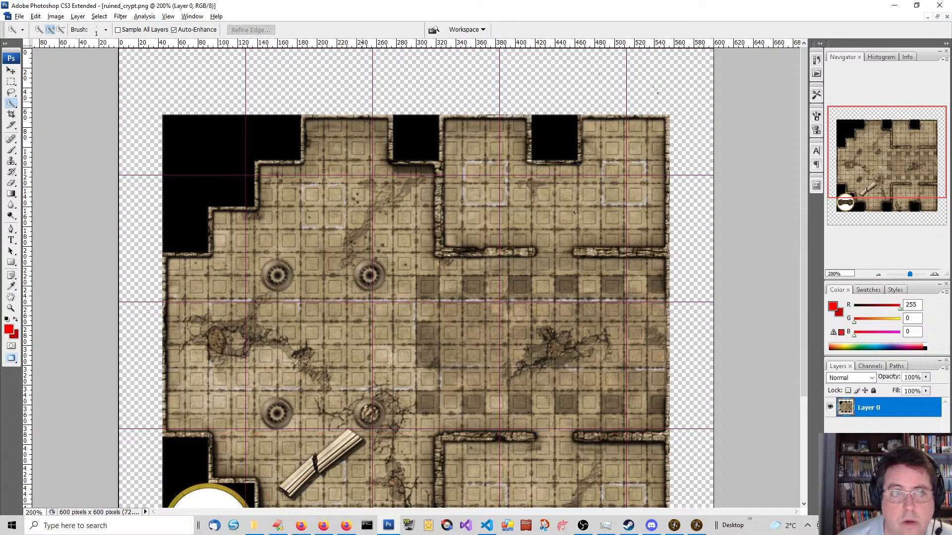
click(318, 88)
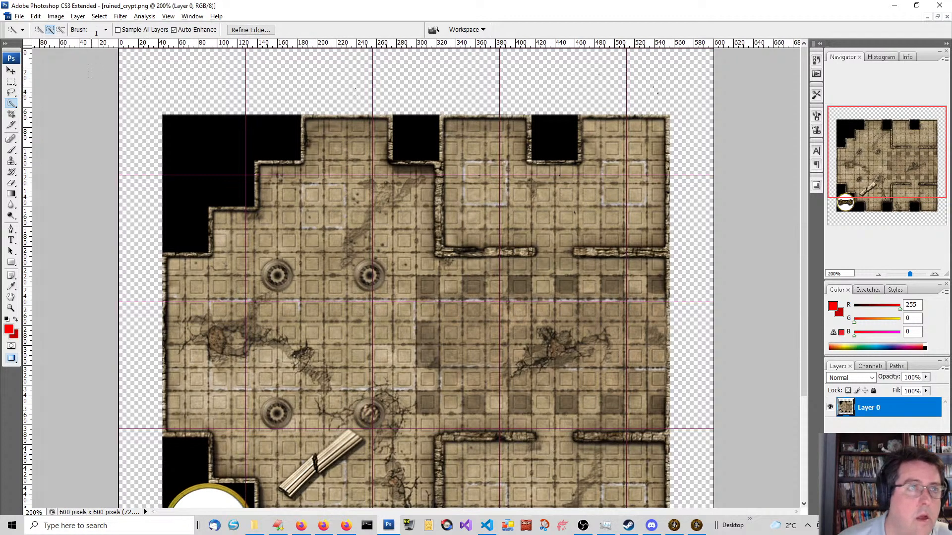
click(13, 94)
click(210, 88)
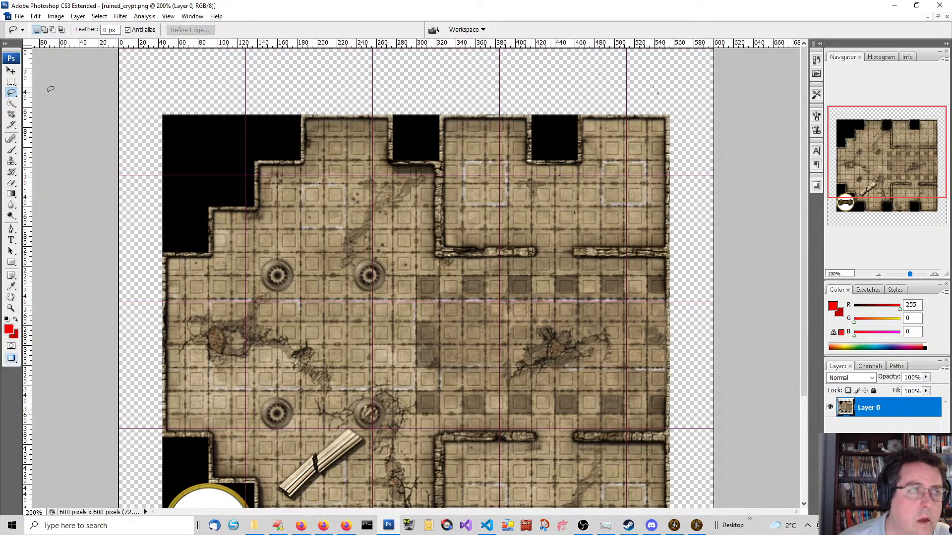
Select the transparent margin around the map with the Magic Wand tool and fill it with black at 100% opacity
click(11, 104)
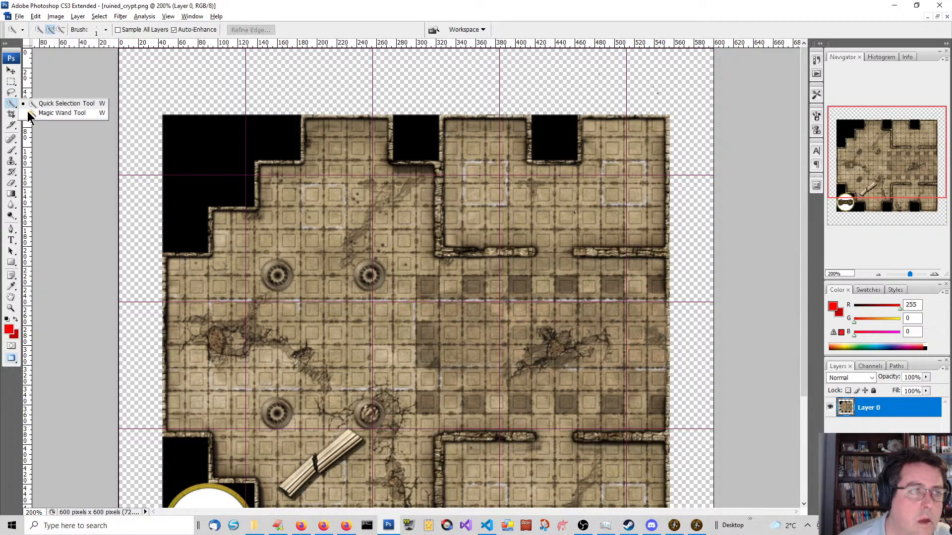
click(62, 113)
click(168, 77)
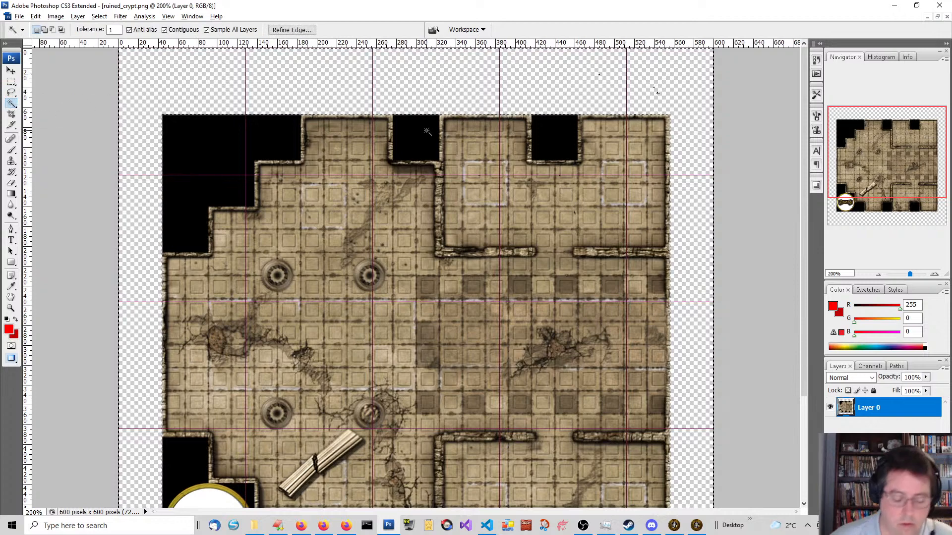
key(shift+F5)
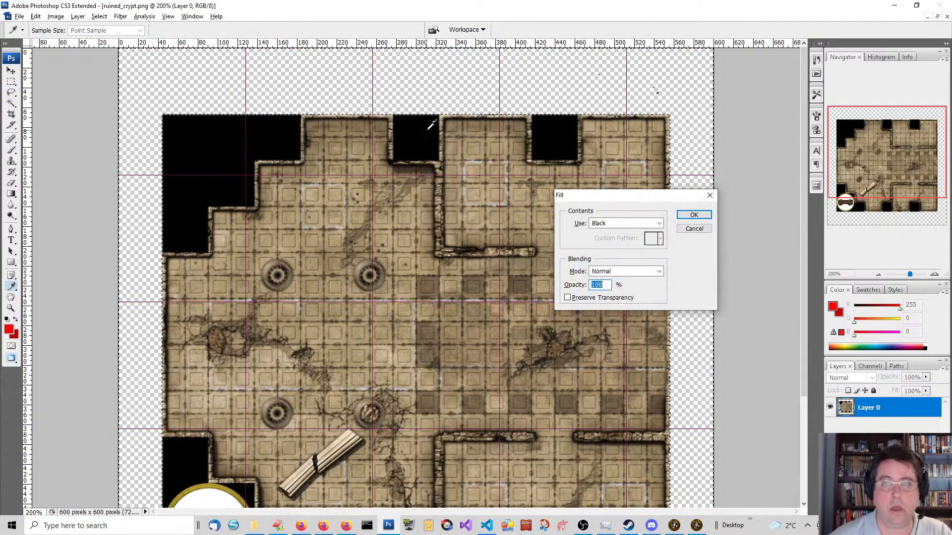
click(695, 215)
Fill a full-width rectangular strip across the black margin above the map with black to cover the stray specks, and deselect it
key(z)
click(264, 31)
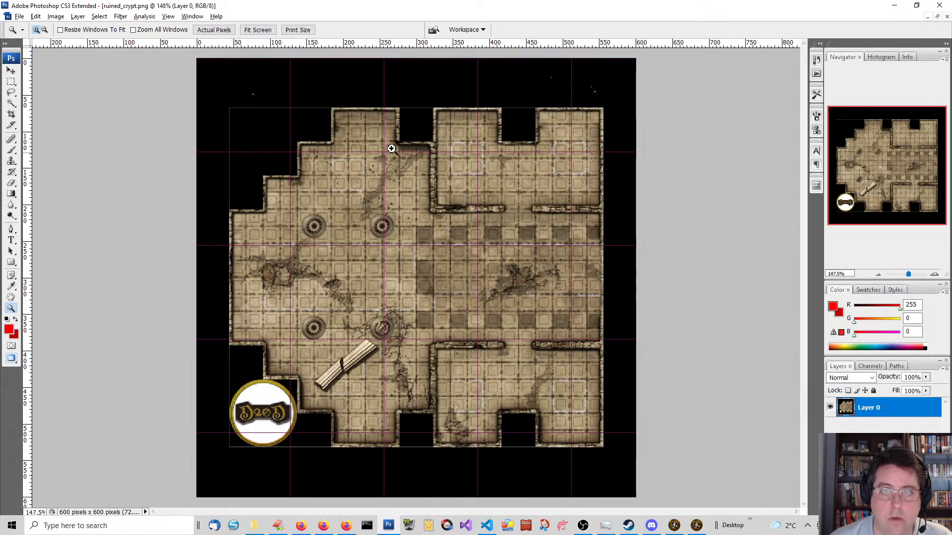
key(m)
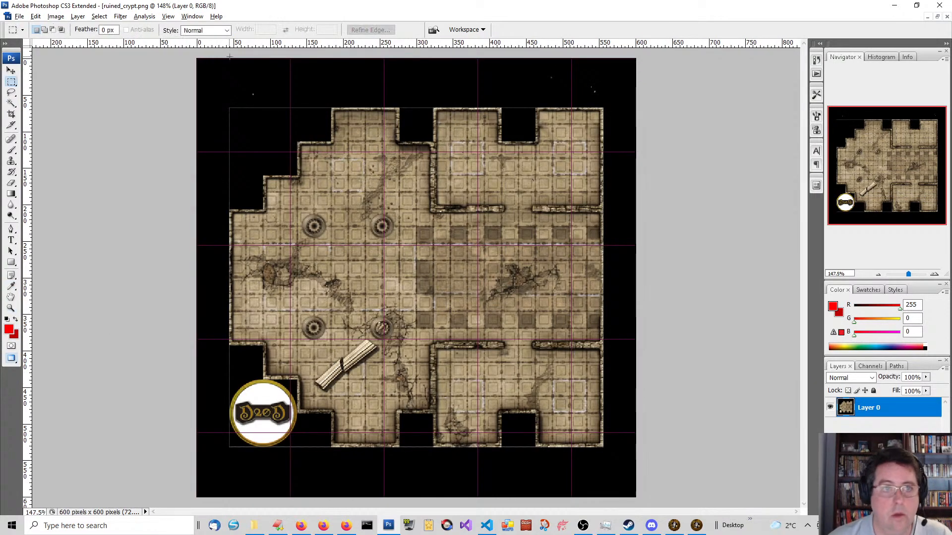
drag(198, 58, 685, 97)
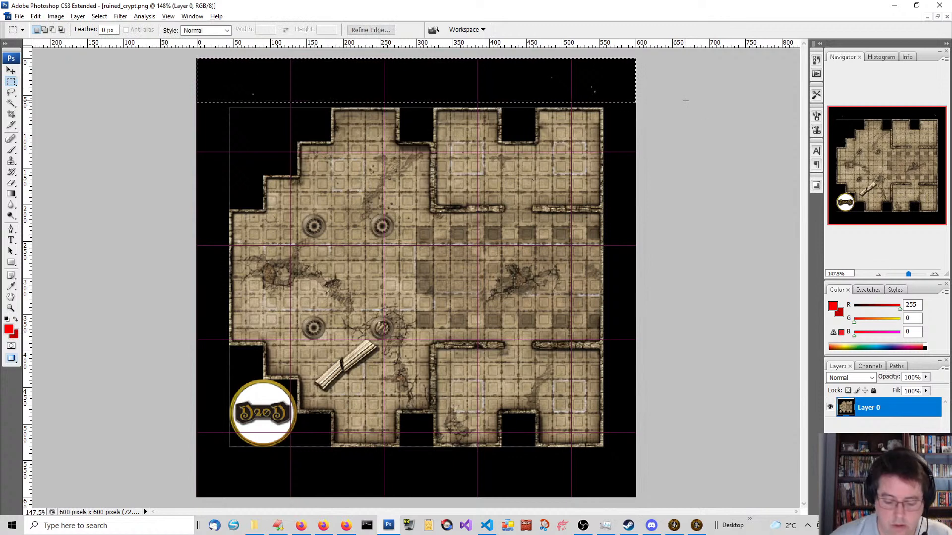
key(shift+F5)
key(Return)
key(ctrl+d)
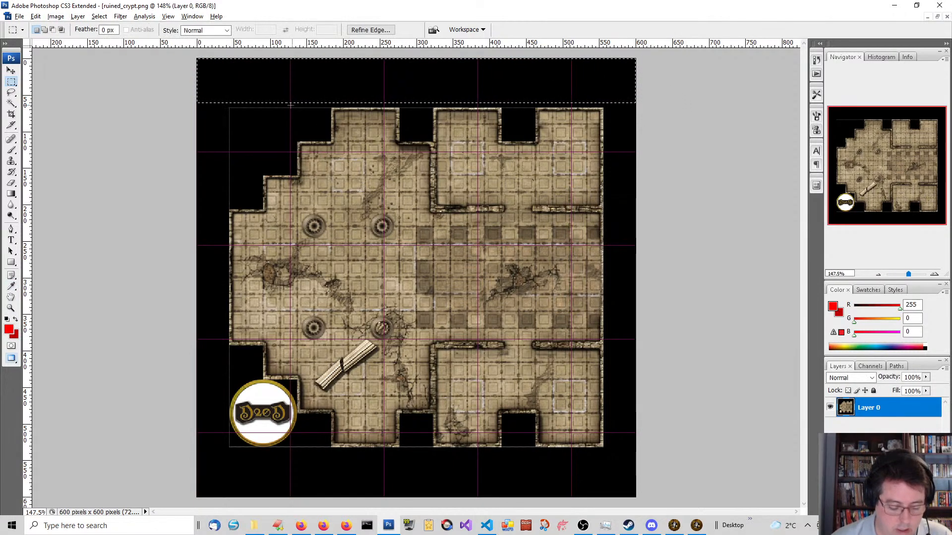
Select the black area surrounding the map with the Magic Wand, fill it with black to cover the thin border lines, and deselect it
key(w)
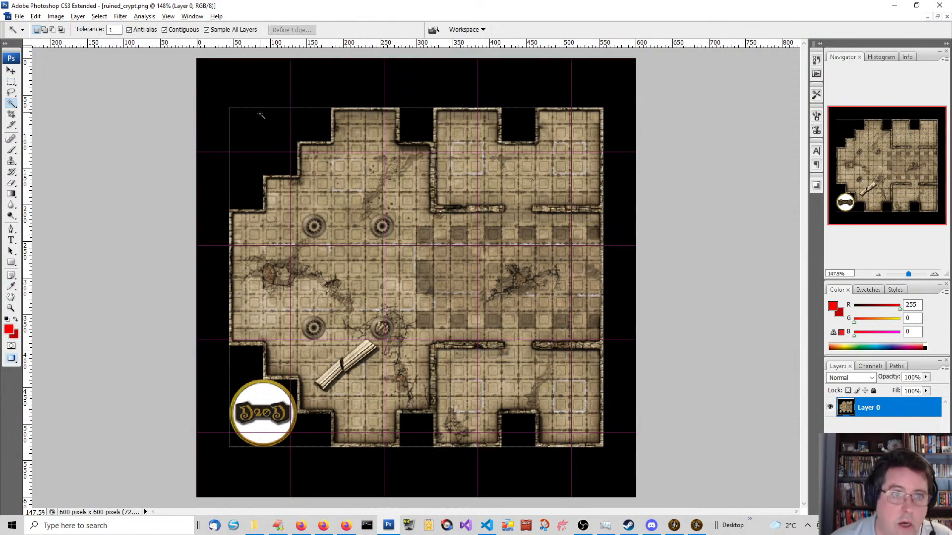
click(262, 112)
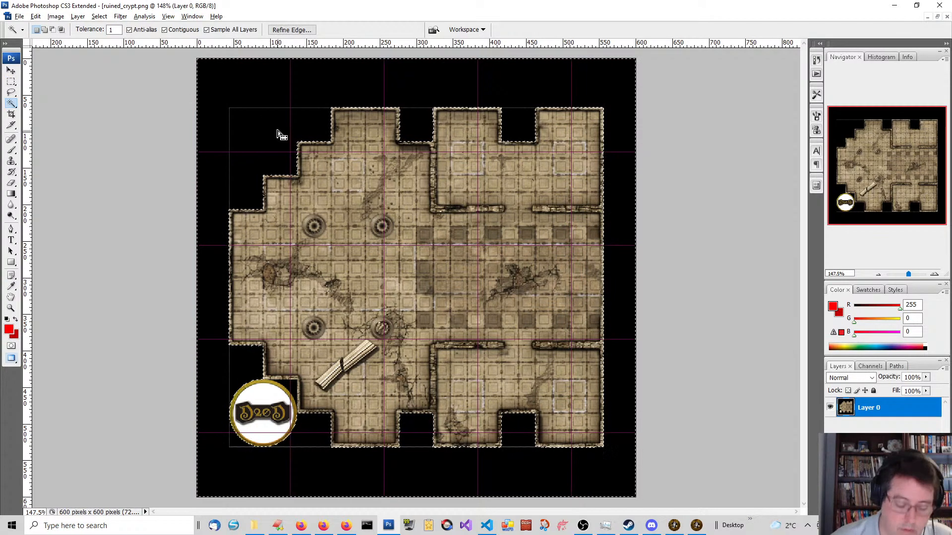
key(shift+F5)
key(Return)
key(ctrl+d)
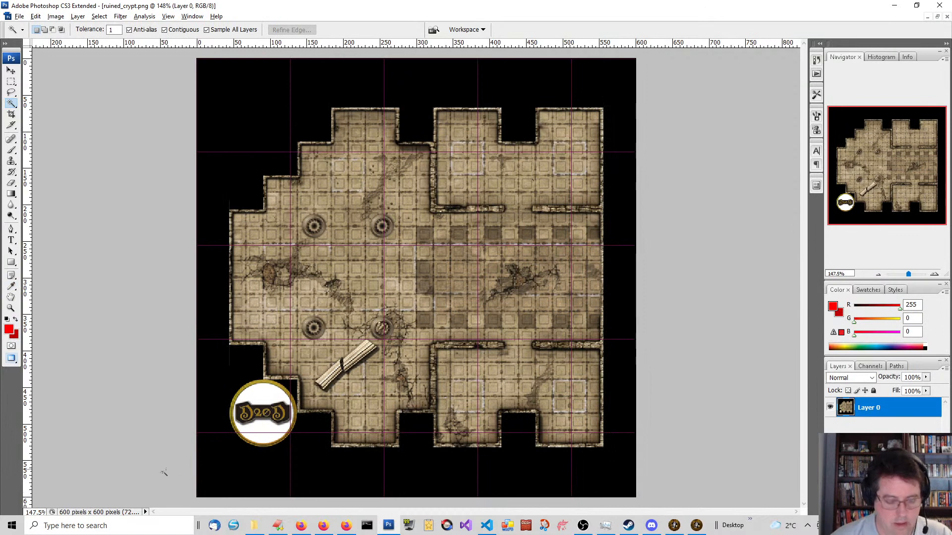
Cover the round D20D logo at the map's lower-left corner with a black-filled rectangular selection and deselect it
key(z)
drag(225, 393, 322, 484)
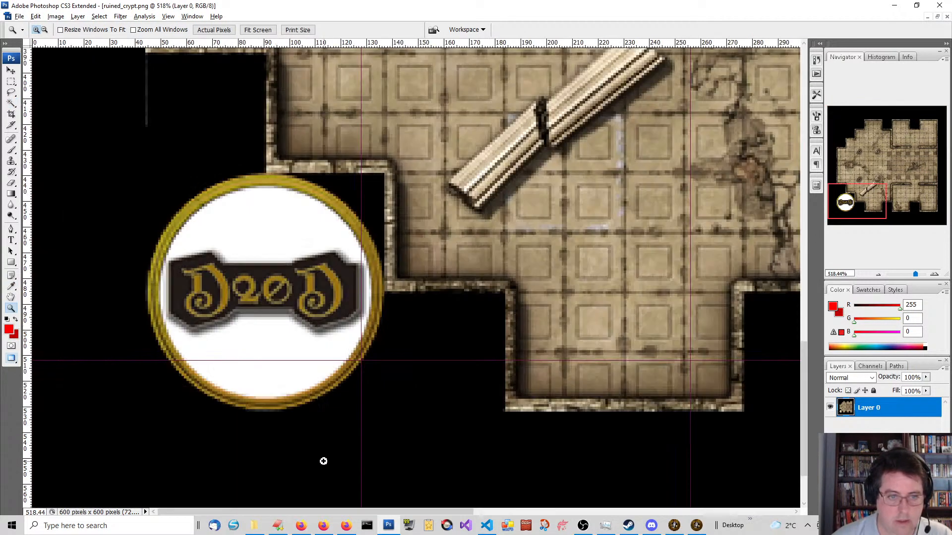
key(m)
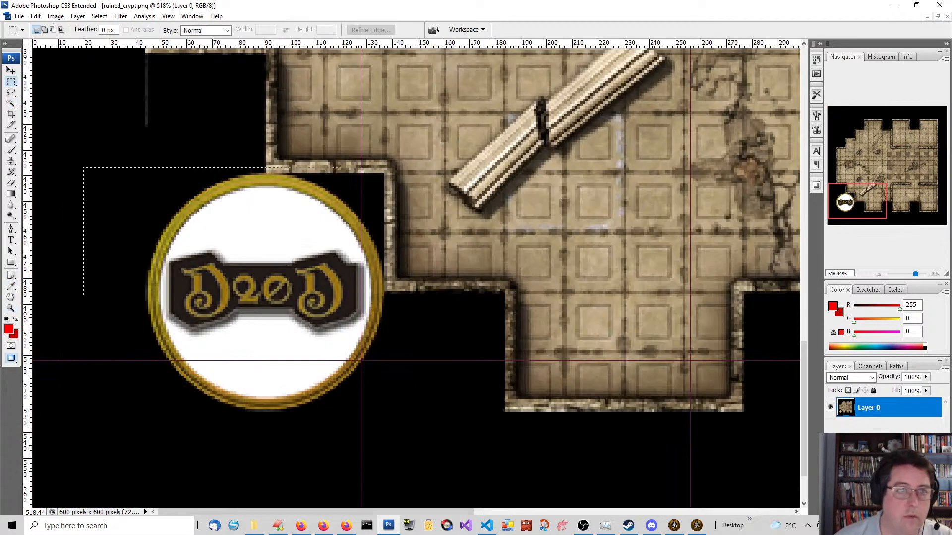
drag(369, 360, 384, 431)
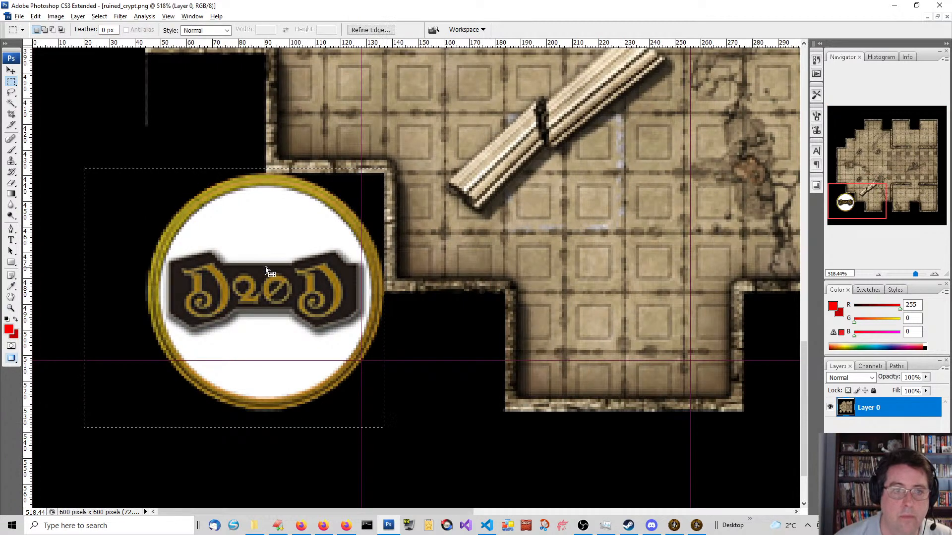
key(shift+BackSpace)
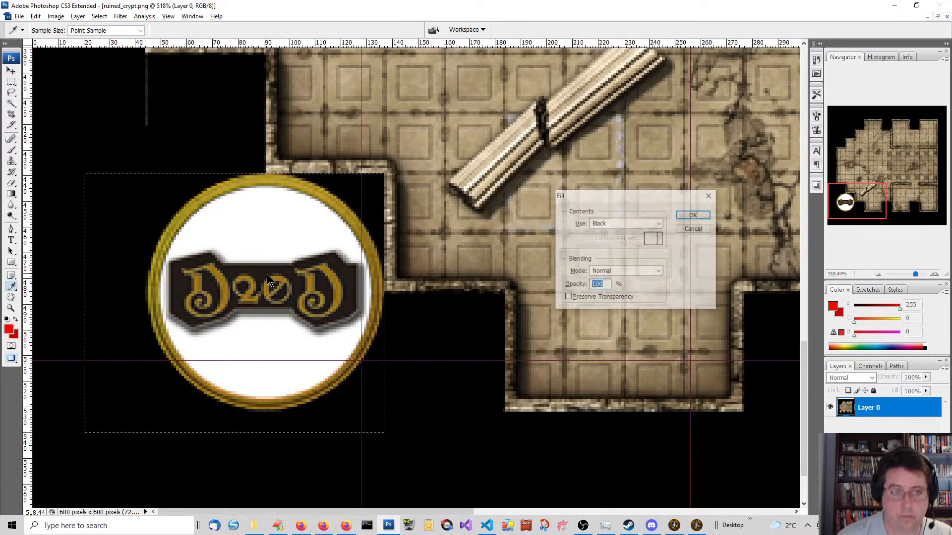
key(Return)
key(ctrl+d)
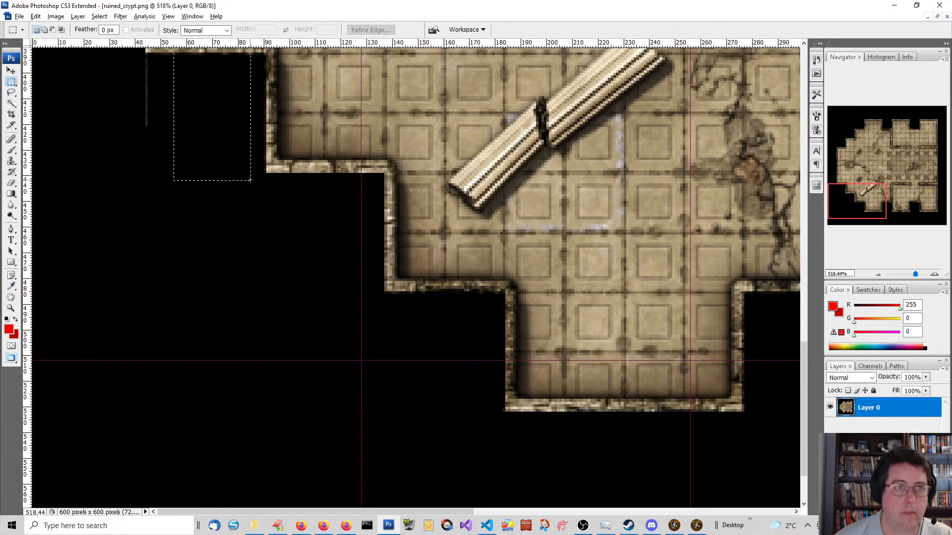
Fill a rectangle around the stray grey line below the map's lower-left wall with black
drag(250, 181, 94, 121)
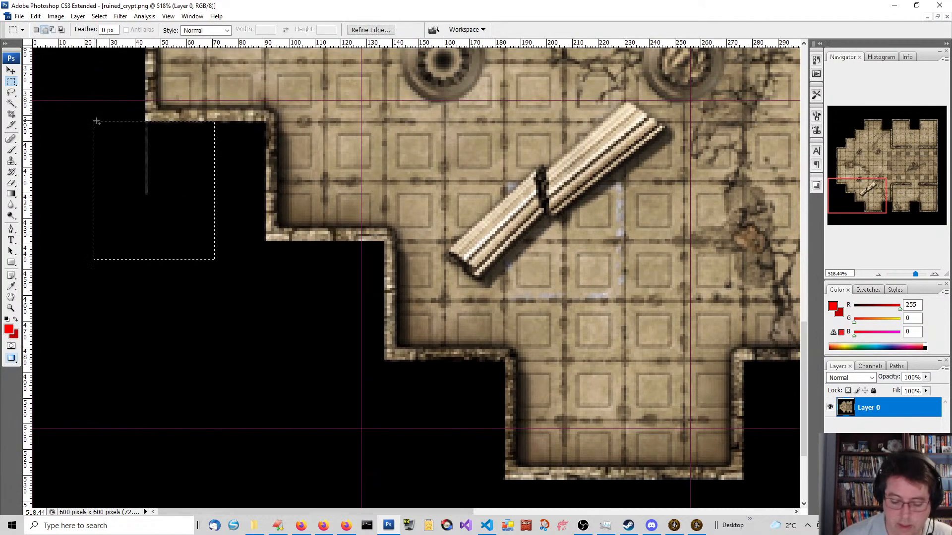
key(shift+BackSpace)
key(Return)
Fill a rectangle around the stray grey line above the map's upper-left wall with black and clear the selection
key(z)
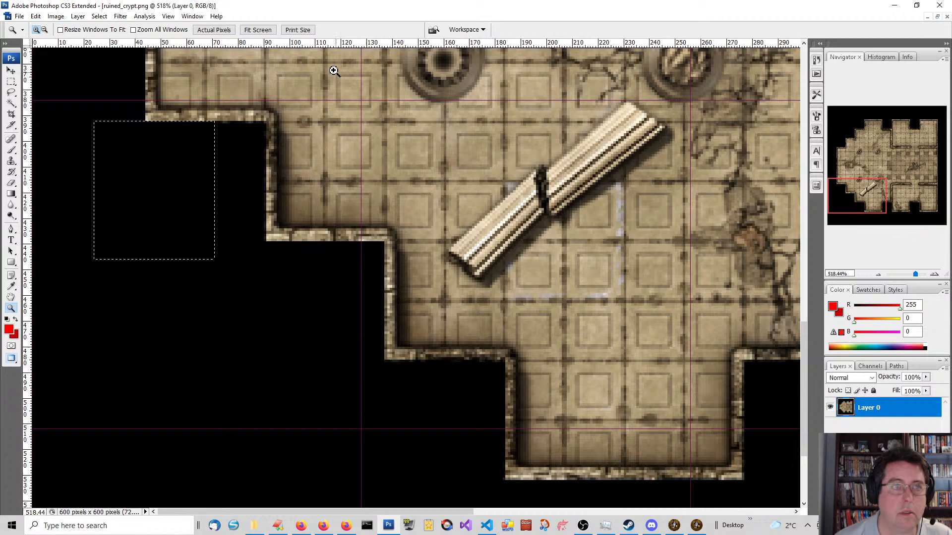
click(260, 30)
drag(196, 145, 261, 224)
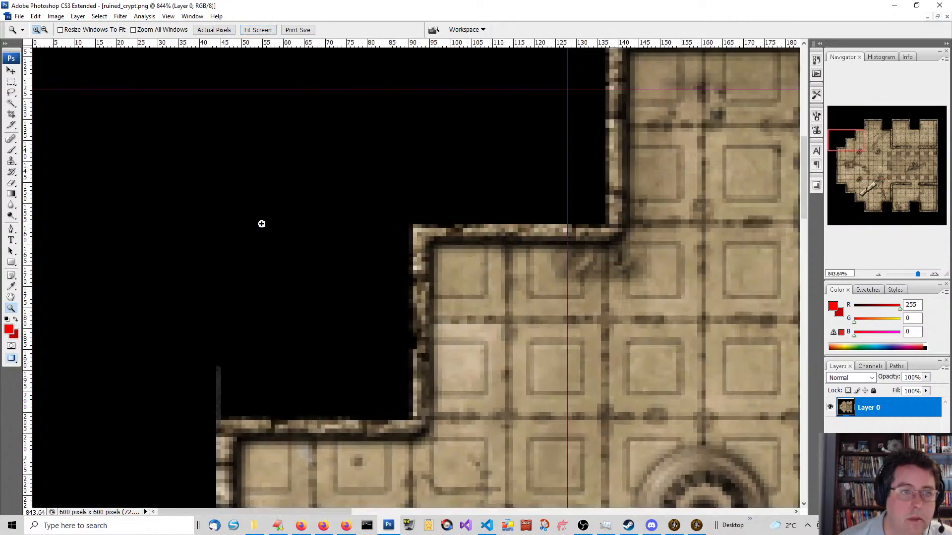
key(m)
drag(223, 450, 284, 416)
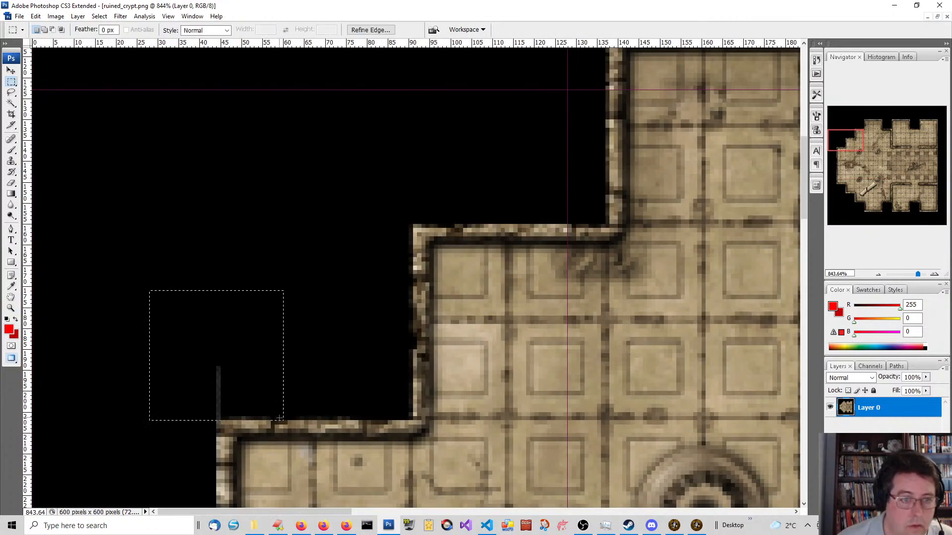
key(shift+BackSpace)
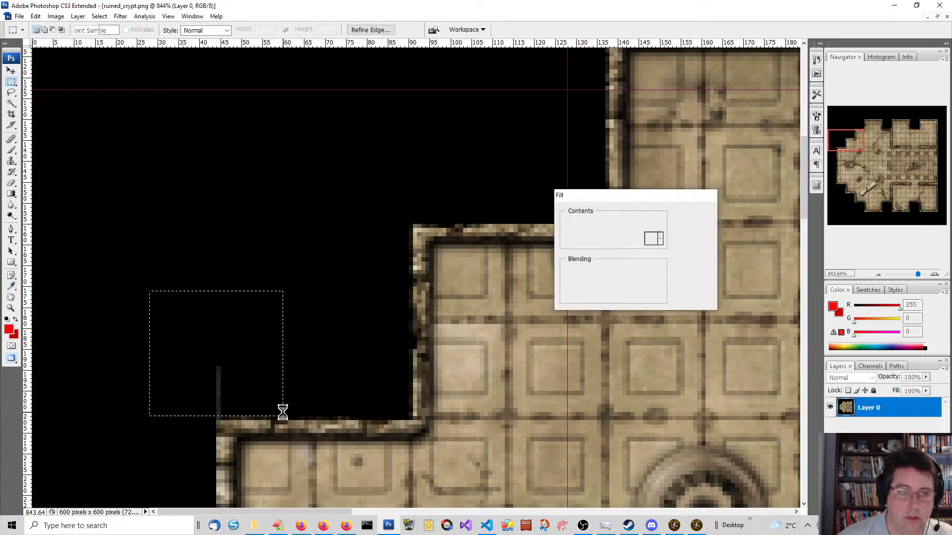
key(Return)
key(ctrl+d)
Fit the whole image in view and hide the guides over the map
key(z)
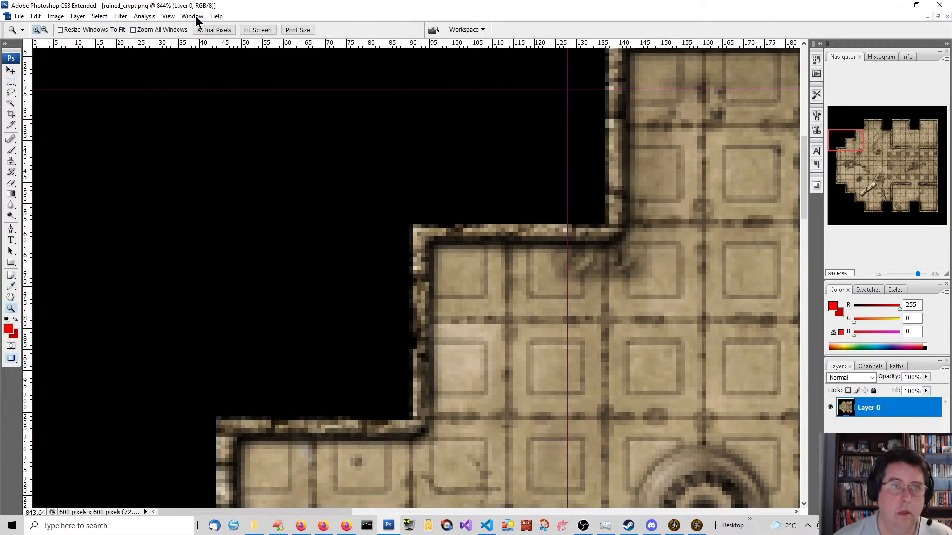
click(257, 29)
key(ctrl+semicolon)
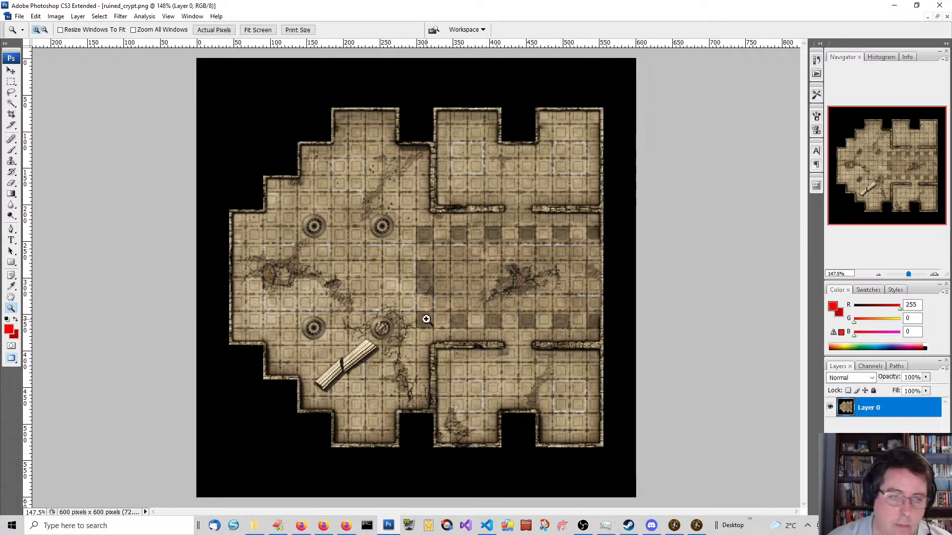
Try the Inner Shadow and Inner Glow layer styles on Layer 0, then discard them
double_click(894, 415)
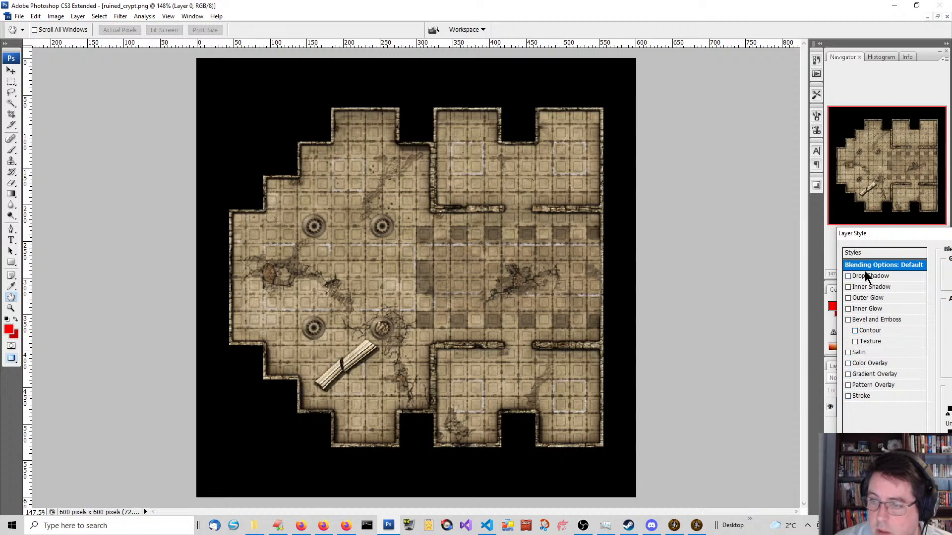
click(863, 289)
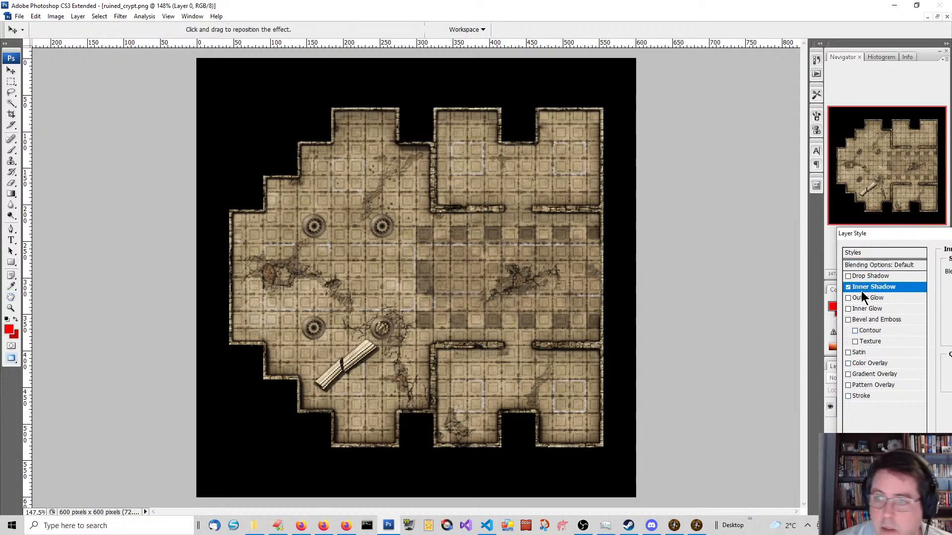
click(864, 308)
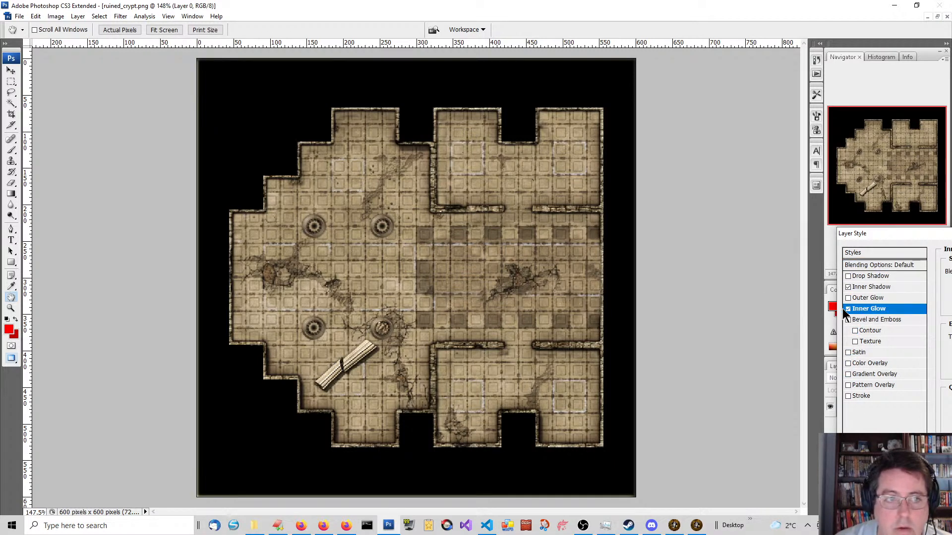
key(Escape)
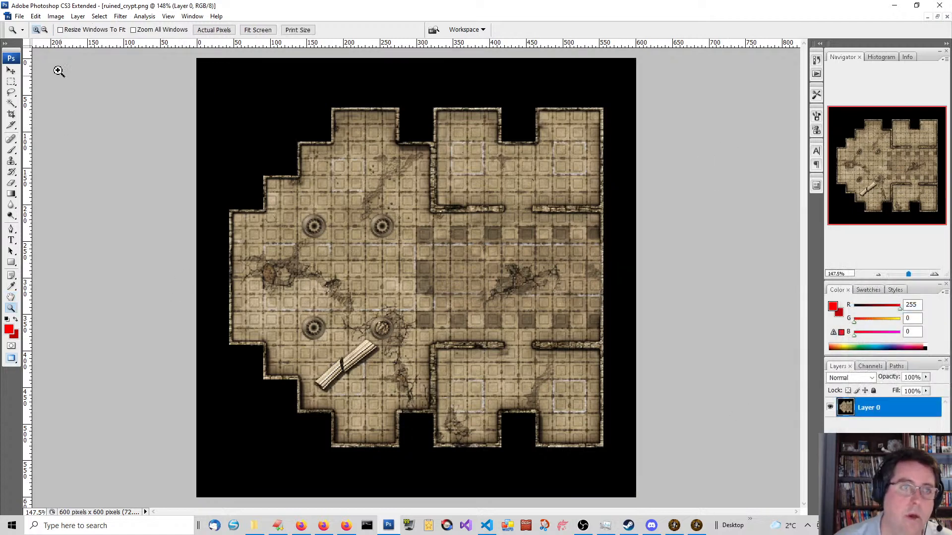
Resize the image to 512 by 512 pixels with constrained proportions
click(56, 17)
click(69, 87)
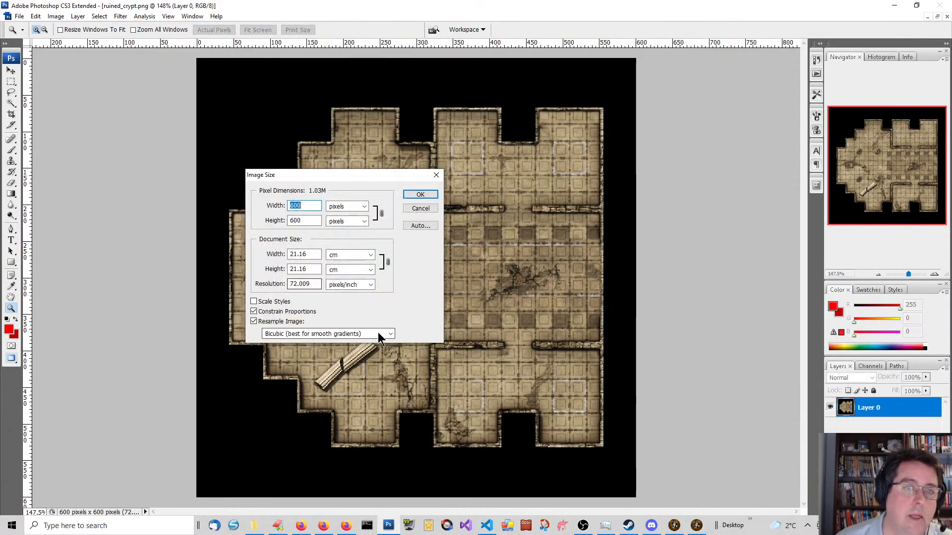
text(512)
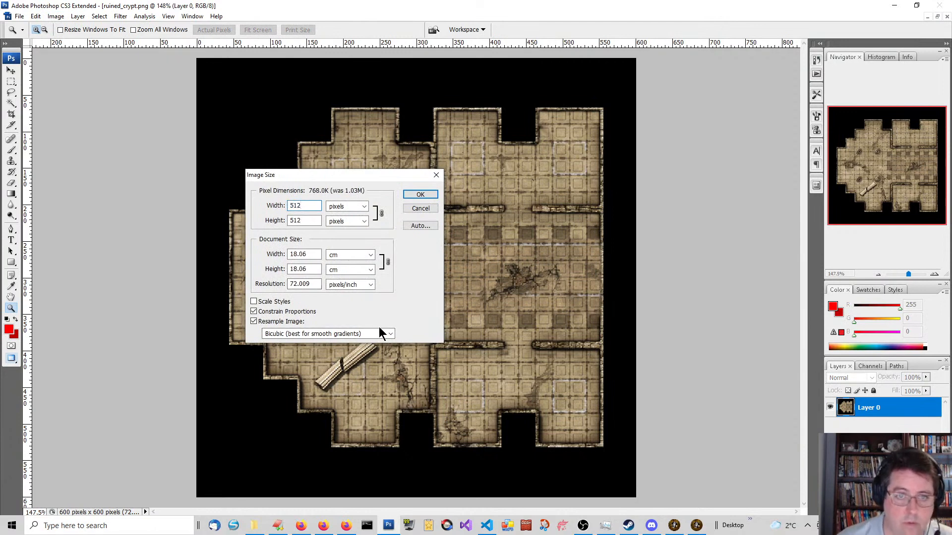
click(419, 195)
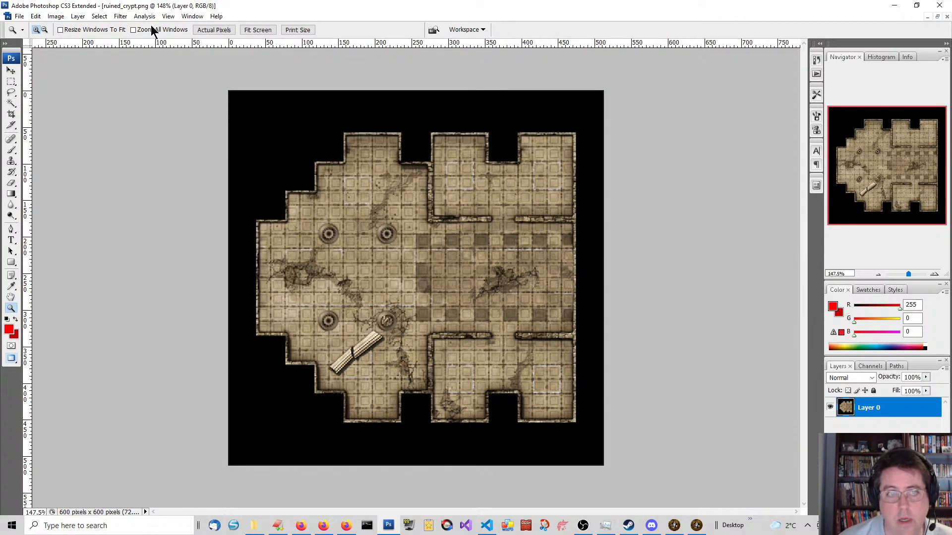
Start saving the resized image as a new file and browse to the assets/modules/A0_TheArena/atlases/ruined_crypt folder
click(20, 17)
click(33, 140)
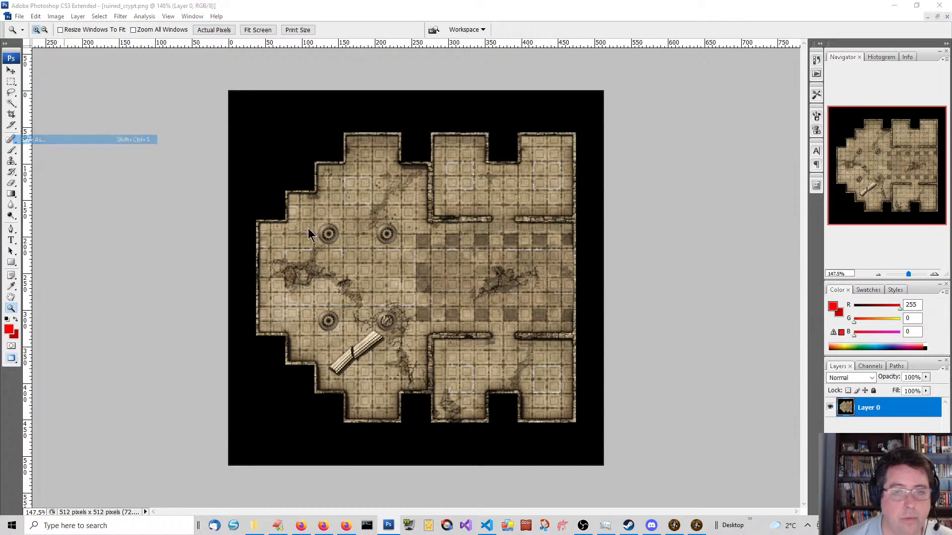
drag(663, 213, 278, 88)
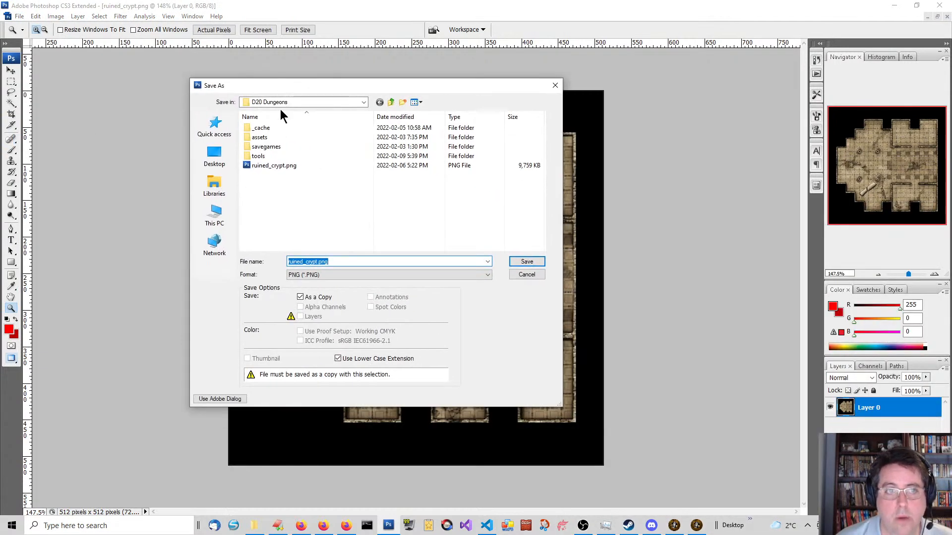
click(363, 103)
click(364, 103)
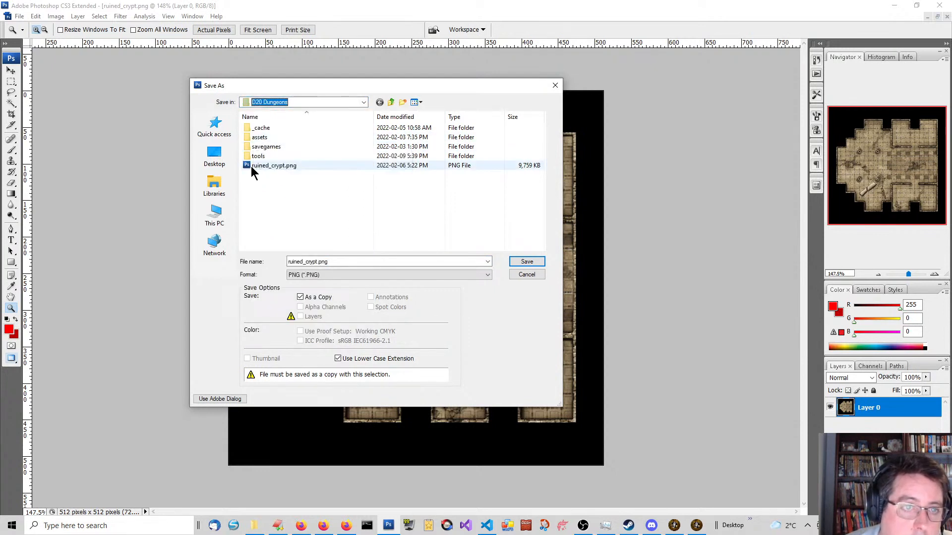
double_click(263, 139)
double_click(267, 204)
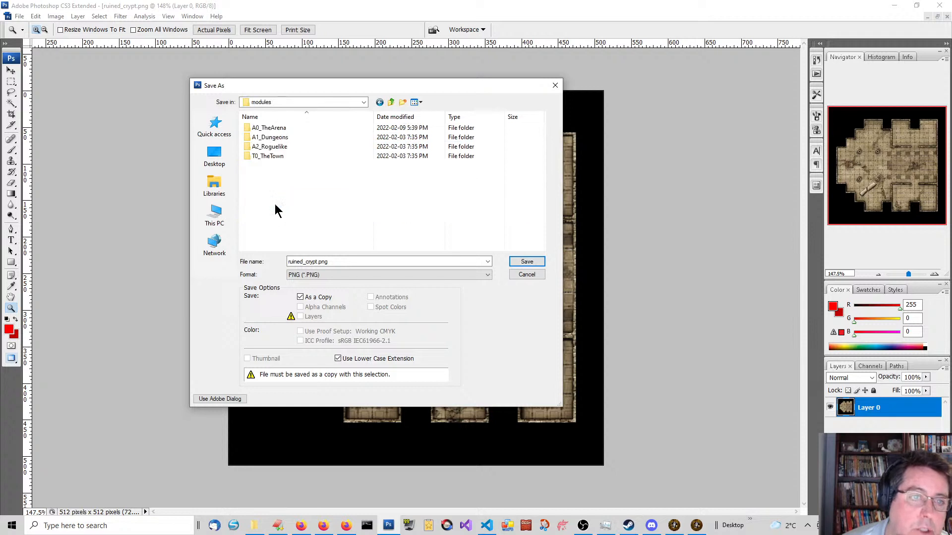
double_click(269, 129)
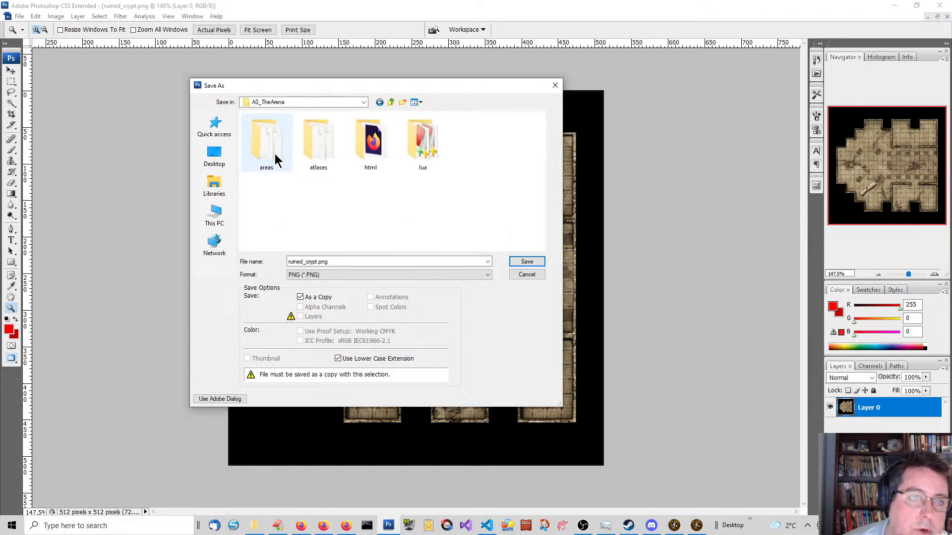
double_click(313, 138)
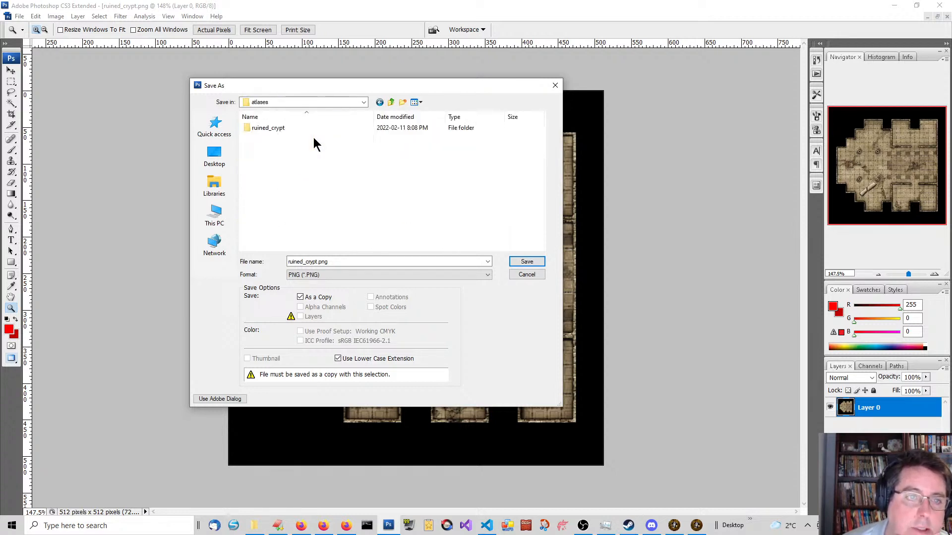
double_click(263, 130)
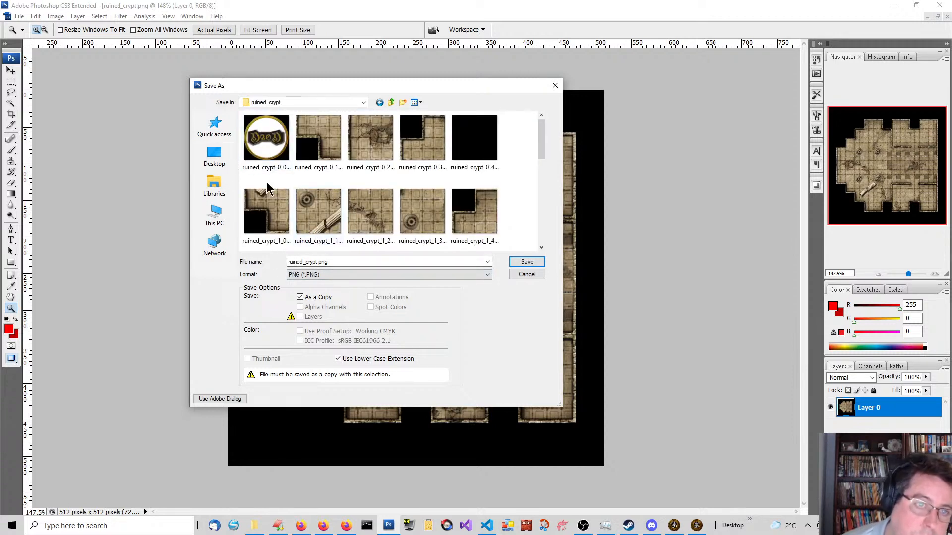
Copy the file name and save the image into the ruined_crypt folder as a PNG copy named ruined_crypt.png
scroll(270, 196, down, 4)
scroll(275, 203, up, 4)
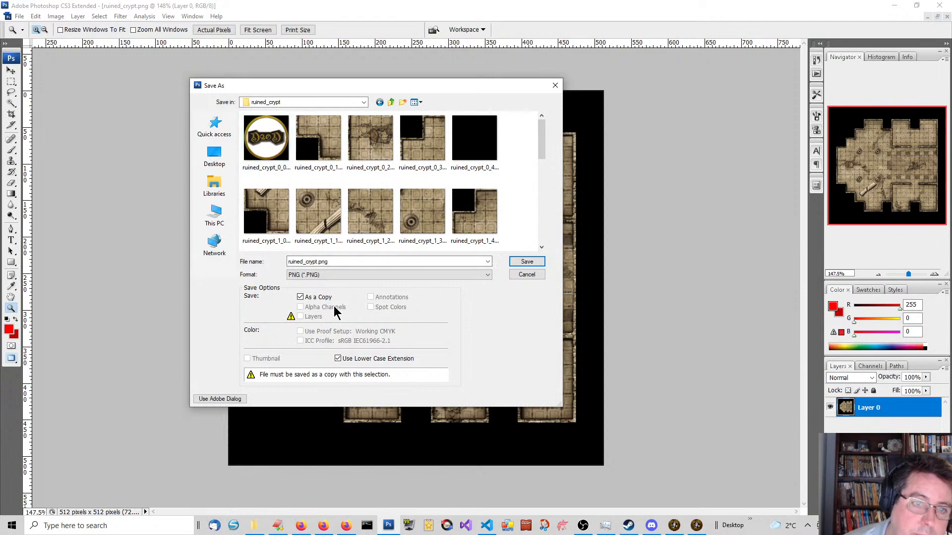
click(348, 261)
key(ctrl+c)
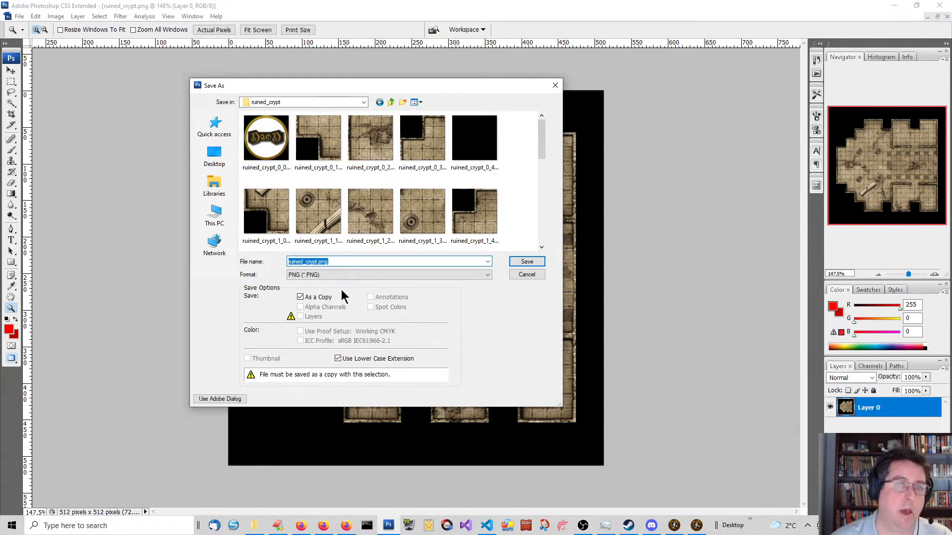
click(523, 264)
click(507, 254)
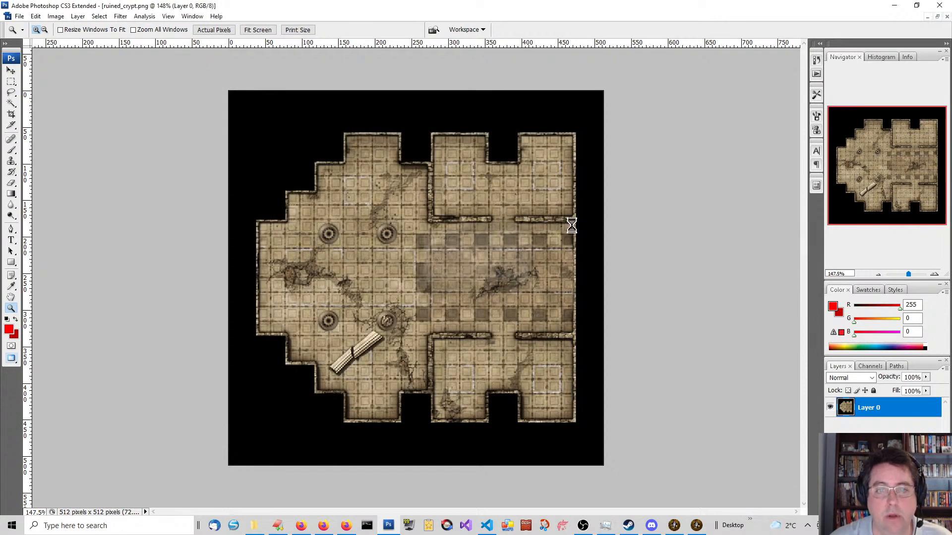
Switch to EditPlus and replace the preview image placeholder in line 14's SpriteID path so the file reads ruined_crypt.png
click(895, 6)
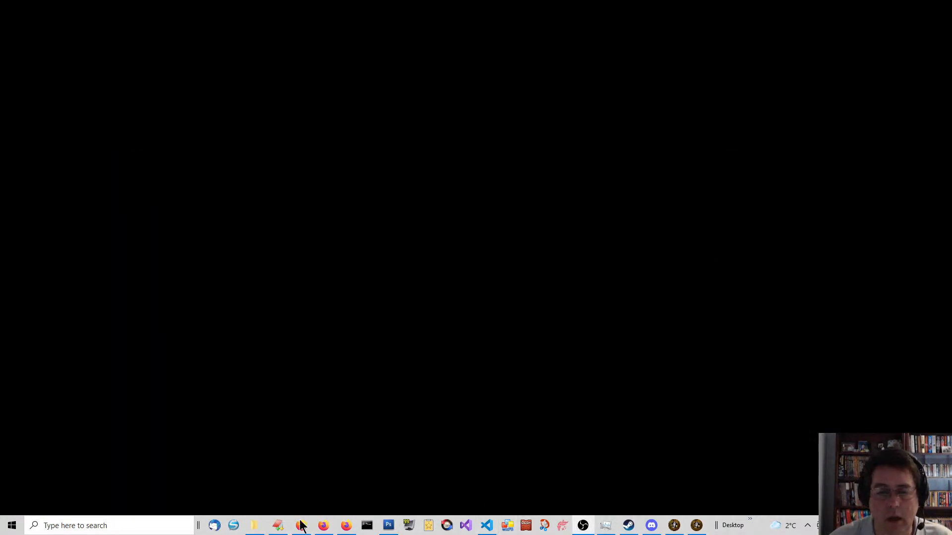
click(278, 526)
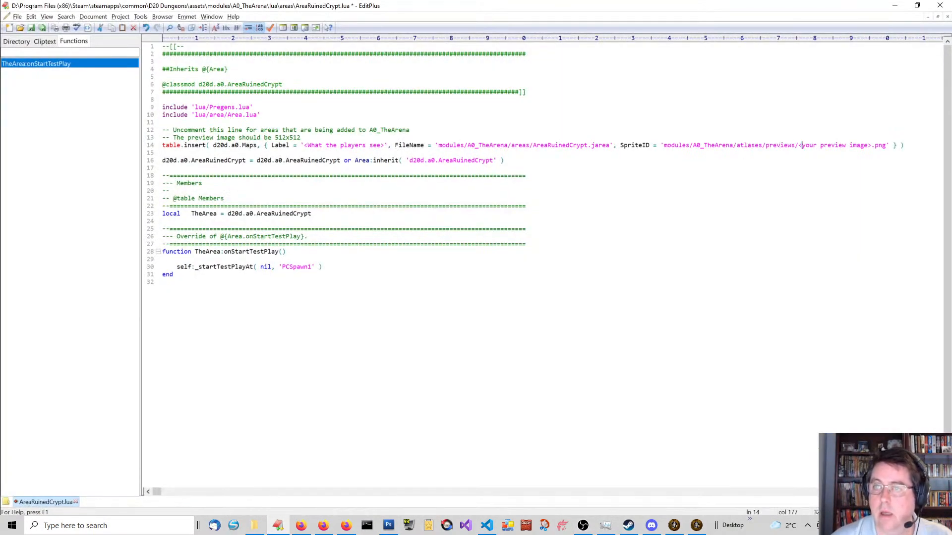
drag(799, 145, 872, 146)
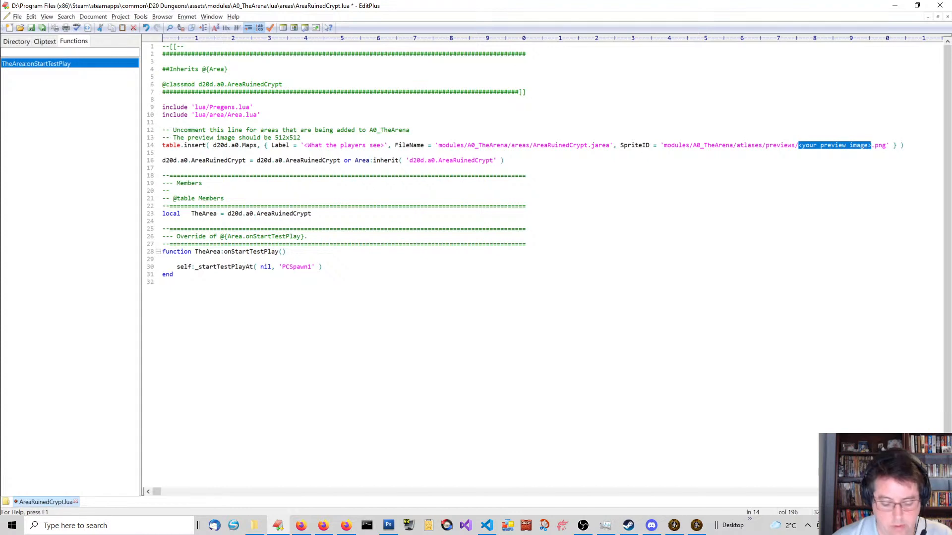
key(ctrl+v)
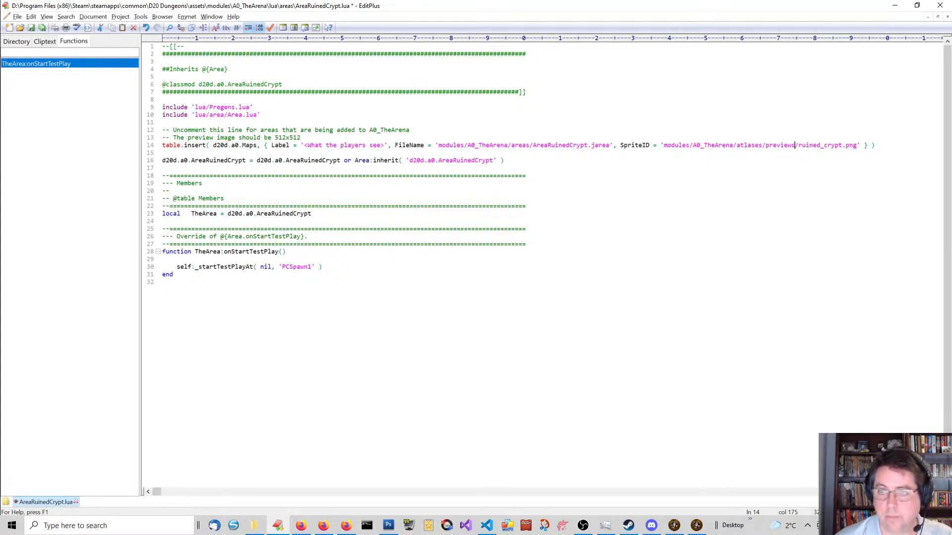
Replace the previews folder in the SpriteID path with ruined_crypt, checking the folder name in File Explorer's atlases directory, and save the script
key(ctrl+shift+Left)
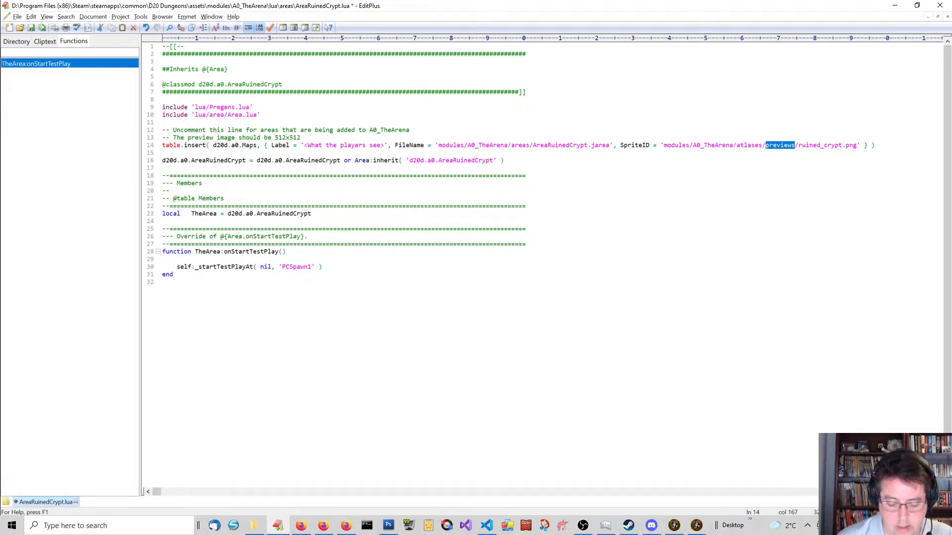
text(r)
key(alt+Tab)
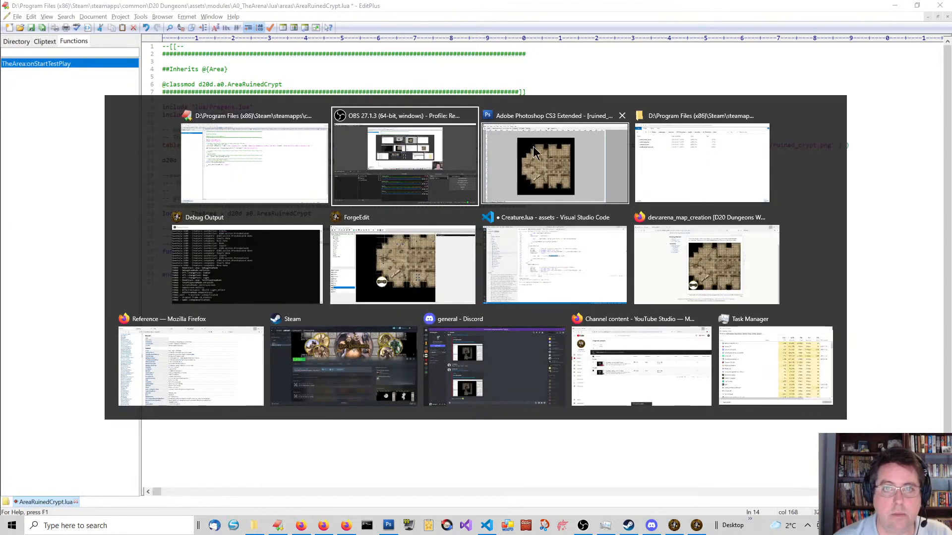
click(697, 164)
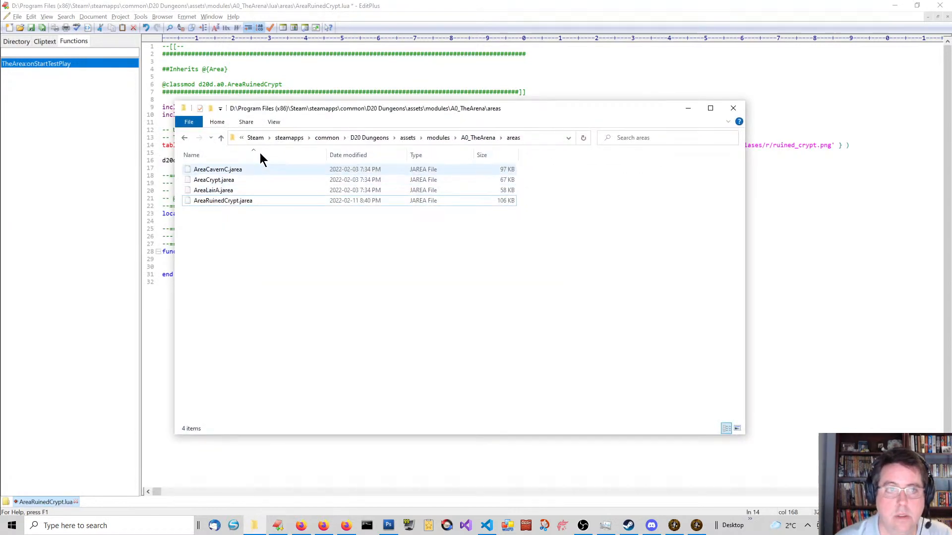
click(484, 141)
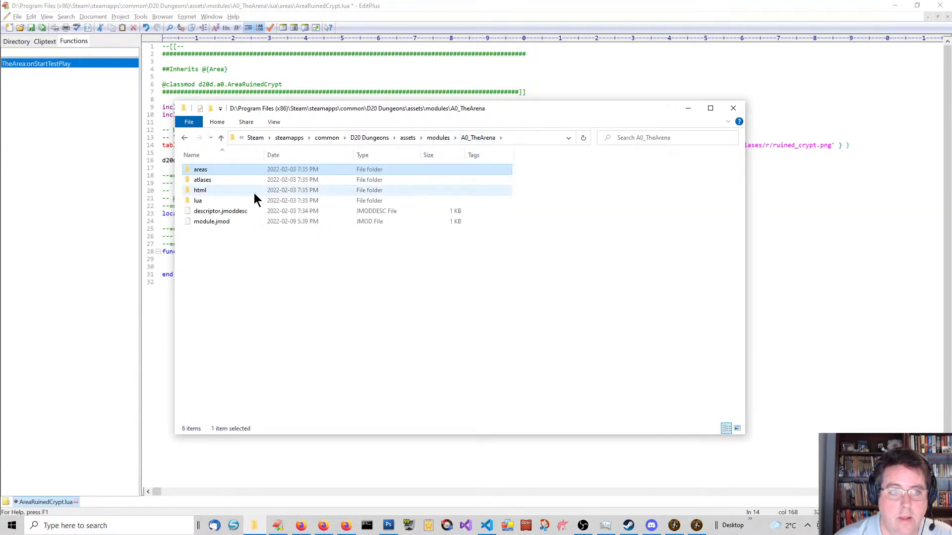
click(209, 182)
double_click(211, 185)
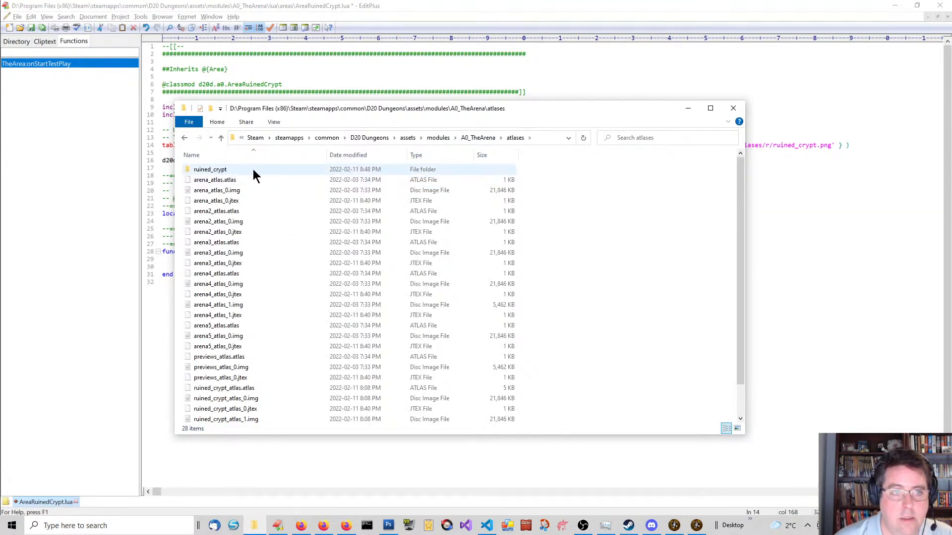
click(253, 169)
key(F2)
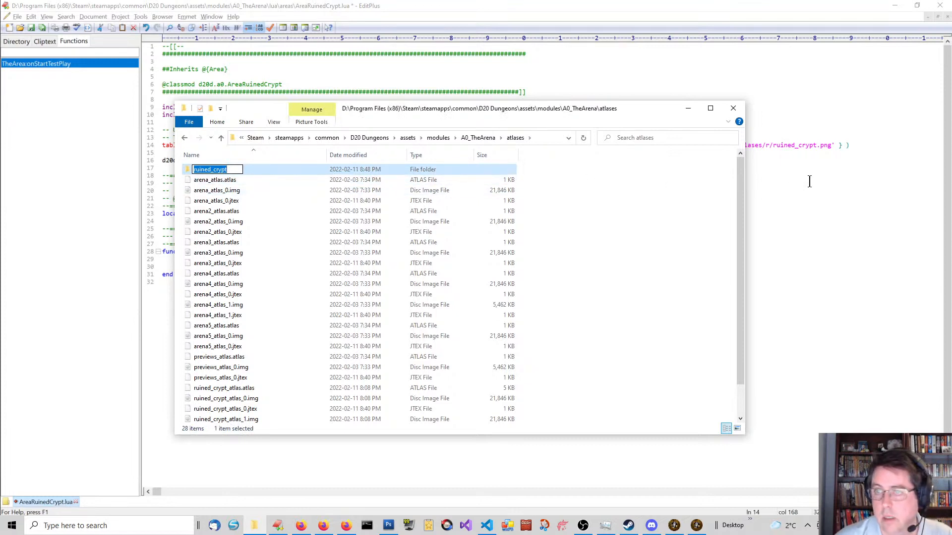
click(810, 182)
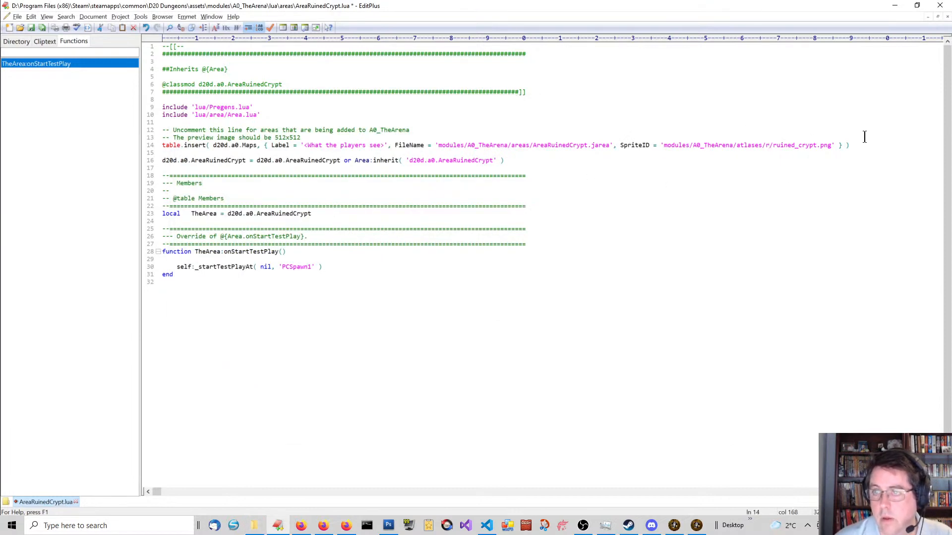
text(uined_crypt)
key(ctrl+s)
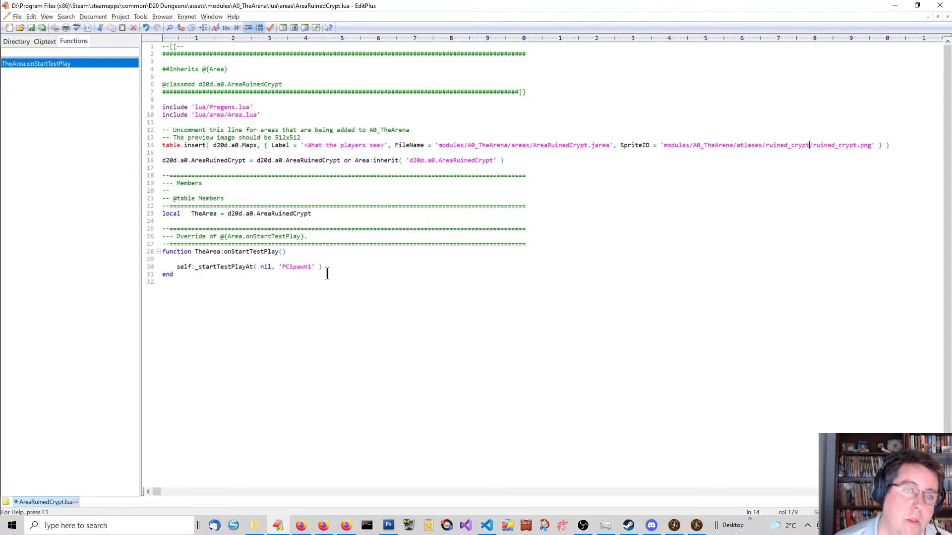
Review the onStartTestPlay function's call with the PCSpawn1 spawn point and the Pregens.lua include
drag(323, 268, 165, 267)
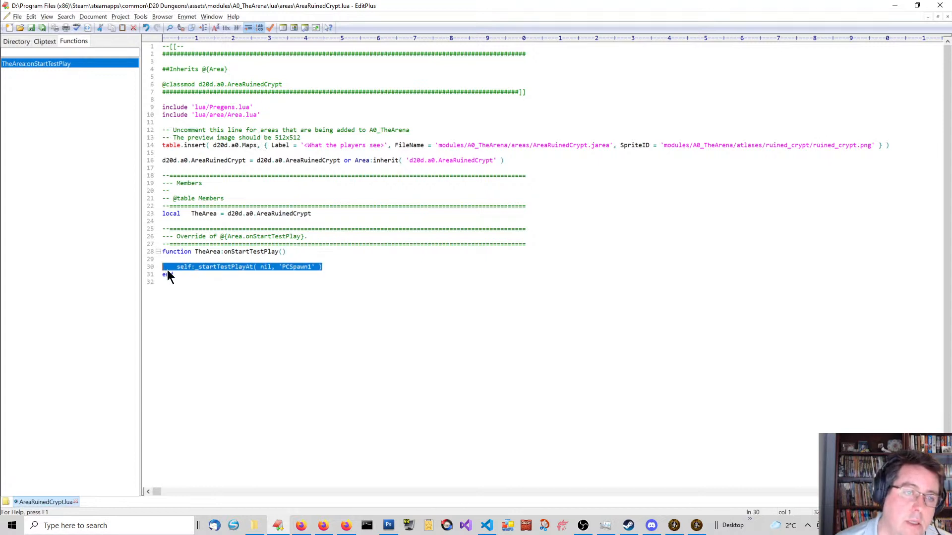
double_click(298, 268)
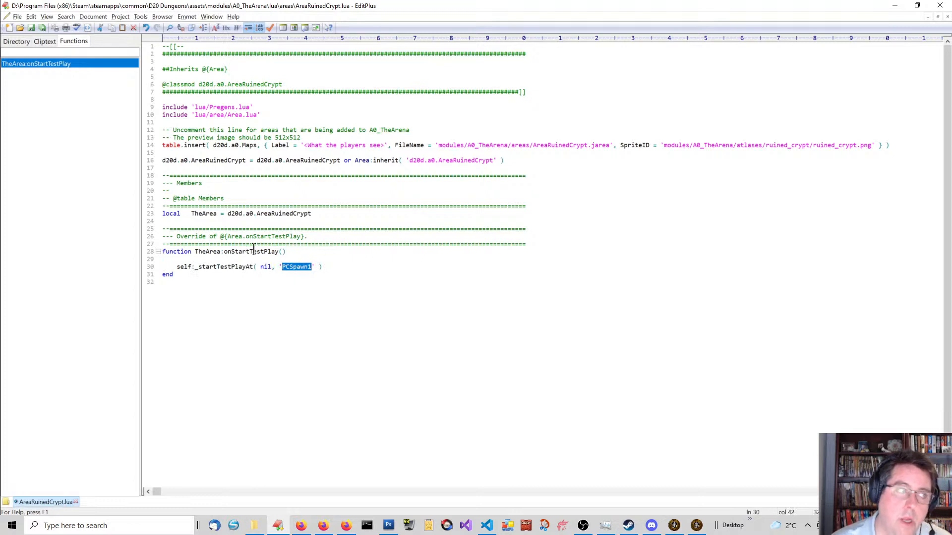
drag(206, 273, 158, 254)
click(221, 107)
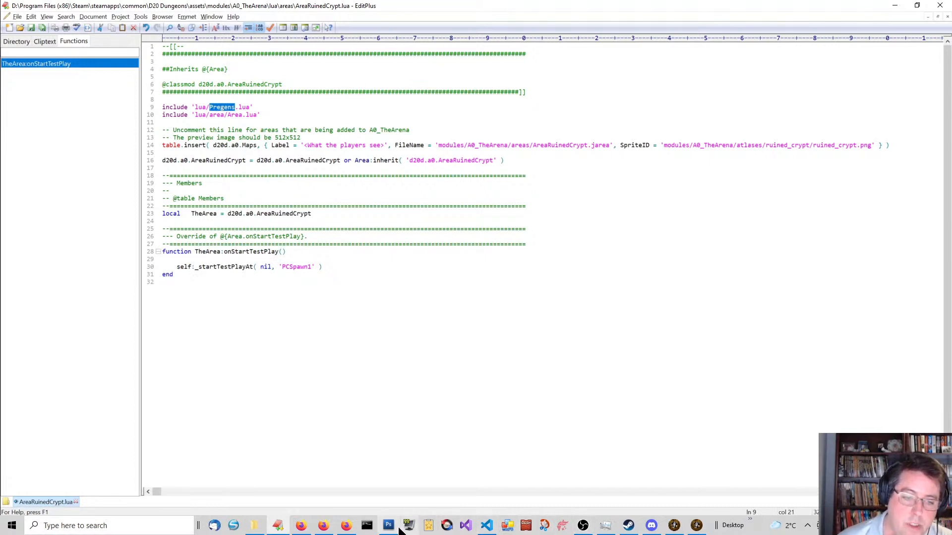
Switch to Visual Studio Code, collapse the components, tools and ui folders, and open Pregens.lua from the lua folder
key(alt+Tab)
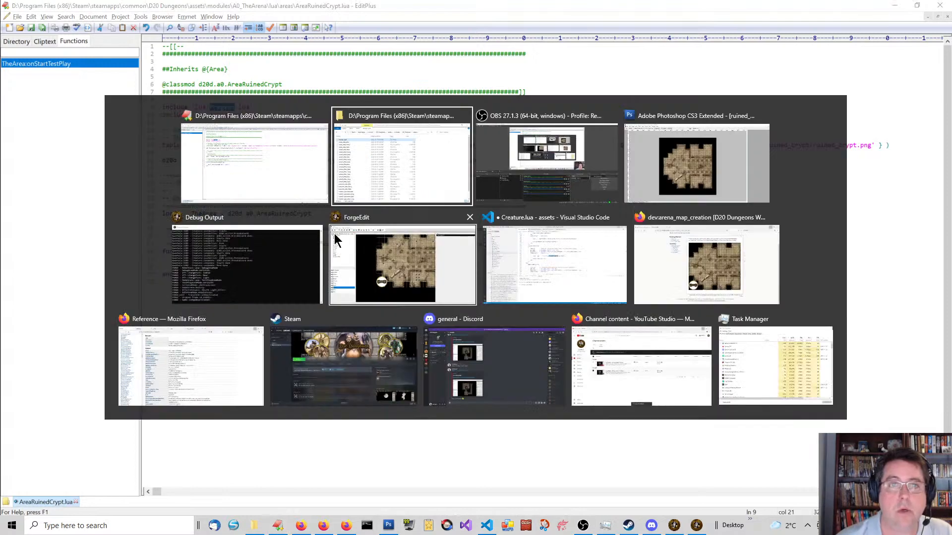
click(552, 260)
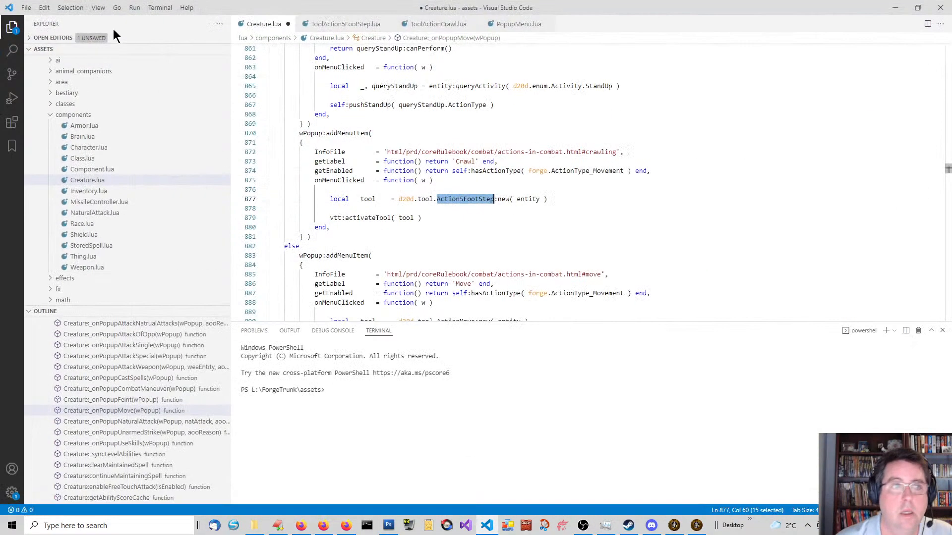
click(488, 114)
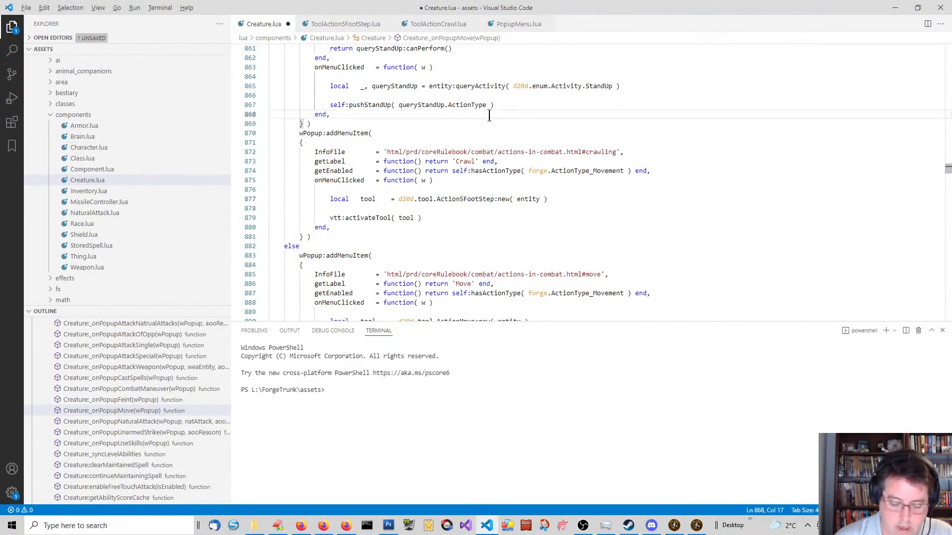
click(51, 117)
scroll(121, 246, down, 9)
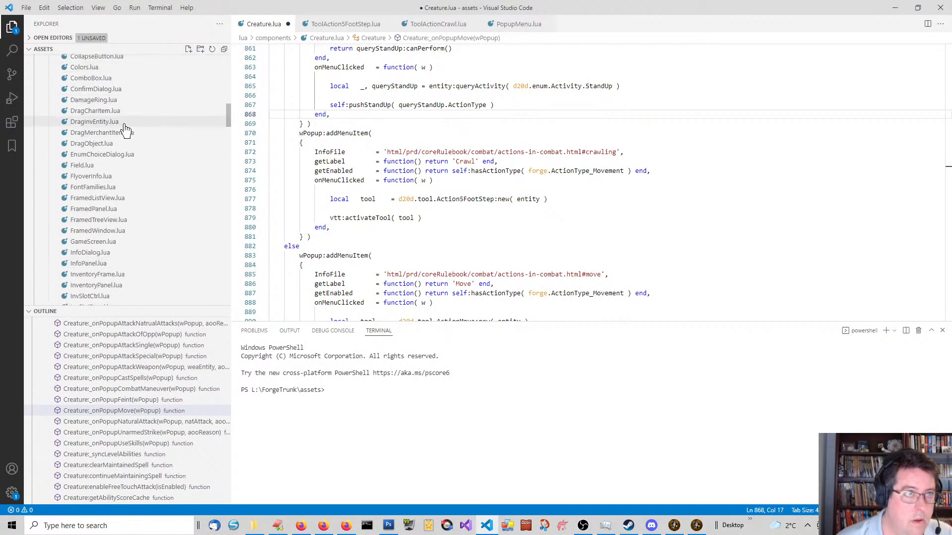
drag(229, 115, 230, 48)
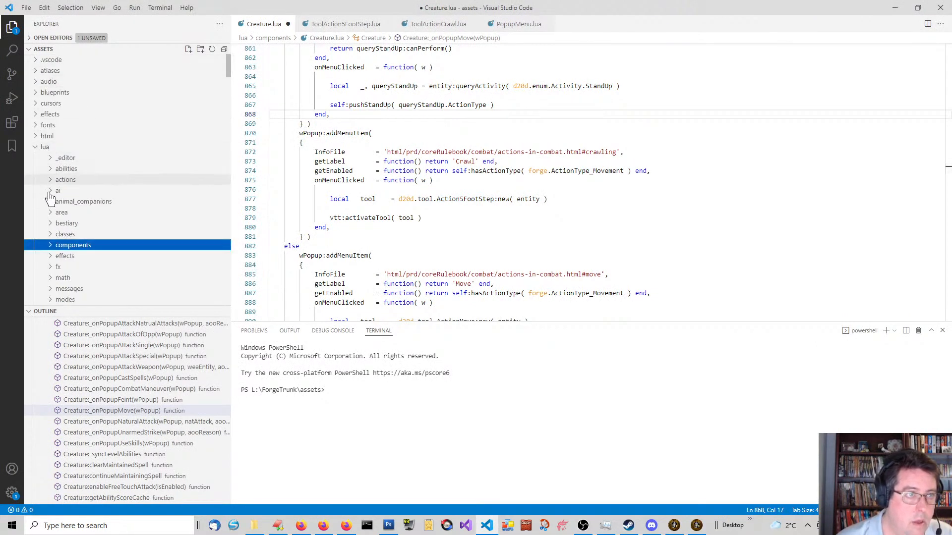
scroll(62, 257, down, 5)
click(50, 242)
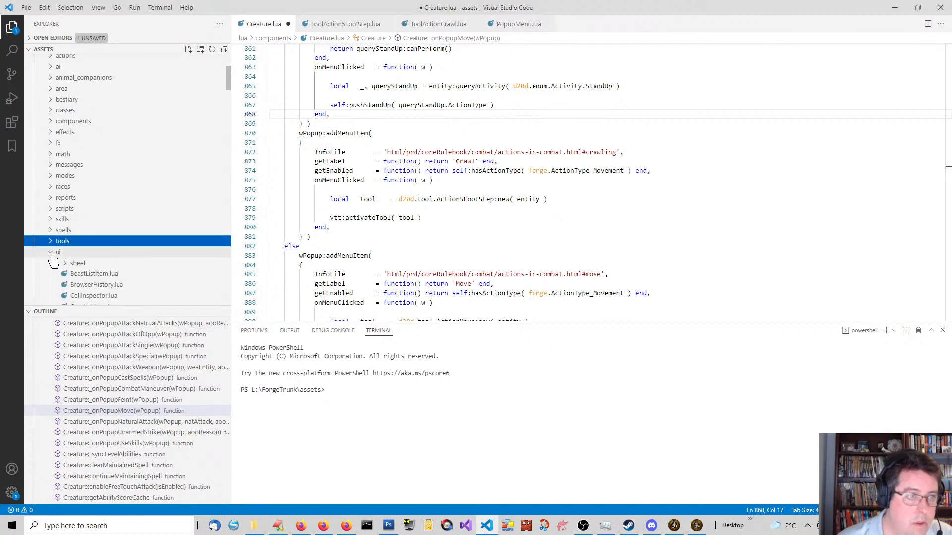
click(52, 253)
scroll(52, 255, down, 4)
scroll(60, 256, down, 20)
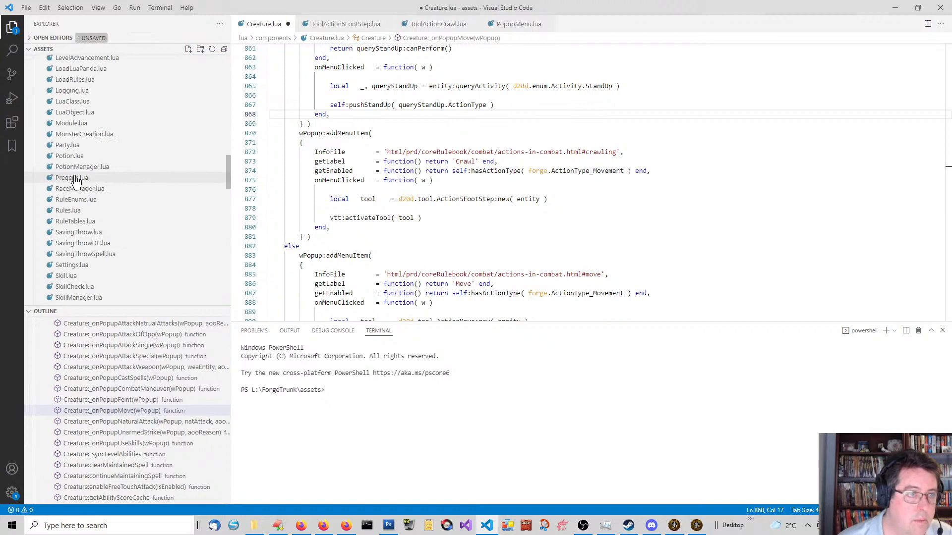
click(74, 179)
Examine the CreateByID list of pregenerated character classes and the createBarbarian function in Pregens.lua
scroll(375, 250, down, 3)
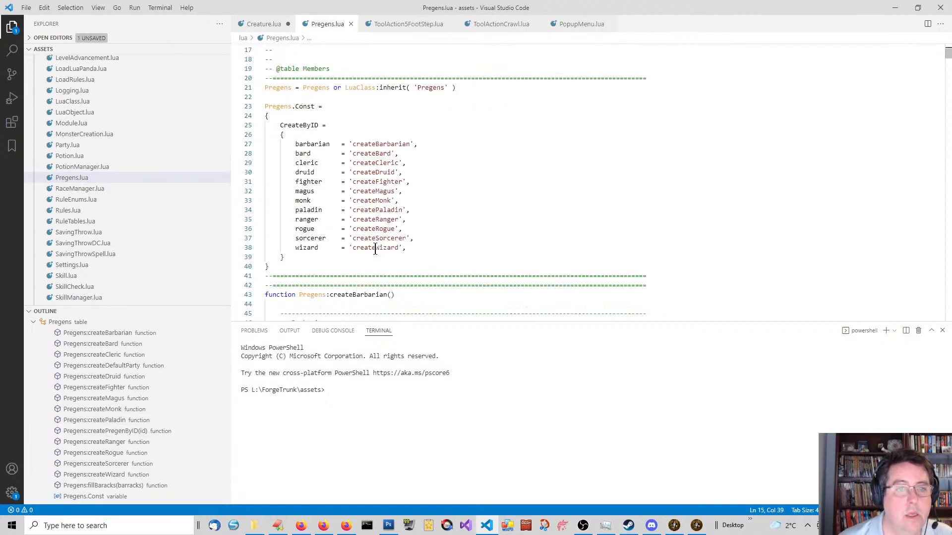
scroll(375, 250, down, 5)
scroll(387, 176, up, 4)
drag(432, 222, 233, 120)
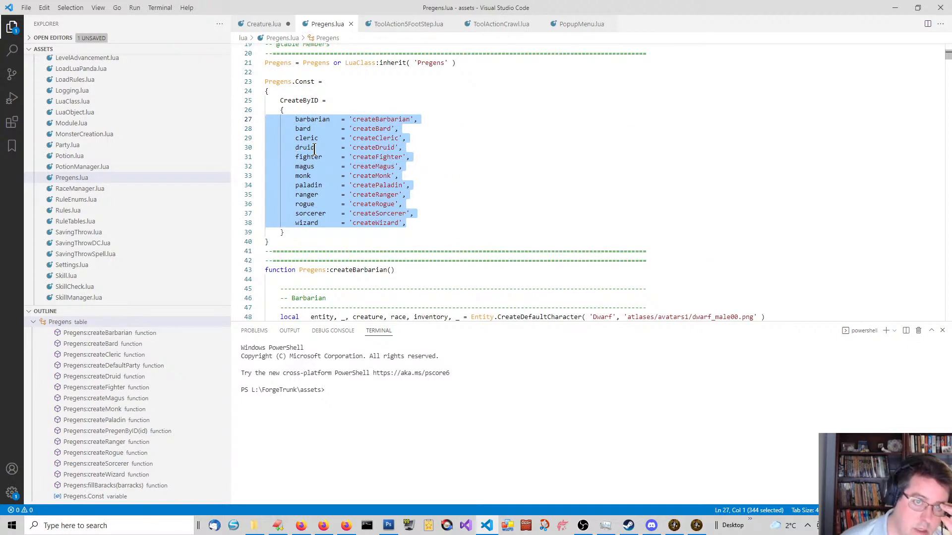
scroll(325, 65, down, 4)
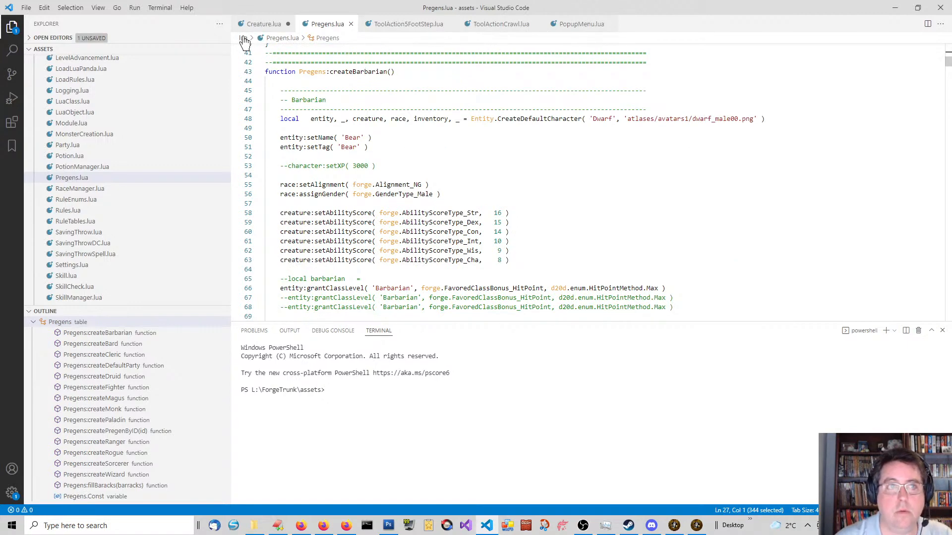
Switch to EditPlus and review the _startTestPlayAt call with the PCSpawn1 spawn point in AreaRuinedCrypt.lua, then minimize the editor
click(278, 525)
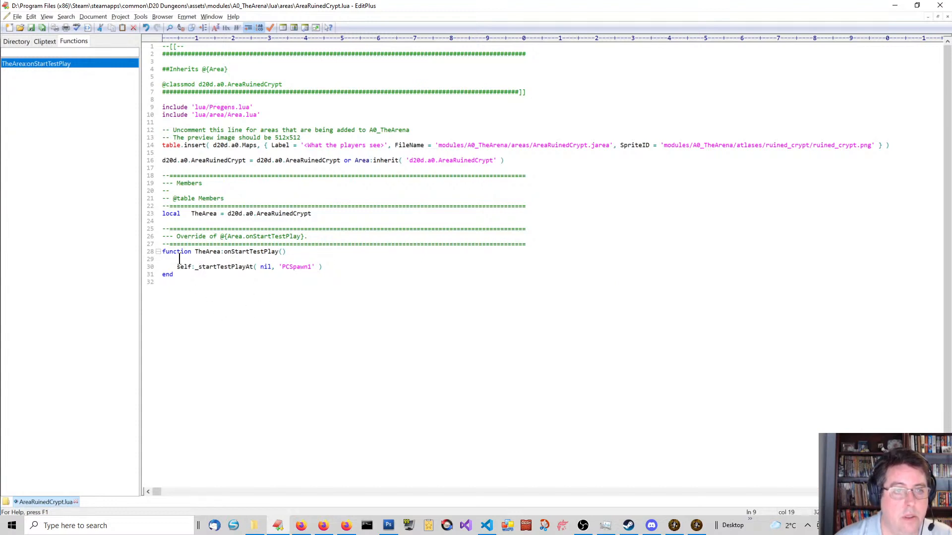
drag(175, 265, 318, 271)
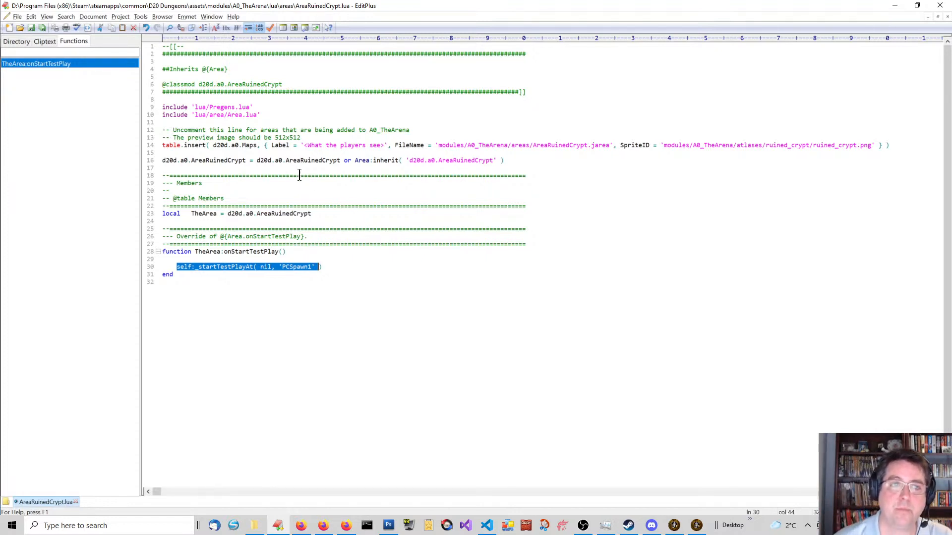
click(266, 162)
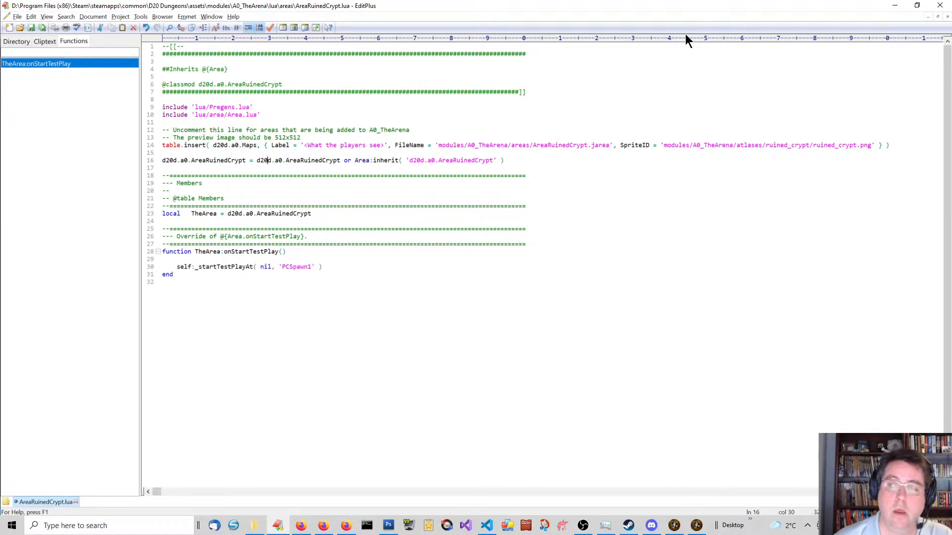
click(899, 8)
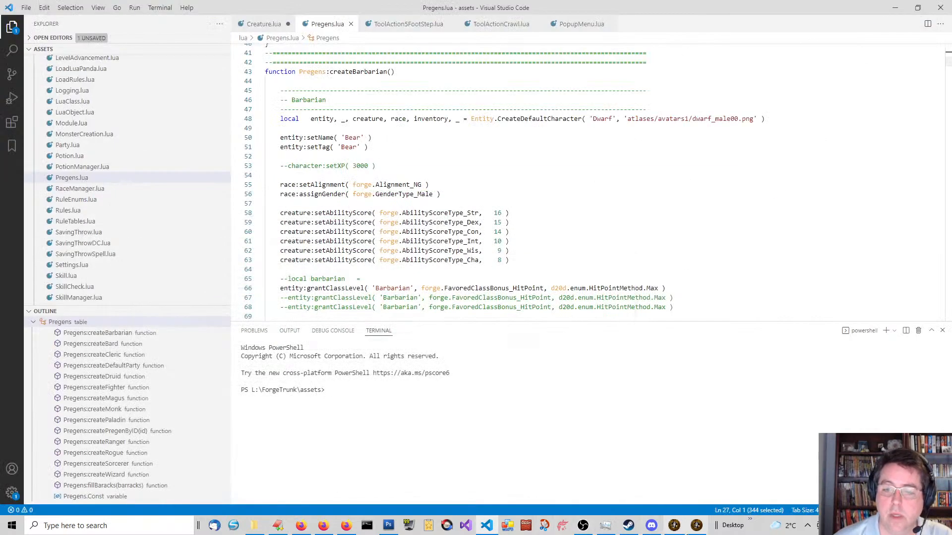
Switch to ForgeEdit, close the AreaRuinedCrypt area and launch the game at its title screen
click(696, 527)
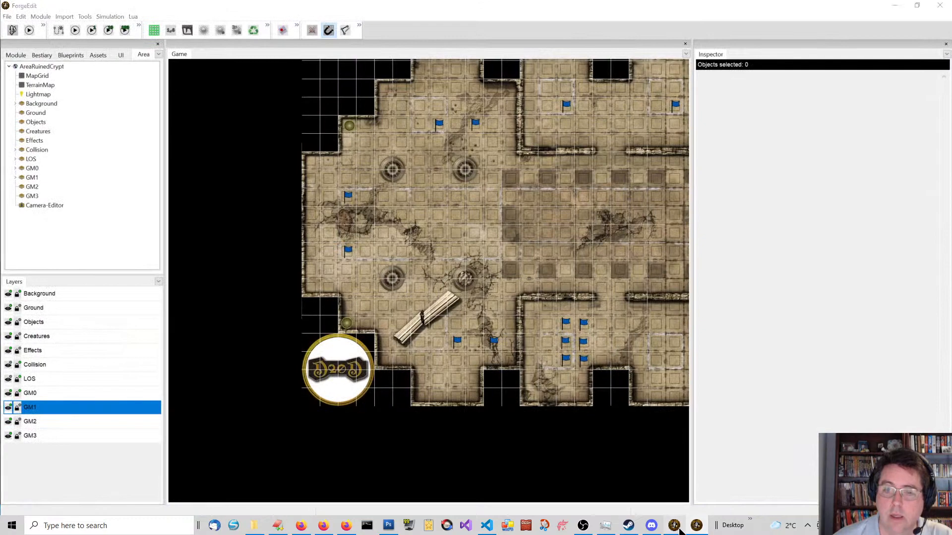
click(673, 527)
click(674, 527)
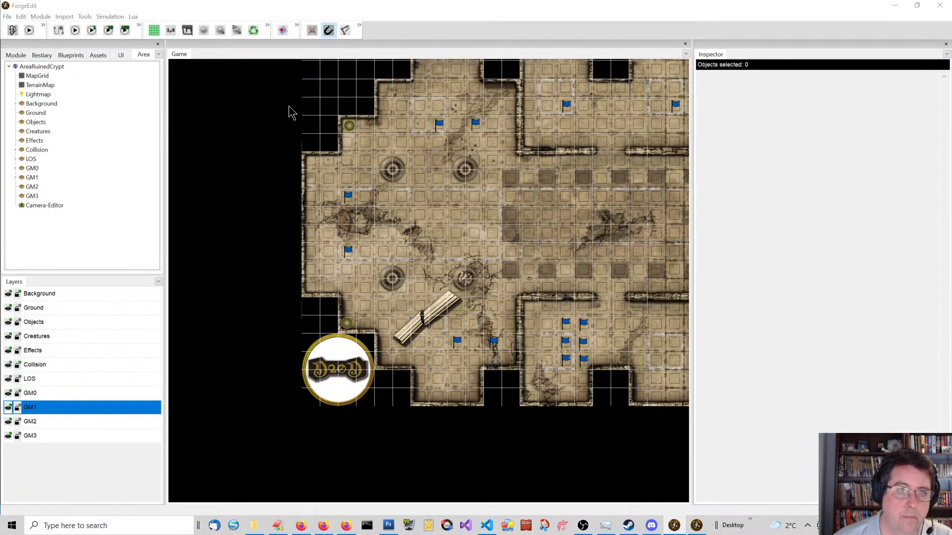
click(8, 16)
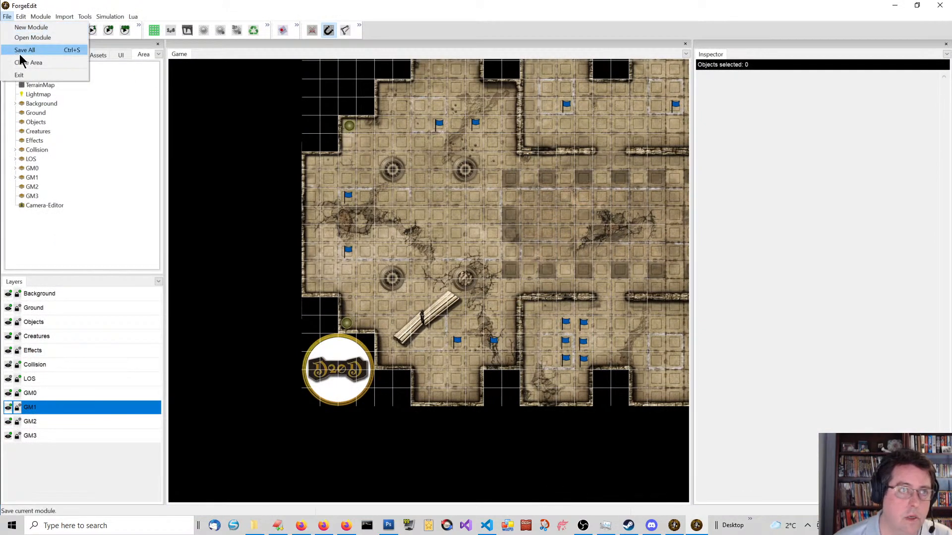
click(25, 63)
click(13, 31)
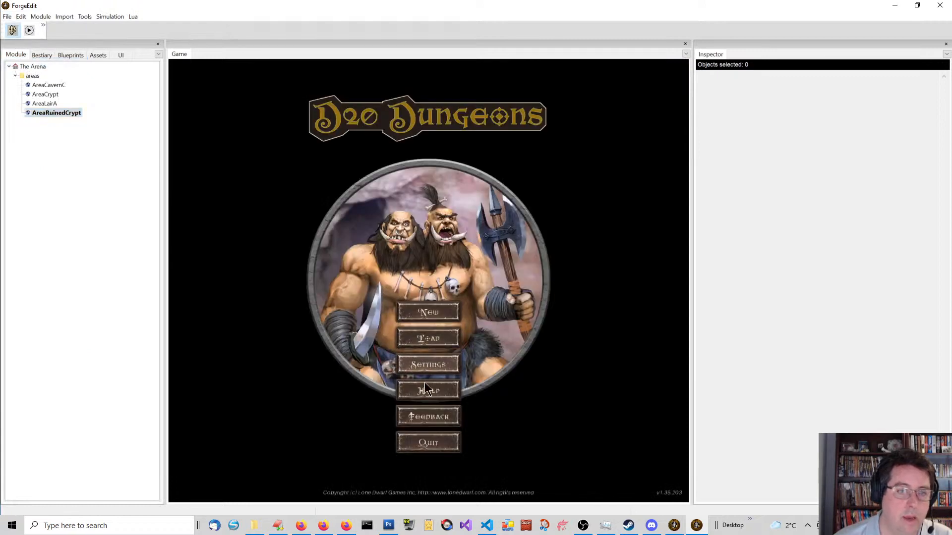
Start a new campaign with a party of Bear, Gilmo, Gwenhala, Binton and Higar from the barracks
click(428, 314)
click(446, 452)
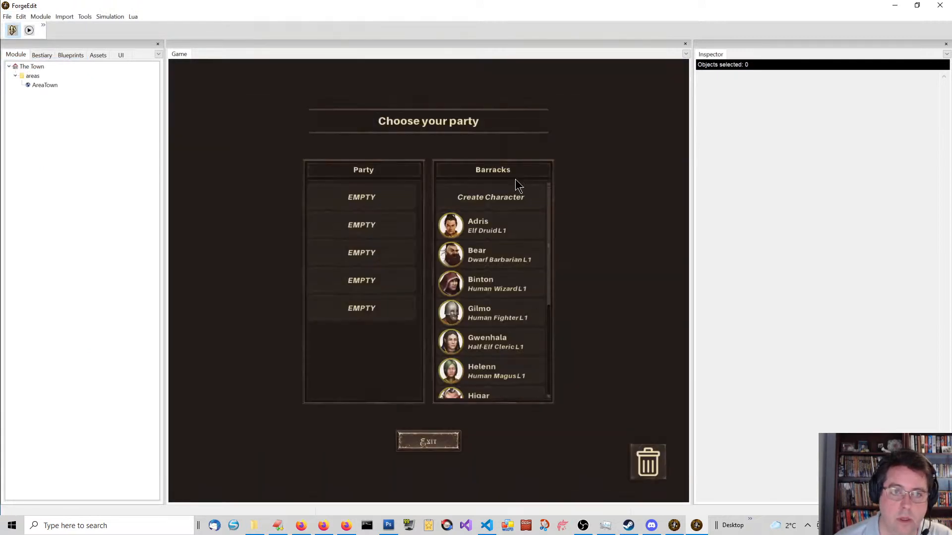
drag(499, 246, 372, 254)
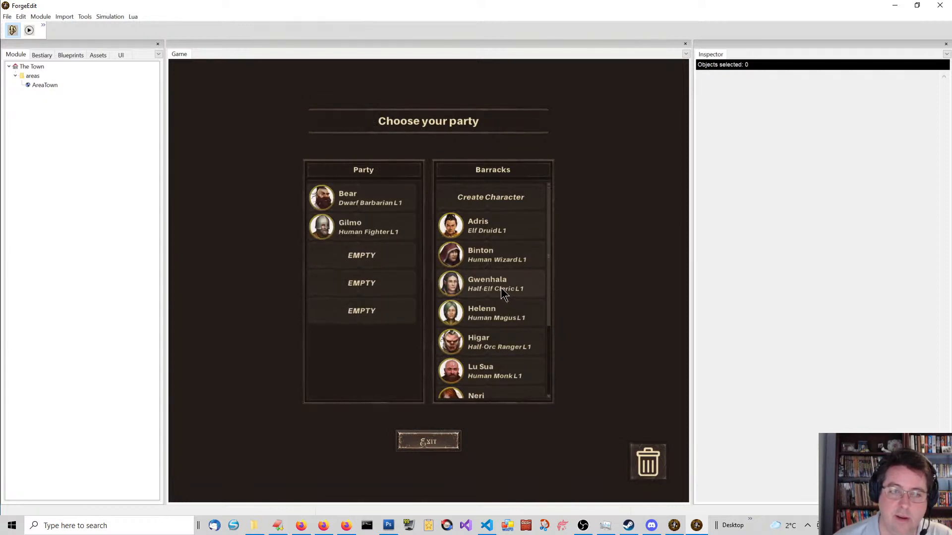
drag(503, 293, 357, 257)
scroll(496, 317, down, 3)
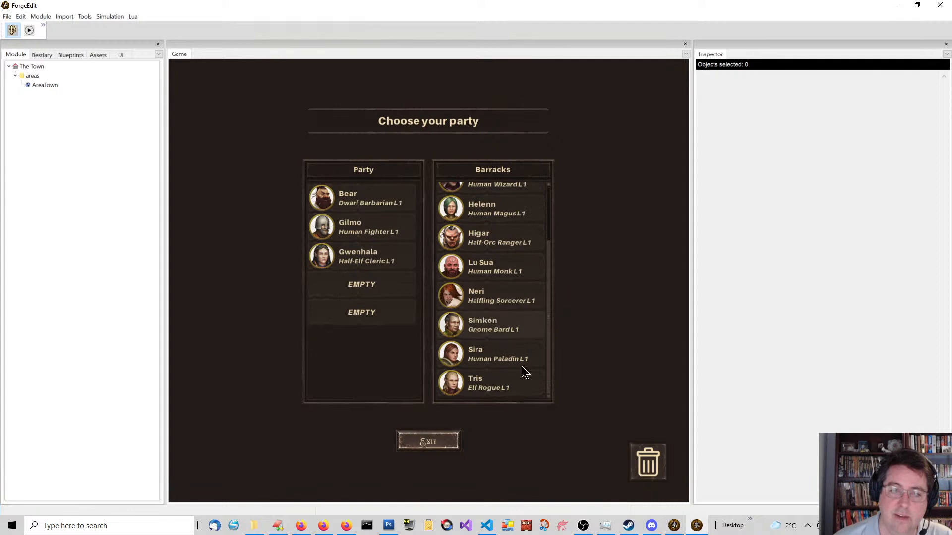
scroll(512, 342, up, 3)
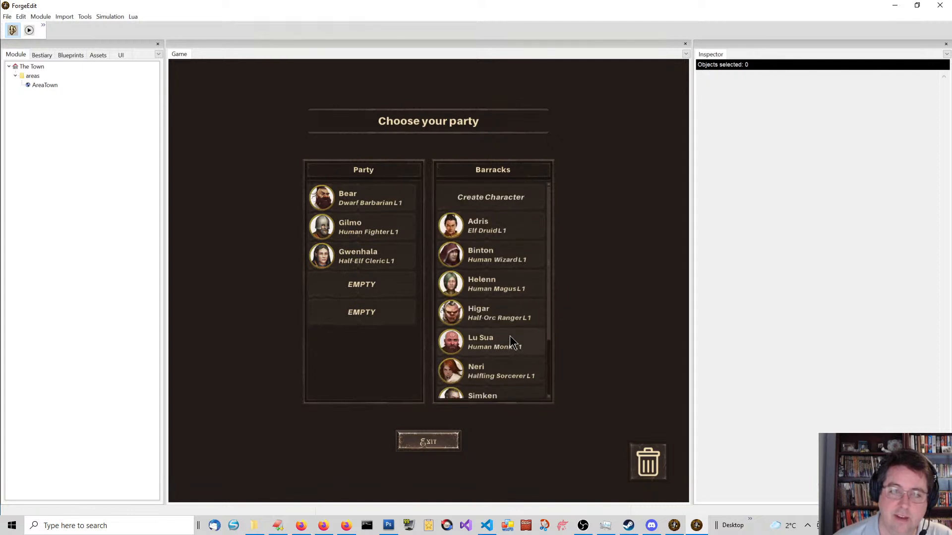
drag(488, 254, 342, 285)
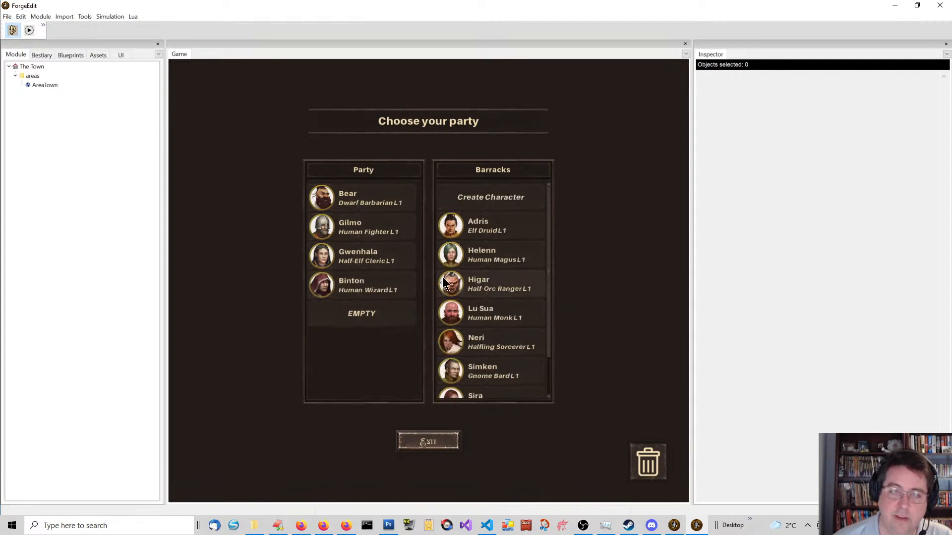
scroll(529, 305, down, 2)
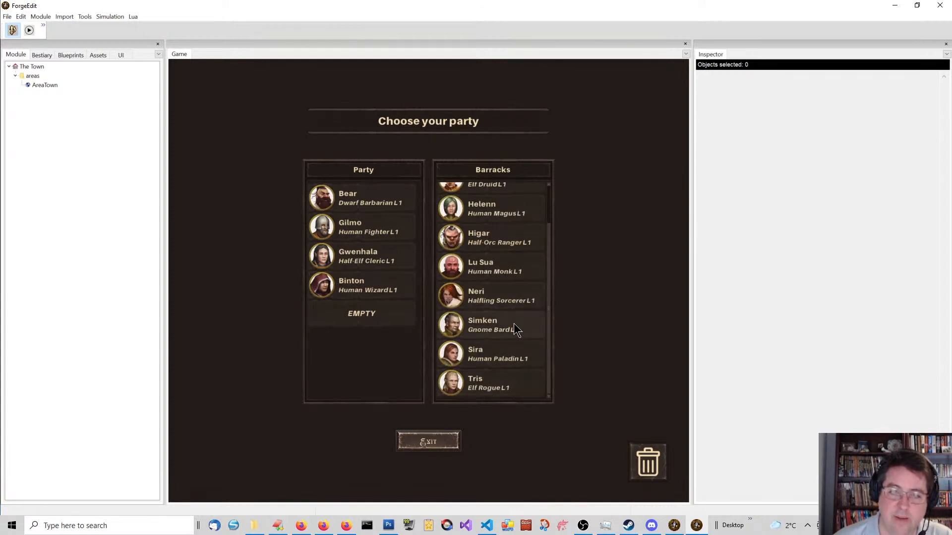
drag(497, 234, 364, 315)
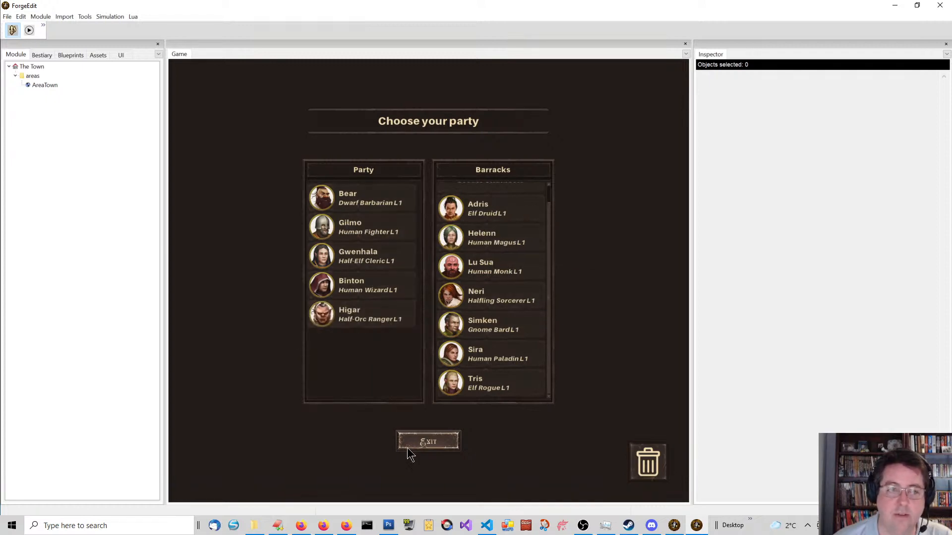
click(430, 444)
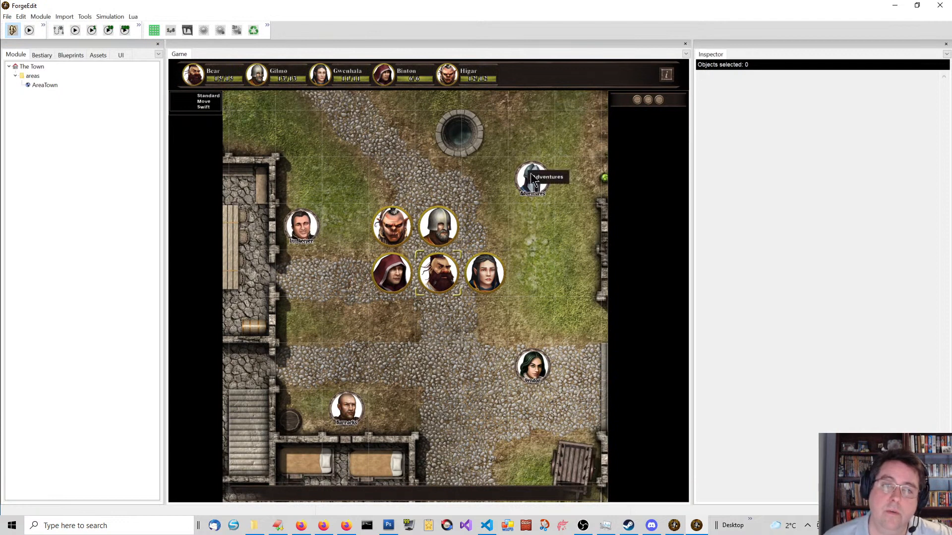
Talk to the Adventures character in town and play The Arena adventure path
click(547, 177)
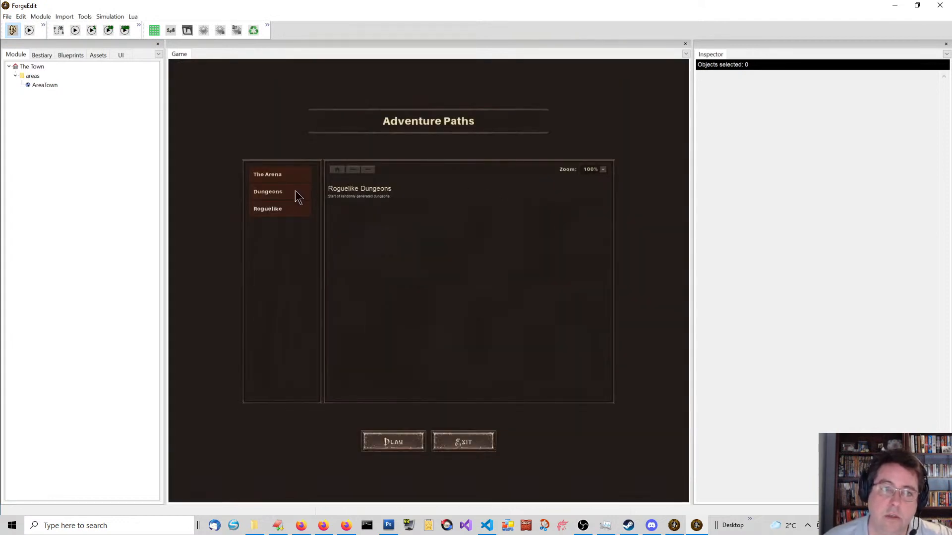
click(269, 174)
click(392, 442)
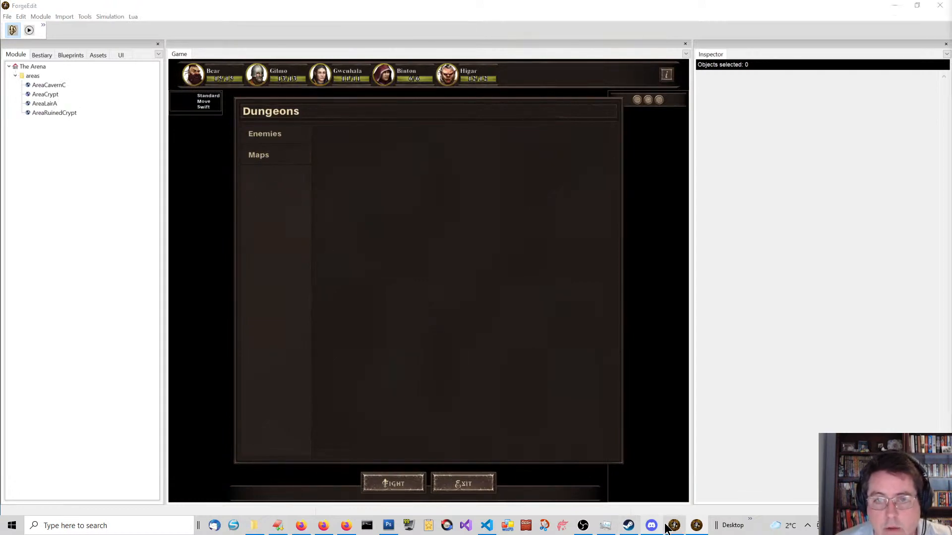
Minimize the editor and examine the Debug Output window's error about the ruined_crypt.png sprite path
mouse_move(694, 526)
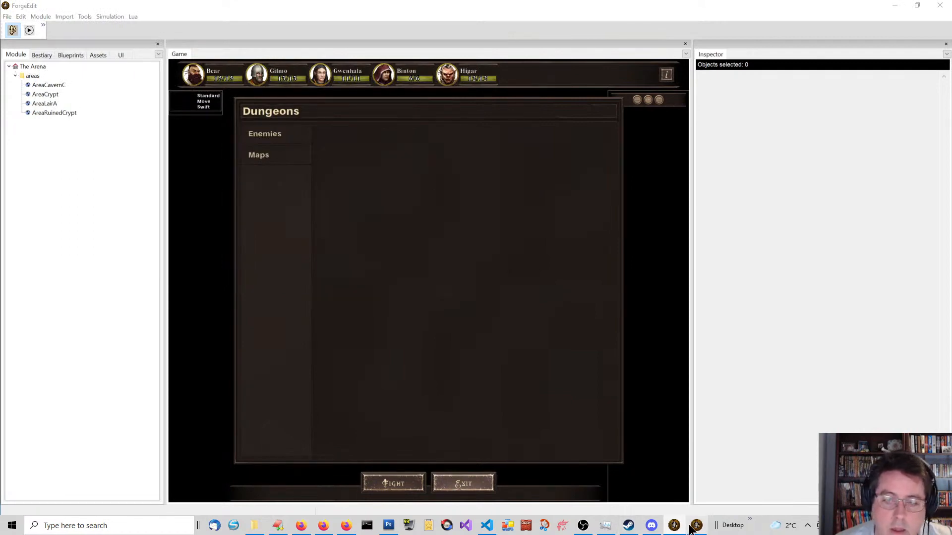
click(674, 527)
click(637, 174)
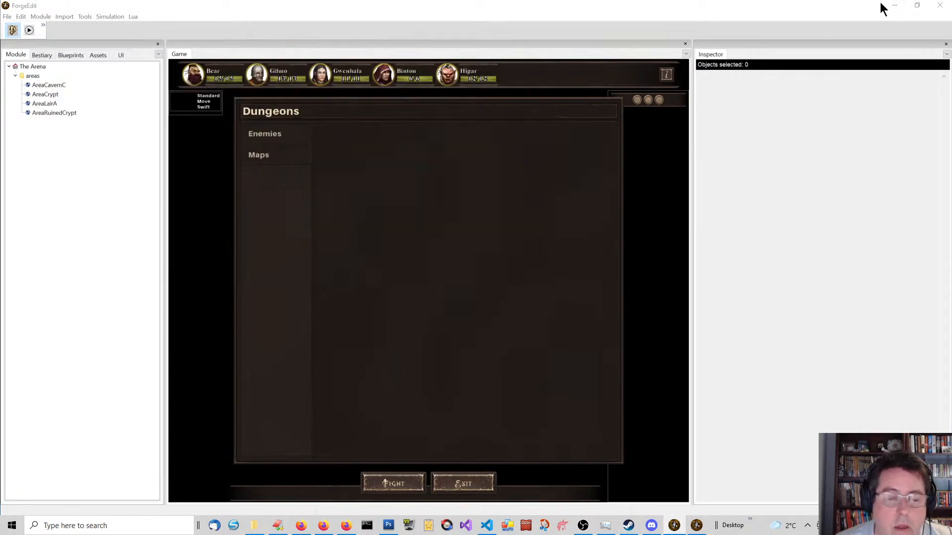
click(894, 6)
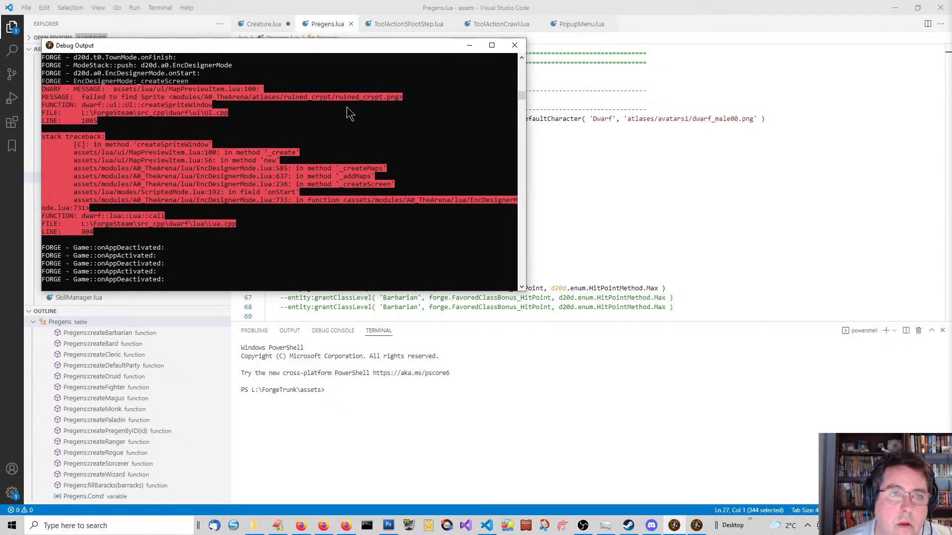
click(175, 98)
drag(189, 100, 394, 100)
right_click(397, 110)
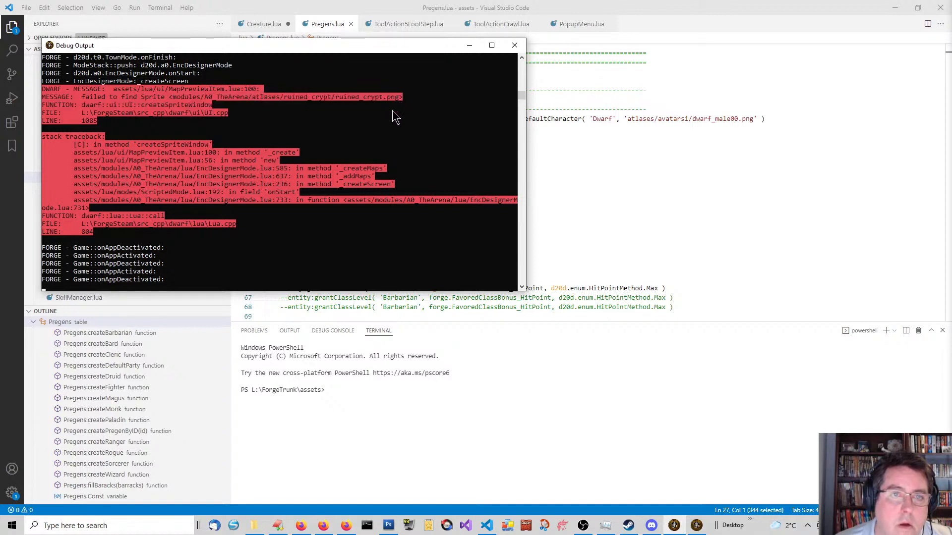
click(712, 213)
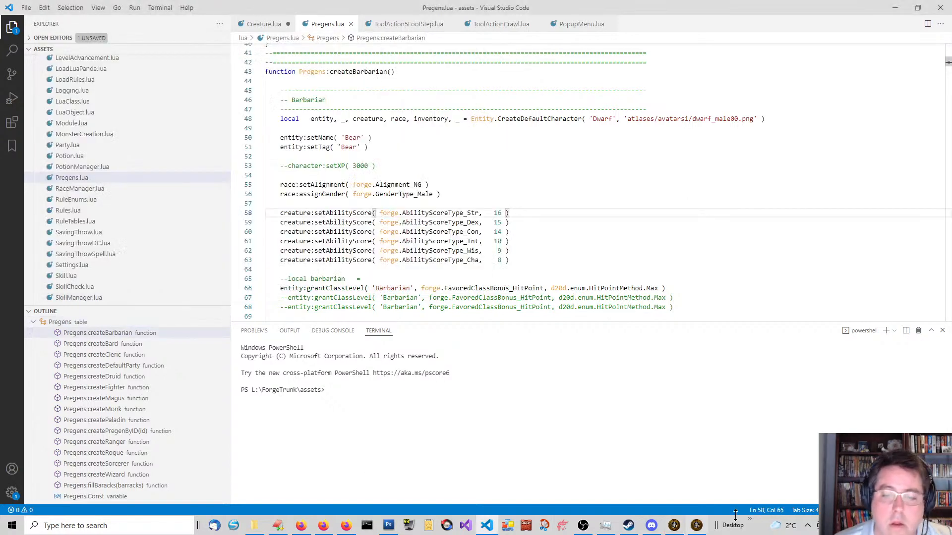
Return to ForgeEdit and exit the program
click(696, 526)
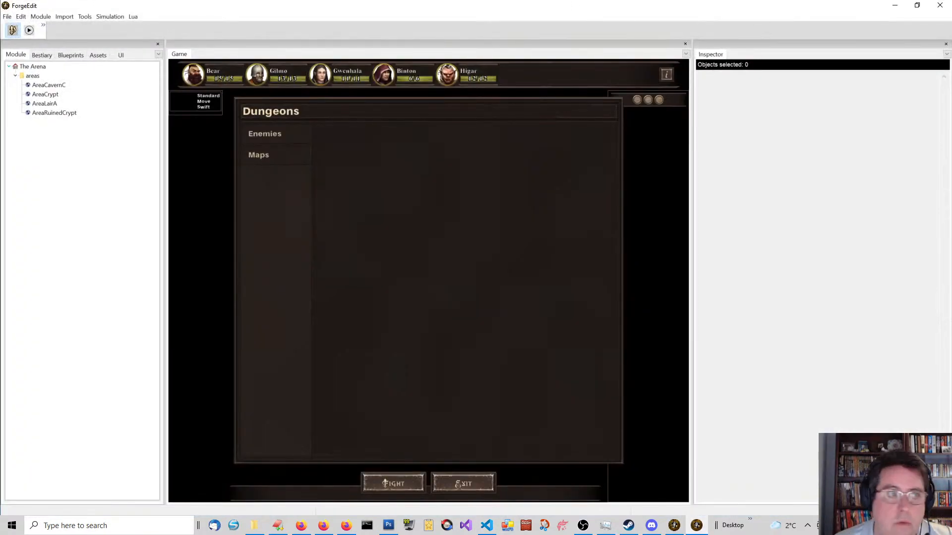
click(6, 17)
click(28, 77)
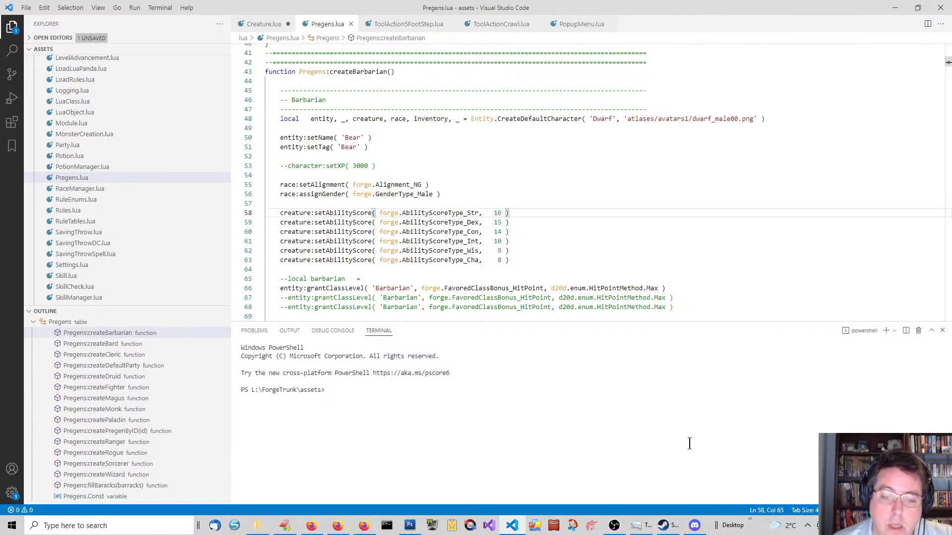
Relaunch ForgeEditSteam_Win32.exe from the tools\ForgeEdit folder of D20 Dungeons in File Explorer
click(895, 8)
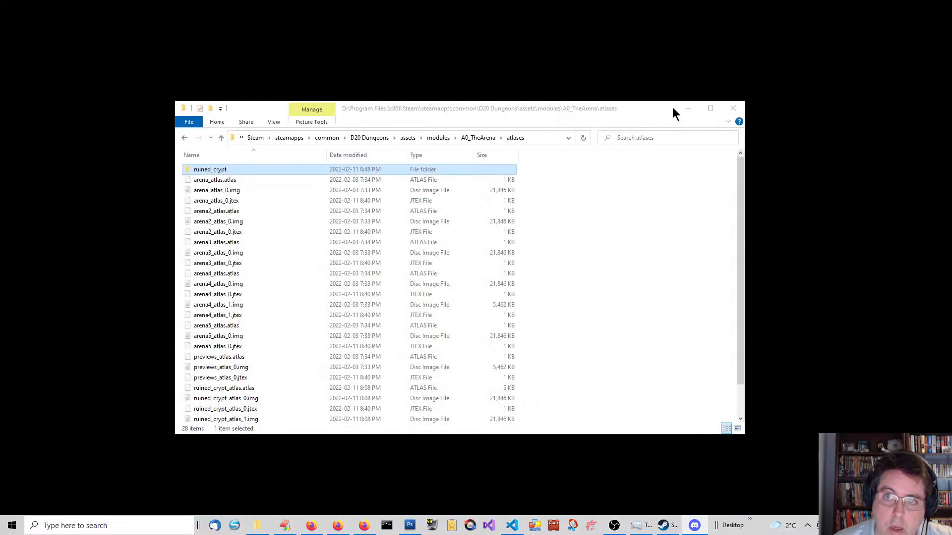
click(687, 109)
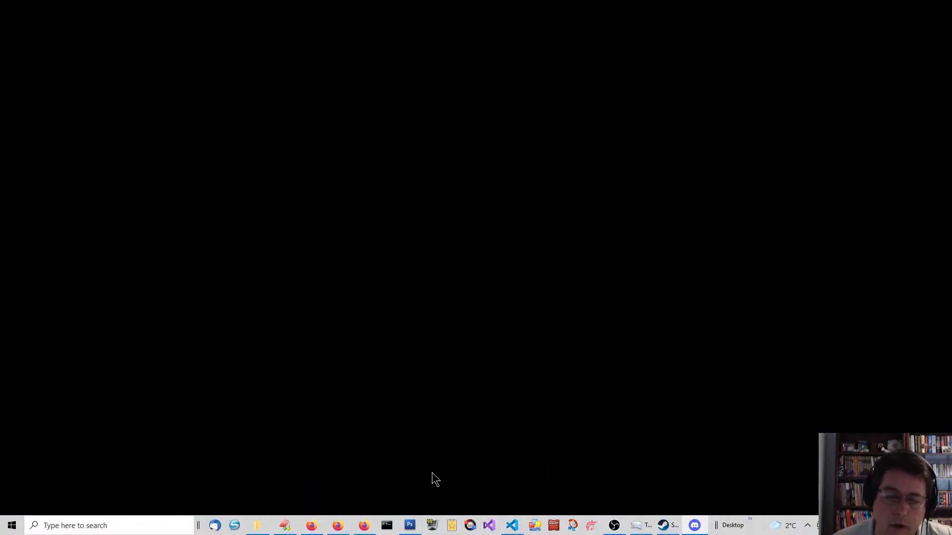
click(258, 527)
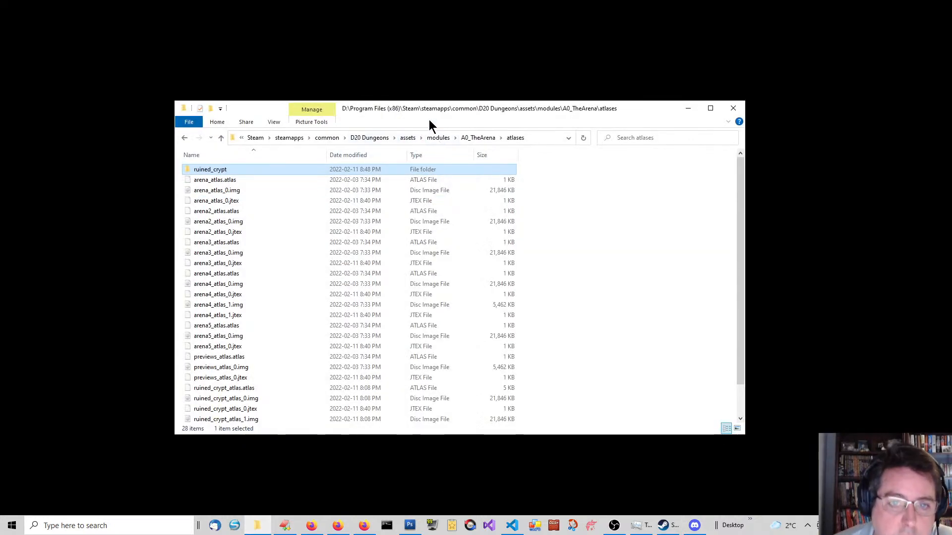
click(378, 139)
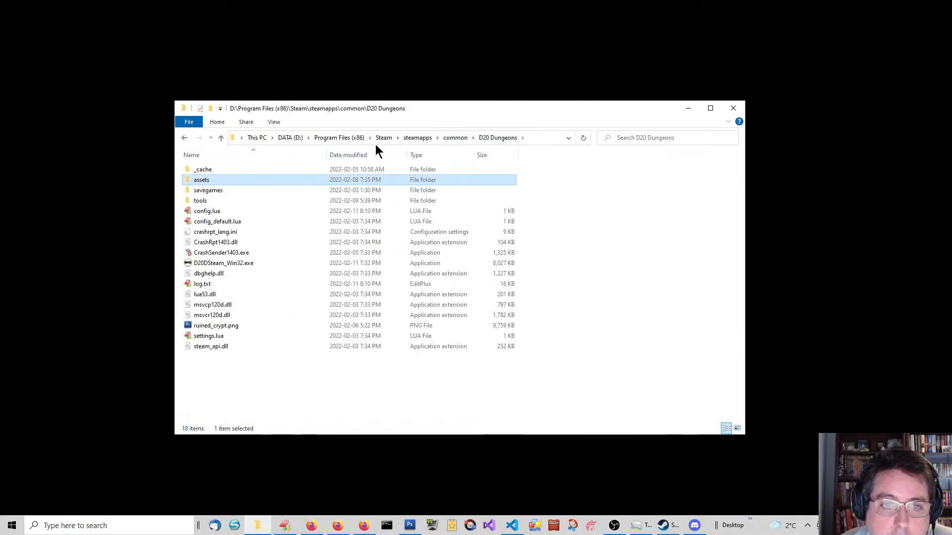
double_click(208, 200)
double_click(213, 169)
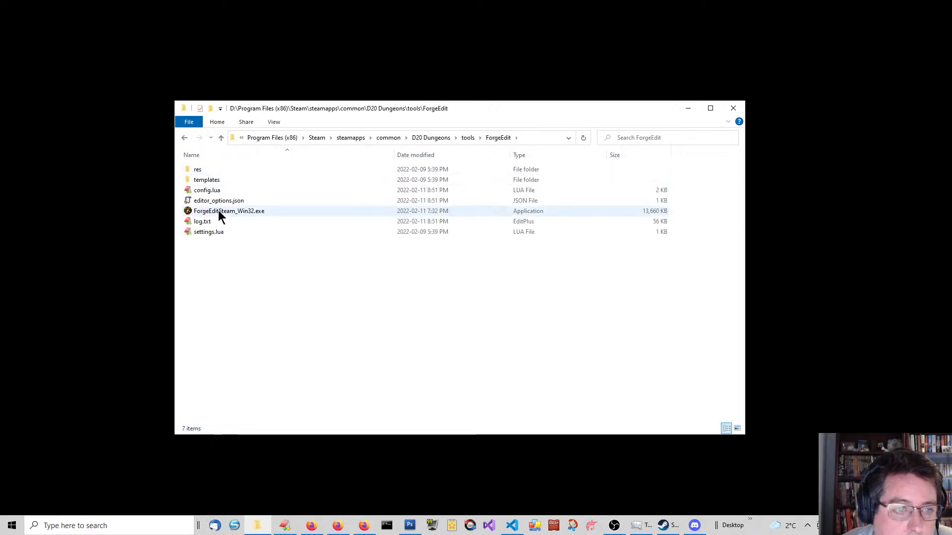
double_click(224, 212)
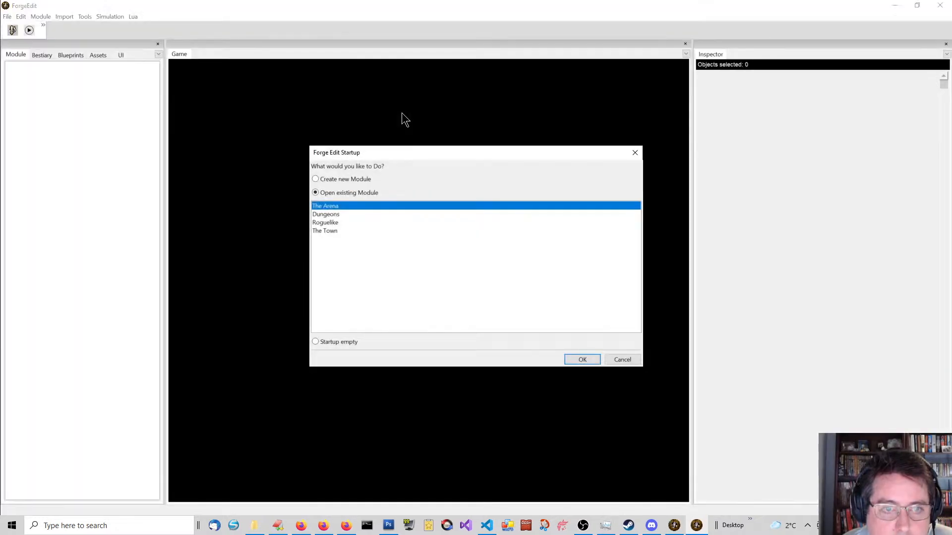
Open the existing module The Arena, load its AreaRuinedCrypt area and launch the game
click(589, 359)
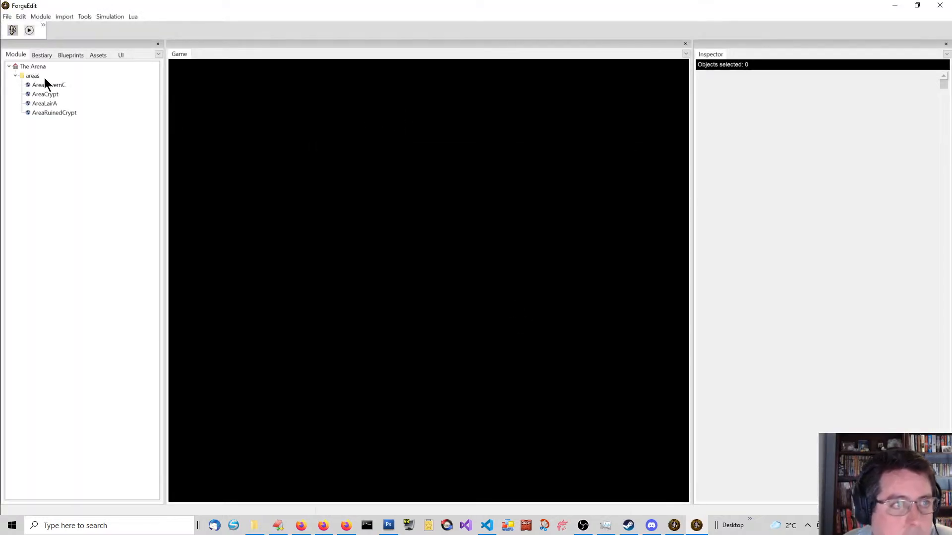
double_click(42, 114)
click(13, 31)
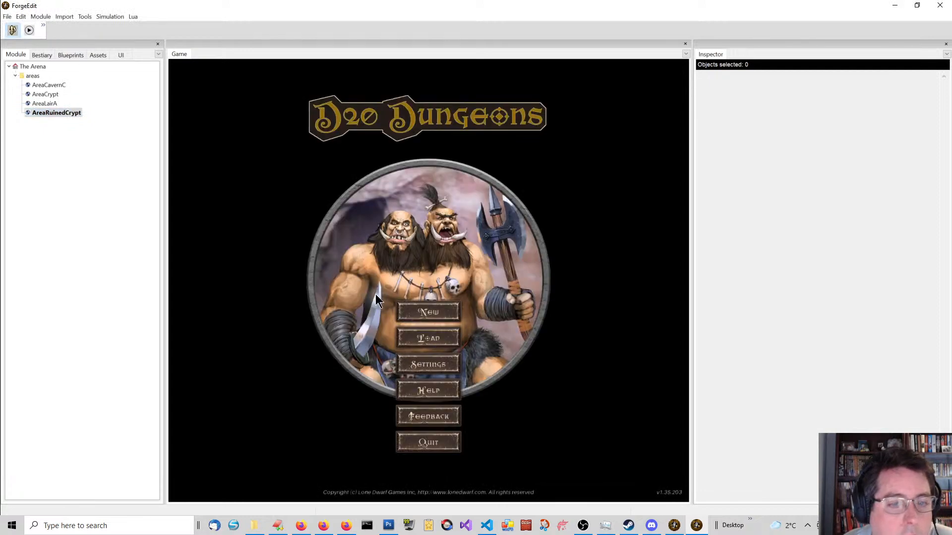
Start a new Standard Fantasy campaign with a party of Adris, Bear, Gilmo, Binton and Higar
click(428, 308)
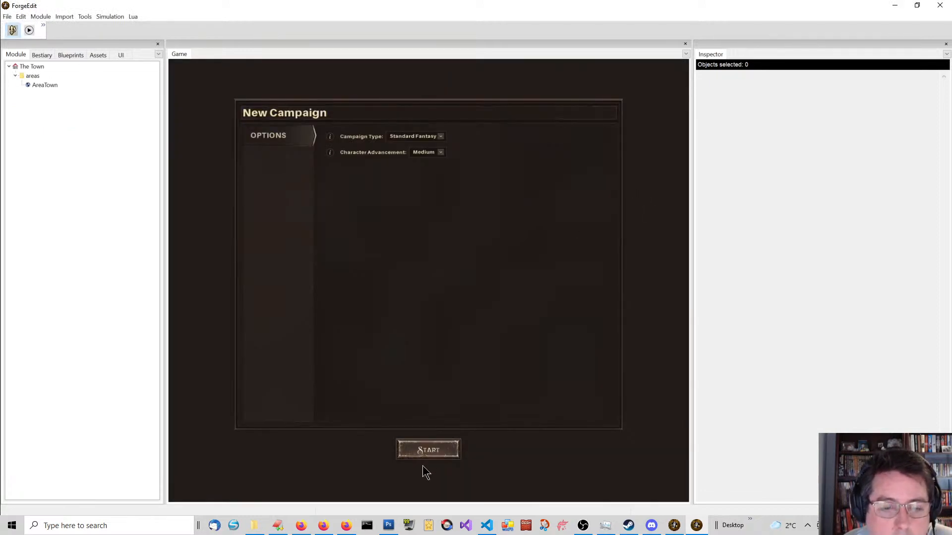
click(426, 452)
click(479, 229)
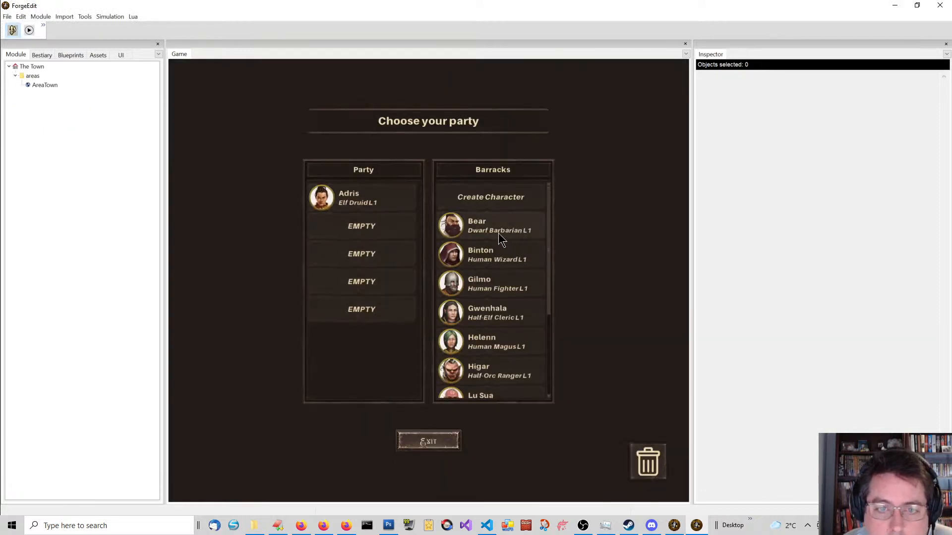
drag(498, 233, 370, 228)
drag(480, 248, 357, 259)
drag(478, 232, 342, 278)
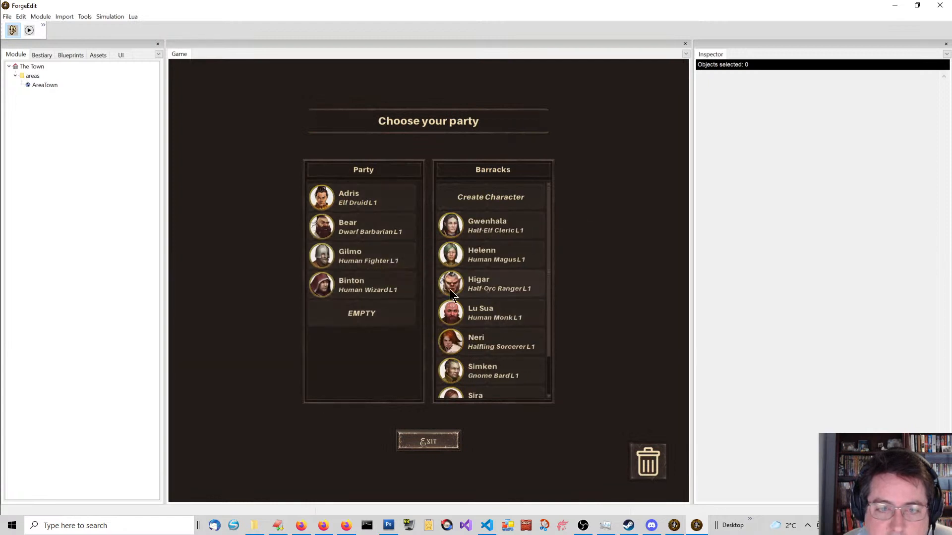
drag(451, 293, 362, 314)
click(428, 441)
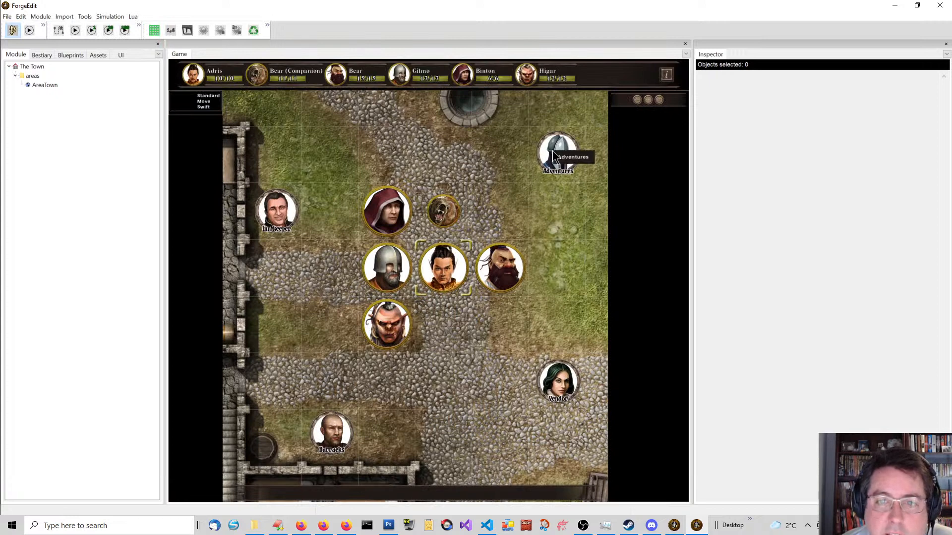
Open the Adventures character's list of adventure paths in town and play The Arena
click(581, 164)
click(265, 174)
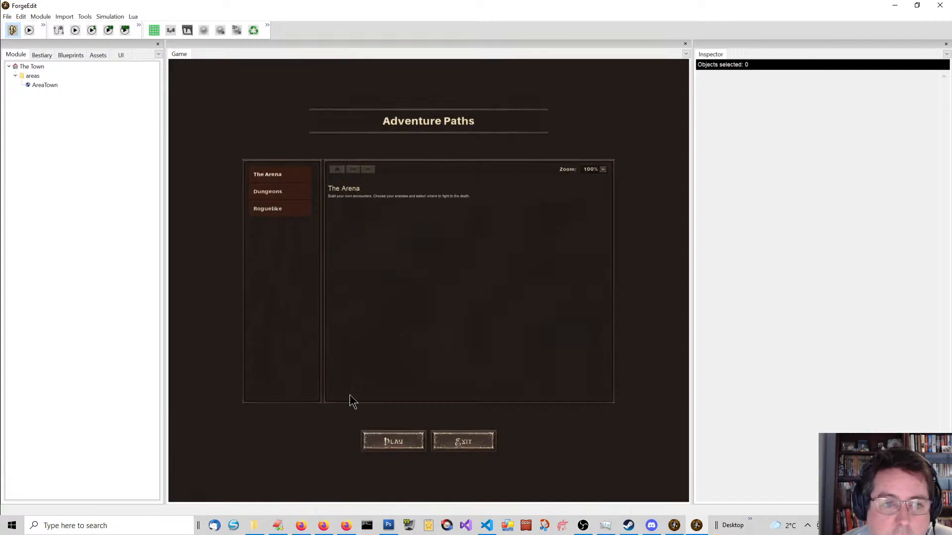
click(385, 441)
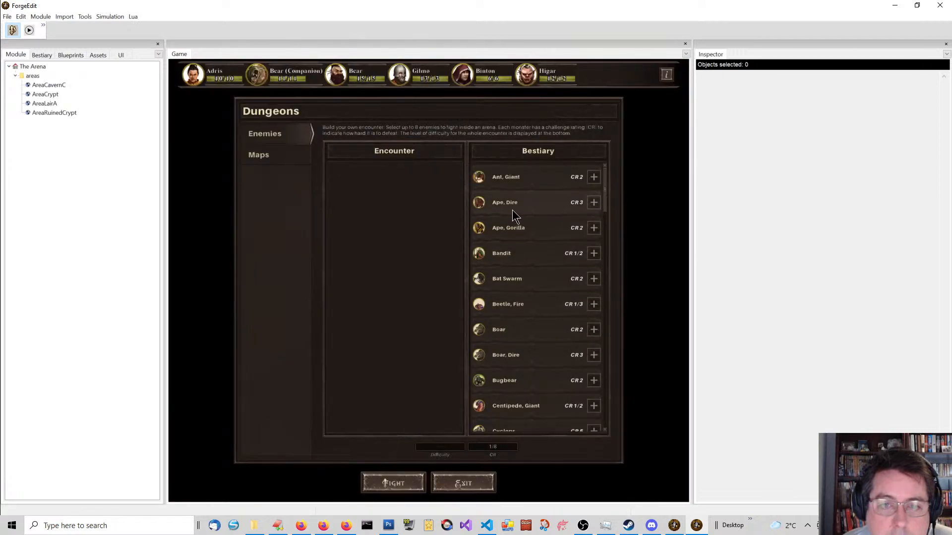
Add two Giant Ants and four Giant Centipedes from the bestiary to the arena encounter
click(594, 178)
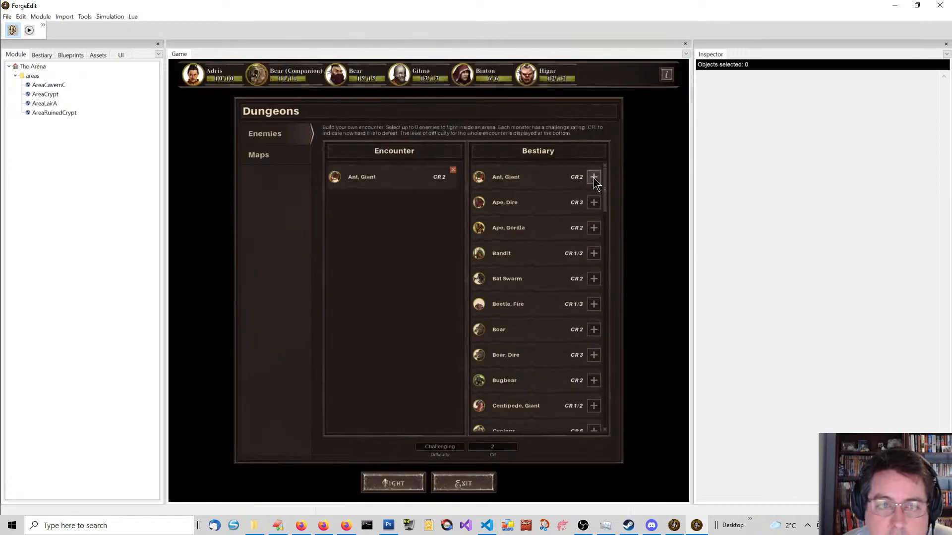
click(593, 177)
scroll(549, 276, down, 3)
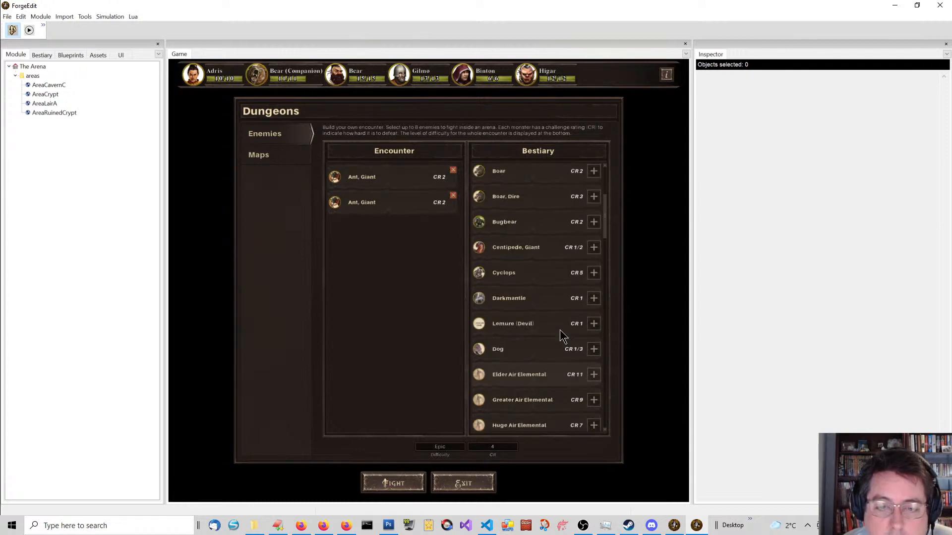
click(594, 248)
click(594, 249)
click(596, 250)
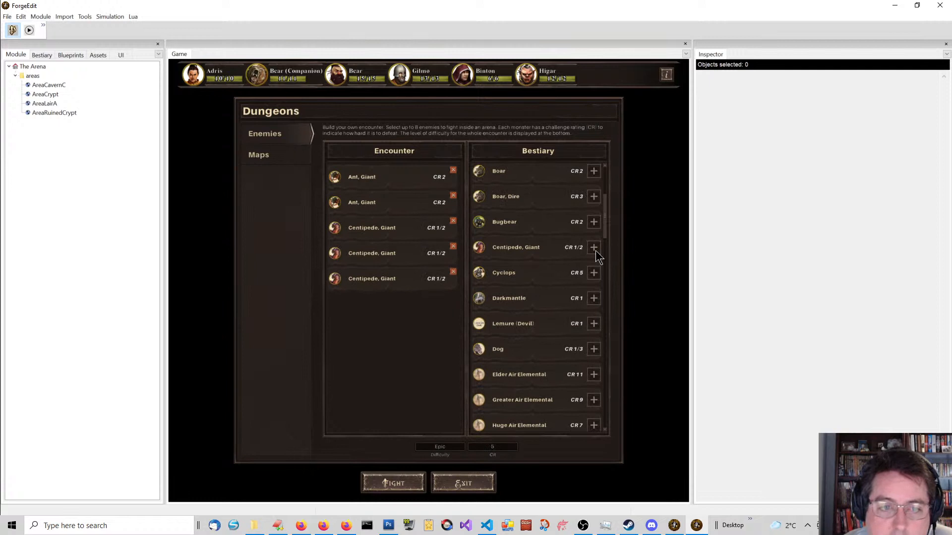
click(596, 251)
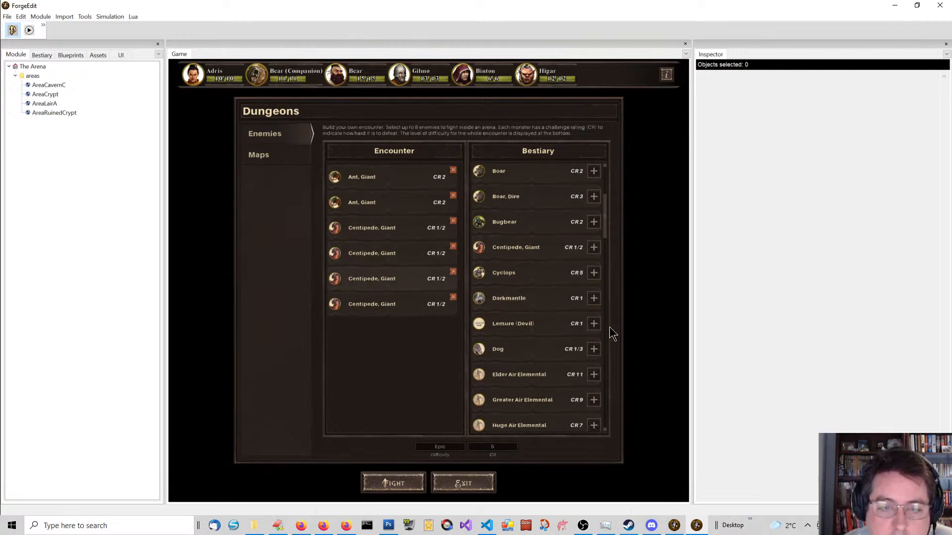
Add two Kobolds from the bestiary to the encounter
scroll(555, 357, down, 10)
scroll(555, 367, down, 3)
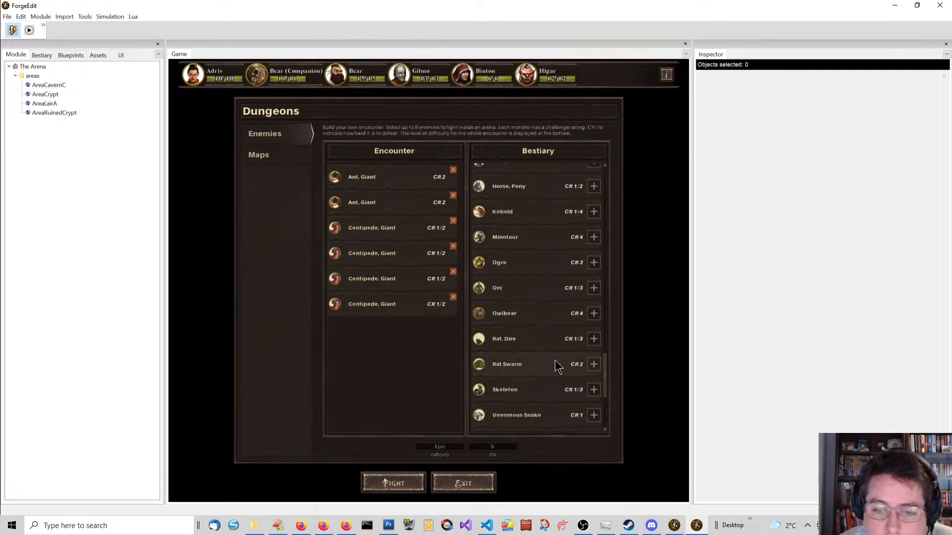
scroll(557, 367, up, 1)
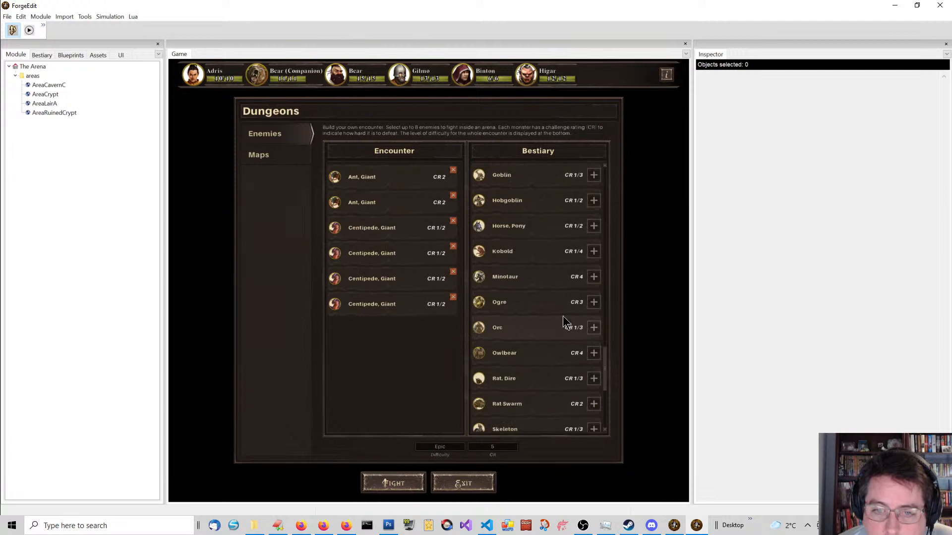
click(594, 252)
click(594, 253)
Show the encounter's available maps and examine the ruined crypt's label and preview image
click(272, 155)
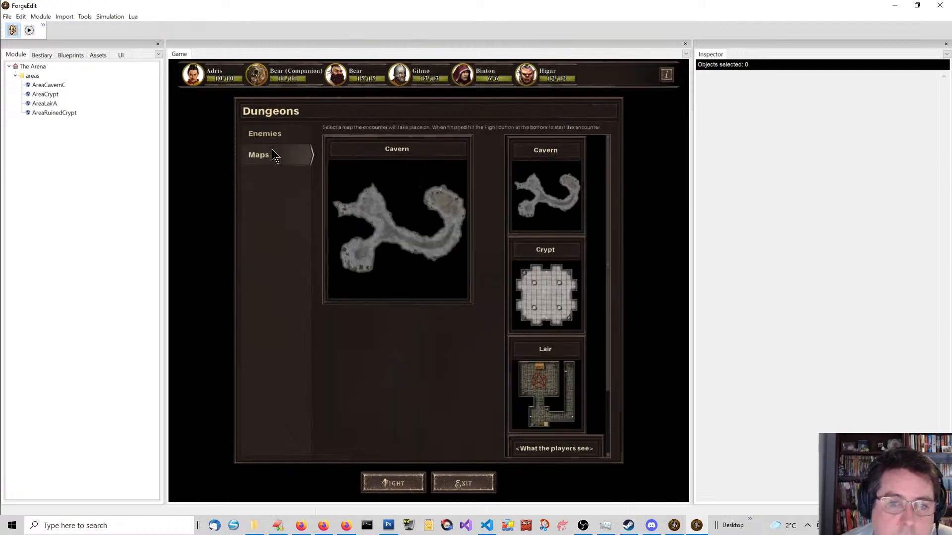
scroll(544, 278, down, 2)
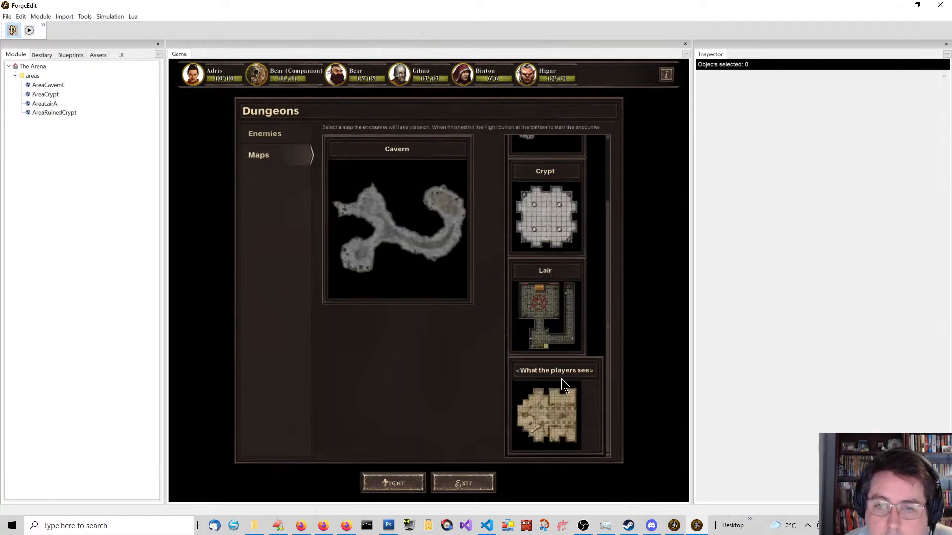
scroll(562, 379, up, 2)
scroll(561, 378, down, 2)
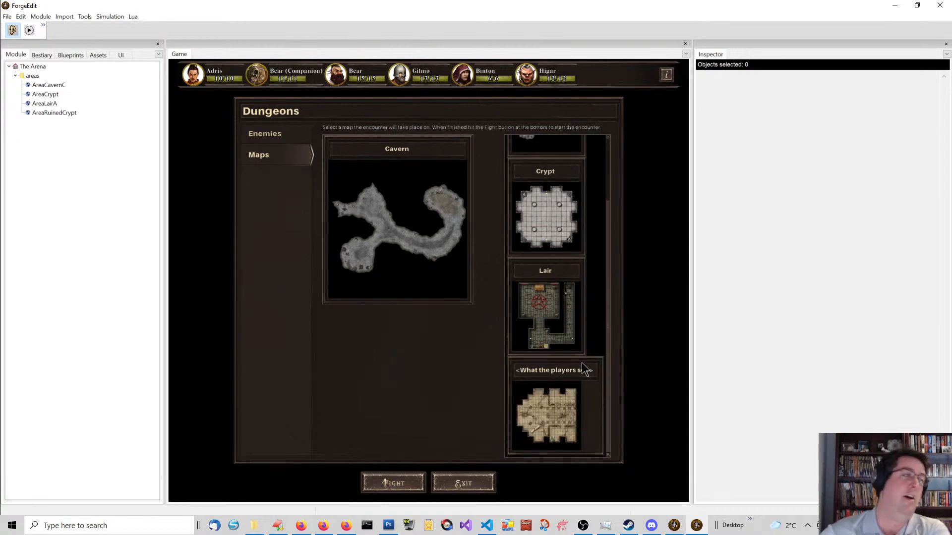
Highlight the map's Label text '<What the players see>' in AreaRuinedCrypt.lua in EditPlus, and return to ForgeEdit
click(278, 526)
click(327, 145)
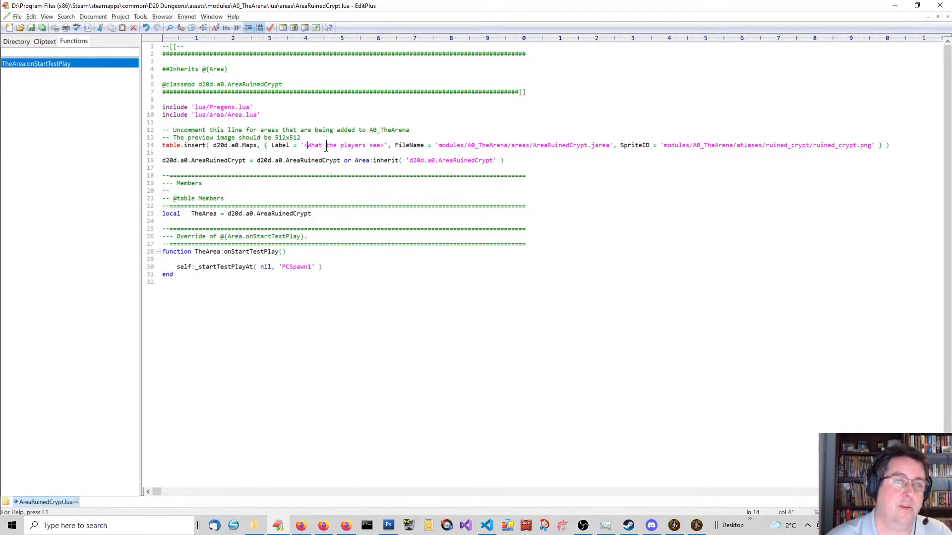
key(shift+Right)
key(shift+Right)
key(shift+Right)
key(shift+Right)
key(shift+Right)
key(shift+Right)
key(shift+Right)
key(shift+Right)
key(shift+Right)
key(shift+Right)
key(shift+Right)
key(shift+Right)
key(shift+Right)
key(shift+Right)
key(shift+Right)
key(shift+Right)
key(shift+Right)
key(shift+Right)
key(shift+Right)
key(shift+Right)
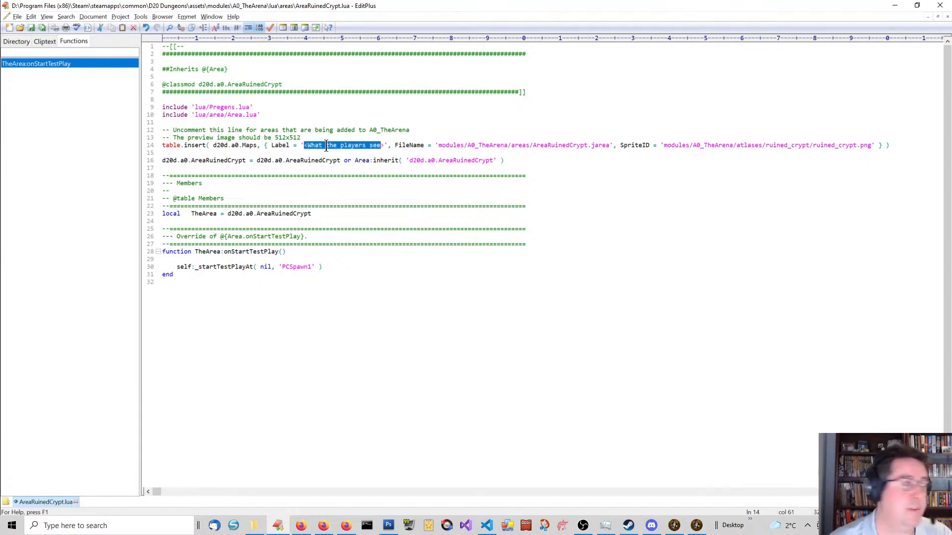
click(895, 5)
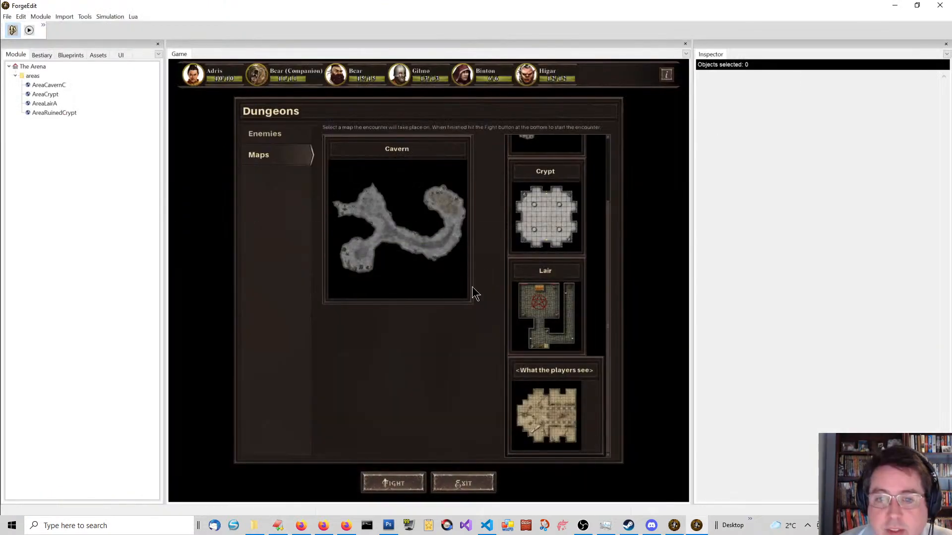
Choose the ruined crypt map for the encounter, start the fight and dismiss the Camera hint
click(547, 409)
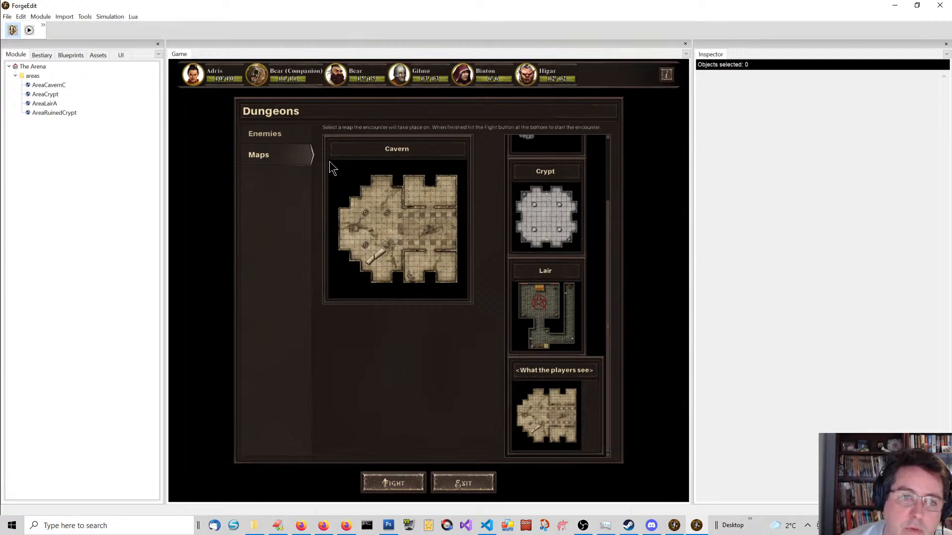
click(399, 488)
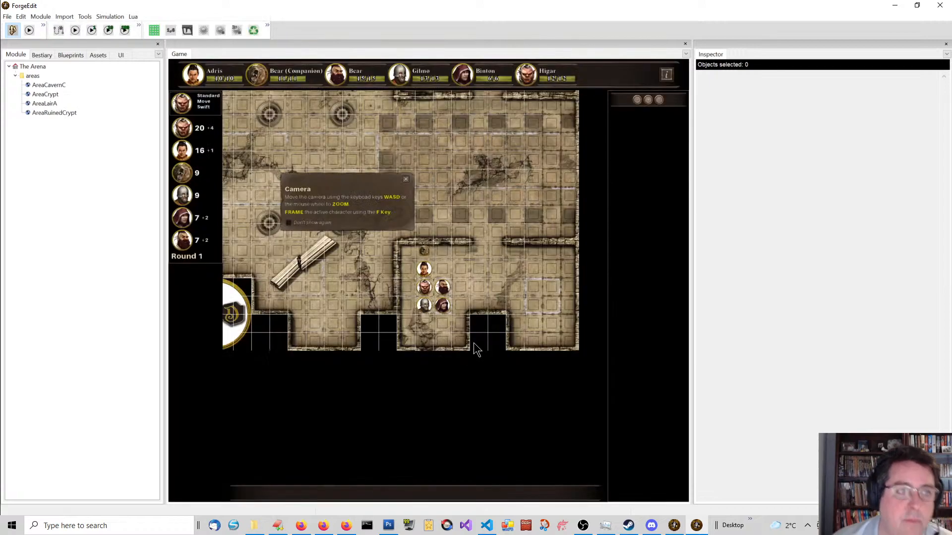
click(405, 179)
click(407, 180)
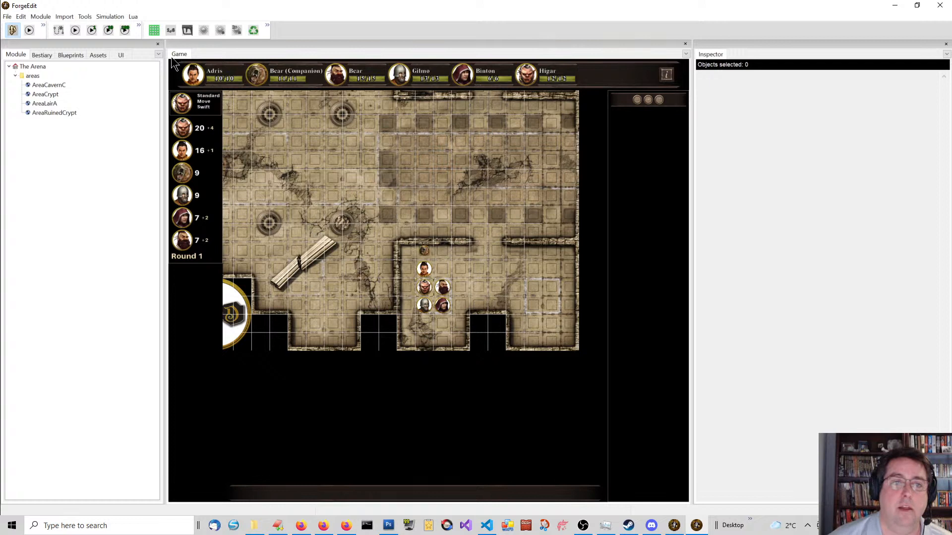
Turn on the lighting display, move Higar through the room's doorway toward the main hall and exit the enemy spotted view
click(203, 30)
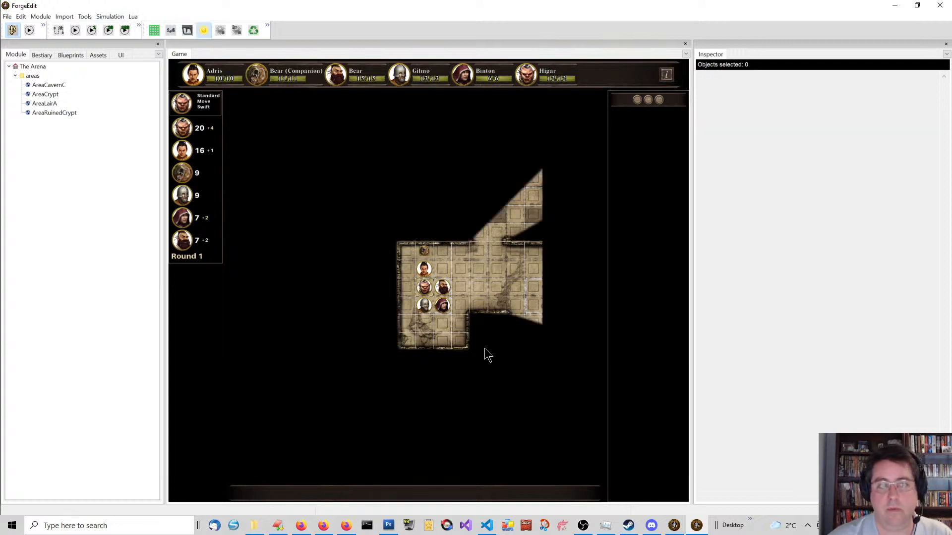
scroll(338, 287, up, 3)
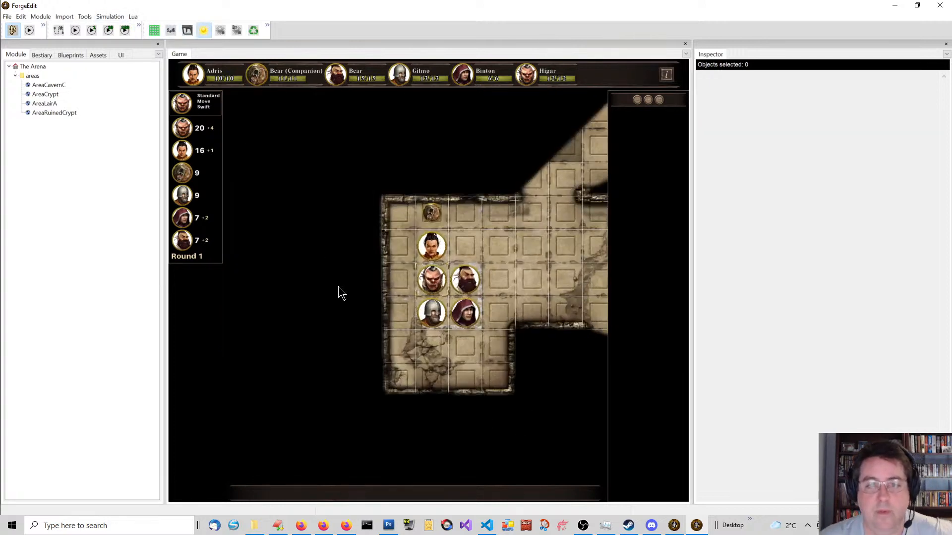
right_click(337, 253)
mouse_move(347, 265)
click(407, 267)
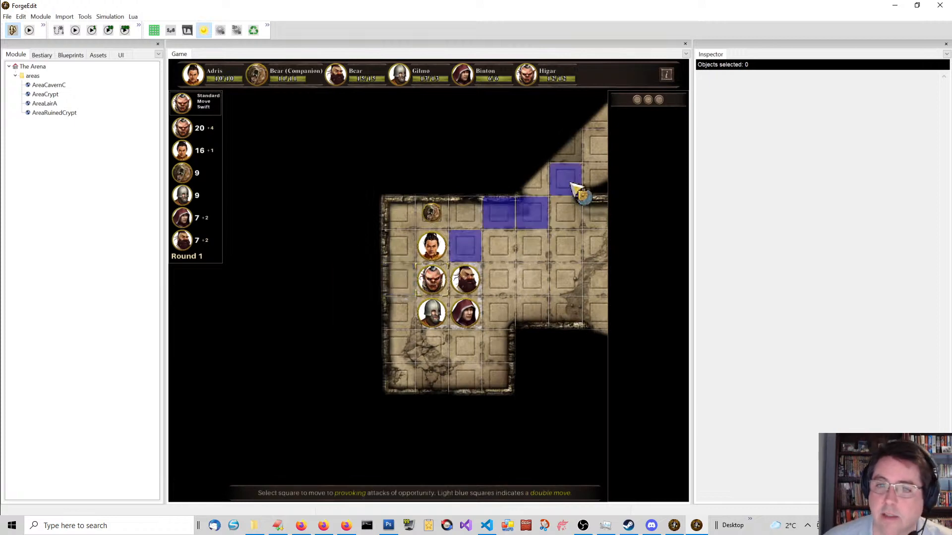
click(568, 181)
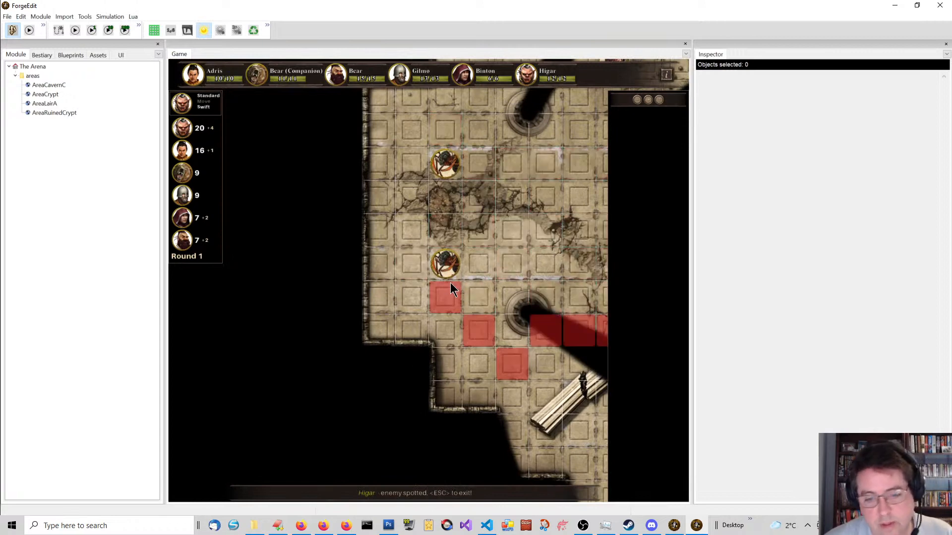
key(Escape)
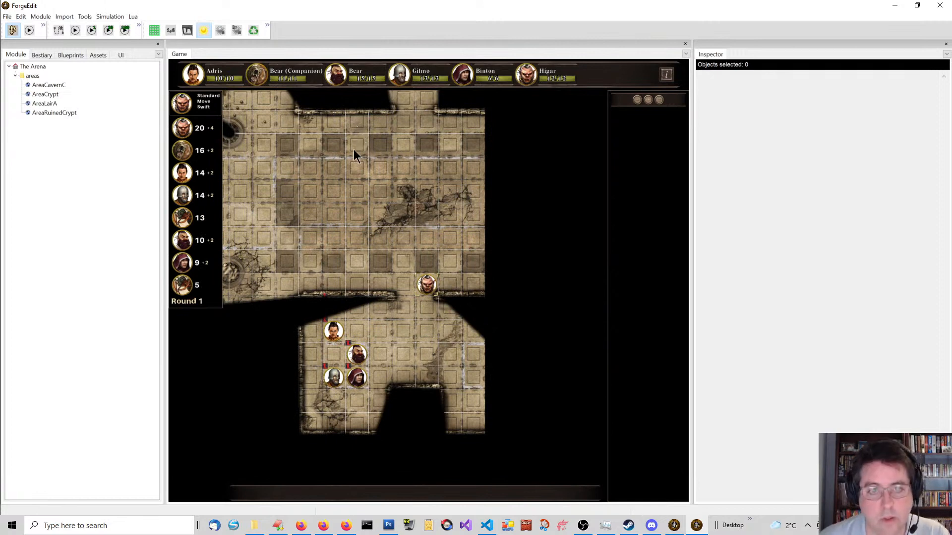
Make a single longbow attack with Higar against a Giant Ant at the far end of the crypt
key(w)
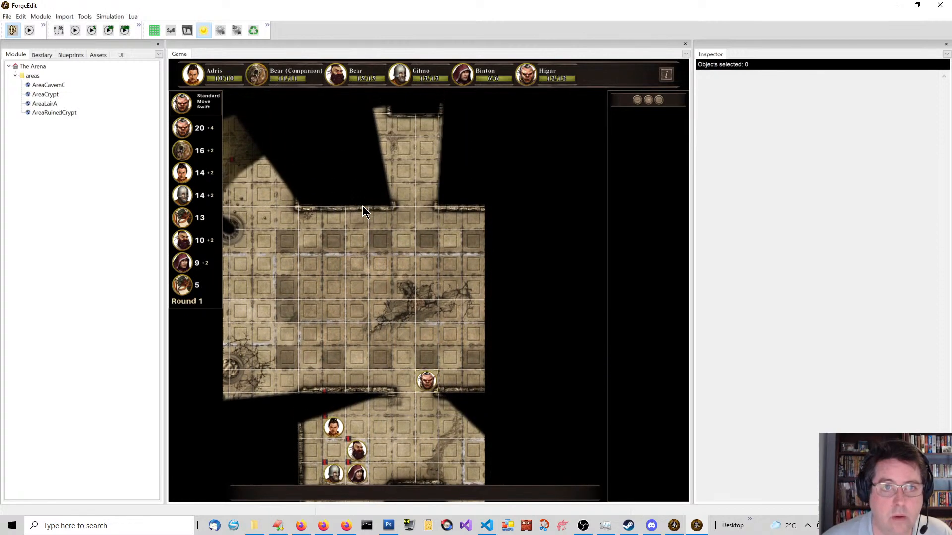
key(a)
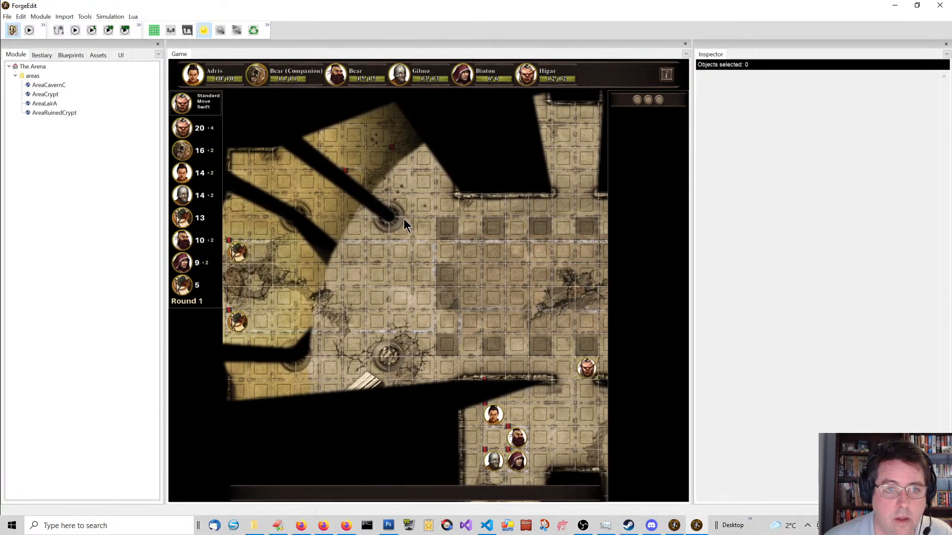
key(s)
key(d)
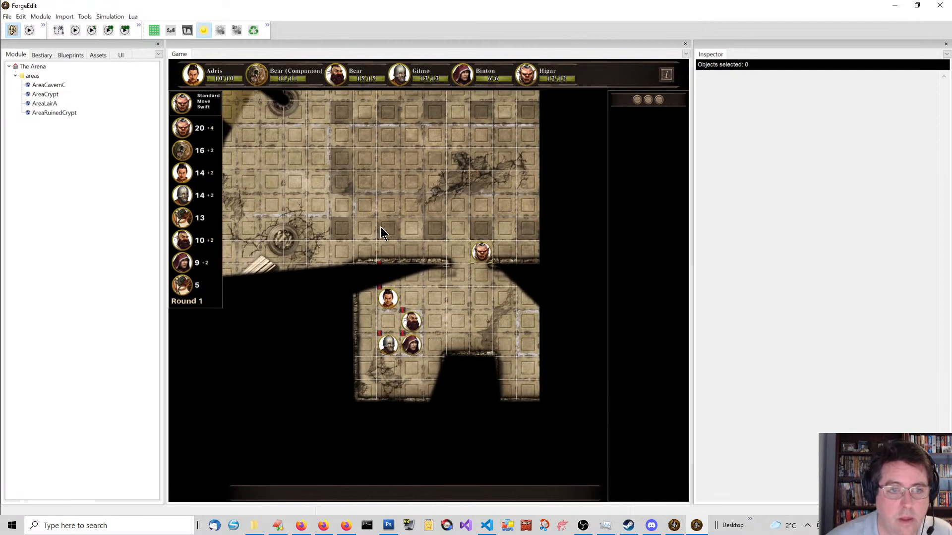
key(w)
key(a)
right_click(343, 188)
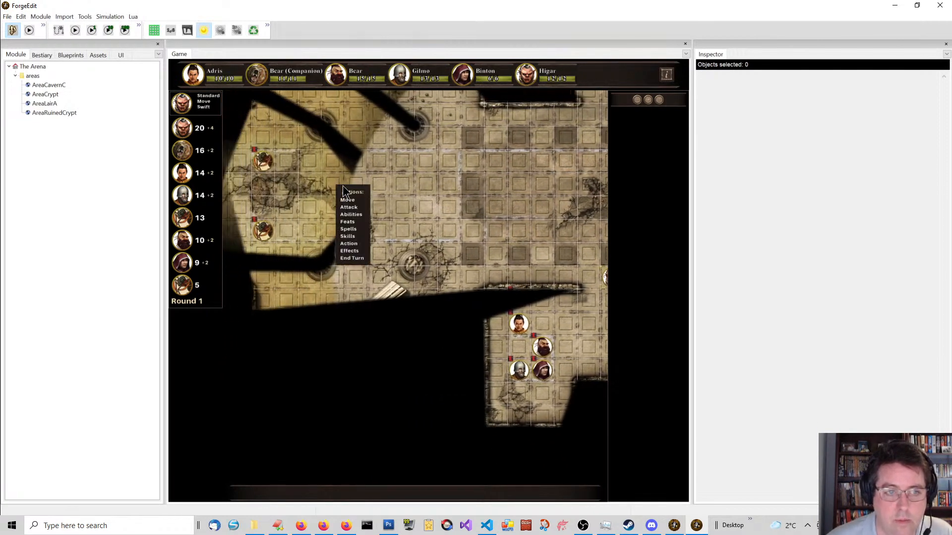
mouse_move(356, 207)
mouse_move(430, 216)
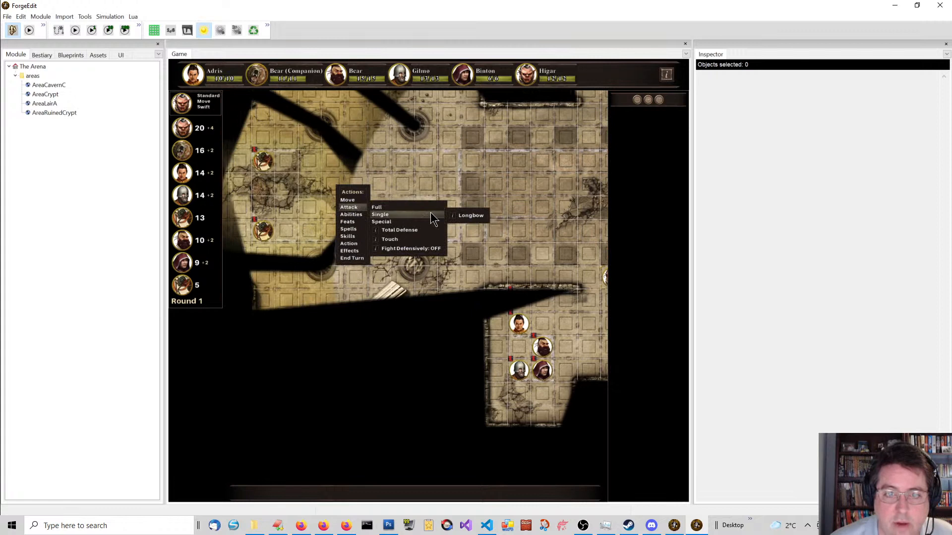
click(469, 216)
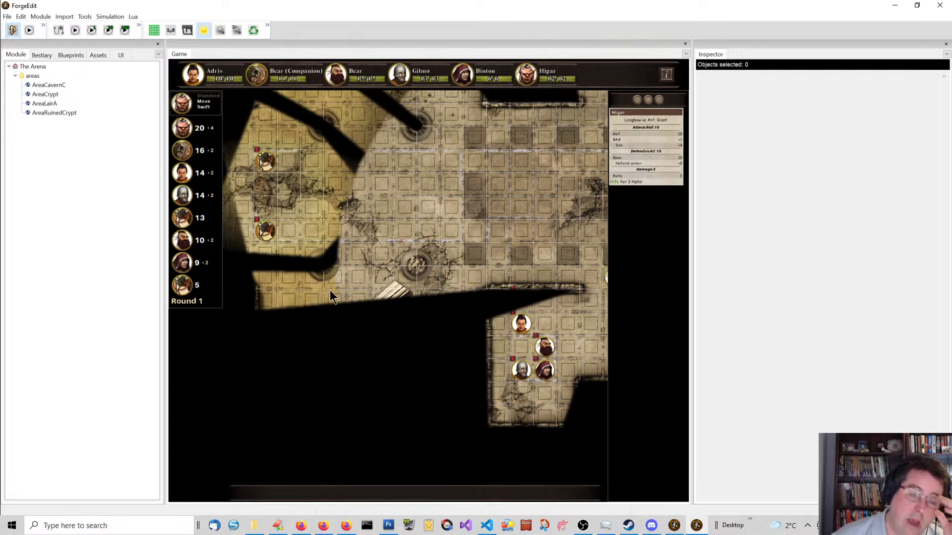
Turn off the lighting display and view the ruined crypt map with all its tokens
click(205, 31)
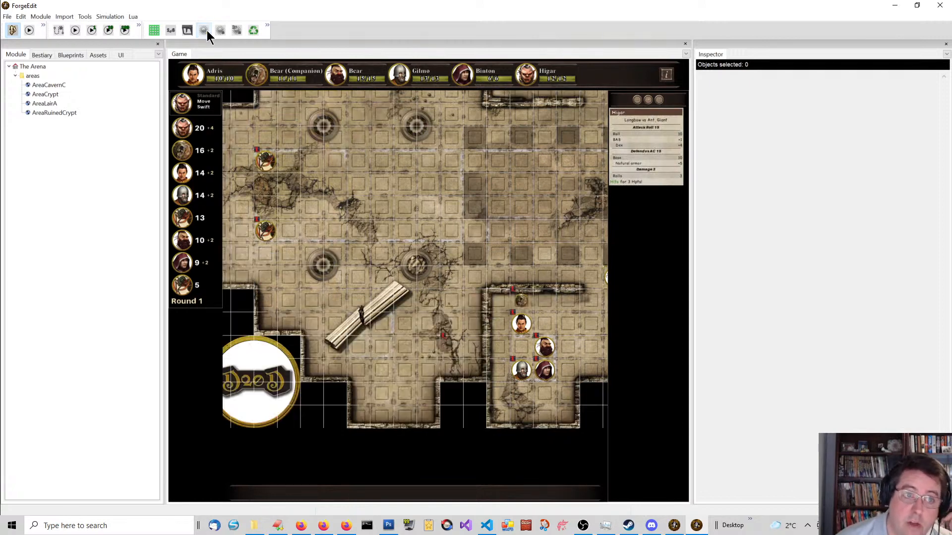
scroll(390, 234, down, 2)
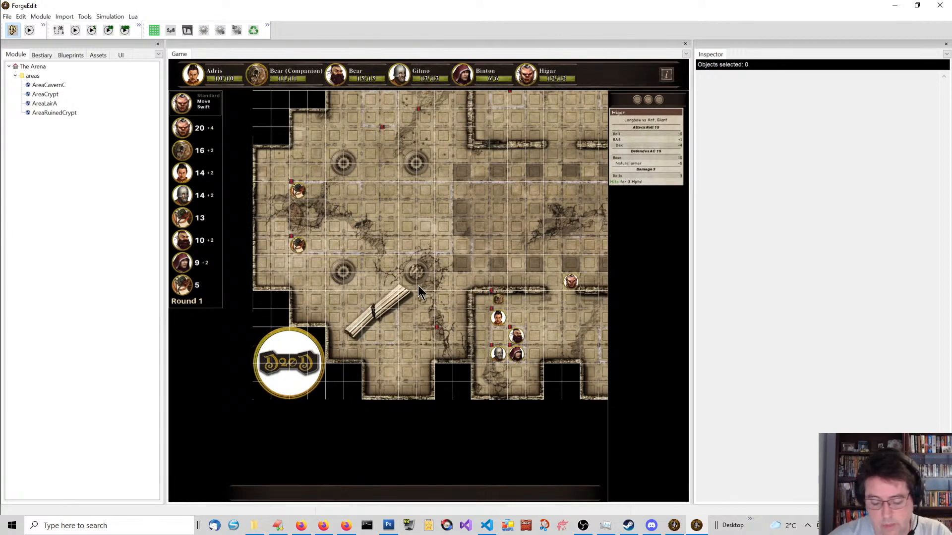
key(w)
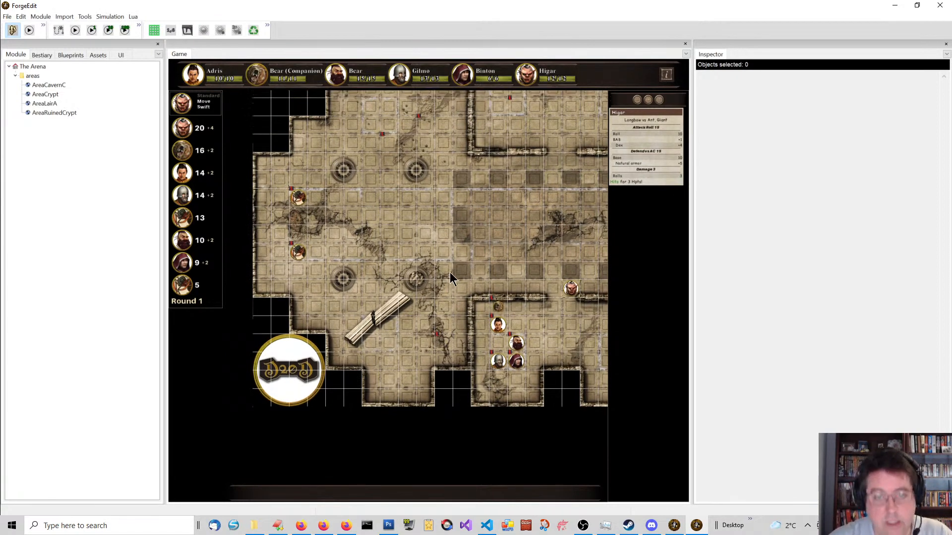
Turn the lighting display back on and end the turns of Higar and the Bear companion
key(d)
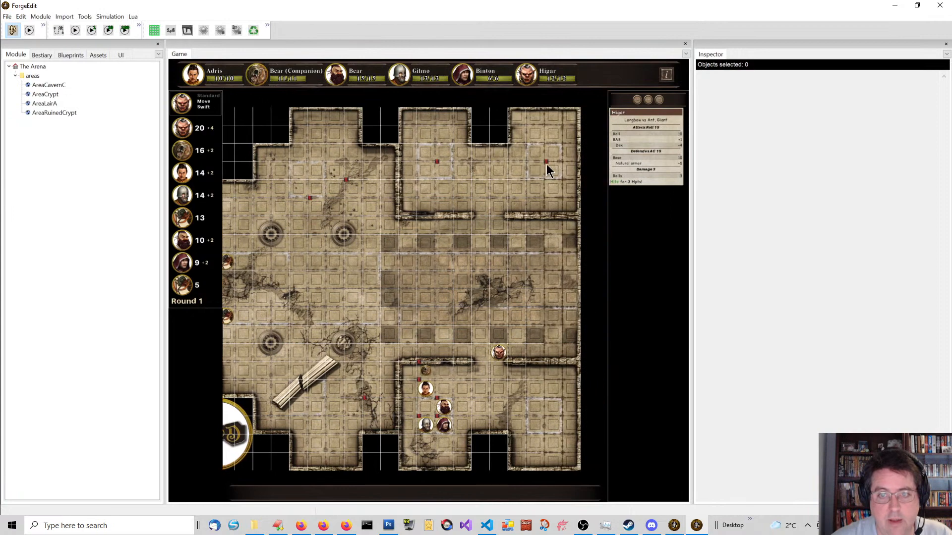
key(a)
key(s)
key(d)
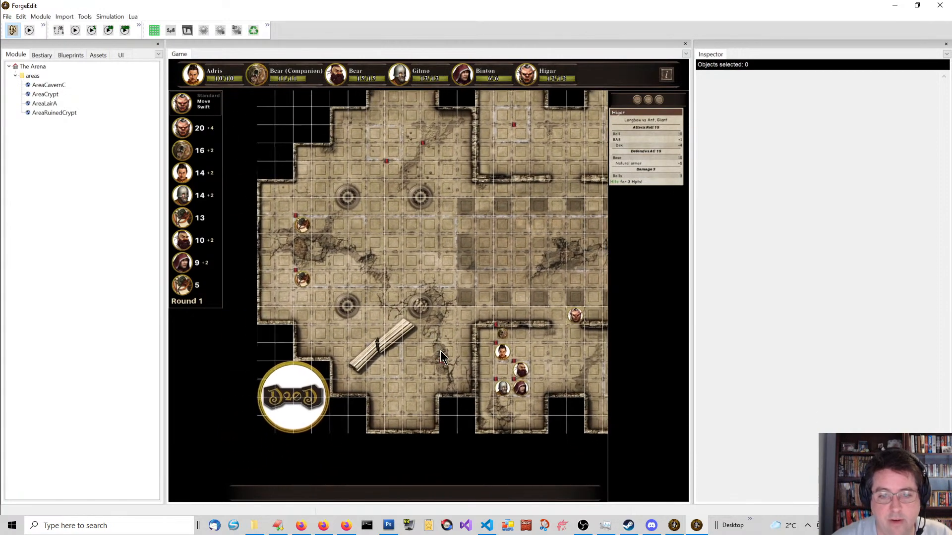
key(w)
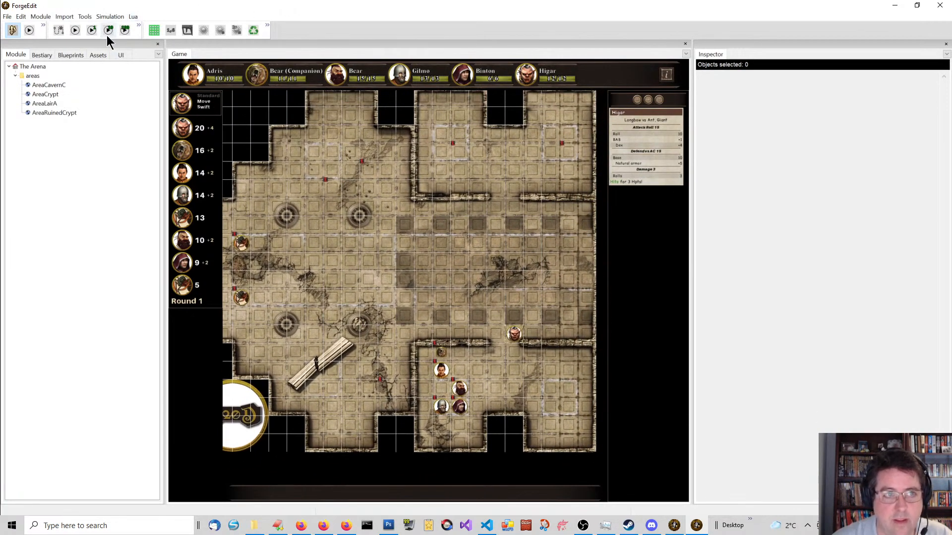
click(202, 31)
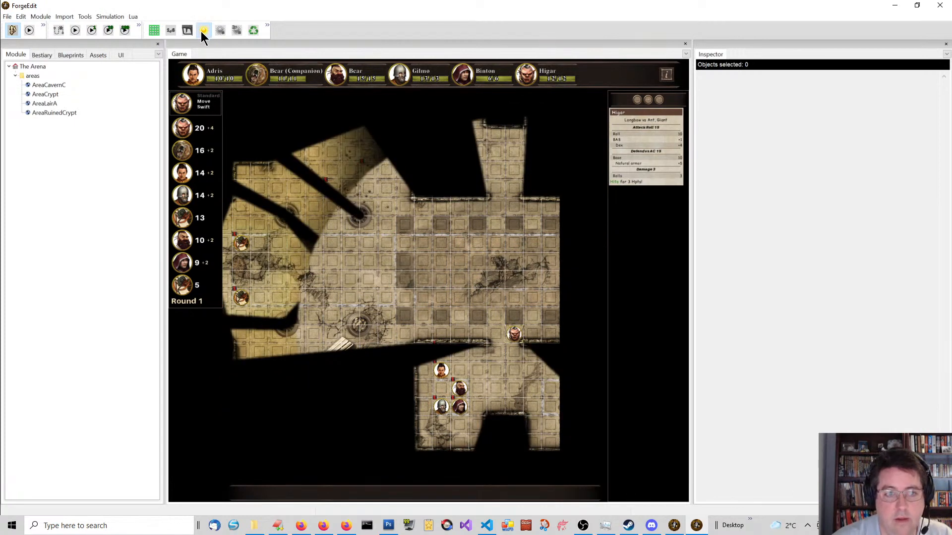
key(a)
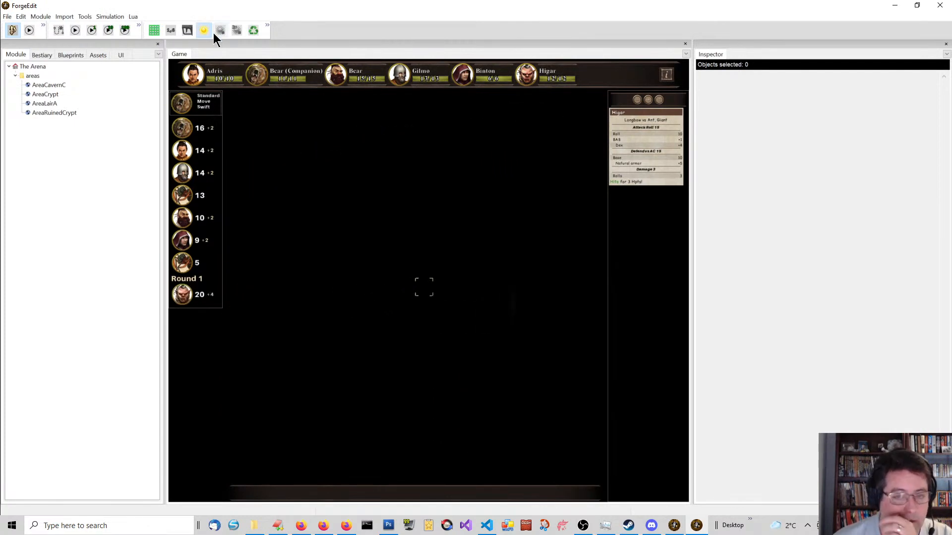
right_click(324, 248)
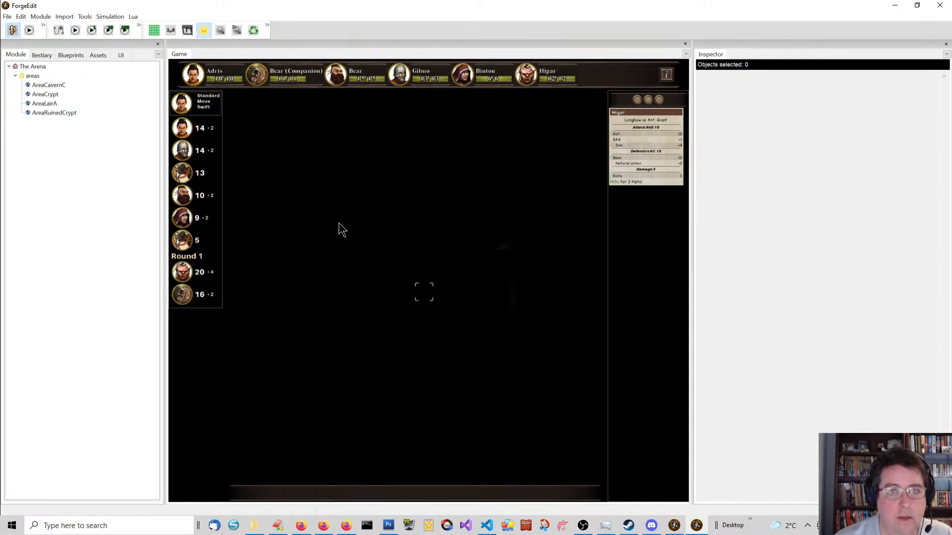
Cast the Light spell with Adris, exit the enemy spotted view and touch the Bear companion with the spell
right_click(305, 222)
mouse_move(314, 257)
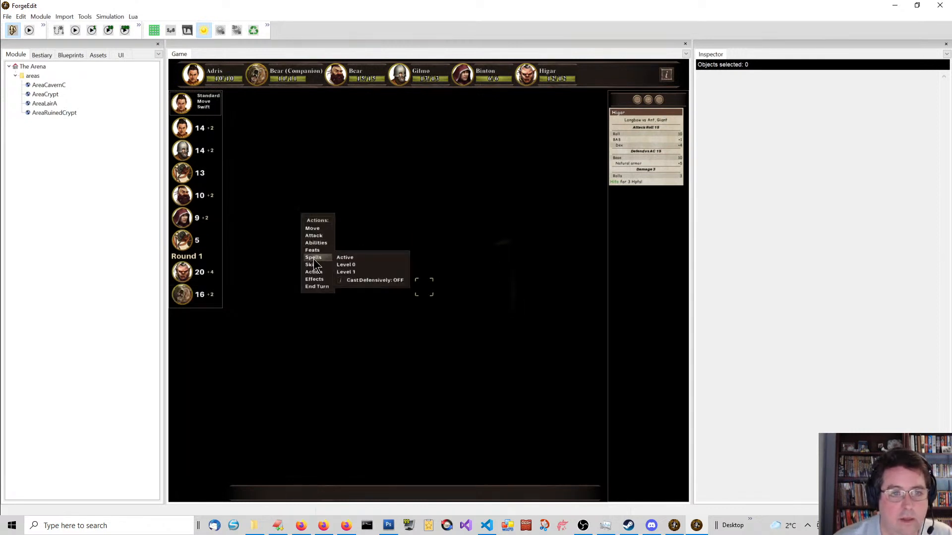
mouse_move(376, 264)
click(427, 276)
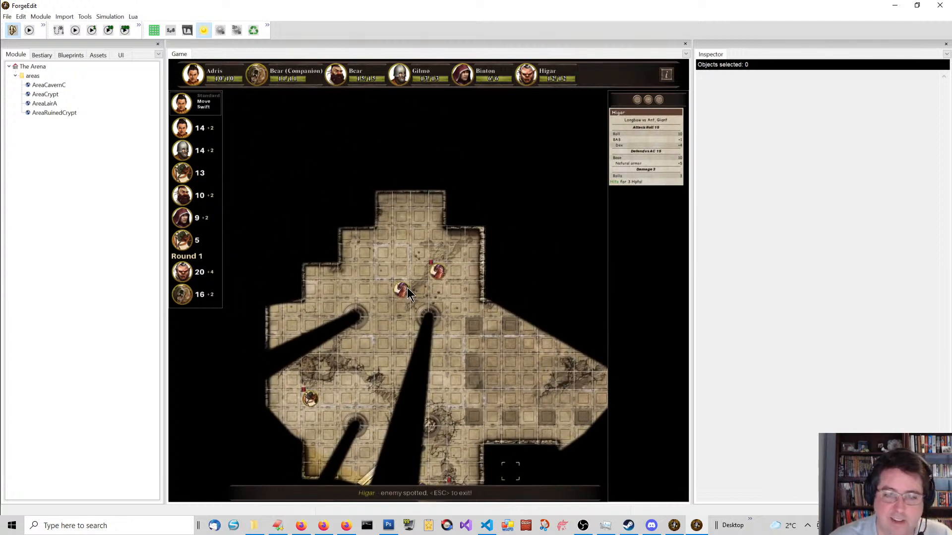
key(Escape)
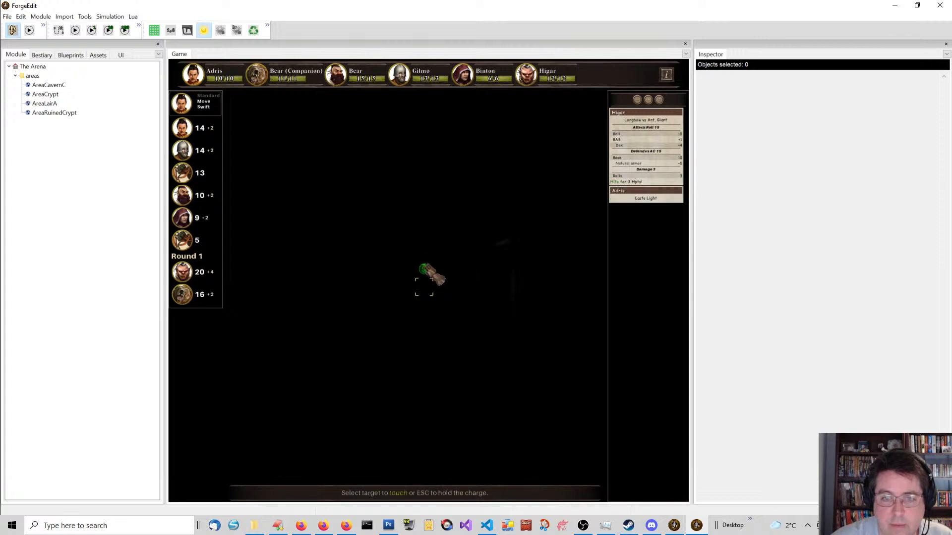
click(425, 271)
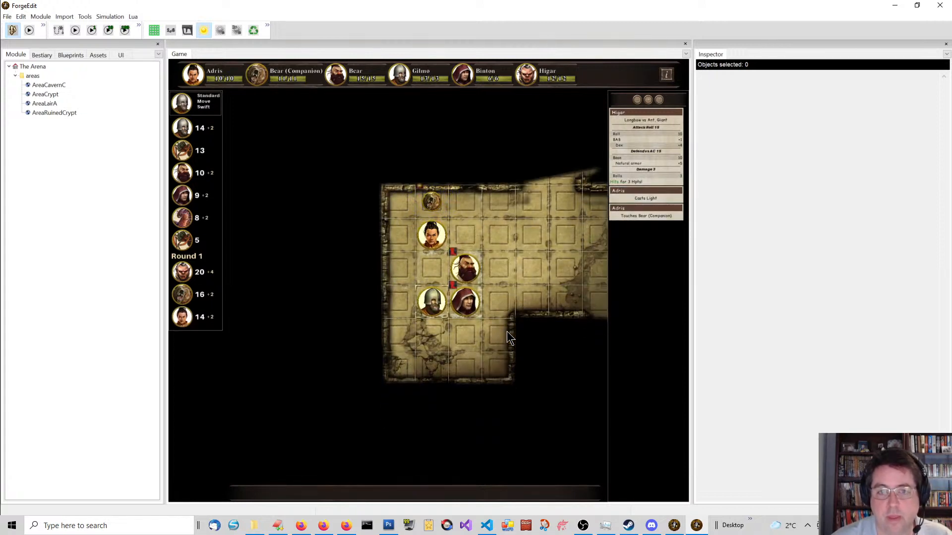
Move Gilmo across the starting room to a square beside its upper wall near the doorway
right_click(491, 343)
mouse_move(503, 360)
click(537, 360)
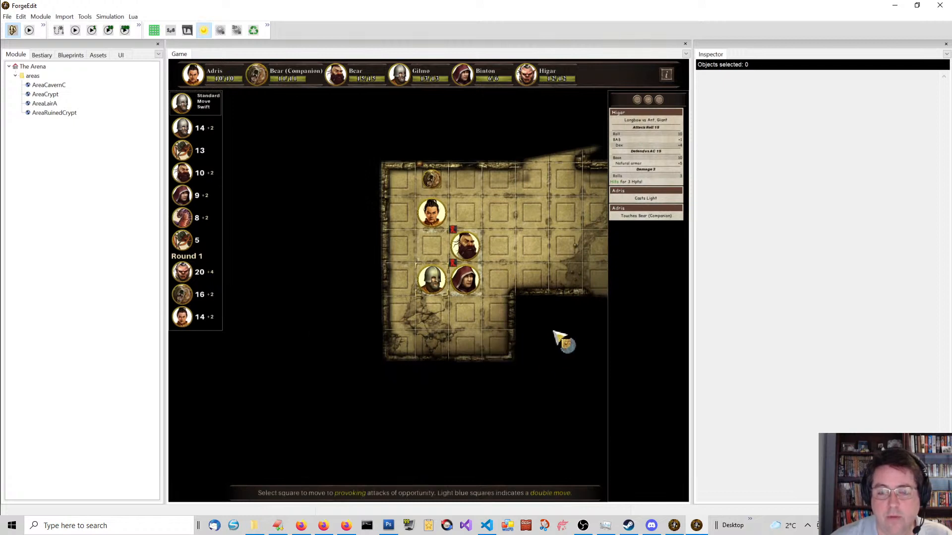
click(530, 185)
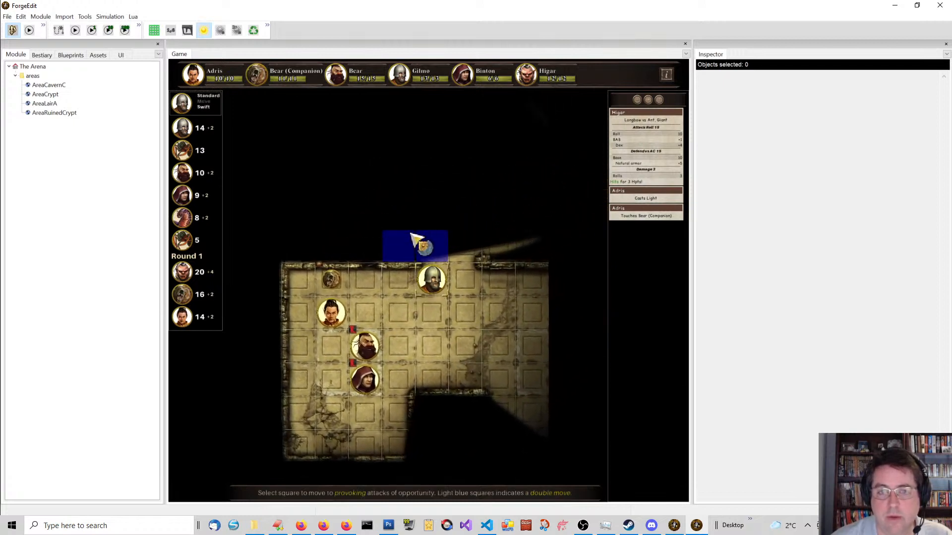
Move Gilmo into the main hall up to the cracked pillar near the broken planks, exiting the enemy spotted views
click(409, 227)
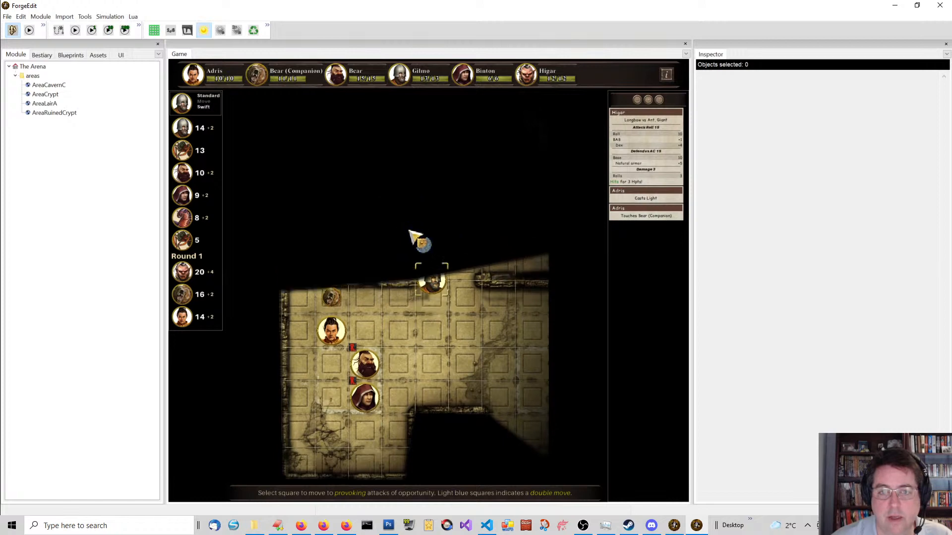
scroll(417, 247, down, 1)
key(a)
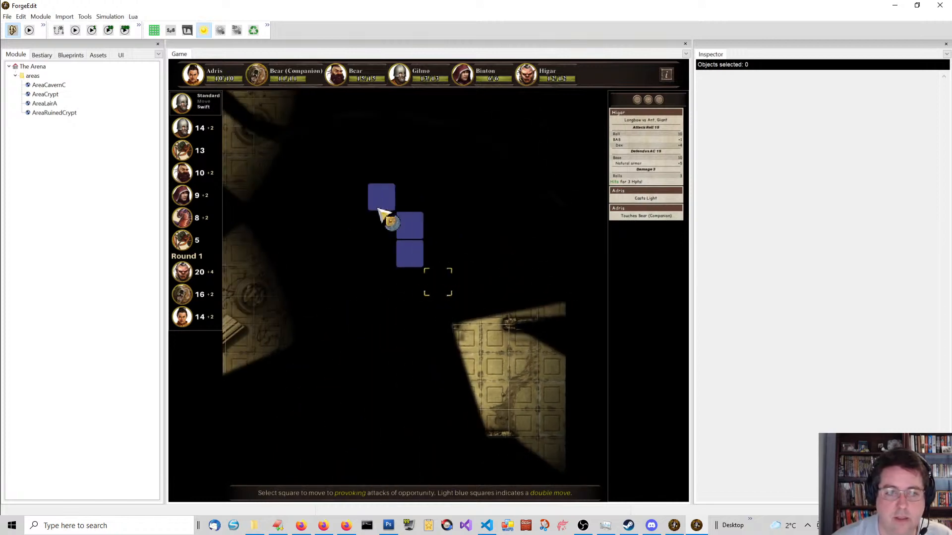
click(431, 289)
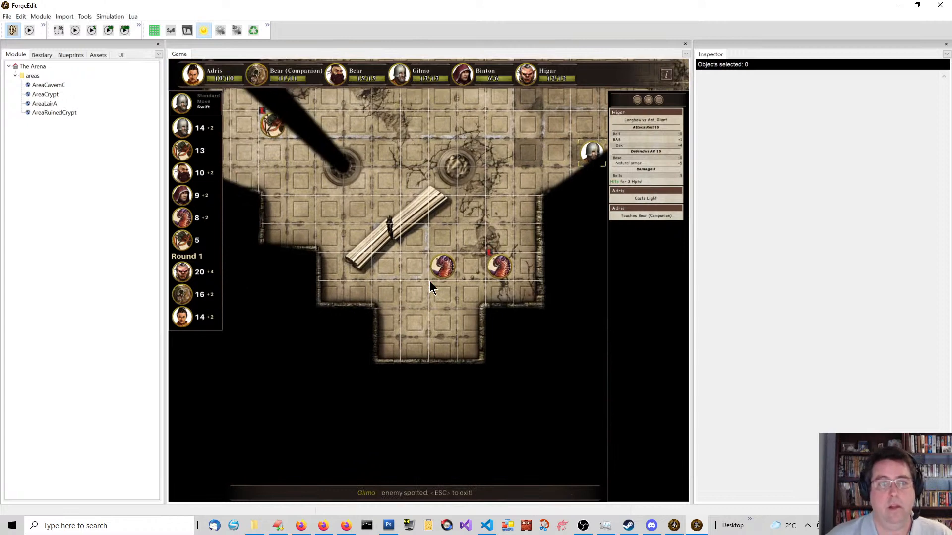
key(Escape)
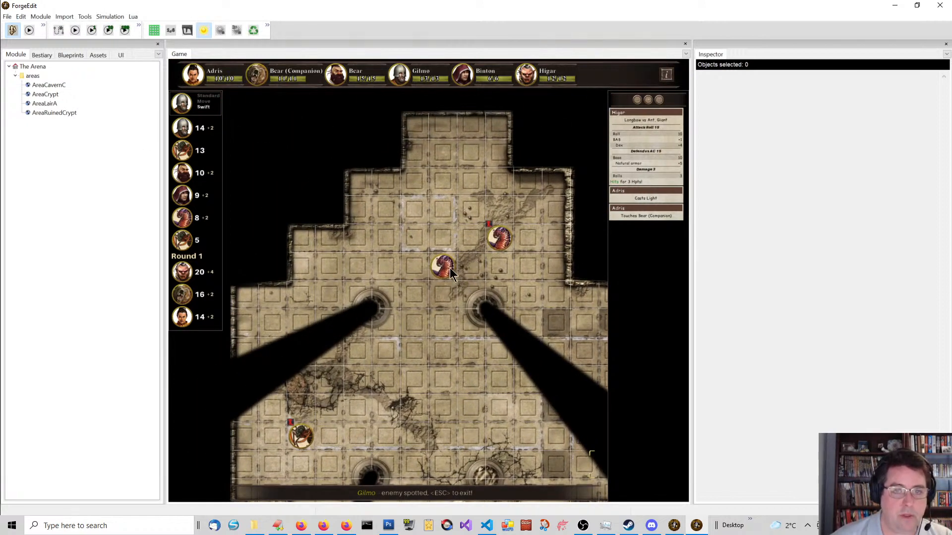
key(Escape)
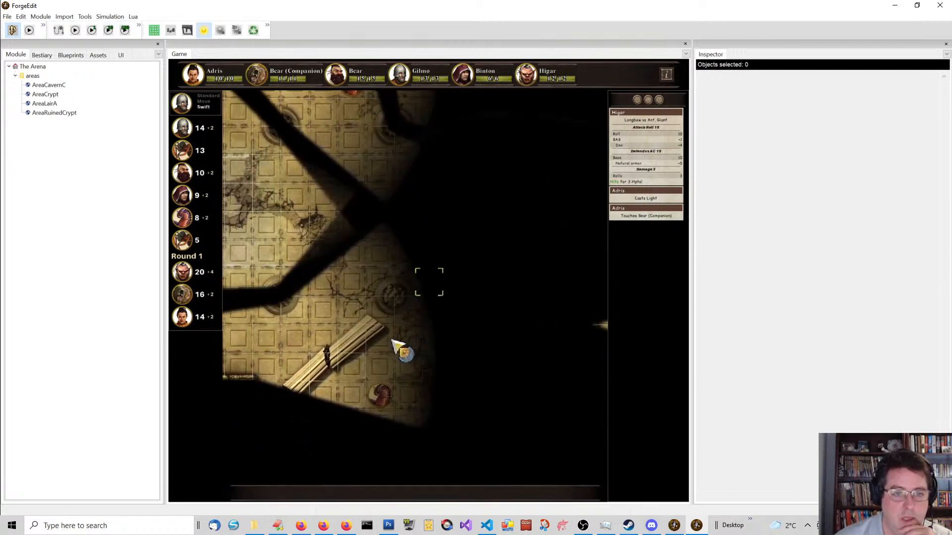
click(392, 344)
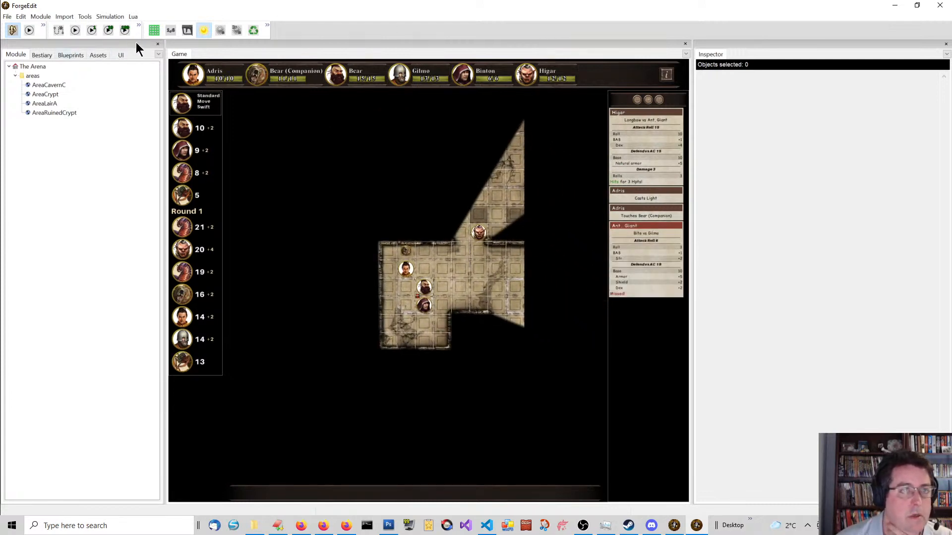
Show the grid coordinates, turn off the lighting display and examine the squares around the party's starting room
click(172, 31)
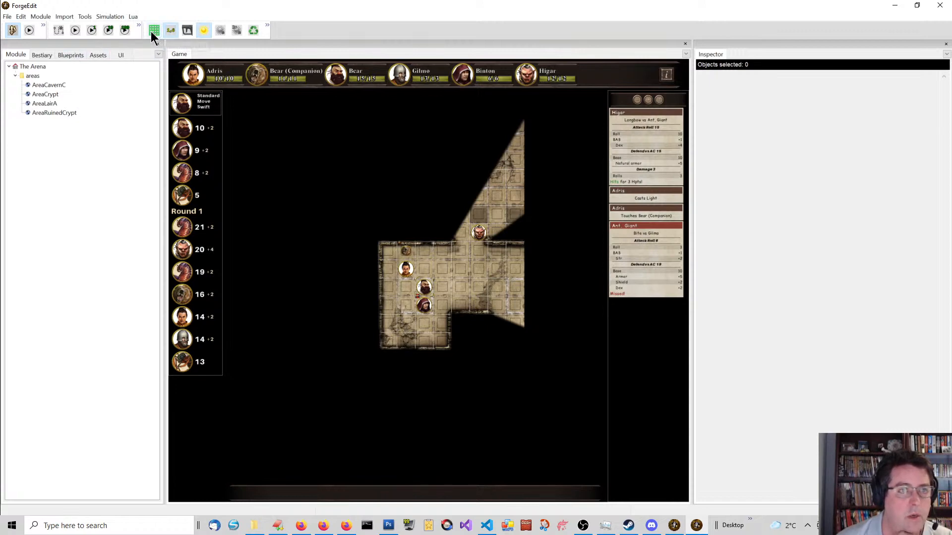
click(207, 32)
scroll(376, 239, up, 5)
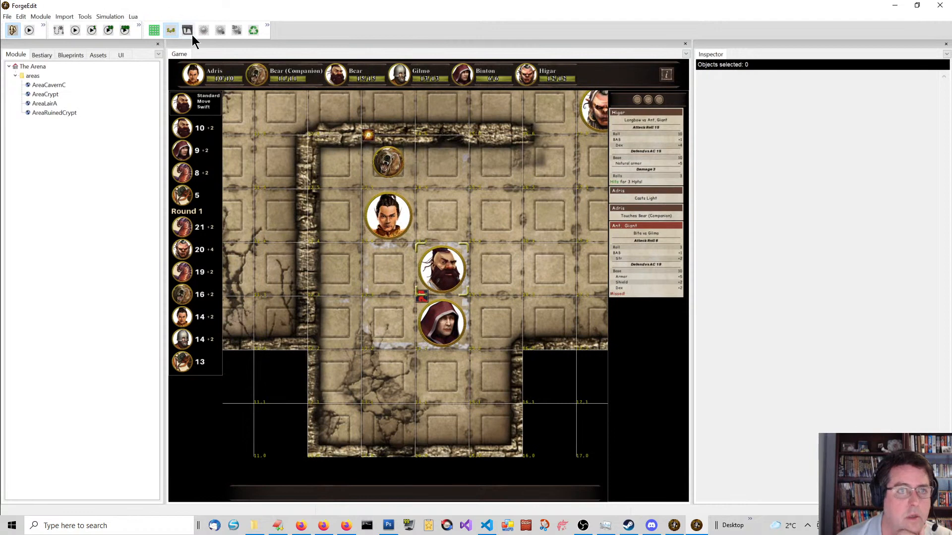
scroll(285, 251, up, 2)
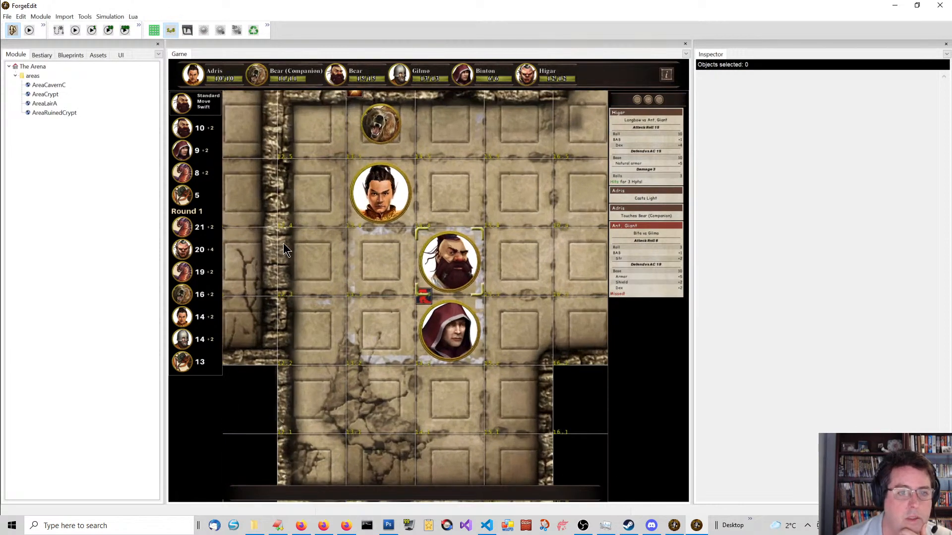
scroll(284, 248, up, 1)
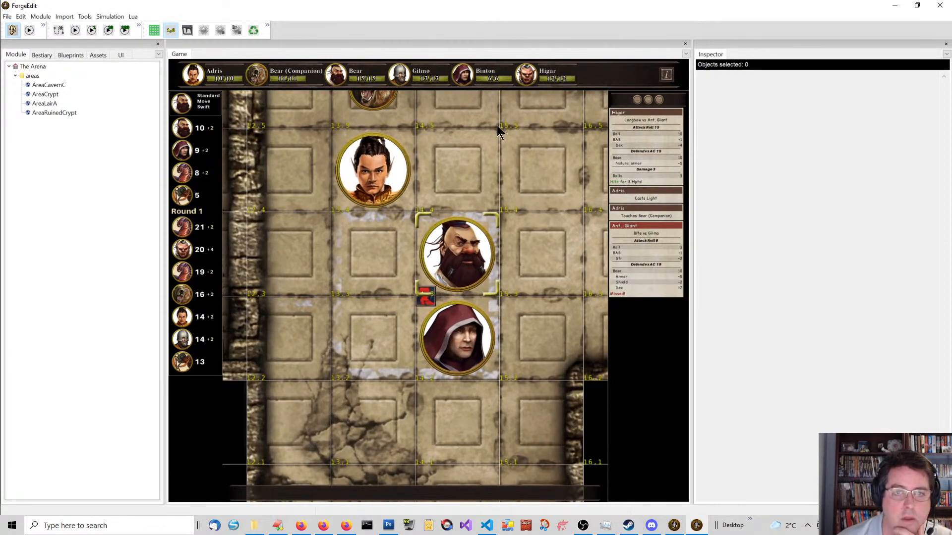
scroll(372, 126, down, 1)
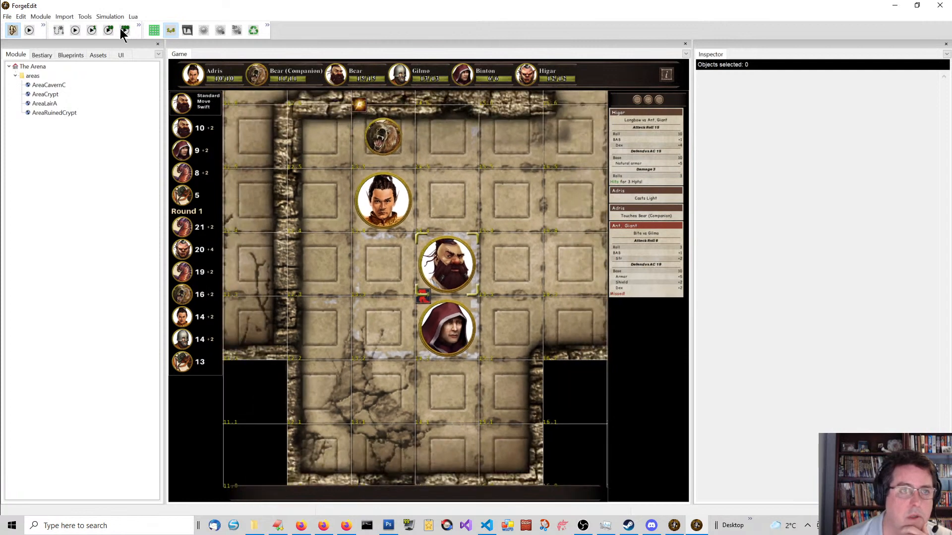
Hide the grid coordinates, briefly switch on the adjacent debug display and examine the whole ruined crypt map
click(188, 31)
scroll(374, 174, down, 3)
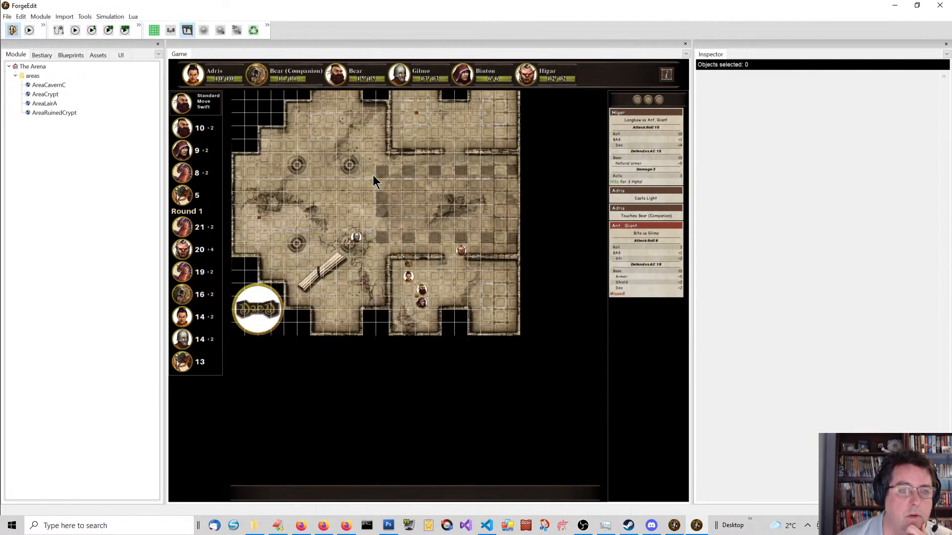
scroll(374, 177, up, 1)
scroll(373, 177, down, 1)
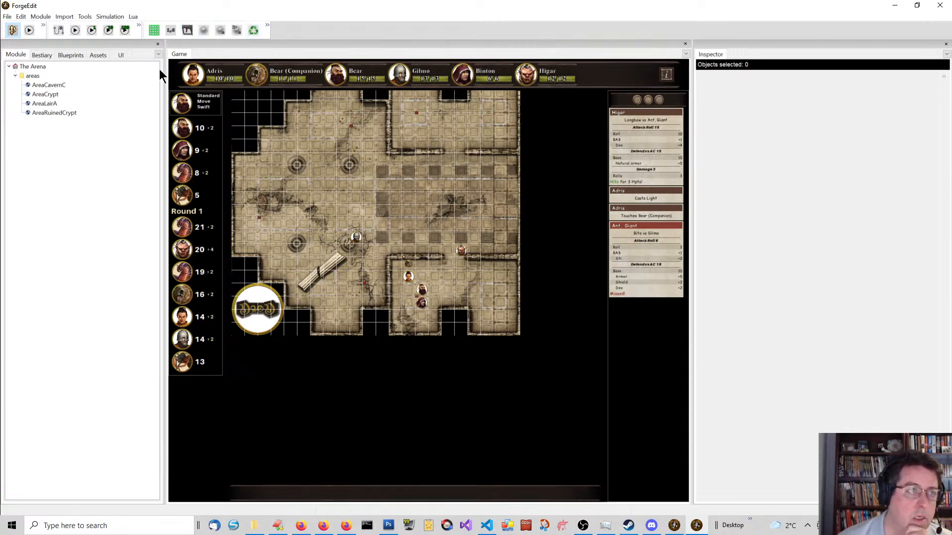
Stop the running game and exit ForgeEdit
click(12, 31)
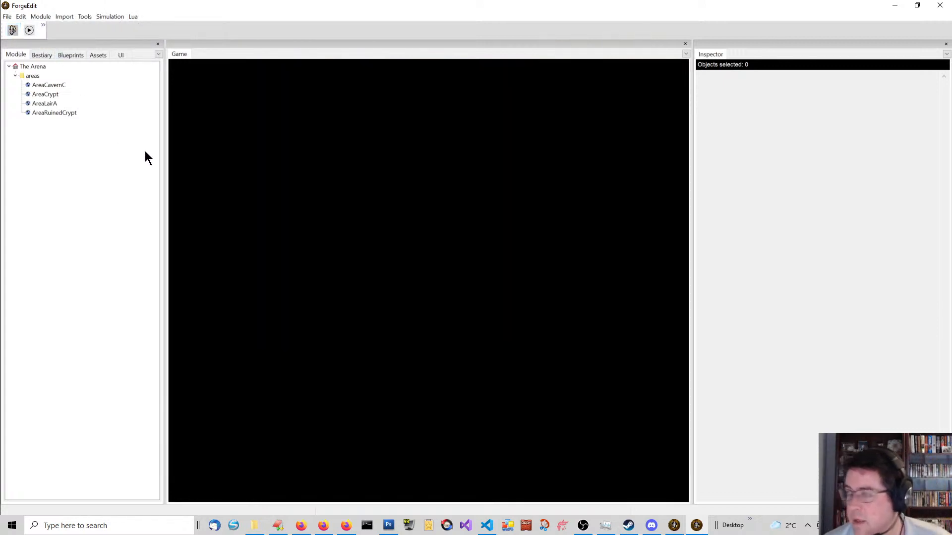
click(7, 17)
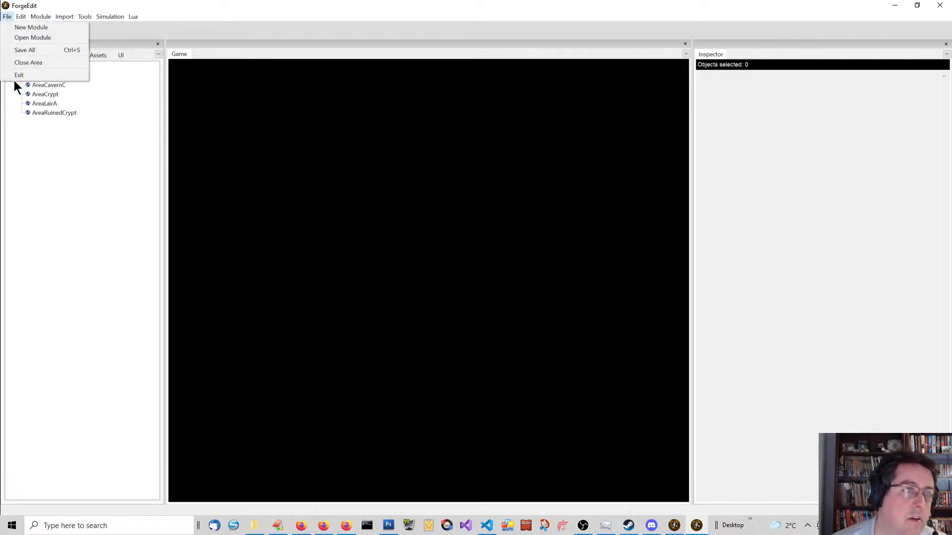
click(28, 73)
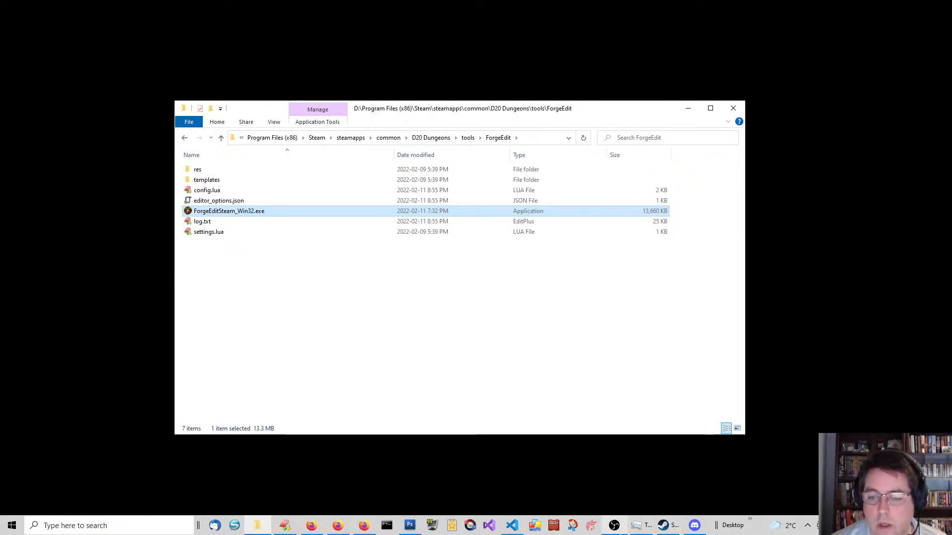
click(614, 526)
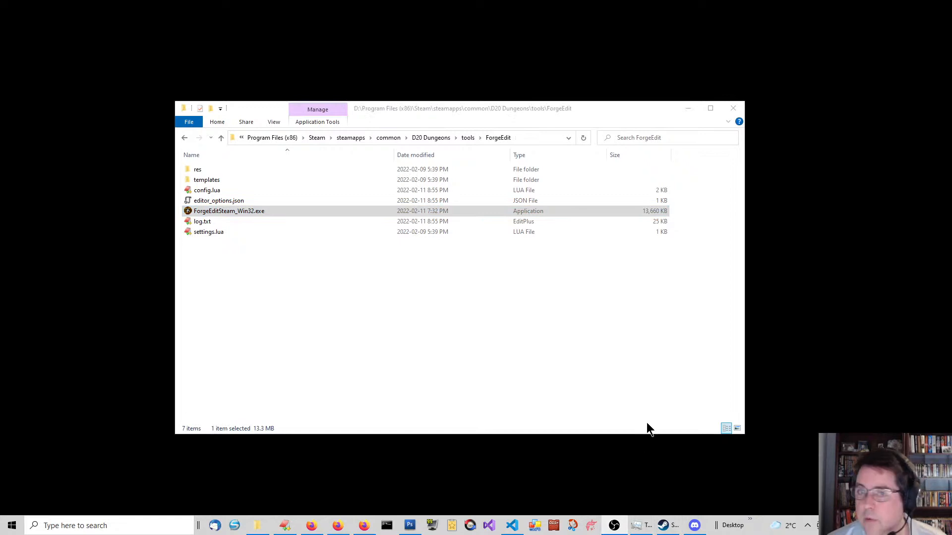